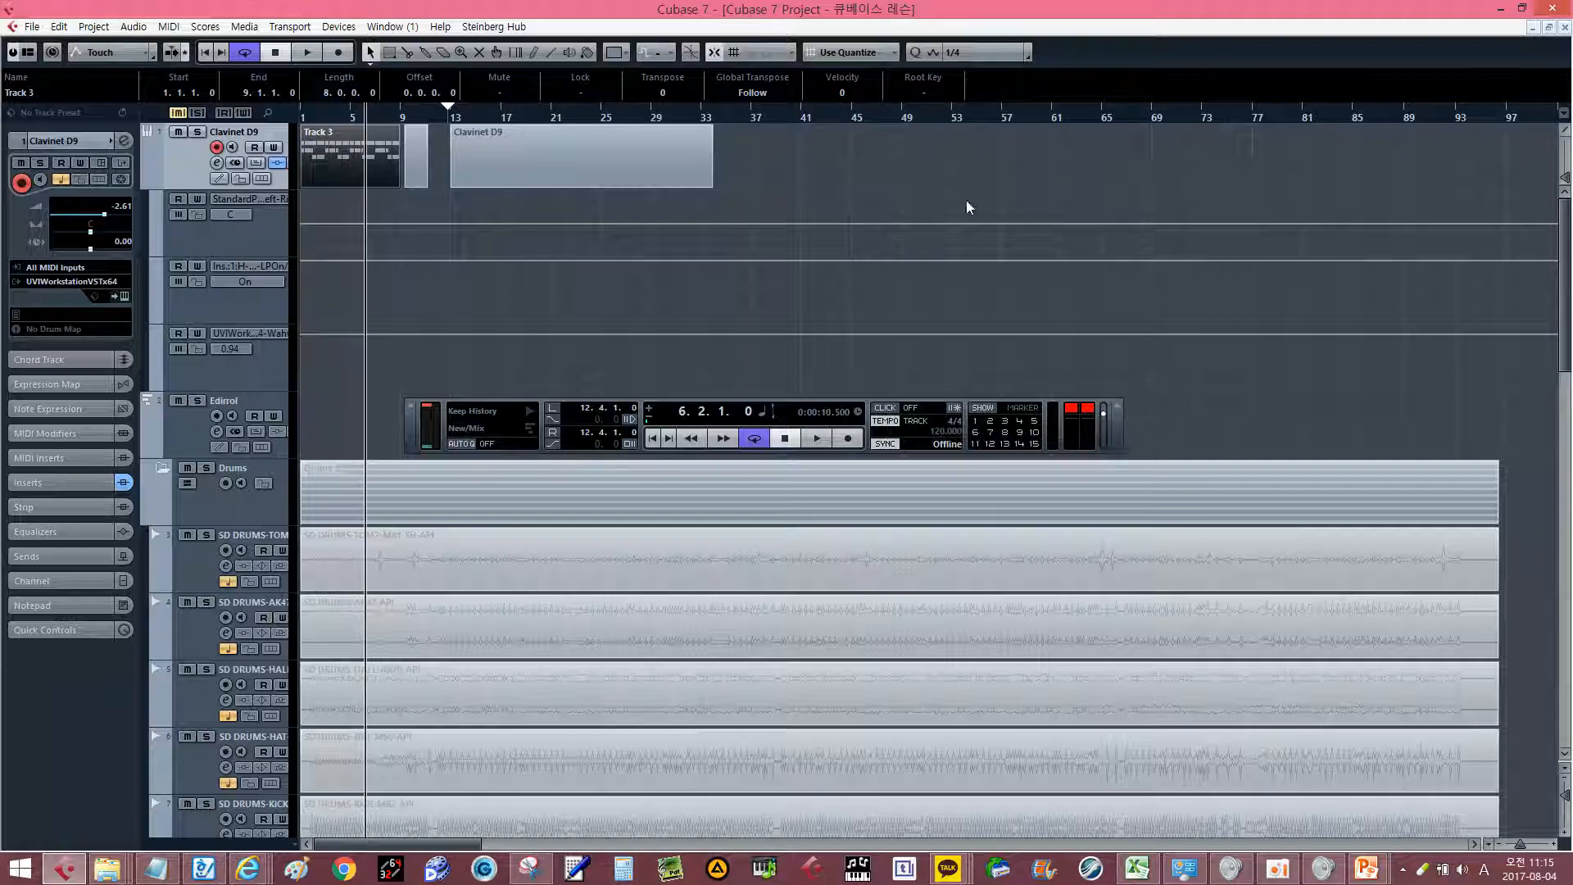
Search the key commands for "metronom" and check the keys assigned to Metronome On/Off and Metronome Setup.
{"action": "left_click", "coordinate": [921, 150]}
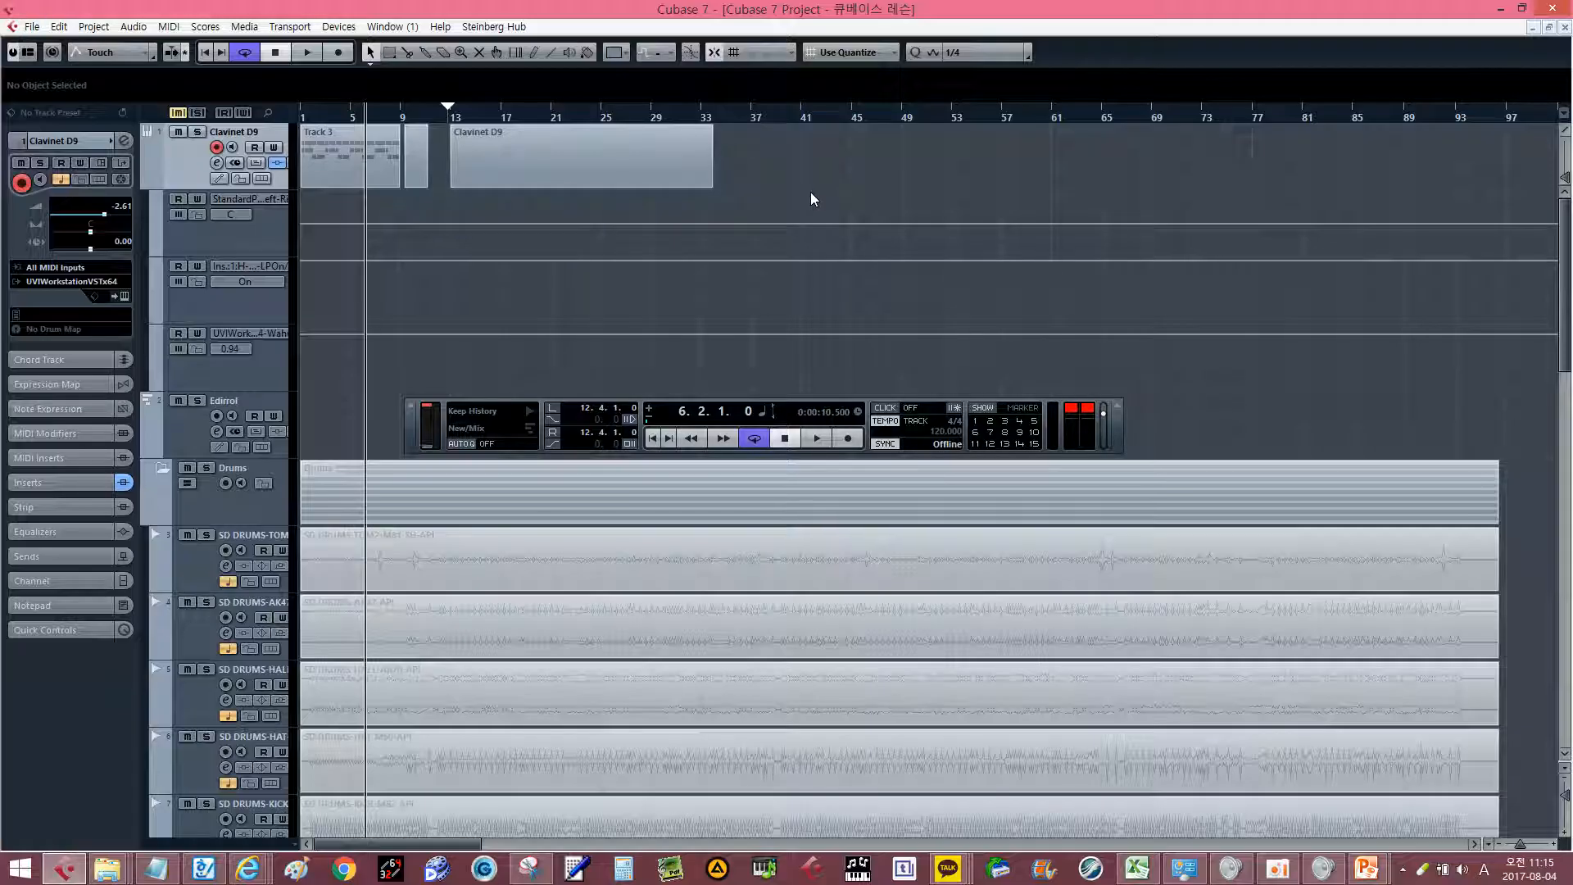
{"action": "key", "text": "ctrl+i"}
{"action": "key", "text": "Escape"}
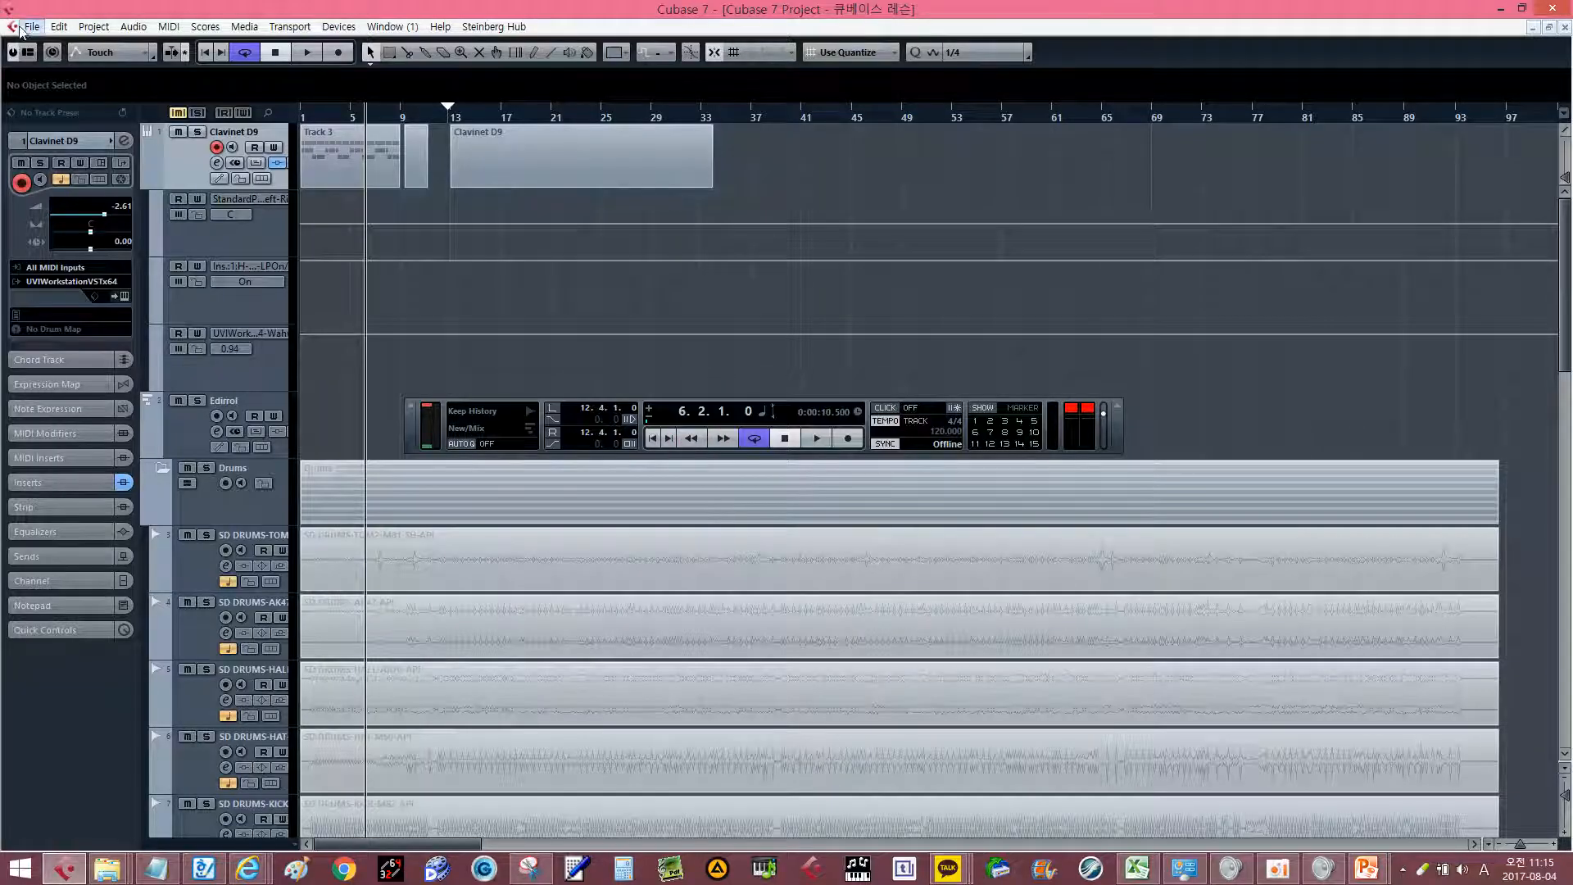
{"action": "left_click", "coordinate": [22, 28]}
{"action": "left_click", "coordinate": [145, 399]}
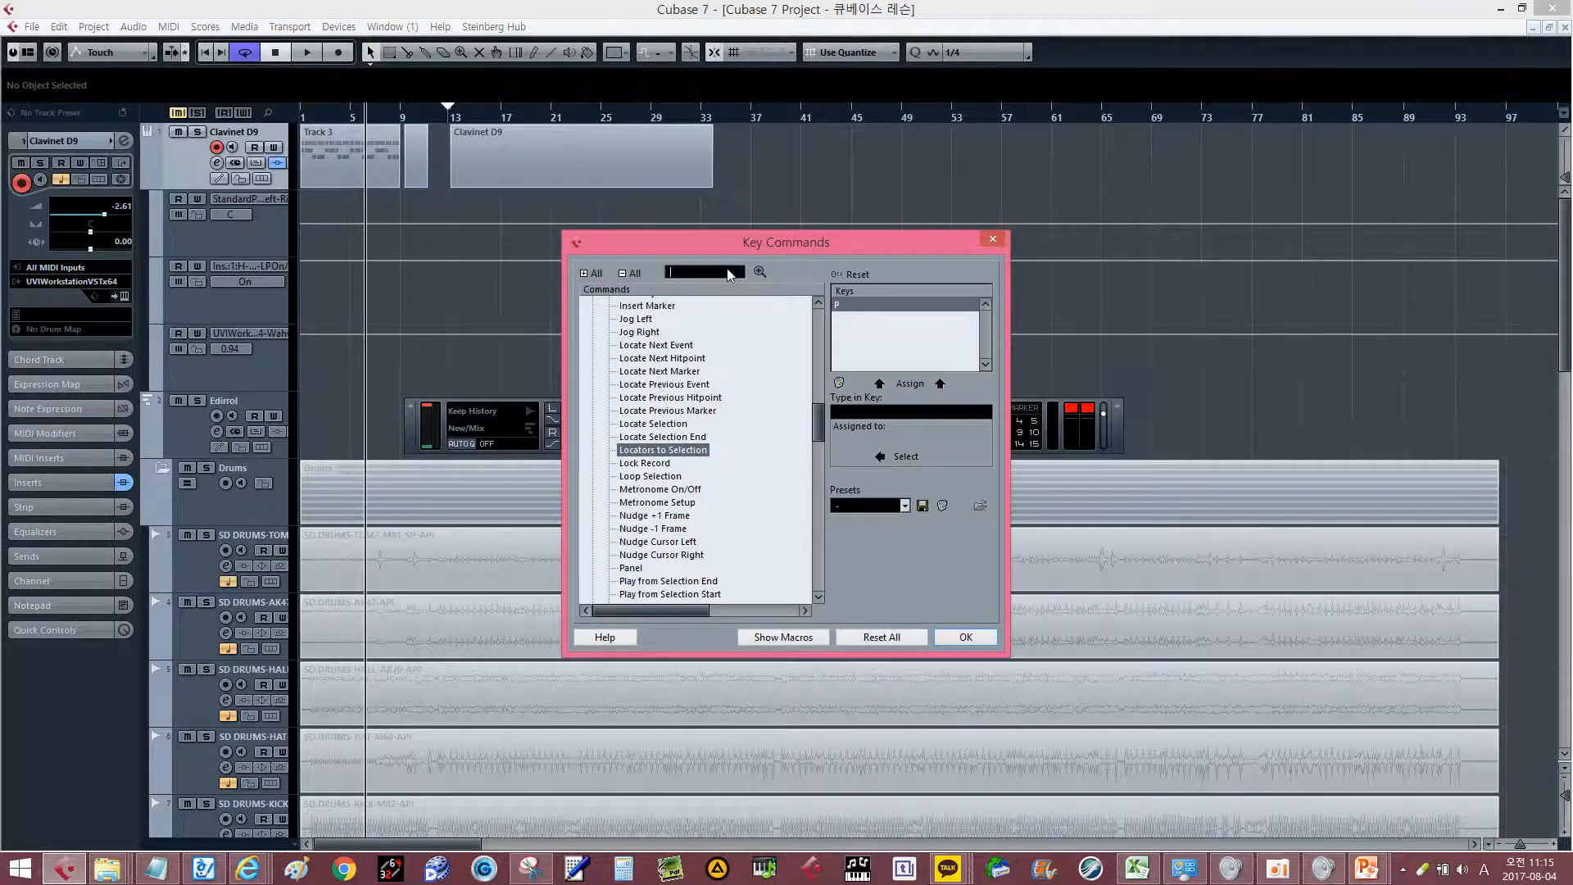
{"action": "type", "text": "n"}
{"action": "type", "text": "met"}
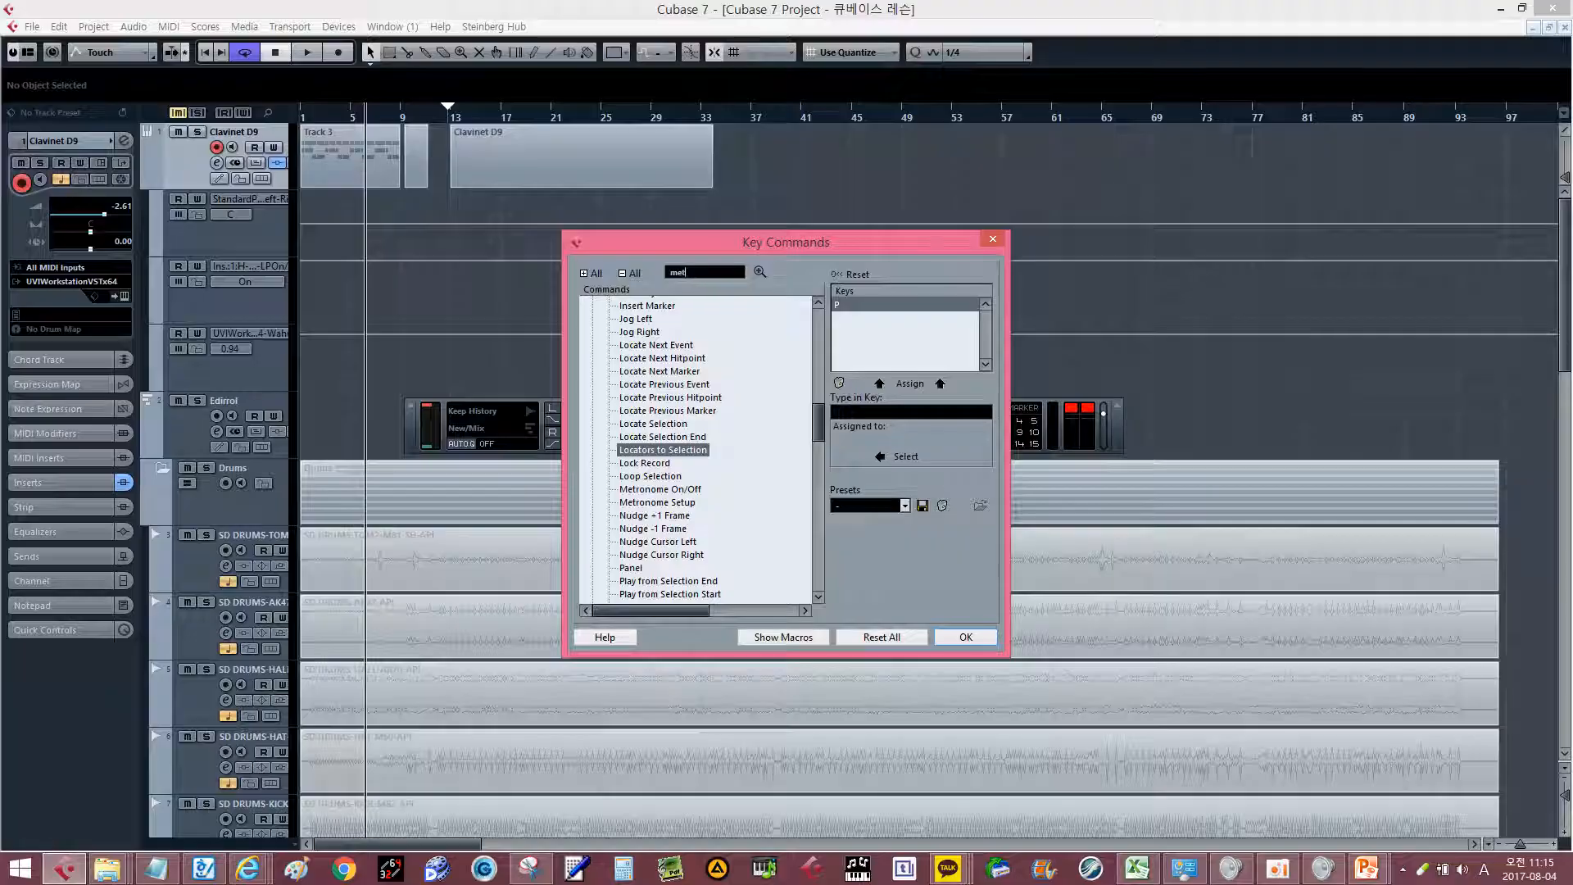
{"action": "type", "text": "ronom"}
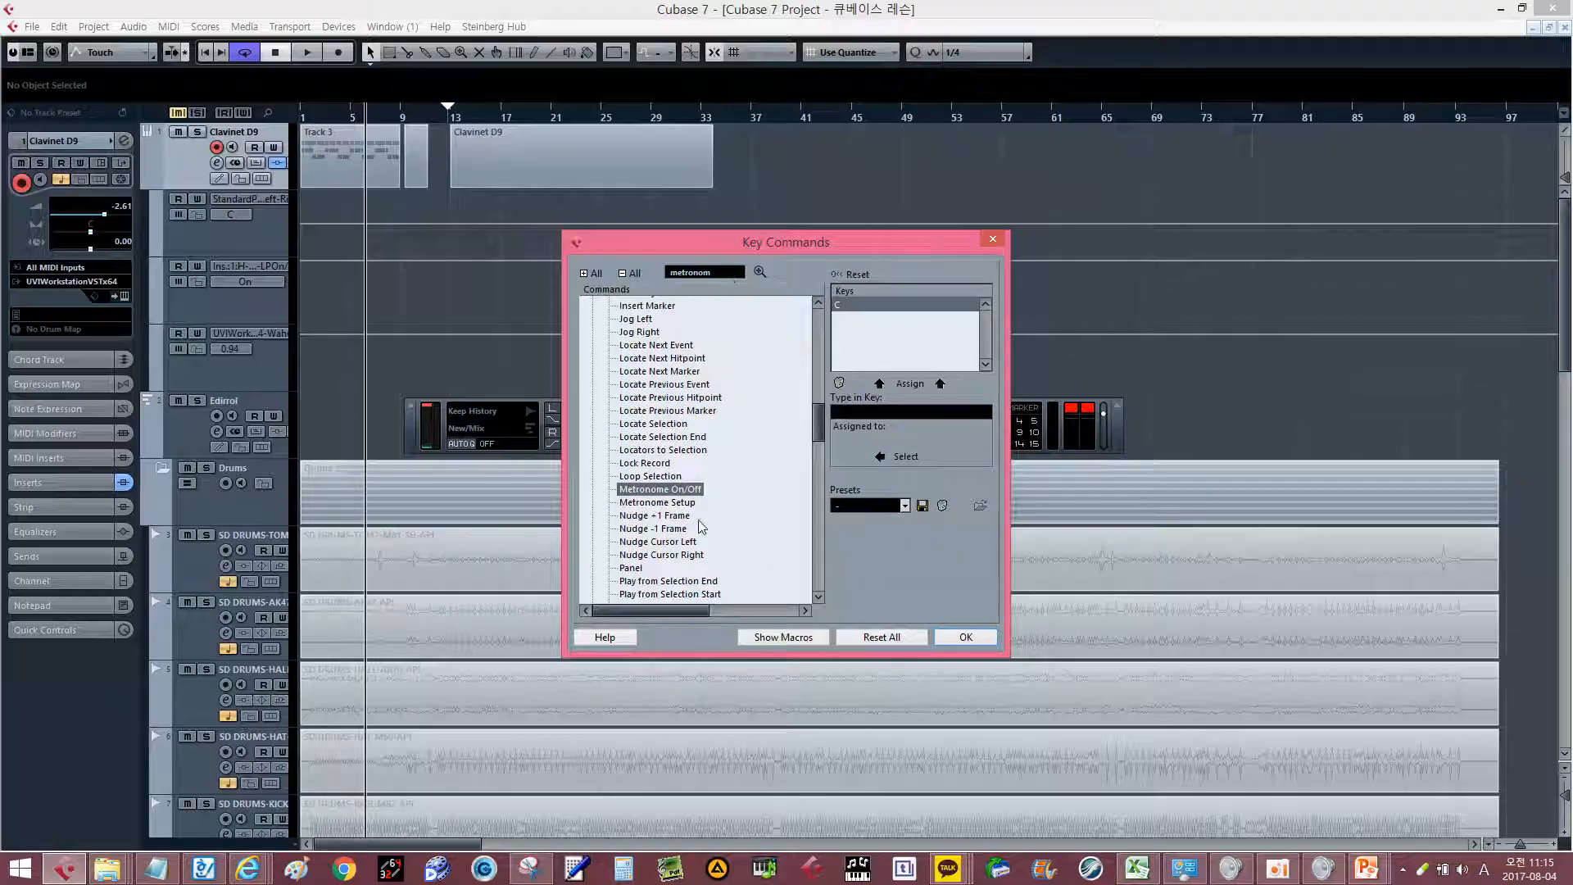
{"action": "key", "text": "Down"}
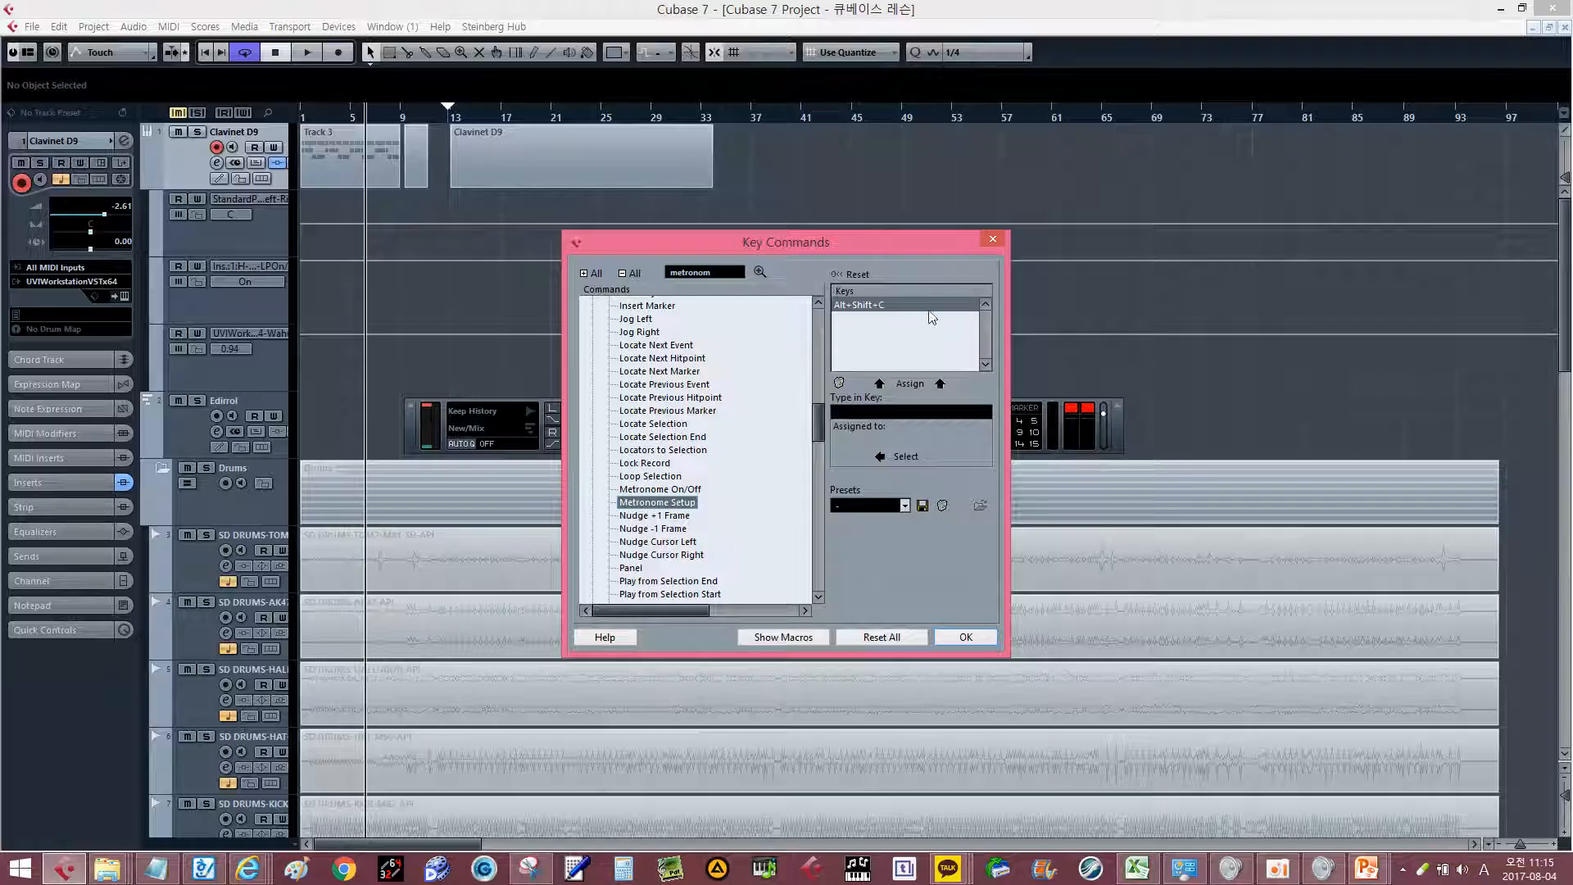
{"action": "left_click", "coordinate": [994, 239]}
Dismiss the new-project prompt and view the Metronome Setup options without changing them.
{"action": "key", "text": "alt+shift+c"}
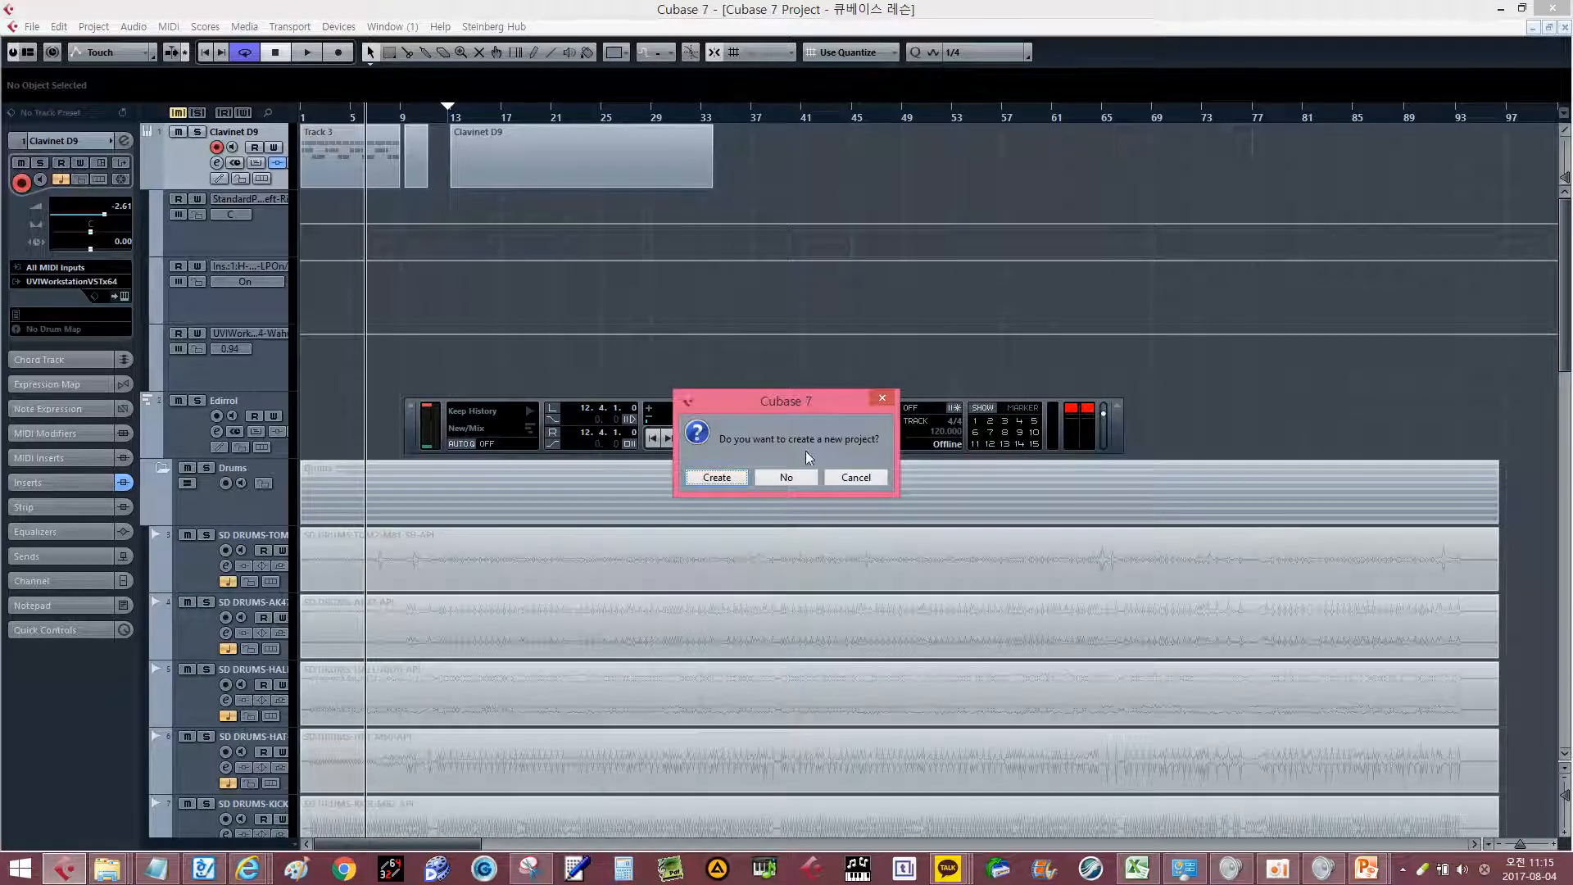
{"action": "left_click", "coordinate": [883, 399]}
{"action": "left_click", "coordinate": [883, 407], "text": "ctrl"}
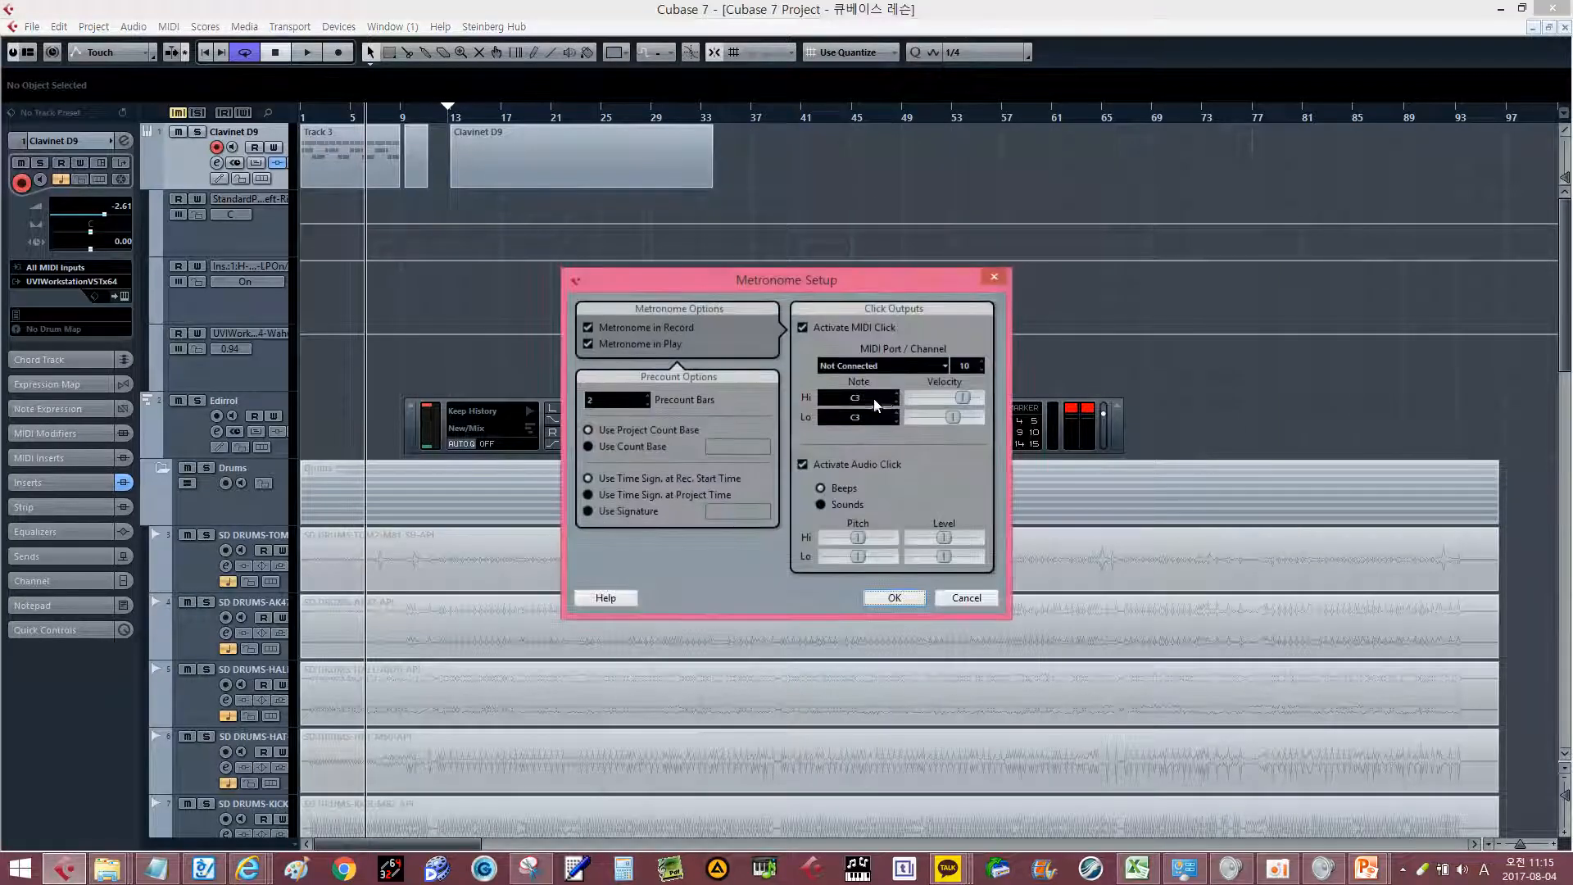
{"action": "left_click", "coordinate": [991, 274]}
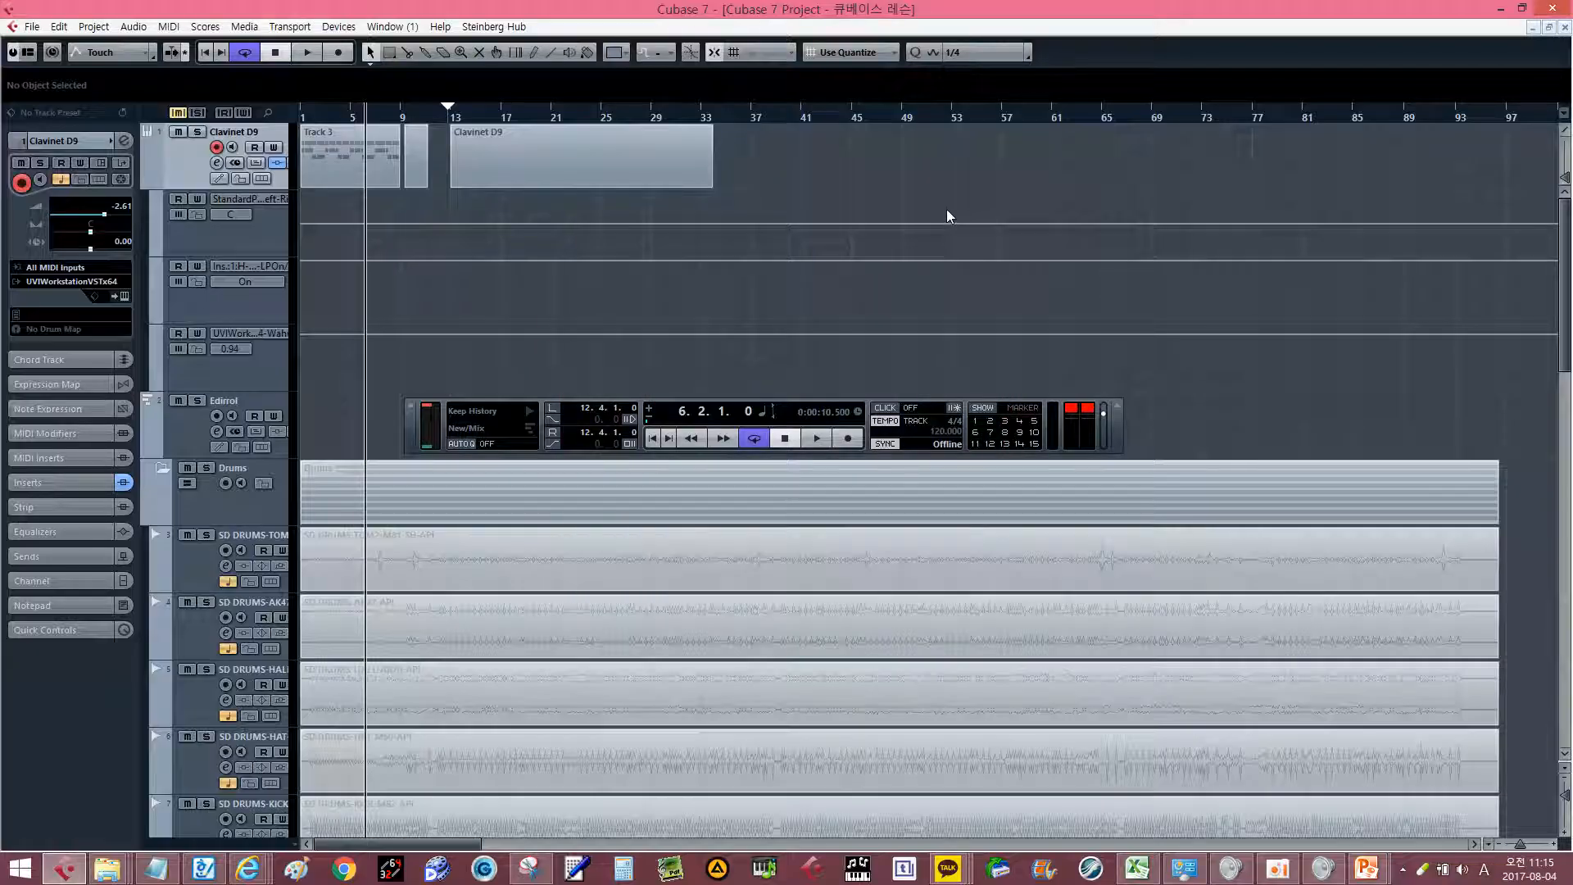
Recheck which key command is assigned to Metronome Setup.
{"action": "left_click", "coordinate": [34, 26]}
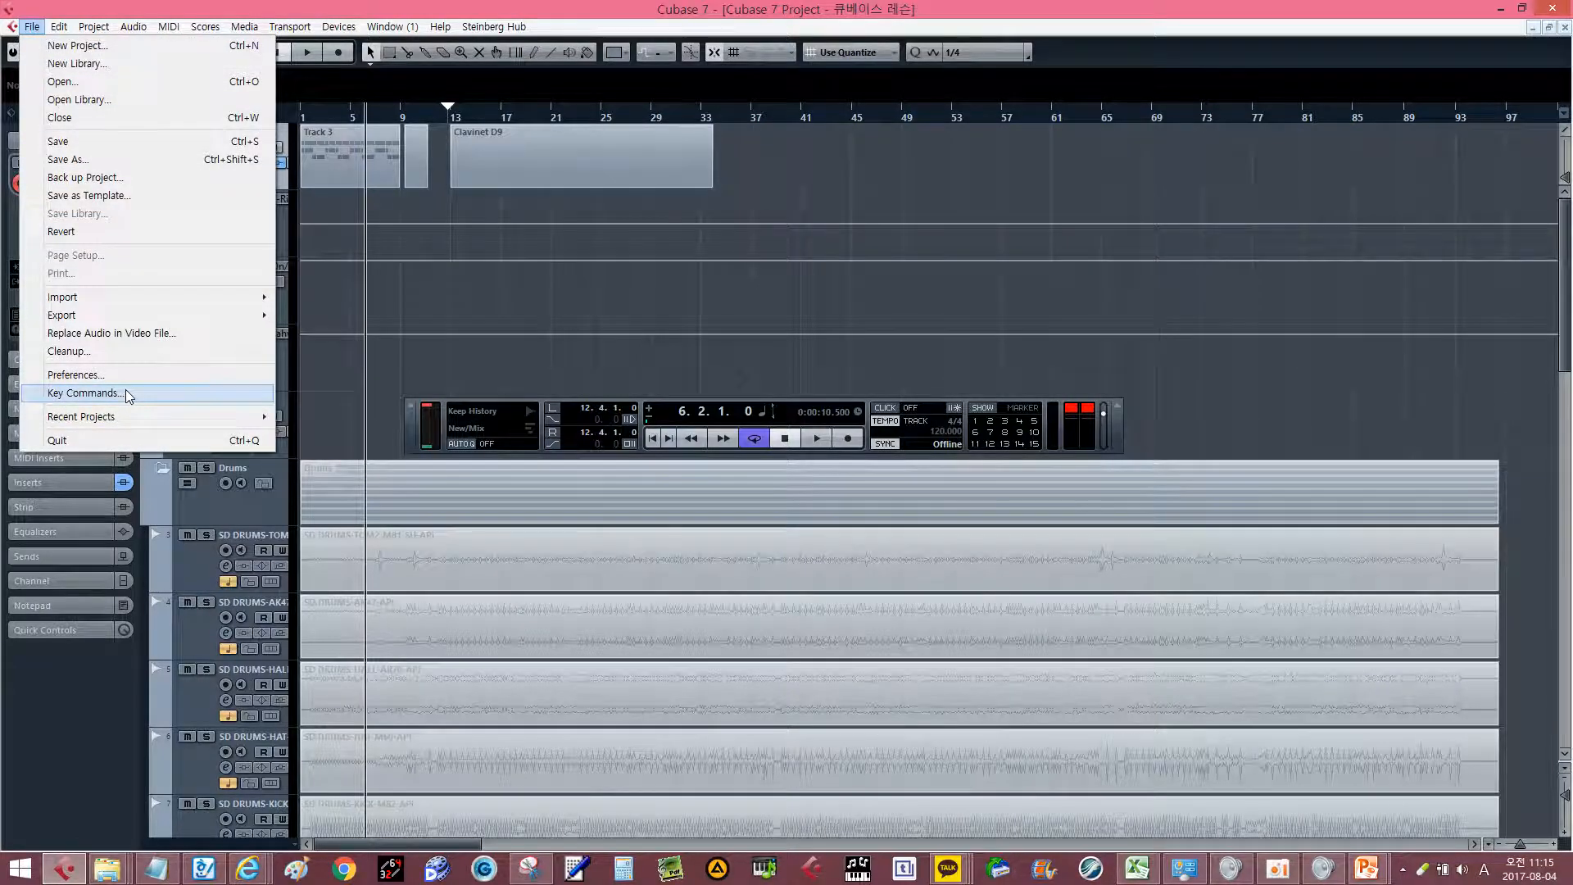
{"action": "left_click", "coordinate": [126, 393]}
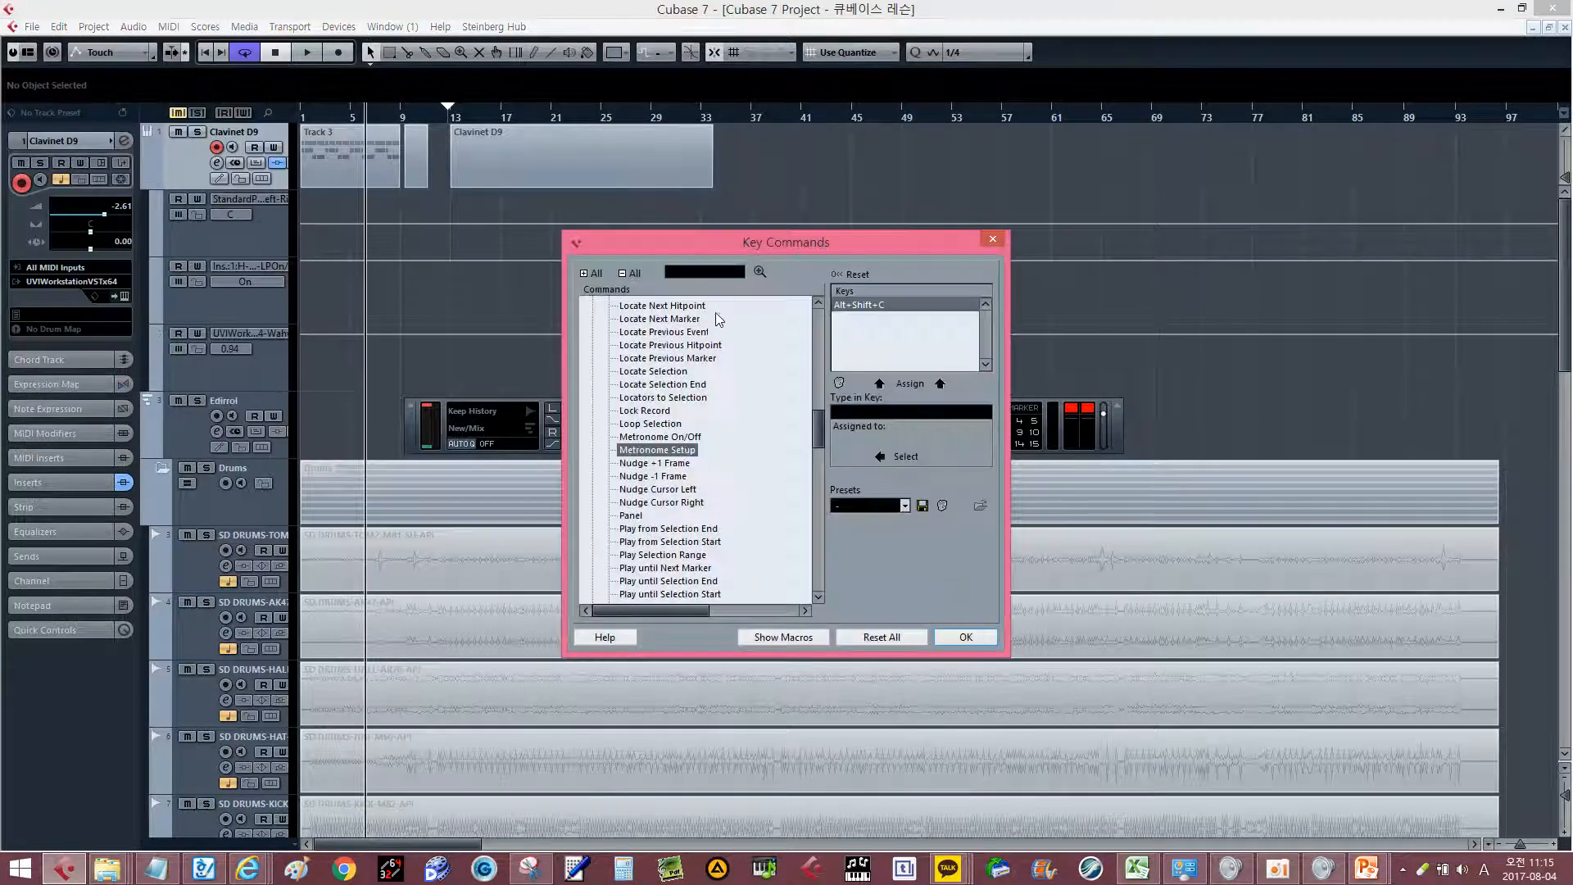
{"action": "left_click", "coordinate": [993, 238]}
Open Metronome Setup, examine the audio click level controls and cancel out of the dialog.
{"action": "key", "text": "shift+c"}
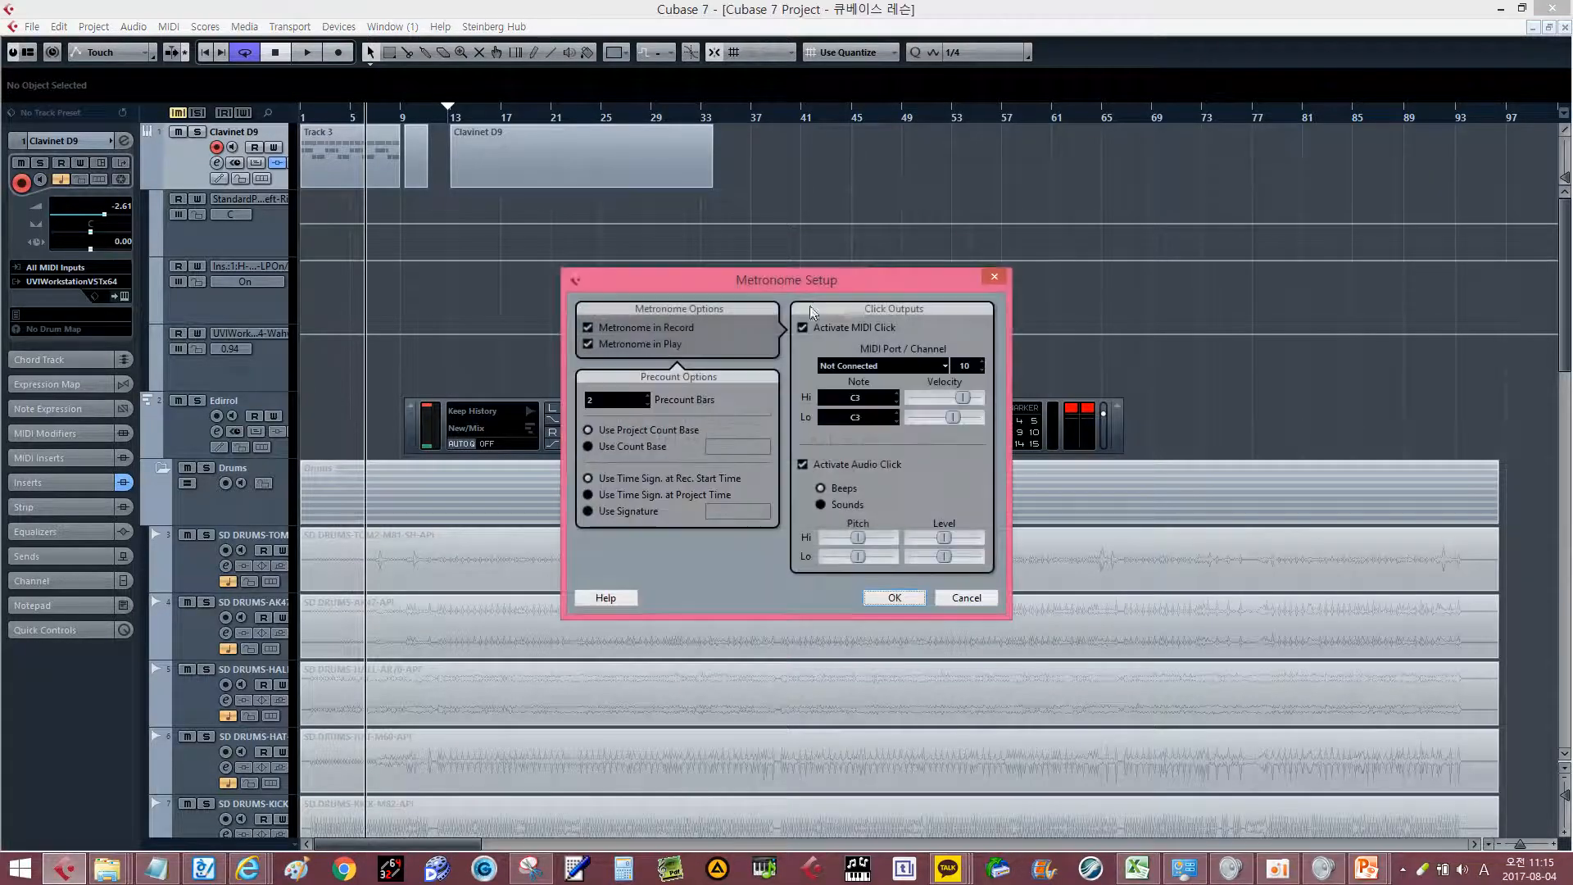
{"action": "mouse_move", "coordinate": [937, 551]}
{"action": "left_mouse_down"}
{"action": "mouse_move", "coordinate": [946, 537]}
{"action": "mouse_move", "coordinate": [940, 557]}
{"action": "left_mouse_up"}
{"action": "left_click", "coordinate": [952, 598]}
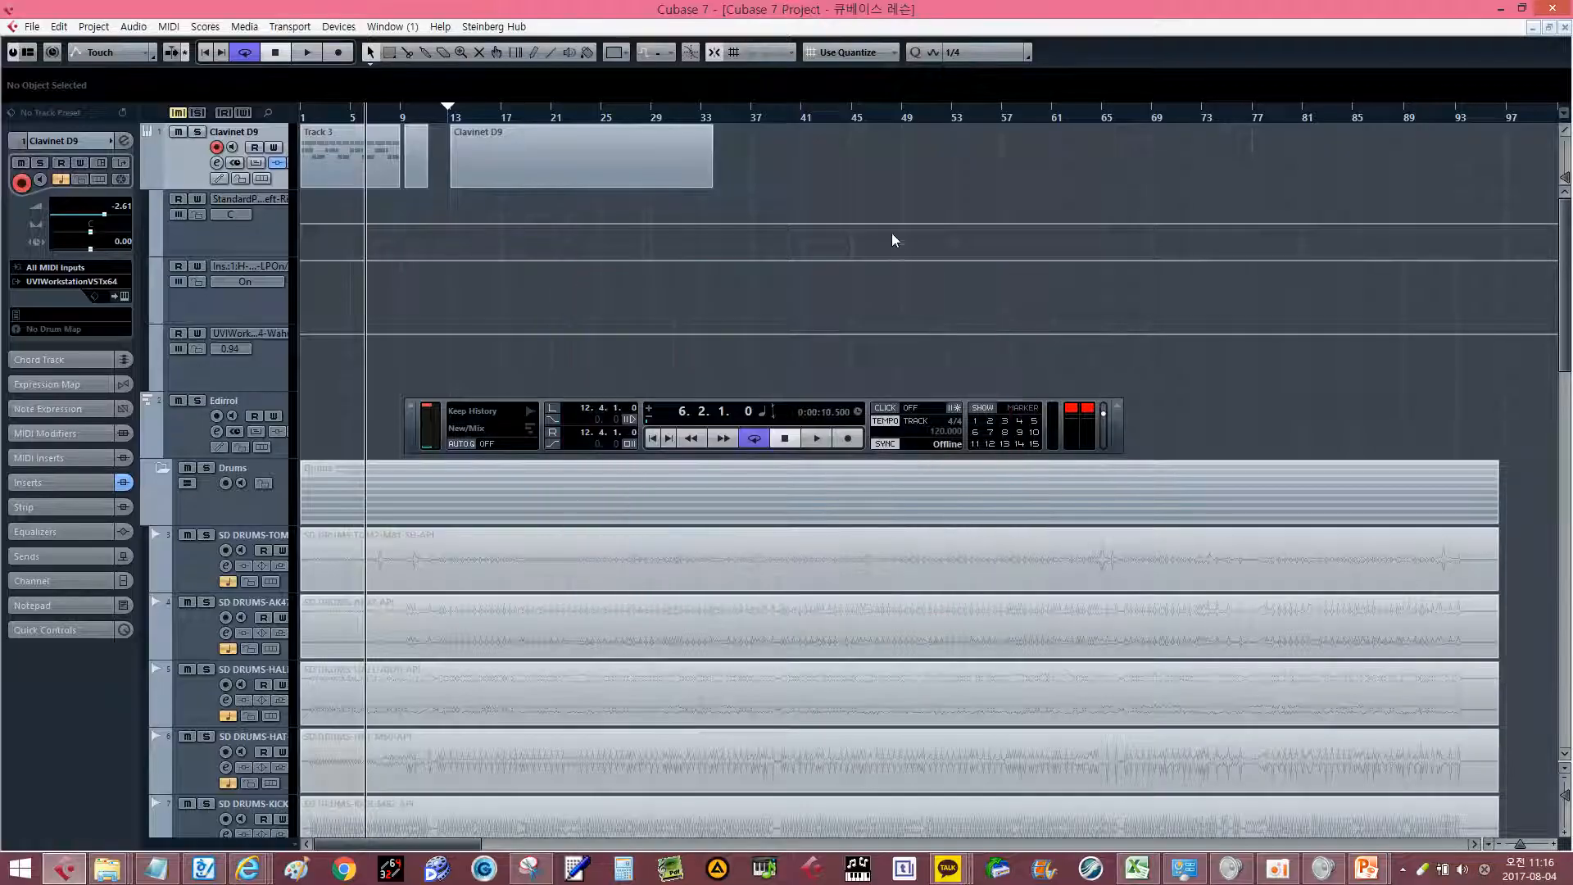
Switch from the shortcut table back to Cubase, hide the Transport Panel and look through the MixConsole channels.
{"action": "key", "text": "alt+Tab"}
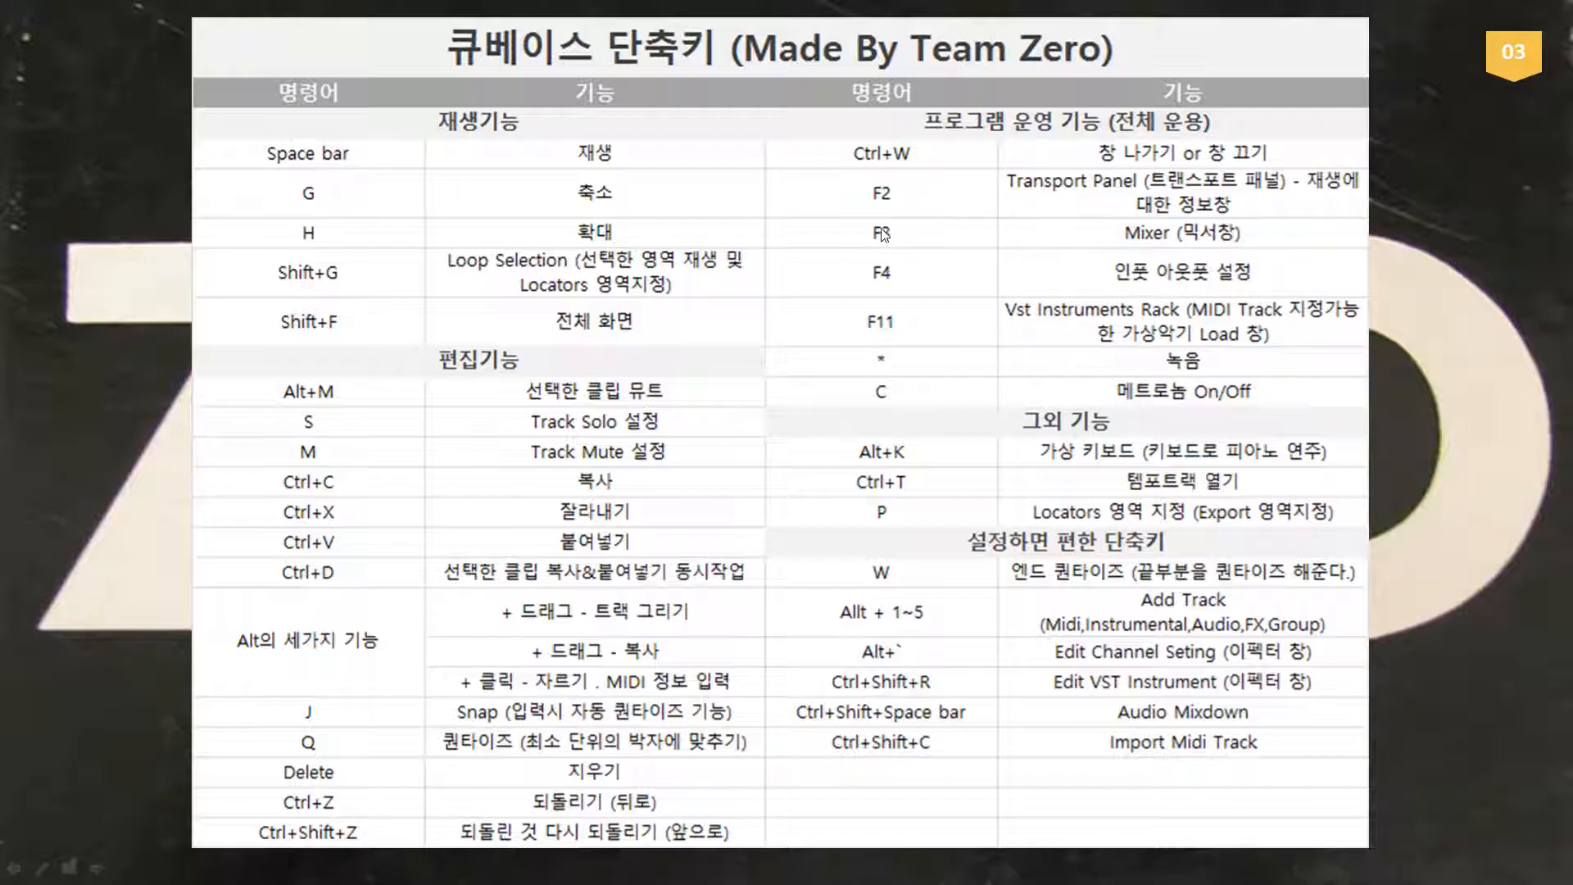
{"action": "key", "text": "alt+Tab"}
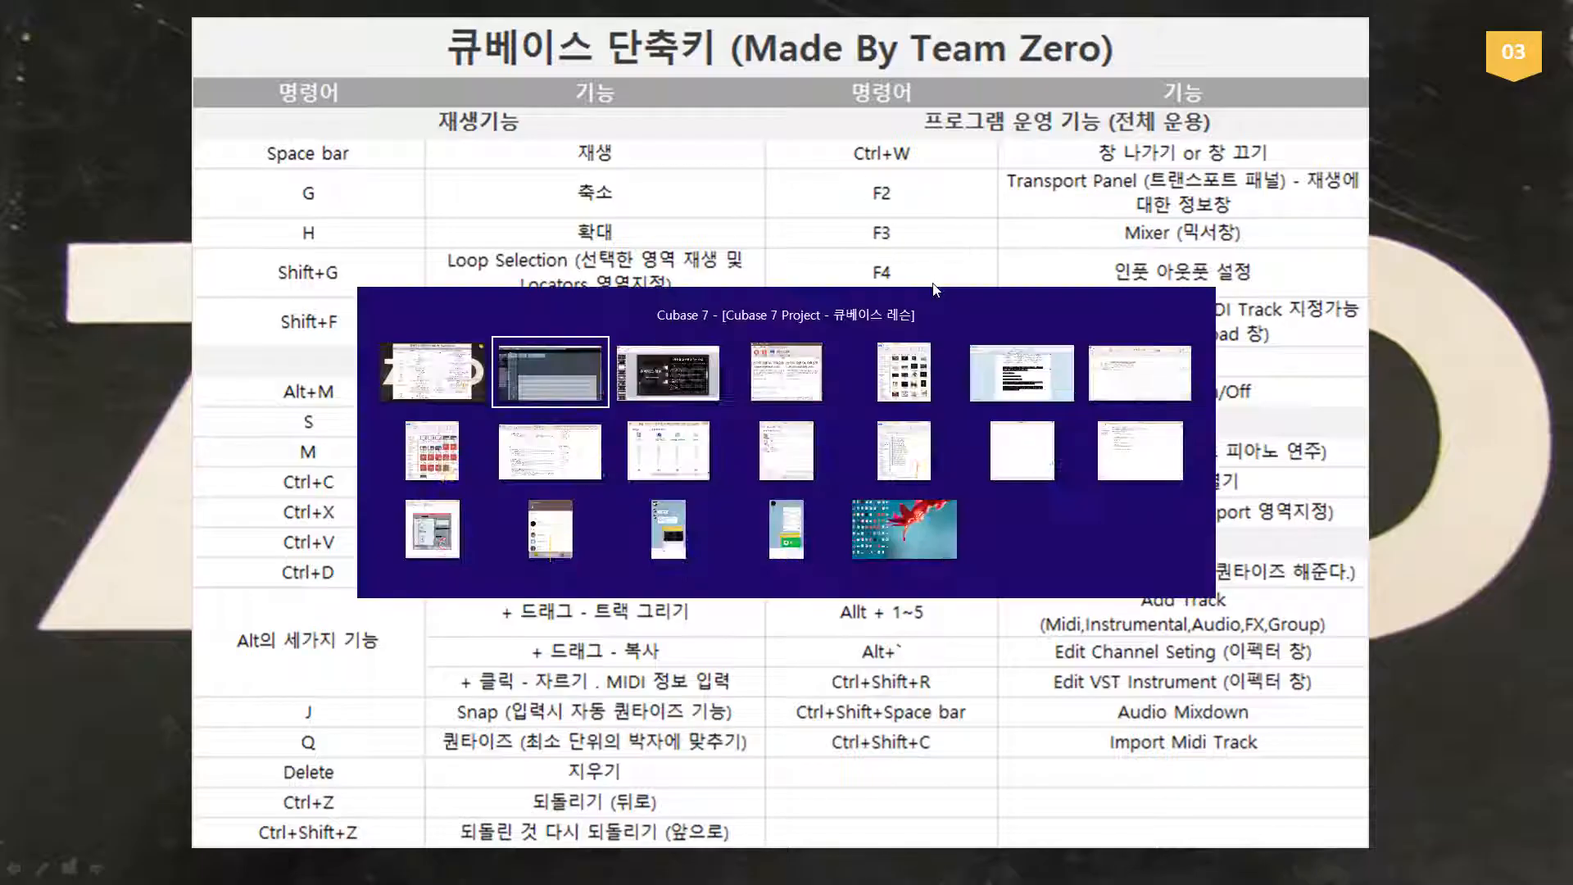
{"action": "key", "text": "F2"}
{"action": "key", "text": "F3"}
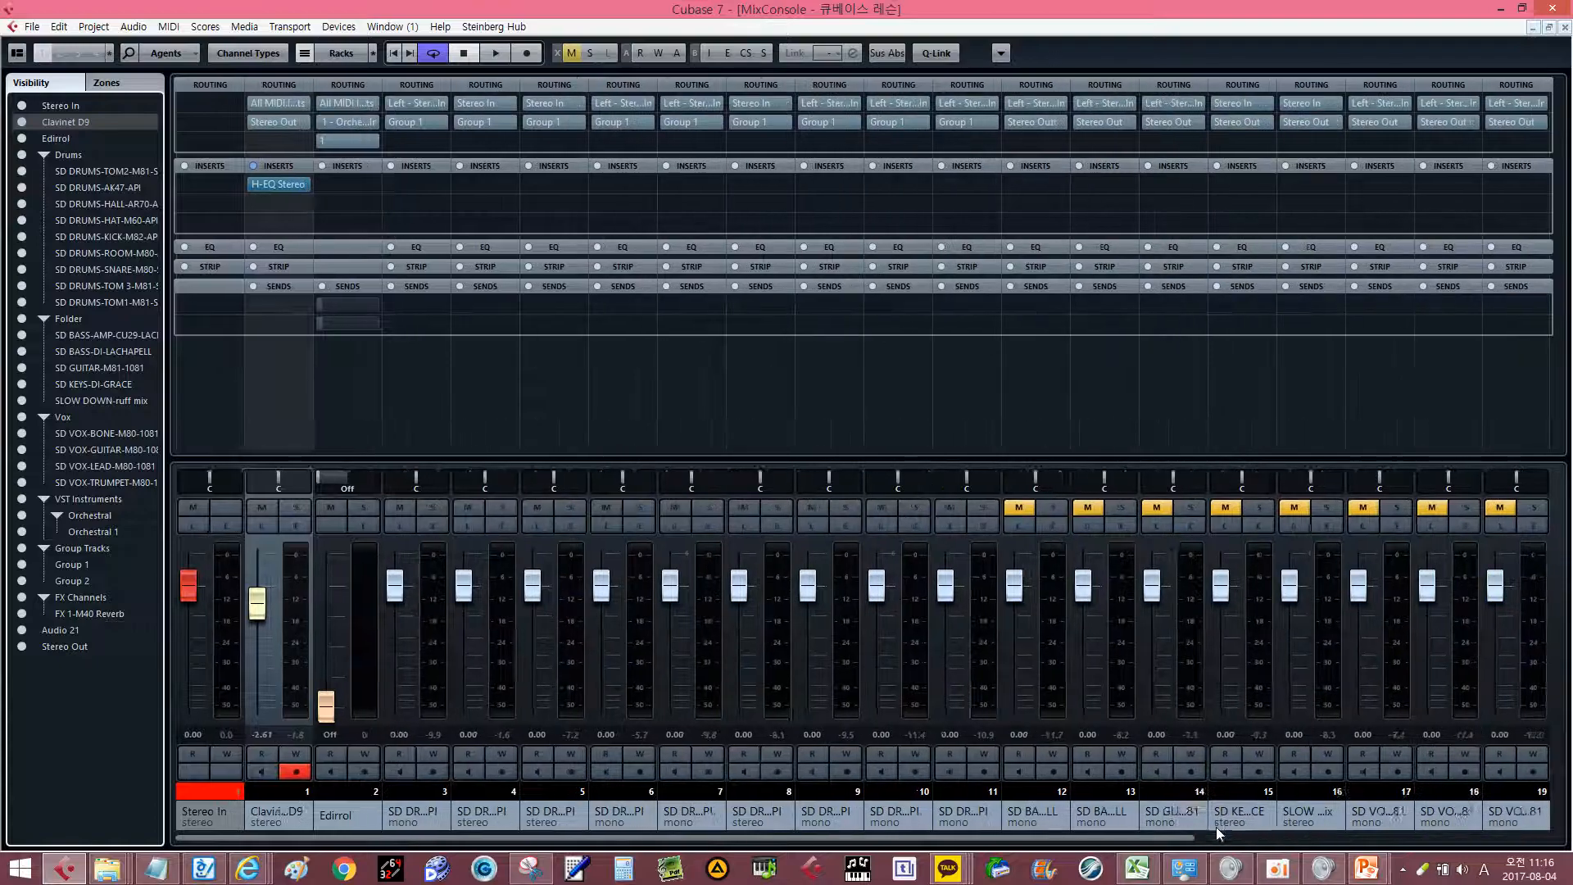
{"action": "left_click_drag", "start_coordinate": [975, 838], "coordinate": [1509, 813]}
{"action": "key", "text": "F3"}
Open VST Connections and compare the input and output bus routings, then close it.
{"action": "key", "text": "F4"}
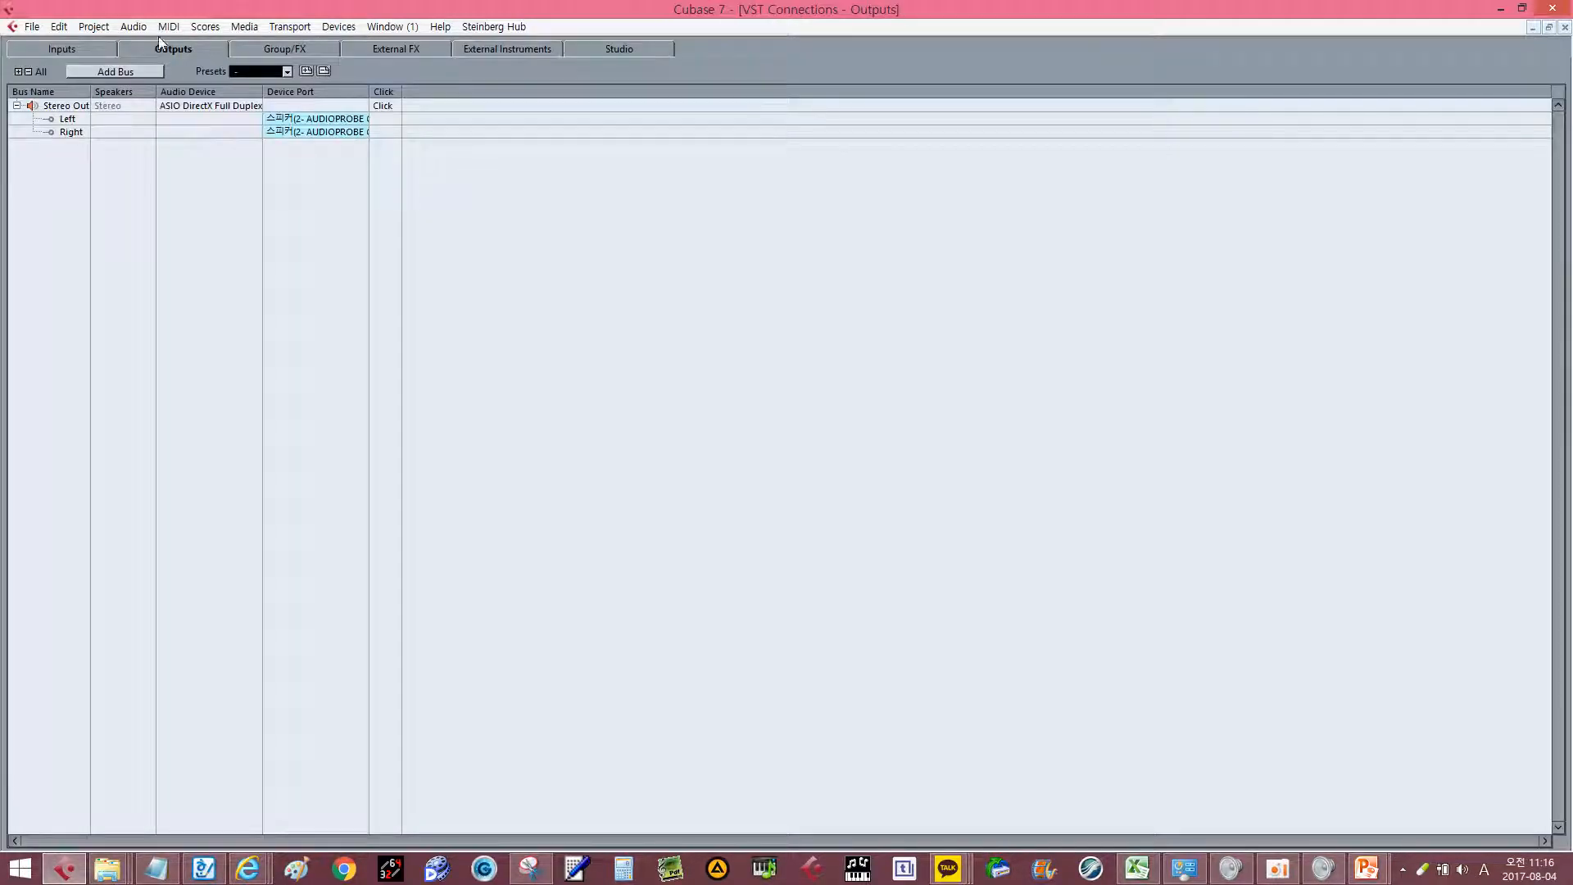
{"action": "left_click", "coordinate": [80, 49]}
{"action": "left_click", "coordinate": [156, 47]}
{"action": "left_click", "coordinate": [85, 47]}
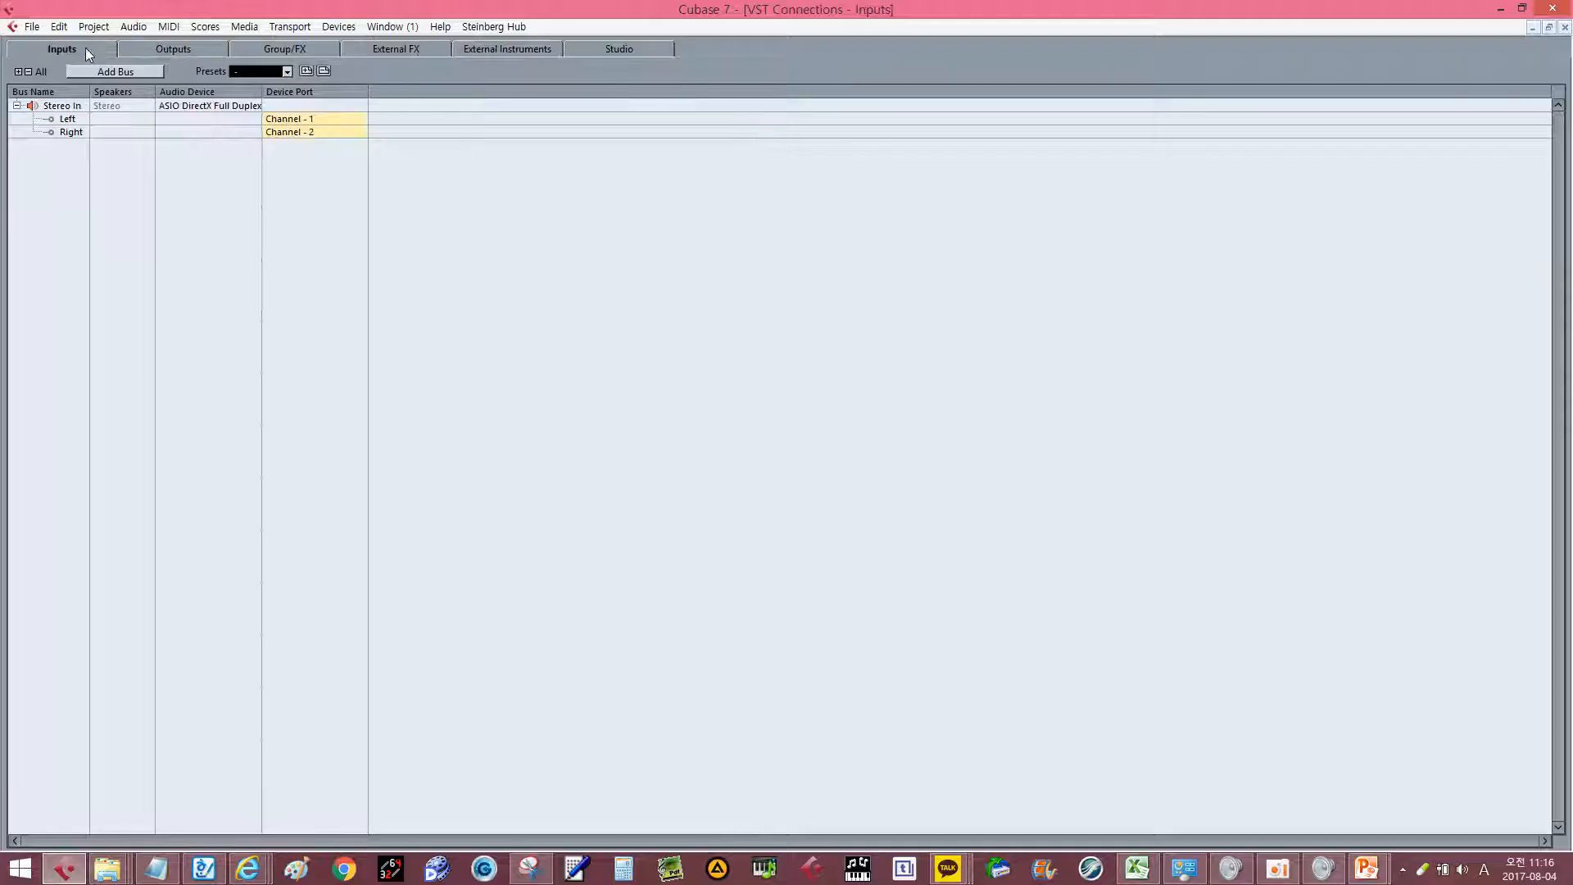
{"action": "left_click", "coordinate": [164, 48]}
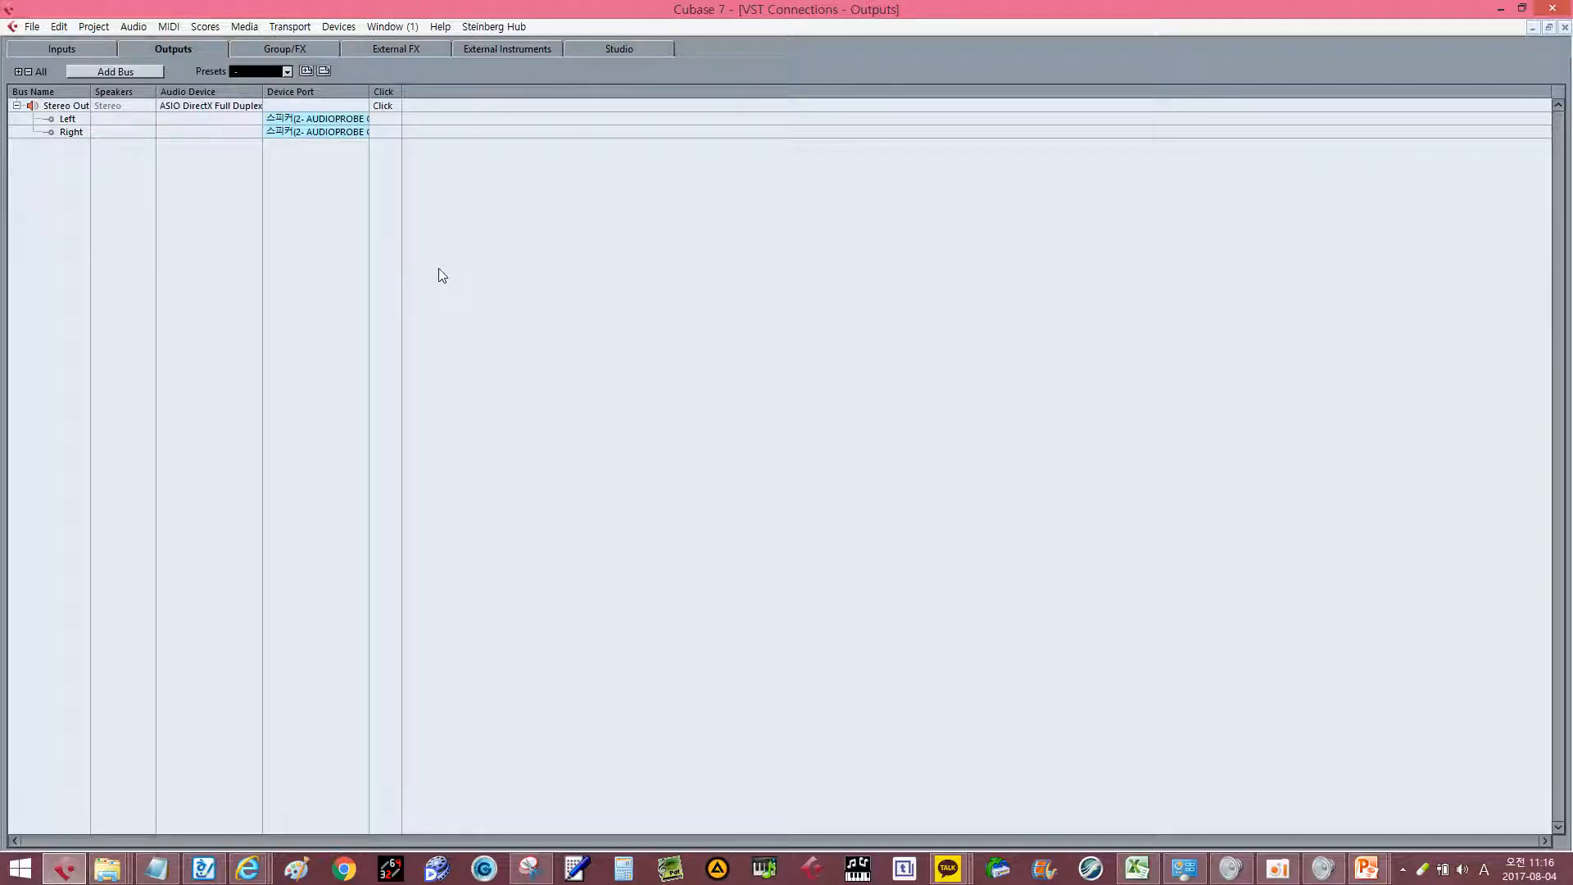
{"action": "left_click", "coordinate": [72, 50]}
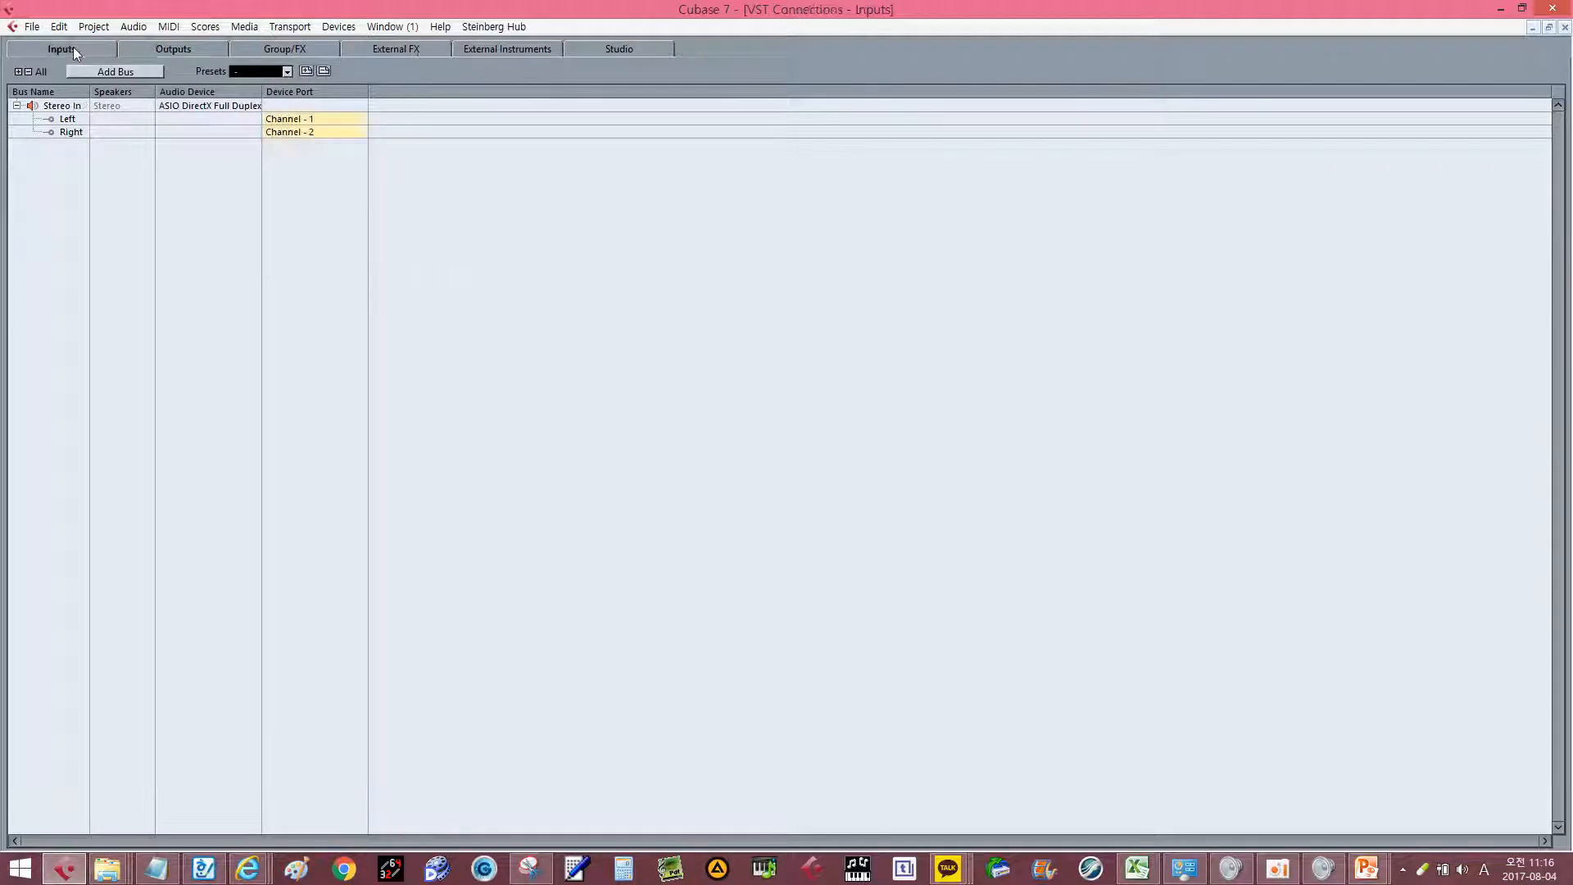
{"action": "left_click", "coordinate": [159, 44]}
{"action": "left_click", "coordinate": [110, 46]}
{"action": "left_click", "coordinate": [190, 46]}
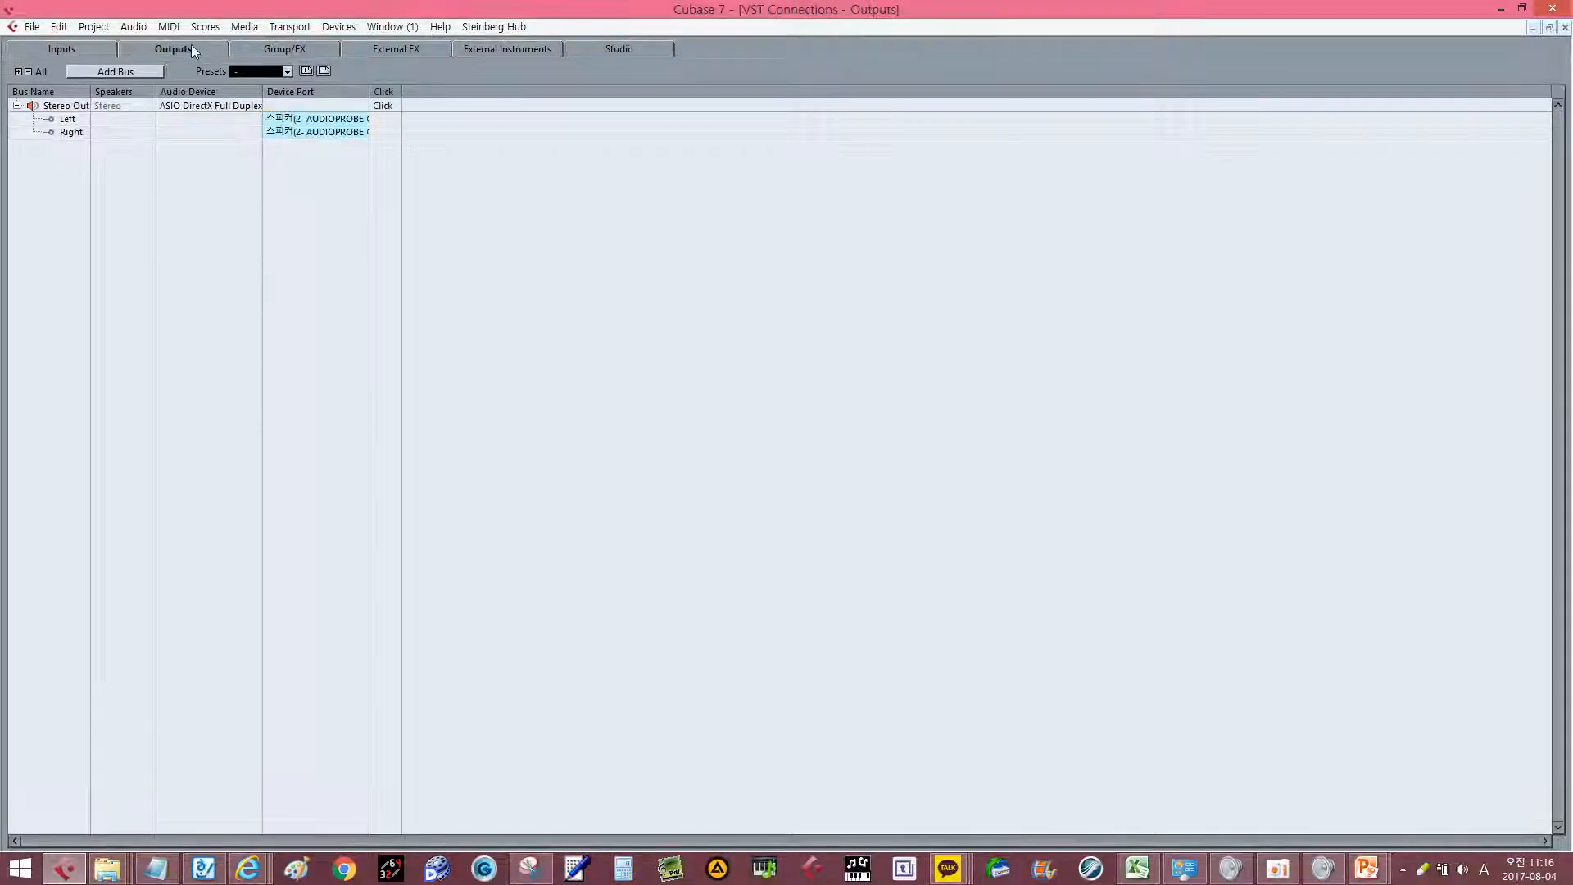
{"action": "left_click", "coordinate": [84, 48]}
{"action": "key", "text": "F4"}
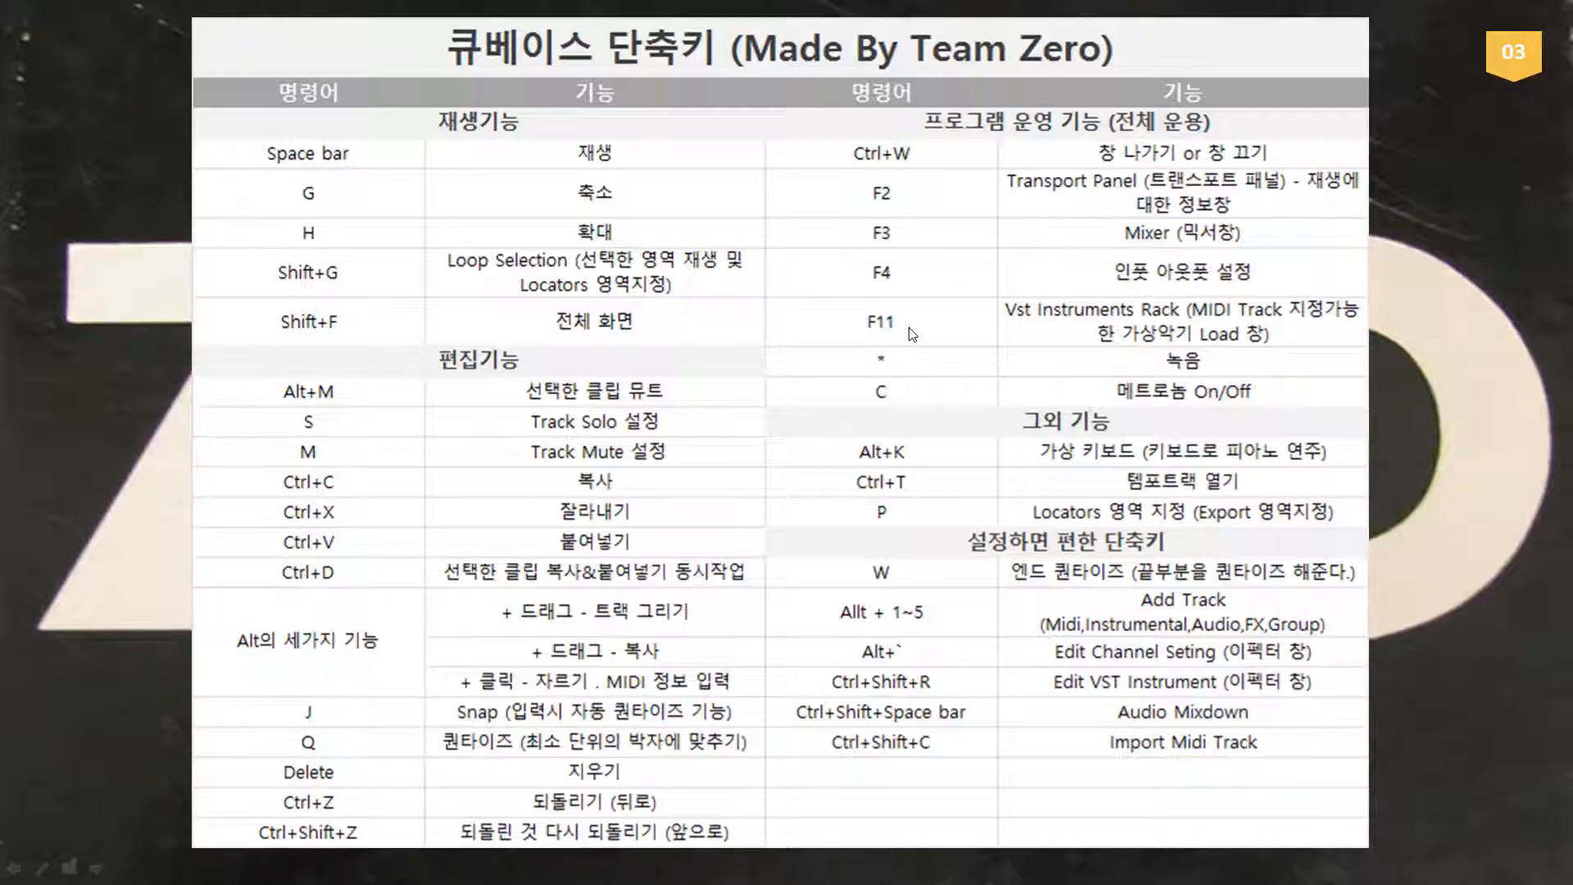
Open the VST Instruments rack in Cubase and view the instruments available for the second slot, then close it.
{"action": "key", "text": "alt+Tab"}
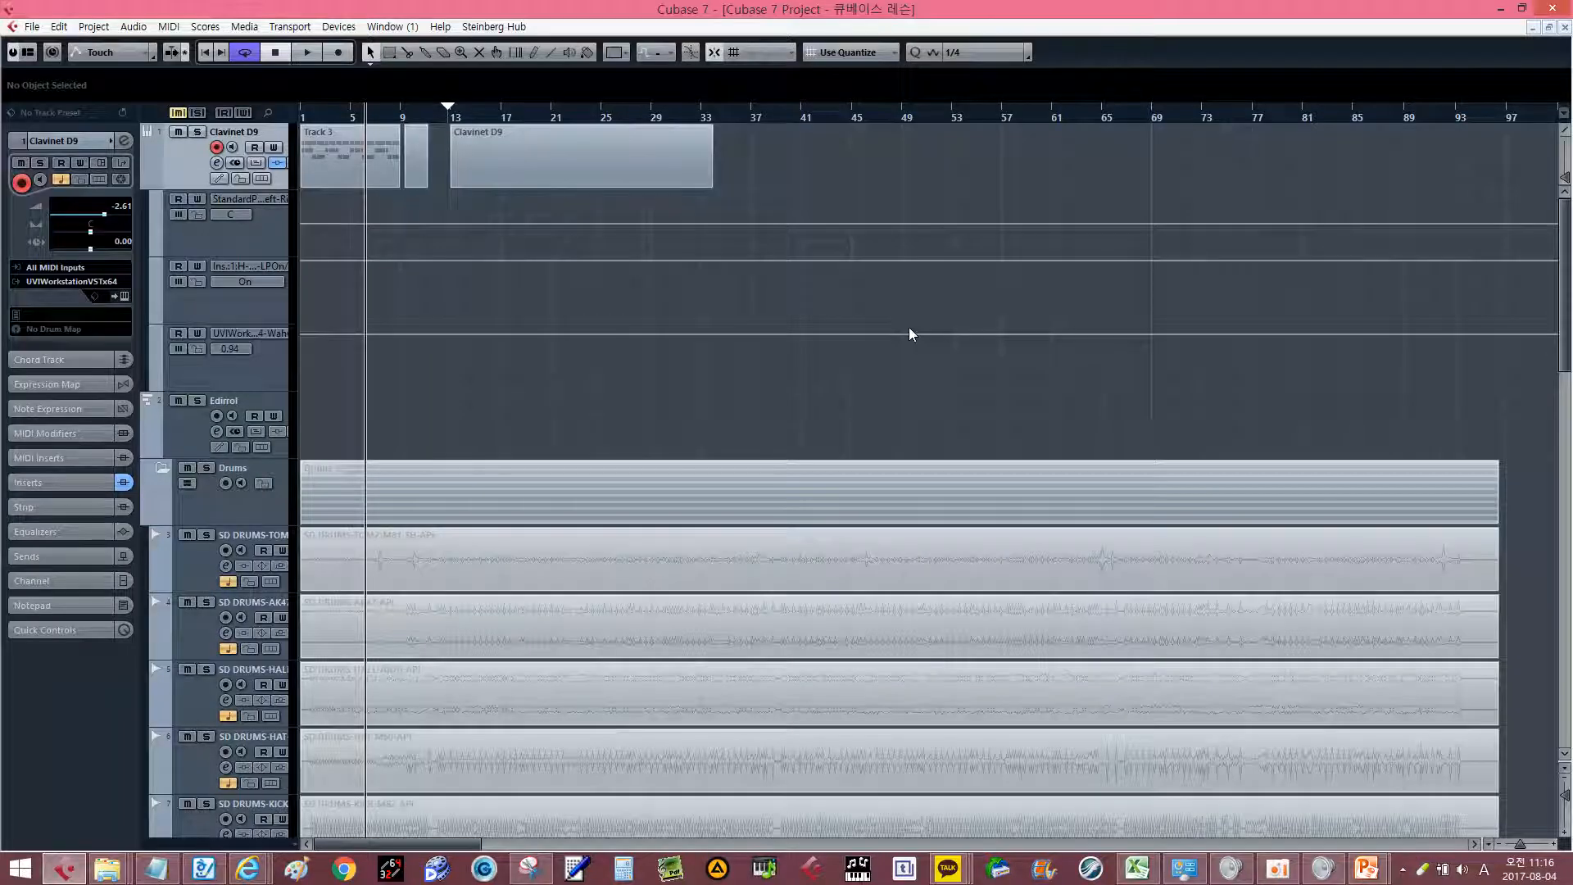
{"action": "key", "text": "F11"}
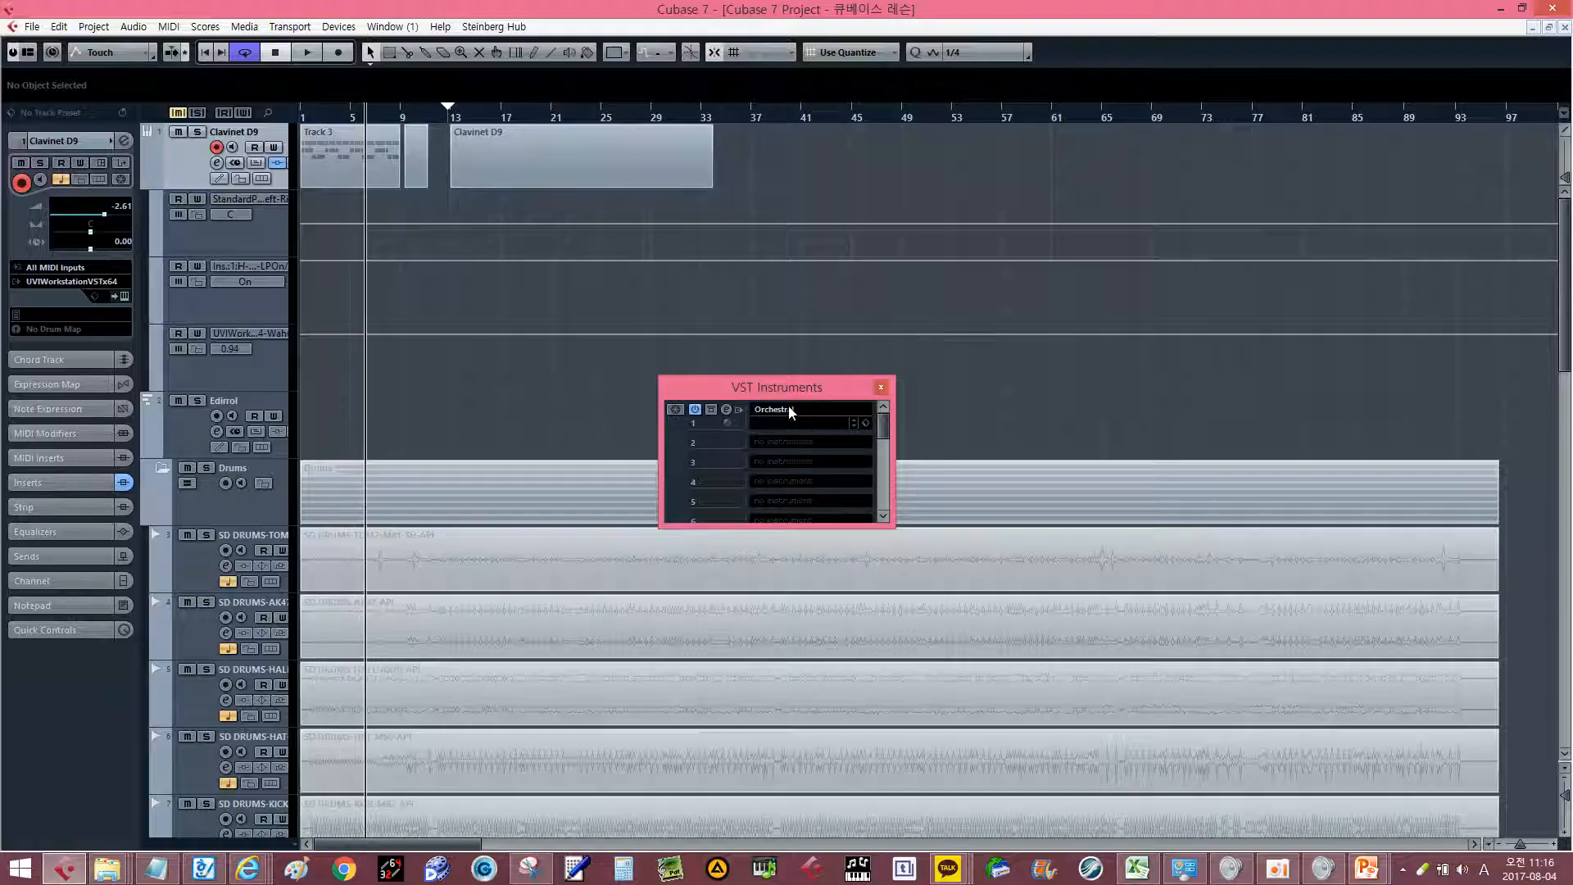
{"action": "left_click", "coordinate": [806, 440]}
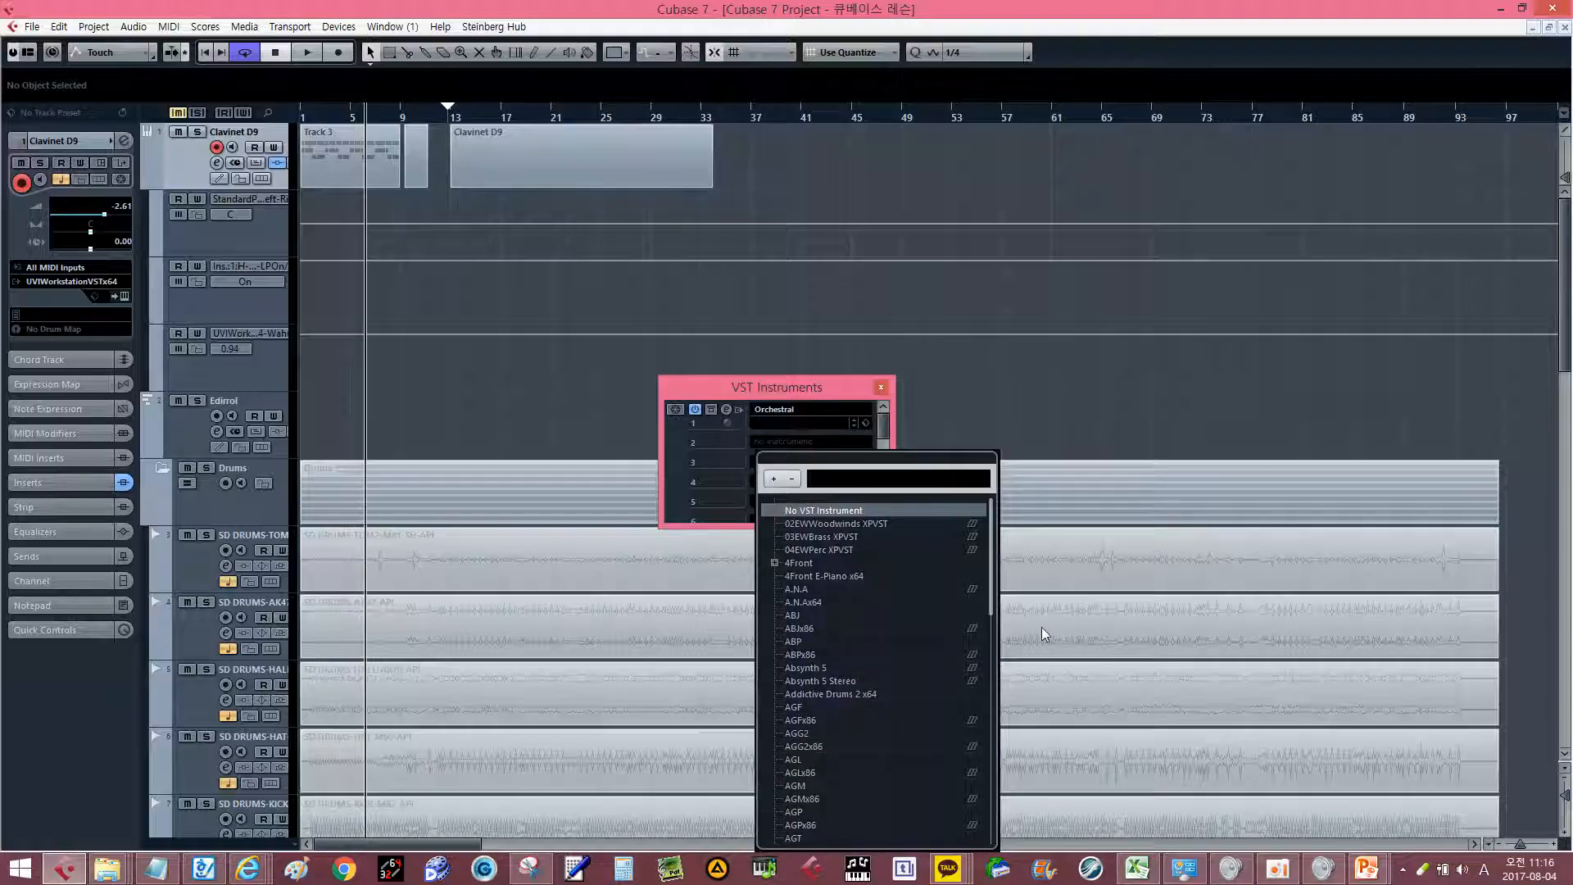
{"action": "left_click", "coordinate": [877, 388]}
{"action": "left_click", "coordinate": [878, 390]}
Select the Edirol track and turn on the metronome click in the Transport Panel.
{"action": "left_click", "coordinate": [275, 403]}
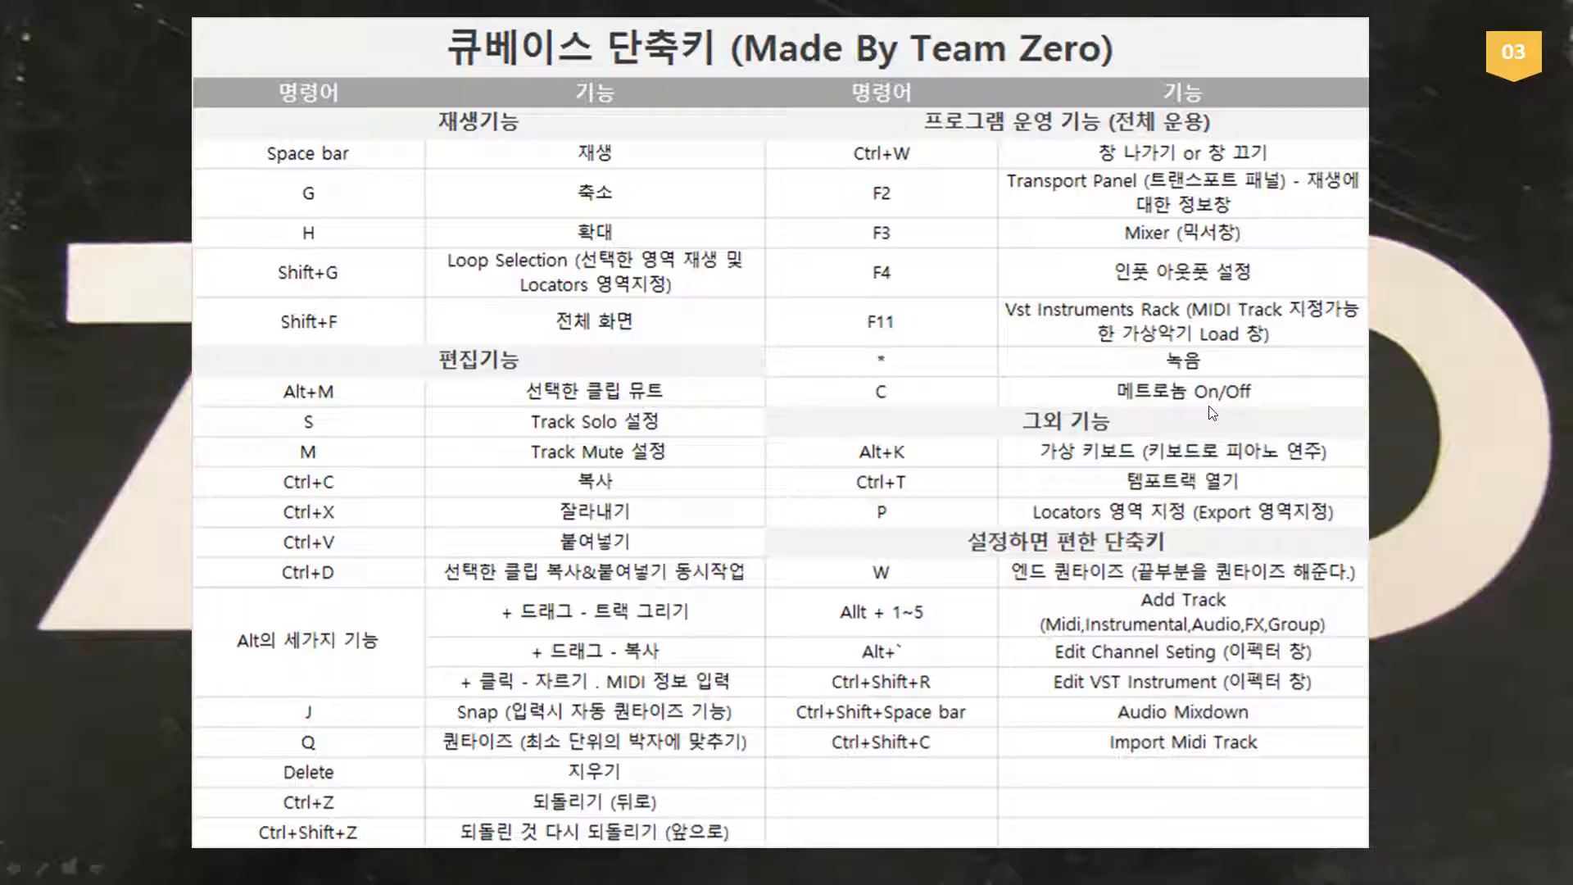
{"action": "key", "text": "alt+Tab"}
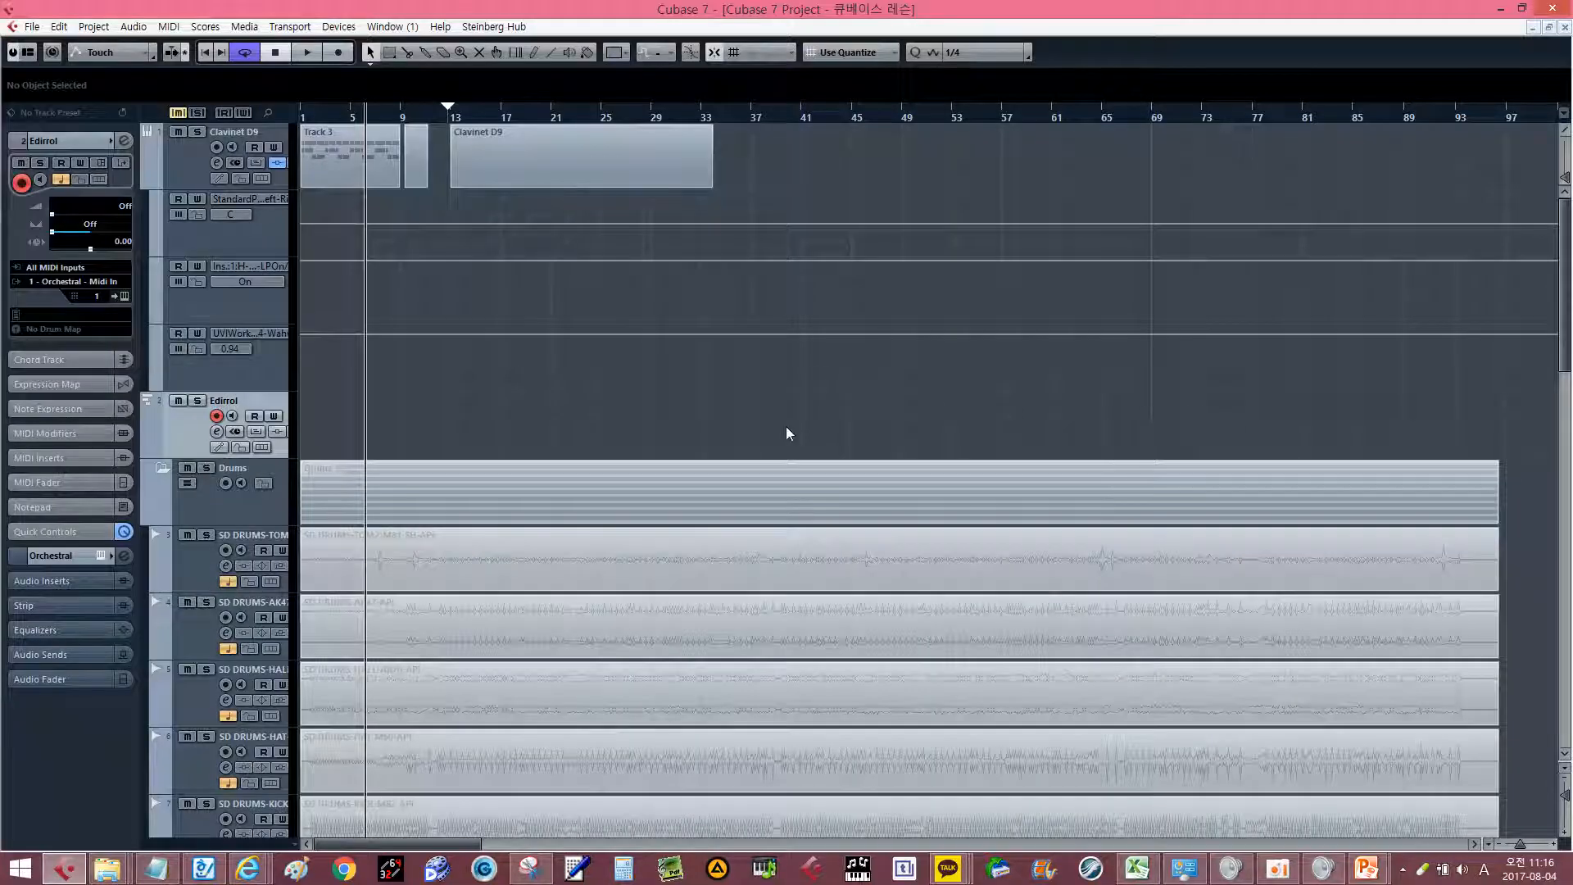
{"action": "key", "text": "F2"}
{"action": "left_click", "coordinate": [887, 409]}
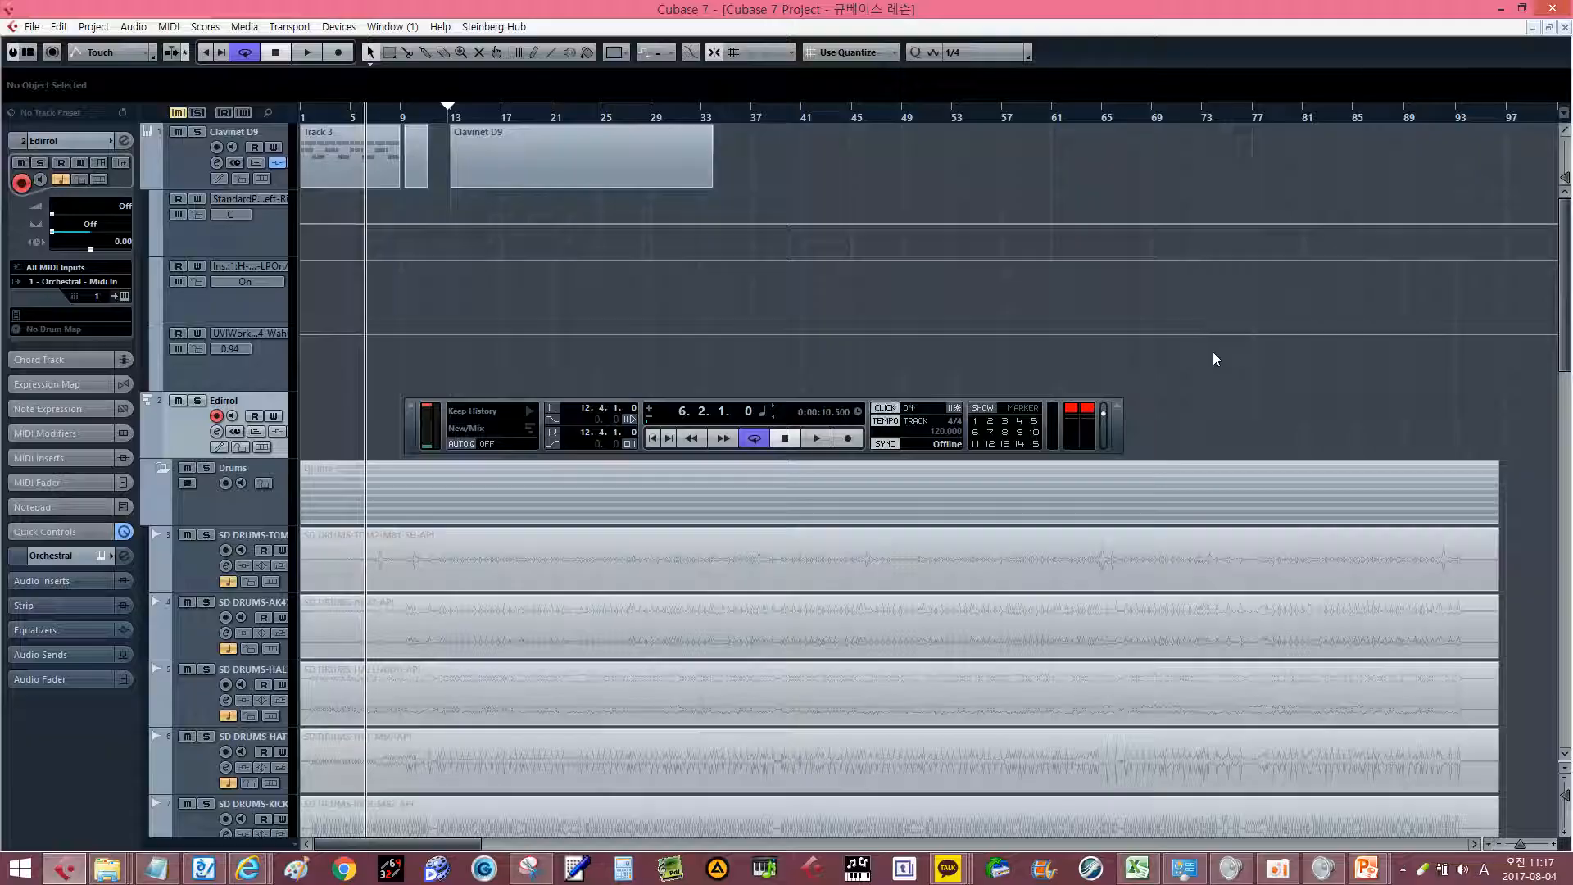
{"action": "key", "text": "F2"}
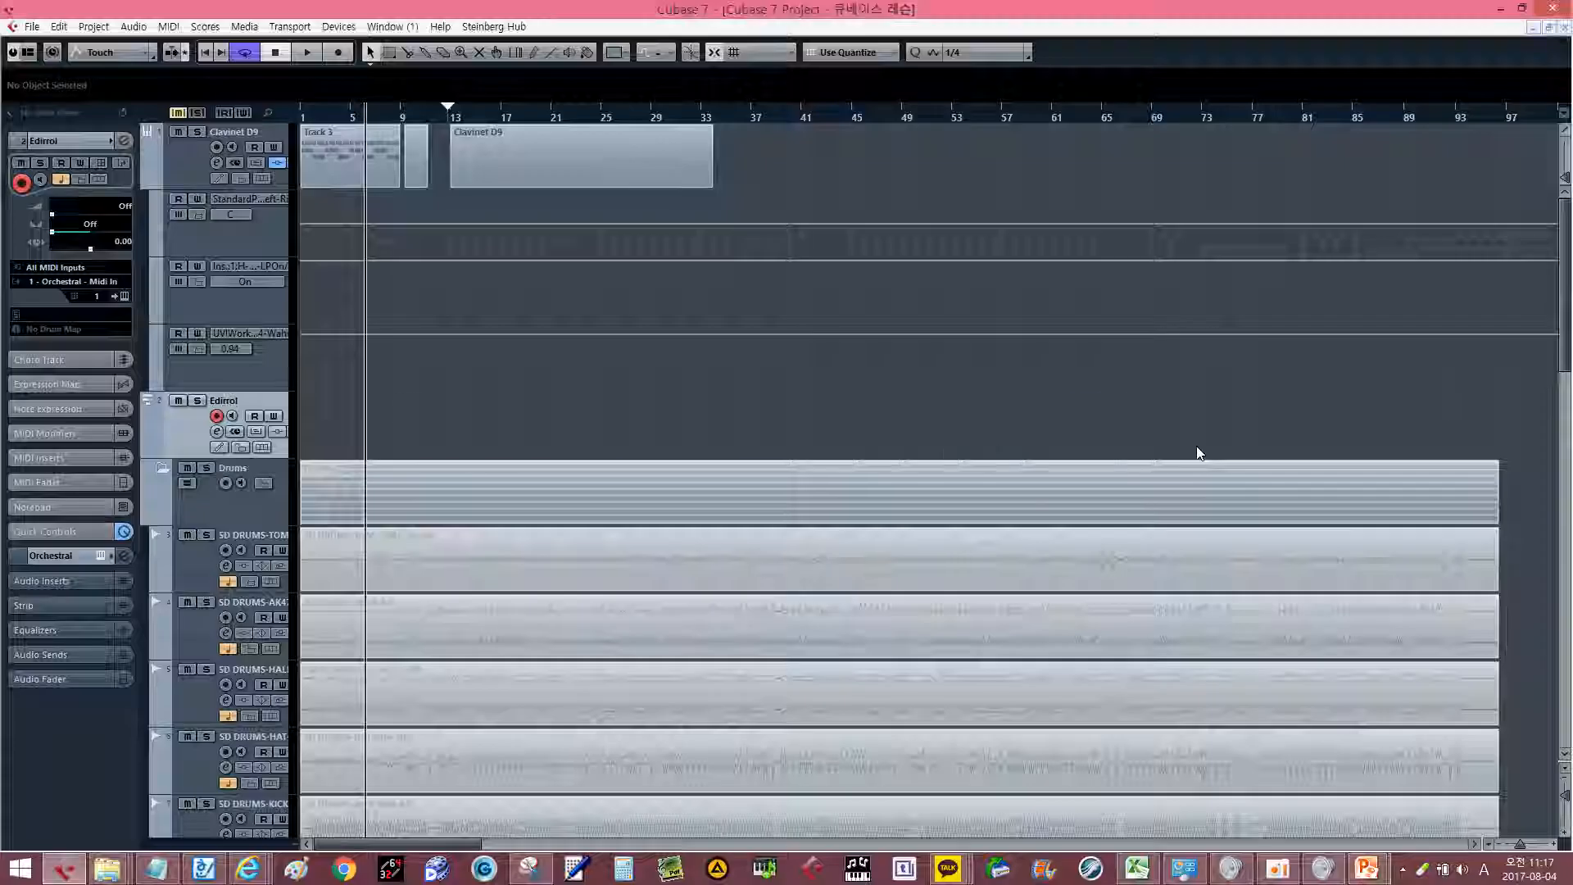
{"action": "key", "text": "F2"}
Show the virtual keyboard, play a few test notes on the Edirol track, and toggle the keyboard off and on again.
{"action": "key", "text": "alt+k"}
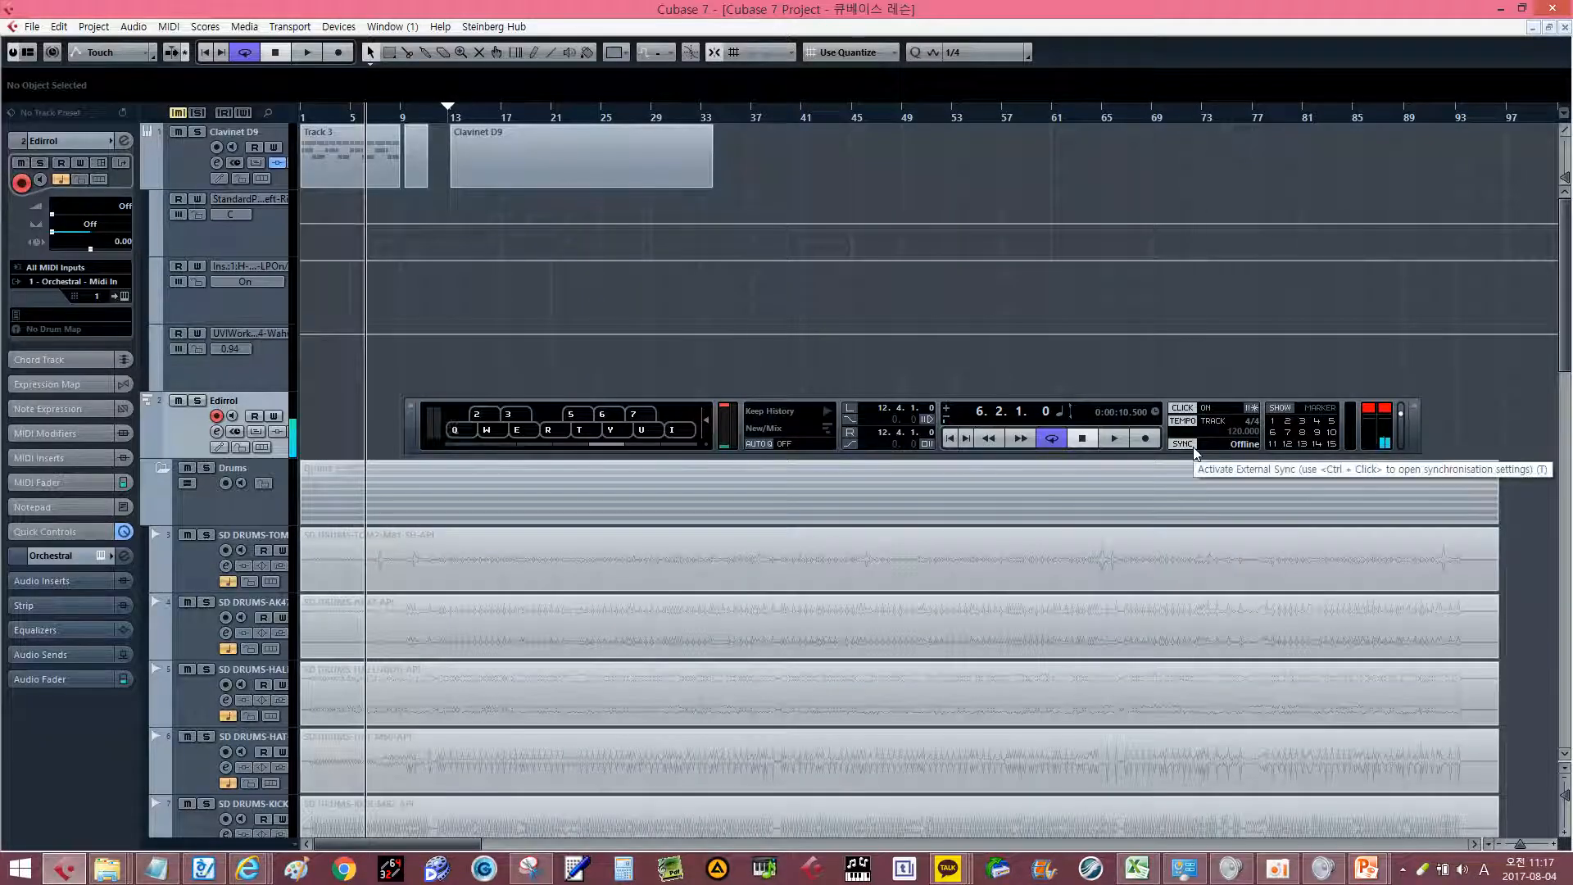
{"action": "key", "text": "r"}
{"action": "key", "text": "t"}
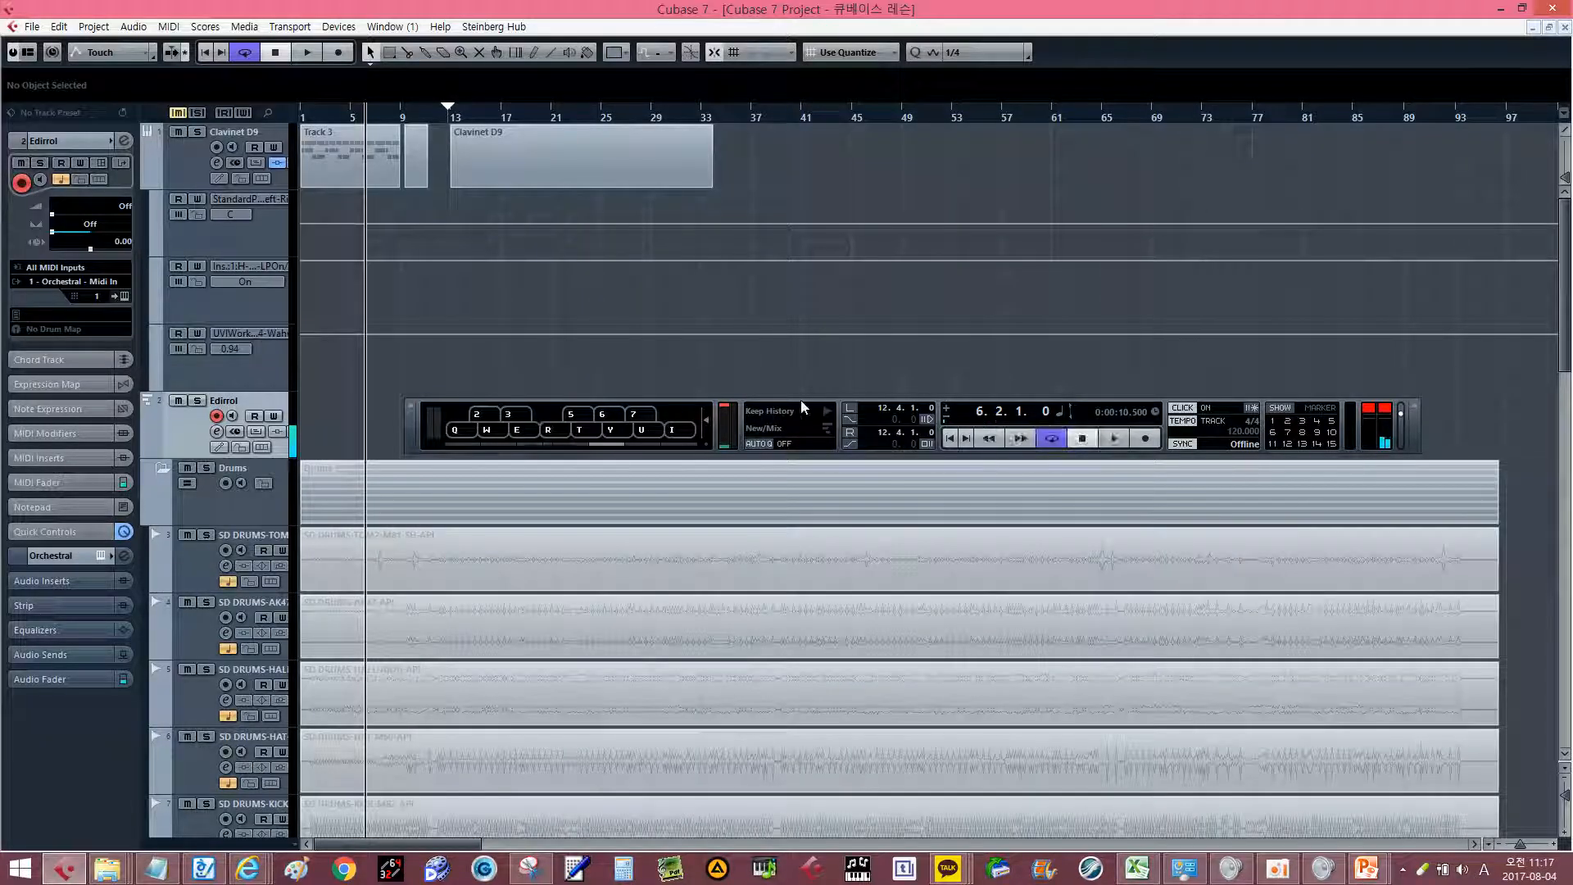
{"action": "key", "text": "e"}
{"action": "key", "text": "q"}
{"action": "key", "text": "e"}
{"action": "key", "text": "alt+k"}
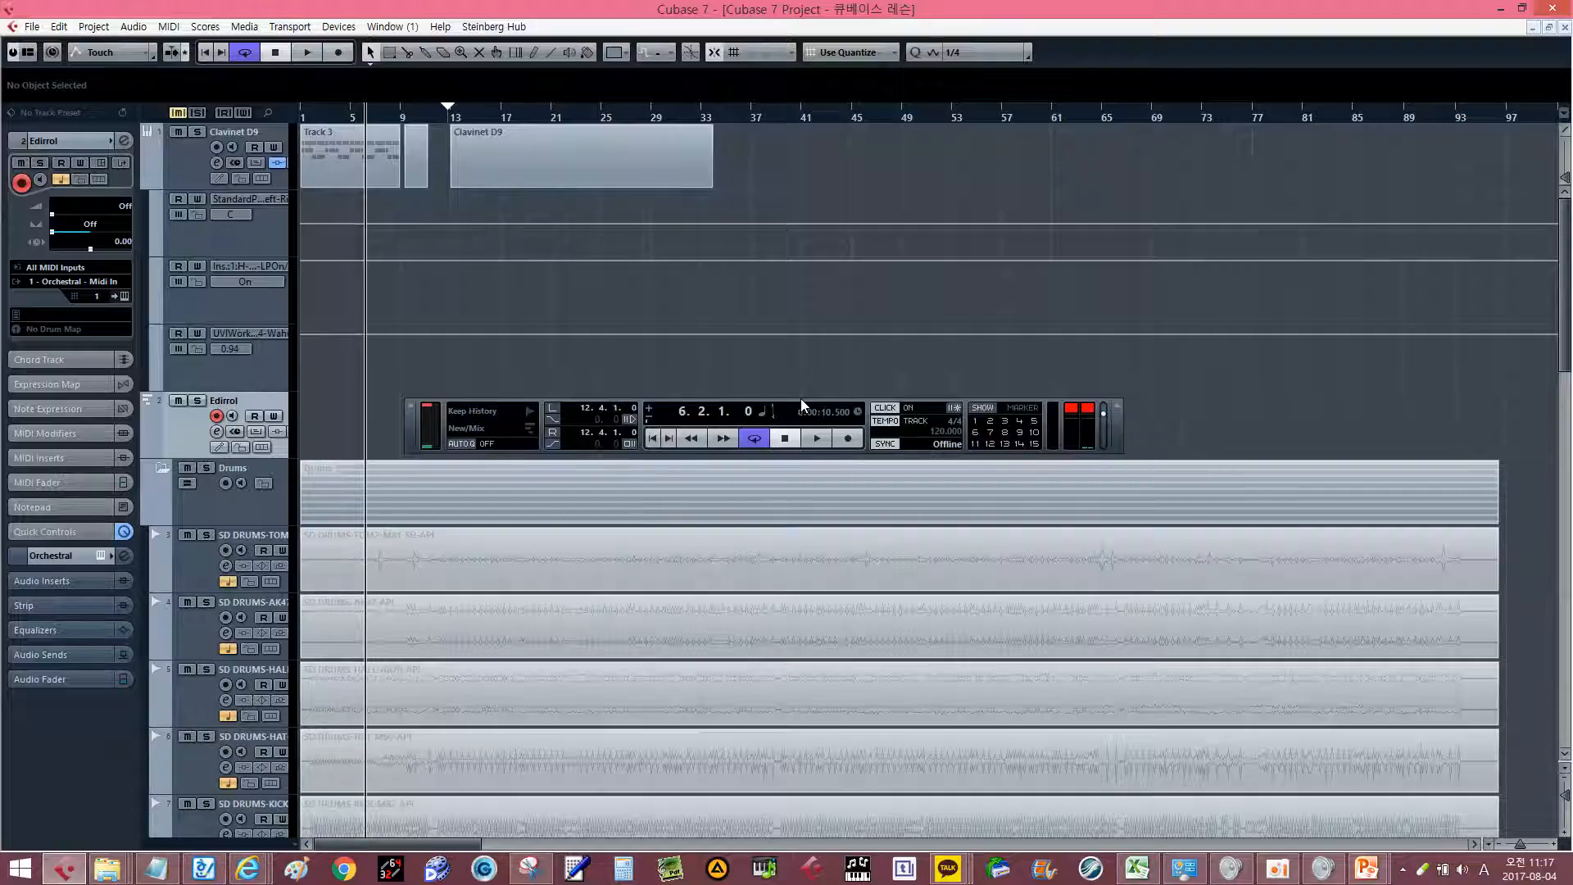
{"action": "key", "text": "alt+k"}
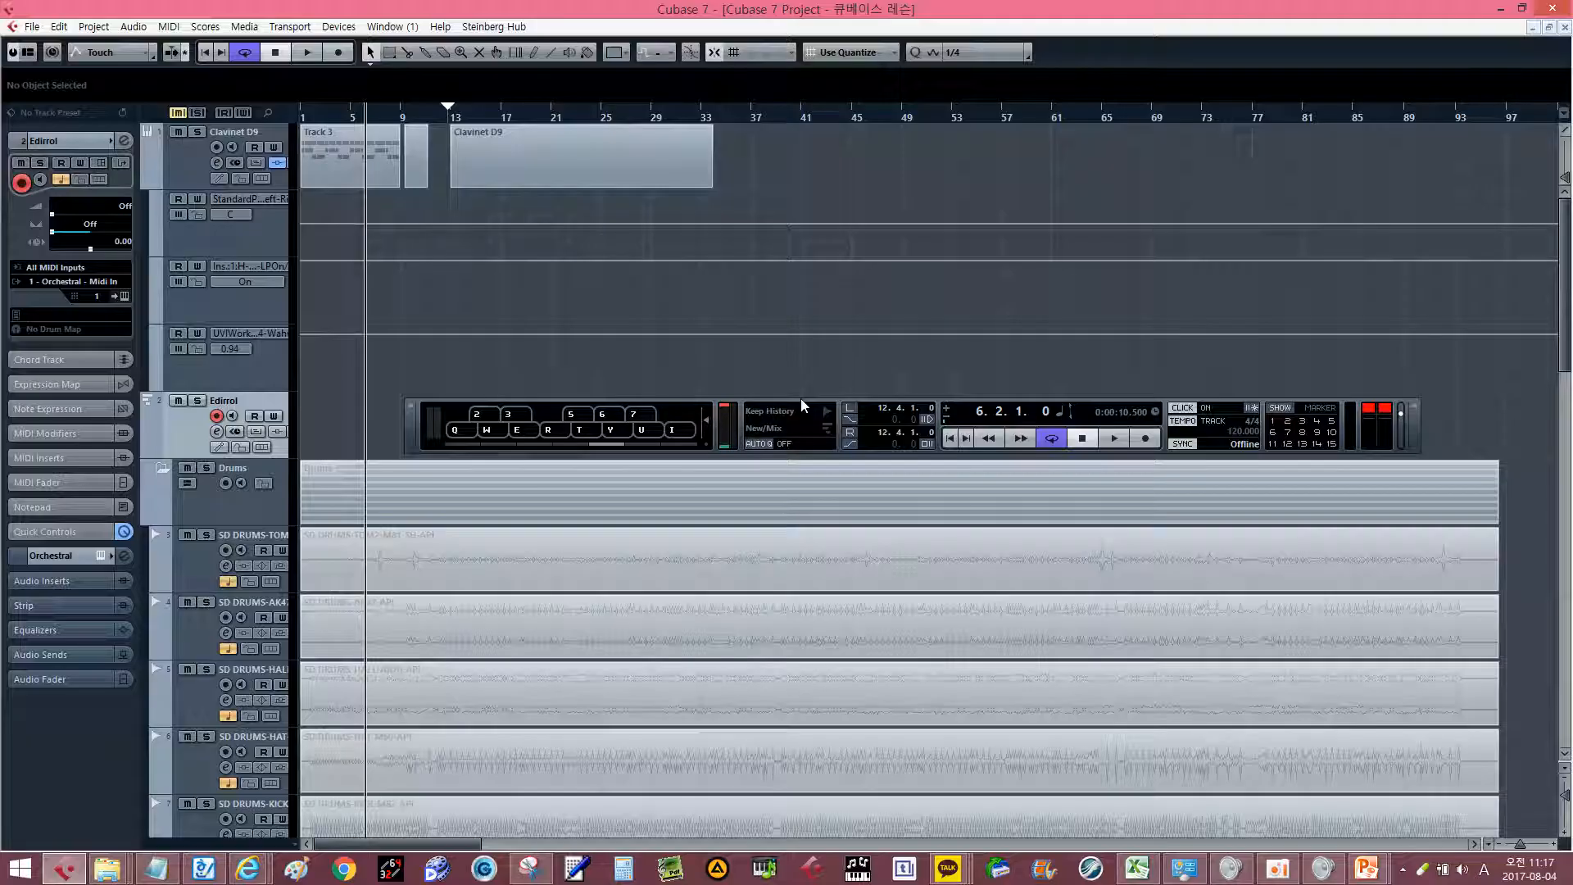
Hide the Transport Panel and briefly view the MixConsole and the VST Connections inputs.
{"action": "key", "text": "F2"}
{"action": "key", "text": "F3"}
{"action": "key", "text": "F3"}
{"action": "key", "text": "F4"}
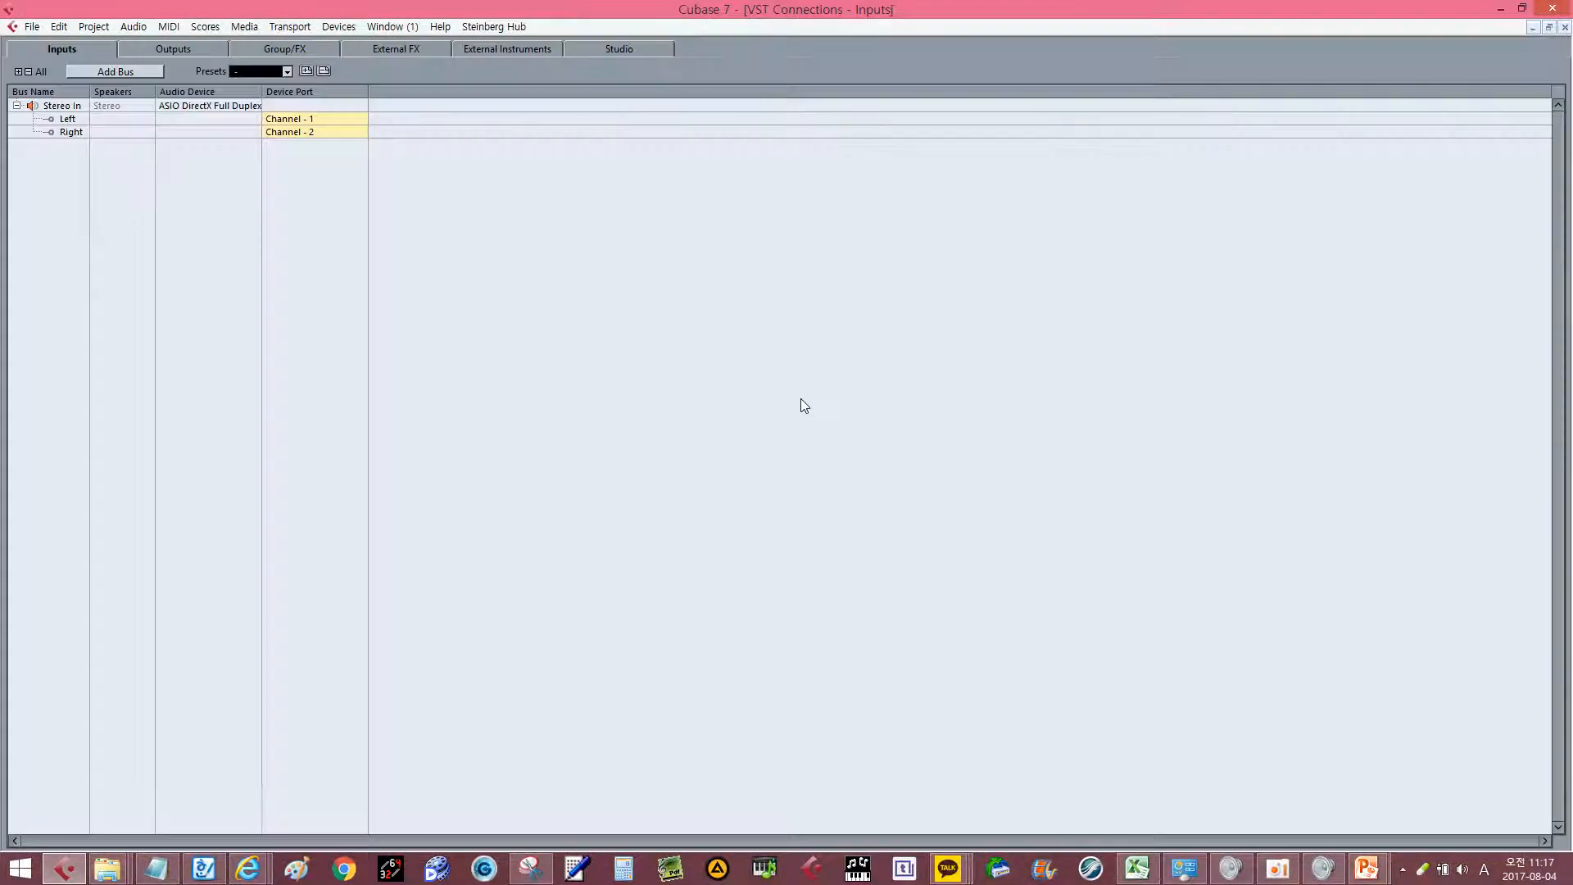
{"action": "key", "text": "F4"}
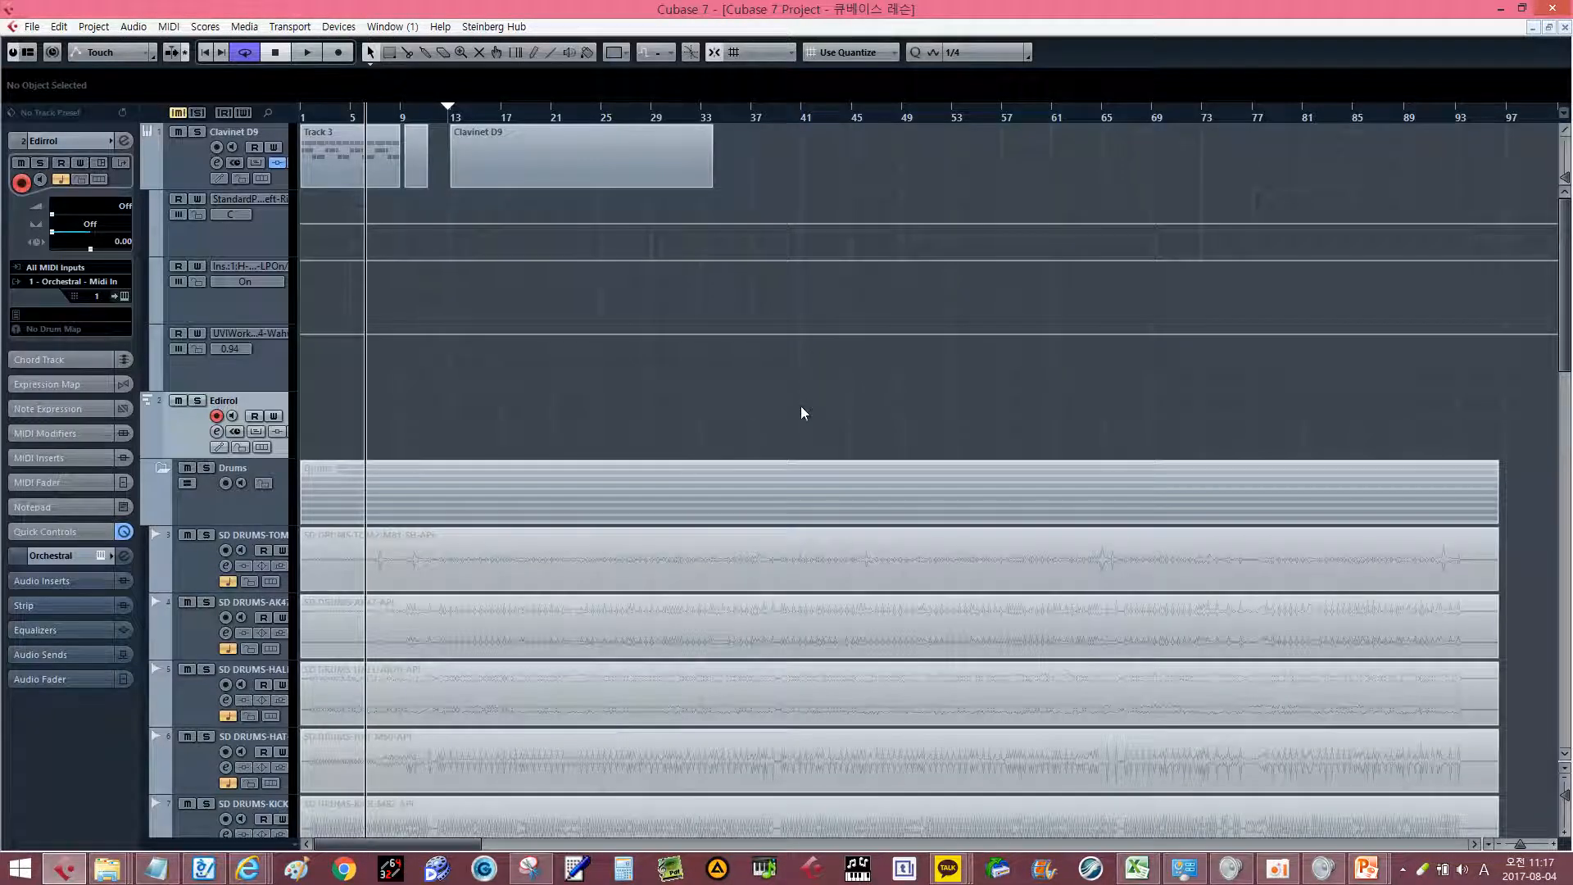
Show the Transport Panel, then open the Tempo Track Editor briefly and close it.
{"action": "key", "text": "F2"}
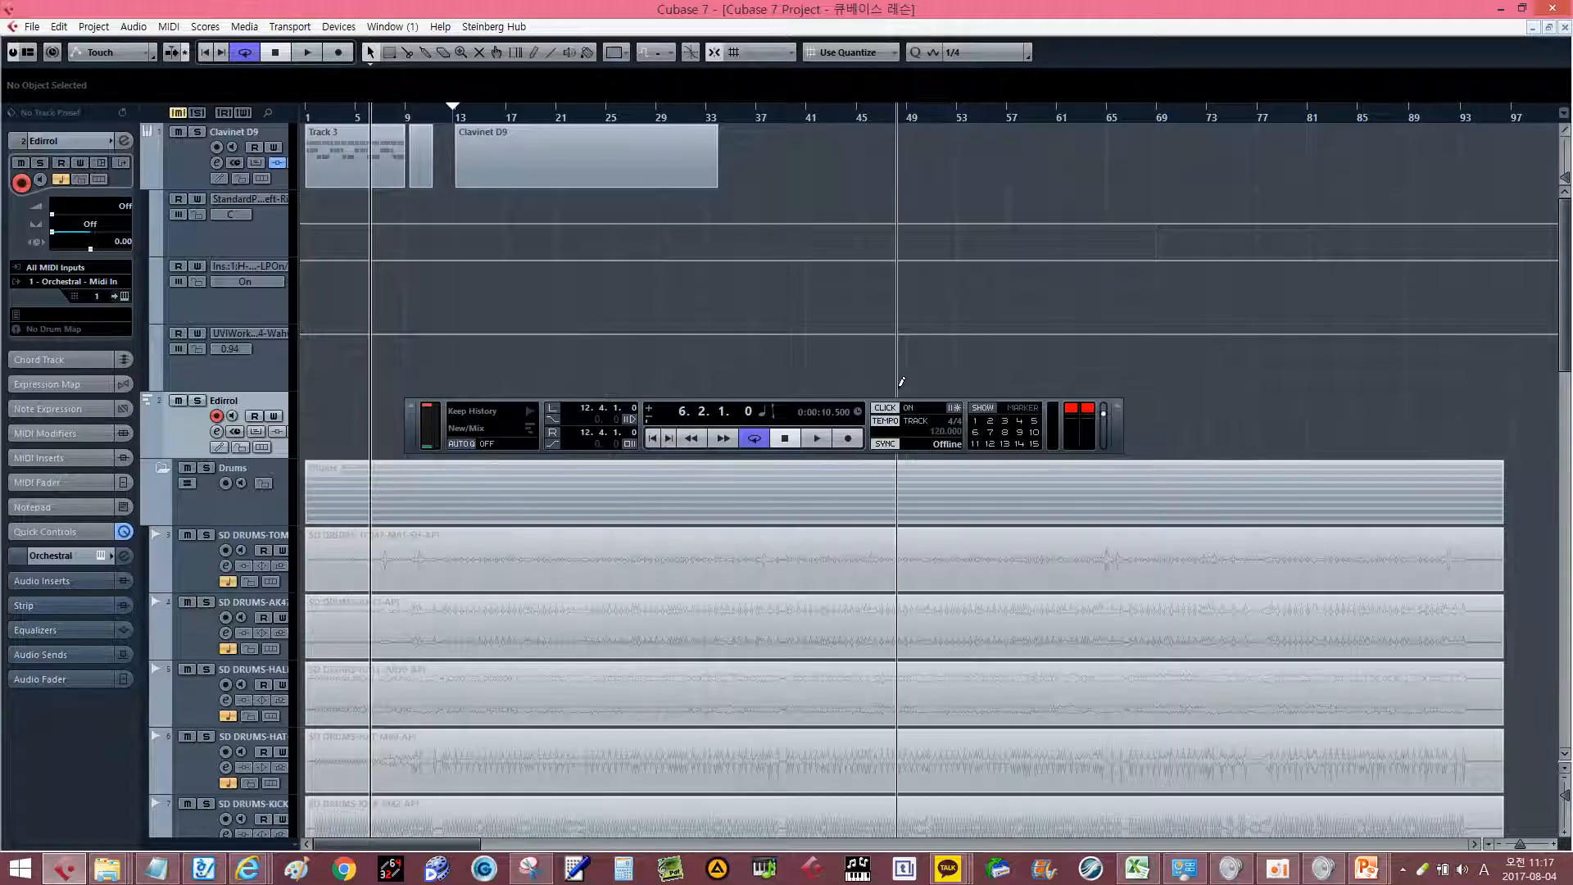
{"action": "key", "text": "alt+Tab"}
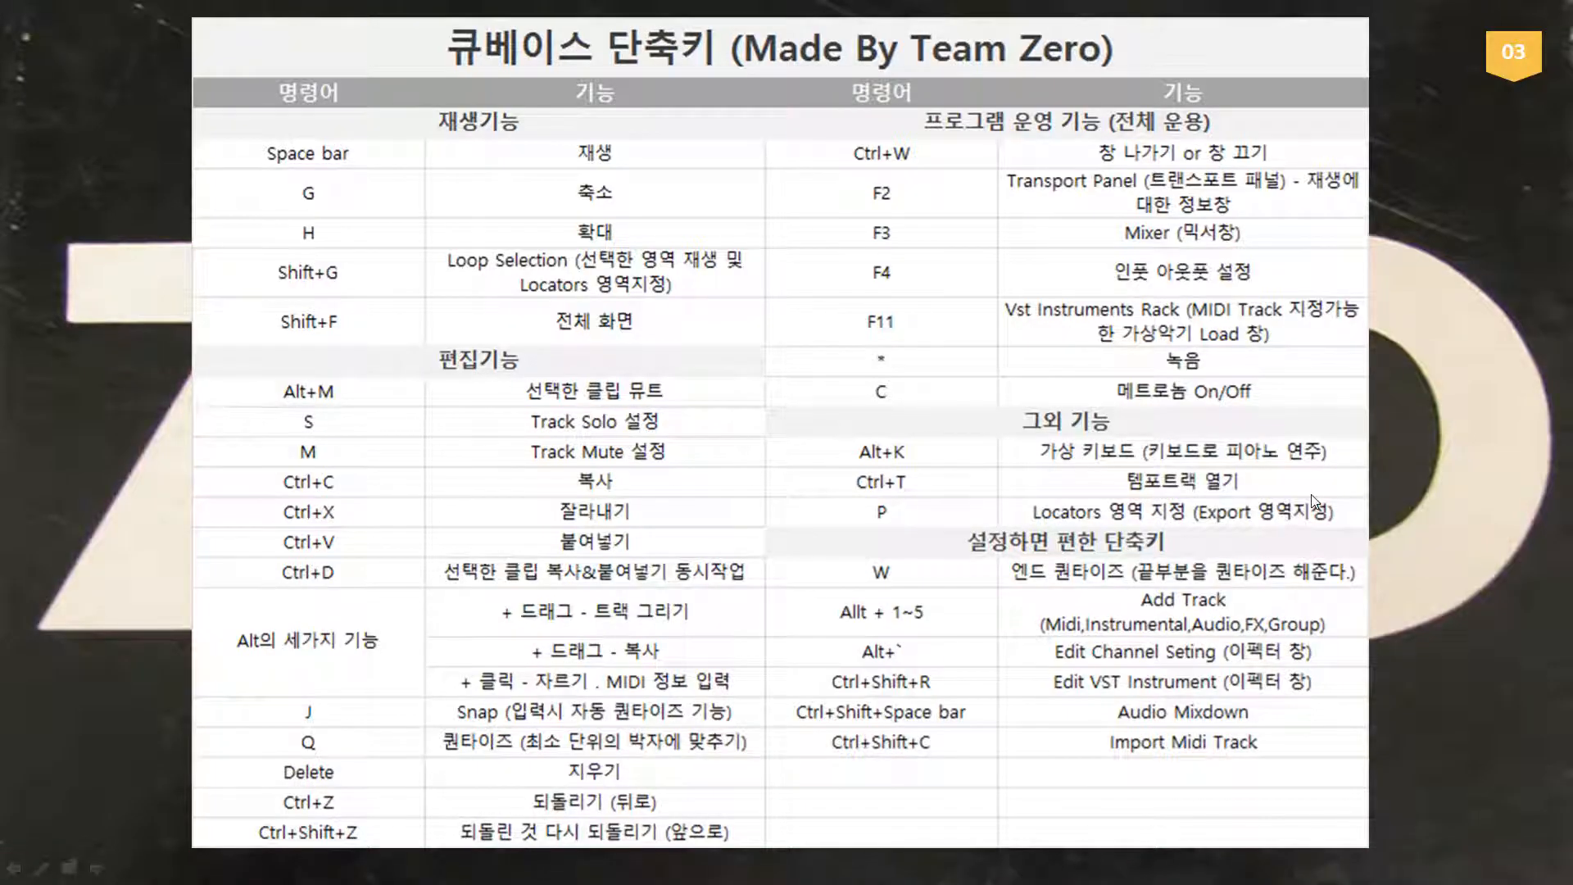
{"action": "key", "text": "alt+Tab"}
{"action": "key", "text": "ctrl+t"}
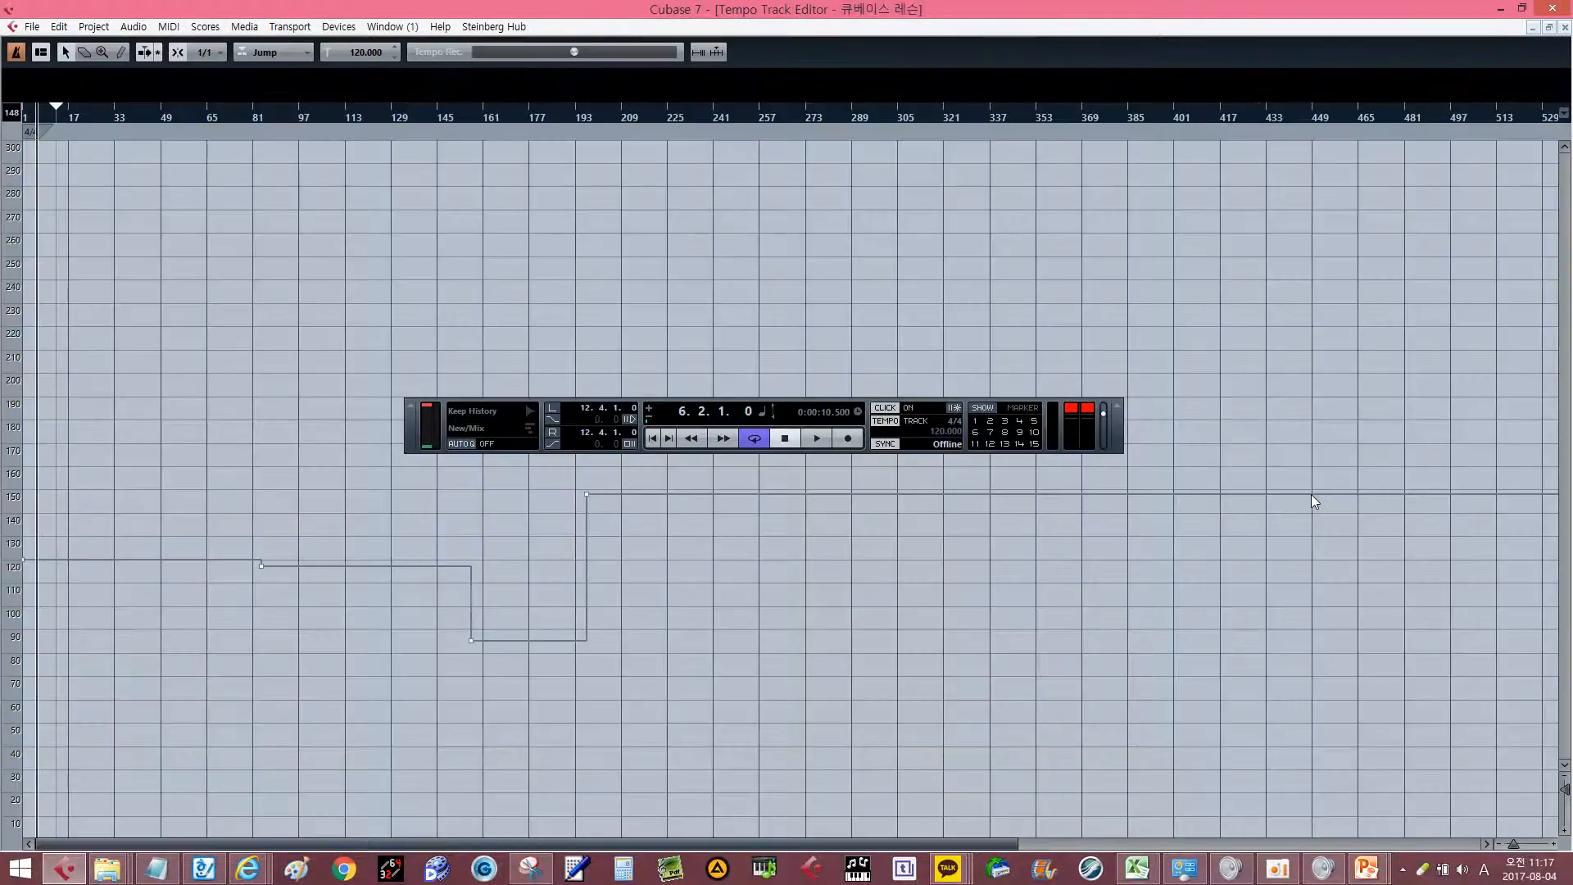
{"action": "key", "text": "ctrl+w"}
{"action": "key", "text": "alt+Tab"}
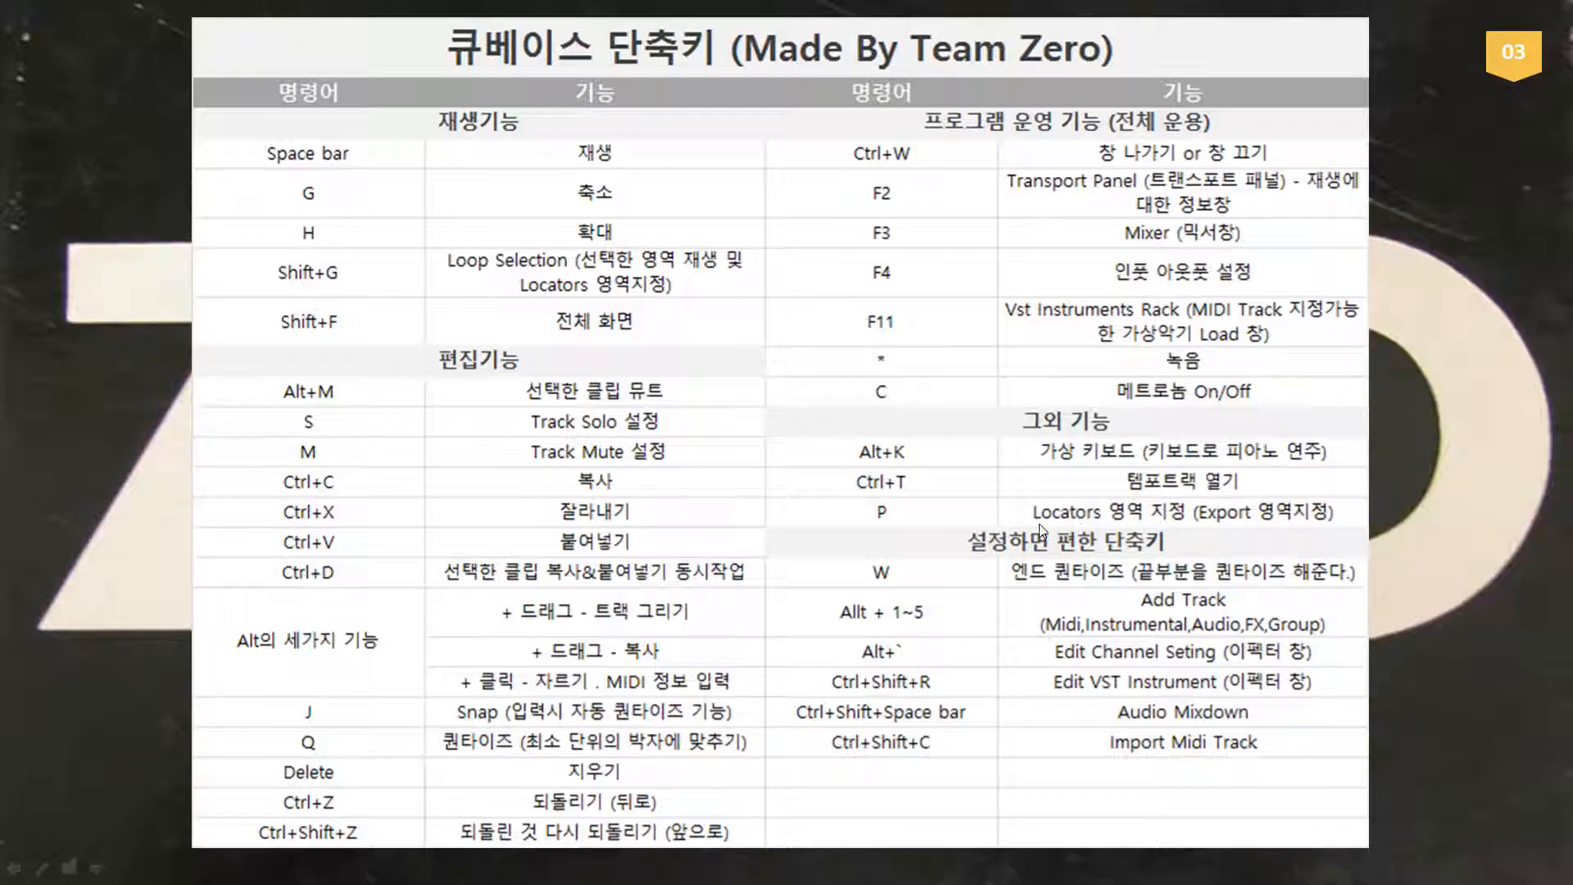
Switch back to Cubase and set the locators to the range of the Track 3 clip on the Clavinet D9 track.
{"action": "key", "text": "alt+Tab"}
{"action": "left_click", "coordinate": [365, 150]}
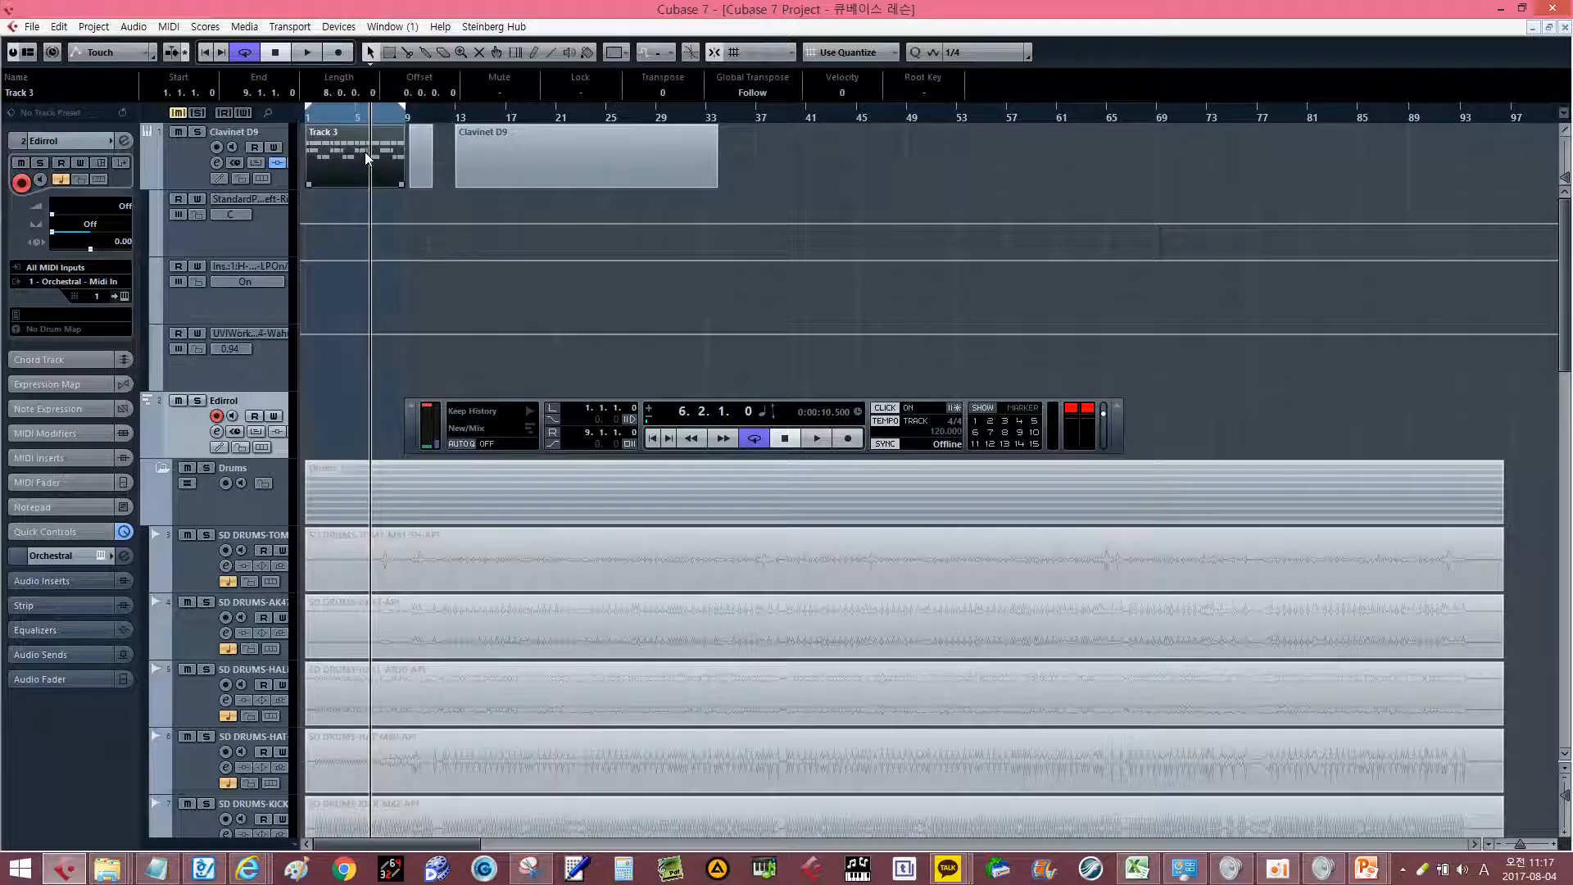
{"action": "key", "text": "p"}
{"action": "key", "text": "h"}
{"action": "key", "text": "h"}
{"action": "key", "text": "h"}
{"action": "key", "text": "h"}
{"action": "key", "text": "h"}
{"action": "key", "text": "h"}
{"action": "key", "text": "h"}
{"action": "key", "text": "h"}
{"action": "key", "text": "h"}
{"action": "key", "text": "h"}
{"action": "key", "text": "h"}
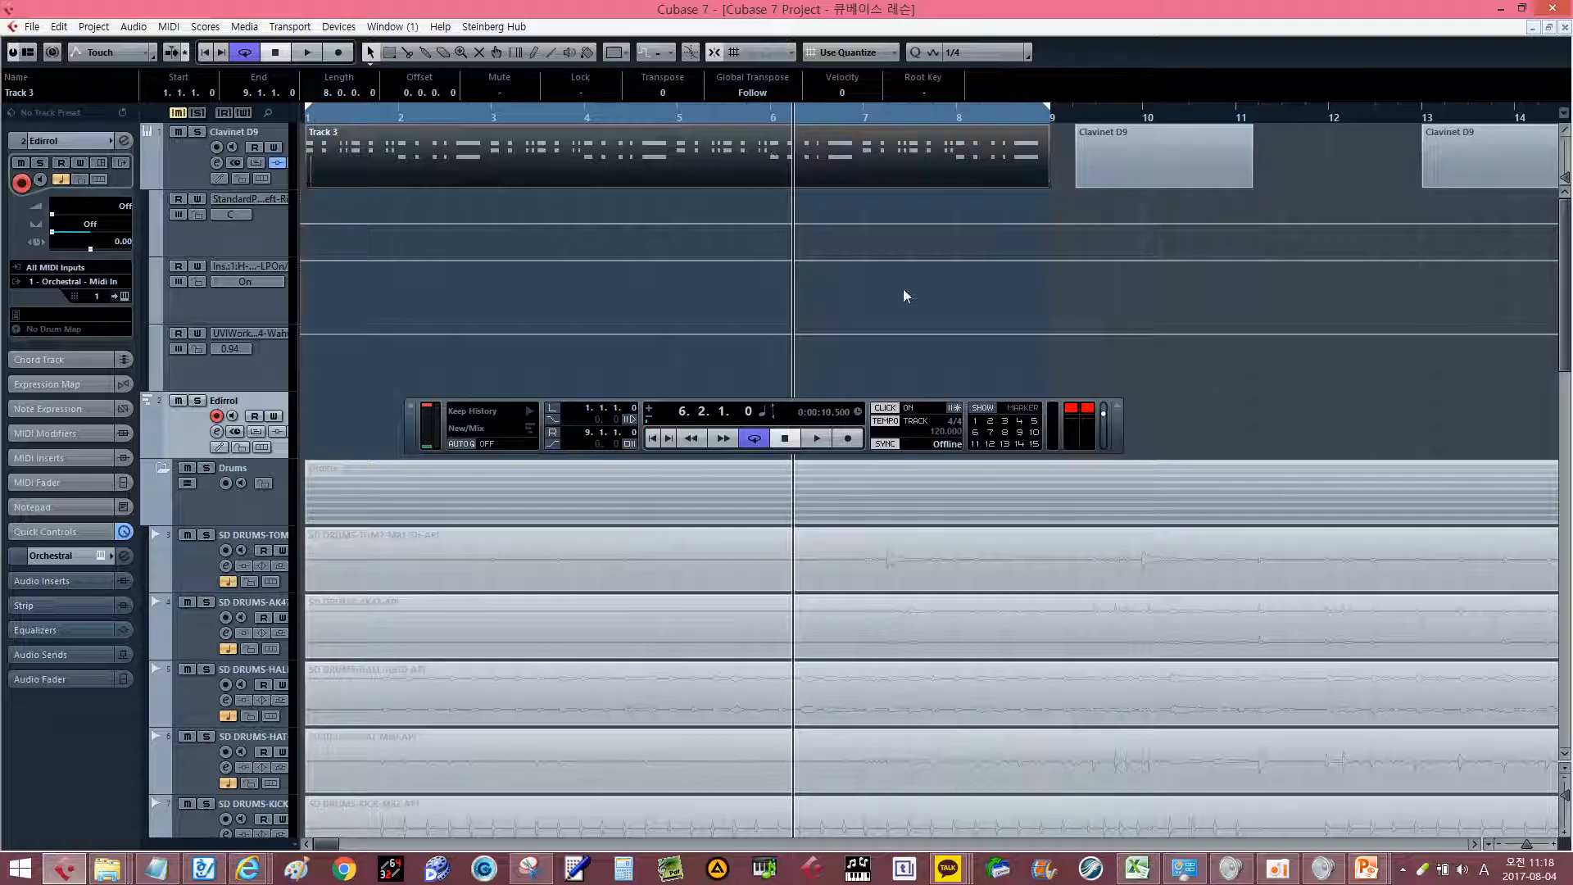
{"action": "left_click", "coordinate": [1210, 364]}
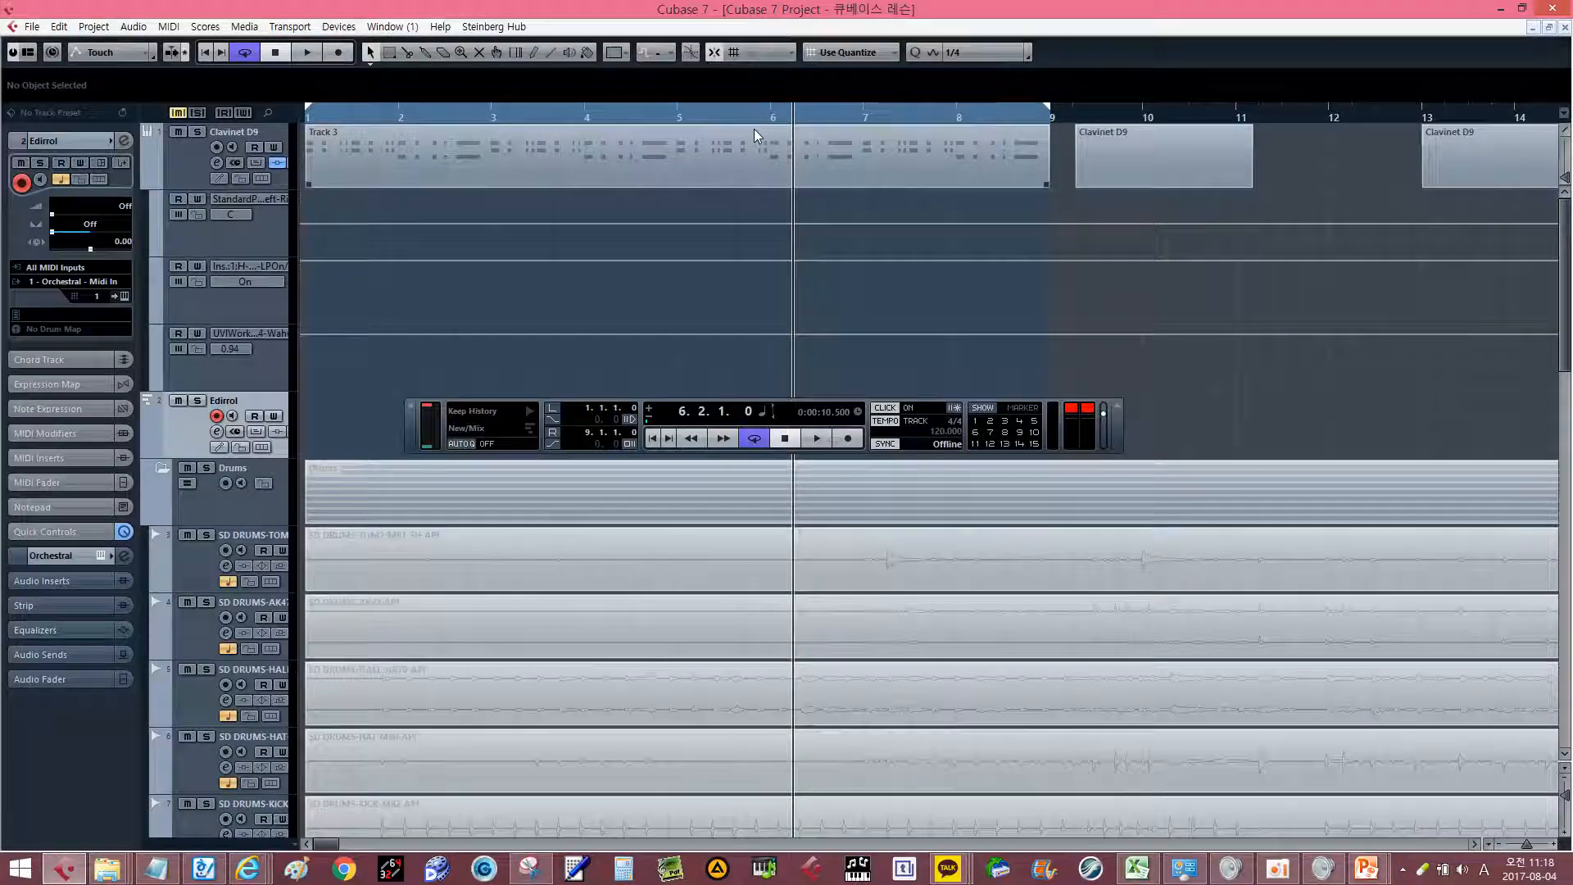
{"action": "left_click", "coordinate": [751, 131]}
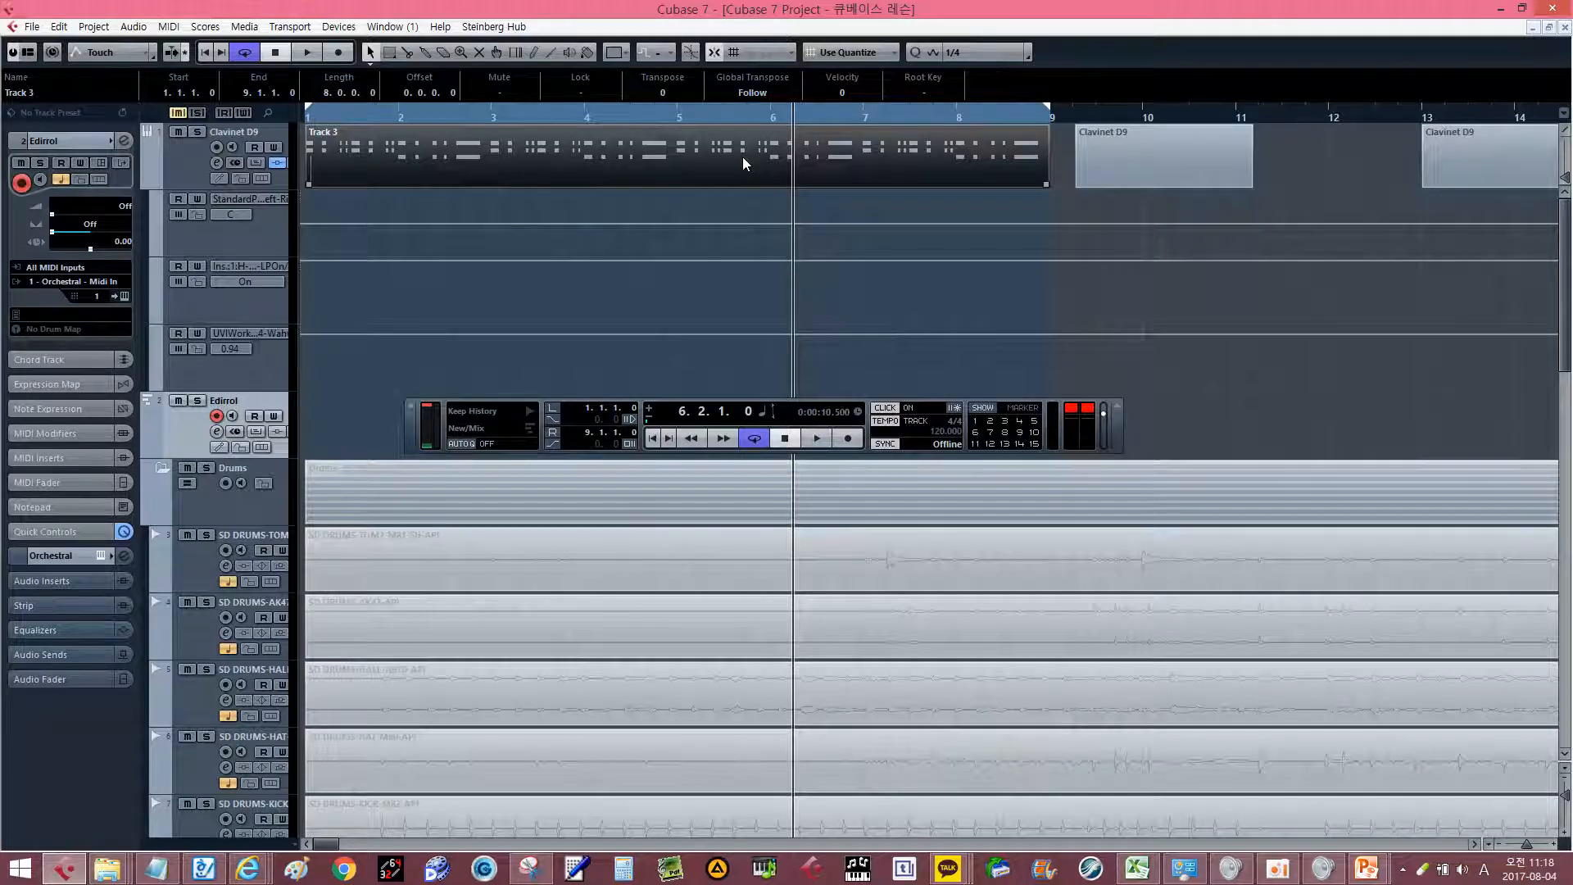
{"action": "left_click", "coordinate": [1011, 306]}
{"action": "key", "text": "F2"}
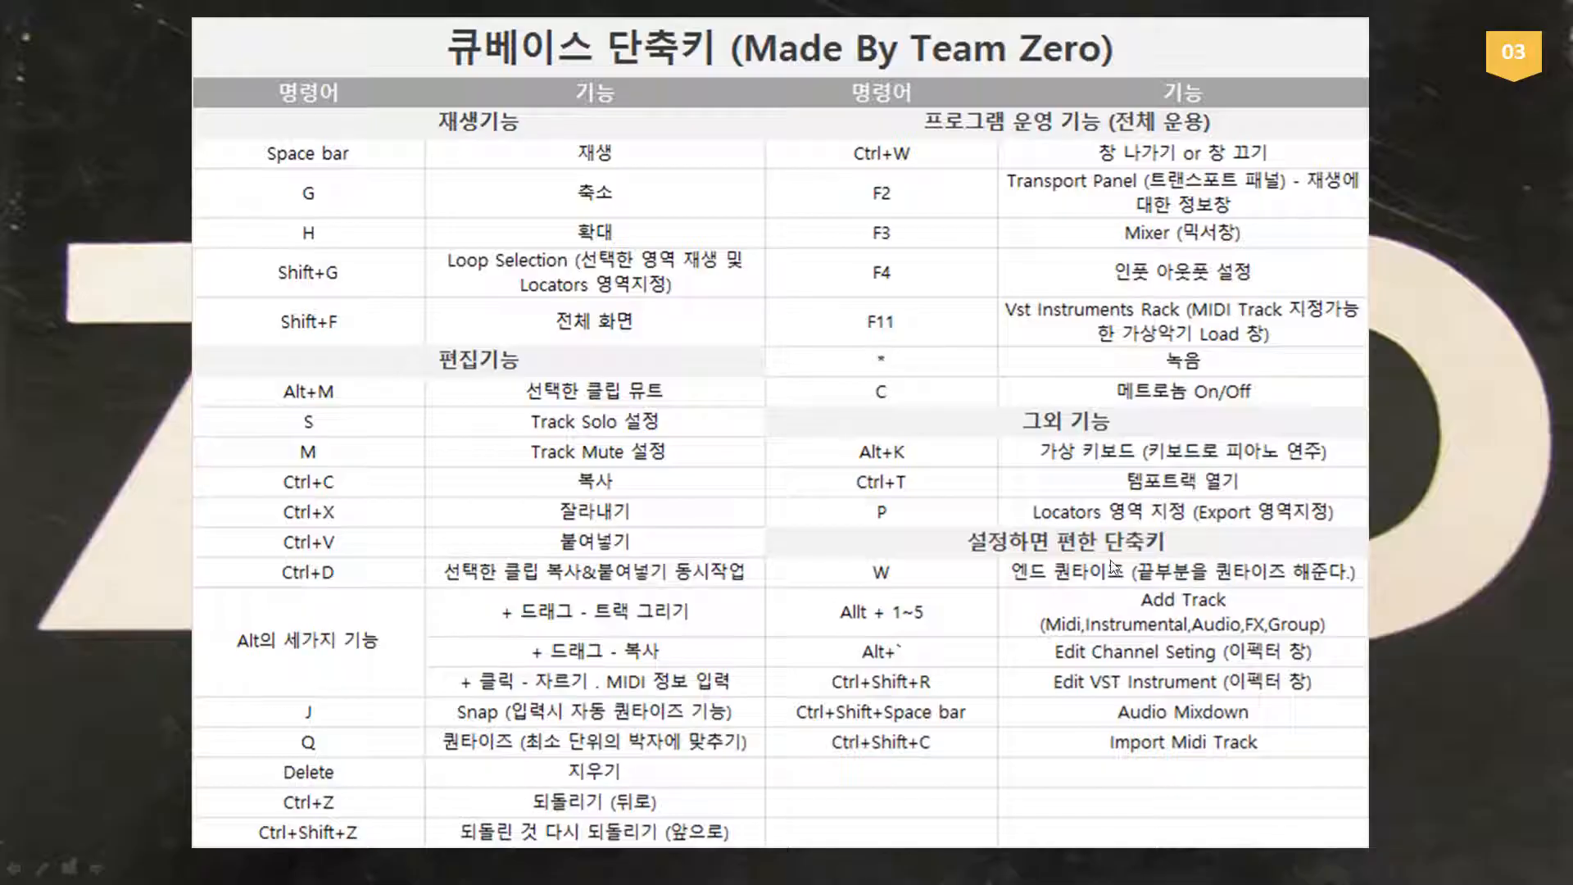
Open the Track 3 clip in the Key Editor and set the quantize value to 1/16.
{"action": "key", "text": "alt+Tab"}
{"action": "double_click", "coordinate": [565, 174]}
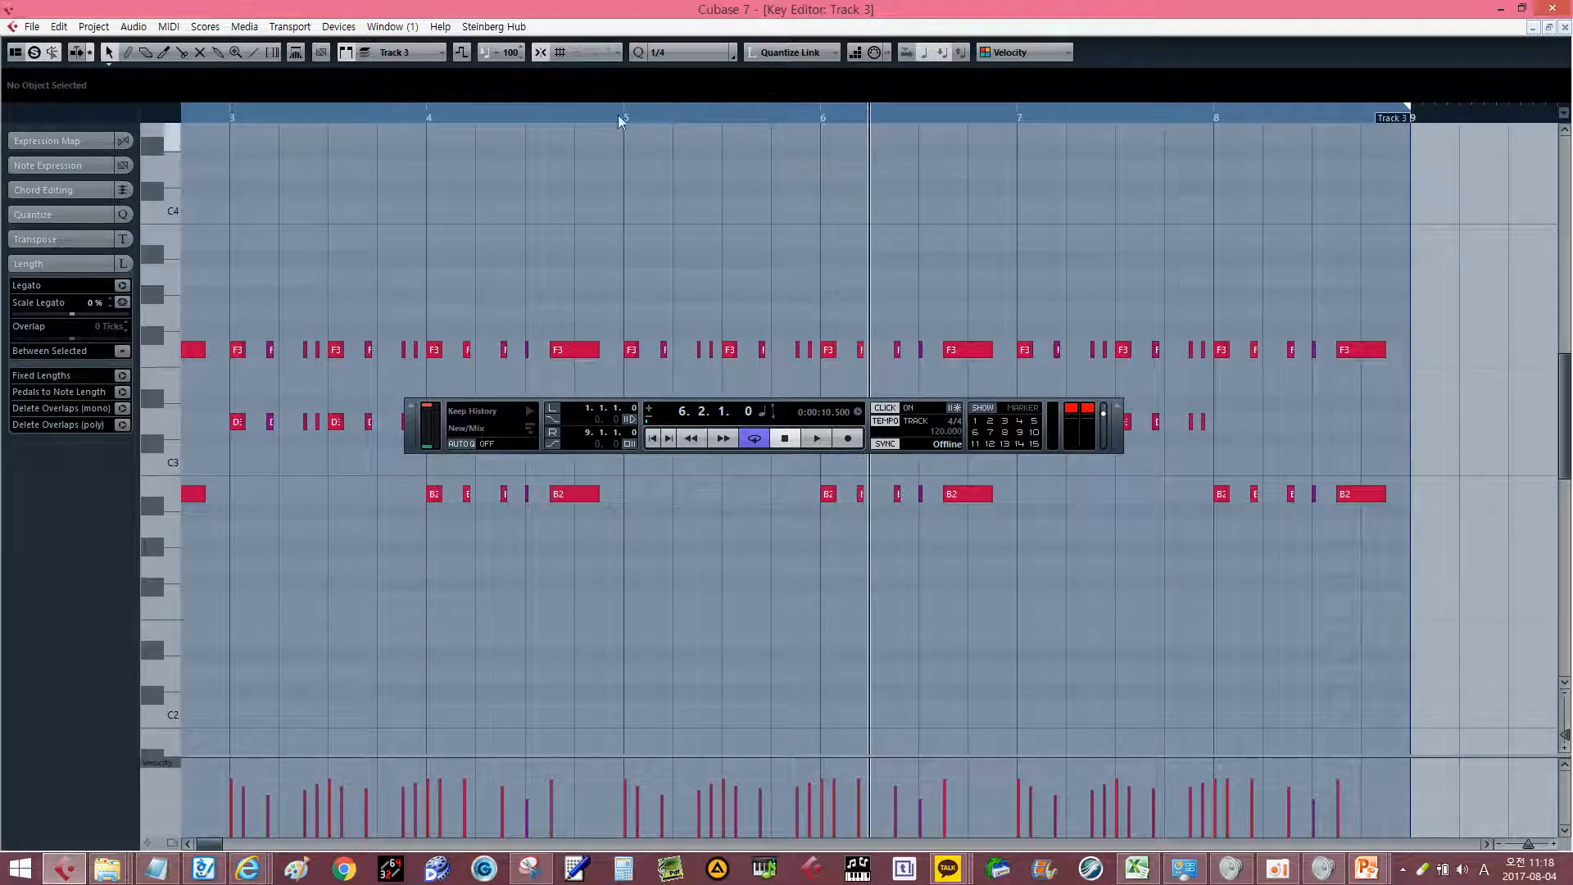
{"action": "left_click", "coordinate": [708, 54]}
{"action": "left_click", "coordinate": [668, 146]}
{"action": "left_click_drag", "start_coordinate": [679, 171], "coordinate": [606, 98]}
Try quantizing a group of notes in the Key Editor, then undo the quantize.
{"action": "key", "text": "h"}
{"action": "key", "text": "h"}
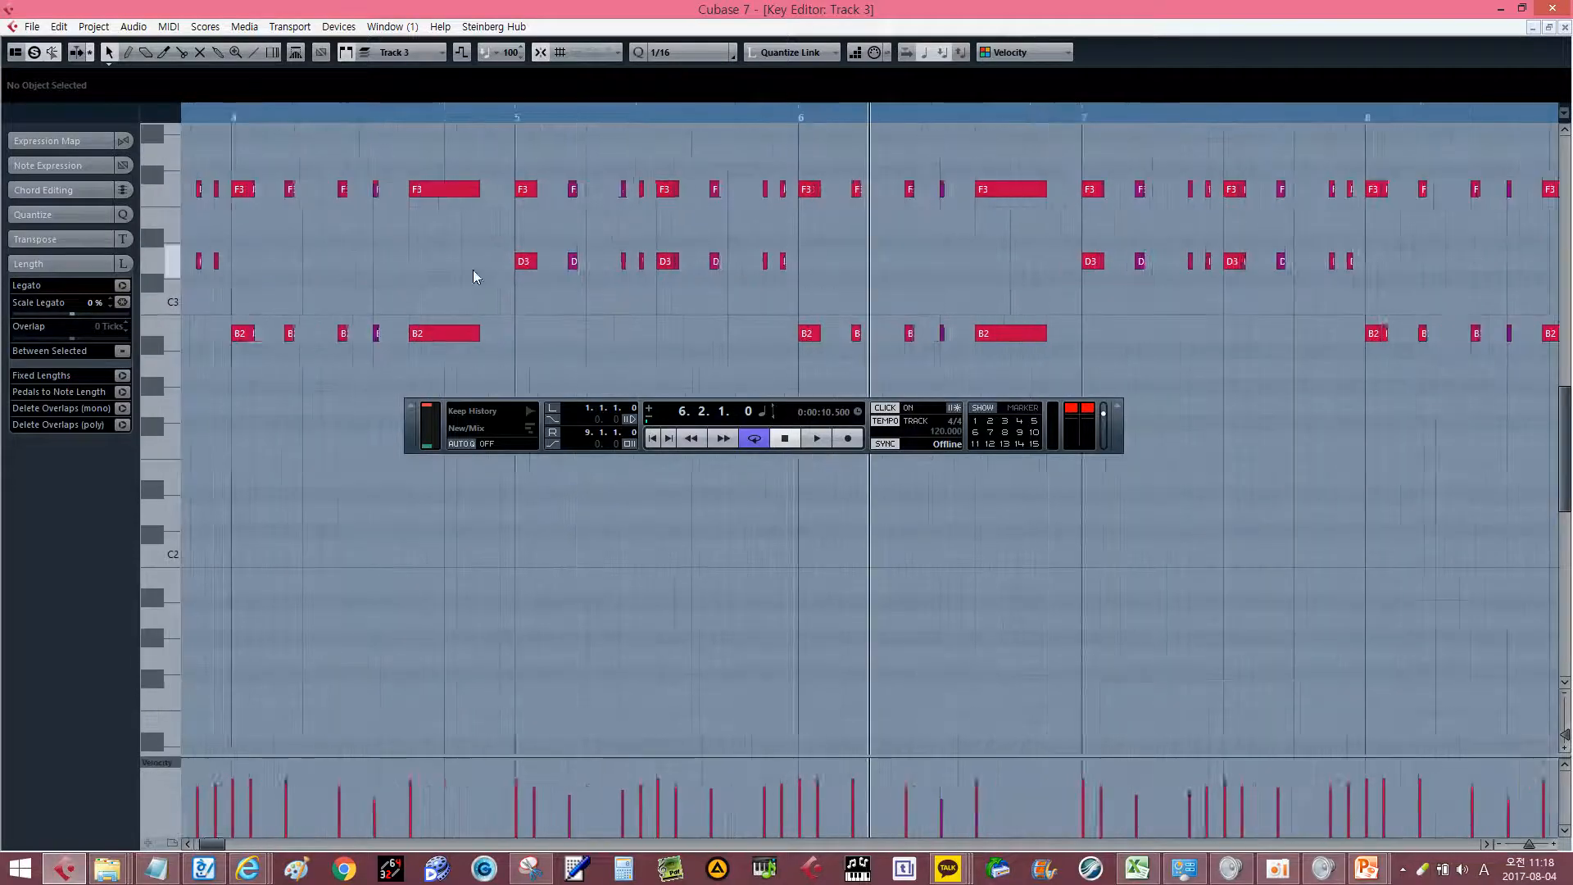
{"action": "key", "text": "h"}
{"action": "left_click_drag", "start_coordinate": [474, 269], "coordinate": [1422, 432]}
{"action": "key", "text": "q"}
{"action": "key", "text": "ctrl+z"}
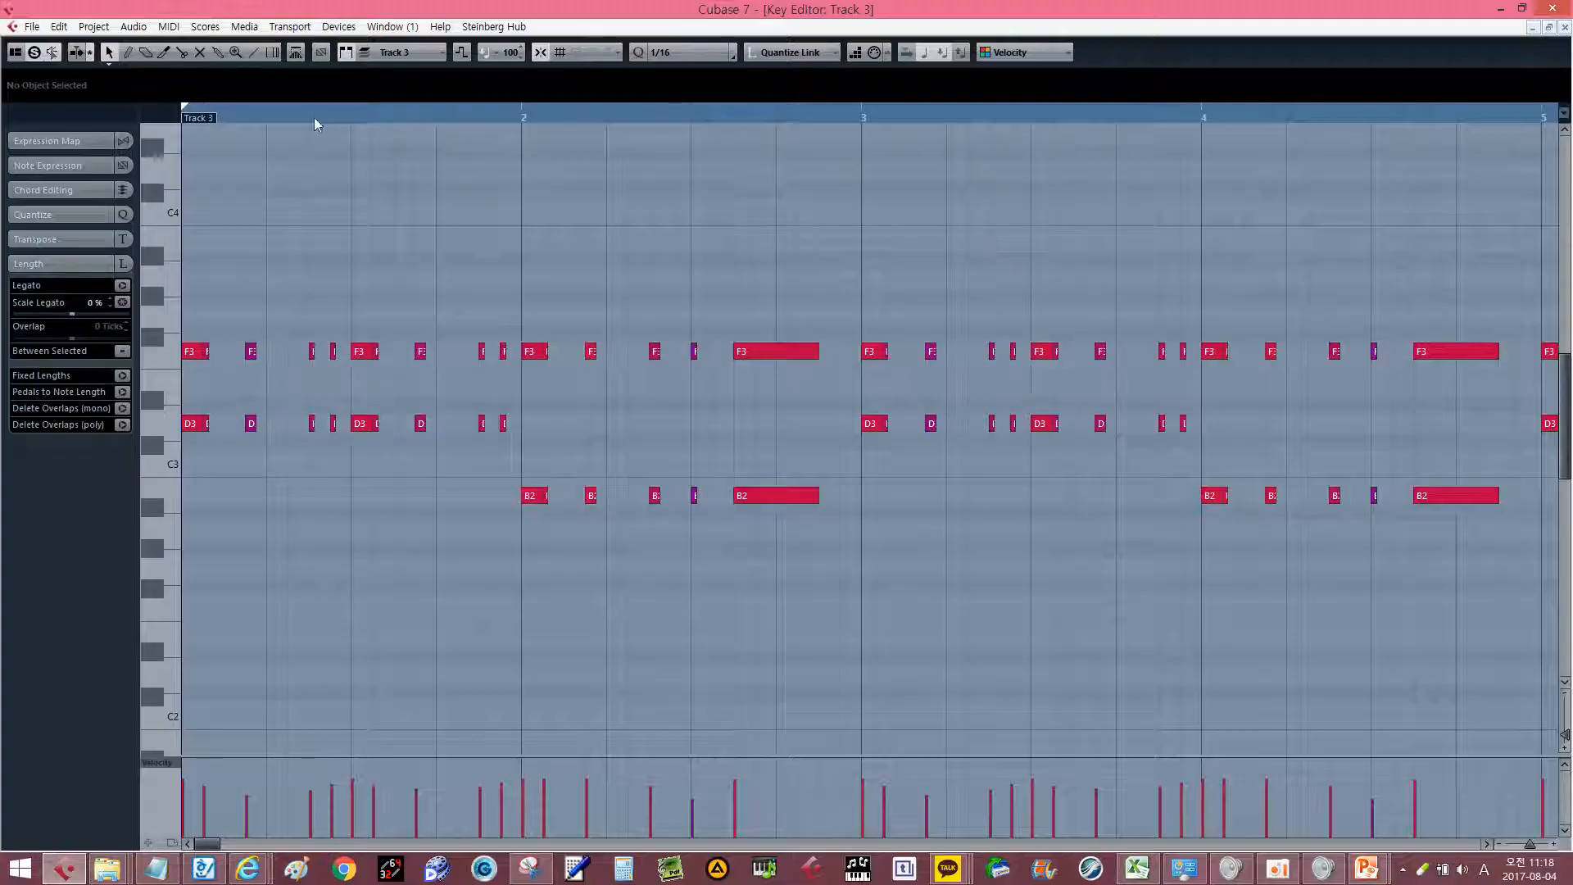
Switch to the presentation and review the slides on assigning custom key commands.
{"action": "left_click", "coordinate": [31, 27]}
{"action": "left_click", "coordinate": [680, 223]}
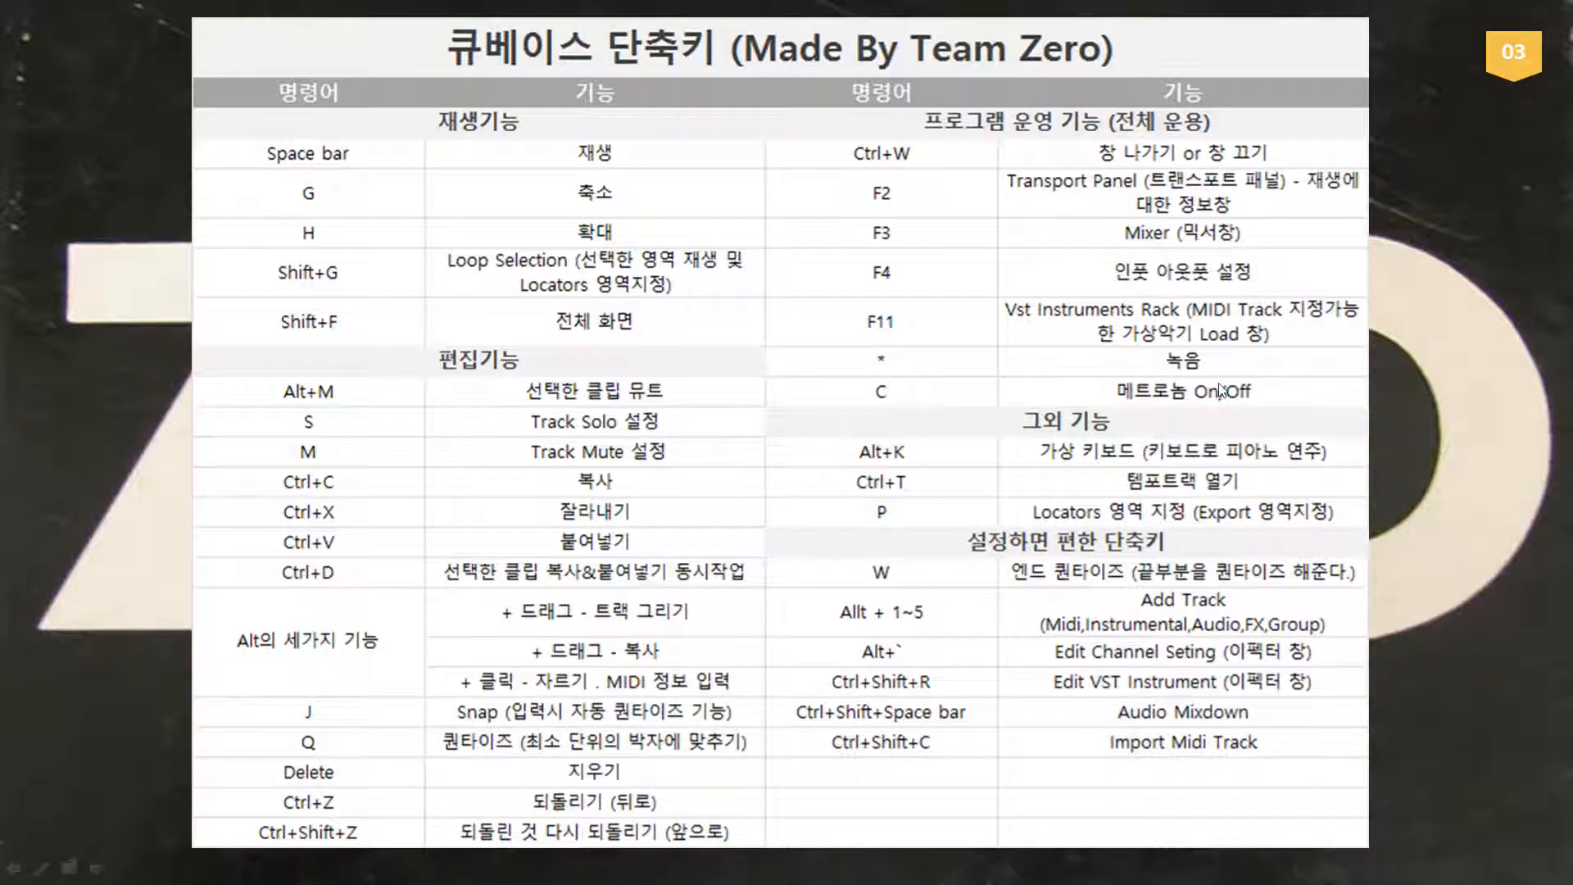
{"action": "left_click", "coordinate": [1006, 308]}
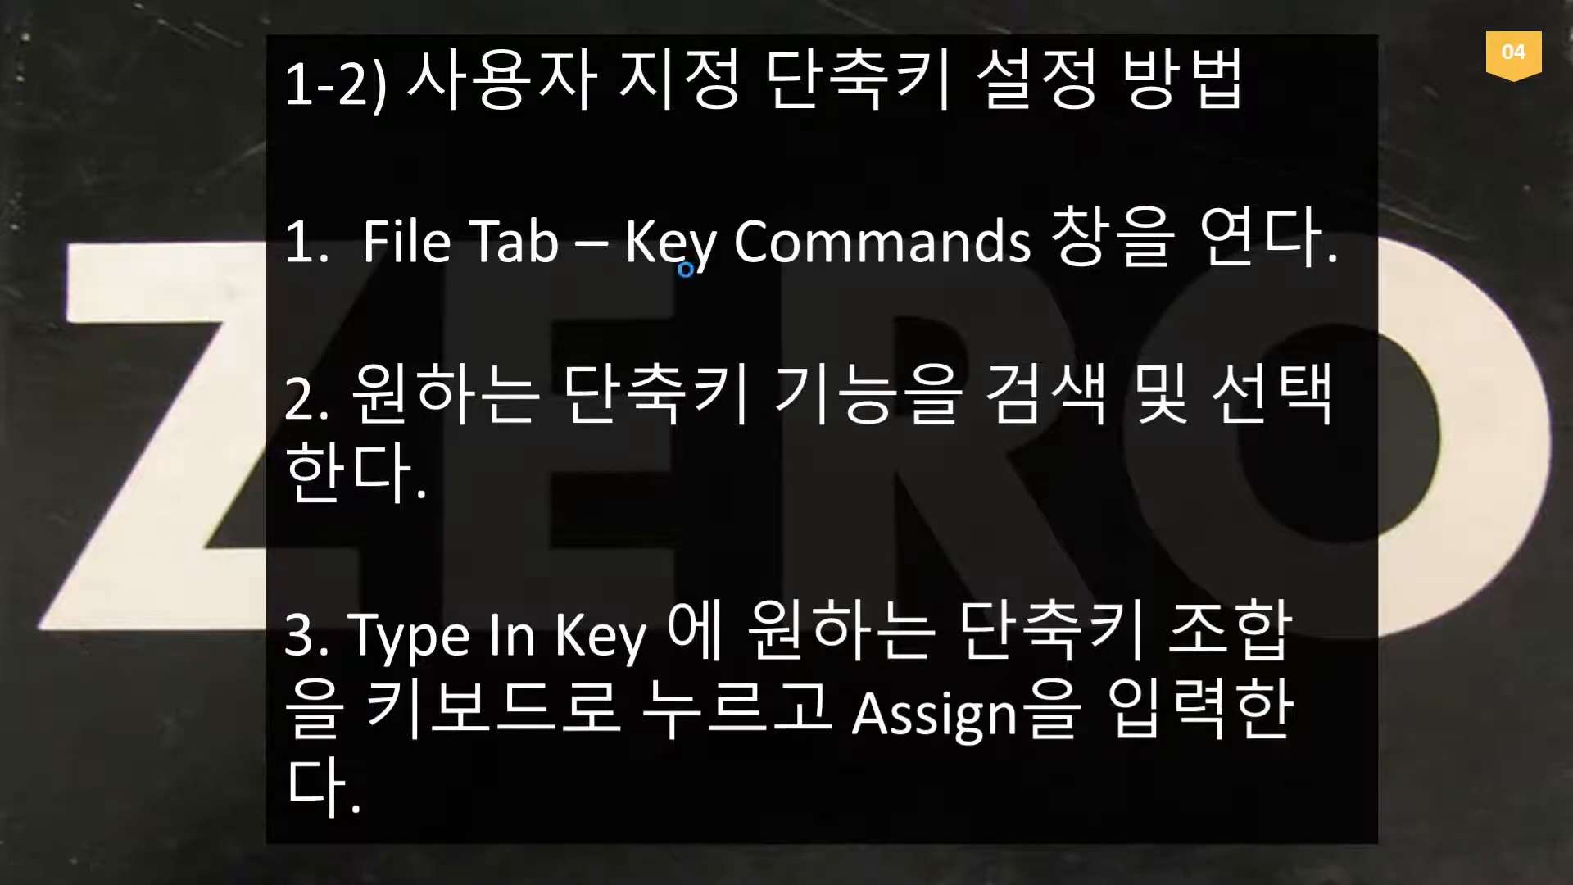
{"action": "left_click", "coordinate": [684, 256]}
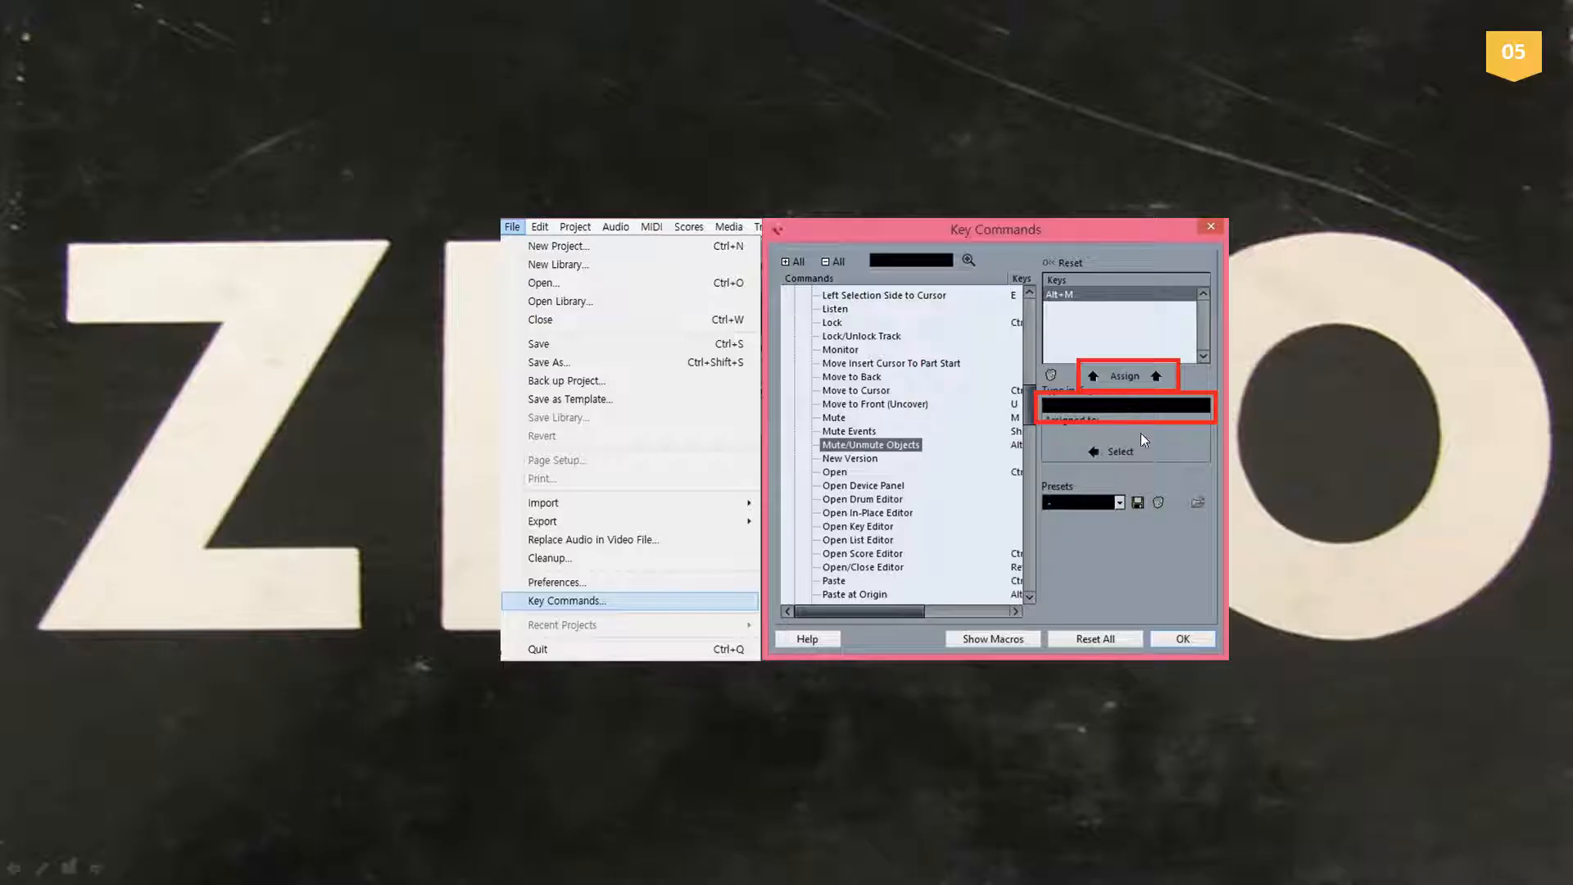
Open the Key Commands dialog in Cubase and assign Ctrl+Shift+G as an additional key for Undo.
{"action": "key", "text": "alt+Tab"}
{"action": "left_click", "coordinate": [32, 26]}
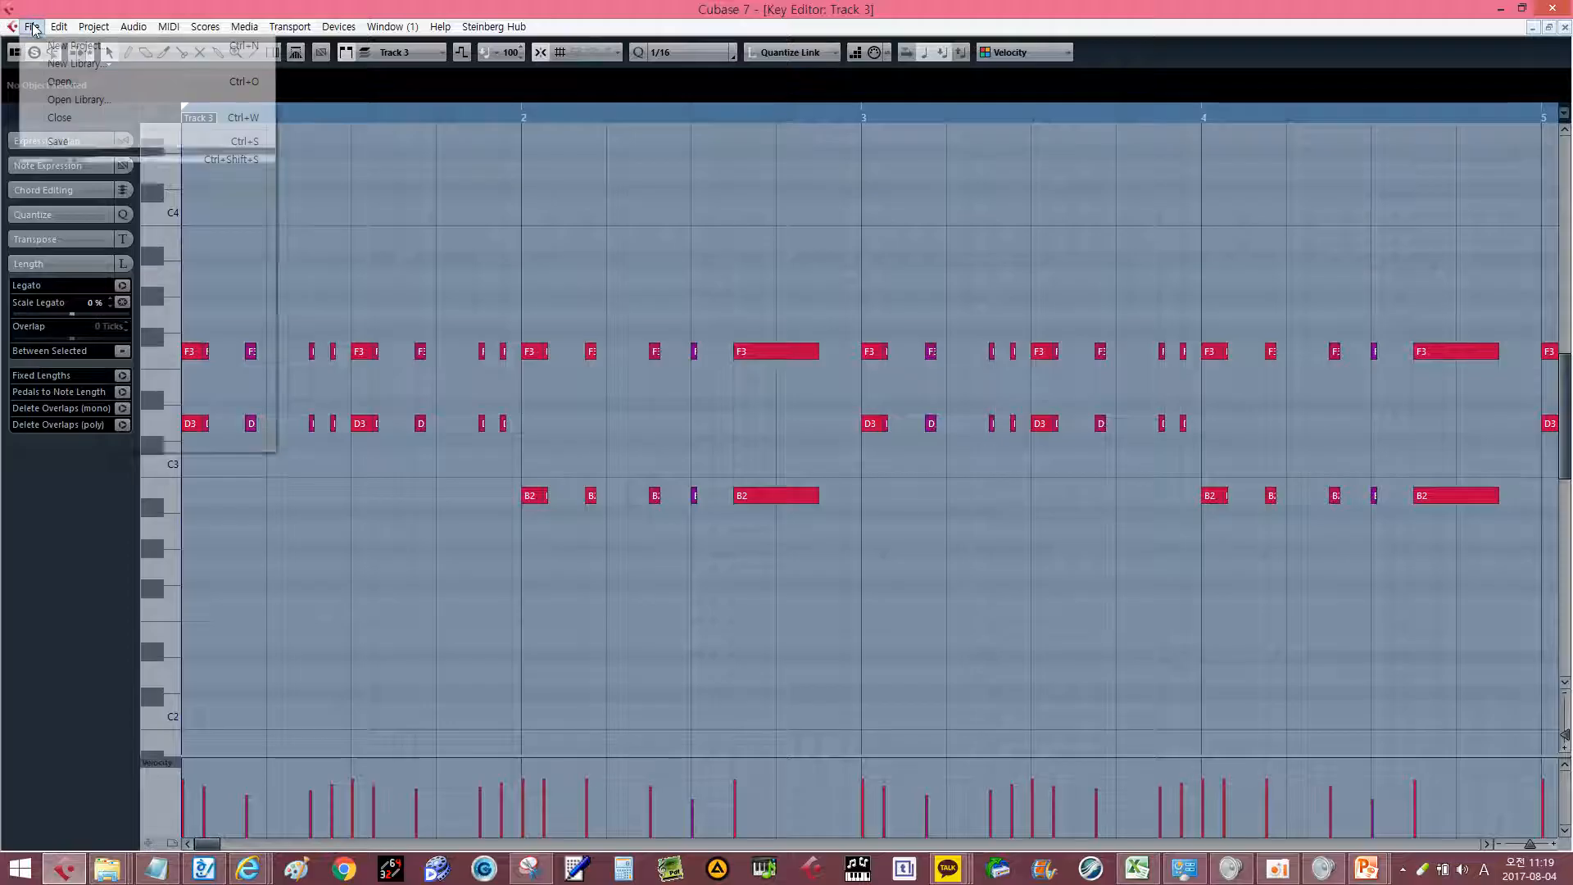
{"action": "left_click", "coordinate": [144, 389]}
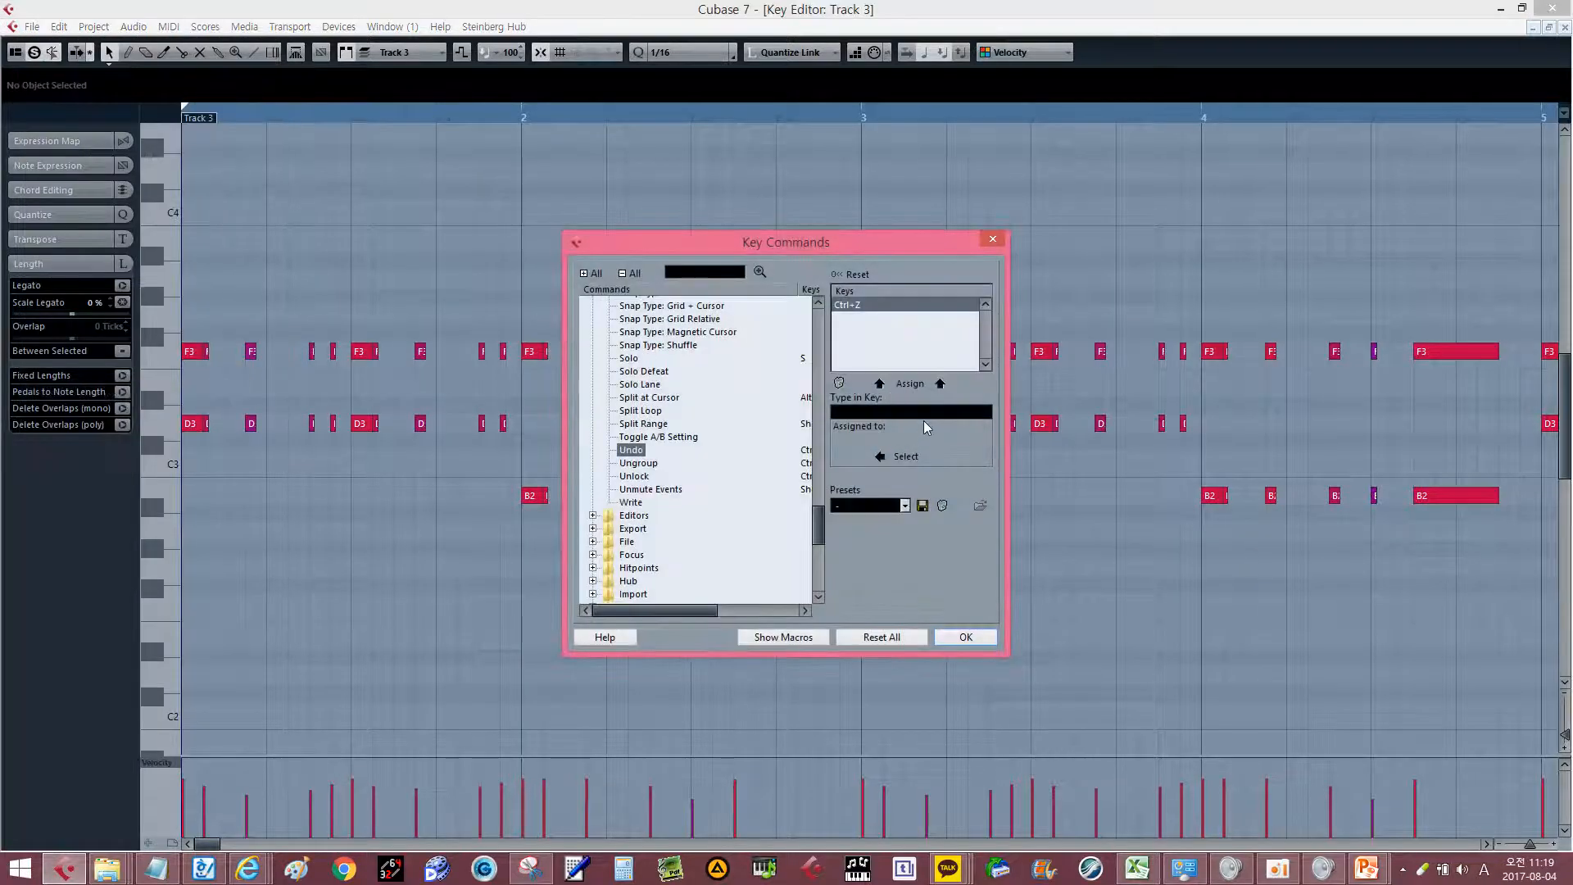
{"action": "left_click", "coordinate": [925, 415]}
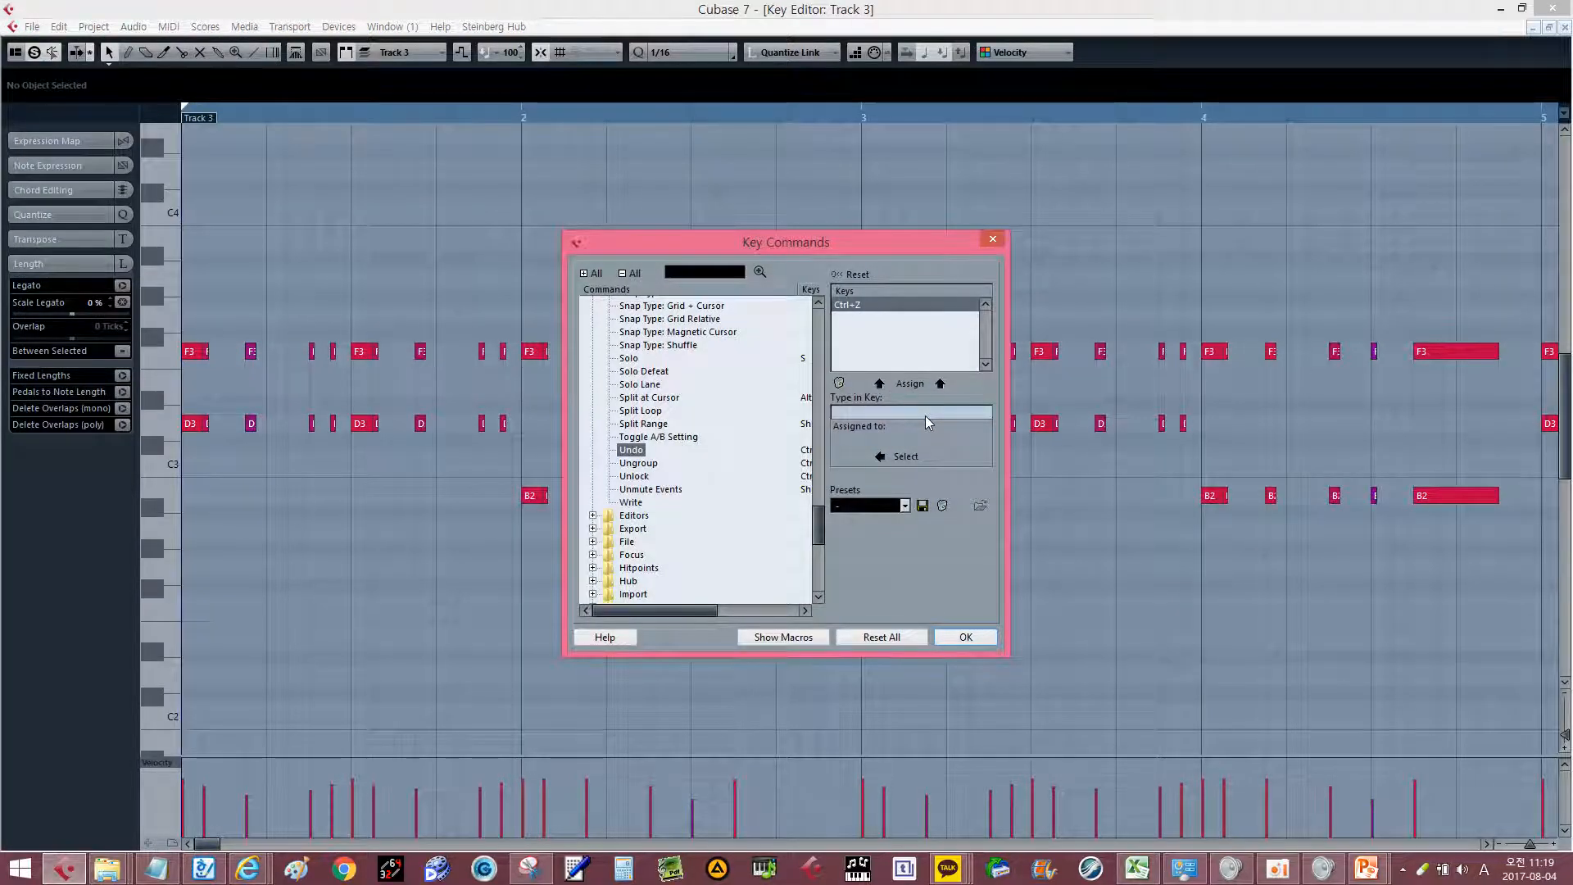
{"action": "key", "text": "ctrl+shift+g"}
{"action": "left_click", "coordinate": [918, 383]}
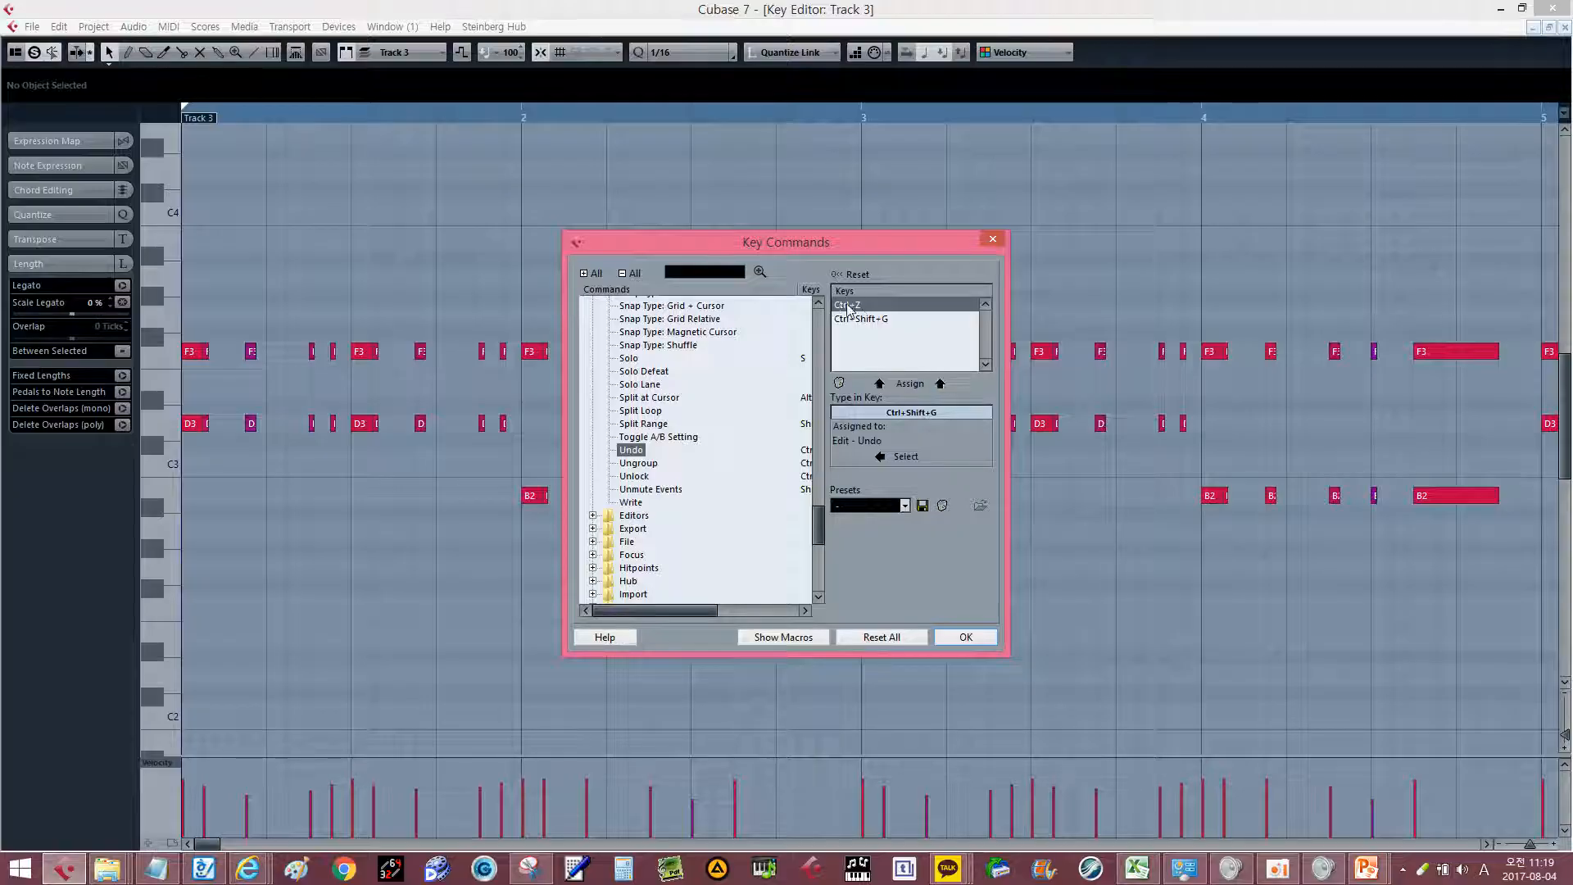
Remove the Ctrl+Shift+G key command from Undo.
{"action": "left_click", "coordinate": [867, 318]}
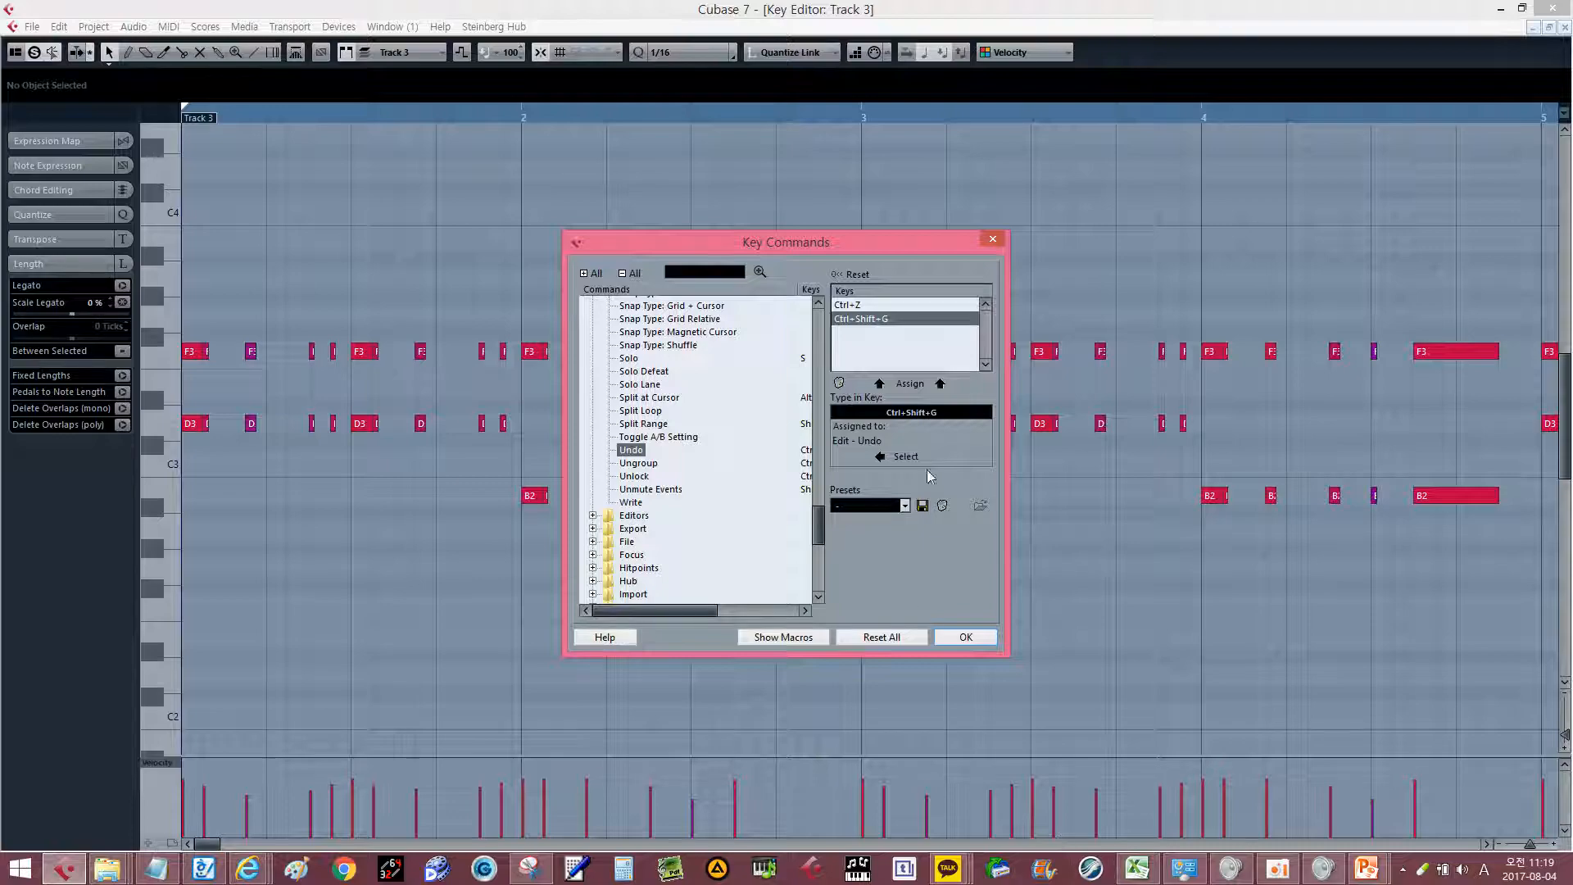
{"action": "left_click", "coordinate": [838, 383]}
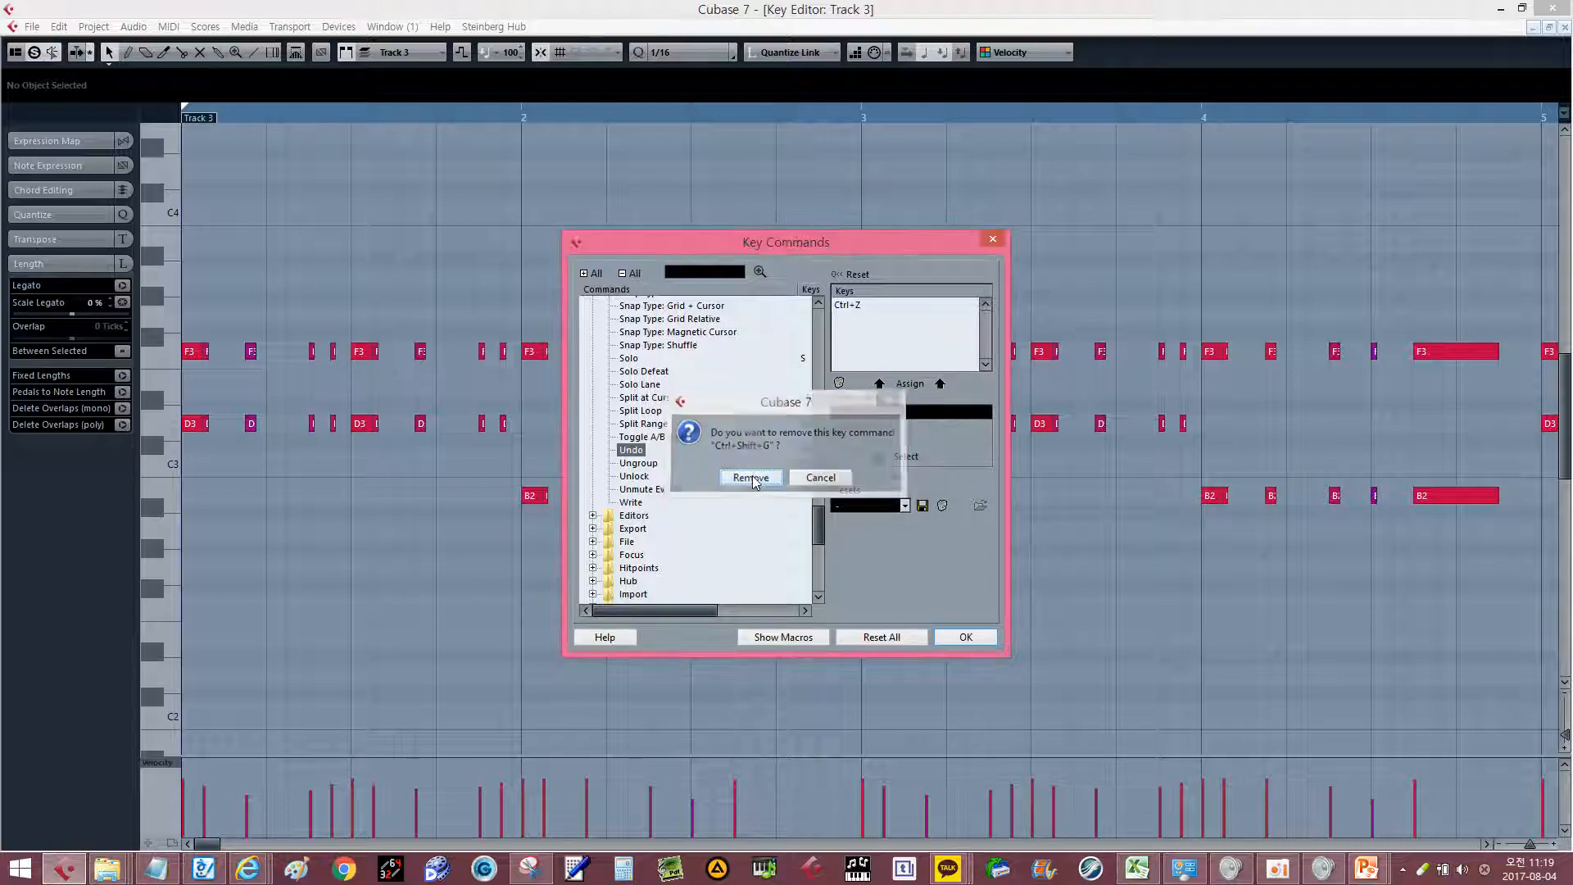
{"action": "left_click", "coordinate": [749, 476]}
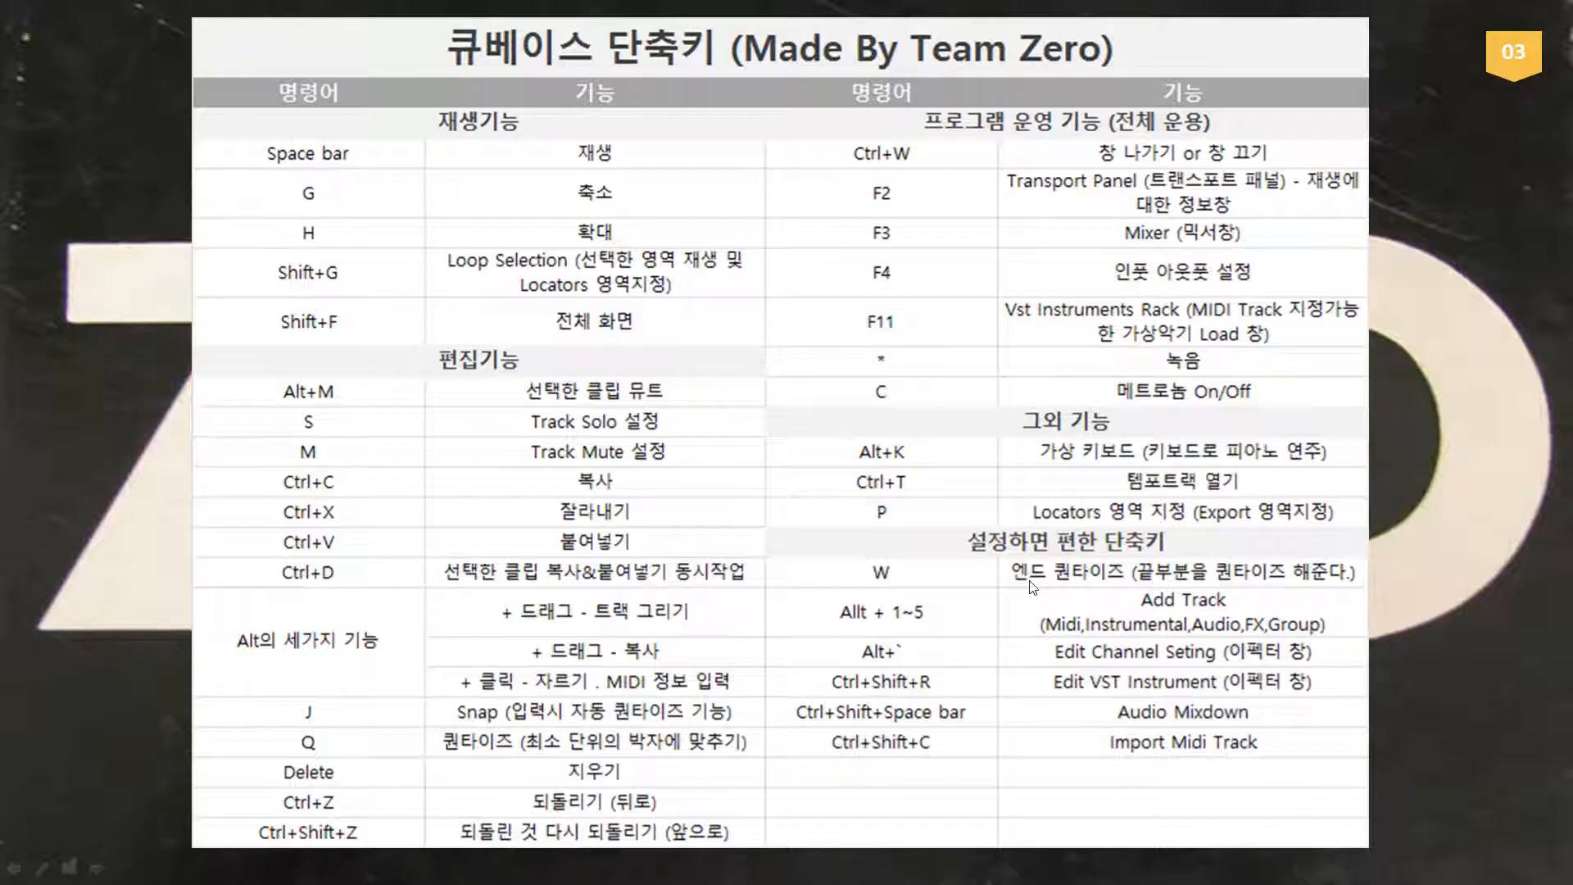
Close the Key Commands dialog and select the first F3 and D3 notes at bar 1.
{"action": "key", "text": "alt+Tab"}
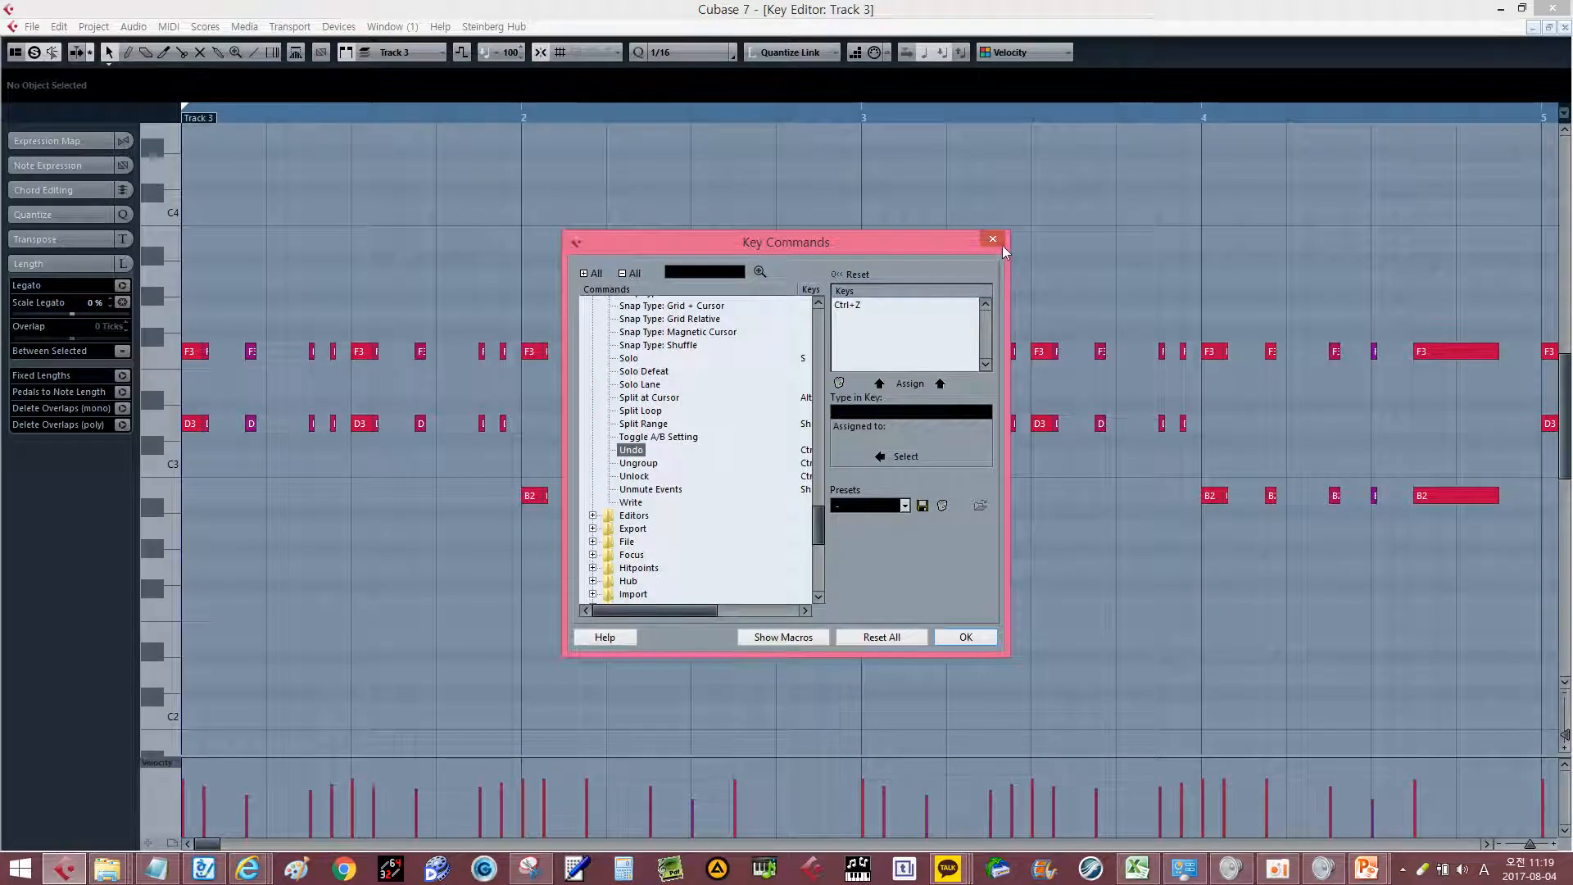
{"action": "left_click", "coordinate": [1001, 244]}
{"action": "scroll", "coordinate": [634, 247], "scroll_direction": "down", "scroll_amount": 1}
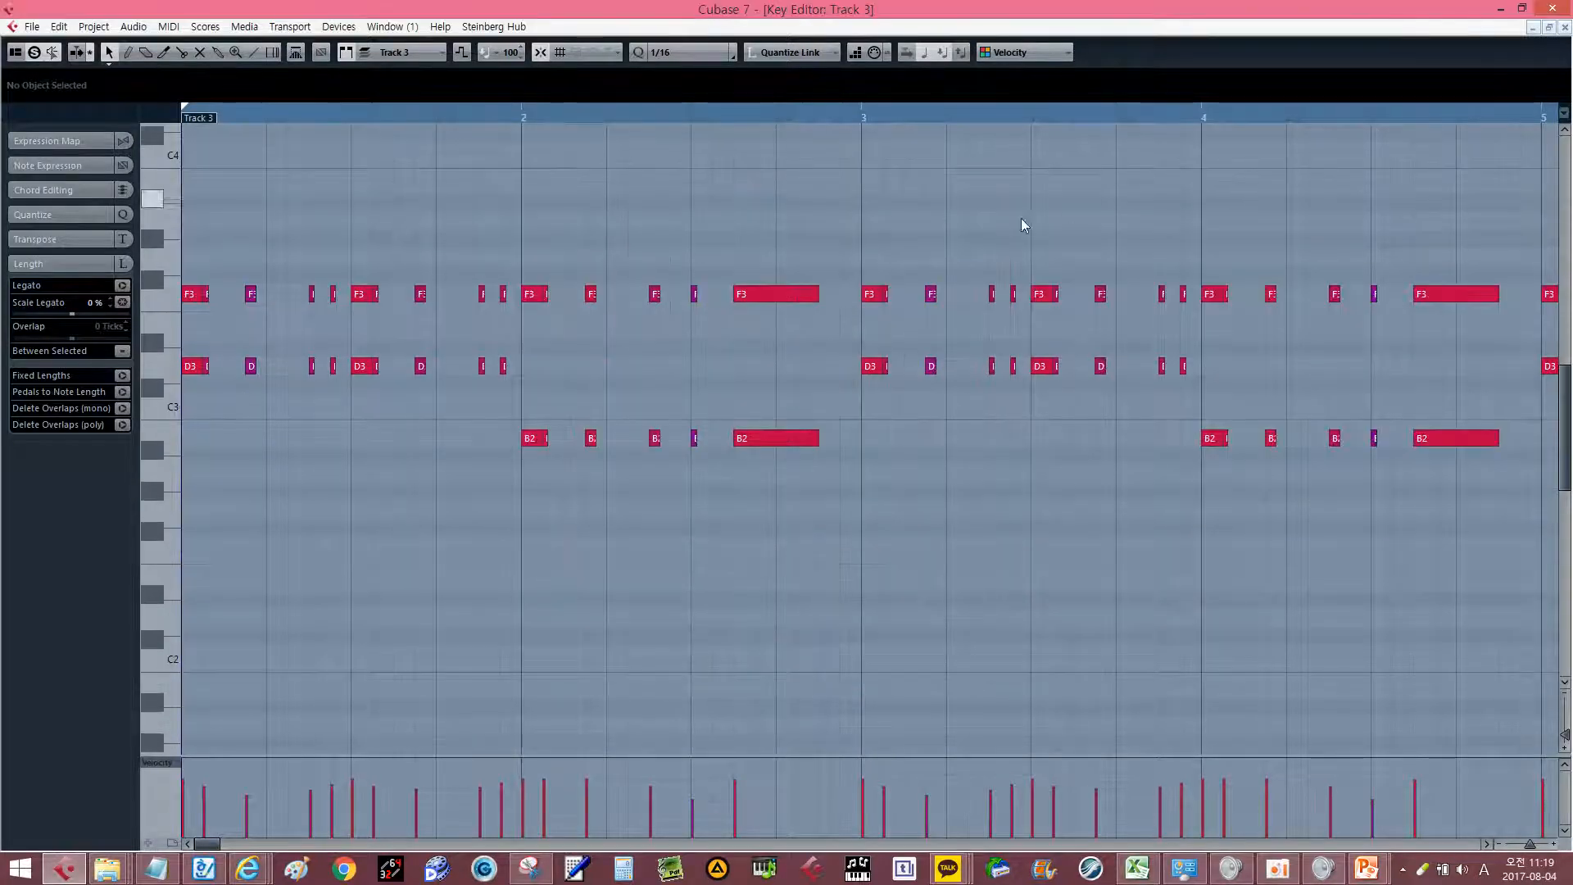
{"action": "left_click_drag", "start_coordinate": [197, 241], "coordinate": [159, 437]}
Look up Quantize MIDI Event Ends in Key Commands, check what Ctrl+W is assigned to, and close the dialog without assigning it.
{"action": "left_click", "coordinate": [35, 33]}
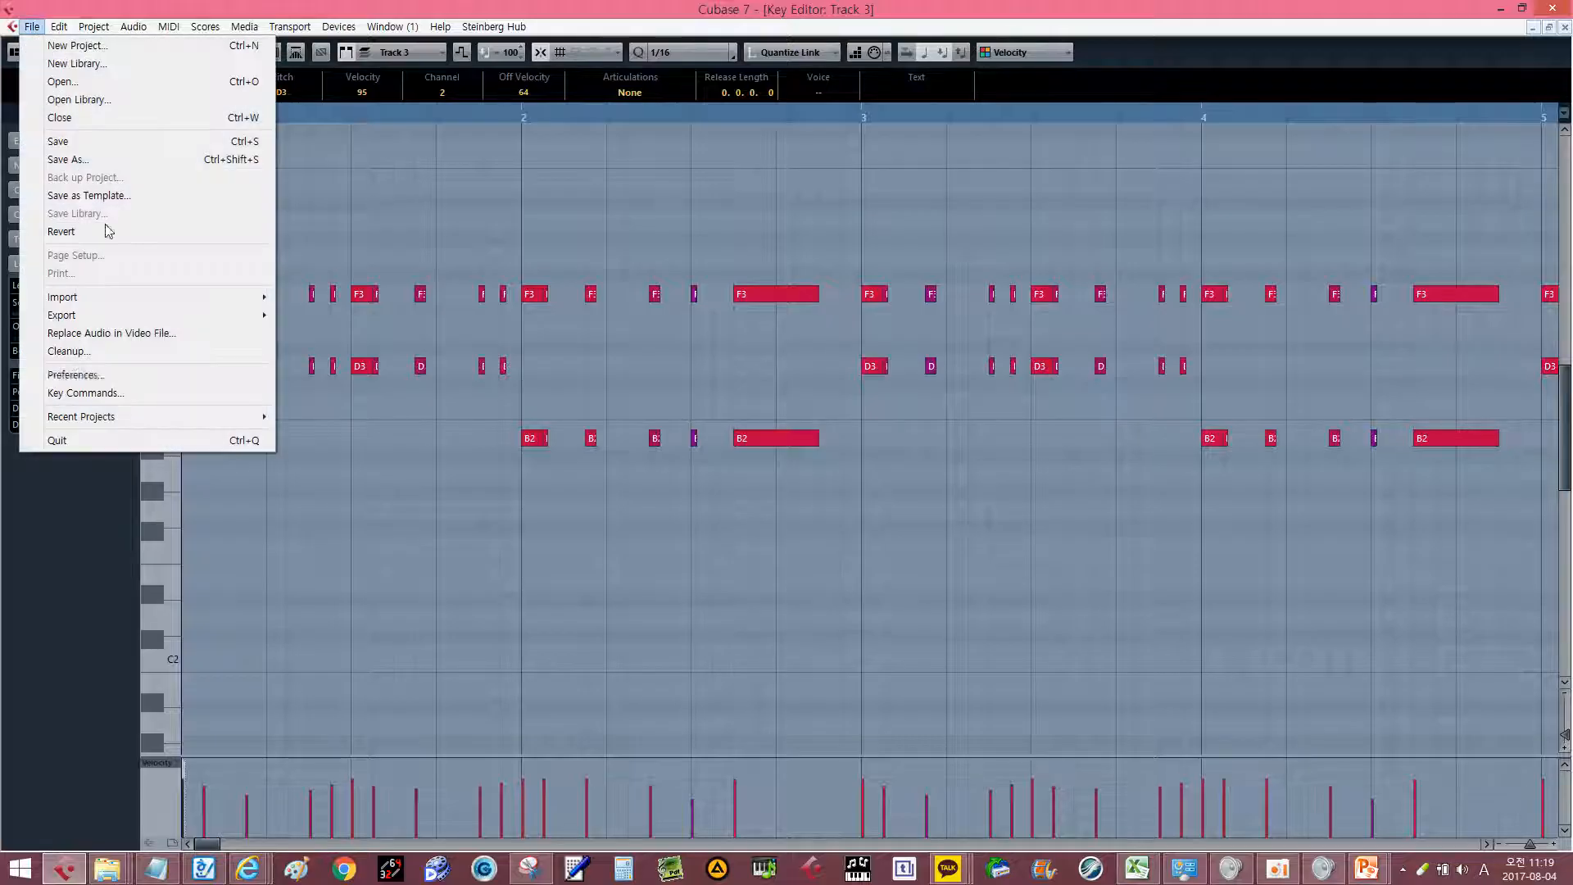
{"action": "left_click", "coordinate": [151, 393]}
{"action": "left_click", "coordinate": [672, 463]}
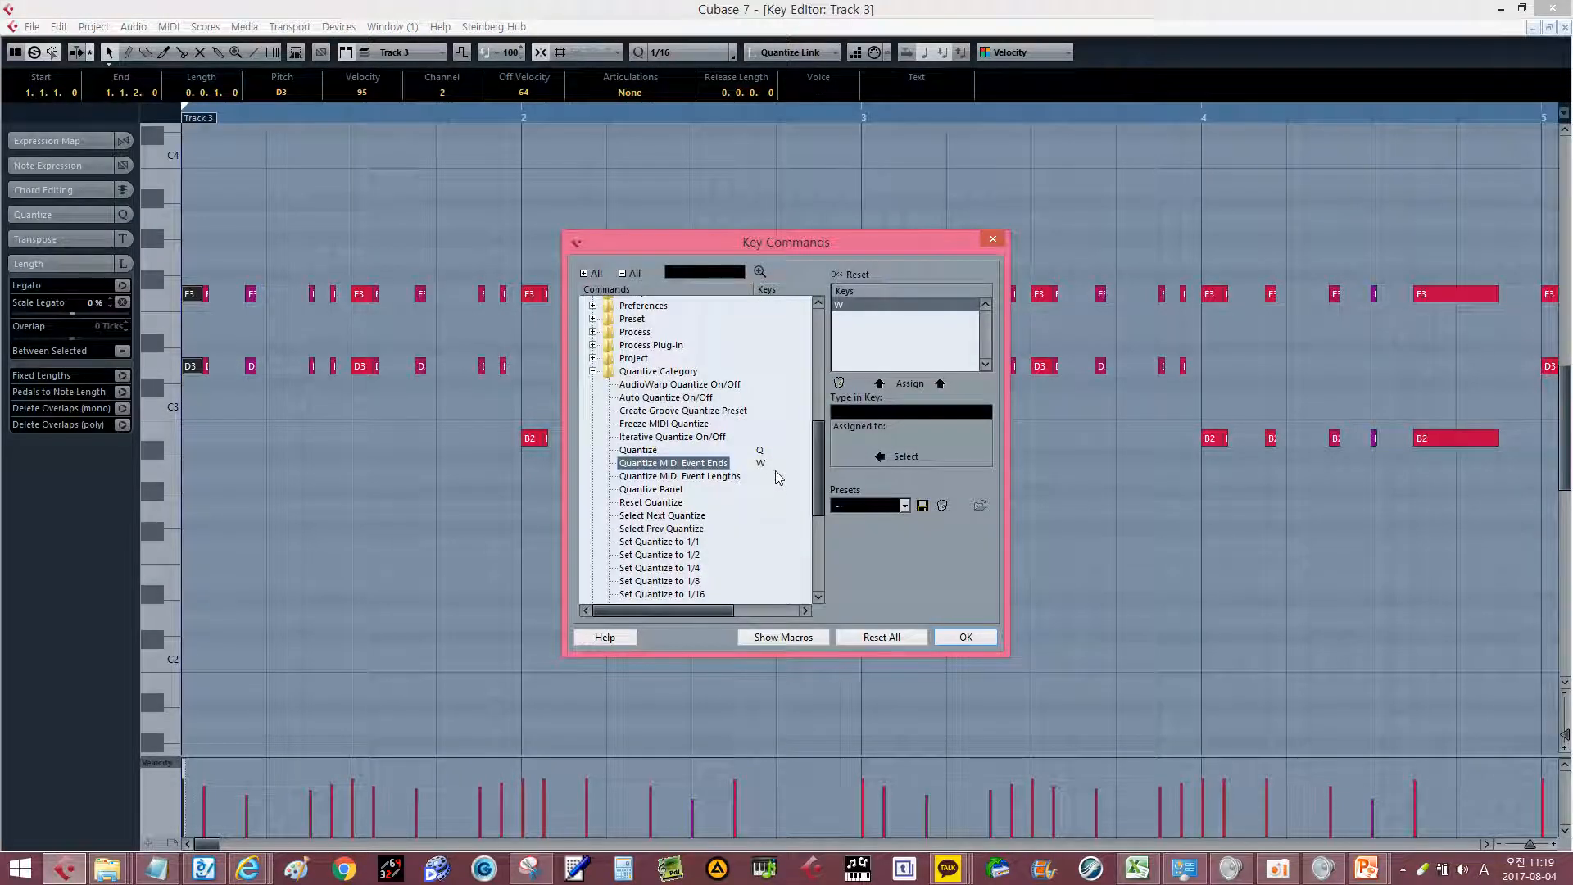
{"action": "left_click", "coordinate": [868, 416]}
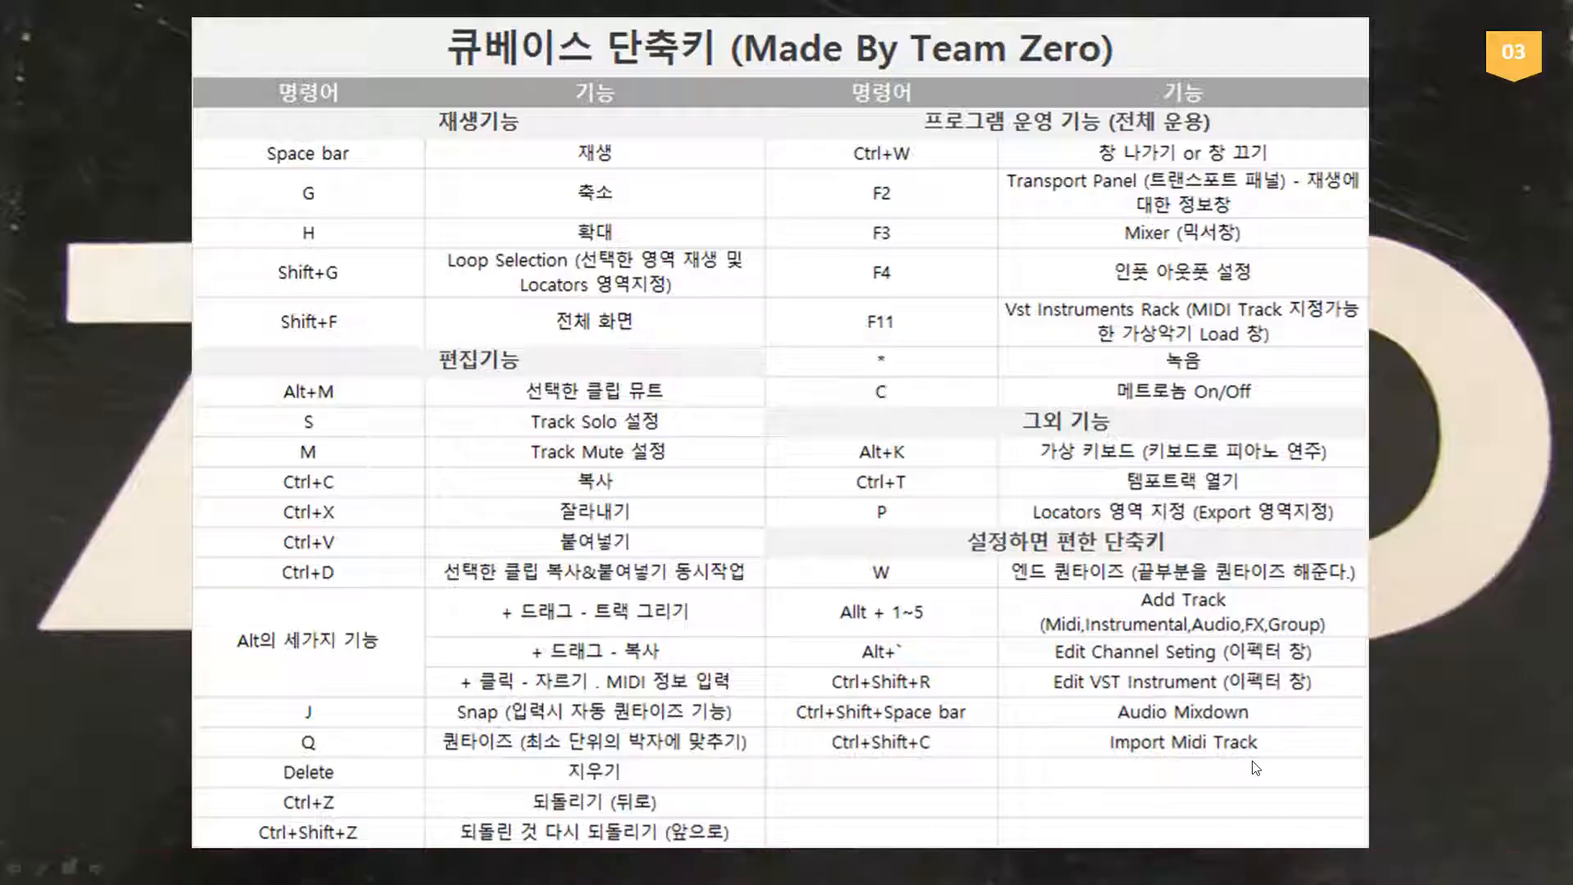
{"action": "key", "text": "alt+Tab"}
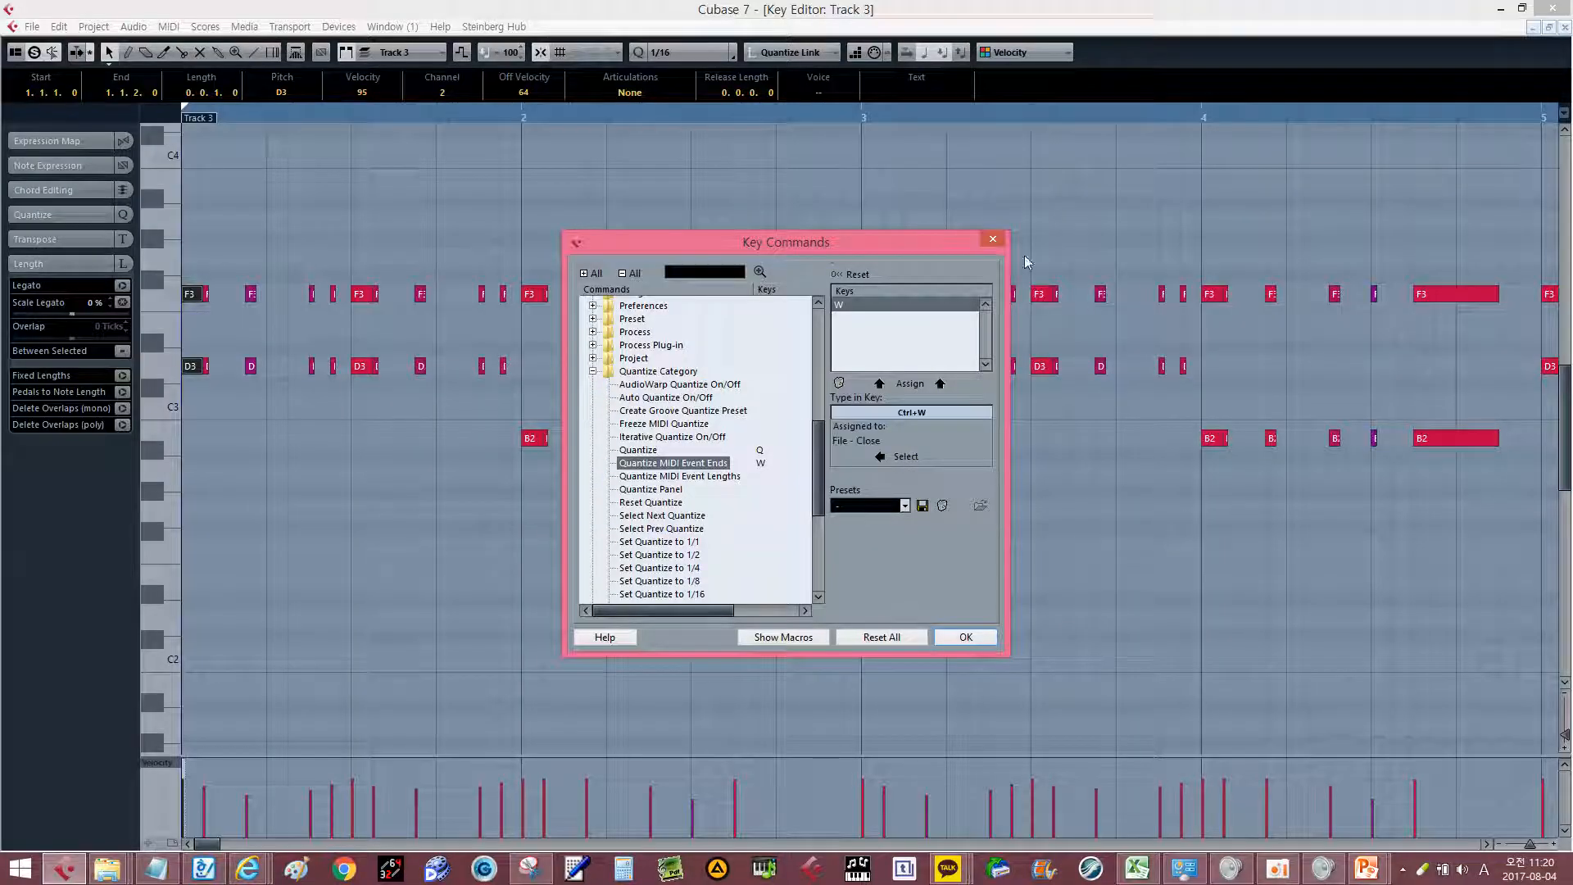
{"action": "left_click", "coordinate": [992, 239]}
Close the Key Editor, then open and cancel the add-track dialogs in turn, including Add Instrument Track.
{"action": "key", "text": "ctrl+w"}
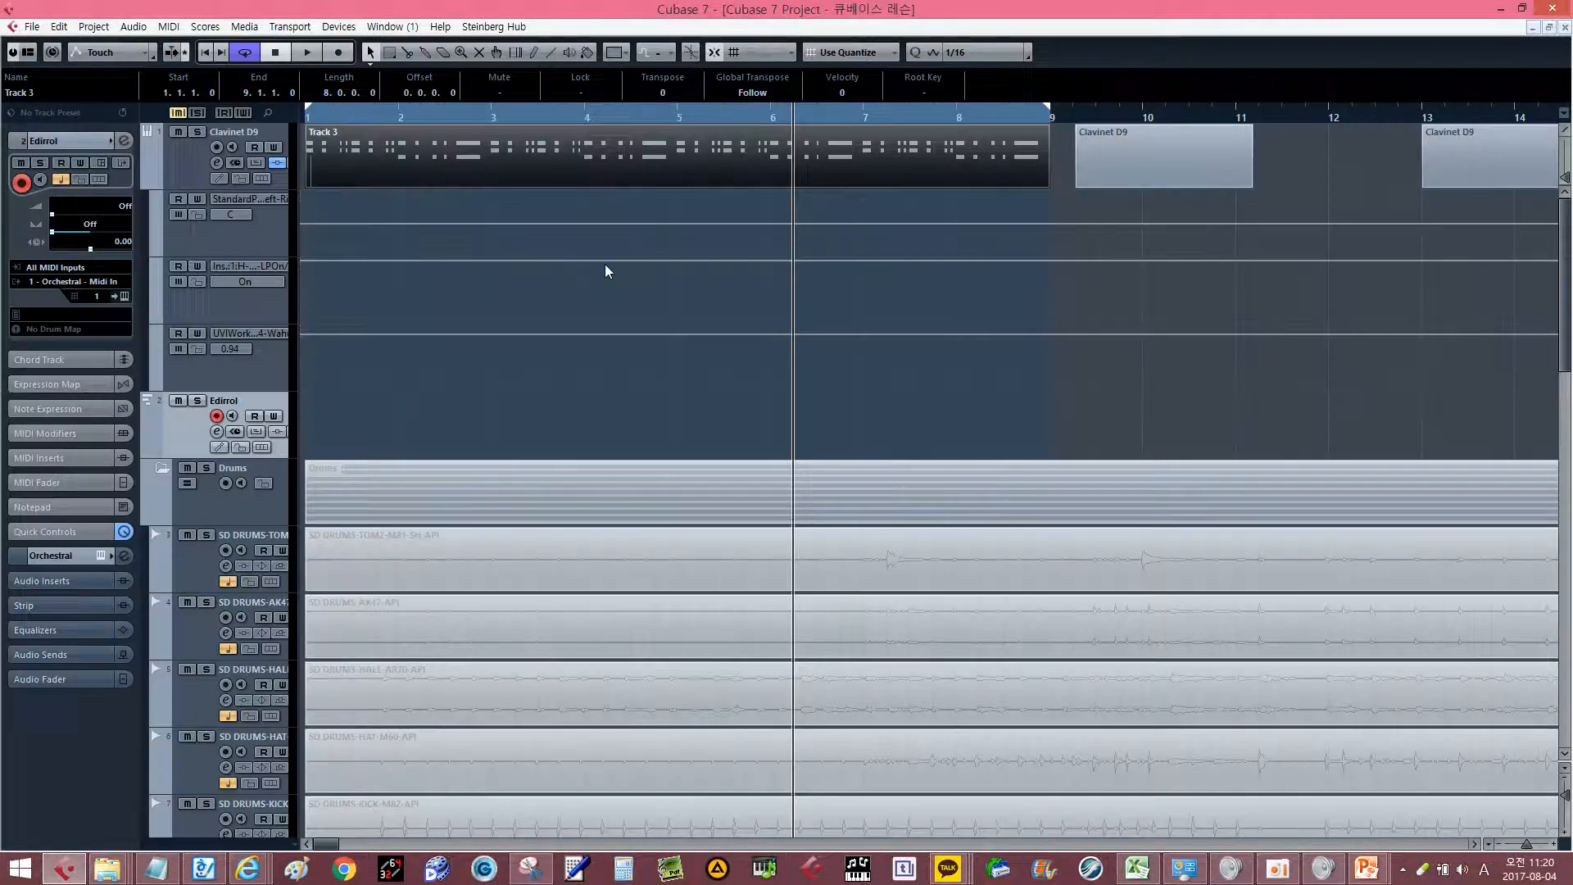
{"action": "left_click", "coordinate": [712, 372]}
{"action": "key", "text": "alt+i"}
{"action": "key", "text": "Escape"}
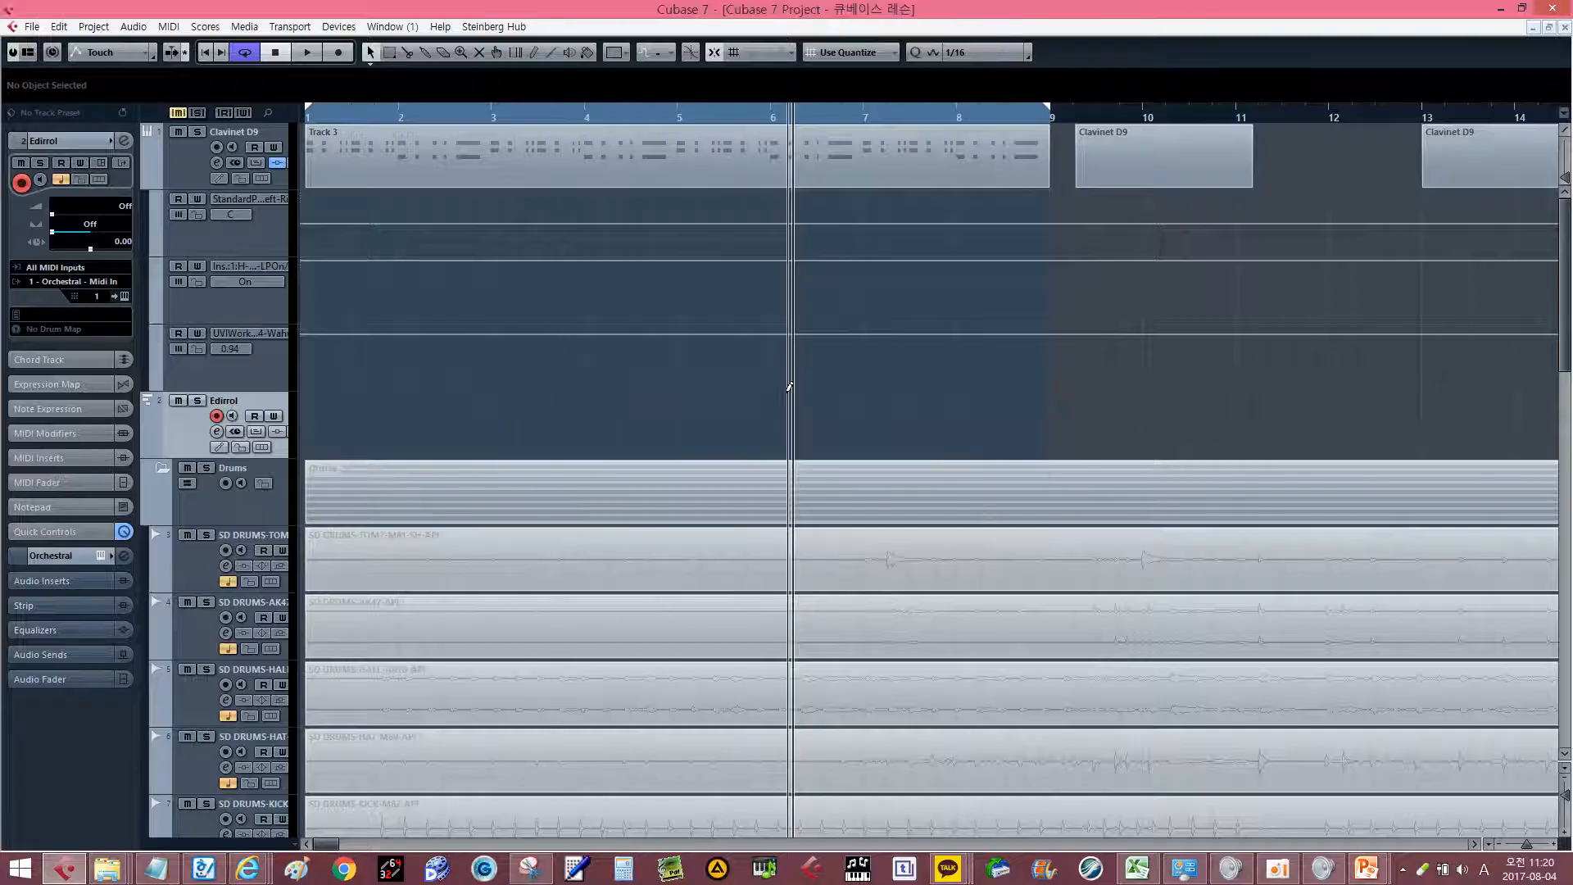
{"action": "key", "text": "alt+a"}
{"action": "key", "text": "Escape"}
{"action": "key", "text": "alt+g"}
{"action": "key", "text": "Escape"}
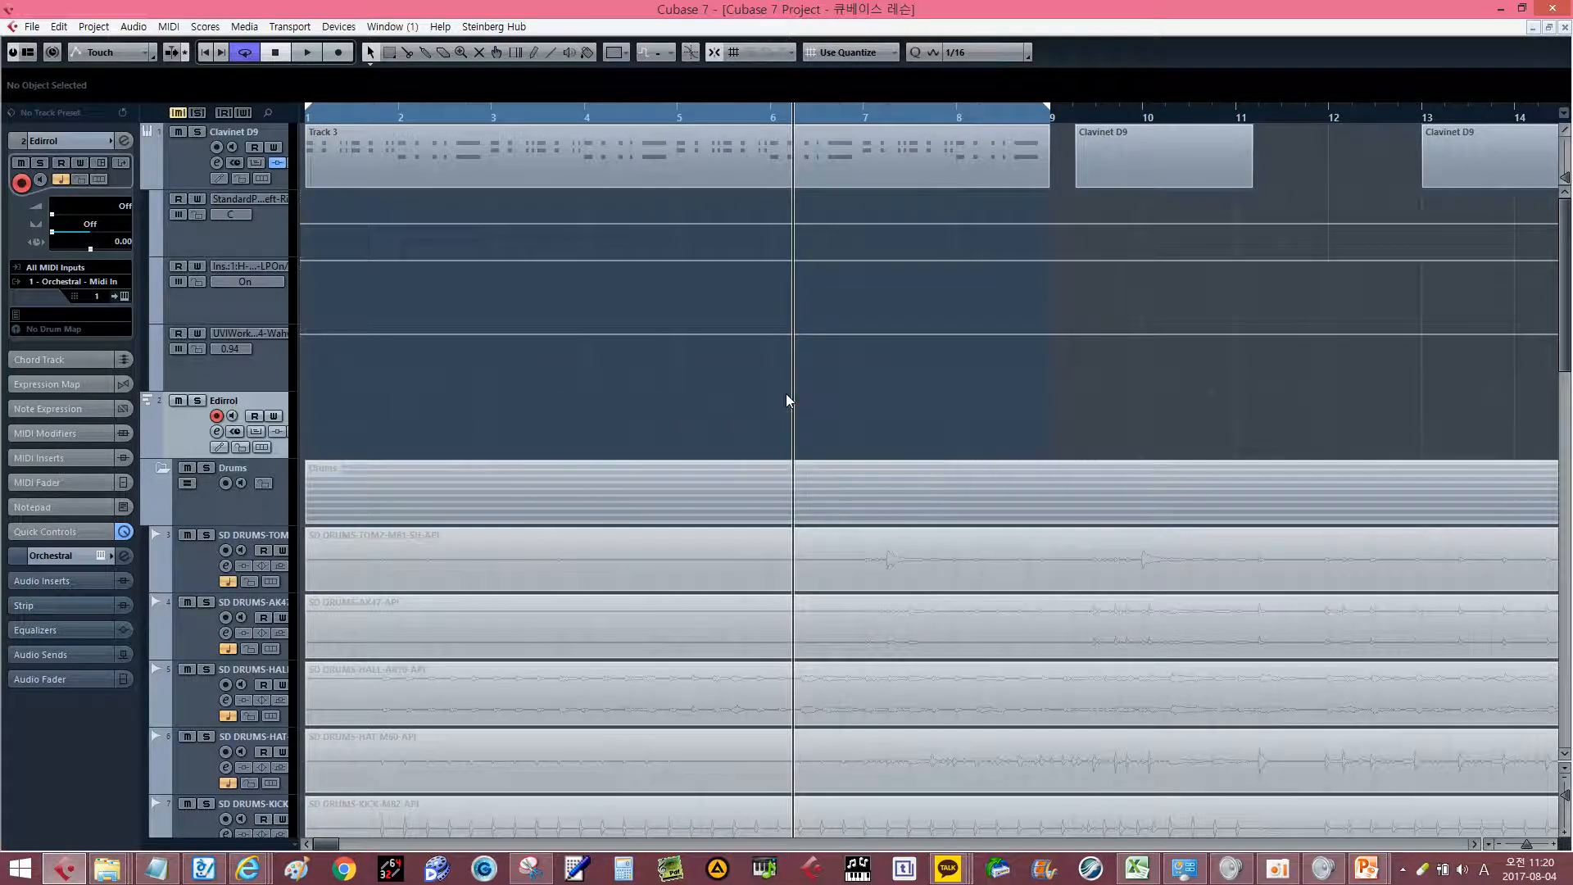
{"action": "key", "text": "alt+f"}
{"action": "key", "text": "Escape"}
{"action": "key", "text": "alt+i"}
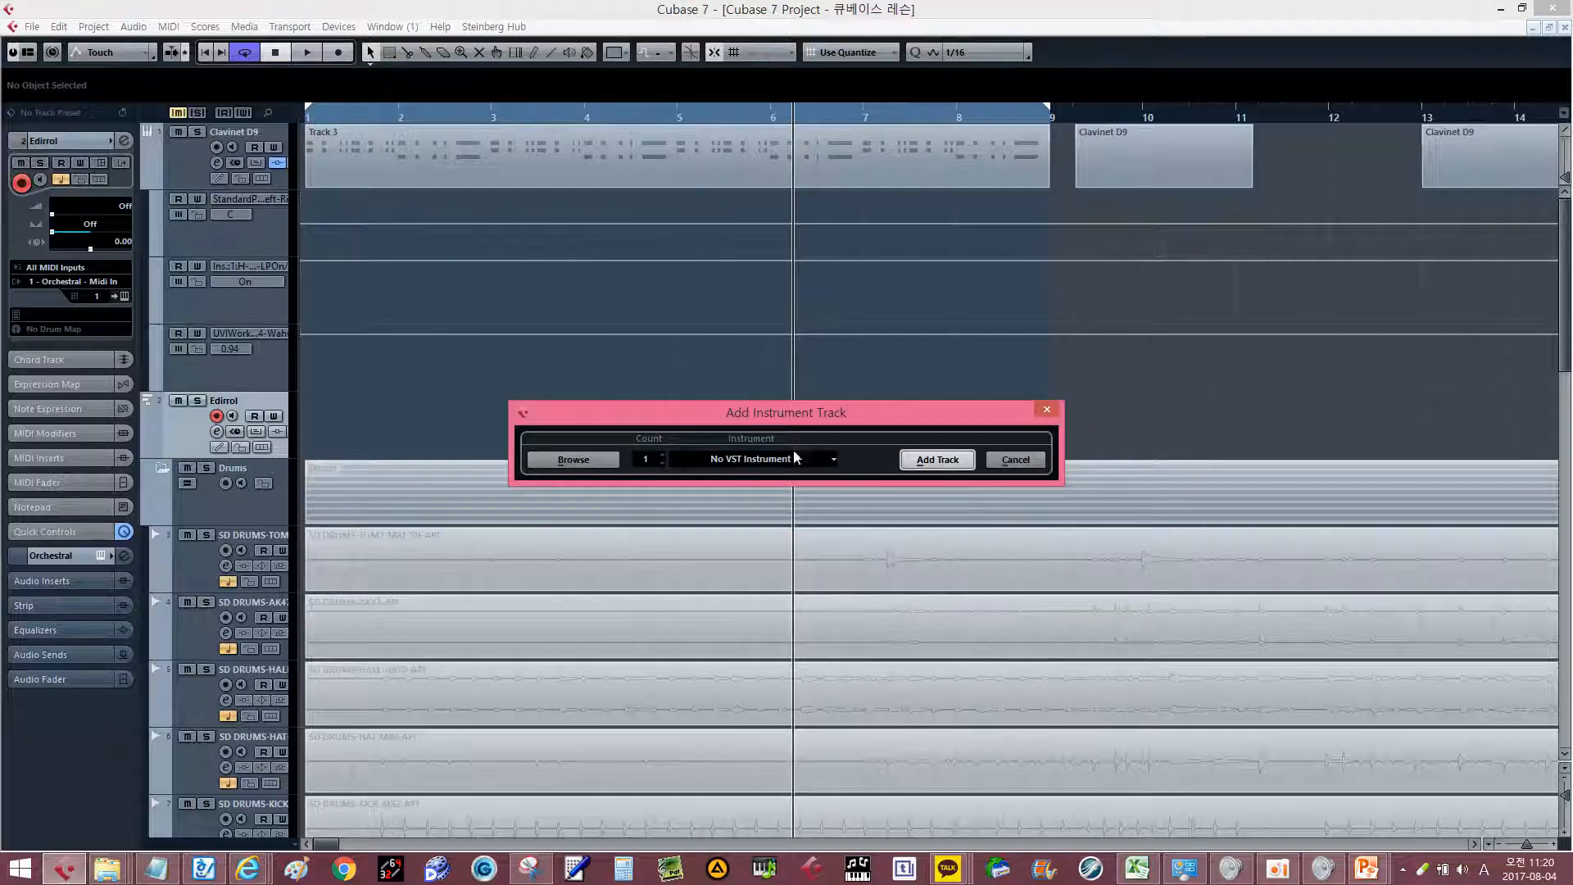
{"action": "key", "text": "Escape"}
{"action": "key", "text": "alt+a"}
{"action": "key", "text": "Escape"}
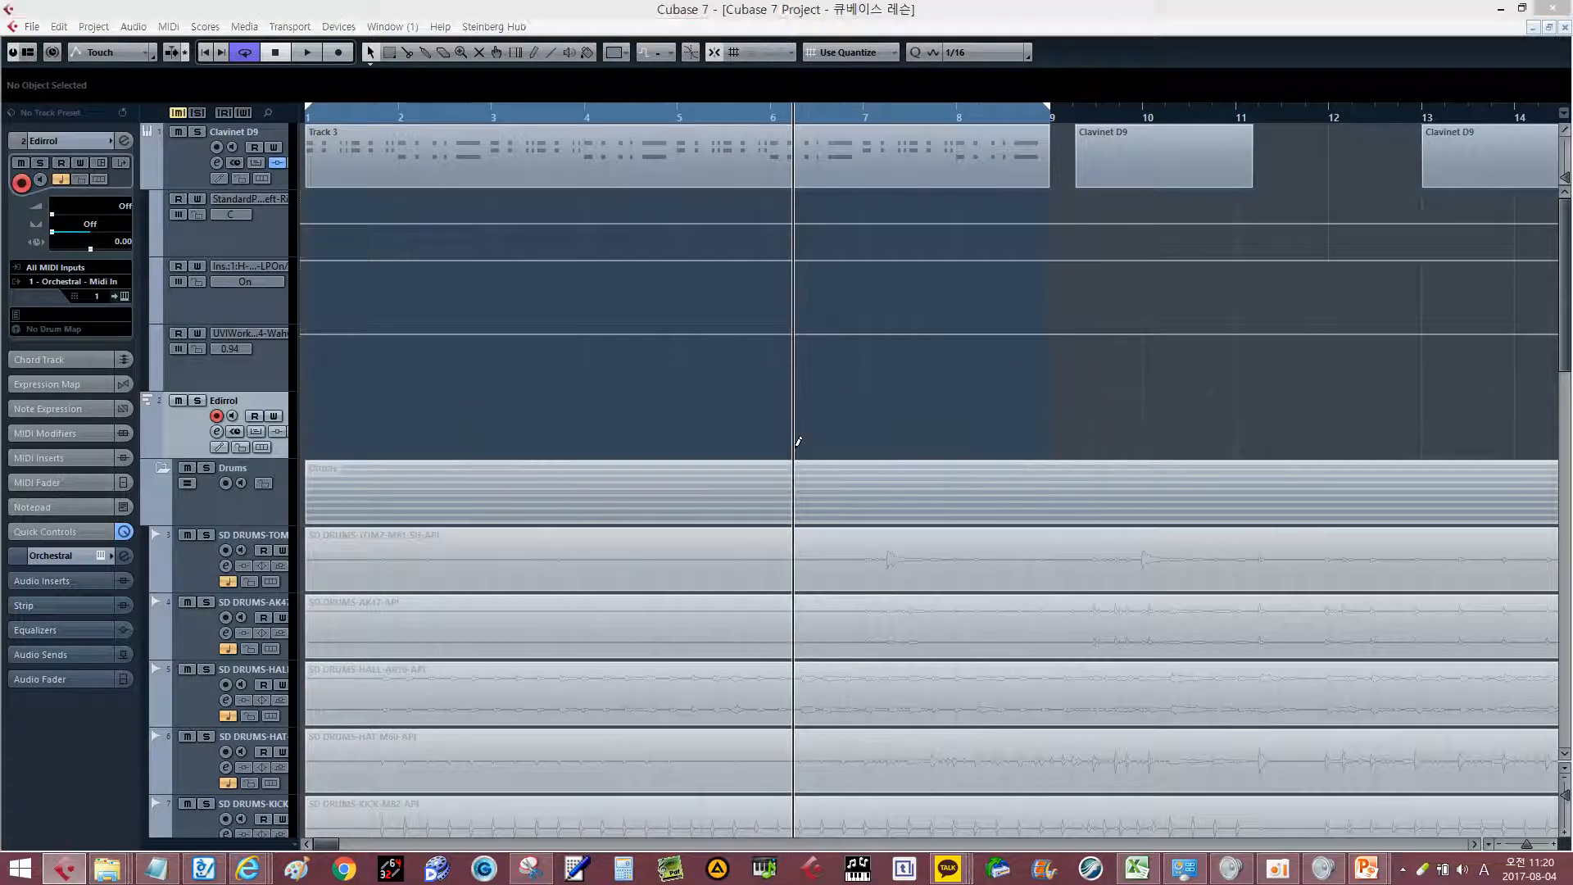
Add a folder track below the Edirol track and remove it again.
{"action": "key", "text": "alt+f"}
{"action": "key", "text": "Escape"}
{"action": "key", "text": "alt+f"}
{"action": "key", "text": "Escape"}
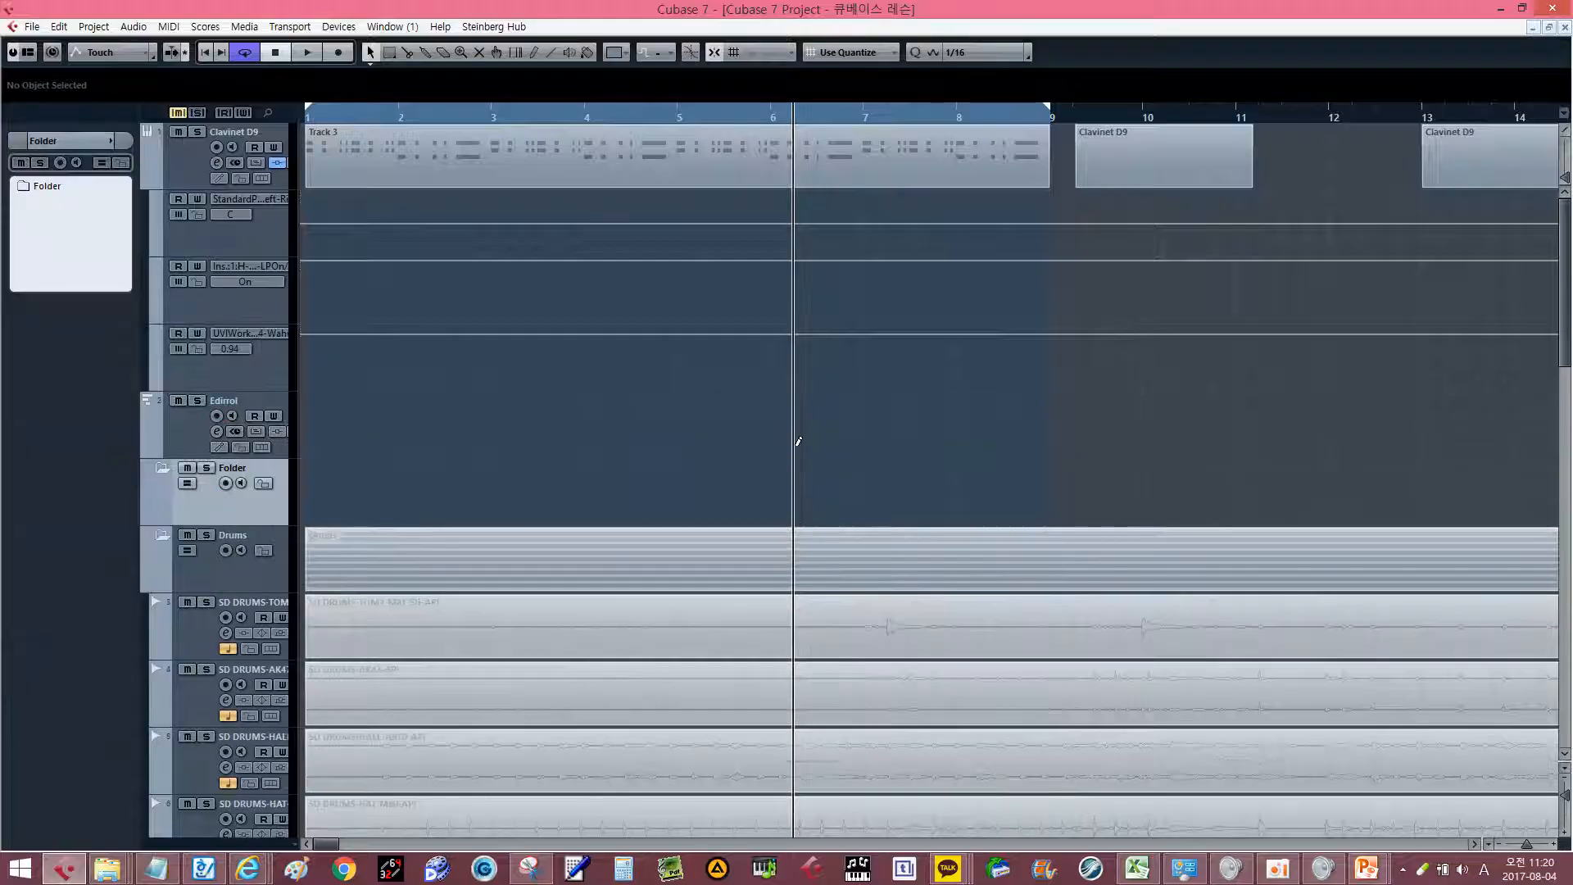
{"action": "left_click", "coordinate": [660, 351]}
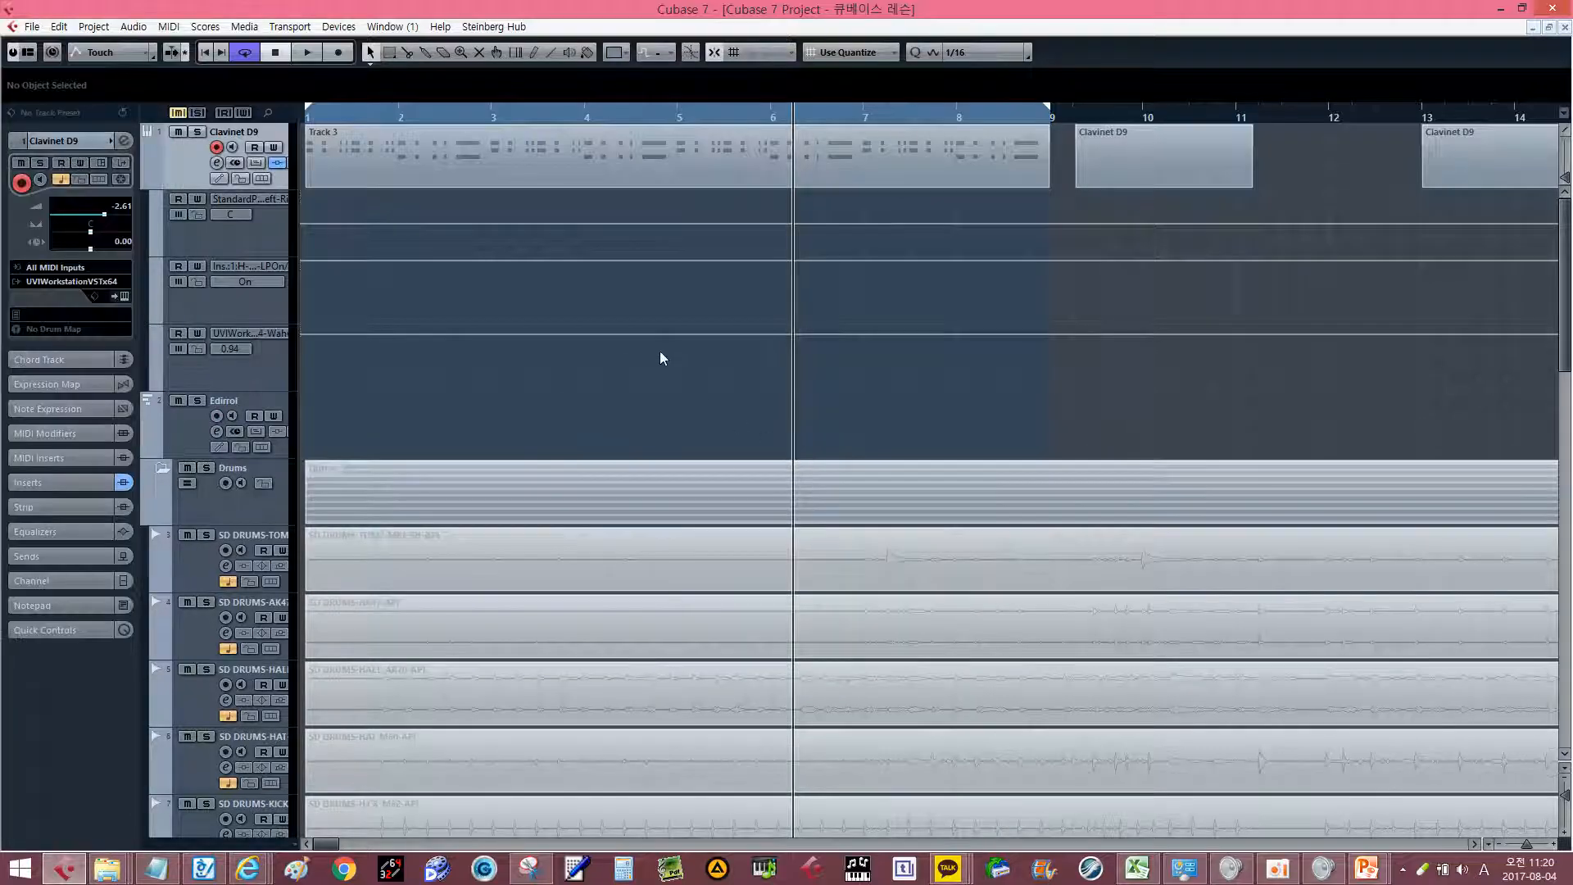
{"action": "left_click", "coordinate": [215, 399]}
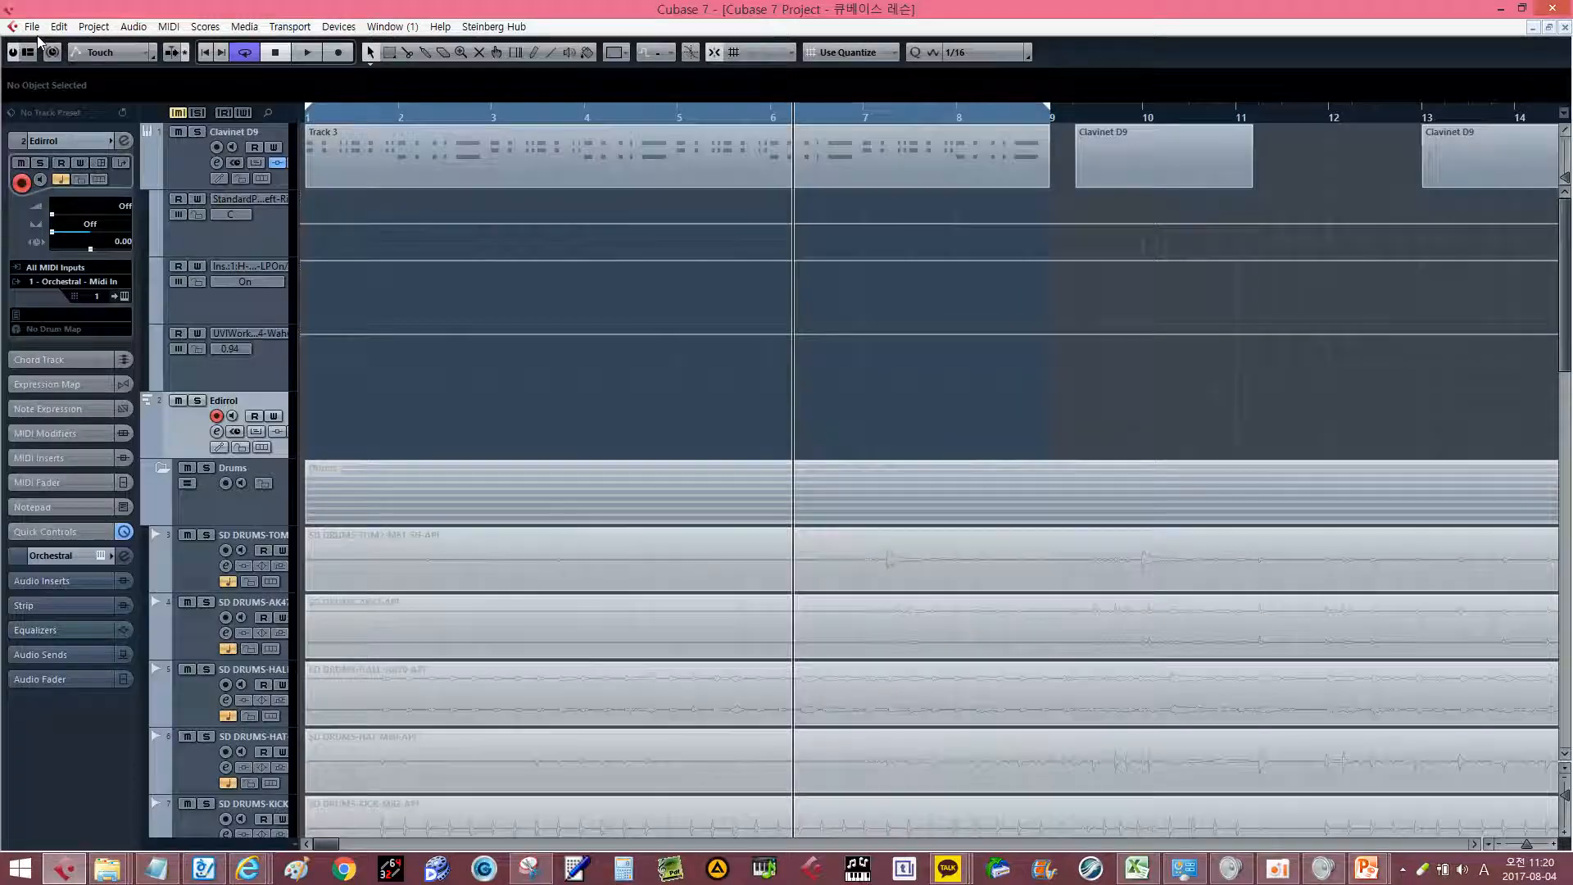
{"action": "left_click", "coordinate": [32, 26]}
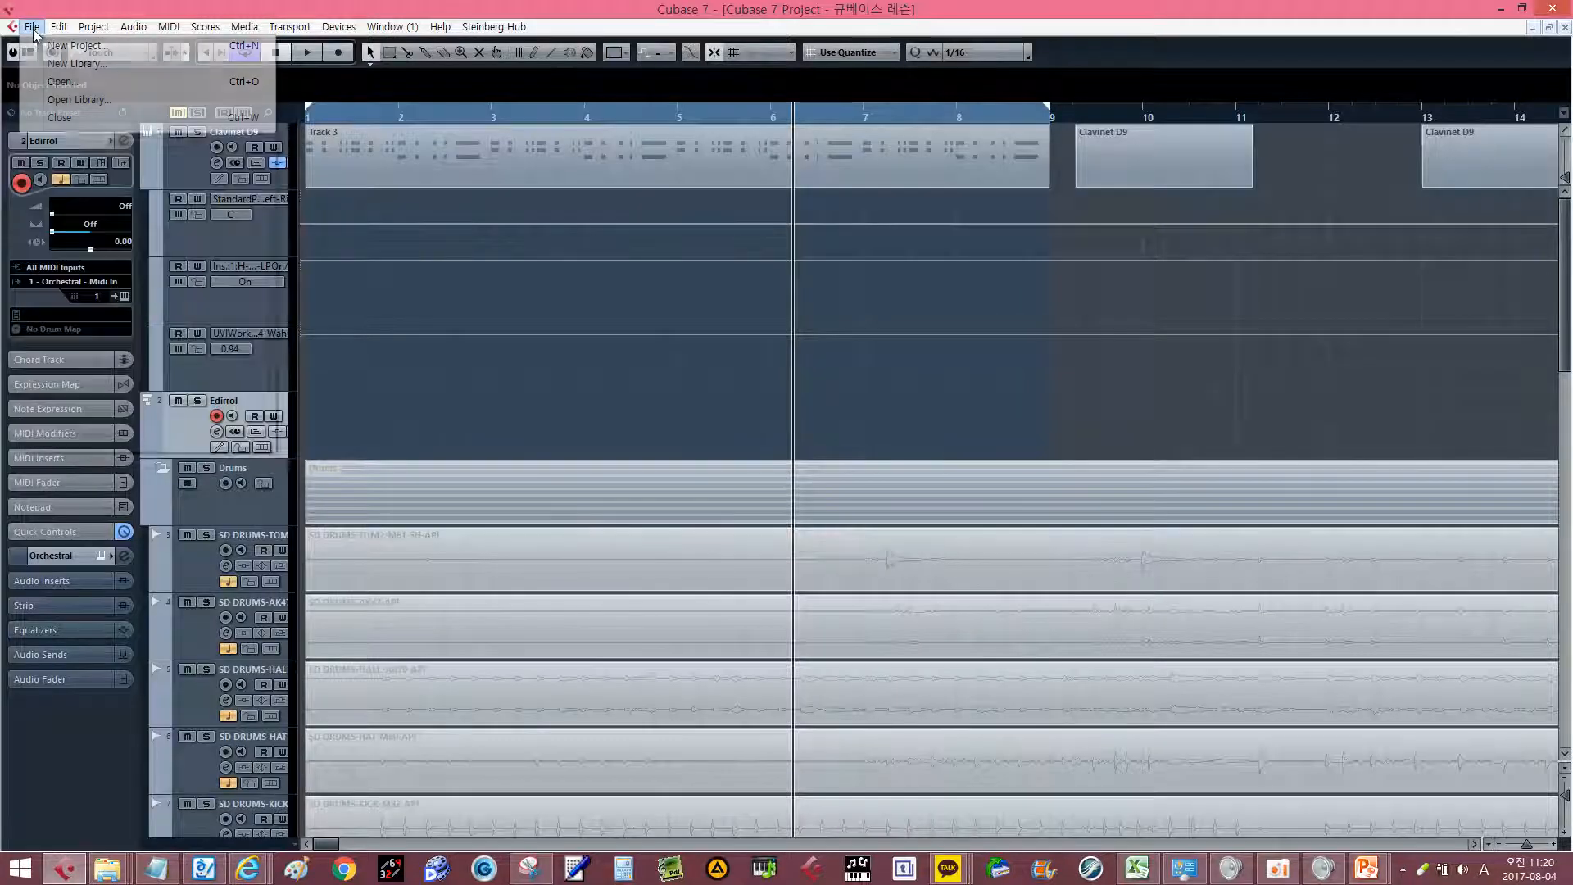
{"action": "left_click", "coordinate": [586, 362]}
{"action": "key", "text": "ctrl+shift+i"}
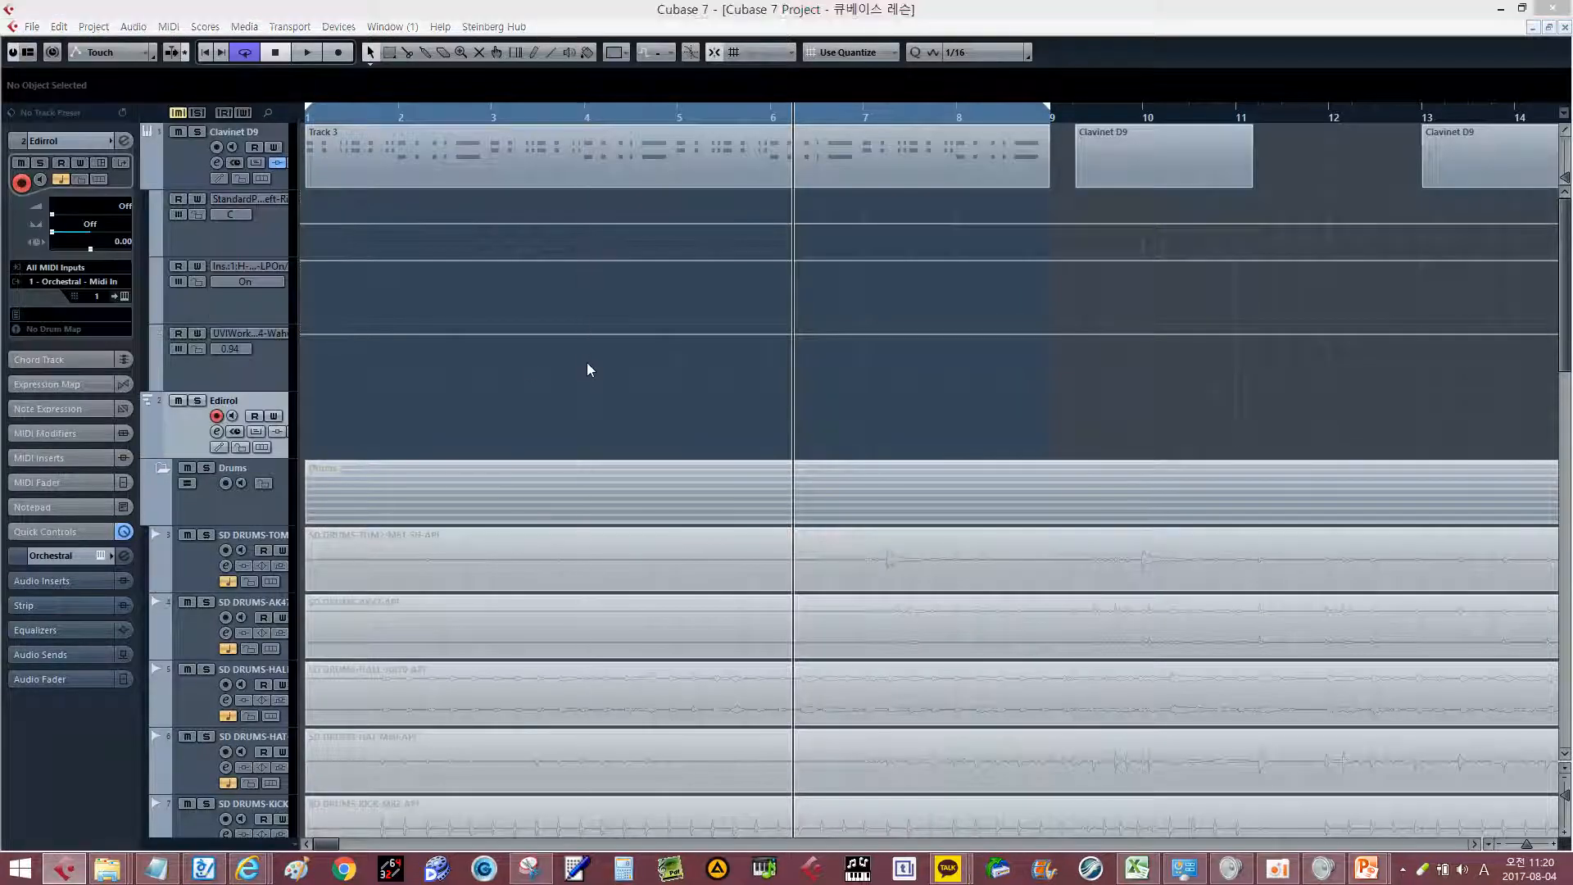
{"action": "key", "text": "Escape"}
{"action": "left_click", "coordinate": [12, 27]}
{"action": "mouse_move", "coordinate": [31, 27]}
{"action": "left_click", "coordinate": [126, 330]}
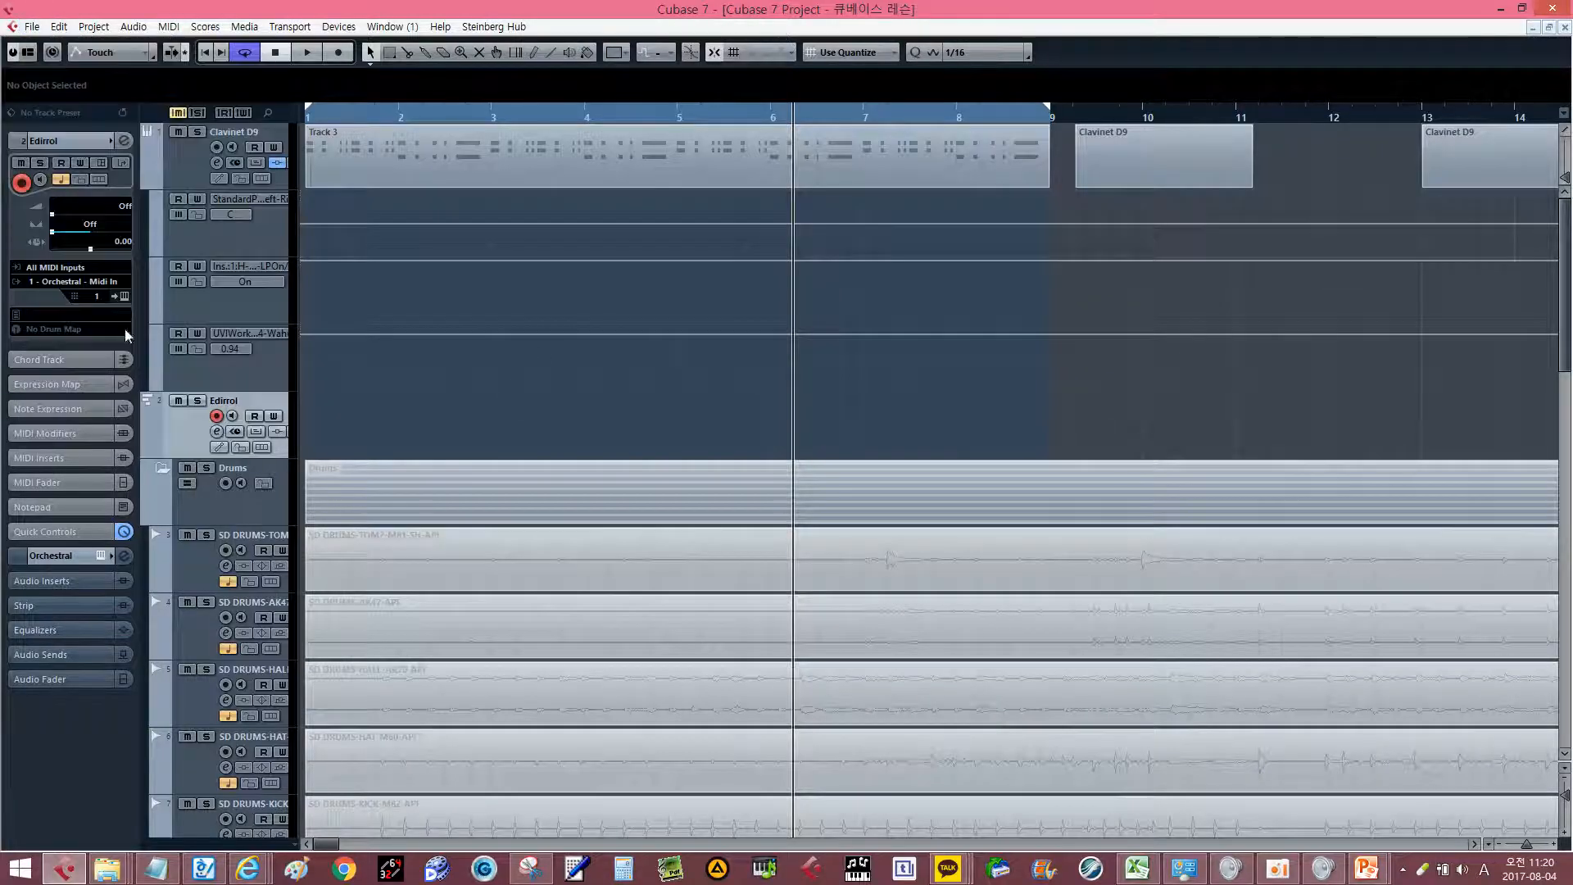
Review the Add Track commands in Key Commands, check the key assigned to Audio, and close the dialog.
{"action": "left_click", "coordinate": [32, 26]}
{"action": "left_click", "coordinate": [182, 393]}
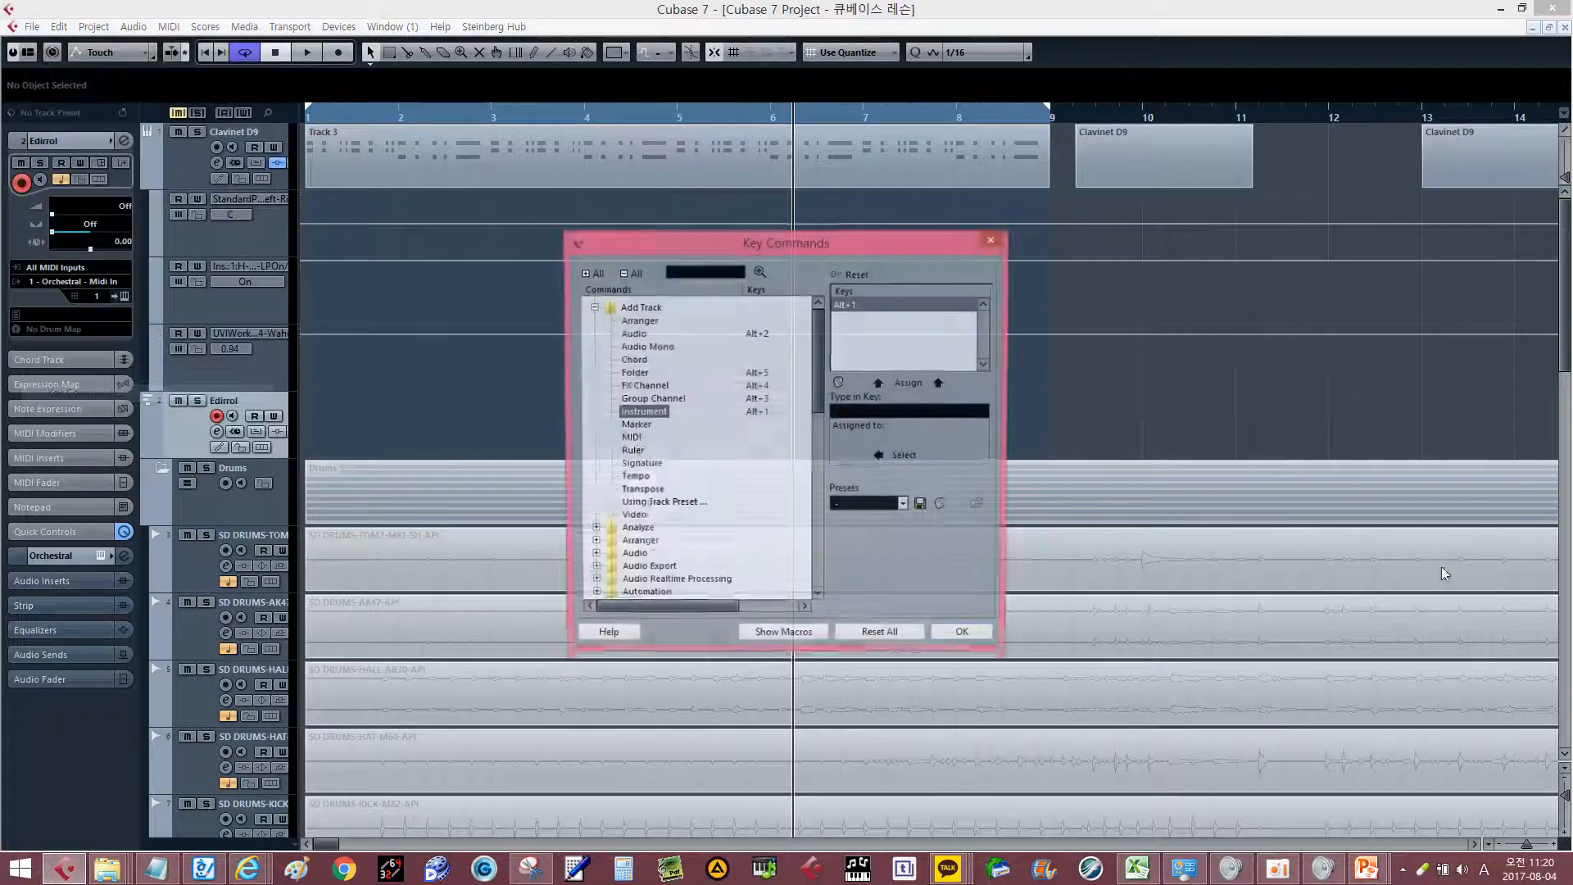
{"action": "left_click", "coordinate": [651, 310]}
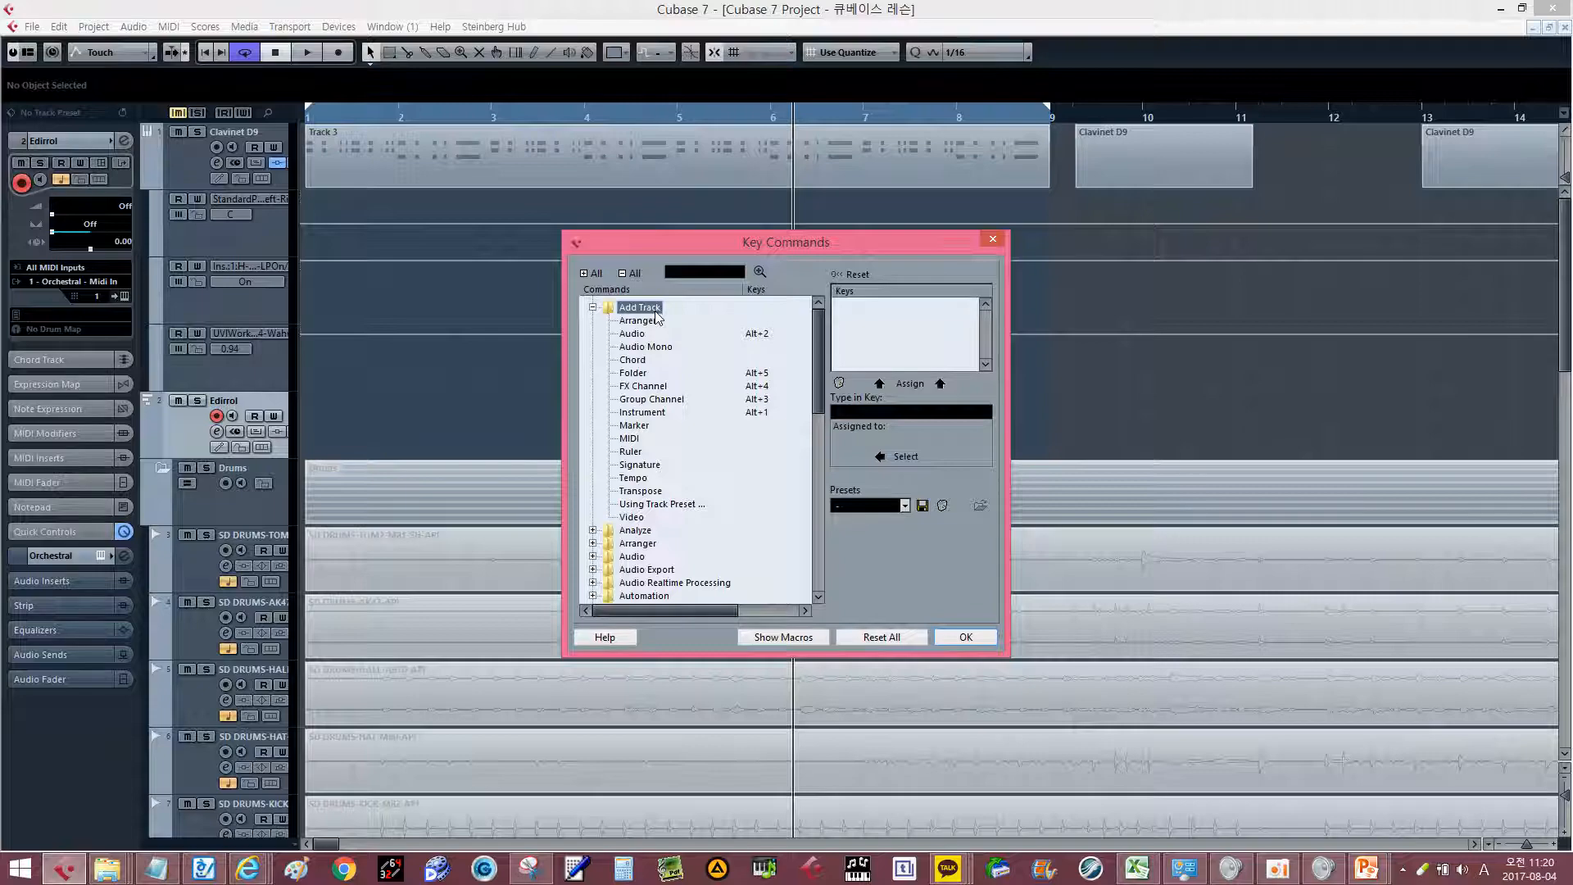
{"action": "left_click", "coordinate": [659, 334]}
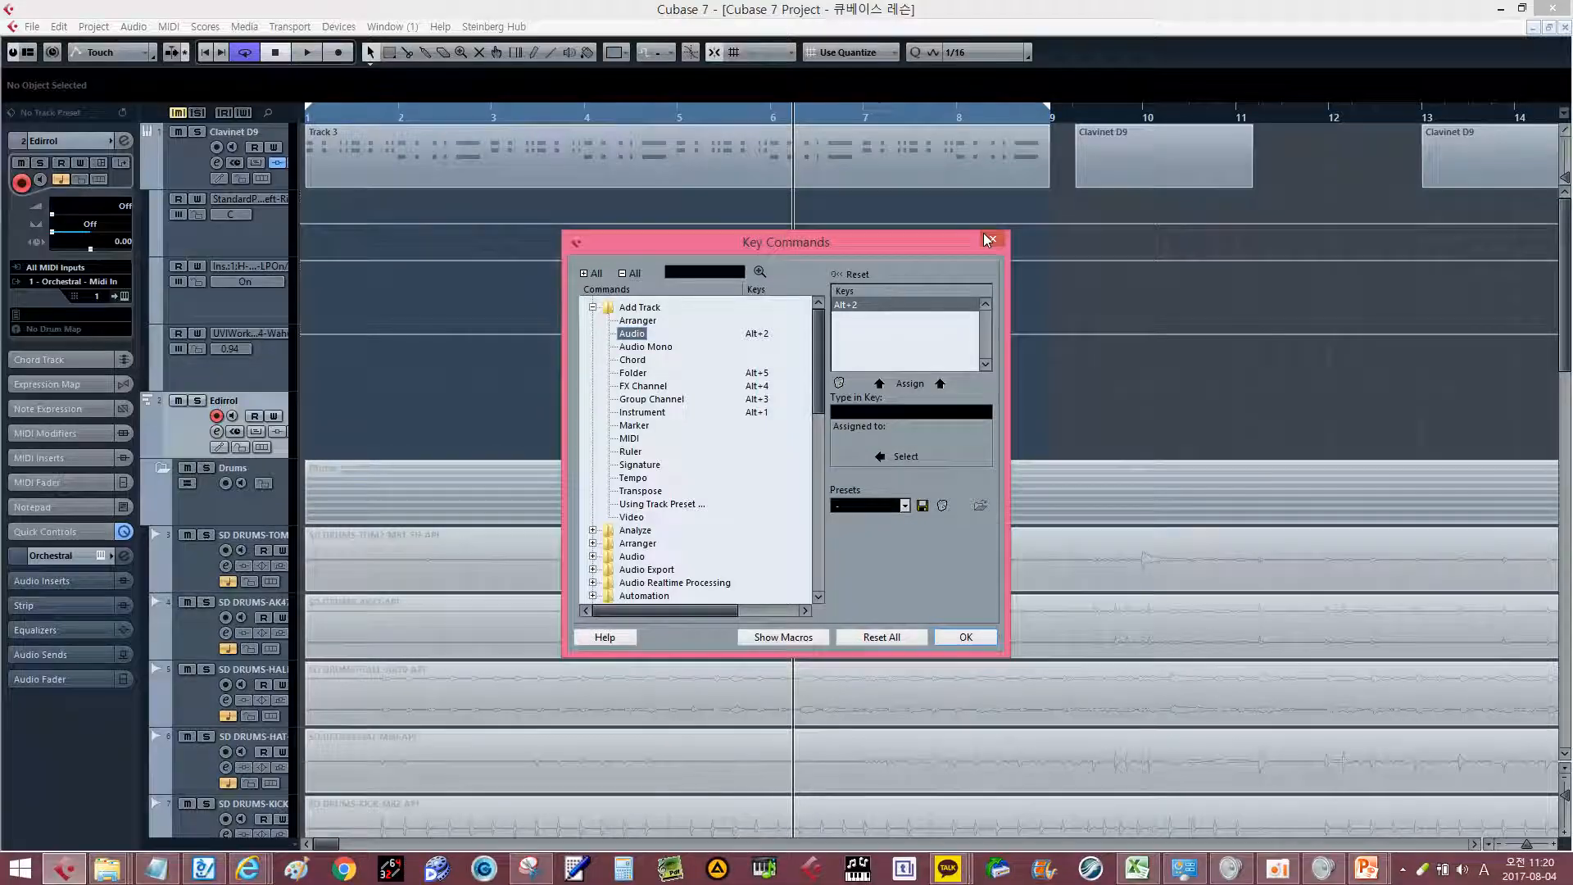
{"action": "key", "text": "Return"}
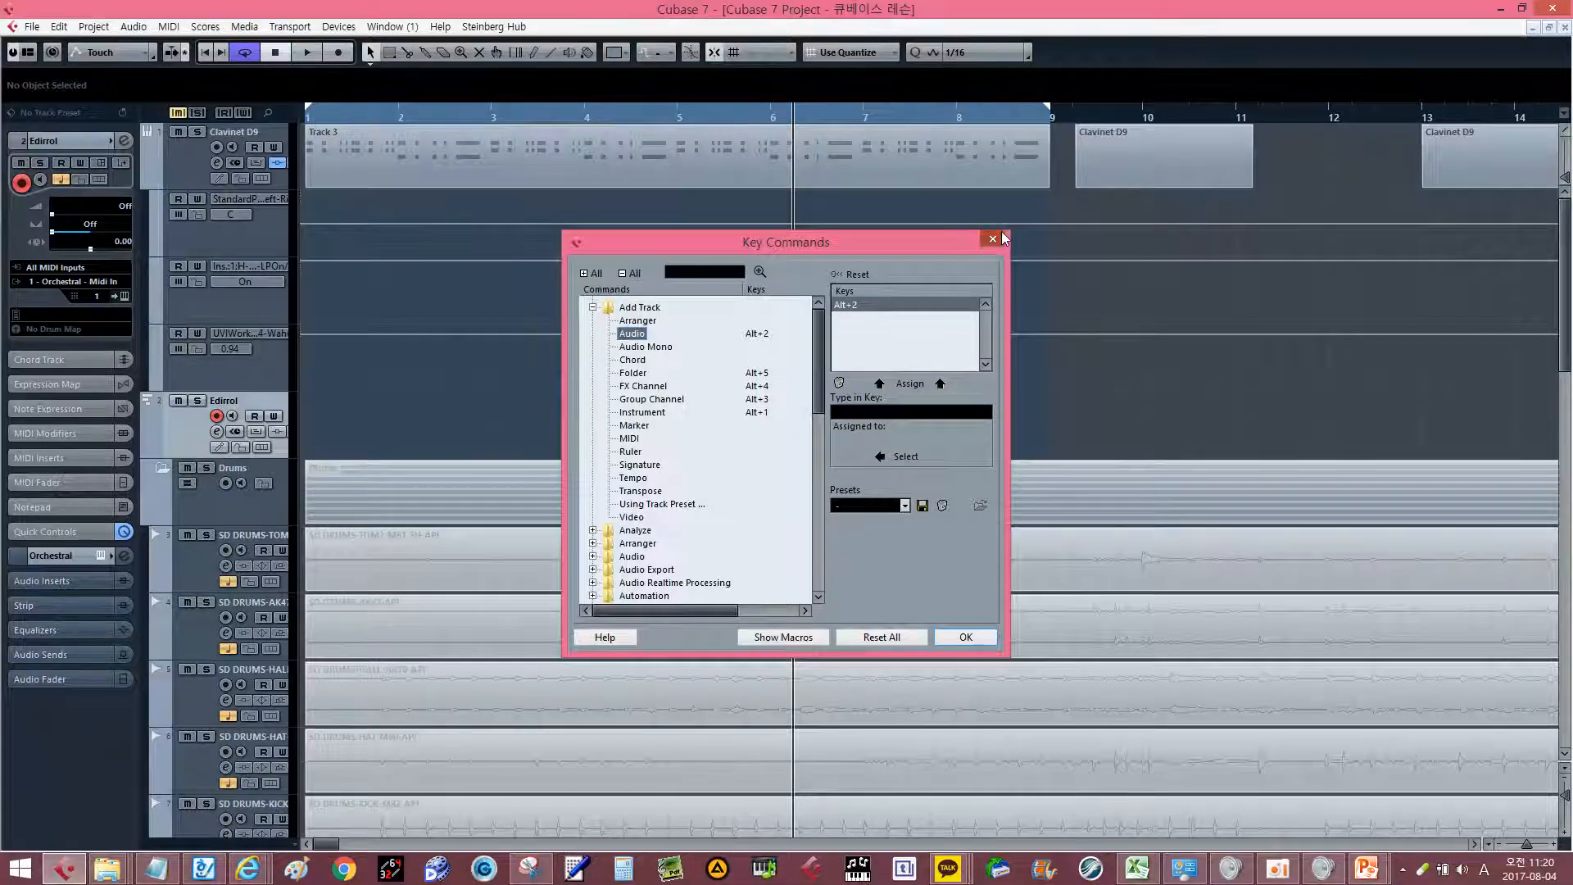
Select the Clavinet D9 track and open and close its Channel Settings window twice.
{"action": "left_click", "coordinate": [174, 181]}
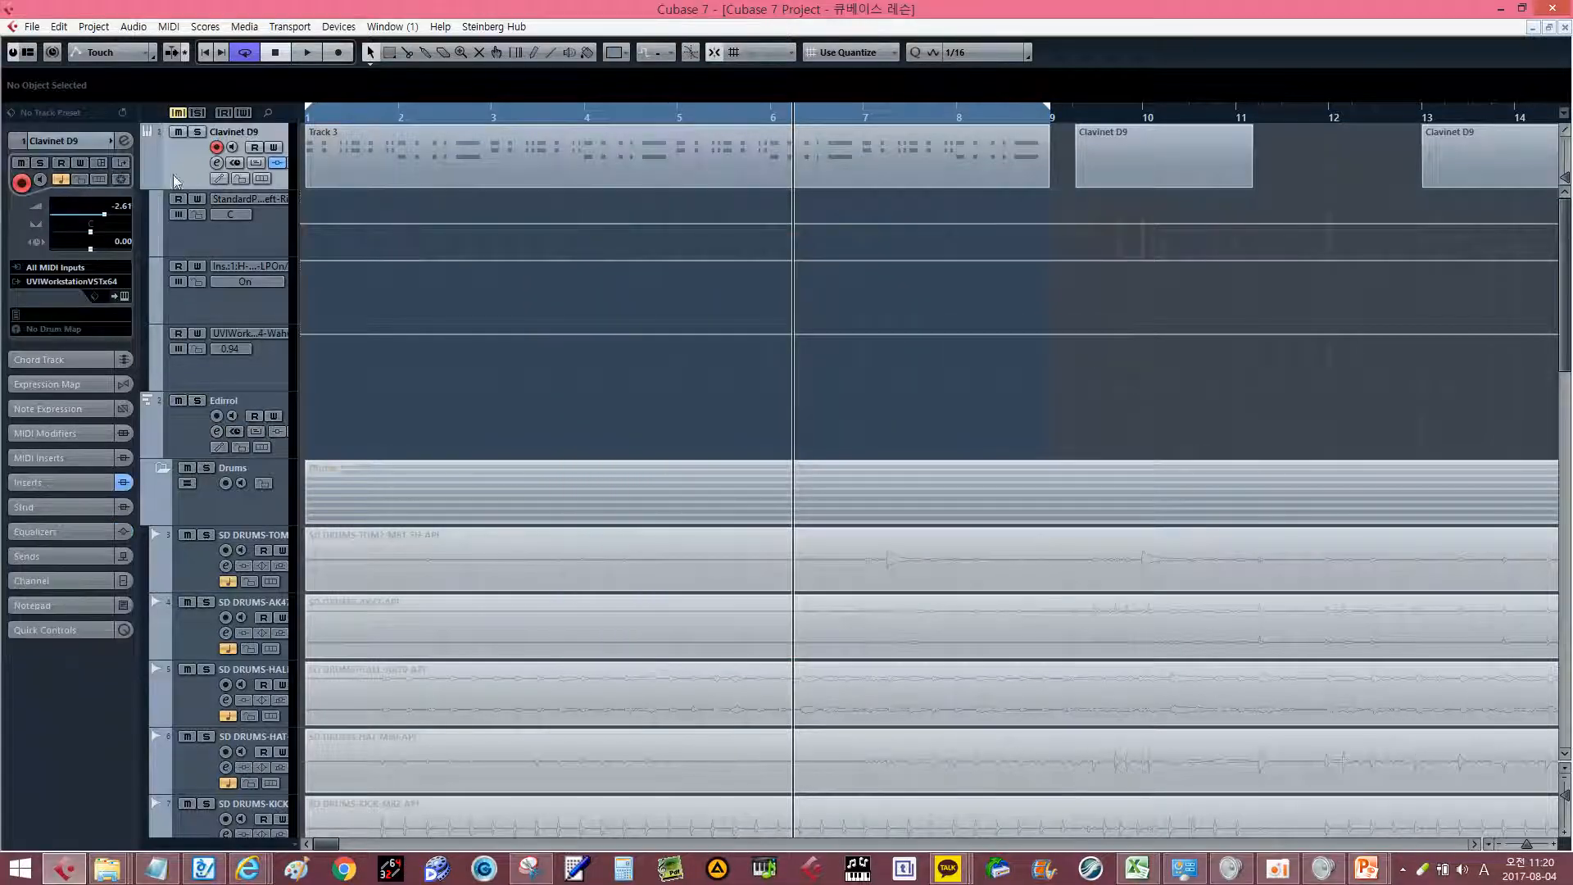
{"action": "left_click", "coordinate": [122, 140]}
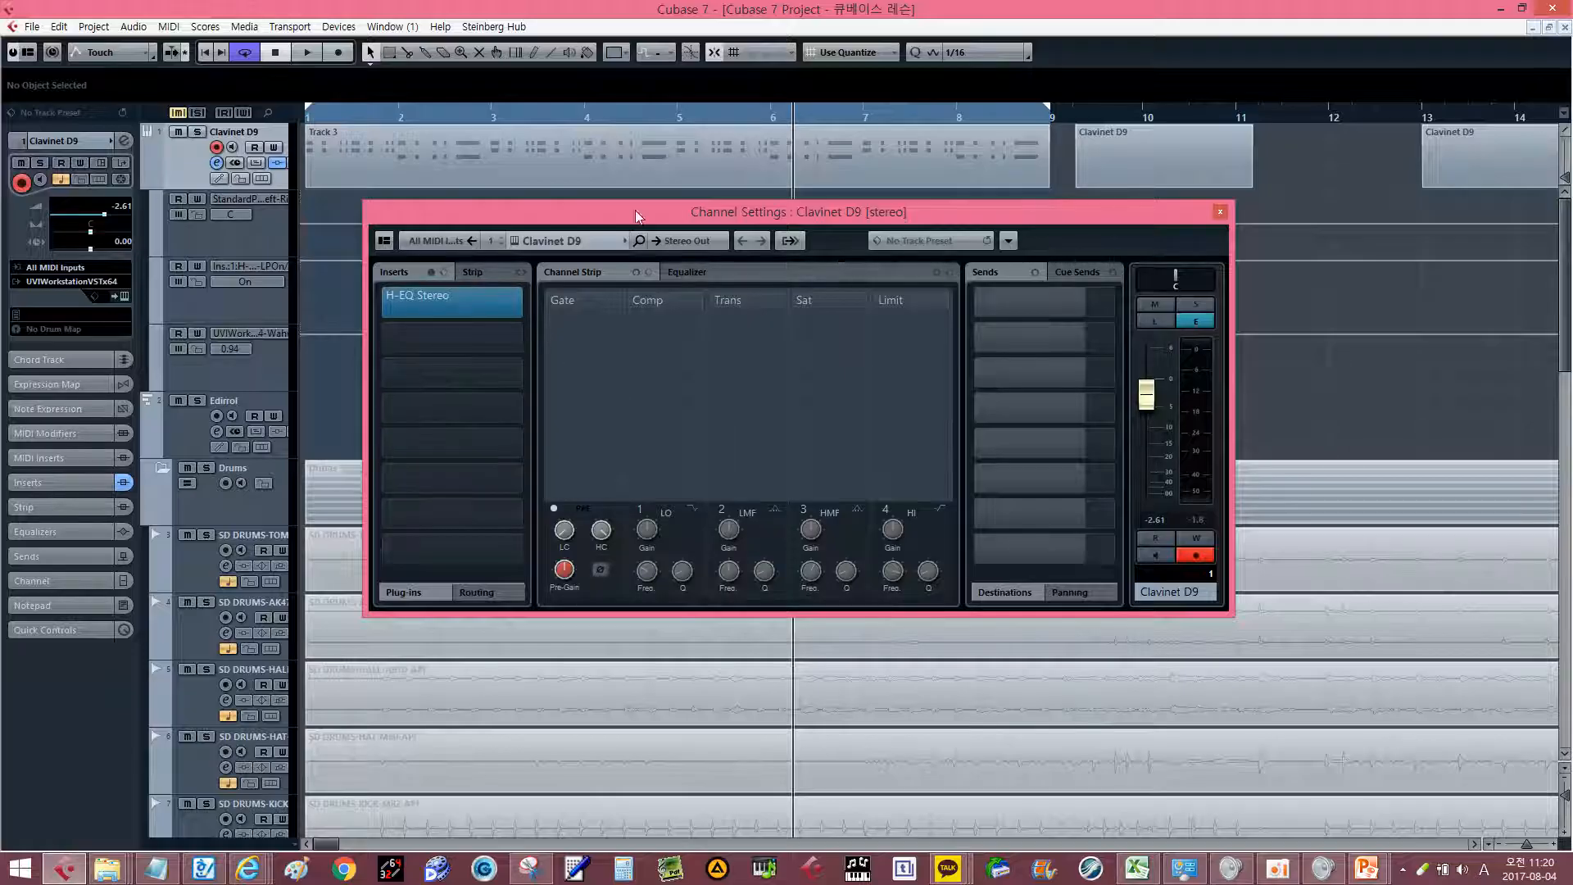
{"action": "key", "text": "Escape"}
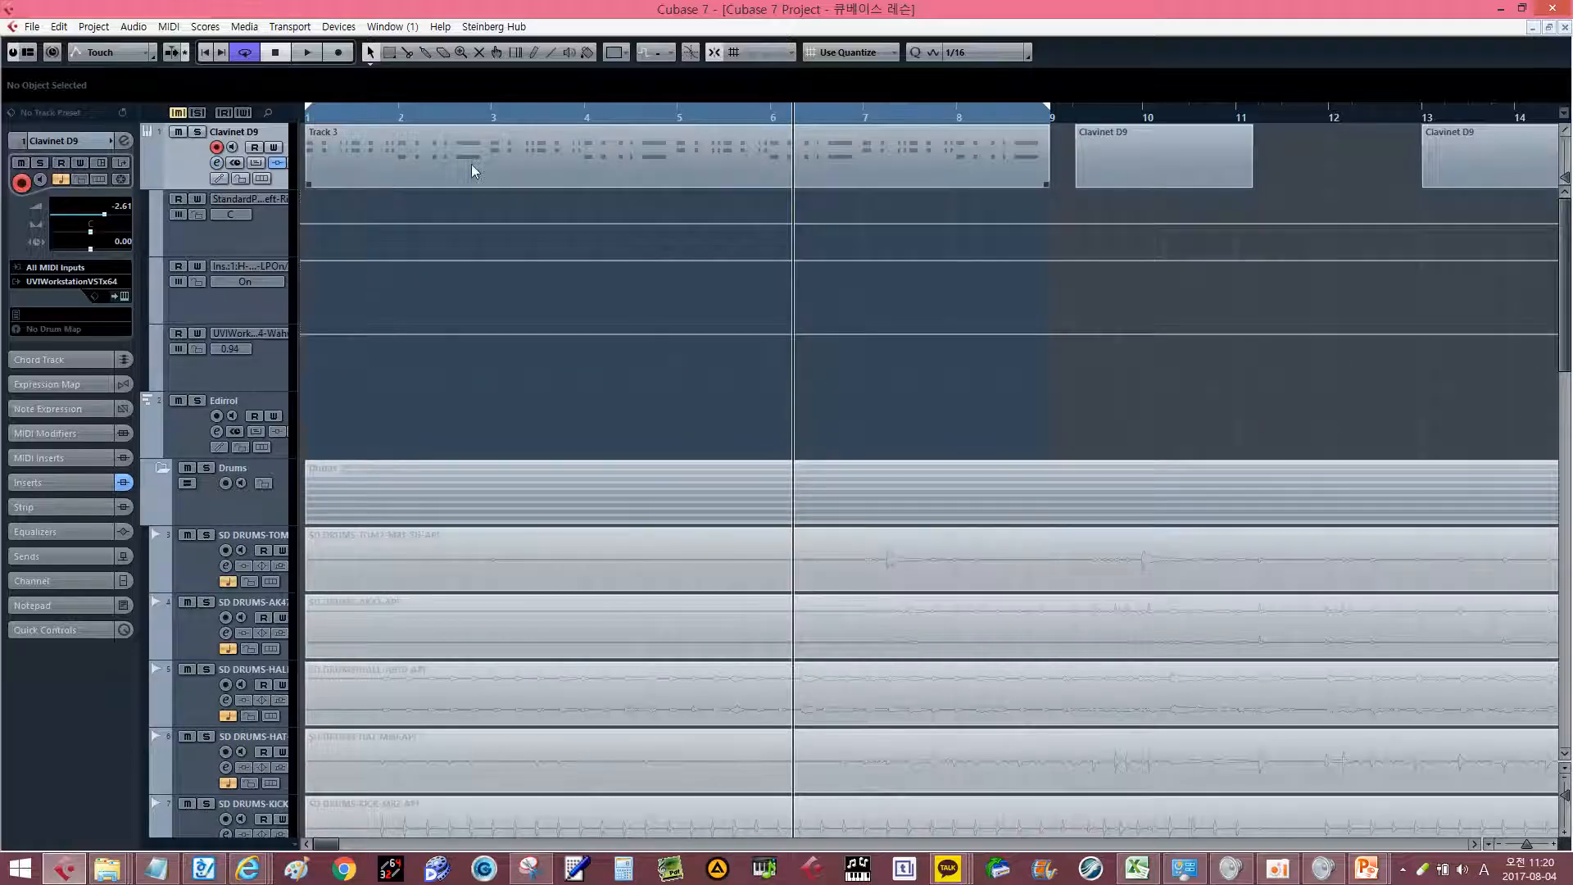
{"action": "key", "text": "alt"}
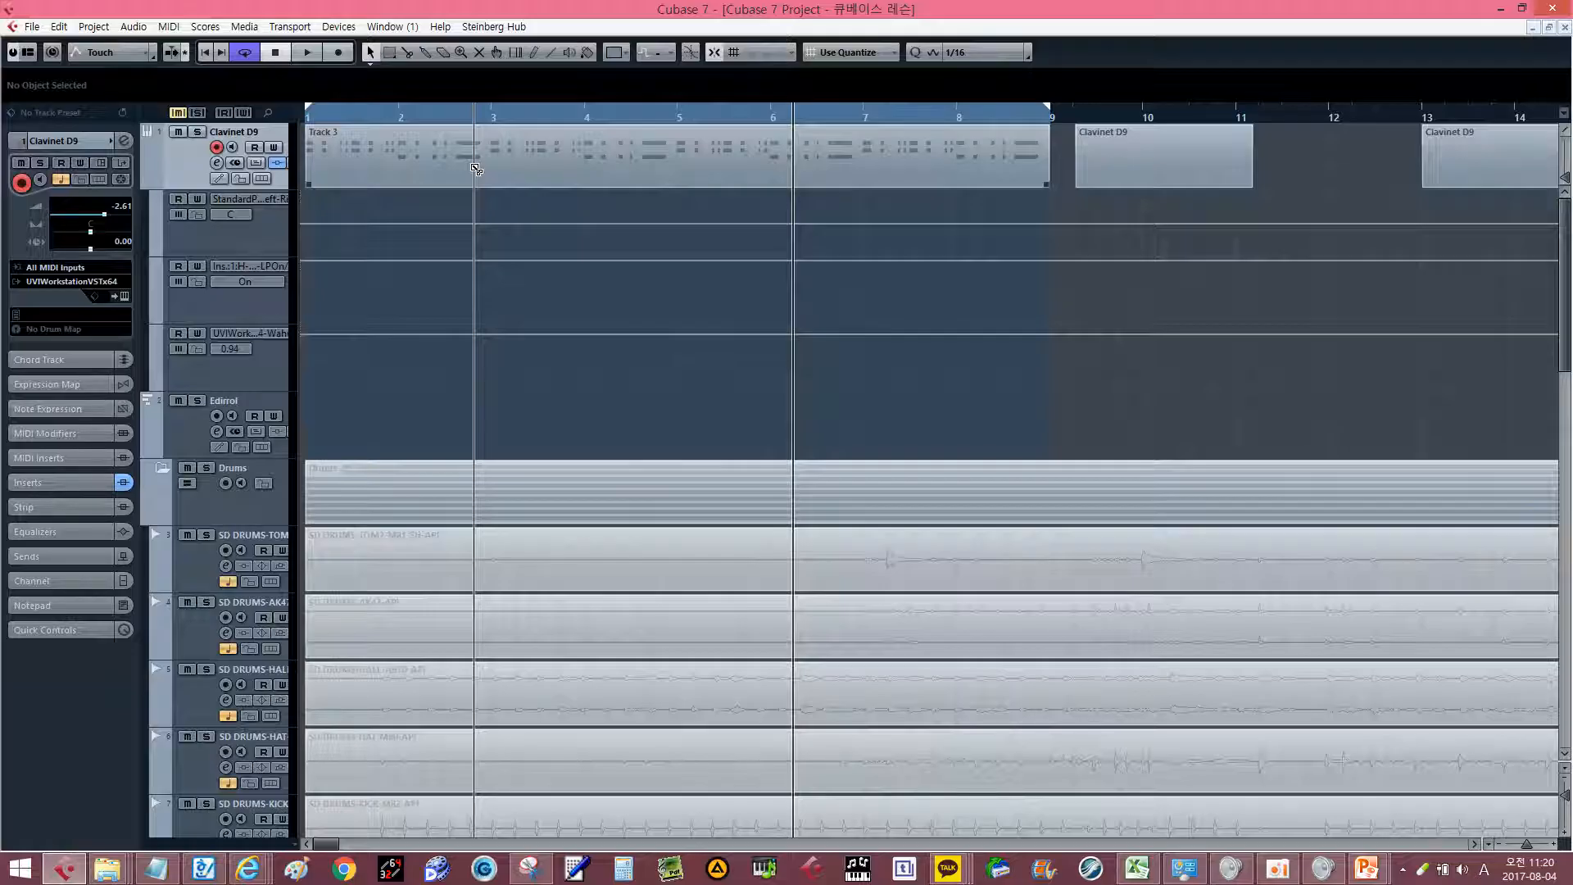
{"action": "key", "text": "alt+e"}
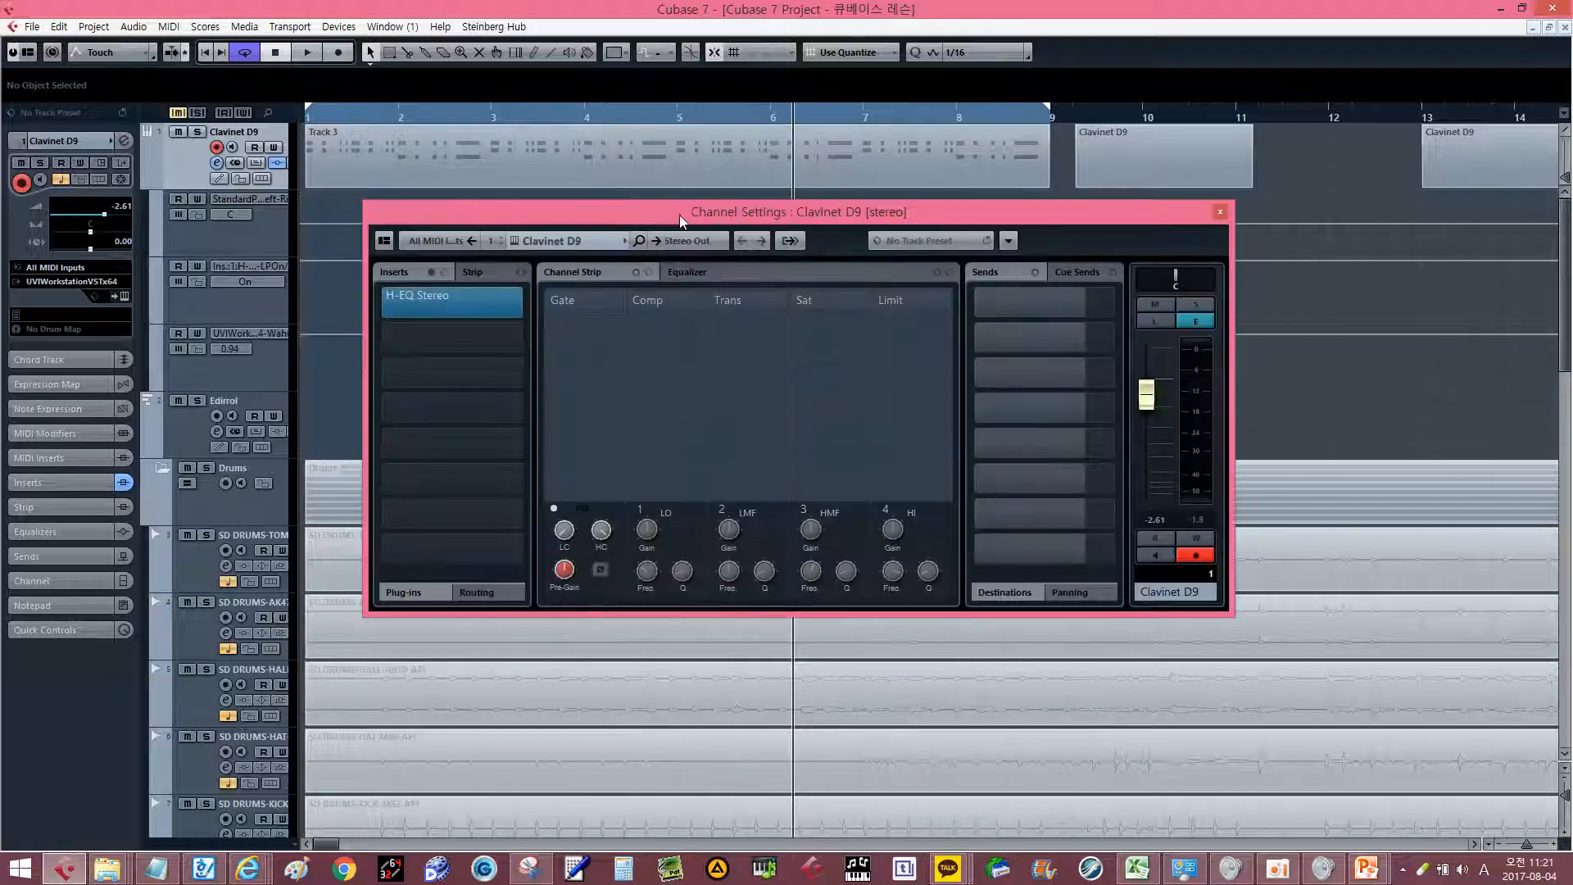
{"action": "key", "text": "Escape"}
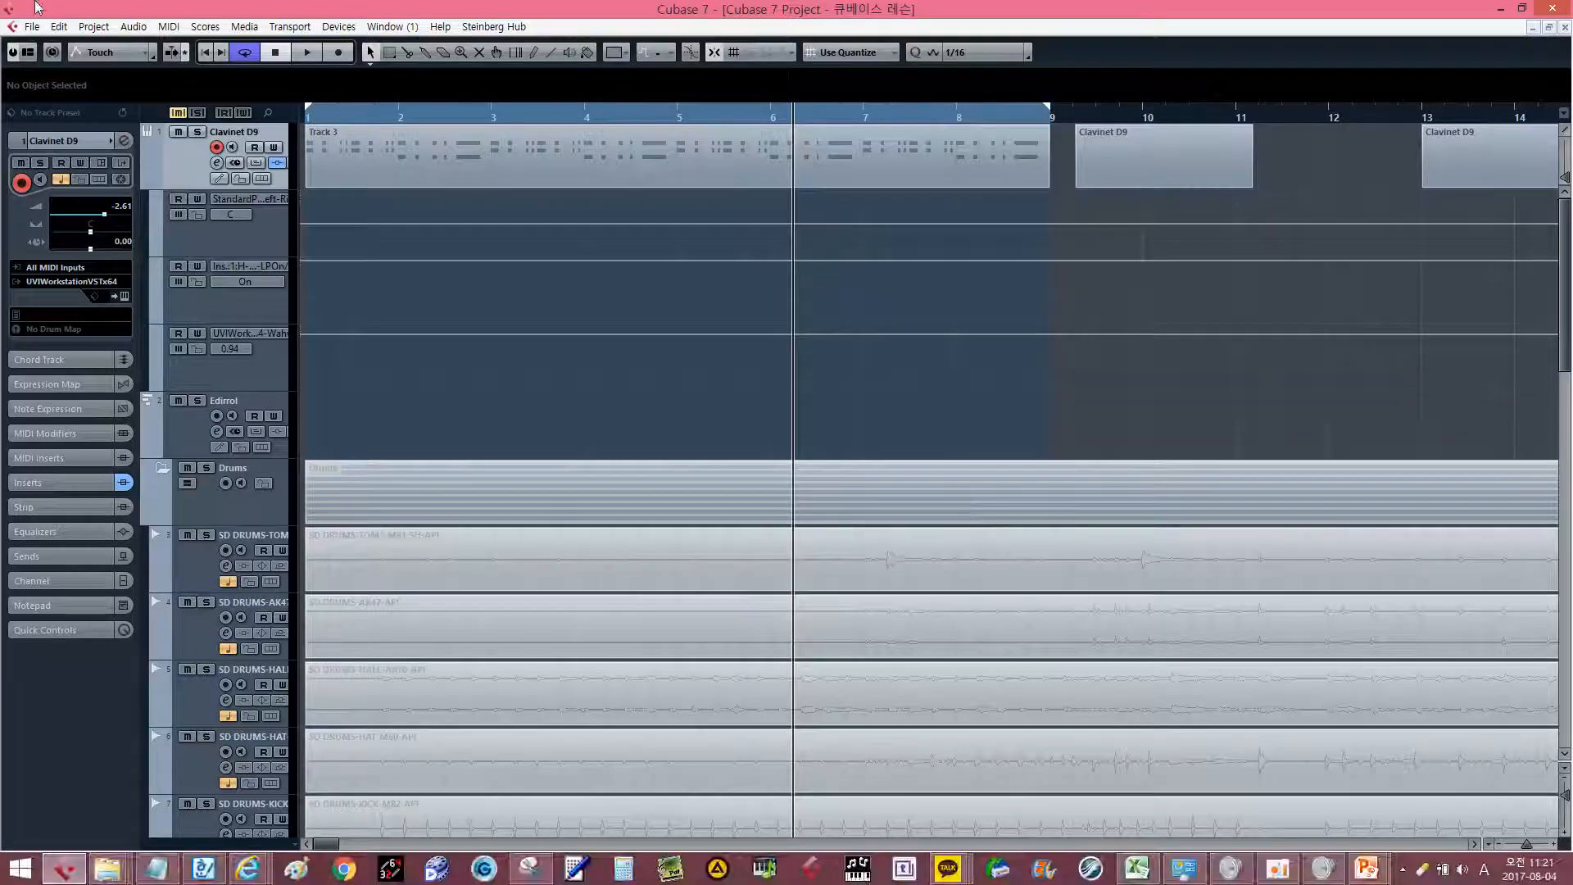
Check the key for Edit Channel Settings in Key Commands, then open and close Clavinet D9's UVIWorkstation instrument window.
{"action": "left_click", "coordinate": [32, 26]}
{"action": "left_click", "coordinate": [123, 393]}
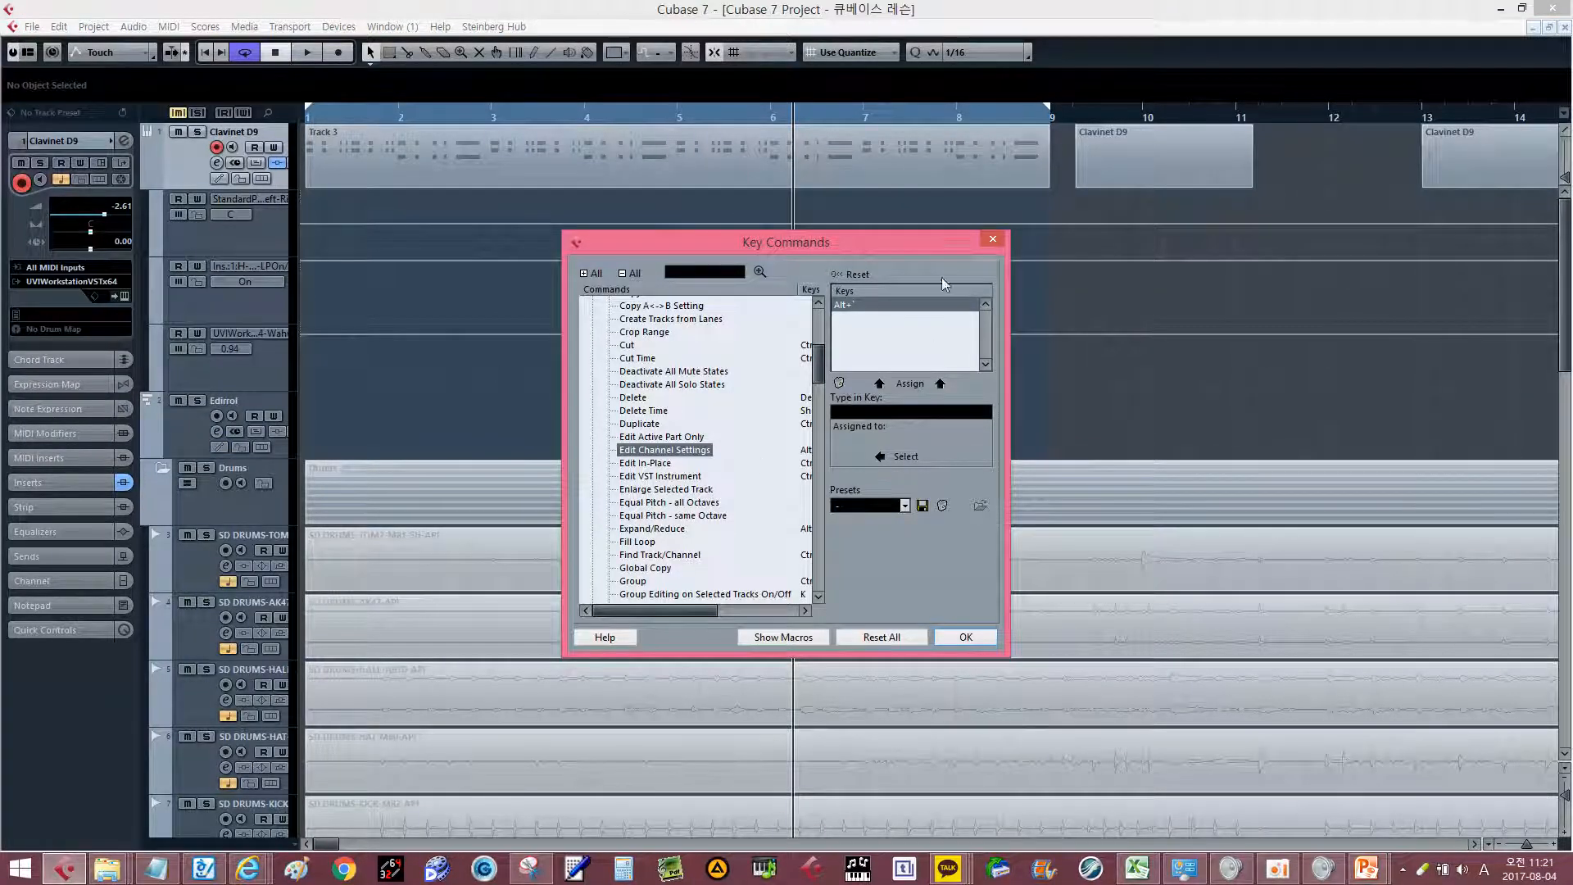
{"action": "left_click", "coordinate": [1002, 239]}
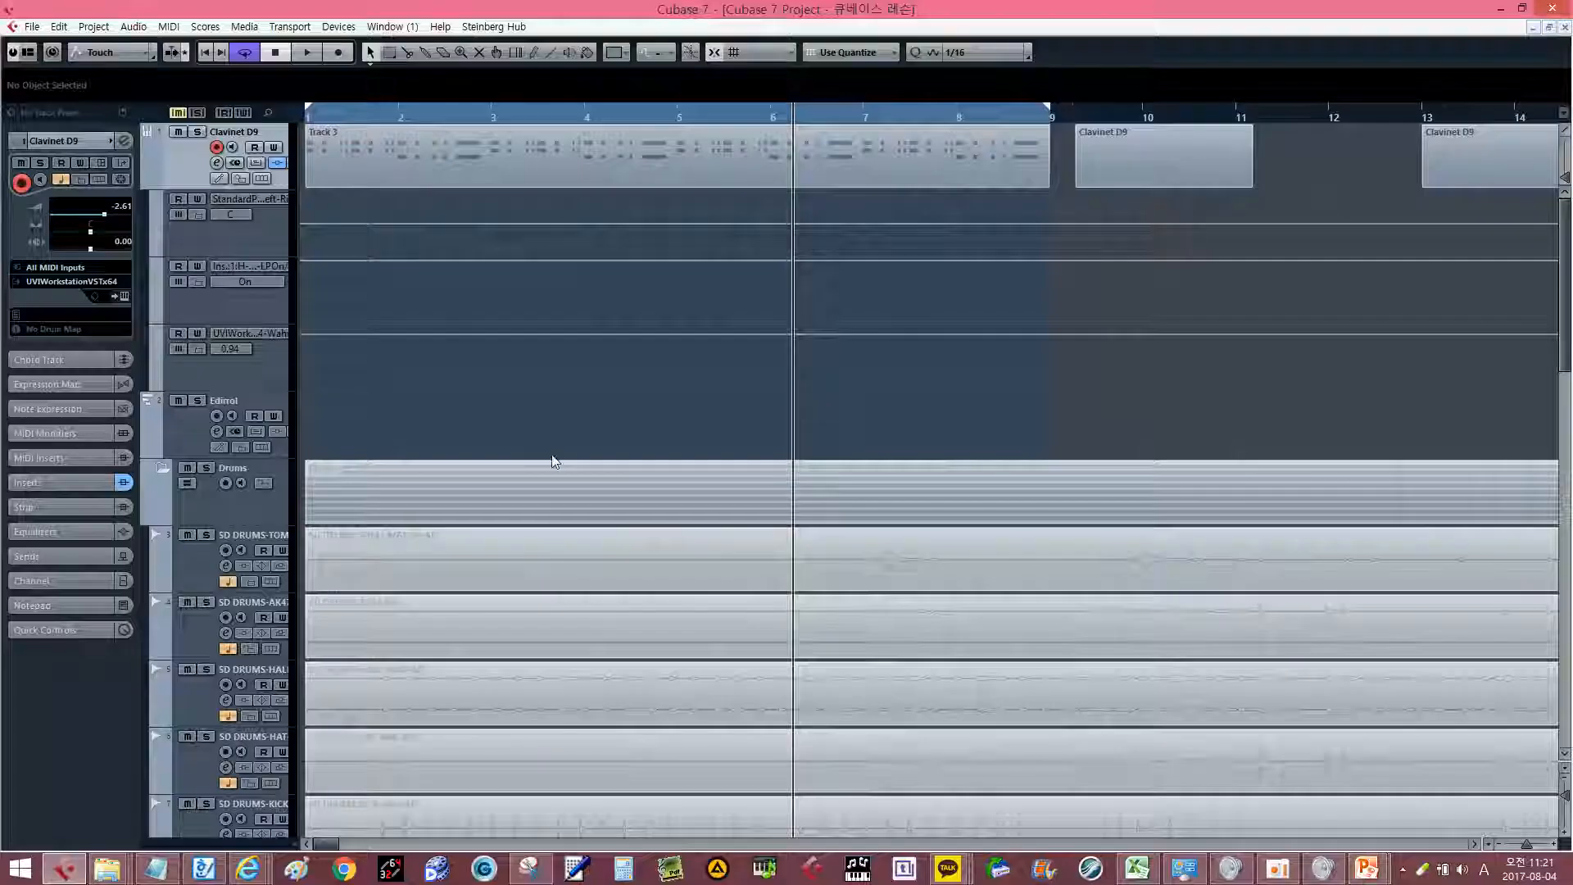
{"action": "left_click", "coordinate": [116, 295]}
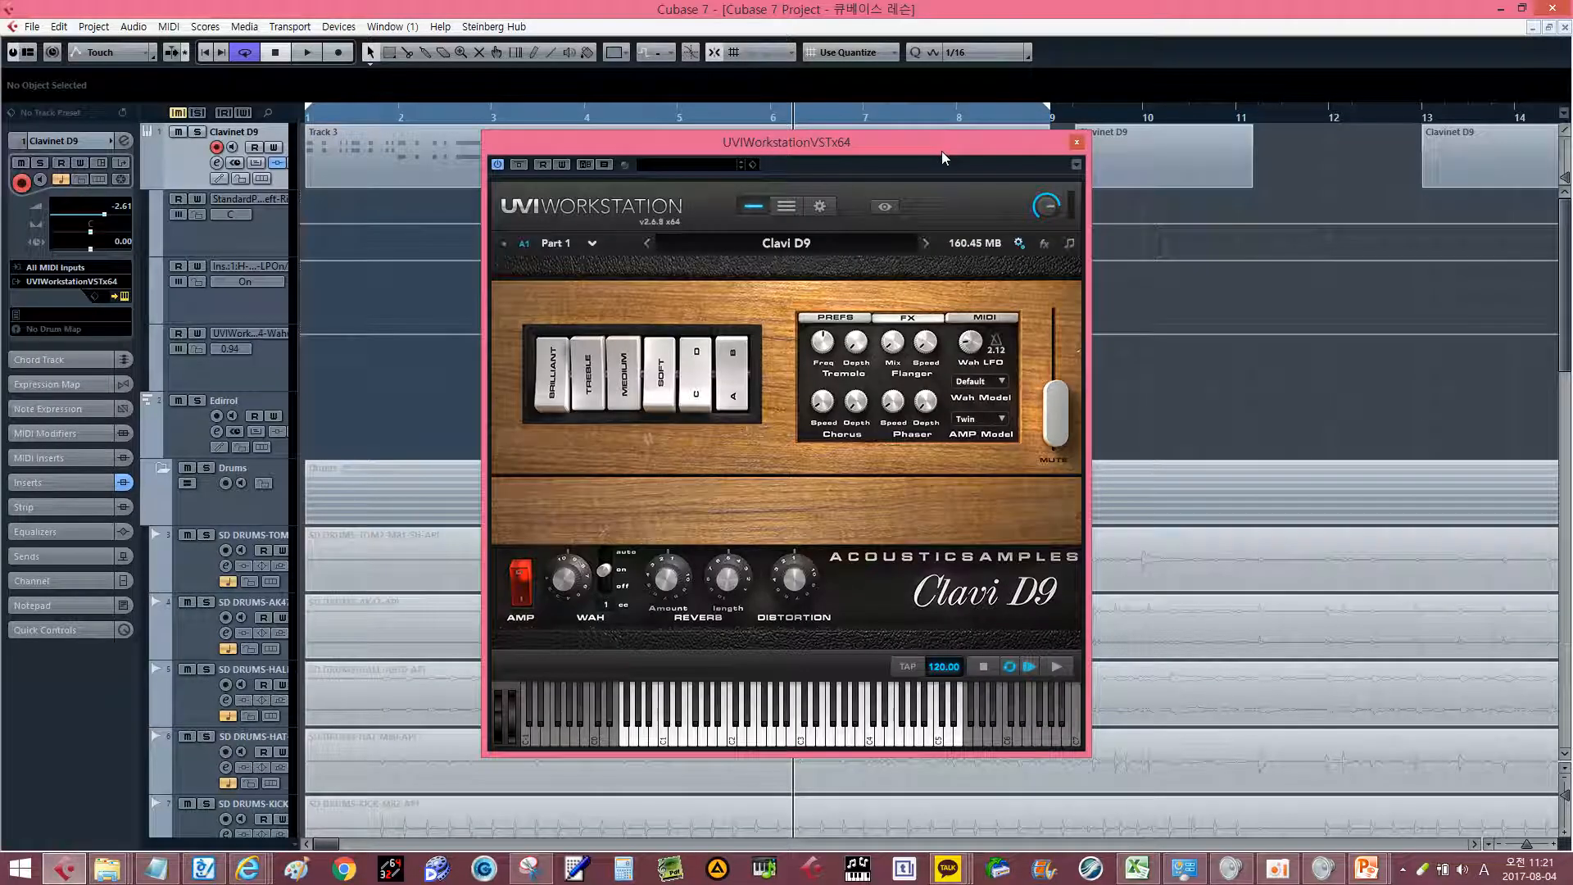
{"action": "left_click", "coordinate": [1075, 141]}
Open the Track 3 part in the Key Editor, select the F3 and D3 notes at bar 3, then deselect them and close the editor.
{"action": "double_click", "coordinate": [731, 150]}
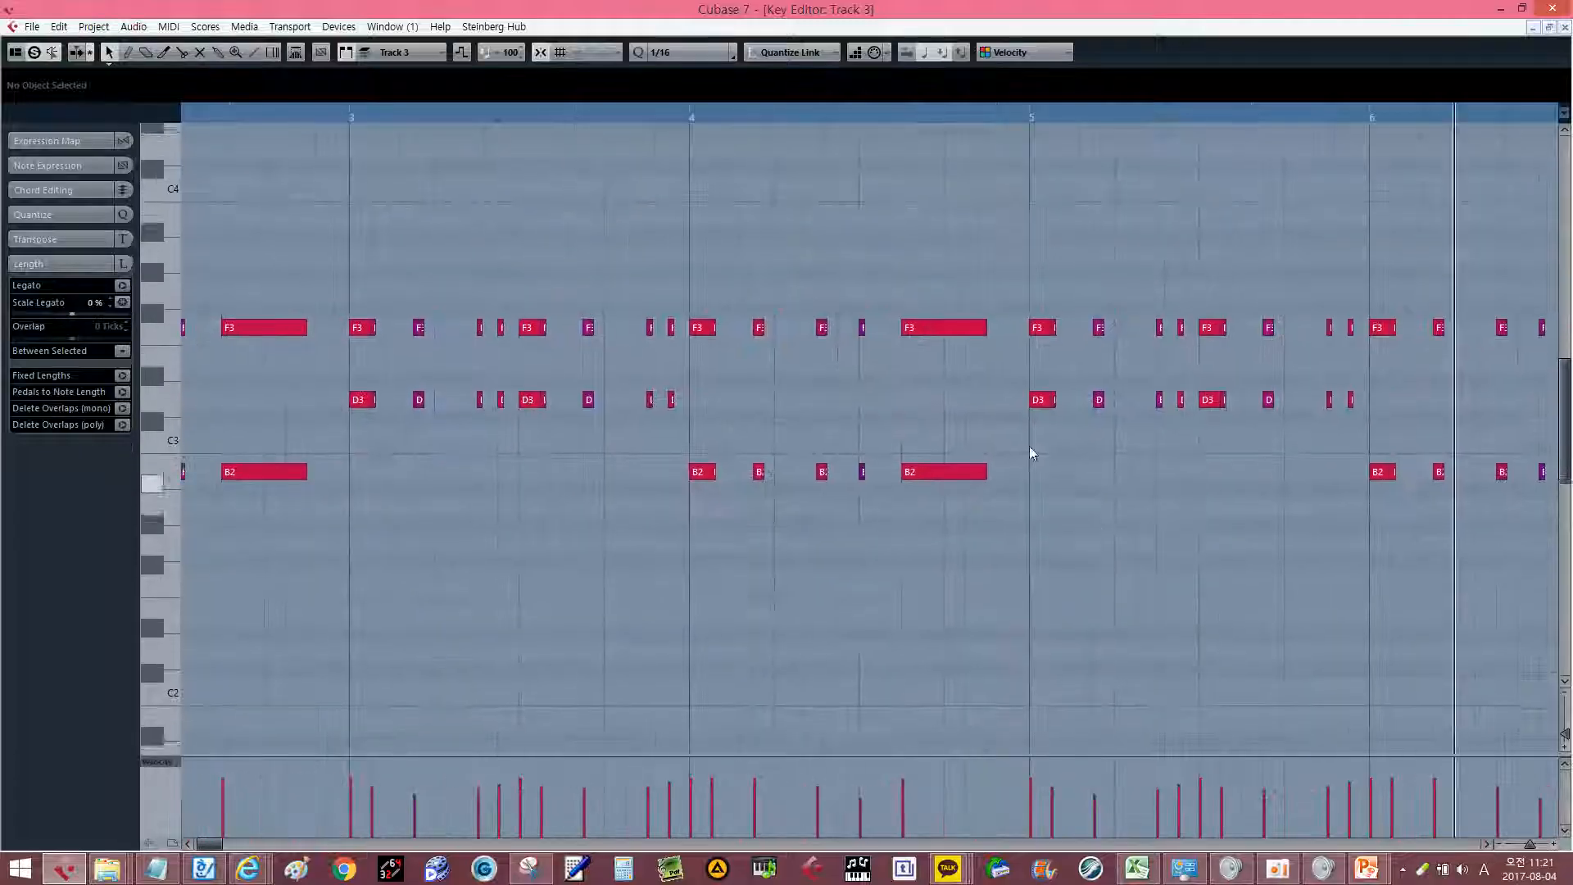
{"action": "scroll", "coordinate": [1029, 446], "scroll_direction": "left", "scroll_amount": 4}
{"action": "scroll", "coordinate": [1040, 418], "scroll_direction": "up", "scroll_amount": 1}
{"action": "left_click", "coordinate": [870, 395]}
{"action": "left_click", "coordinate": [863, 466], "text": "shift"}
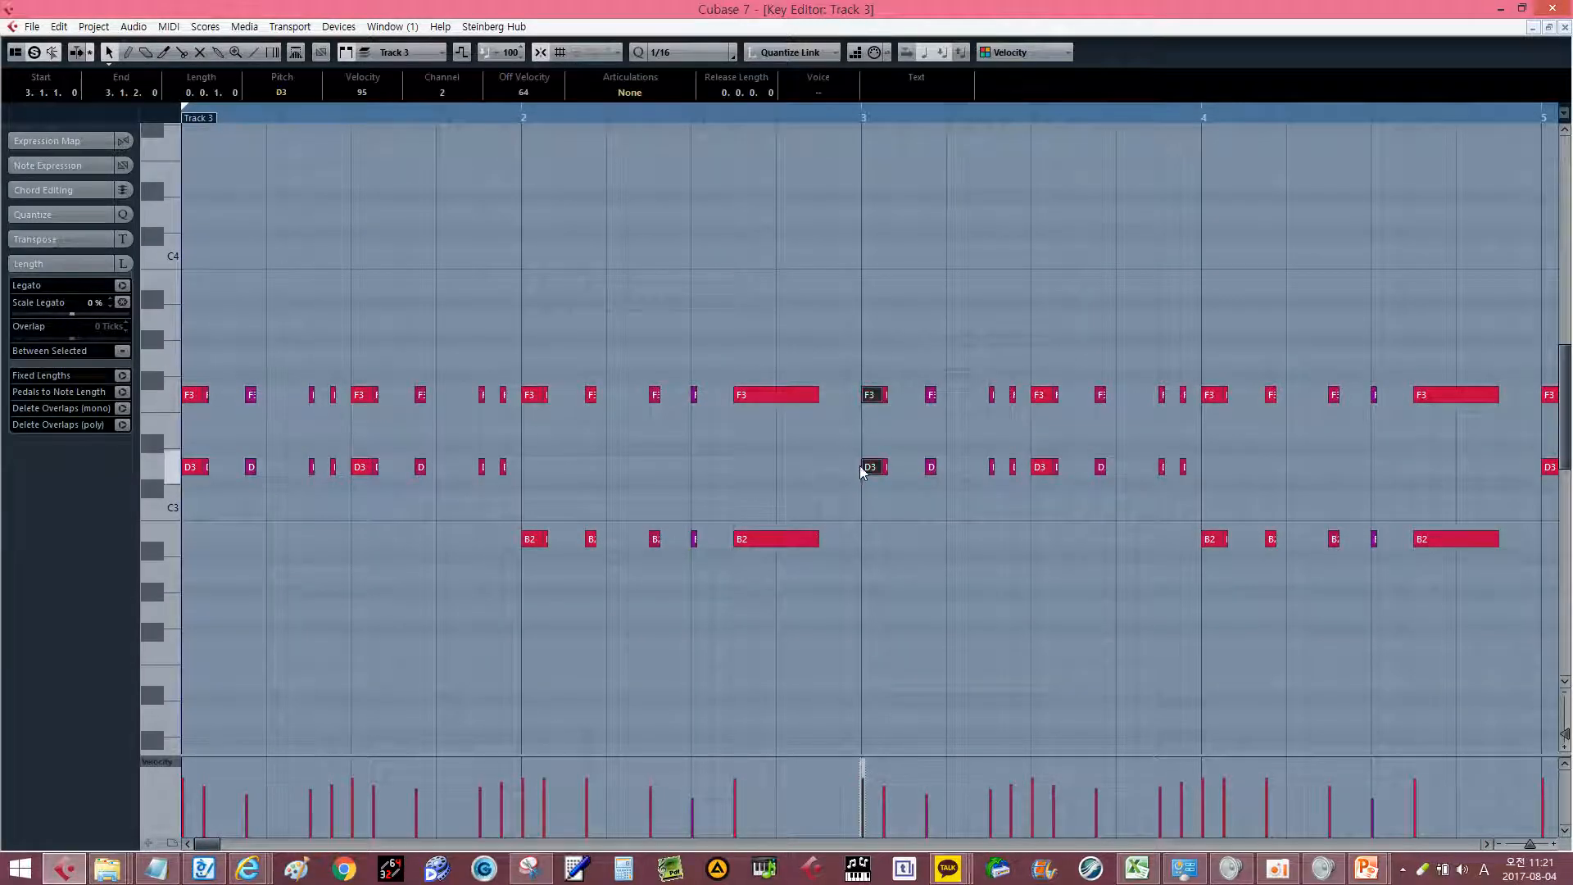
{"action": "left_click", "coordinate": [865, 467]}
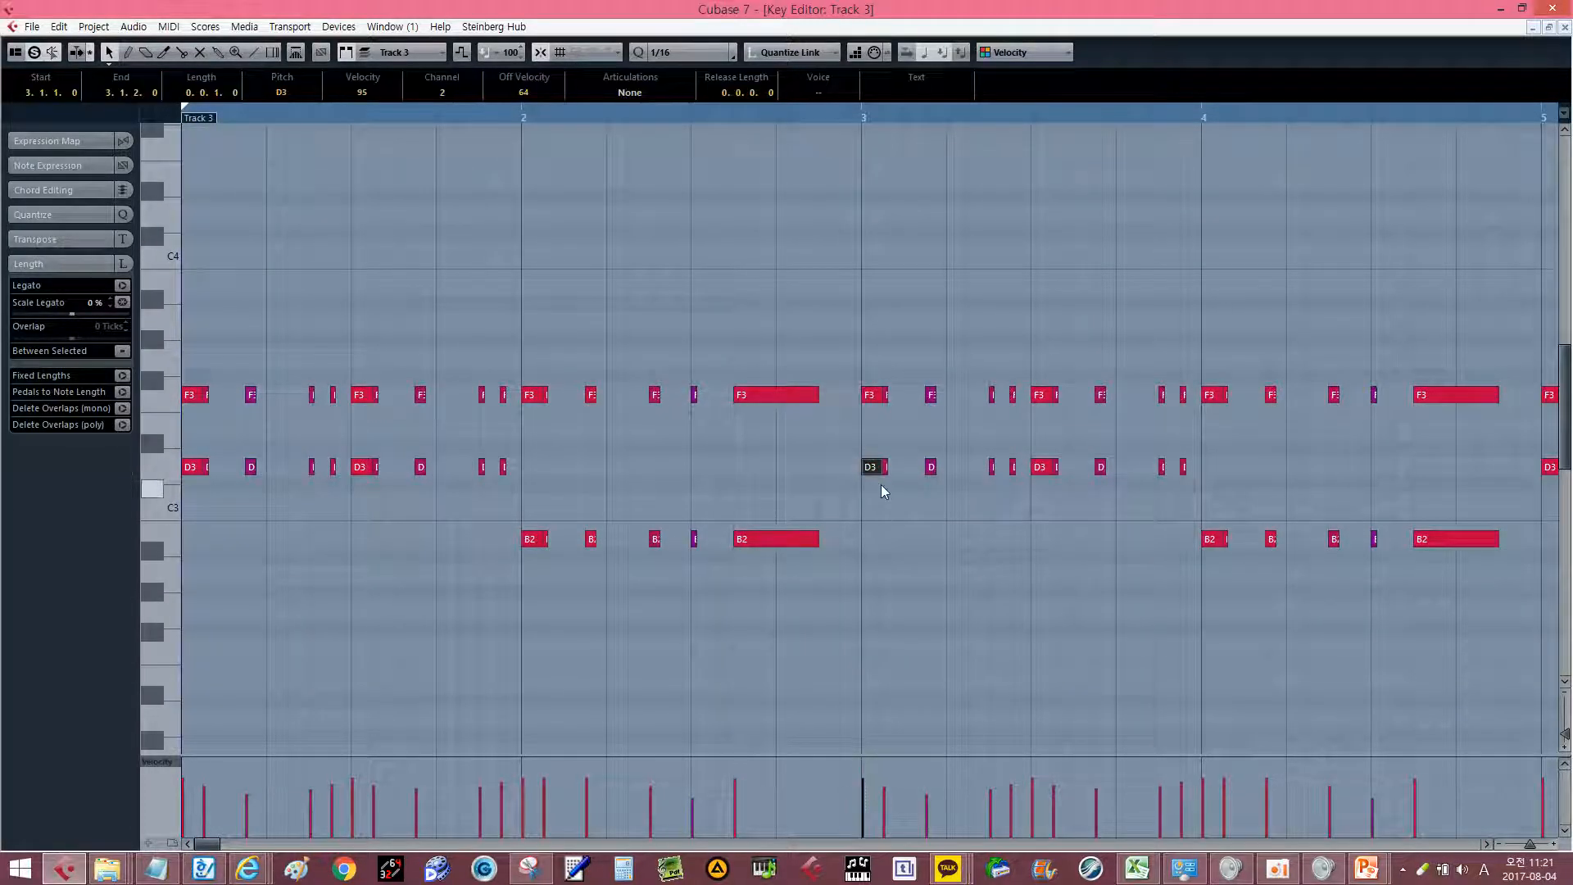
{"action": "left_click", "coordinate": [928, 539]}
{"action": "key", "text": "Return"}
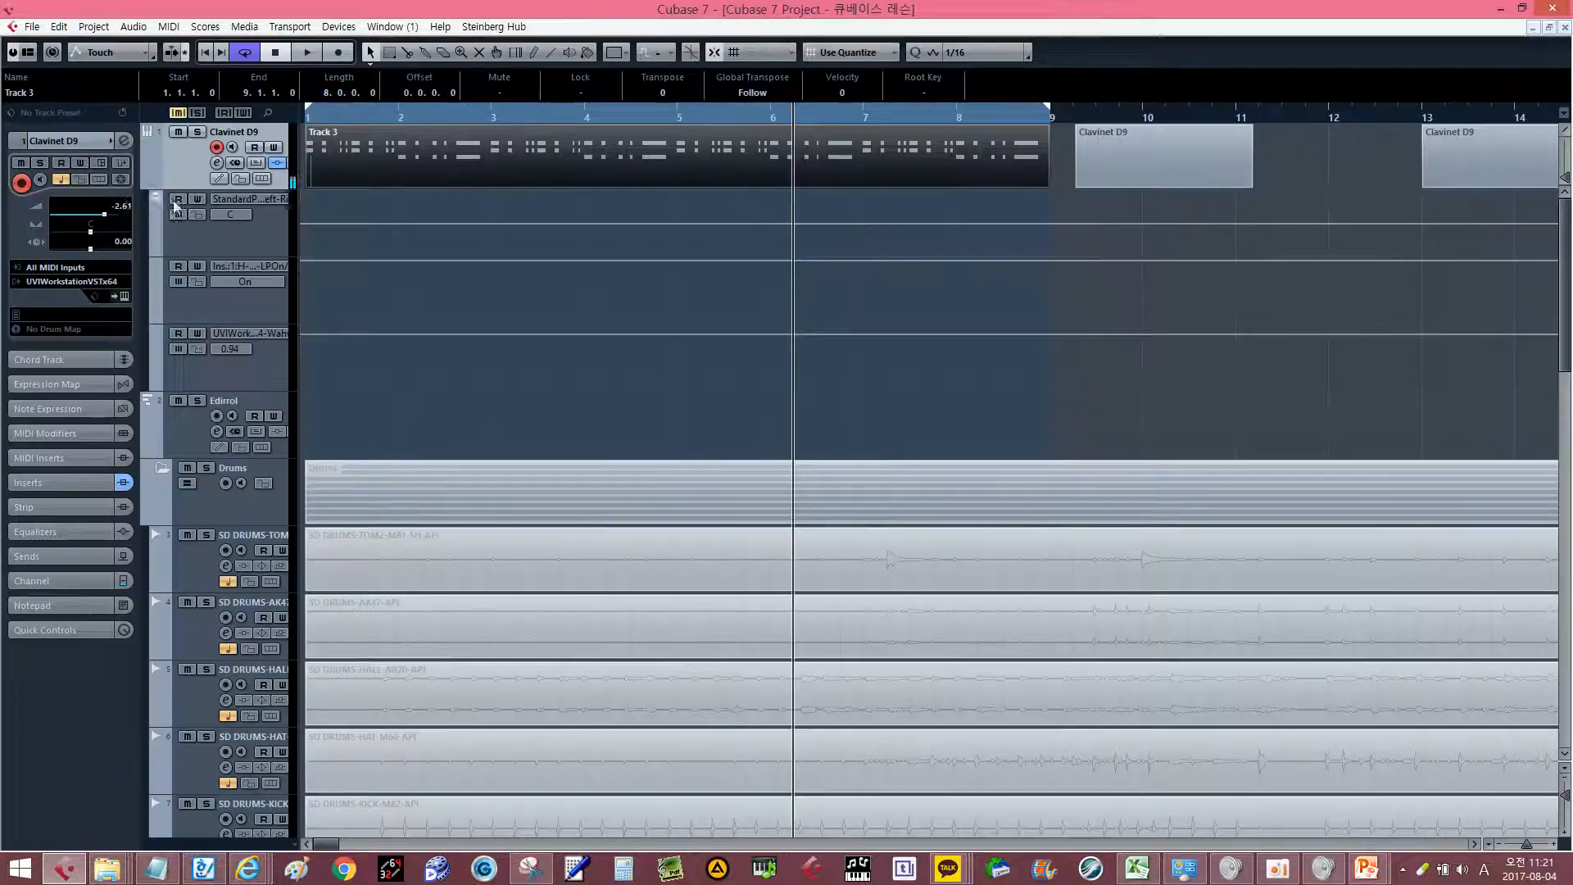
Reopen the Track 3 part in the Key Editor, show and close its UVIWorkstation instrument window, and return to the project.
{"action": "double_click", "coordinate": [544, 140]}
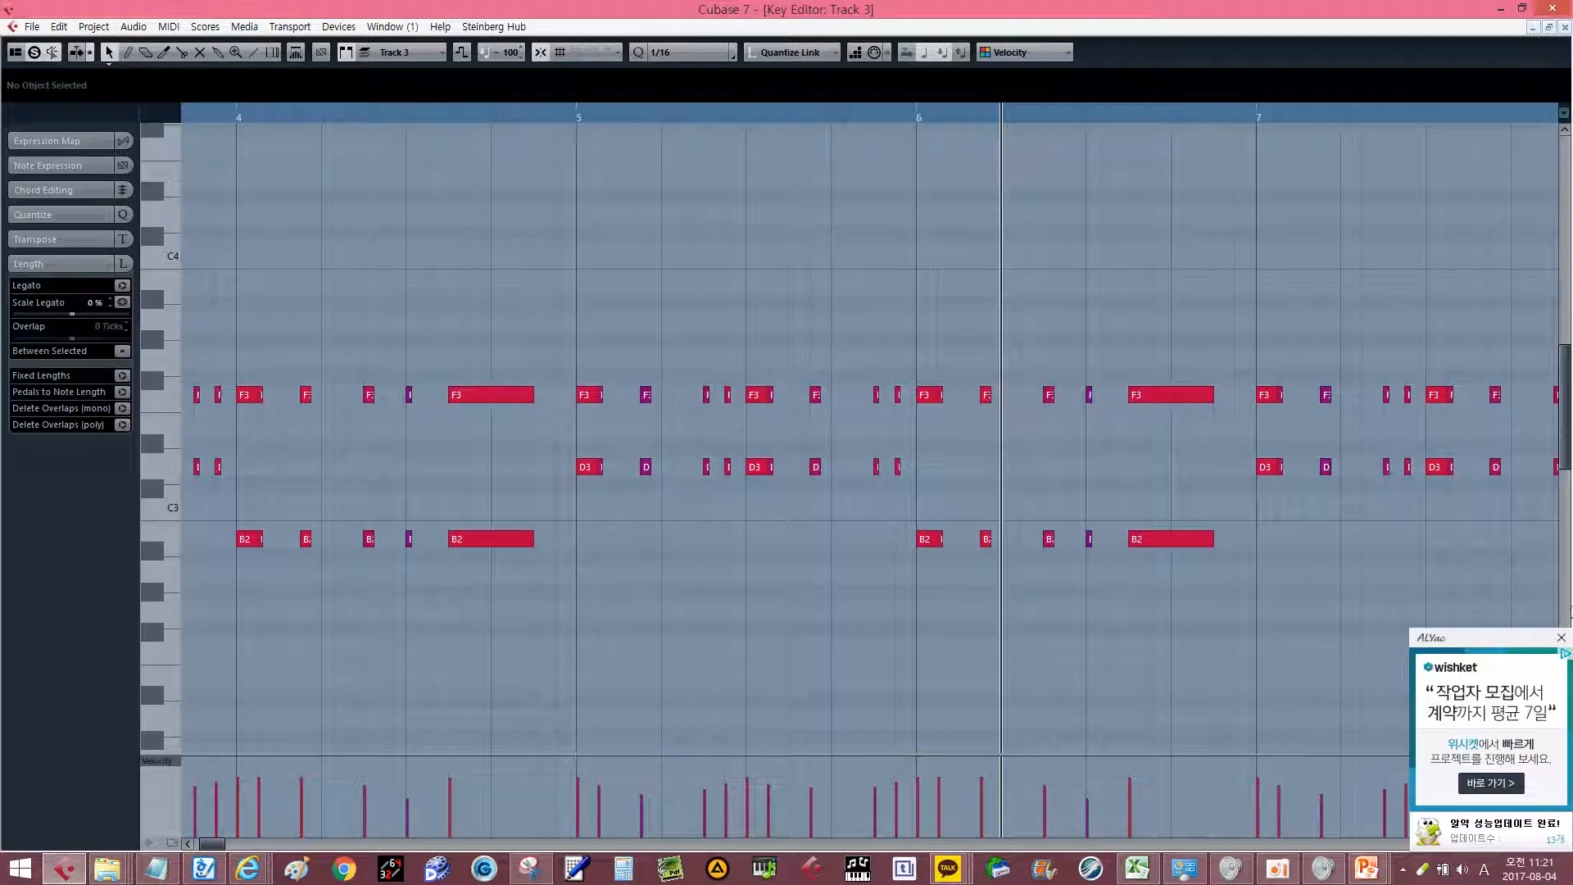
{"action": "left_click", "coordinate": [1562, 638]}
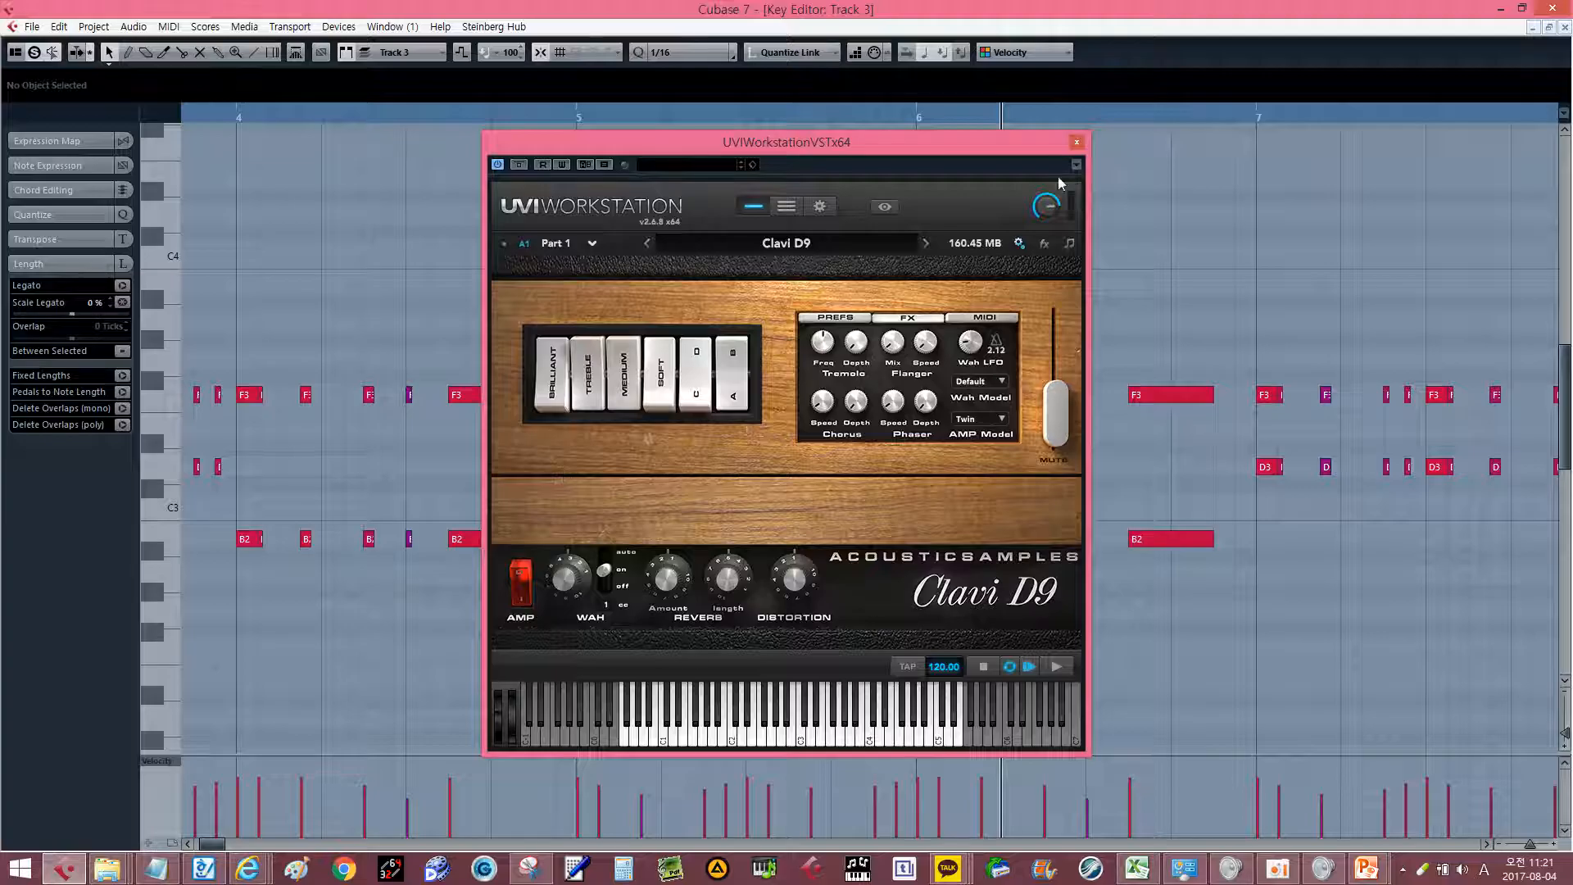
{"action": "left_click", "coordinate": [1075, 142]}
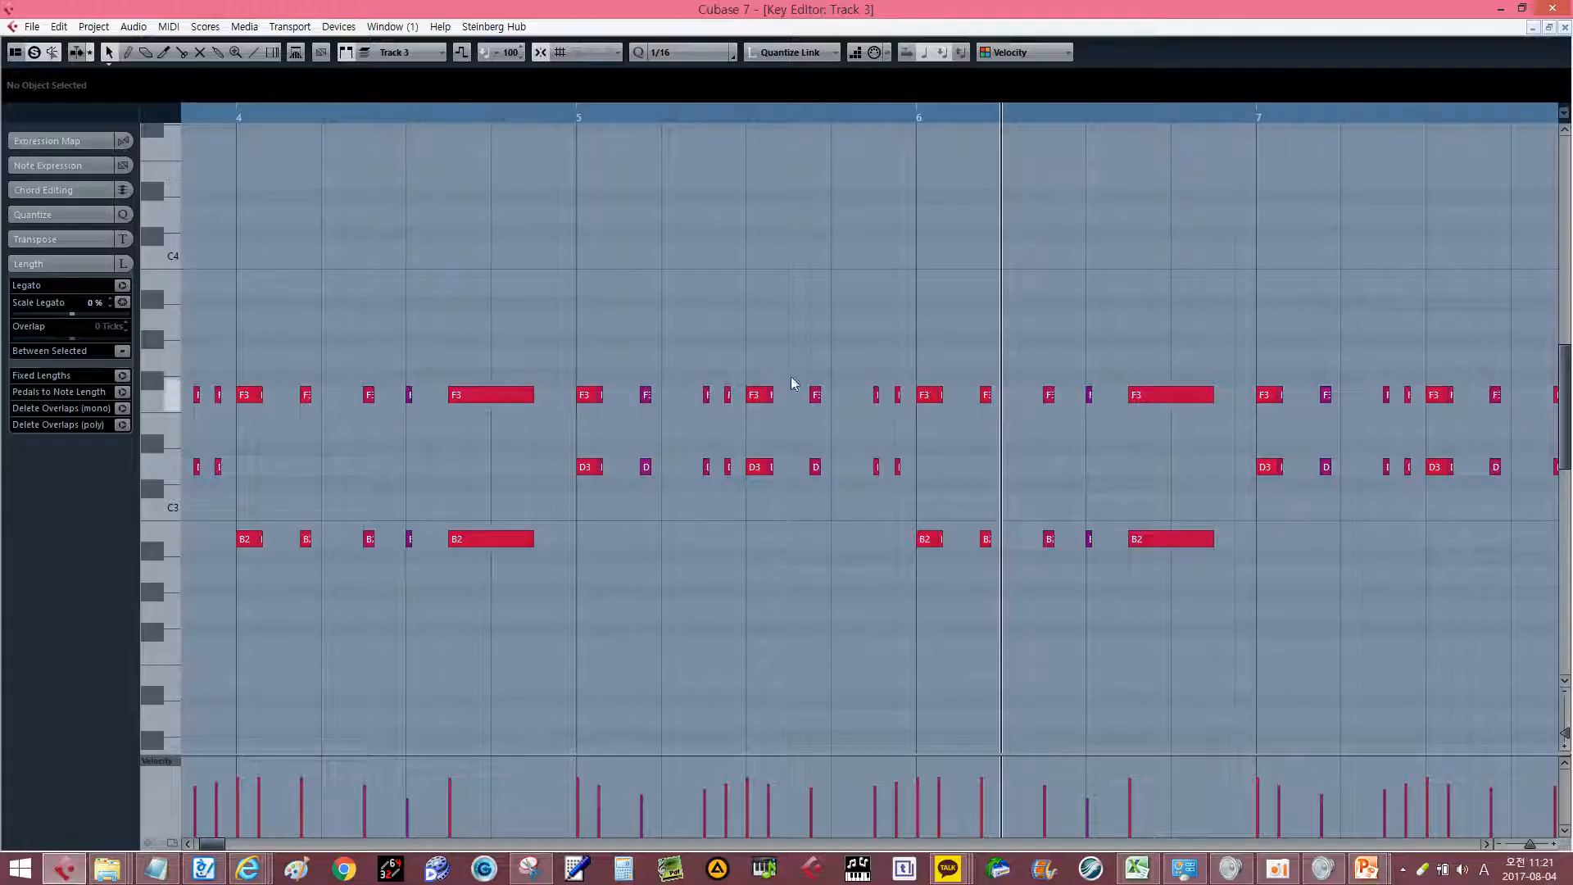
{"action": "key", "text": "ctrl+w"}
{"action": "left_click", "coordinate": [947, 340]}
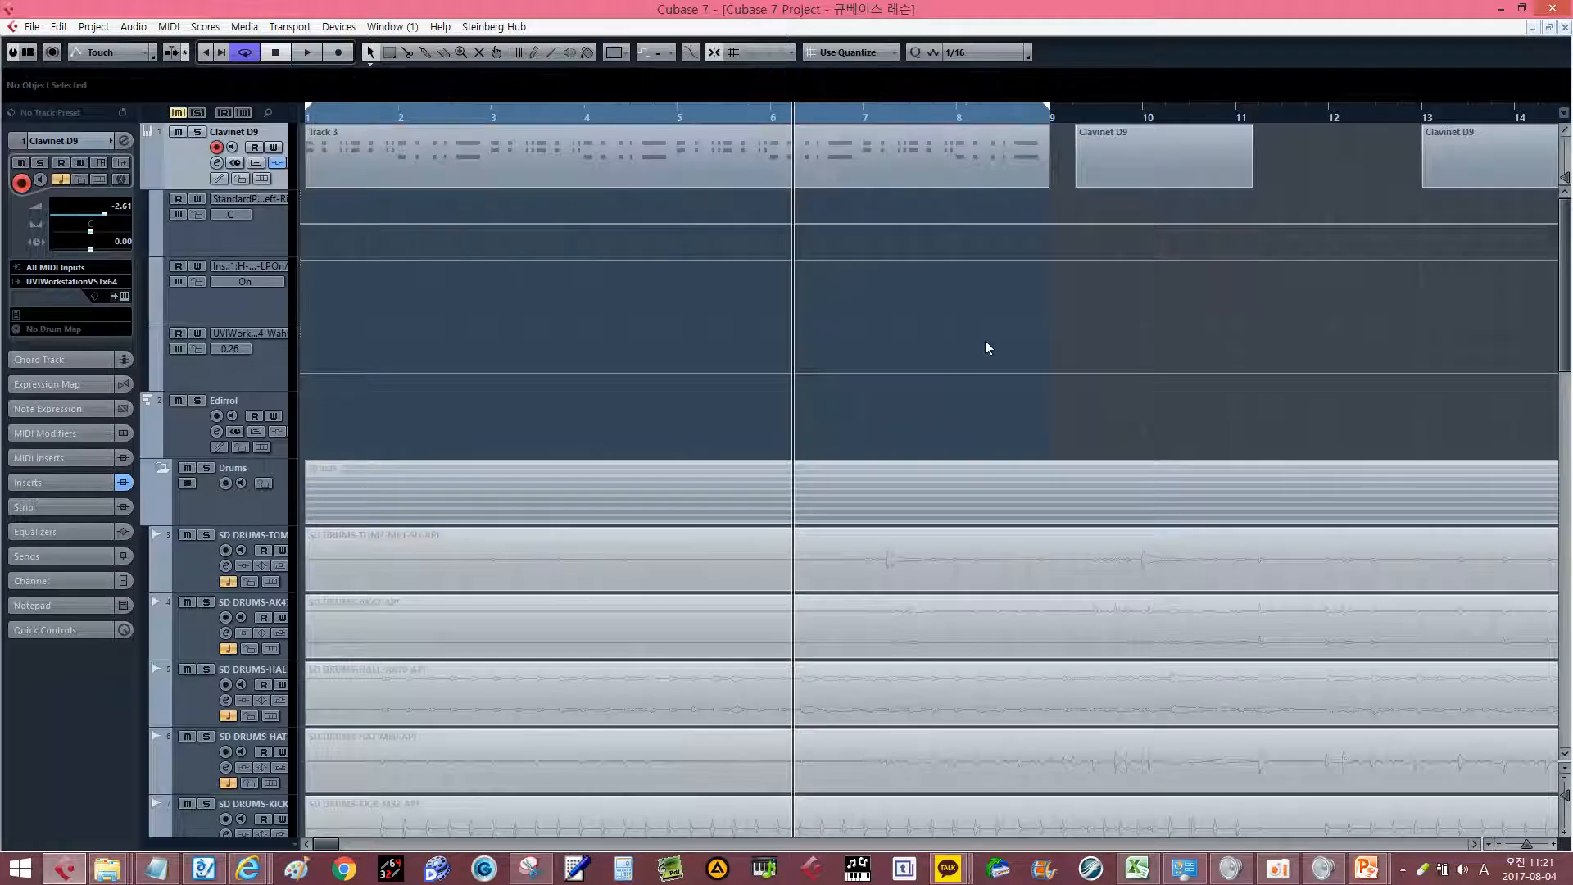
Open the Export Audio Mixdown dialog twice and close it each time without exporting.
{"action": "key", "text": "ctrl+shift+e"}
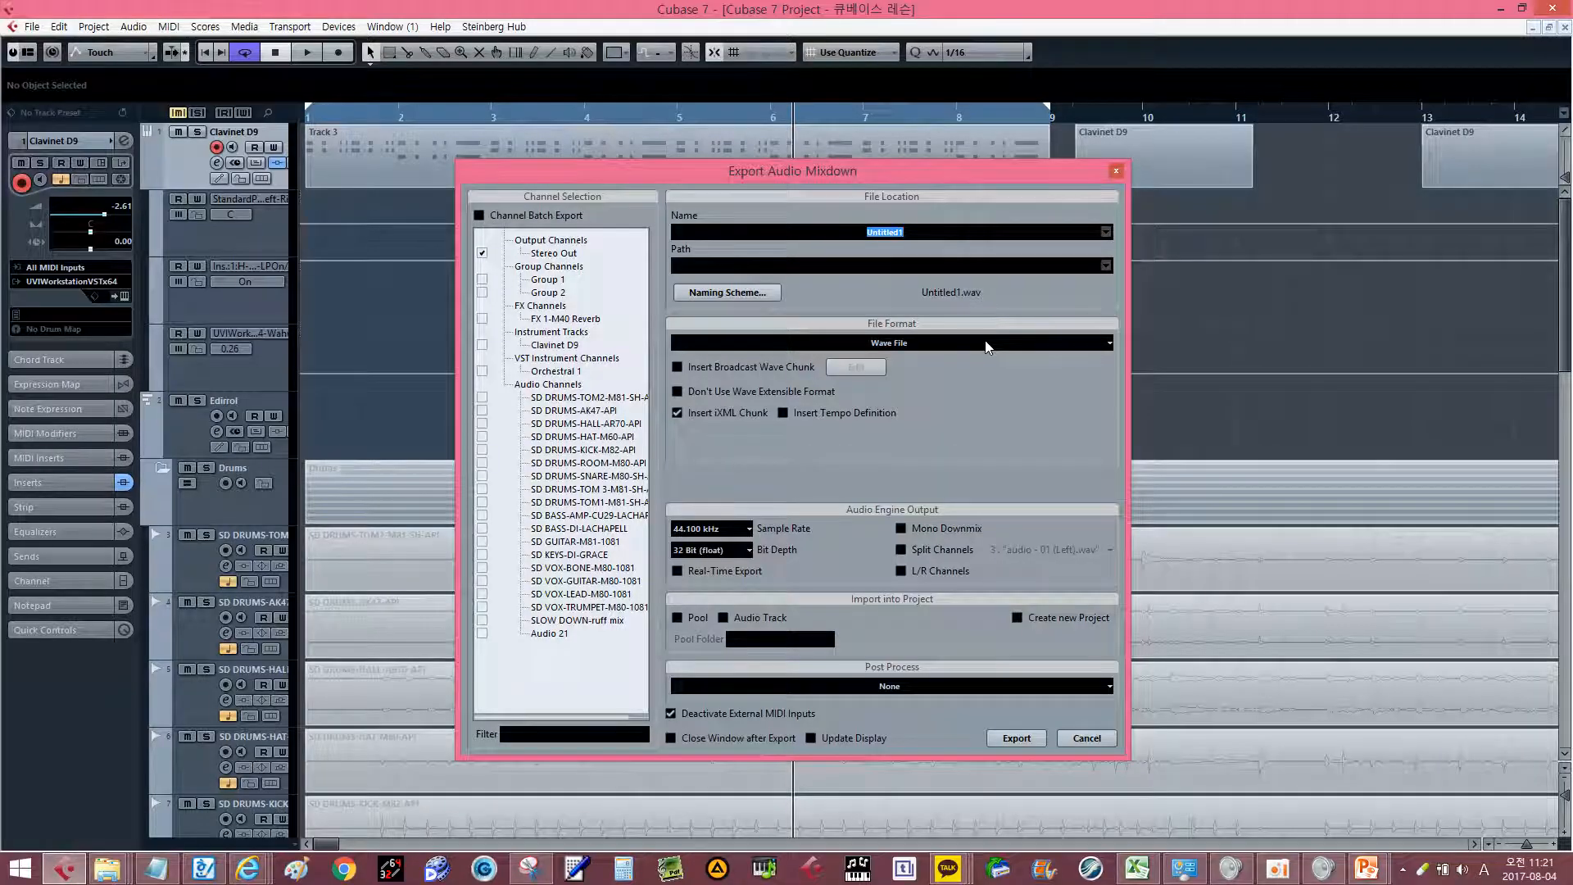
{"action": "left_click", "coordinate": [997, 404]}
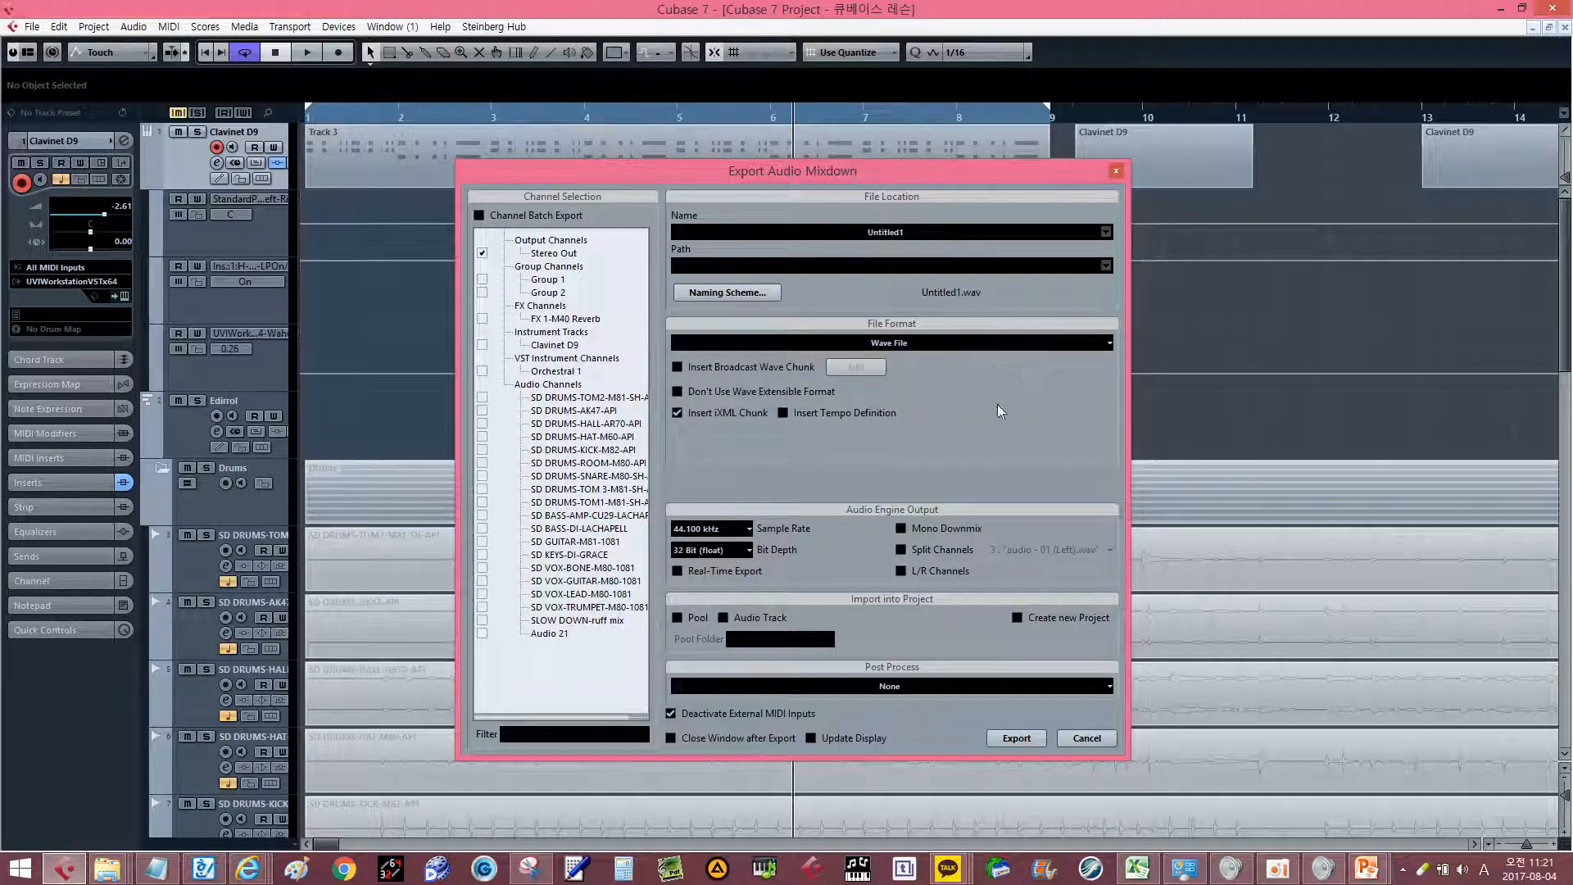
{"action": "left_click", "coordinate": [1115, 171]}
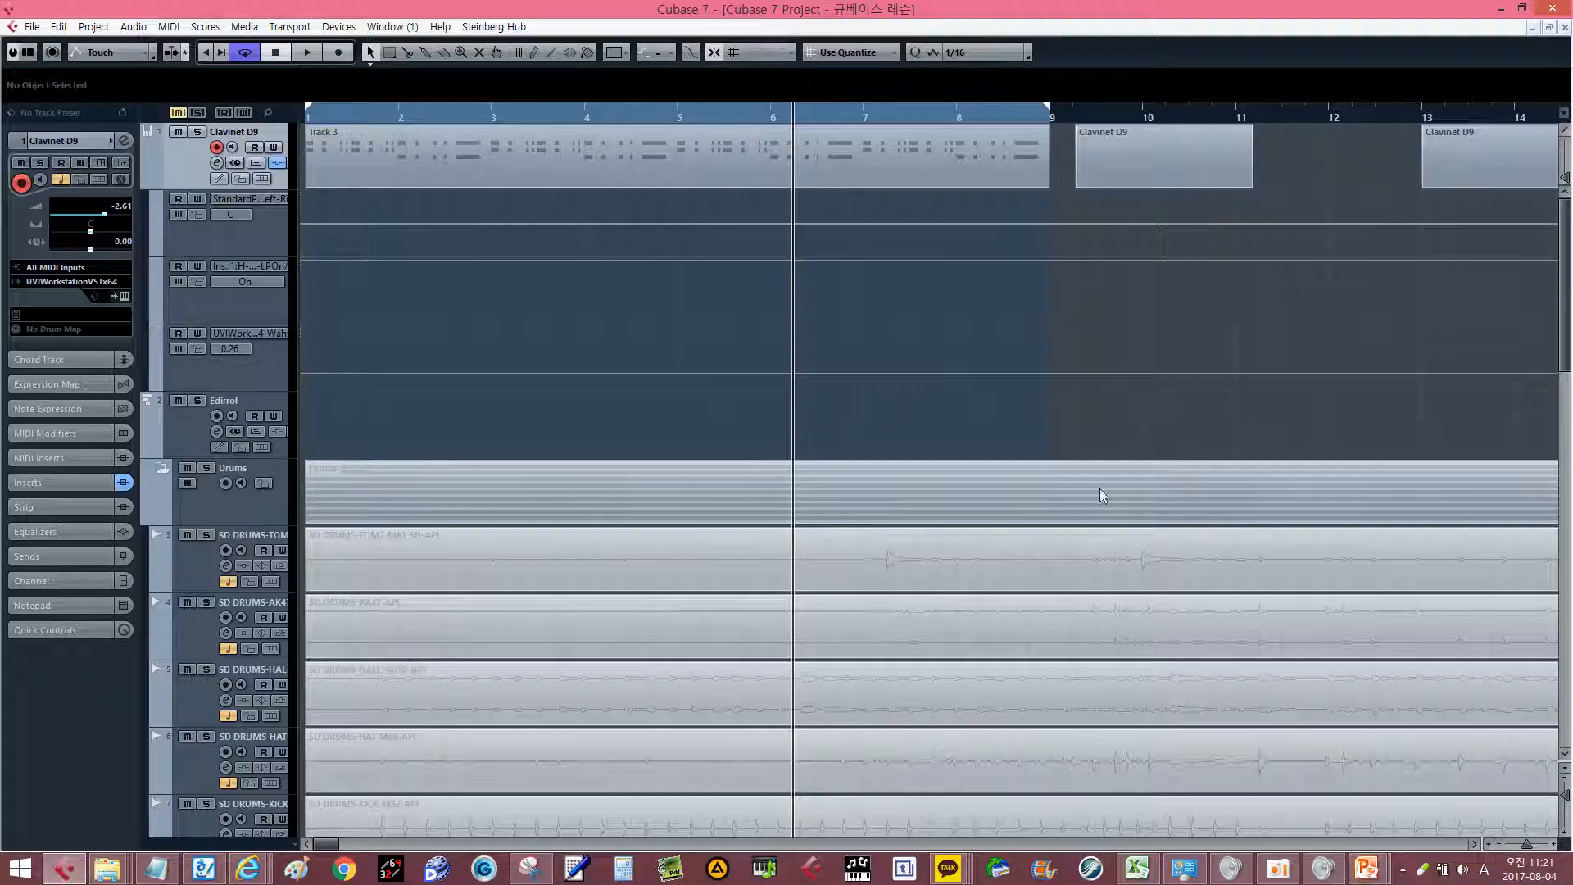
{"action": "key", "text": "ctrl+shift+e"}
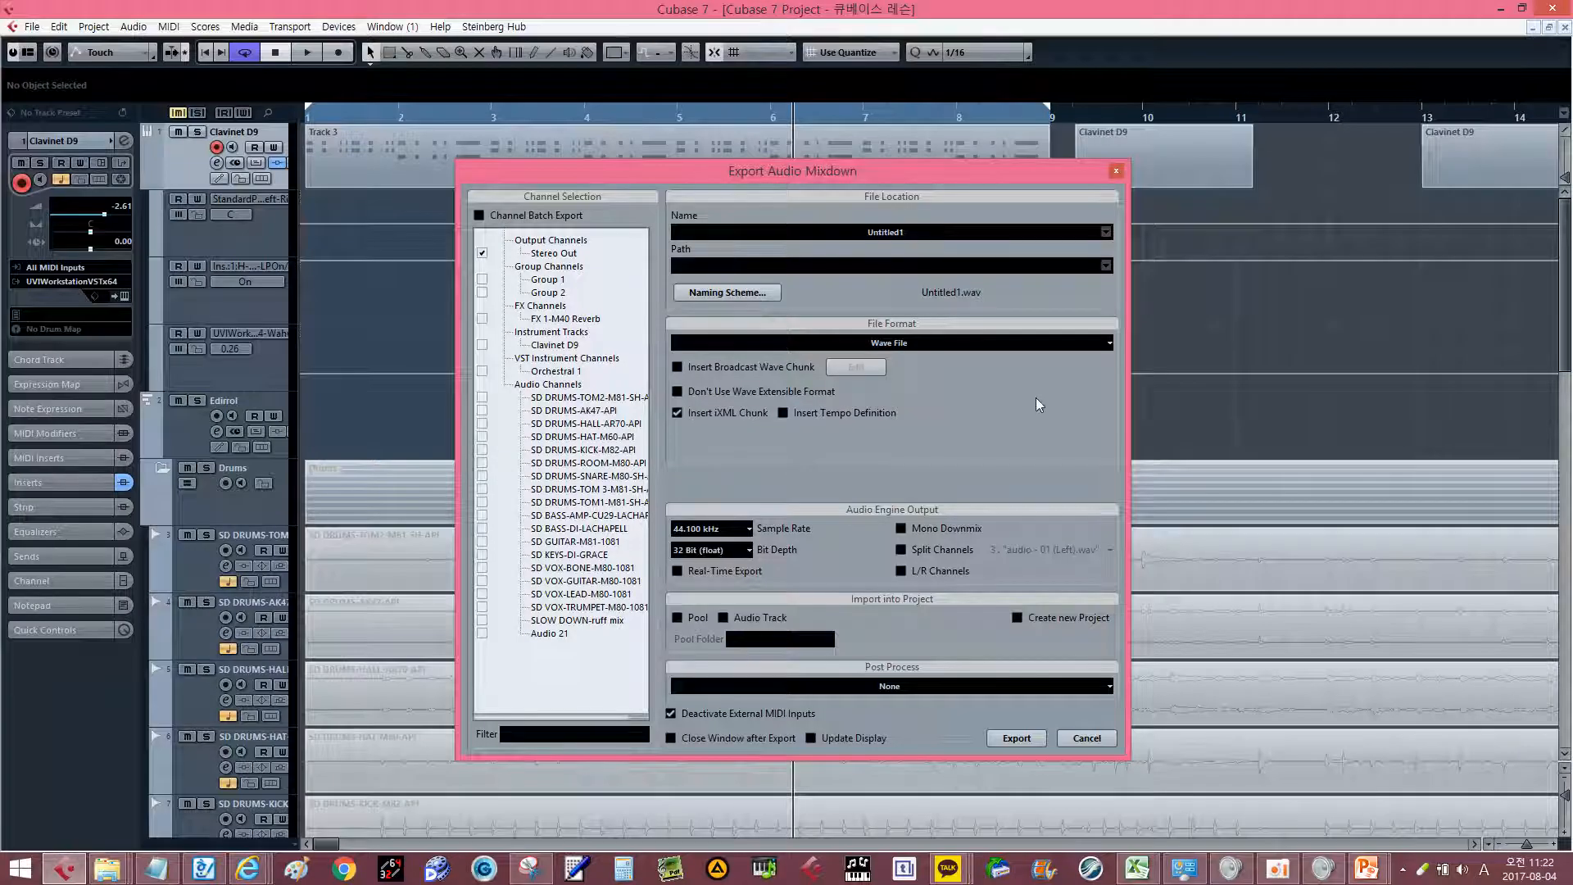
{"action": "key", "text": "Escape"}
Call up the new-project prompt twice and dismiss it each time, reviewing the available Import commands in between.
{"action": "key", "text": "ctrl+n"}
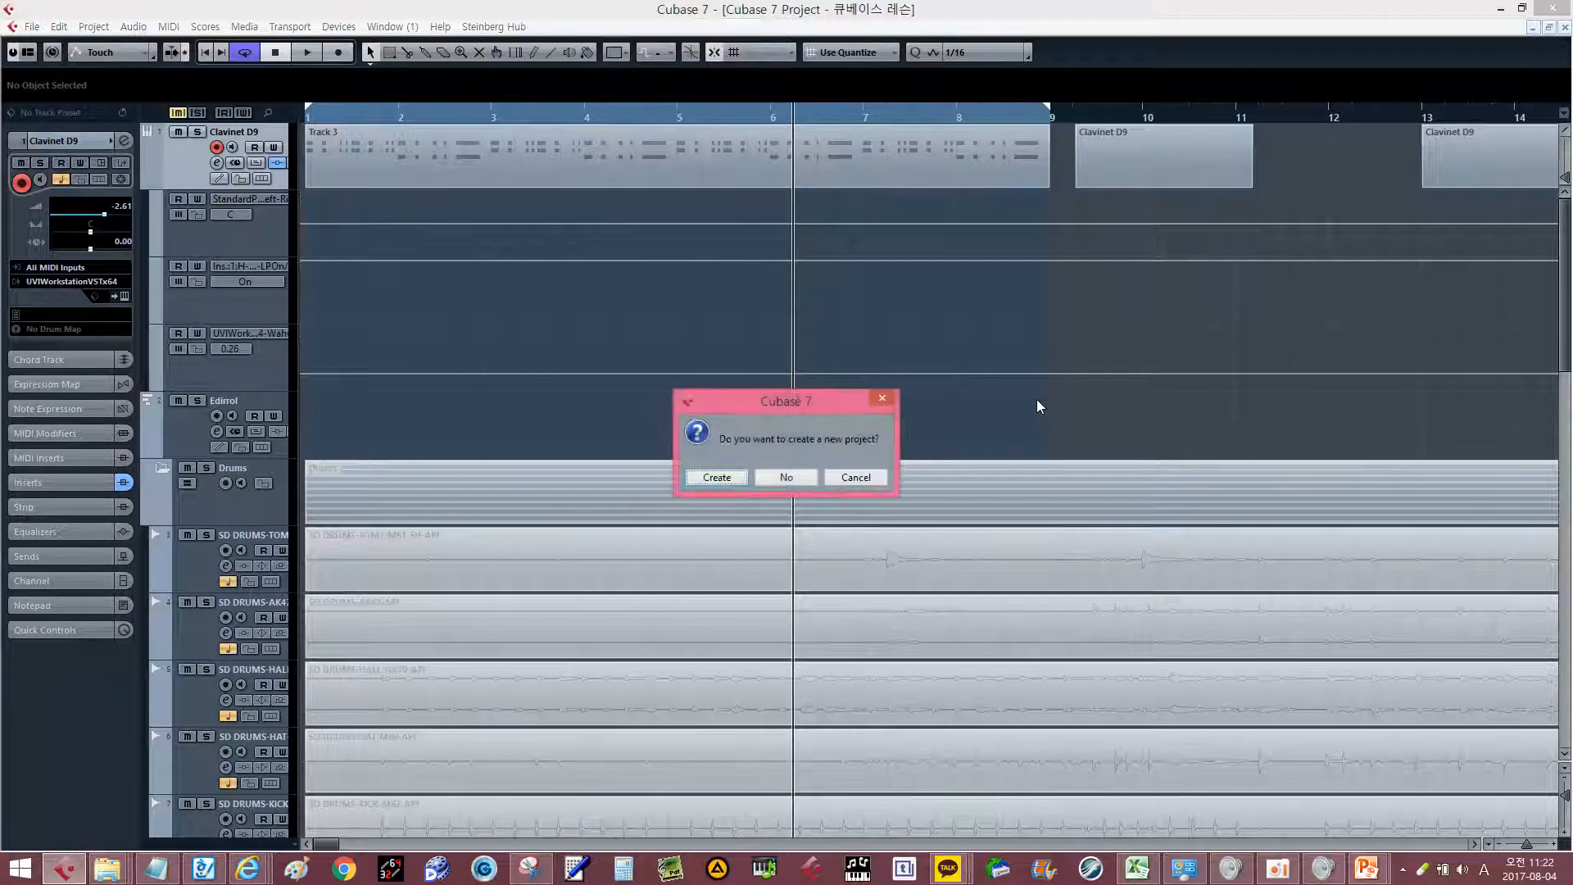
{"action": "left_click", "coordinate": [815, 482]}
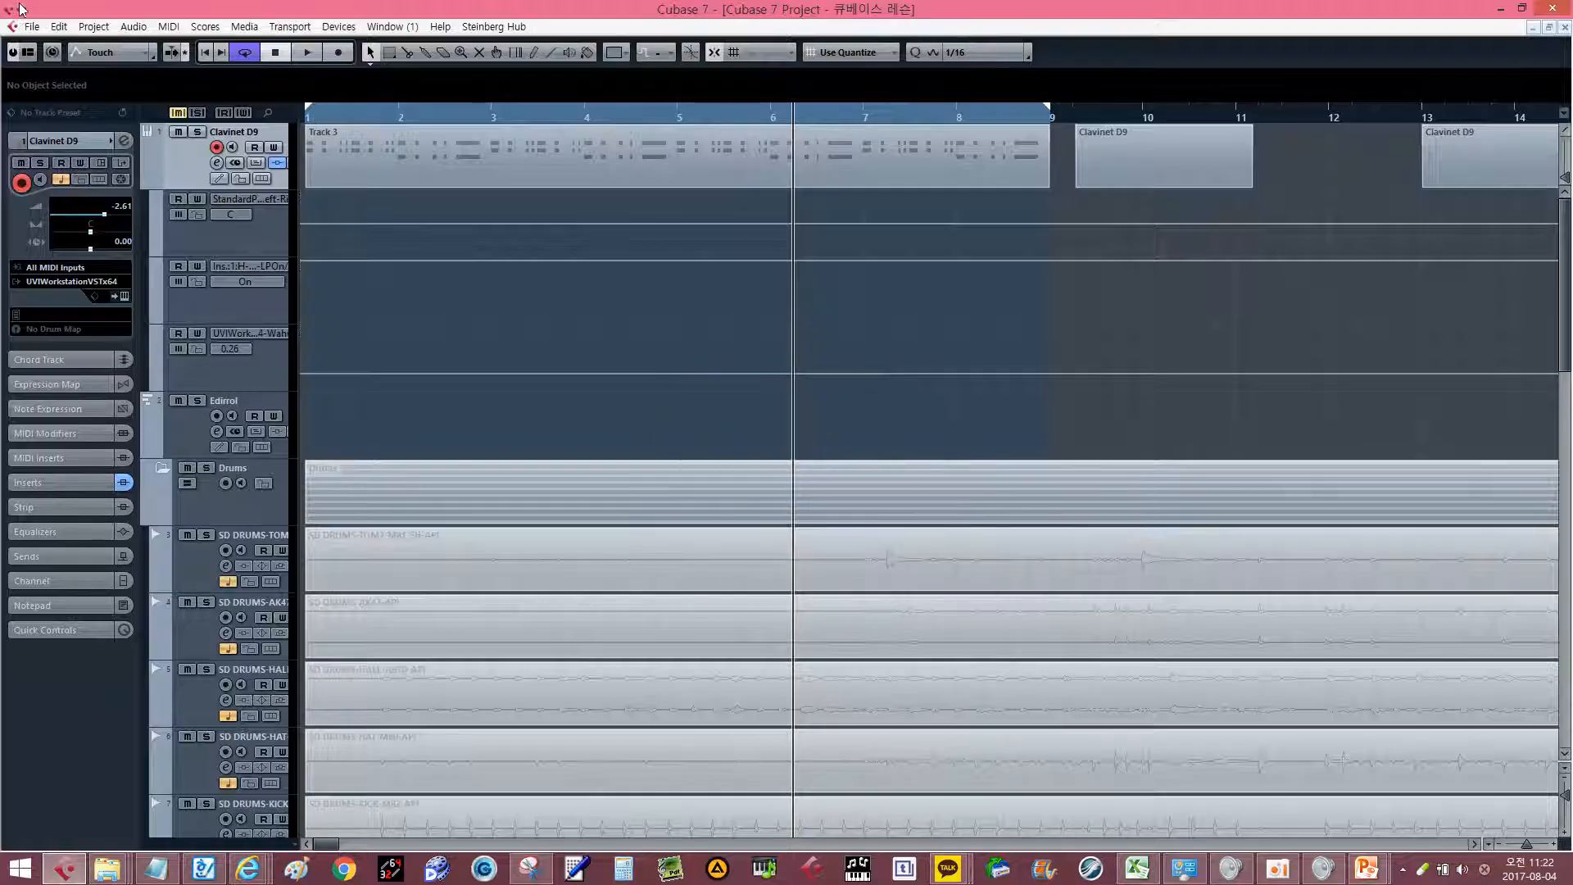
{"action": "left_click", "coordinate": [32, 26]}
{"action": "mouse_move", "coordinate": [135, 300]}
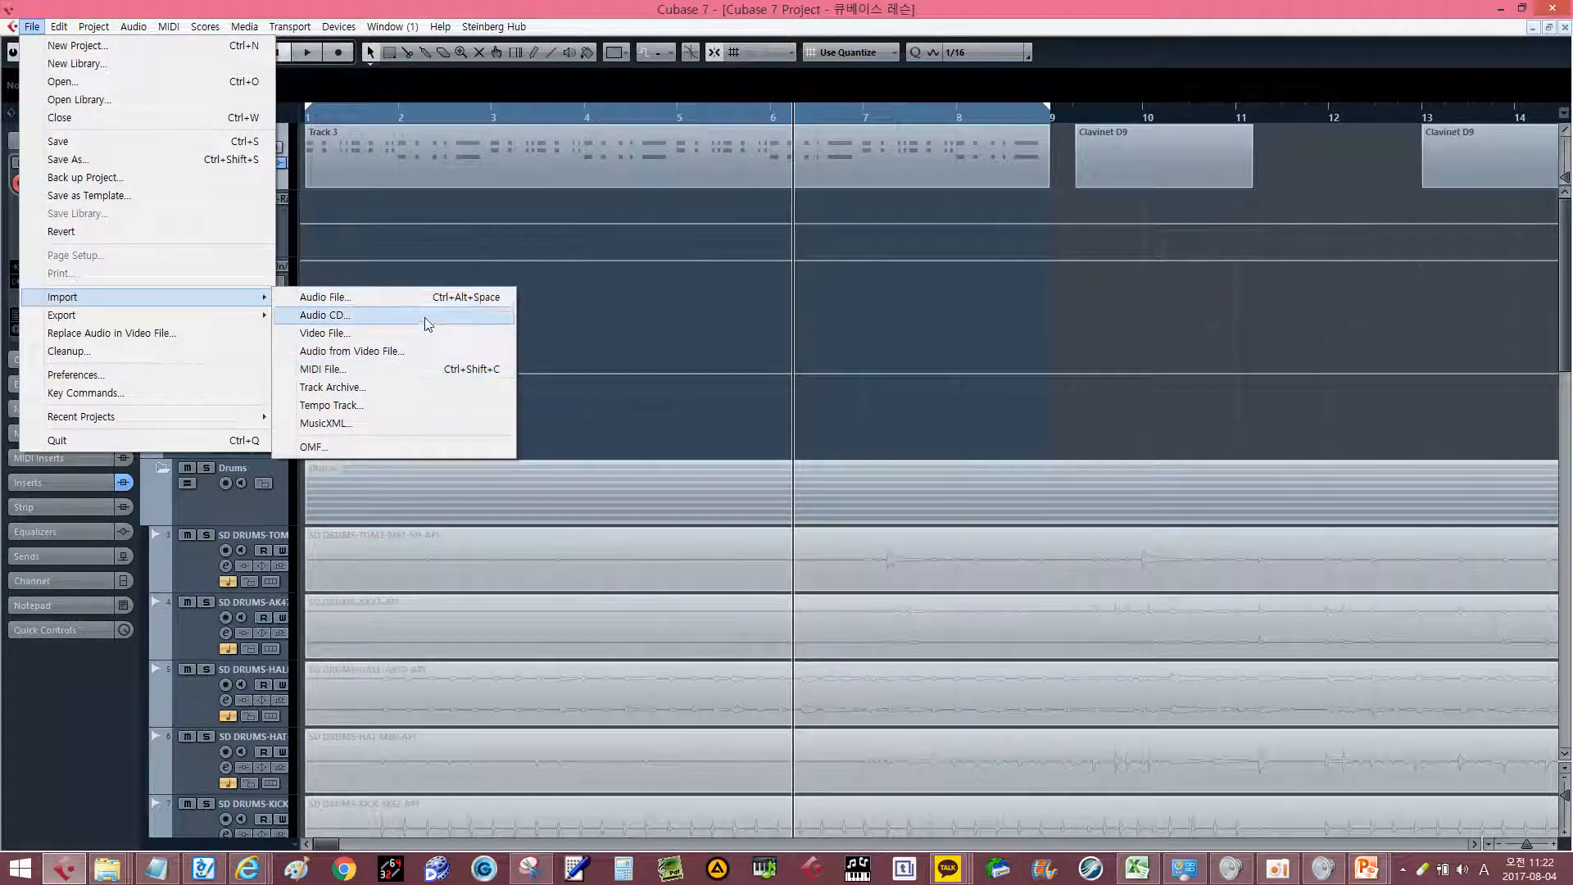
{"action": "left_click", "coordinate": [641, 325]}
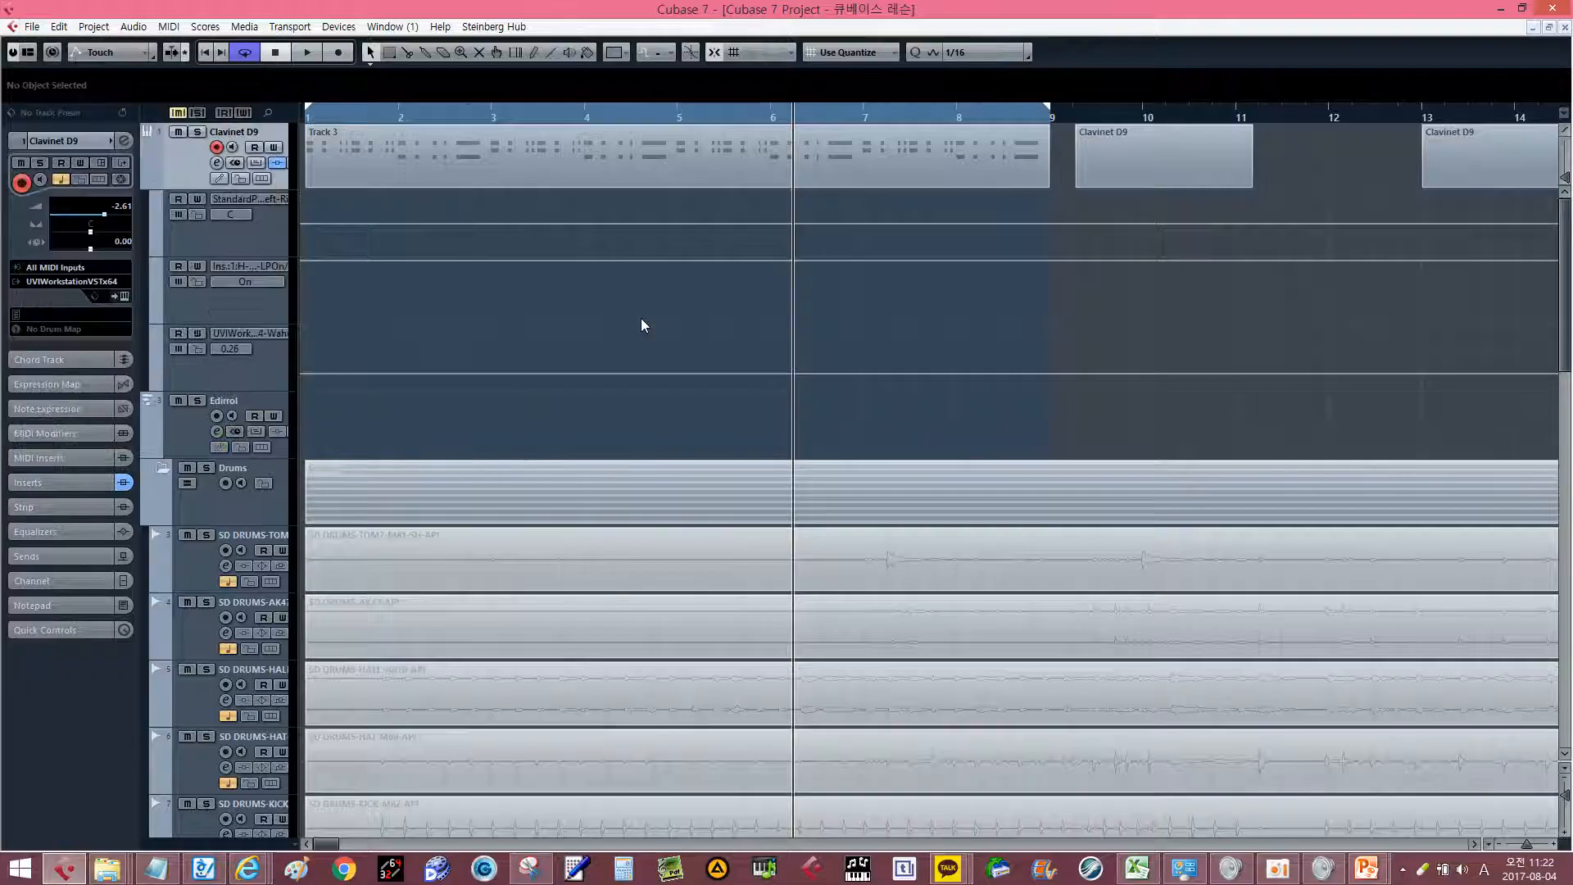
{"action": "key", "text": "ctrl+n"}
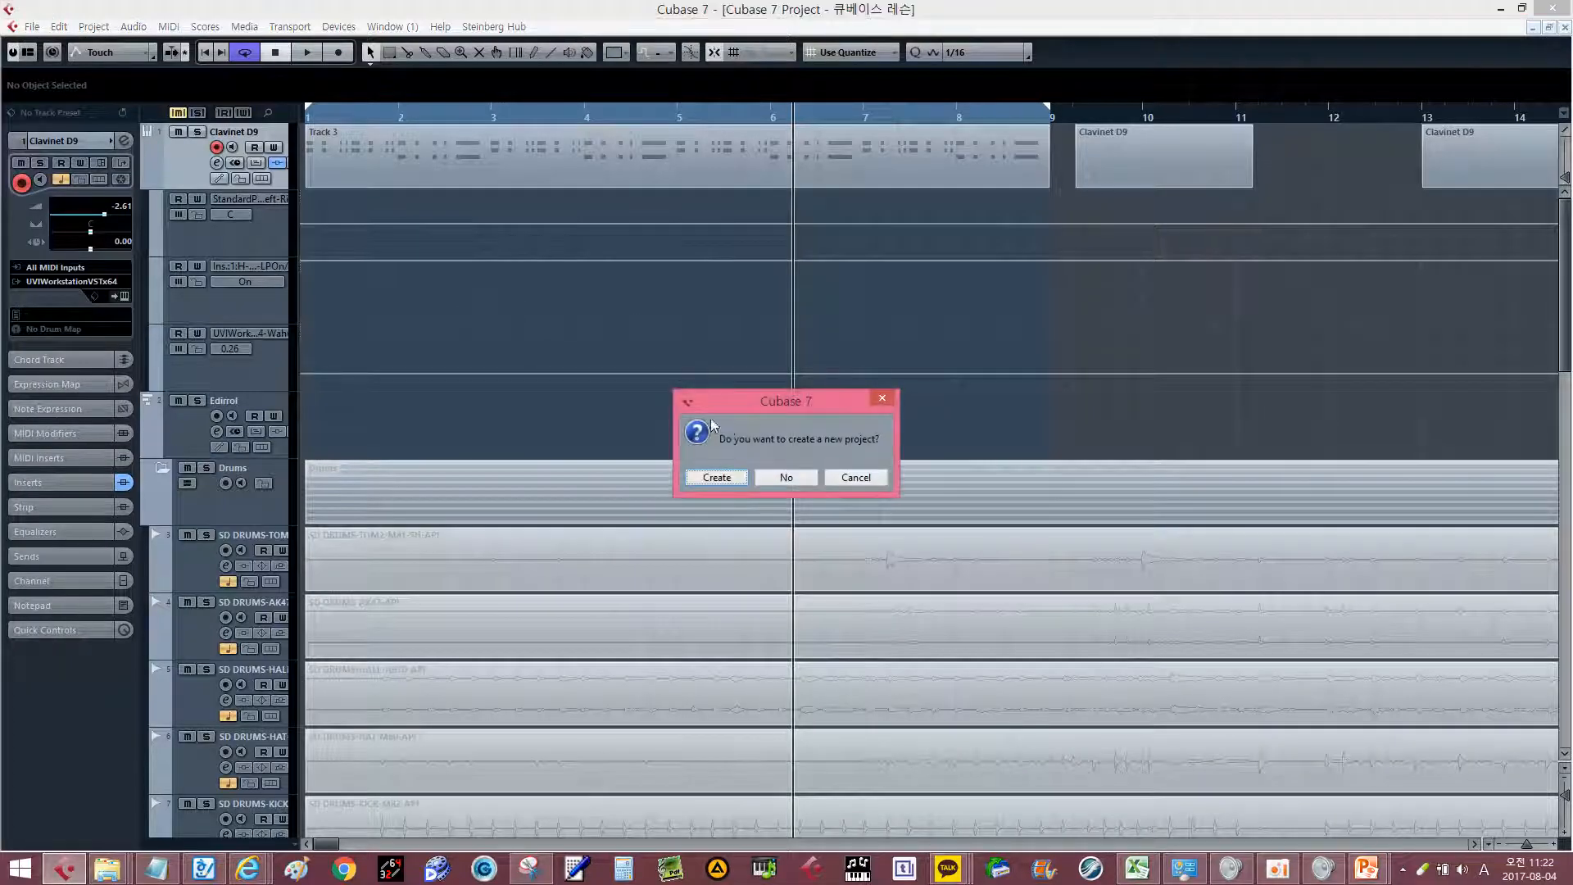
{"action": "left_click", "coordinate": [809, 480]}
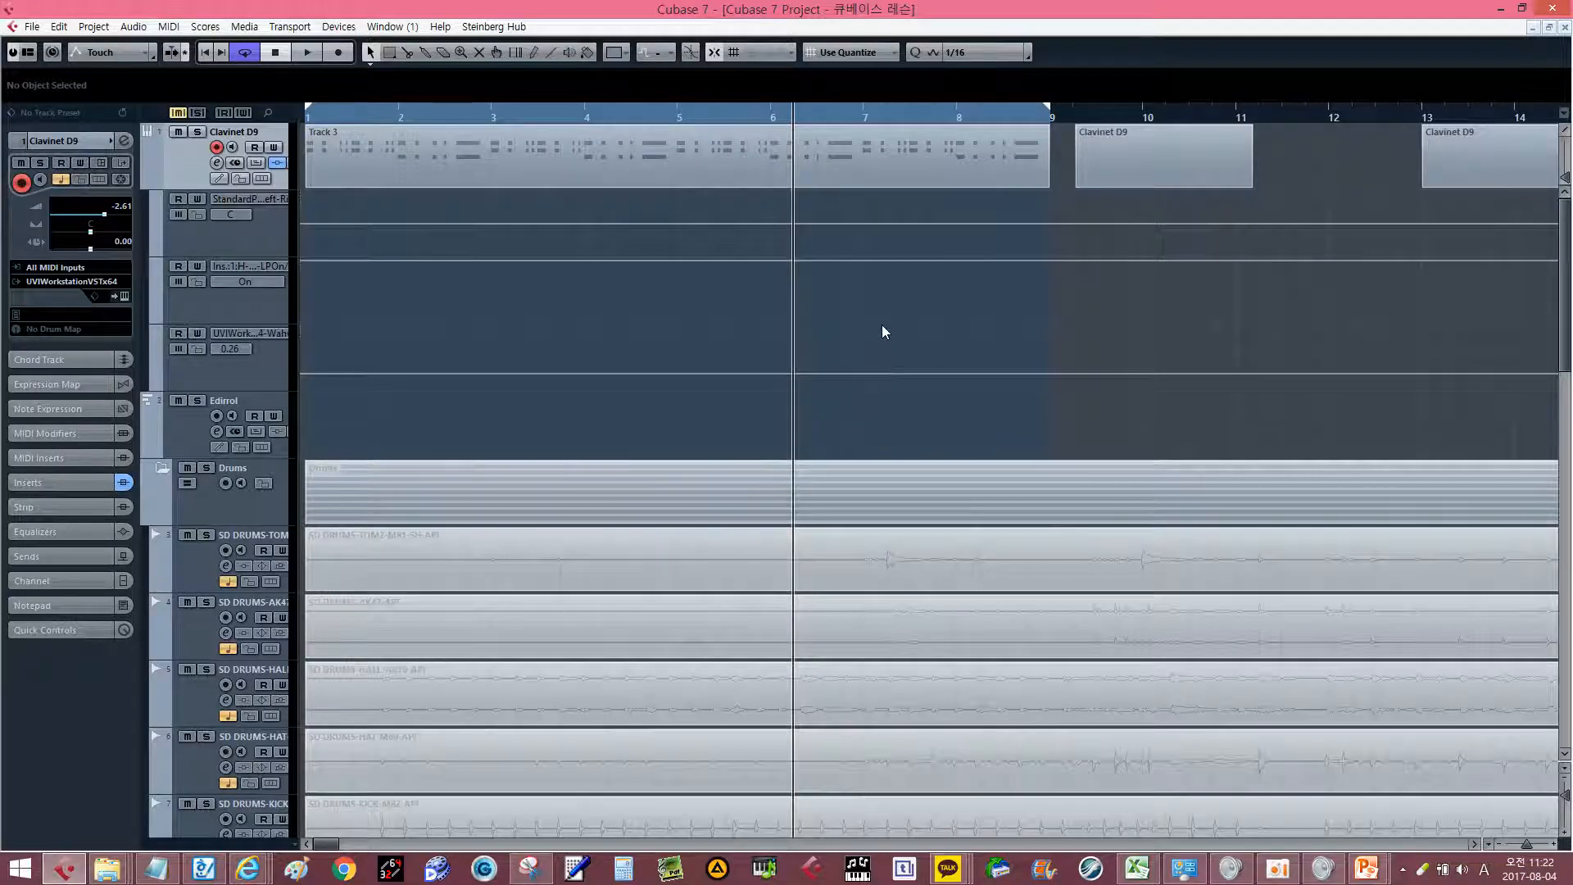
Switch to the PowerPoint slide show and advance past the key command slides to slide 06 on setting the BPM.
{"action": "key", "text": "alt+Tab"}
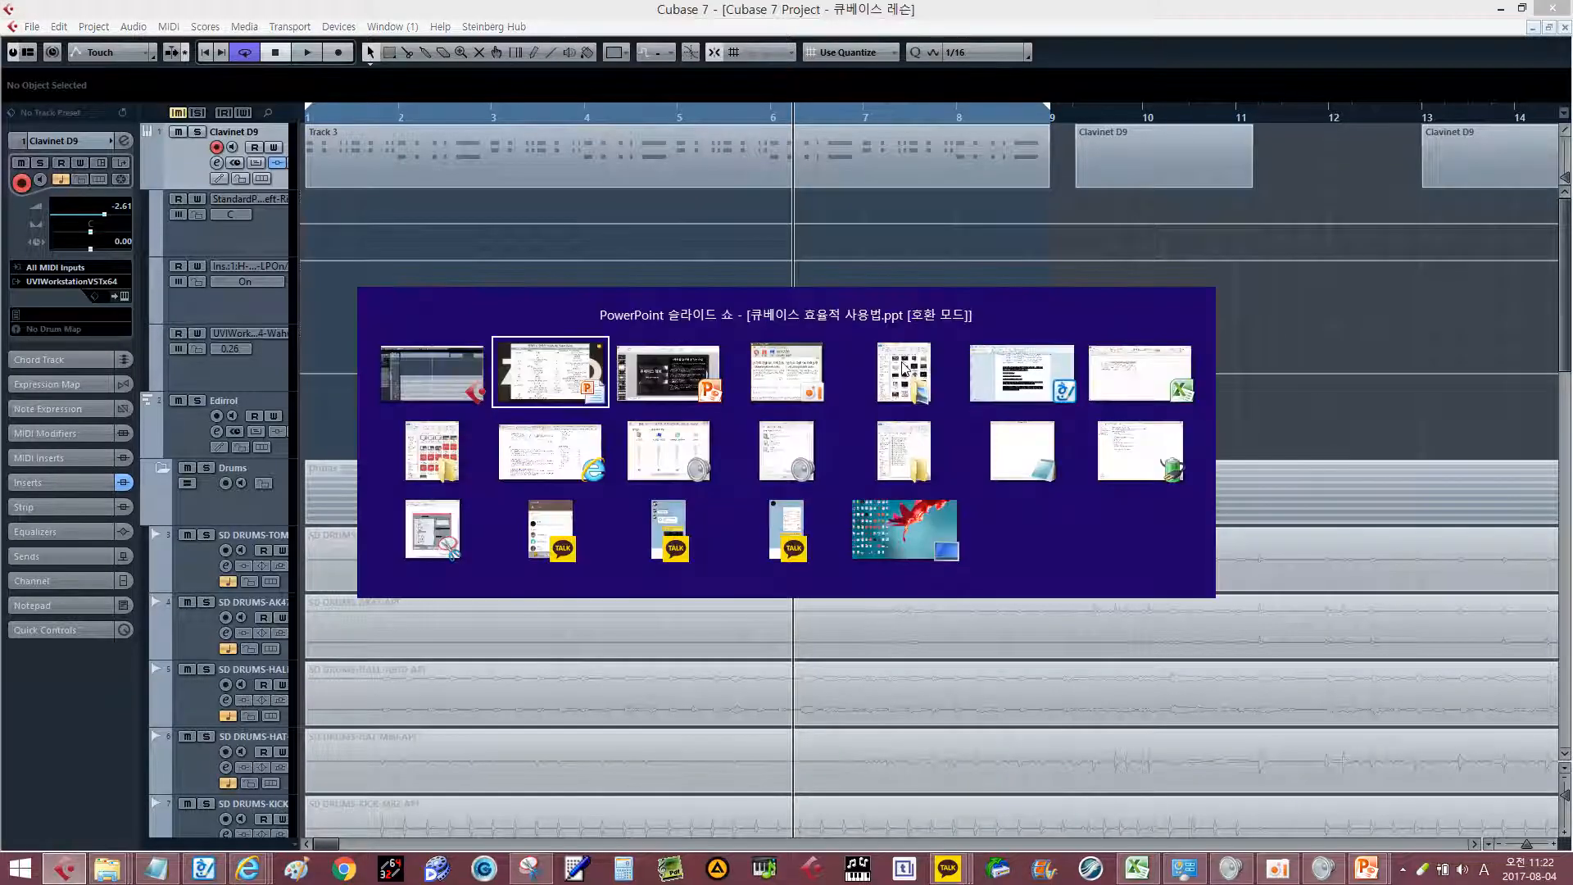
{"action": "key", "text": "alt+Tab"}
{"action": "key", "text": "alt+Tab"}
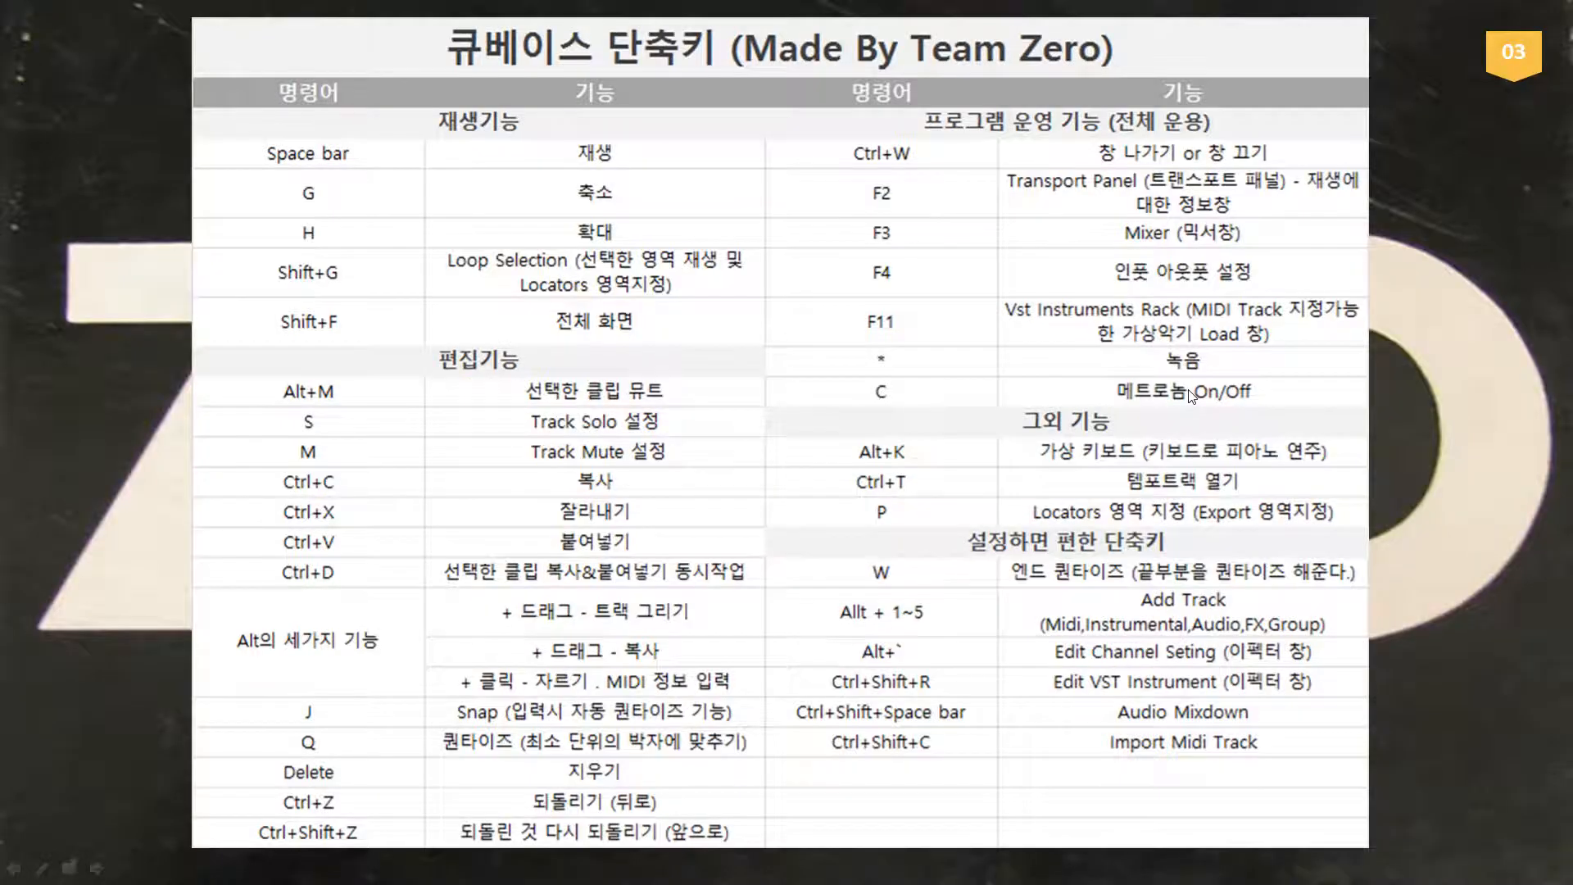
{"action": "left_click", "coordinate": [1189, 395]}
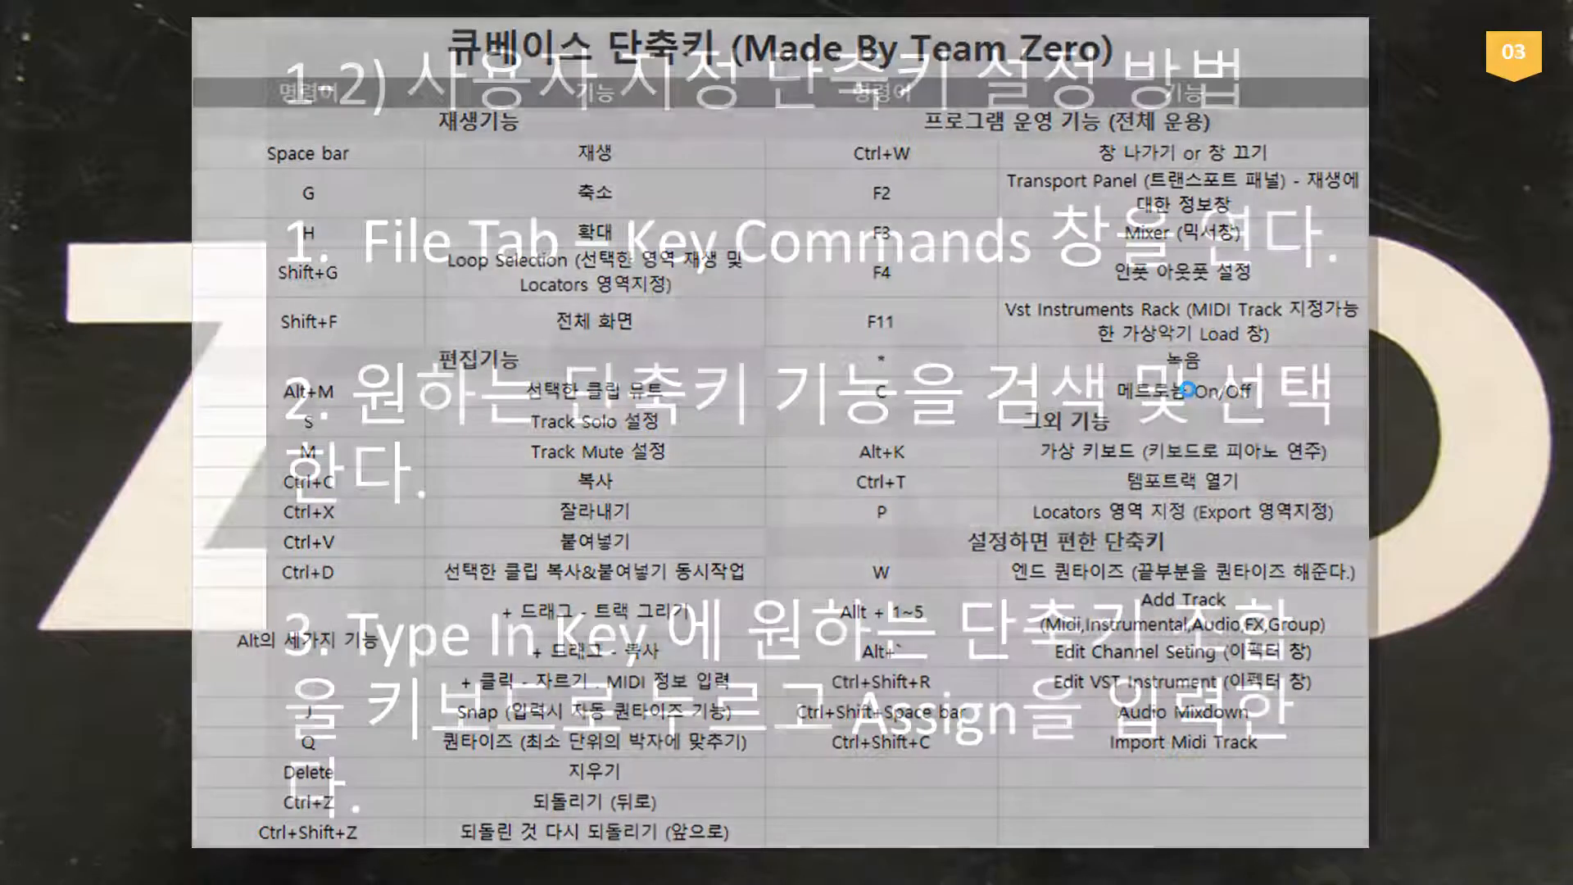
{"action": "left_click", "coordinate": [1188, 390]}
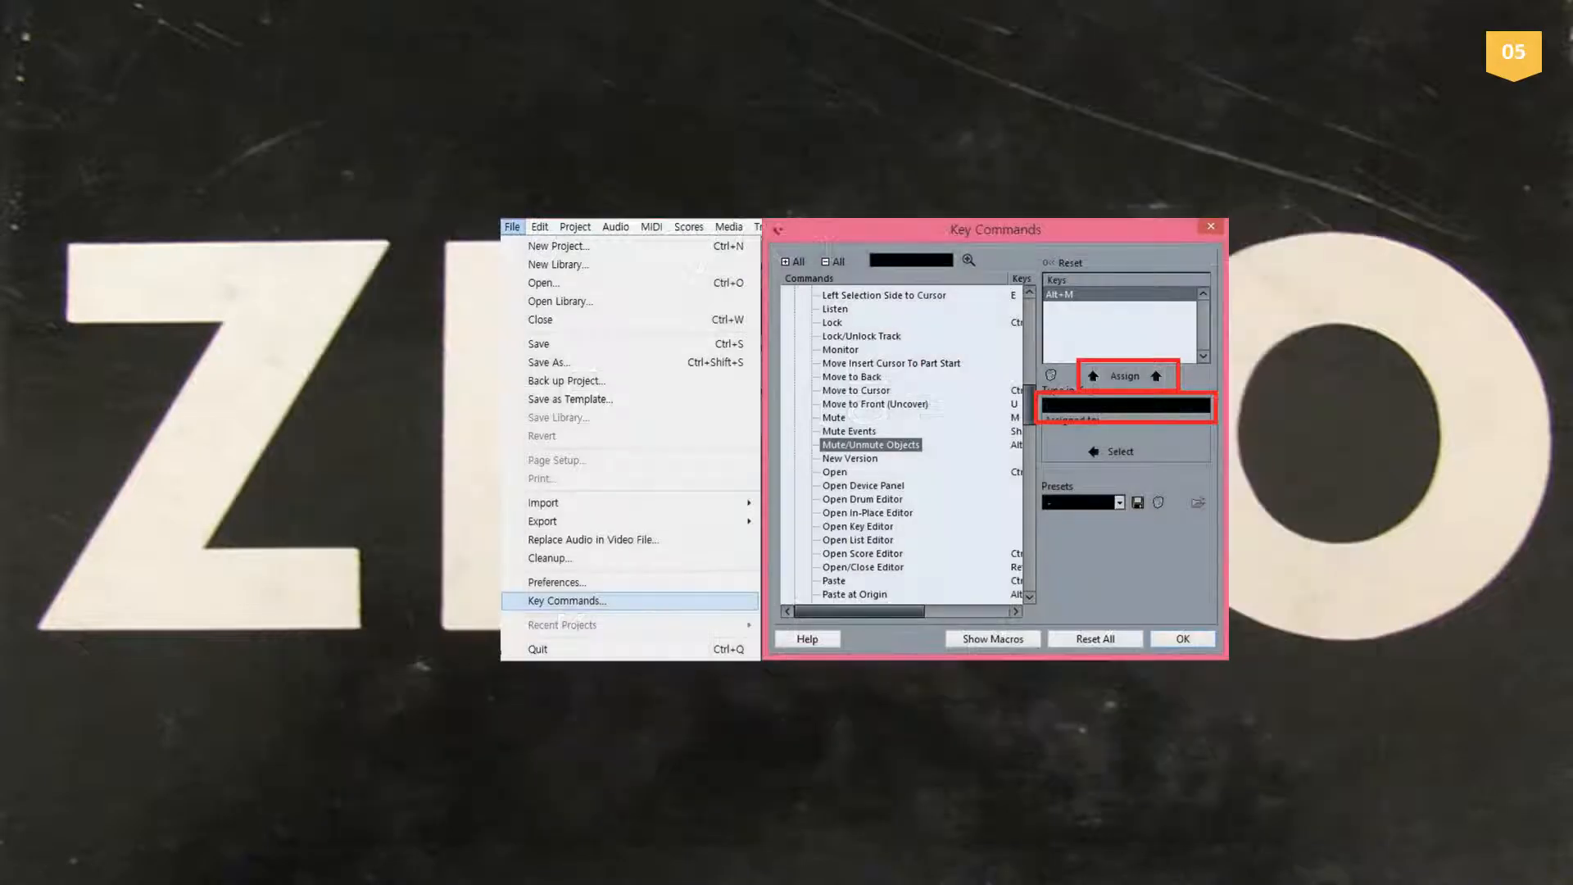
{"action": "left_click", "coordinate": [1188, 390]}
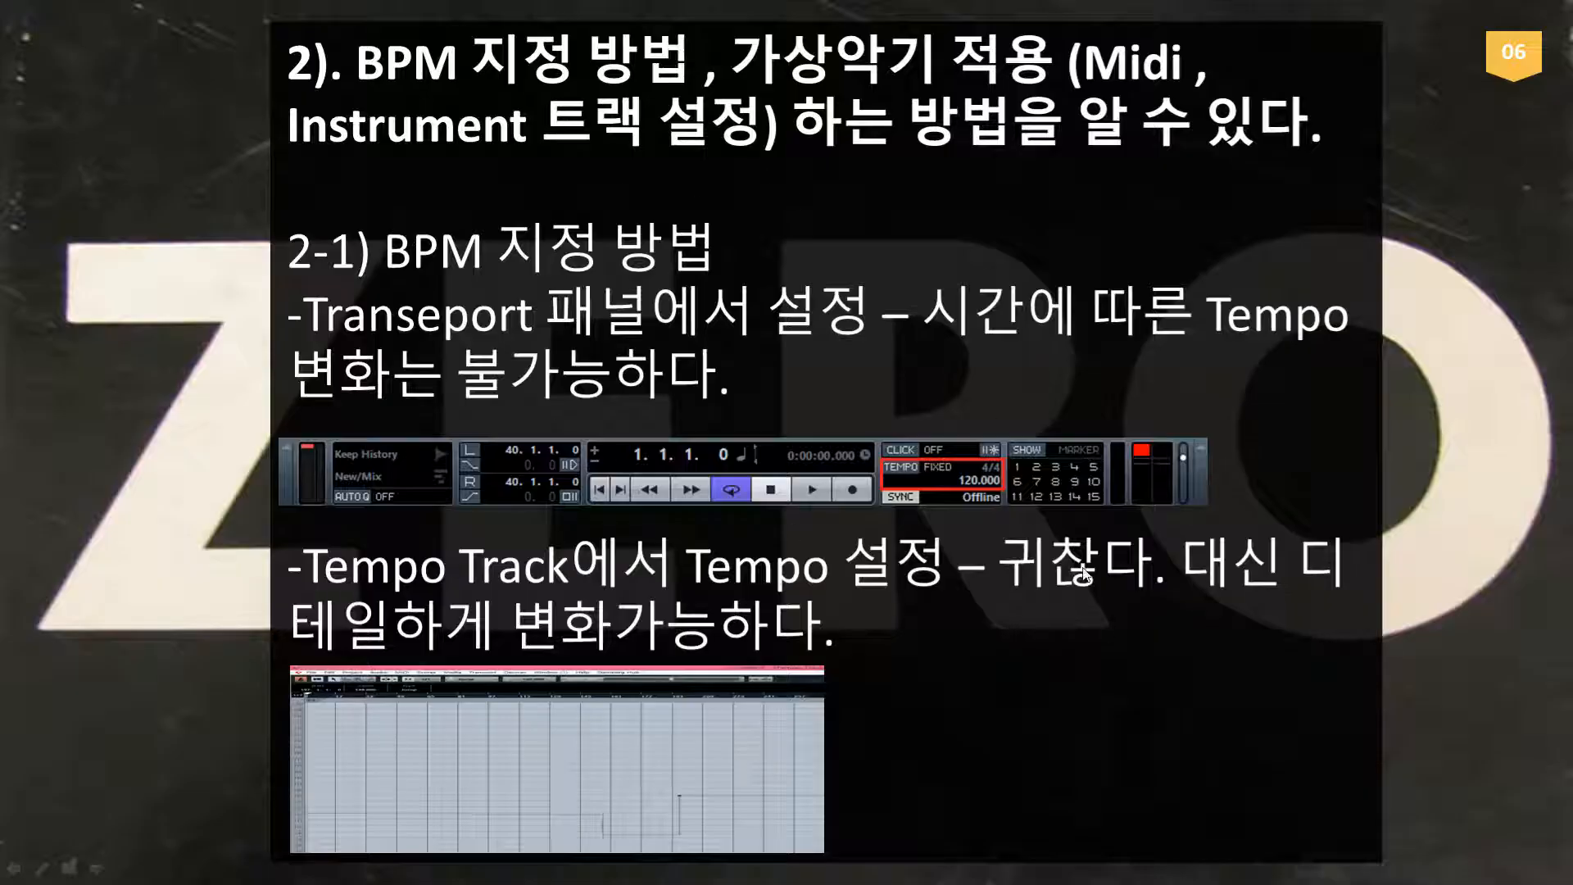
Return to Cubase and switch the project tempo to fixed mode at 128 BPM on the Transport Panel.
{"action": "key", "text": "alt+Tab"}
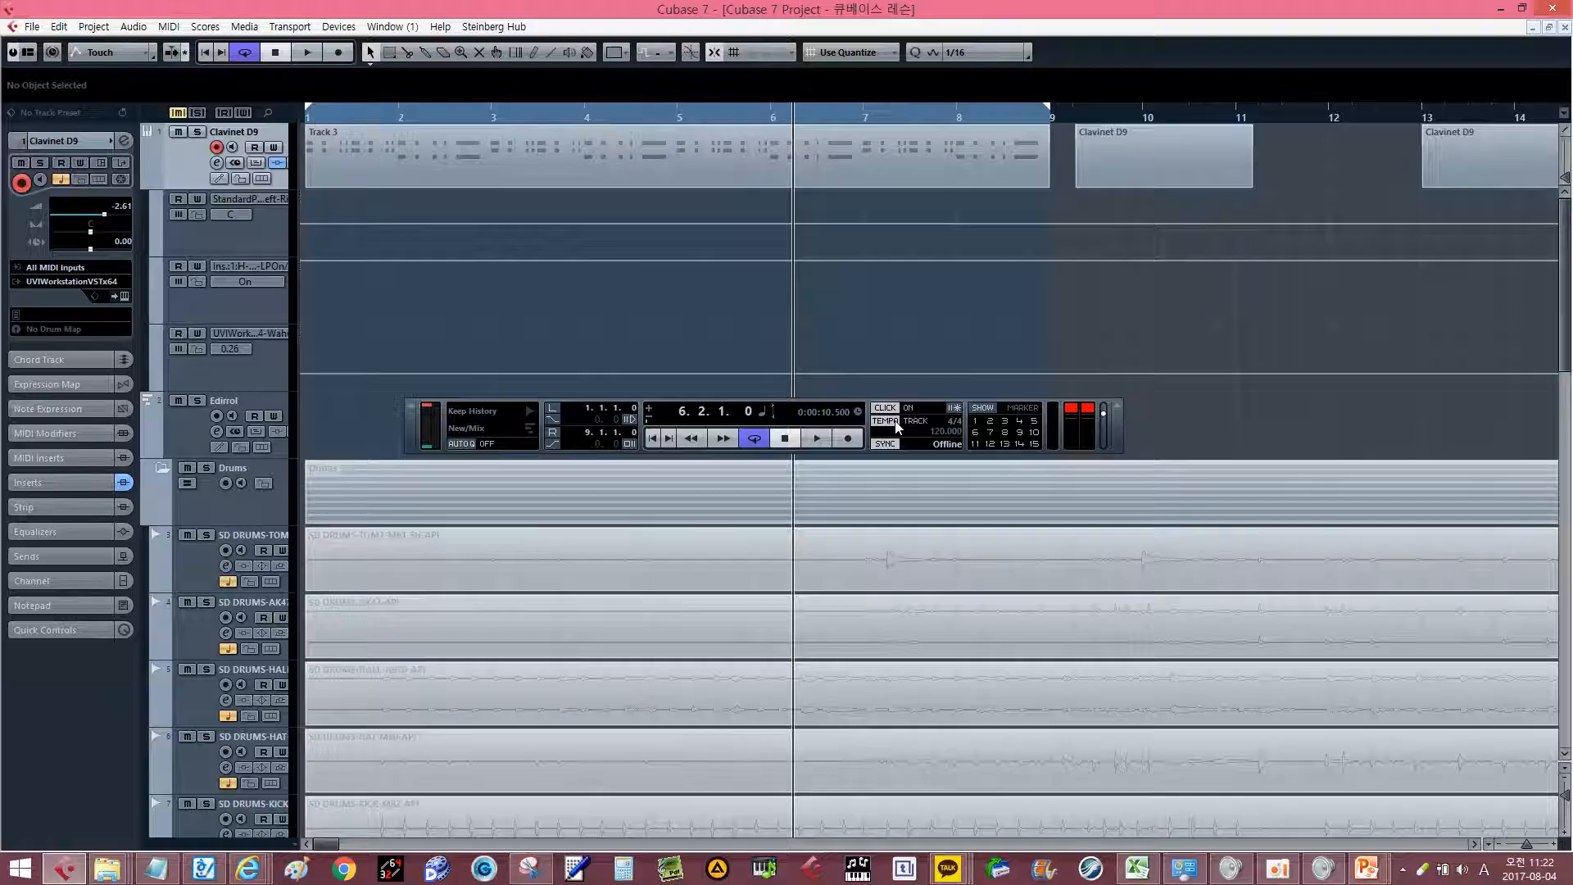
{"action": "left_click", "coordinate": [897, 423]}
{"action": "type", "text": "128"}
{"action": "key", "text": "Return"}
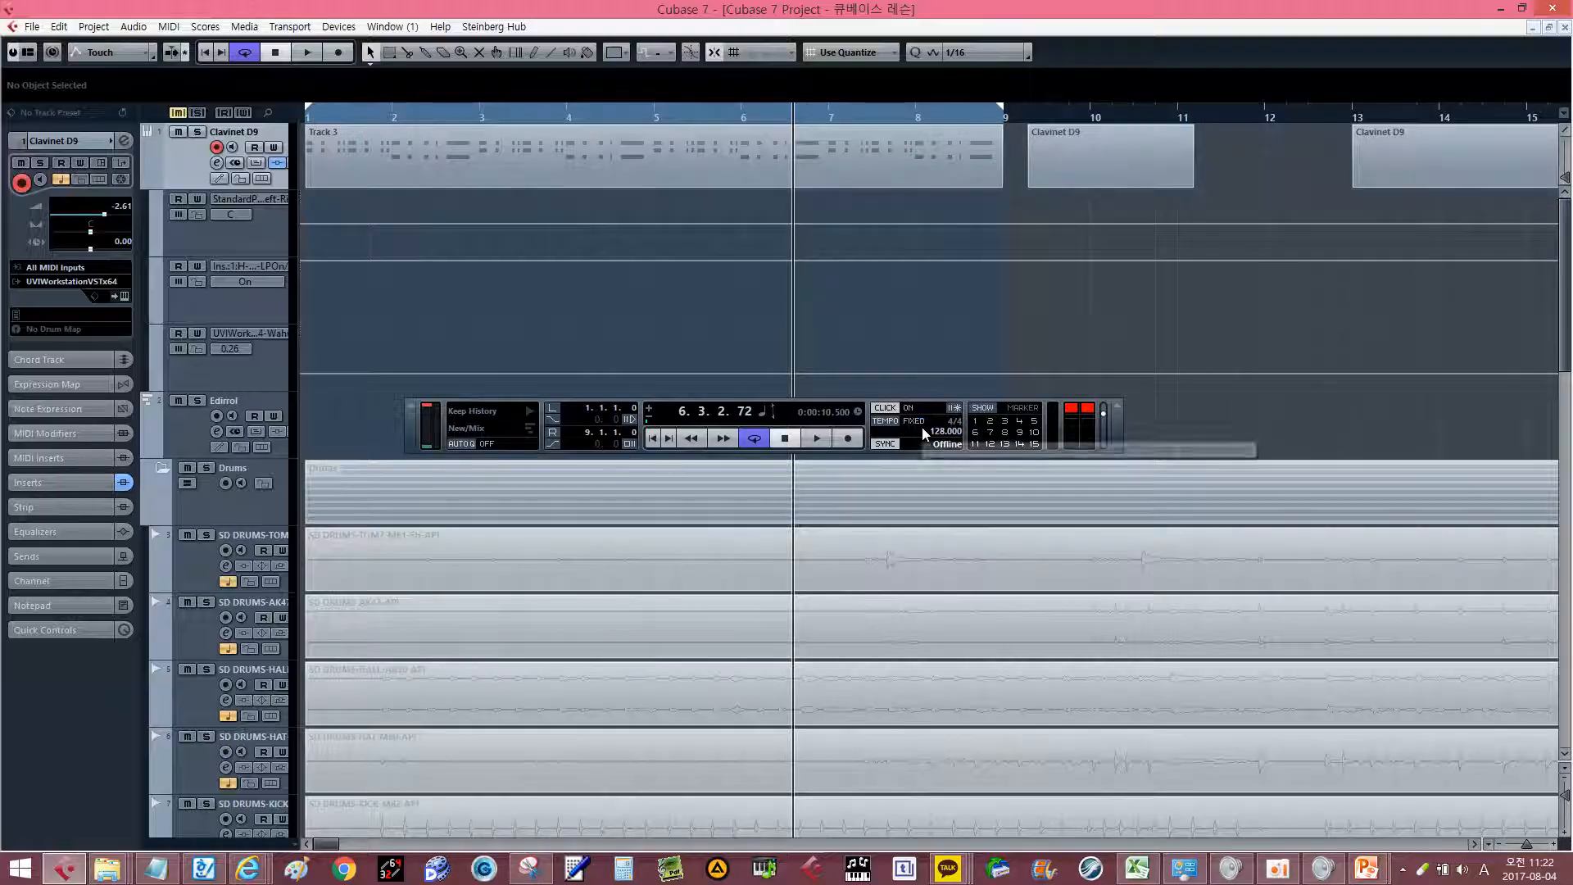
Set the fixed project tempo to 120 BPM on the Transport Panel.
{"action": "double_click", "coordinate": [922, 428]}
{"action": "type", "text": "120"}
{"action": "key", "text": "Return"}
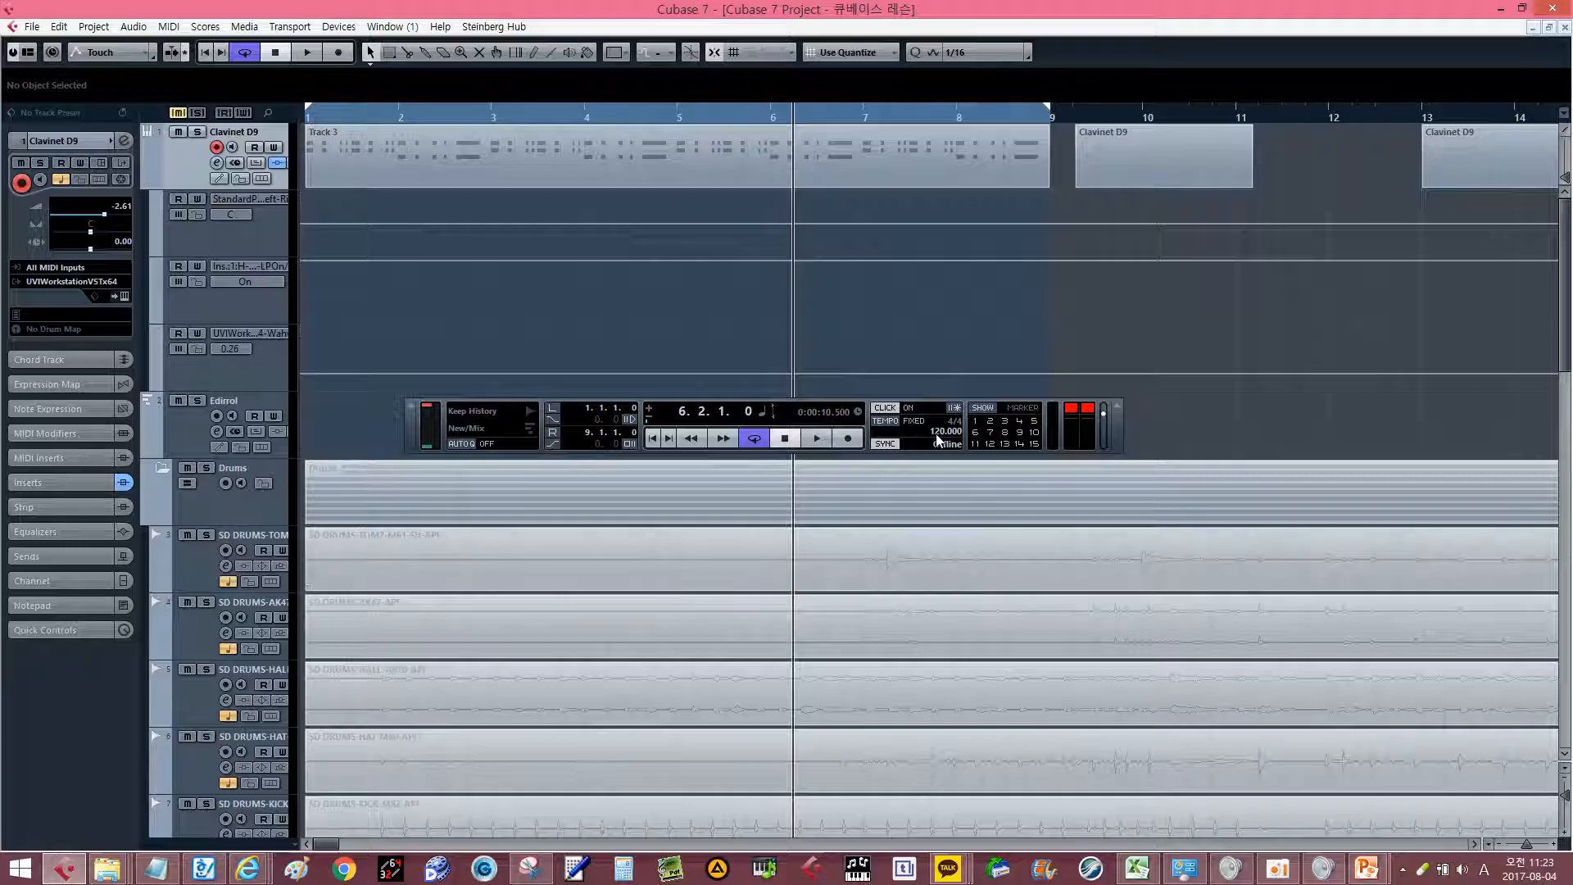
{"action": "left_click", "coordinate": [939, 431]}
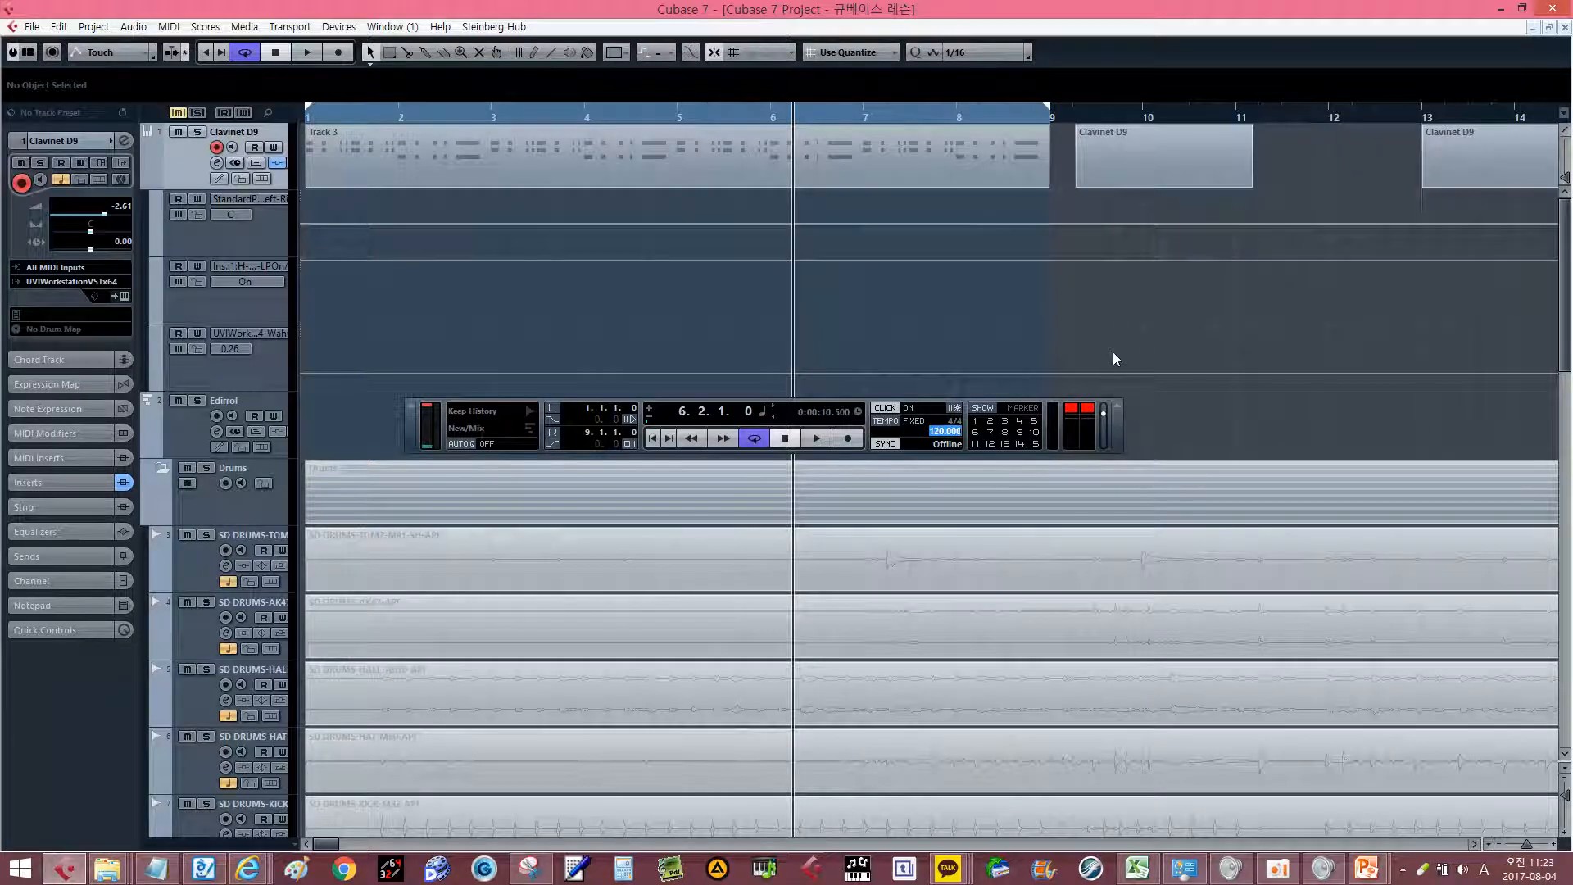
{"action": "key", "text": "Escape"}
Open the Tempo Track Editor at its opening bars and activate the tempo track.
{"action": "key", "text": "ctrl+t"}
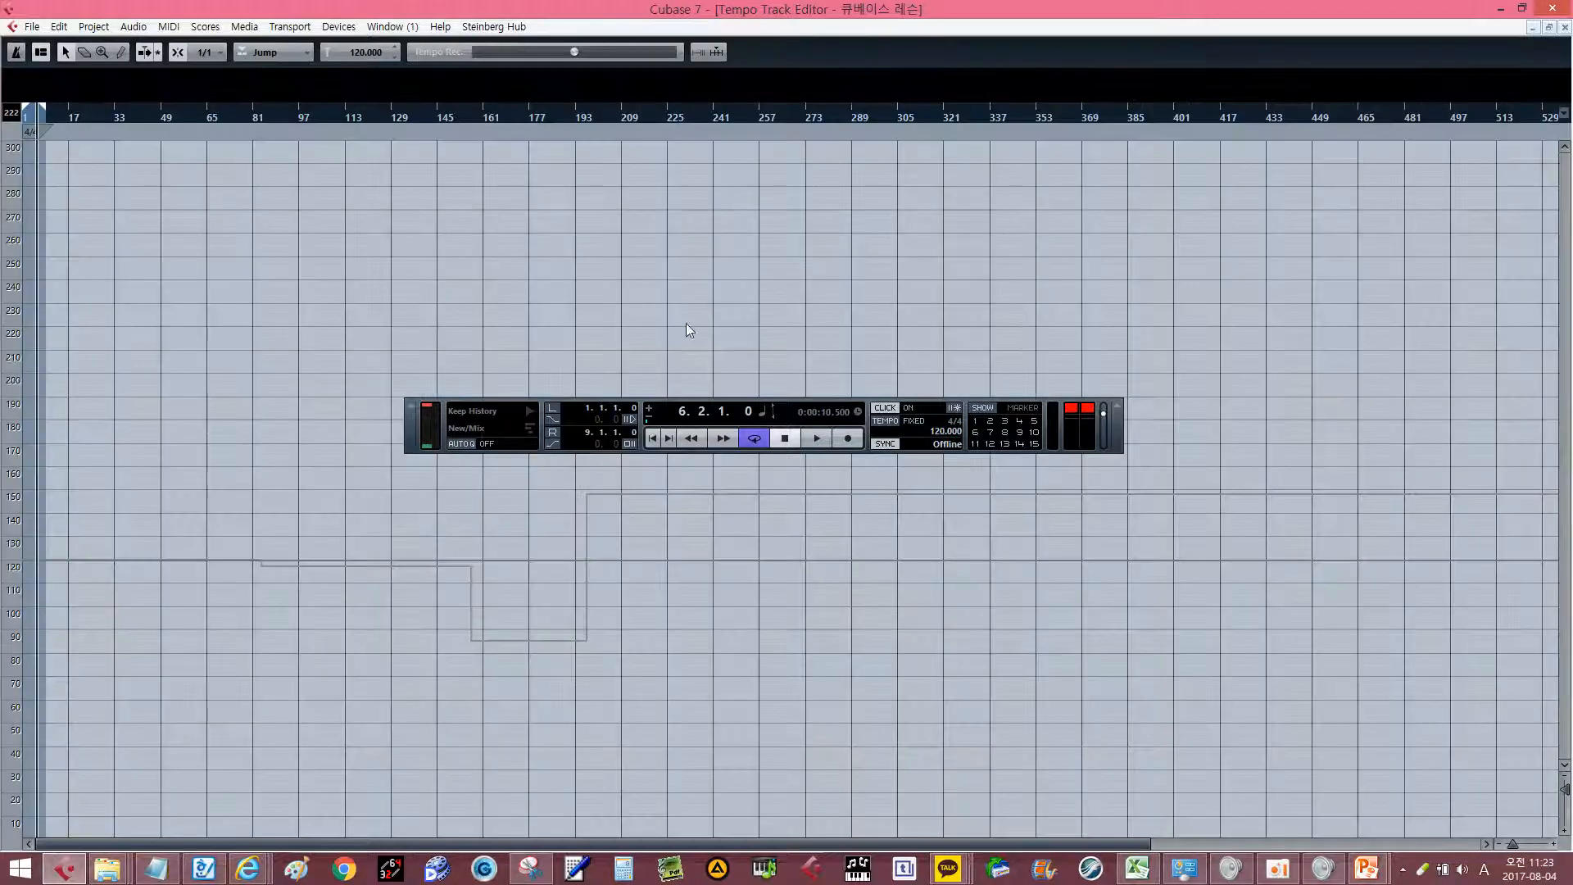
{"action": "left_click", "coordinate": [95, 107]}
{"action": "key", "text": "h"}
{"action": "key", "text": "h"}
{"action": "key", "text": "h"}
{"action": "key", "text": "h"}
{"action": "key", "text": "h"}
{"action": "key", "text": "h"}
{"action": "key", "text": "h"}
{"action": "key", "text": "h"}
{"action": "key", "text": "h"}
{"action": "key", "text": "h"}
{"action": "key", "text": "h"}
{"action": "key", "text": "h"}
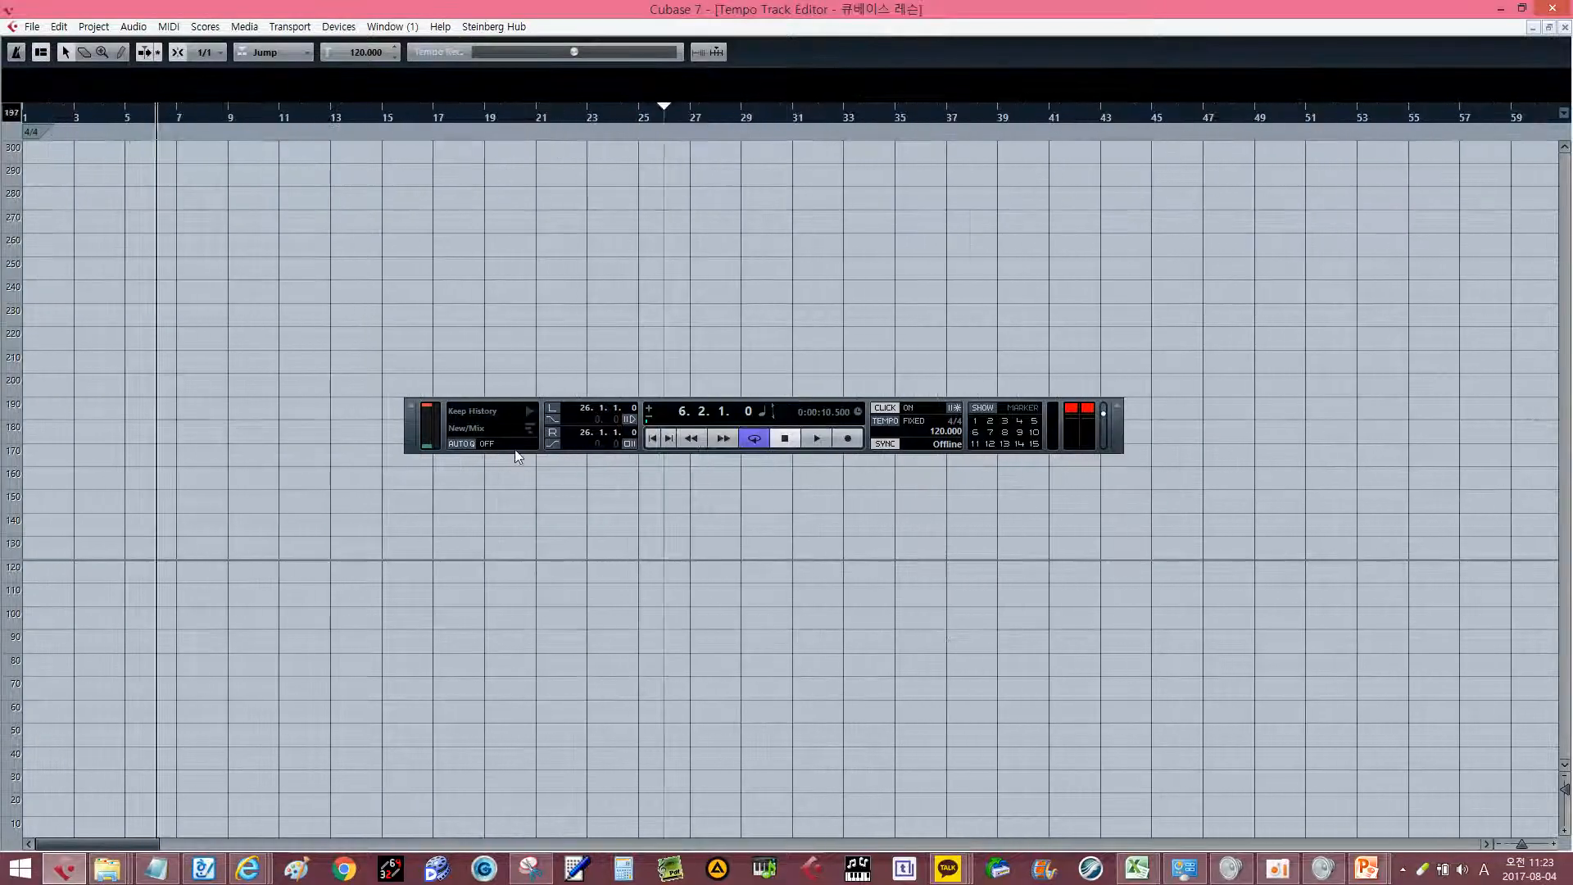
{"action": "scroll", "coordinate": [1452, 387], "scroll_direction": "right", "scroll_amount": 2}
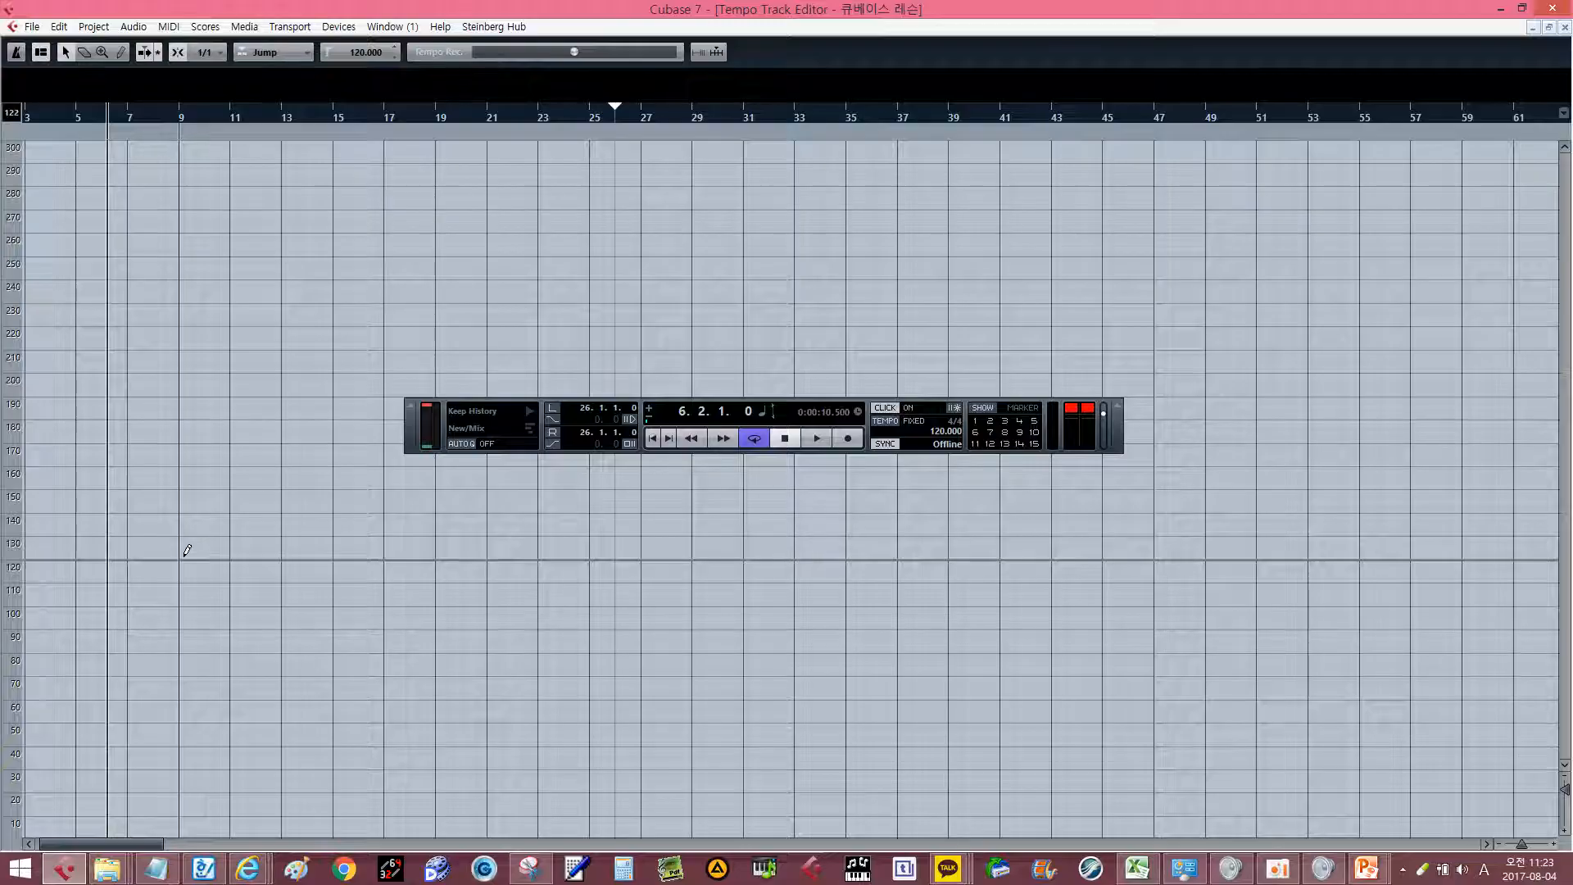
{"action": "key", "text": "h"}
{"action": "key", "text": "h"}
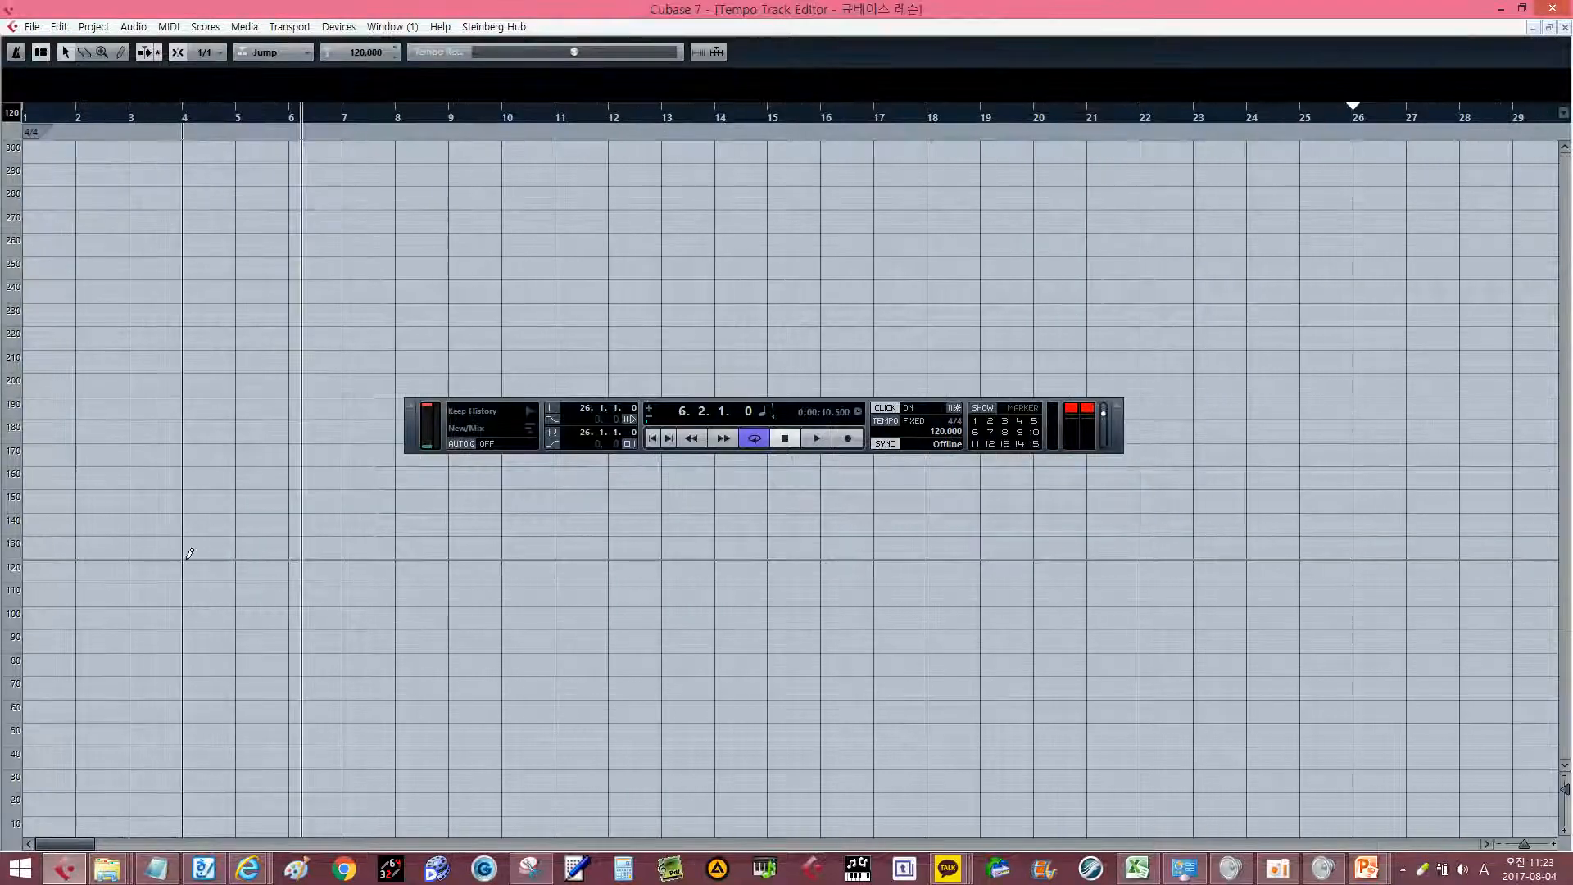
{"action": "left_click", "coordinate": [15, 52]}
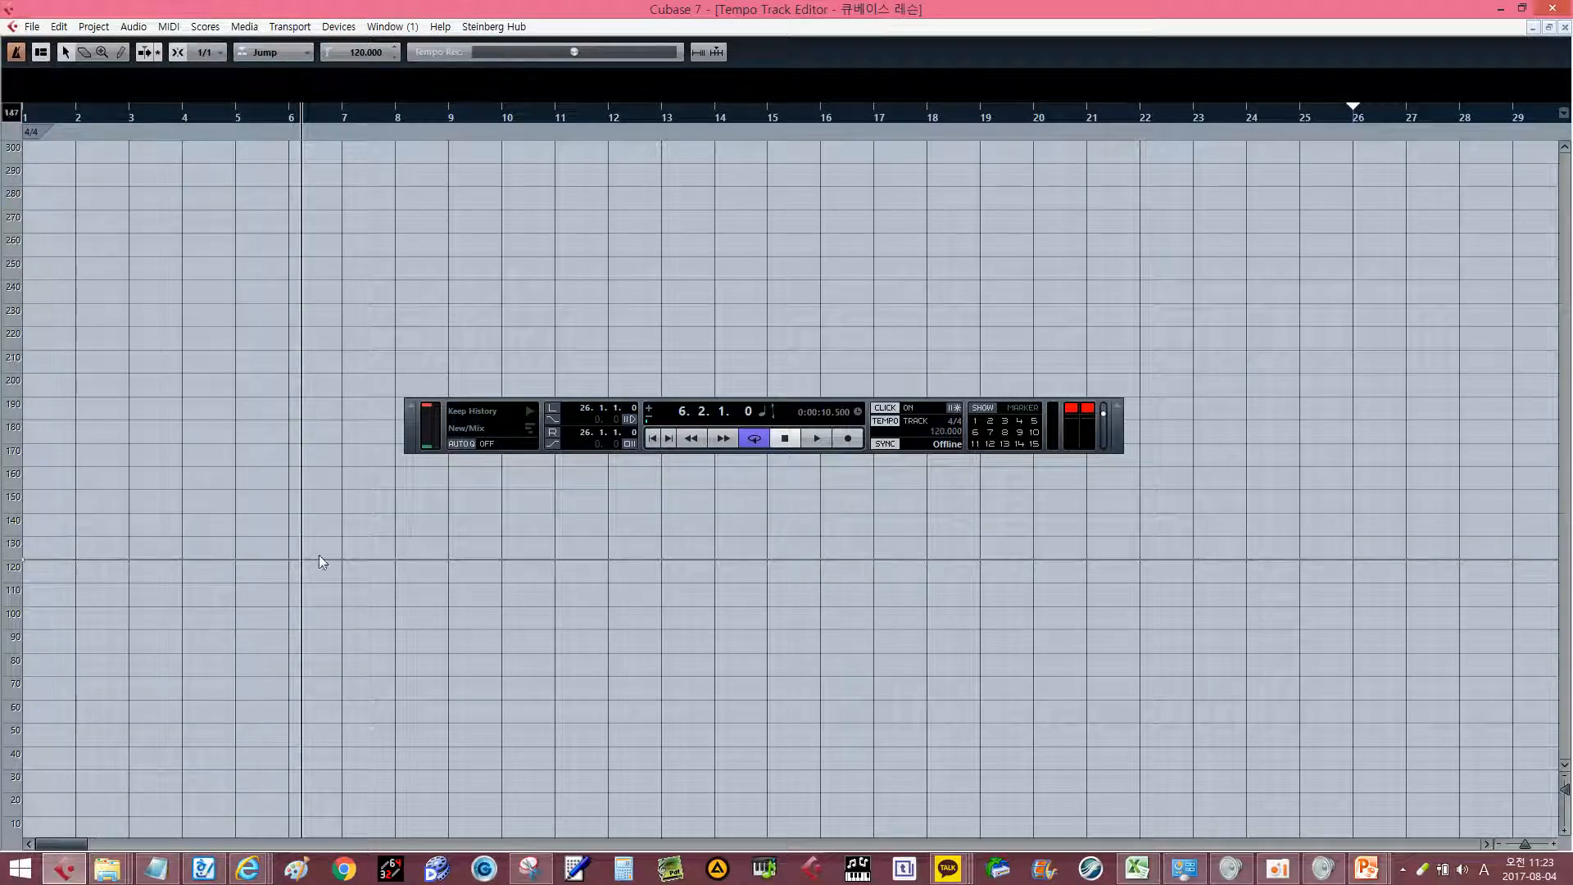
Add jump tempo points of 119 BPM at bar 4 and 111 BPM at bar 5.
{"action": "left_click", "coordinate": [181, 562]}
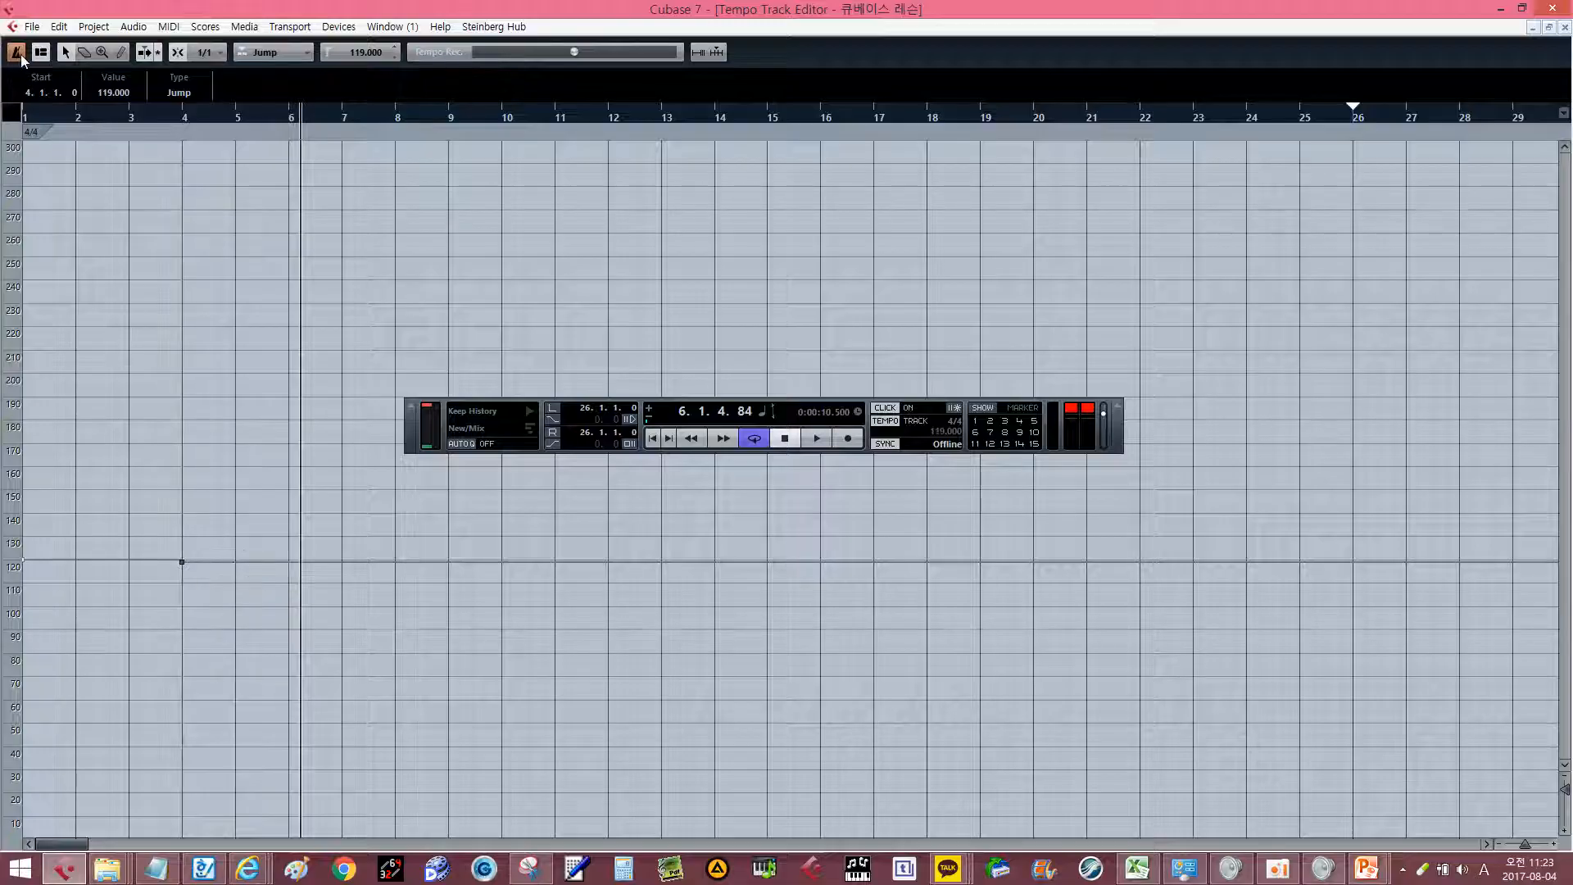
{"action": "left_click", "coordinate": [236, 580]}
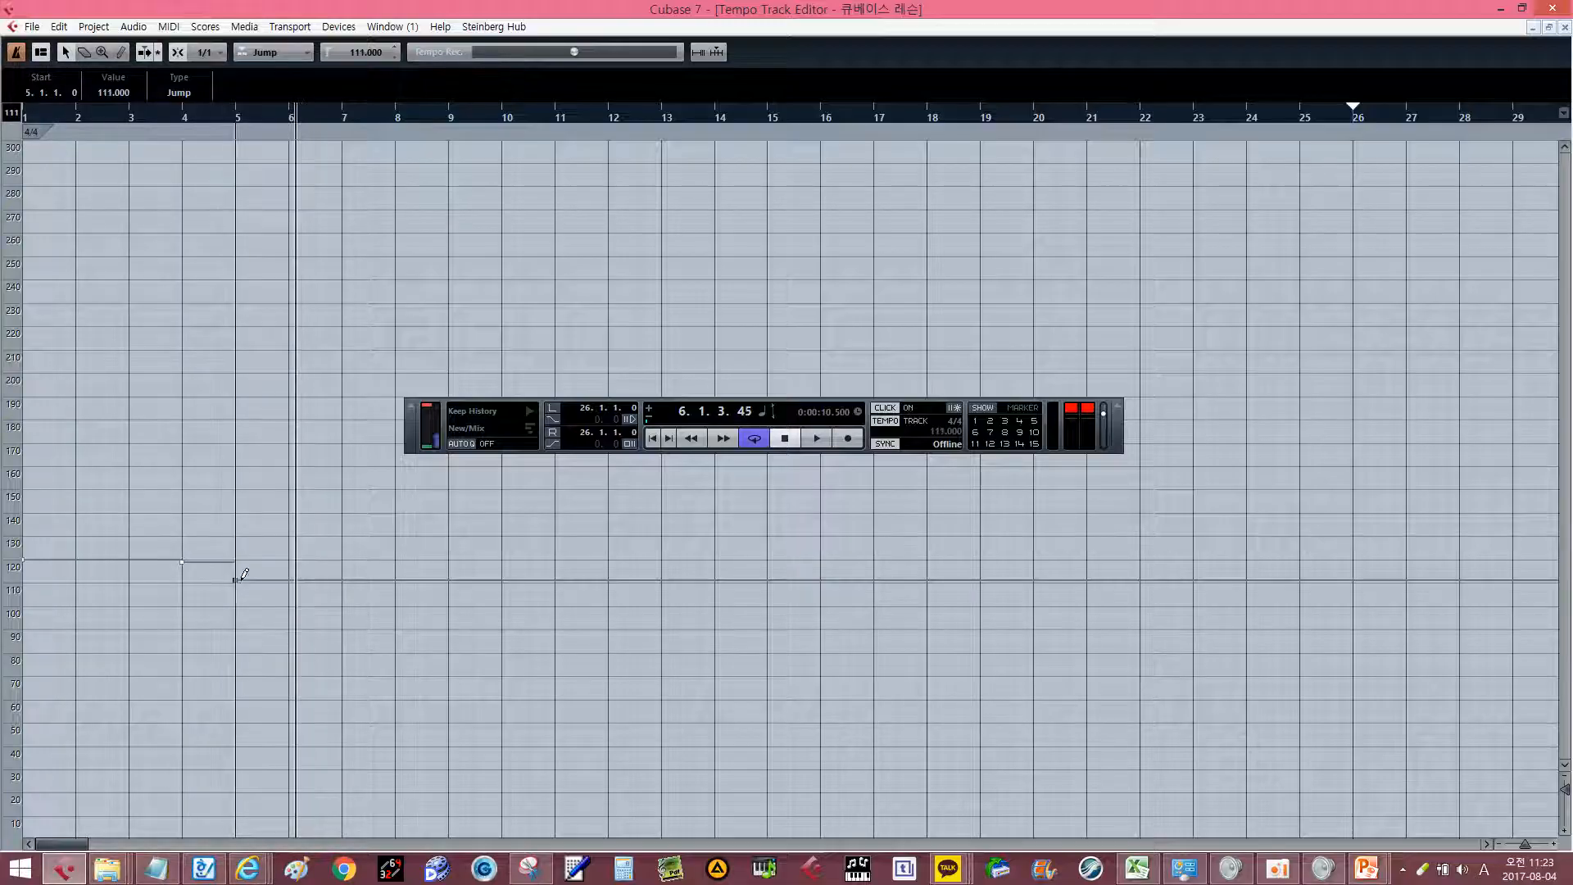
Play the project from bar 4 through the tempo changes, then stop playback after bar 6.
{"action": "left_click_drag", "start_coordinate": [181, 118], "coordinate": [187, 132]}
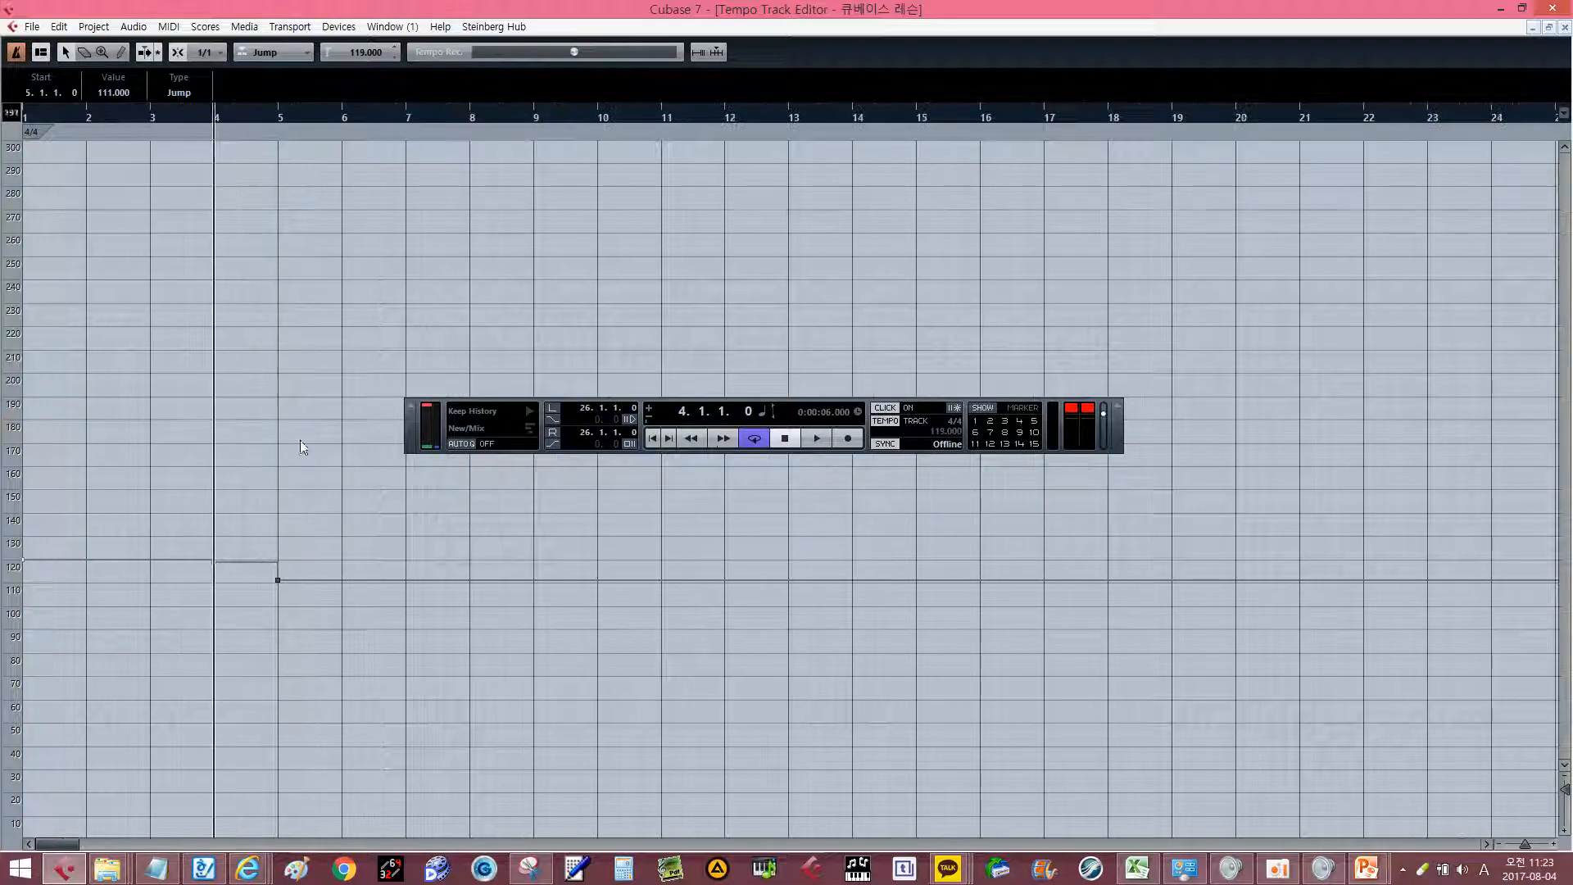
{"action": "key", "text": "h"}
{"action": "key", "text": "h"}
{"action": "key", "text": "h"}
{"action": "key", "text": "h"}
{"action": "key", "text": "space"}
{"action": "left_click", "coordinate": [640, 547]}
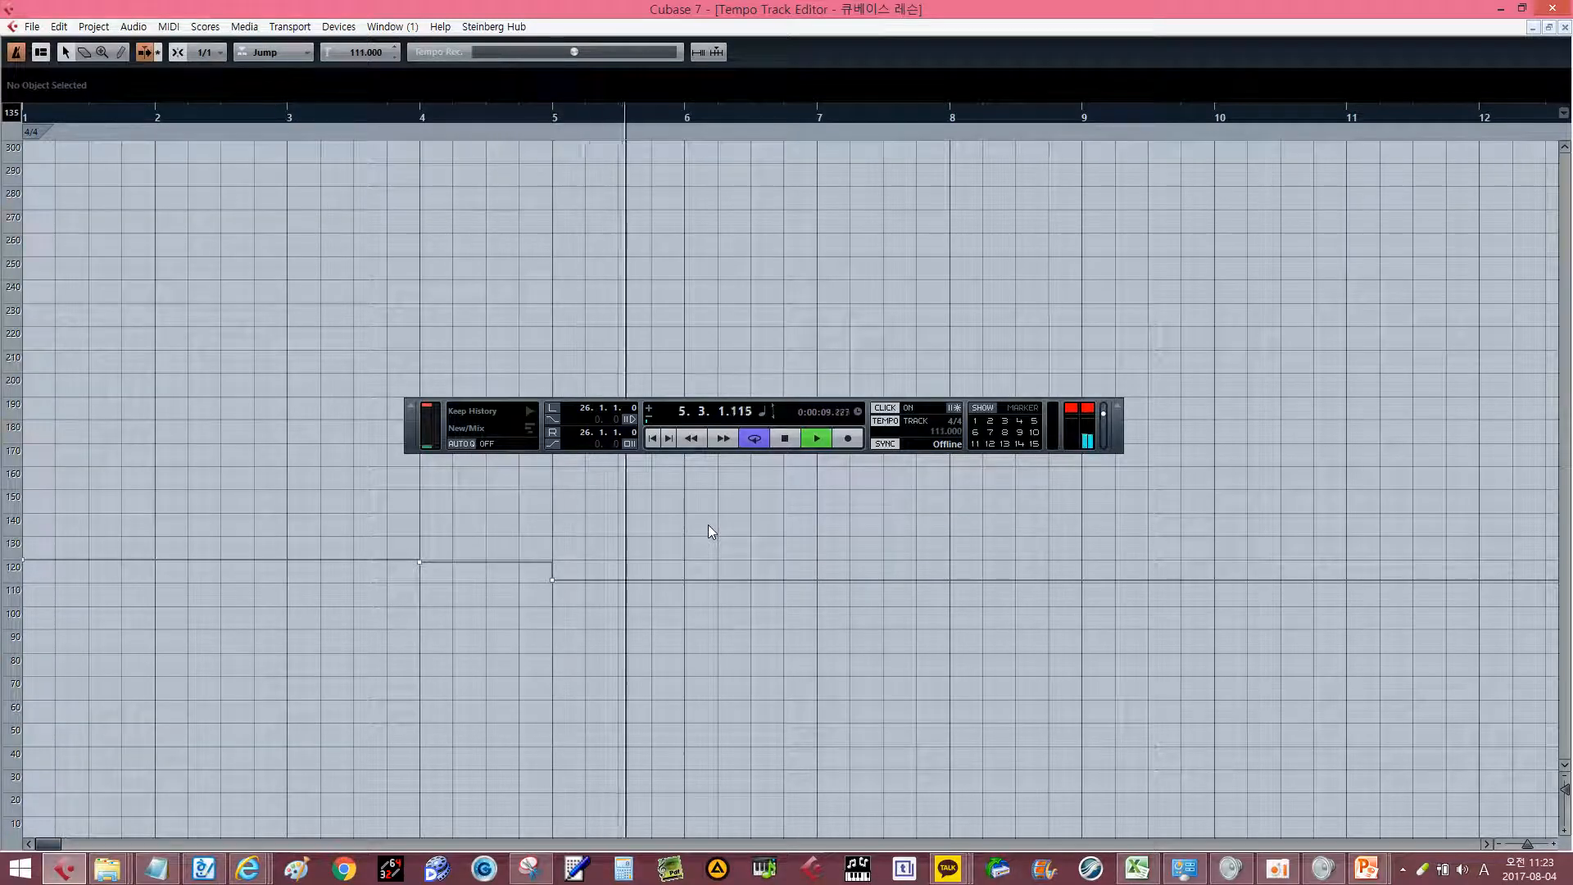
{"action": "key", "text": "space"}
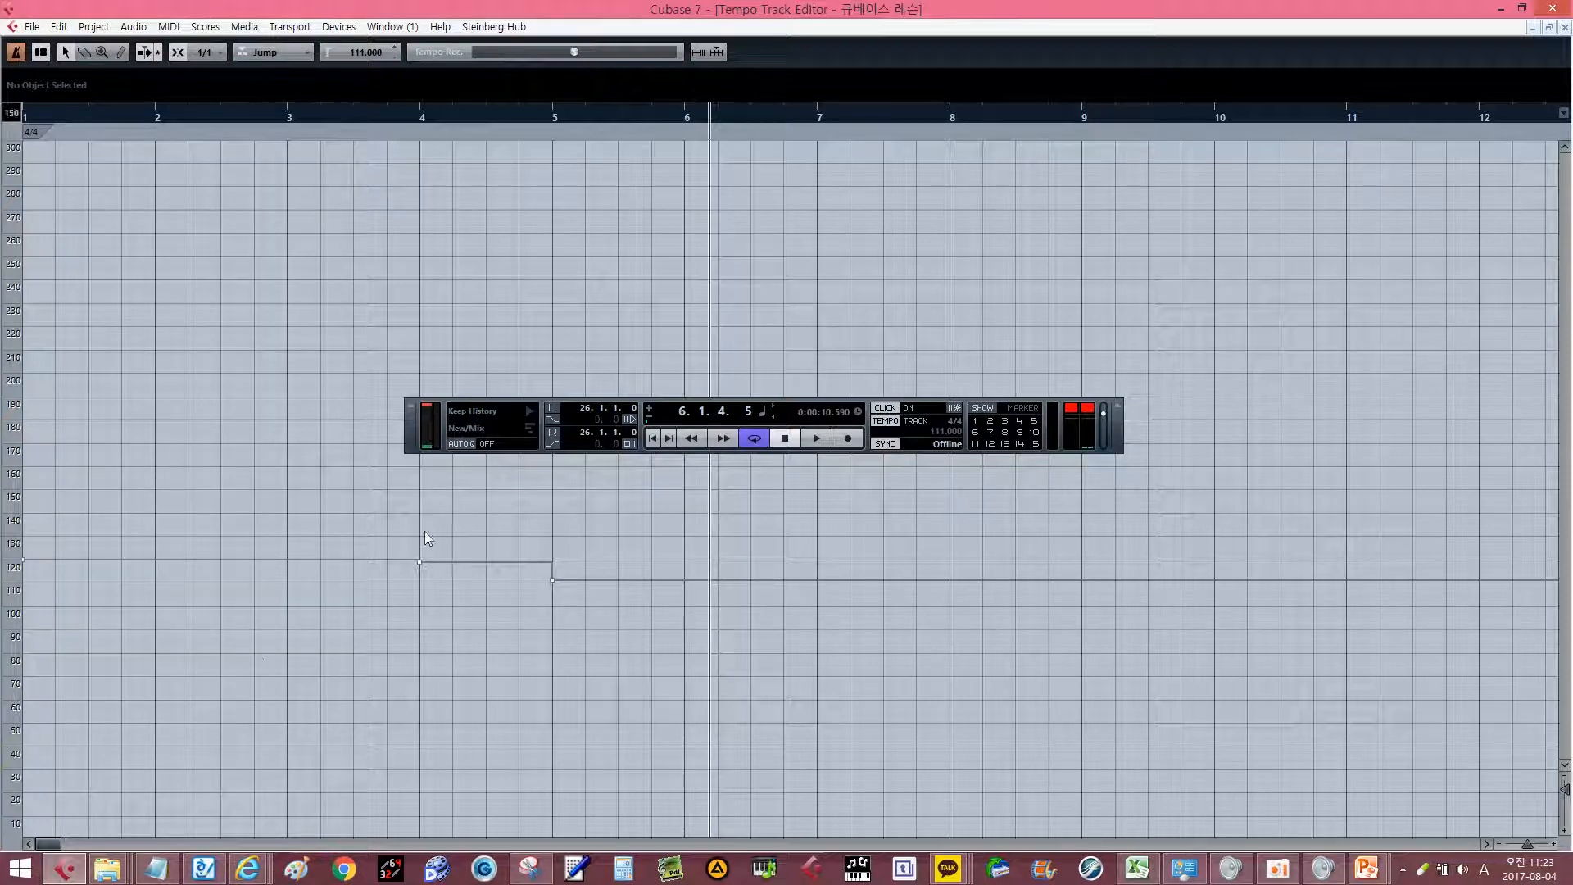
Add jump tempo points at bars 1 and 3, plus one of 109 BPM at bar 2.
{"action": "left_click", "coordinate": [77, 615]}
{"action": "left_click", "coordinate": [283, 540]}
{"action": "left_click", "coordinate": [157, 583]}
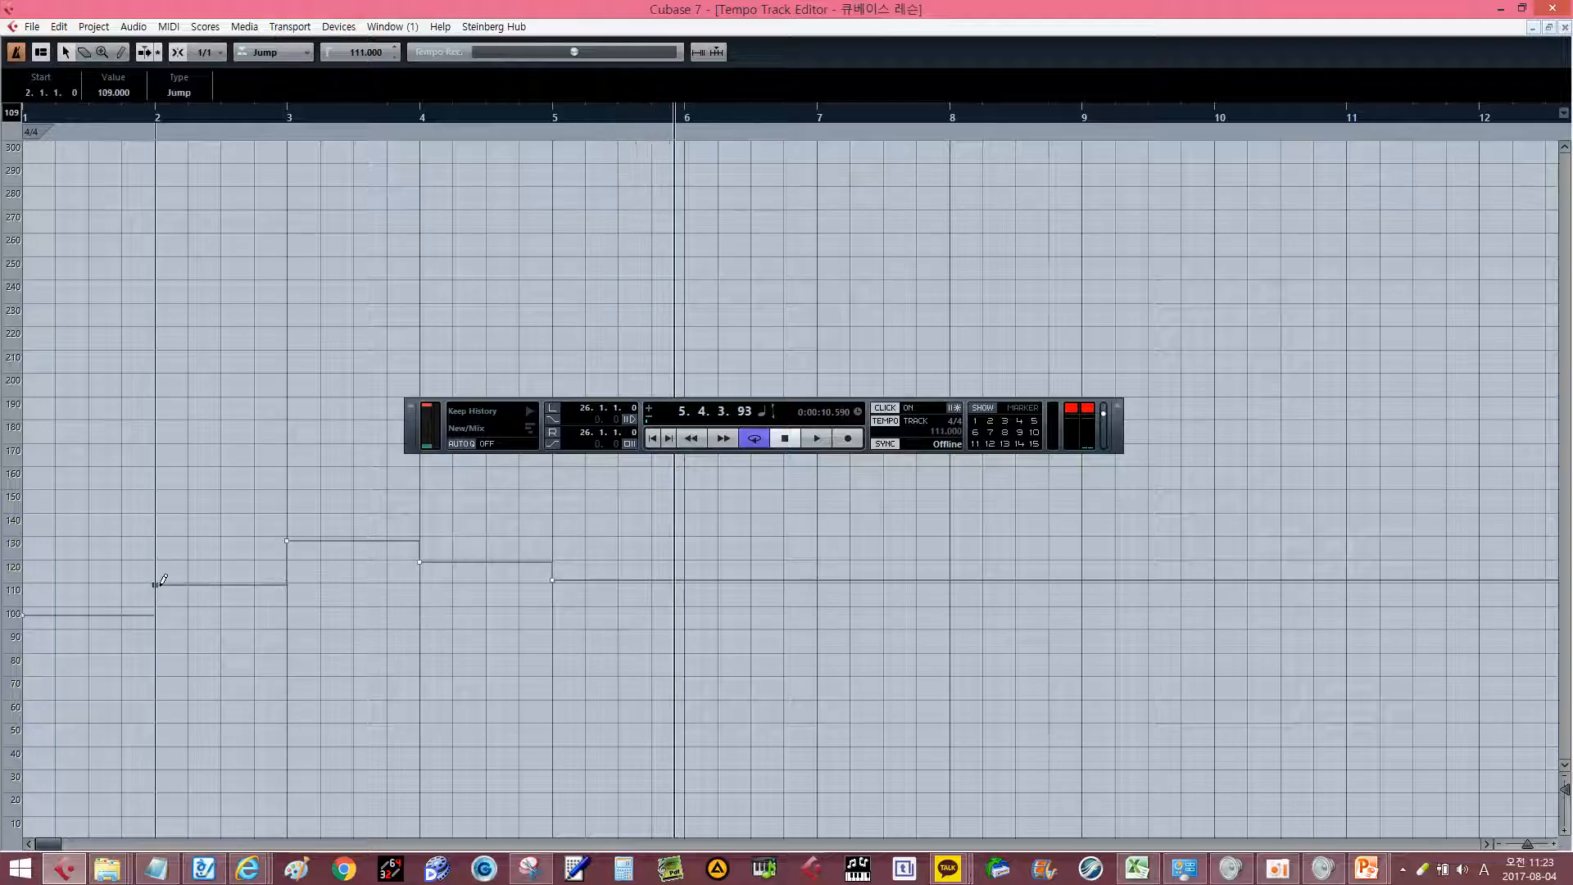
Undo all the tempo points added across bars 1 to 5.
{"action": "key", "text": "ctrl+z"}
{"action": "key", "text": "ctrl+z"}
{"action": "key", "text": "ctrl+z"}
{"action": "key", "text": "ctrl+z"}
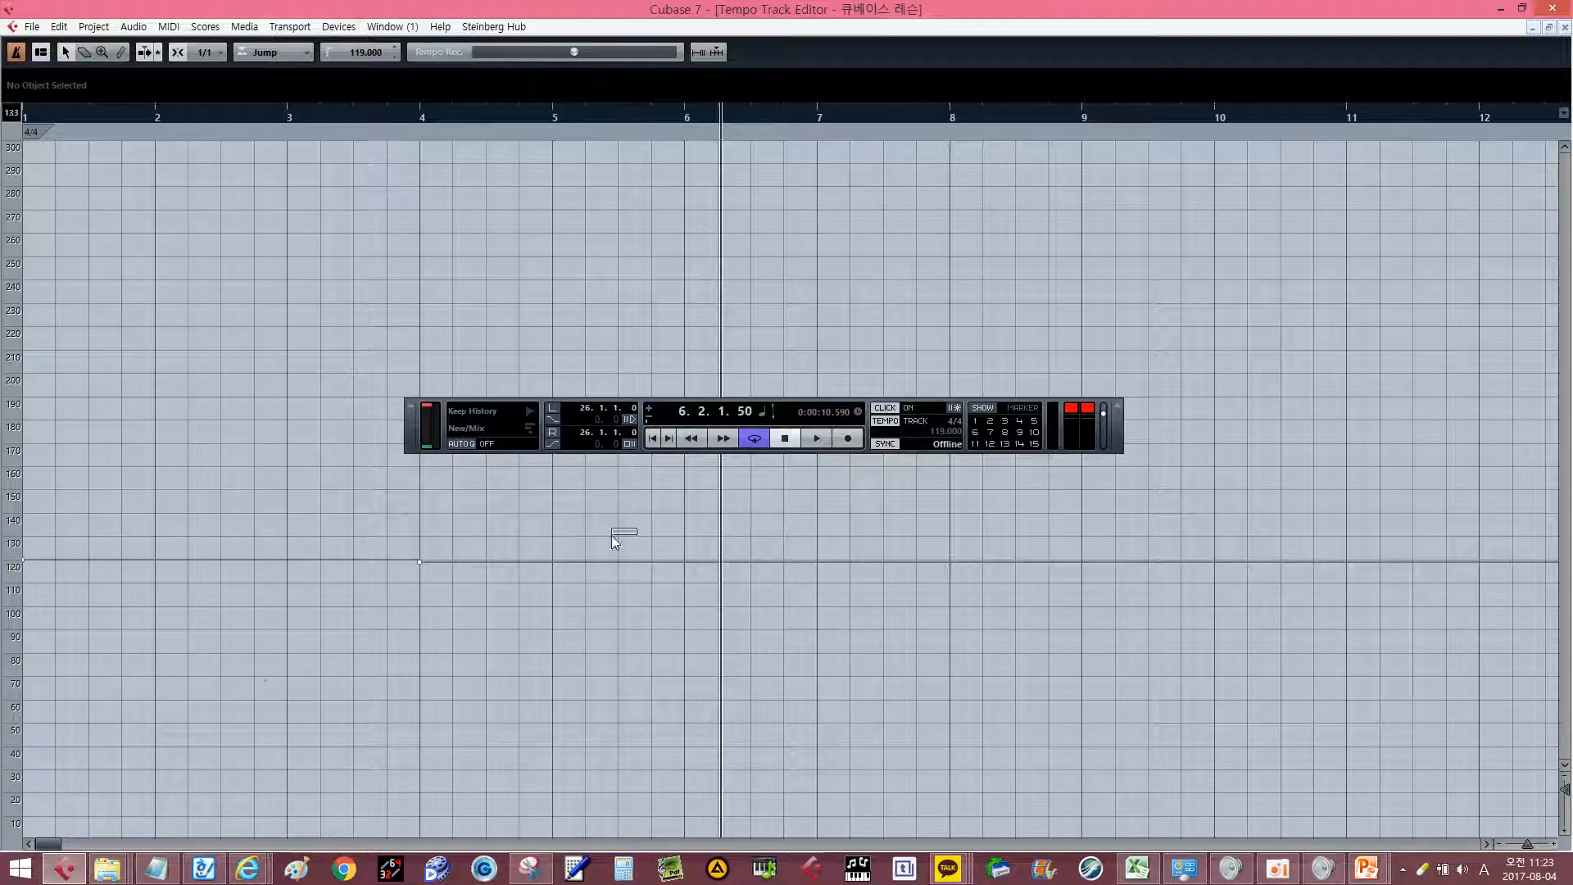
{"action": "key", "text": "ctrl+z"}
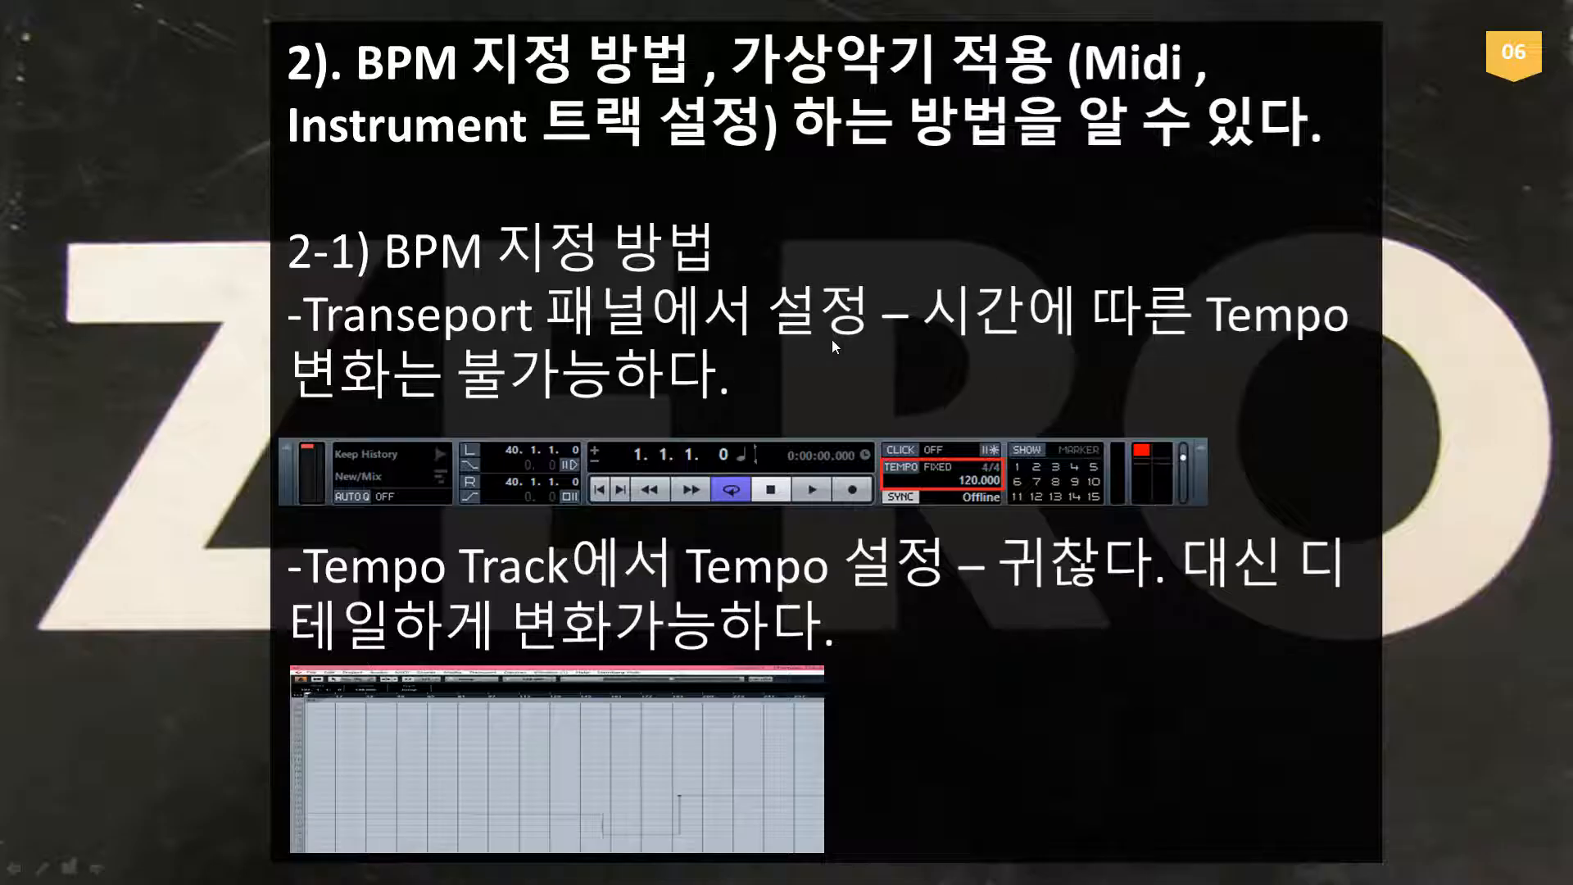
Advance the PowerPoint slide show through virtual instrument setup to slide 08 on VST 2.x plug-in paths.
{"action": "left_click", "coordinate": [833, 340]}
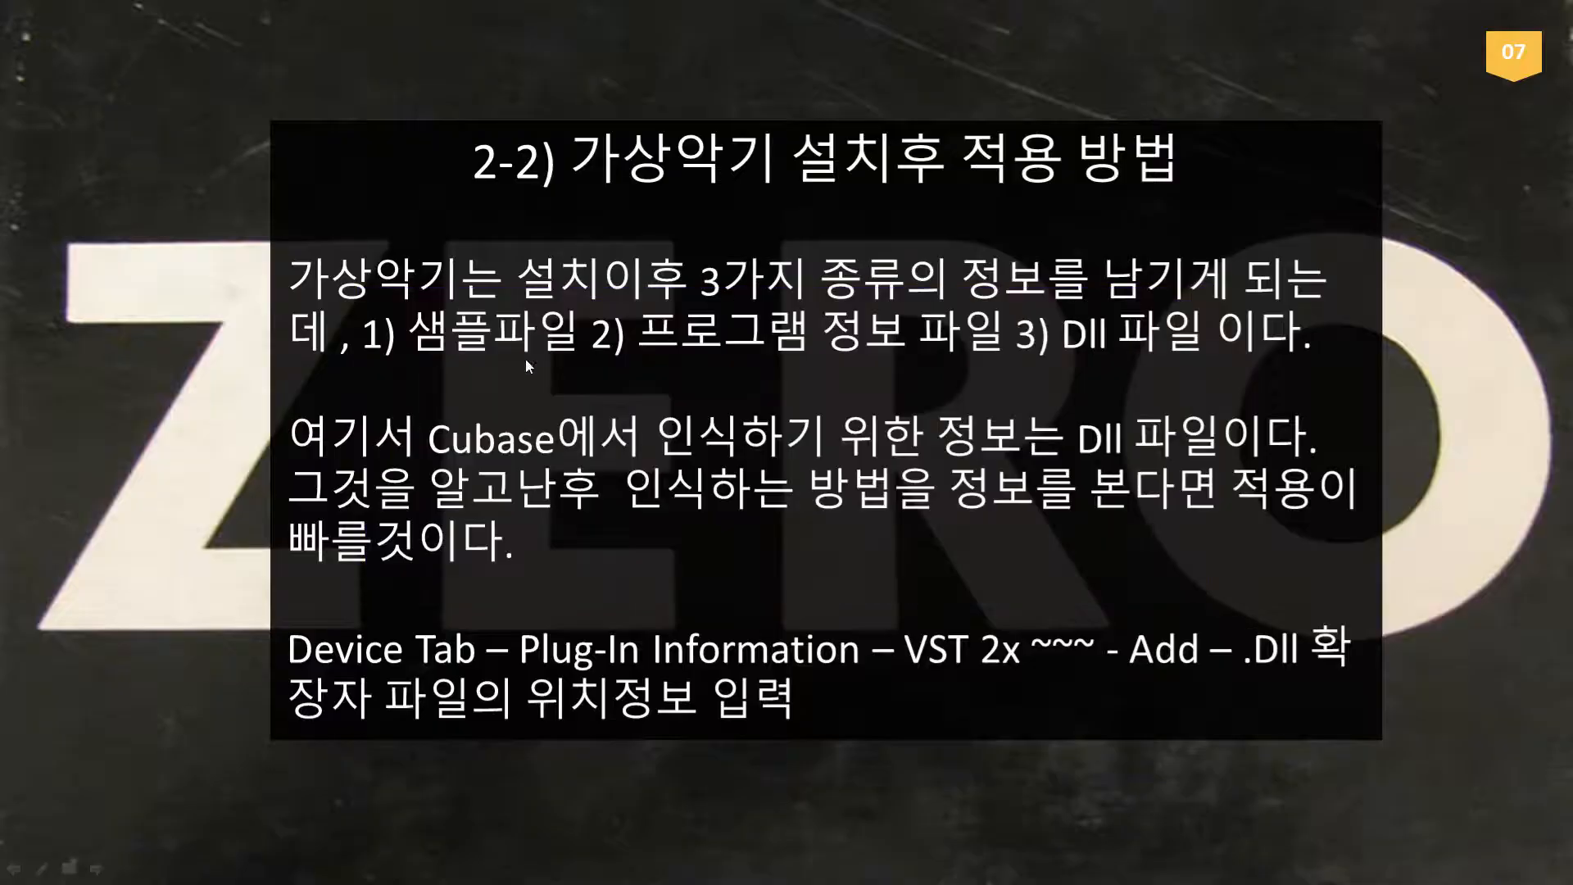
{"action": "left_click", "coordinate": [569, 352]}
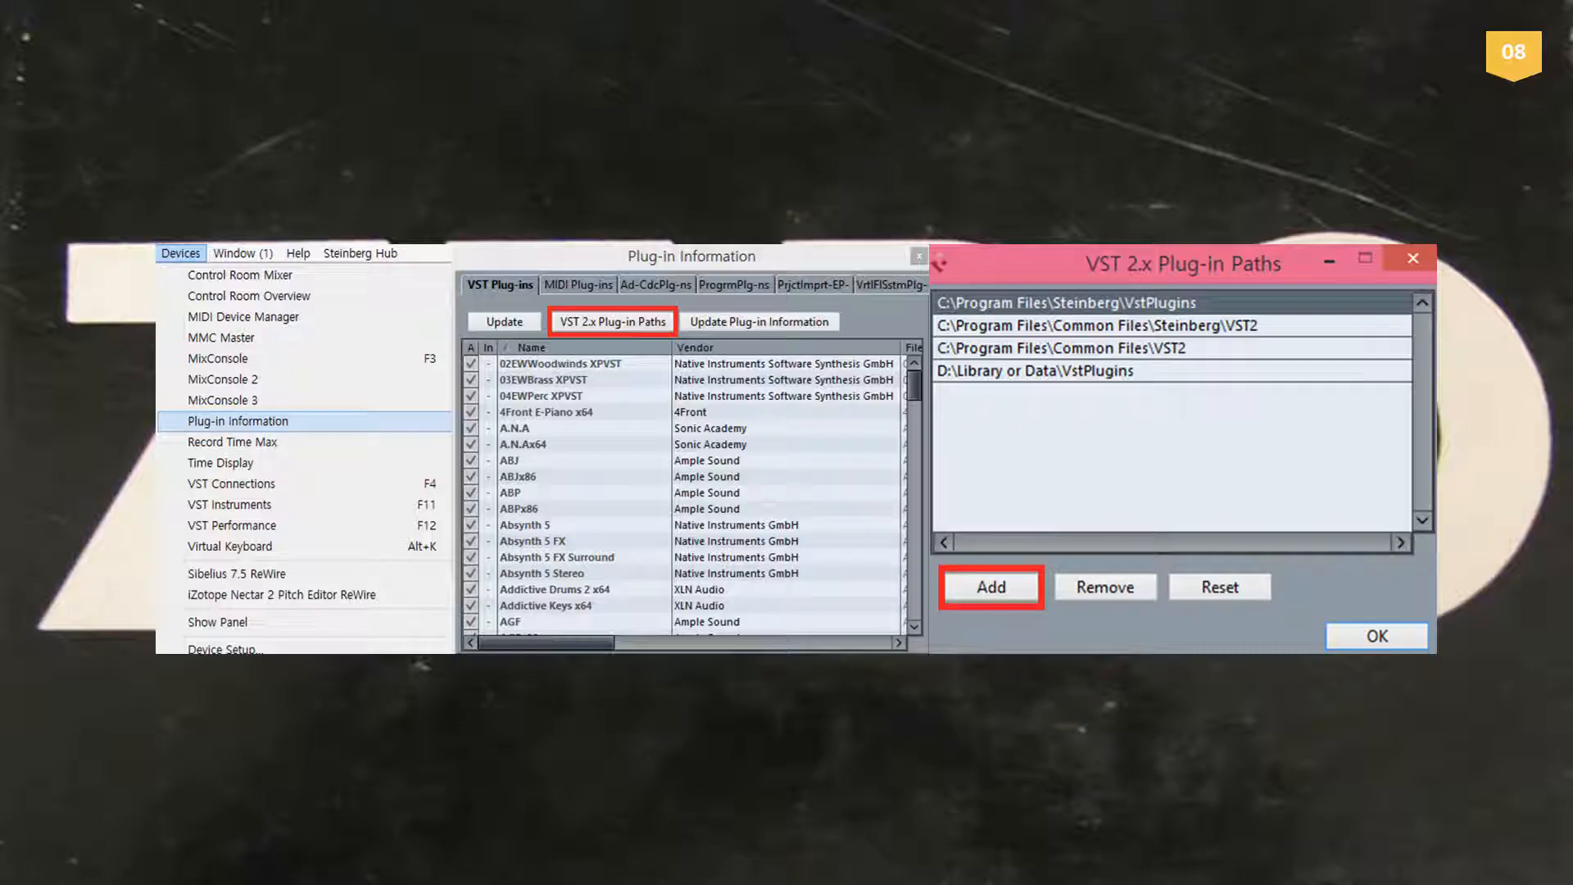
Return to the Cubase project window and show the VST 2.x Plug-in Paths from Plug-in Information.
{"action": "key", "text": "alt+Tab"}
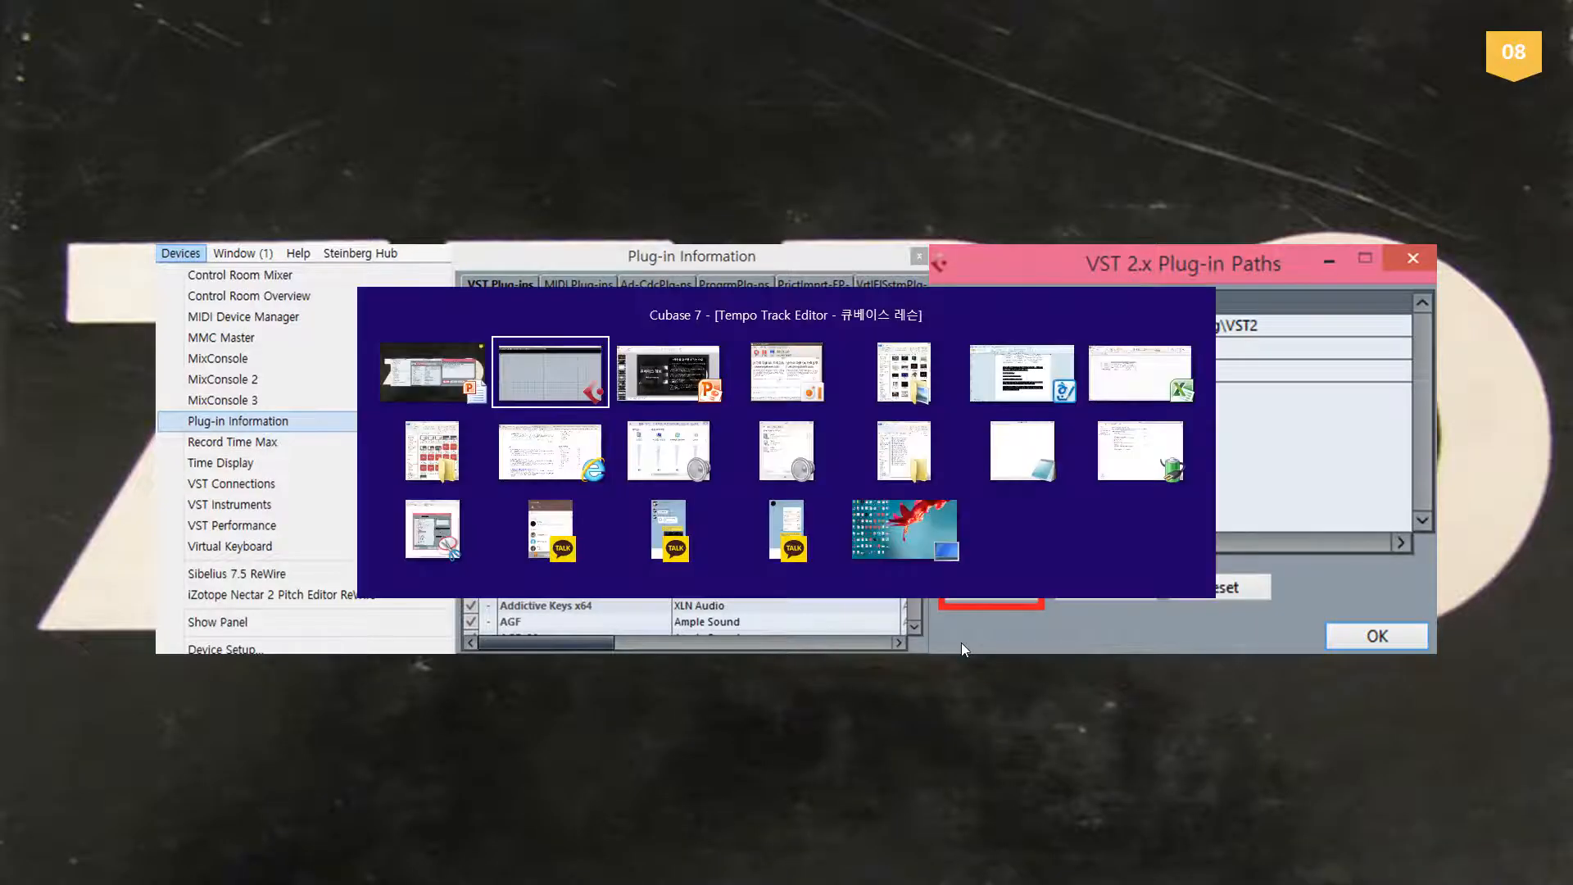
{"action": "key", "text": "Escape"}
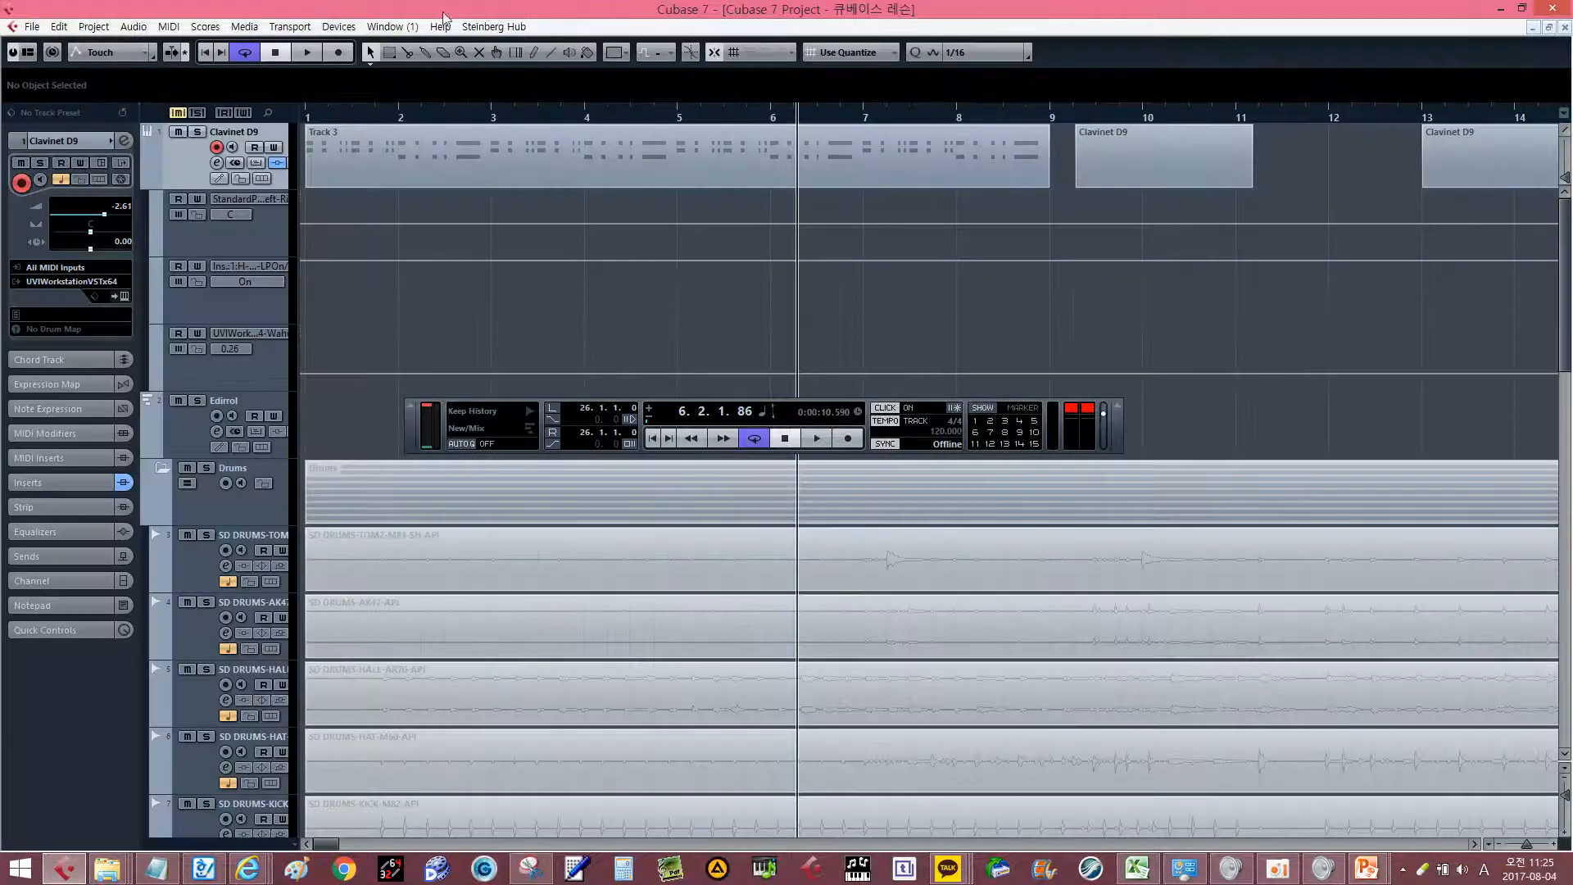
{"action": "left_click", "coordinate": [352, 26]}
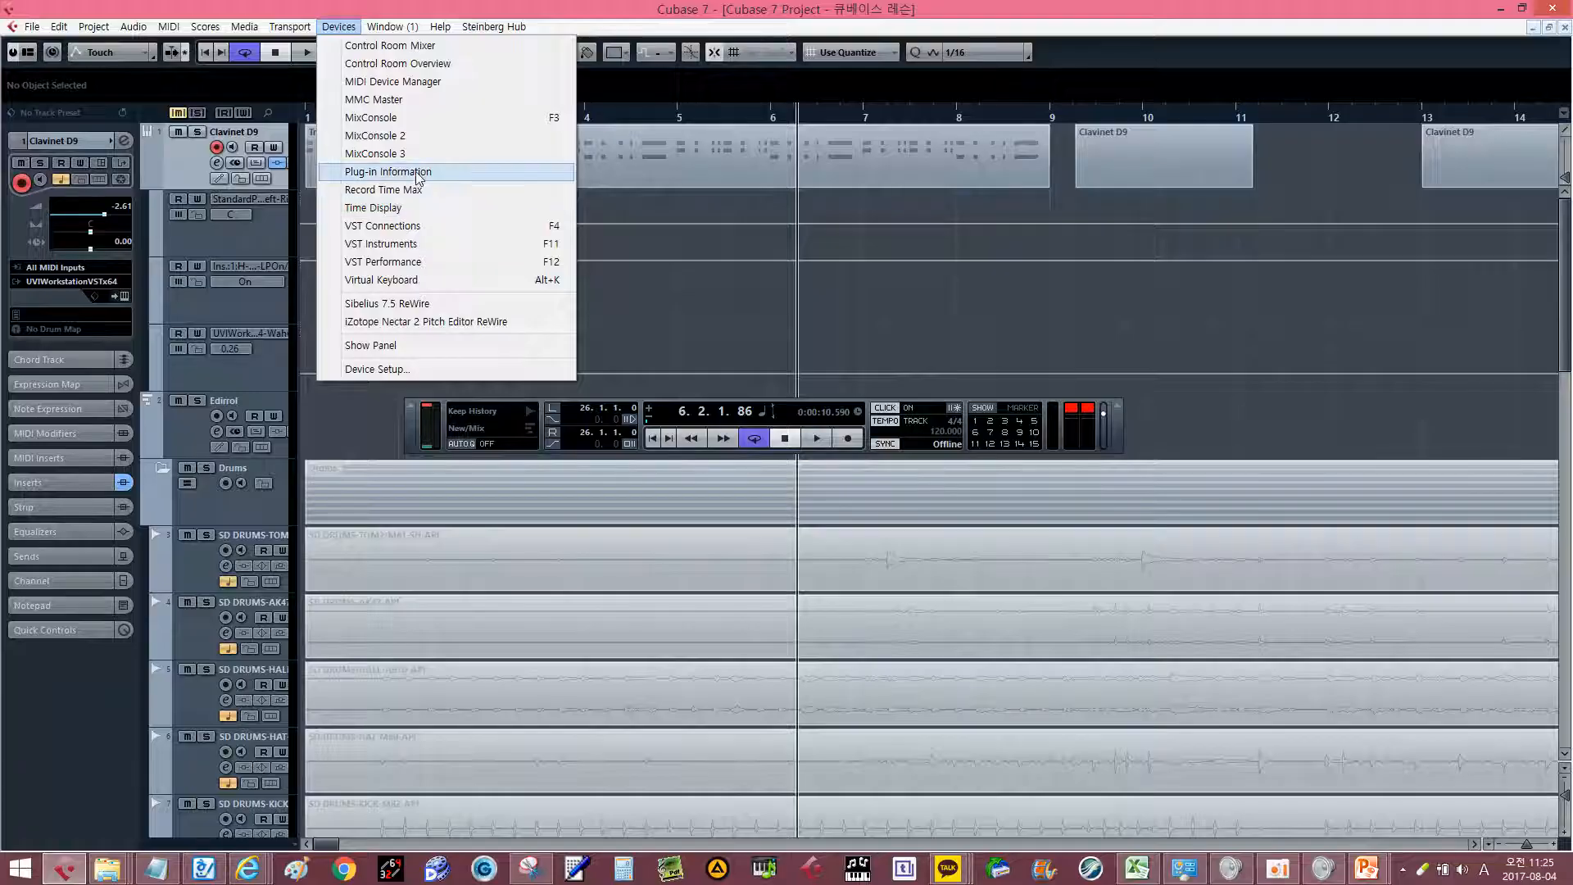
{"action": "left_click", "coordinate": [388, 171]}
{"action": "left_click", "coordinate": [696, 332]}
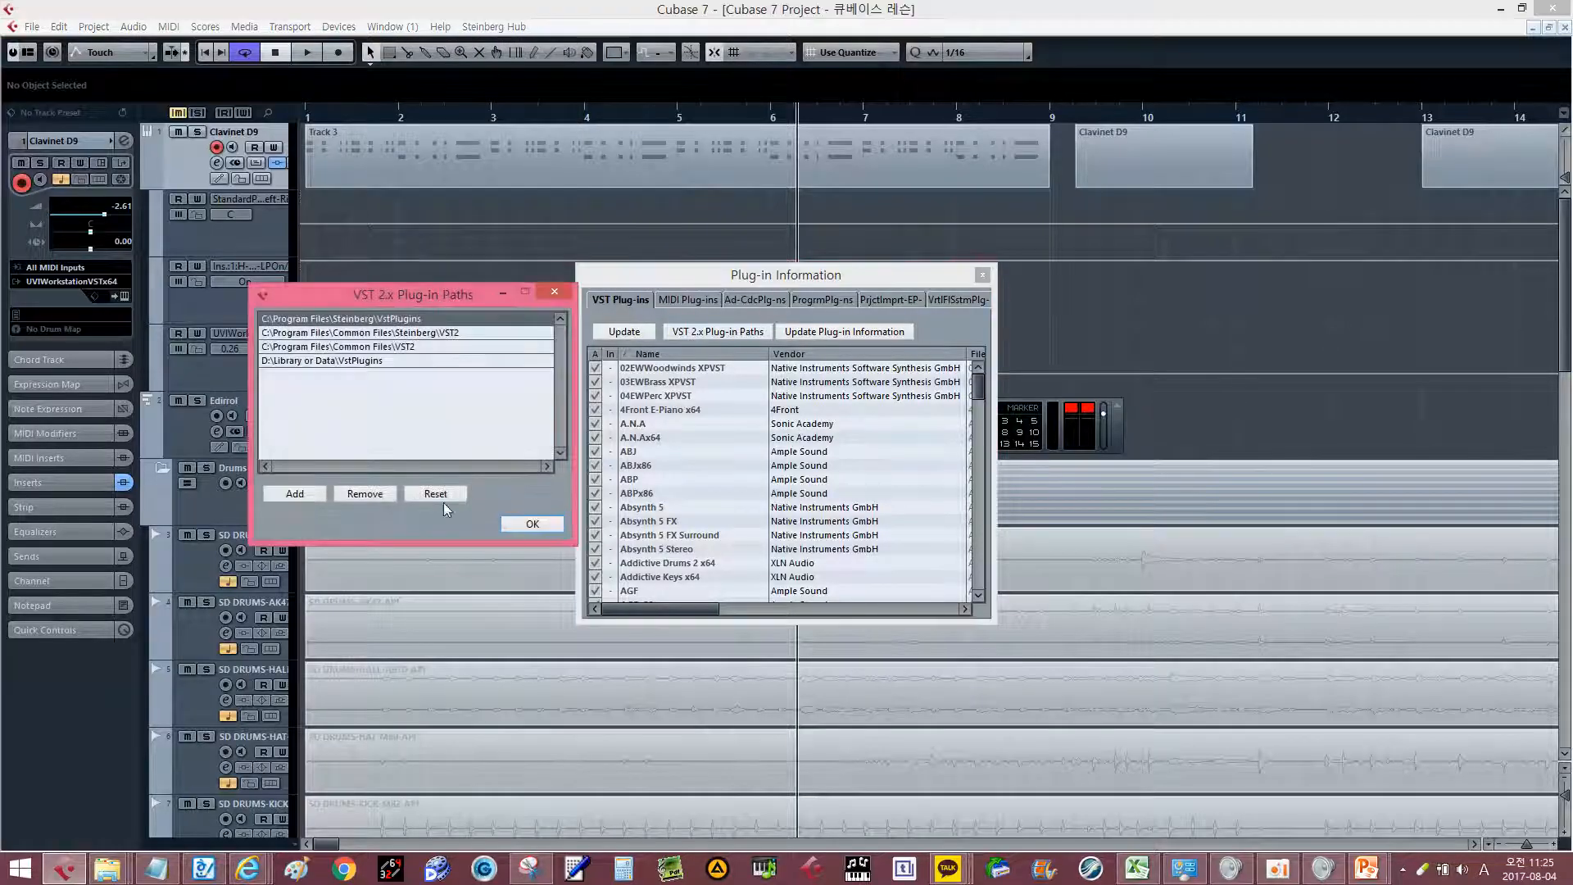
Call up the folder browser for adding a plug-in path twice, dismiss it each time, and close both plug-in windows.
{"action": "left_click", "coordinate": [290, 497]}
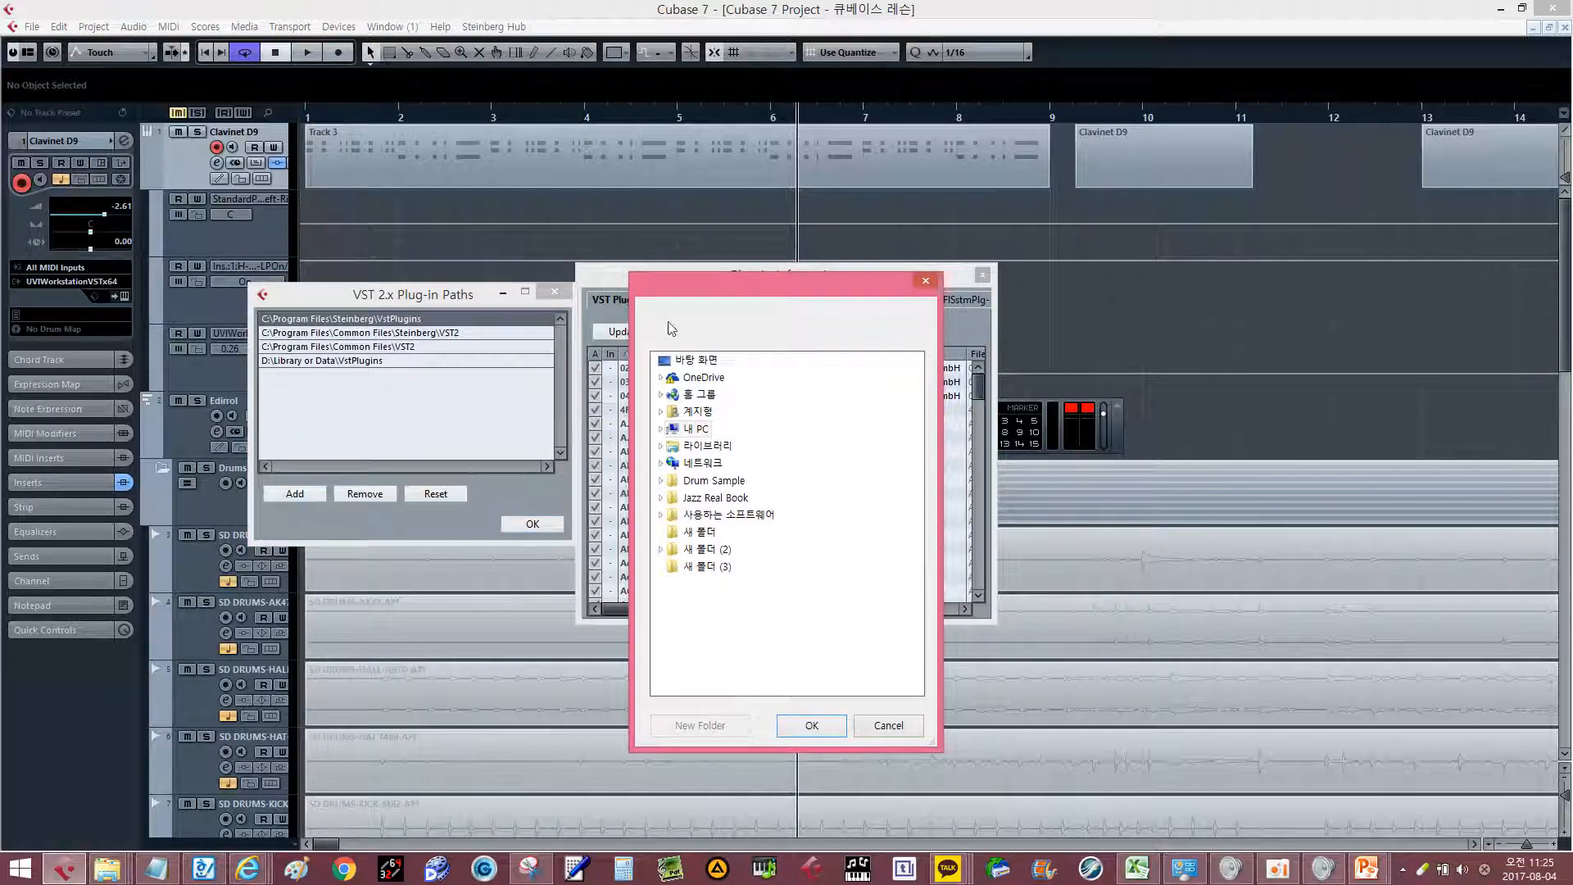
{"action": "left_click", "coordinate": [925, 281]}
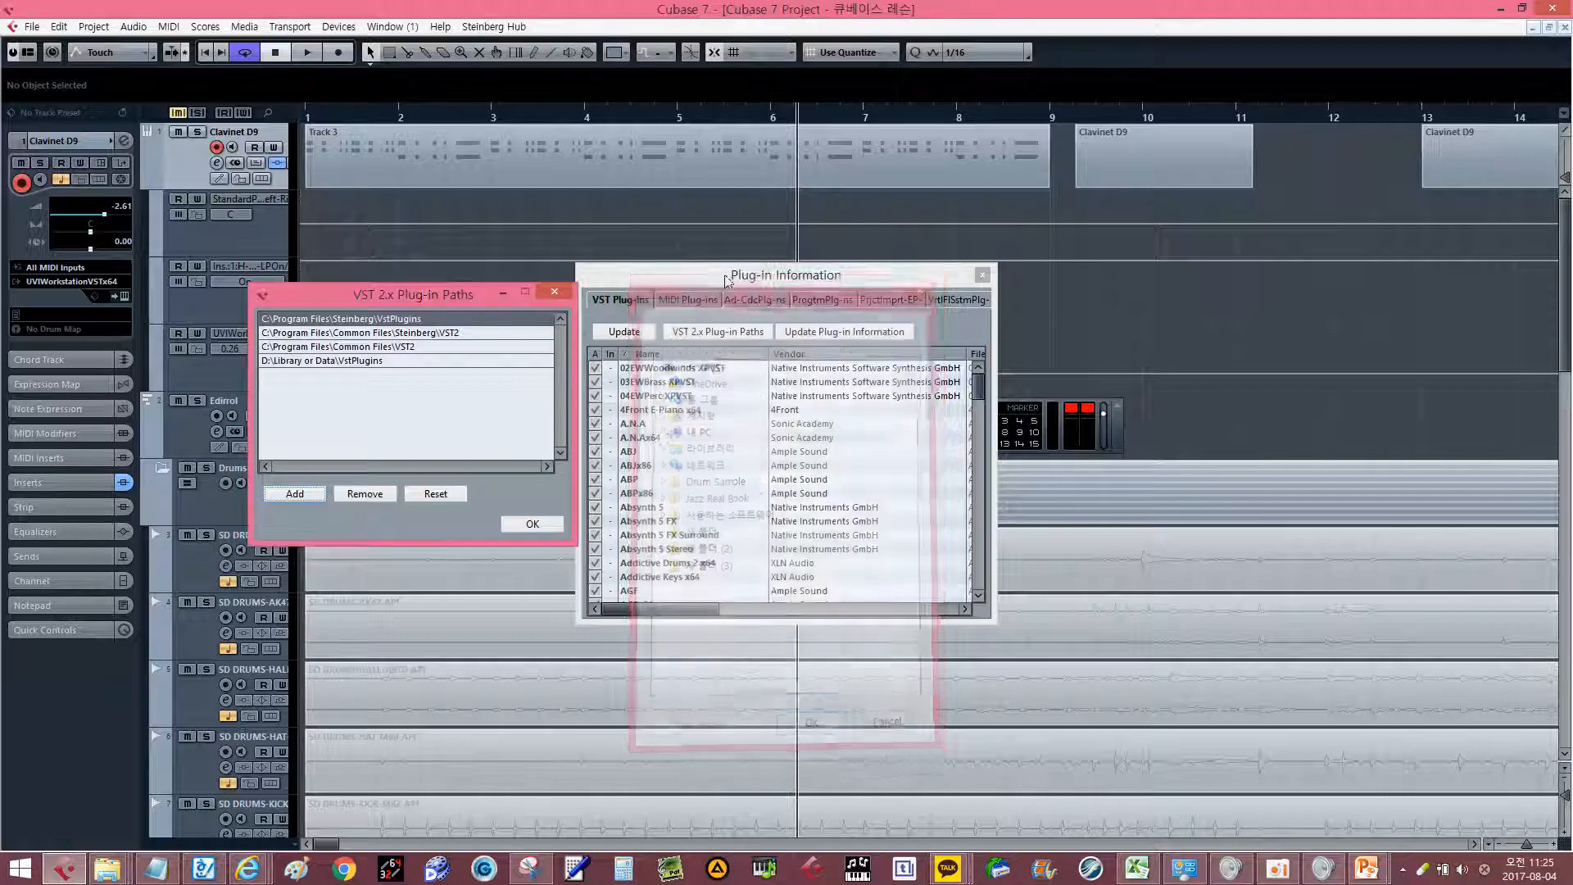
{"action": "left_click", "coordinate": [282, 494]}
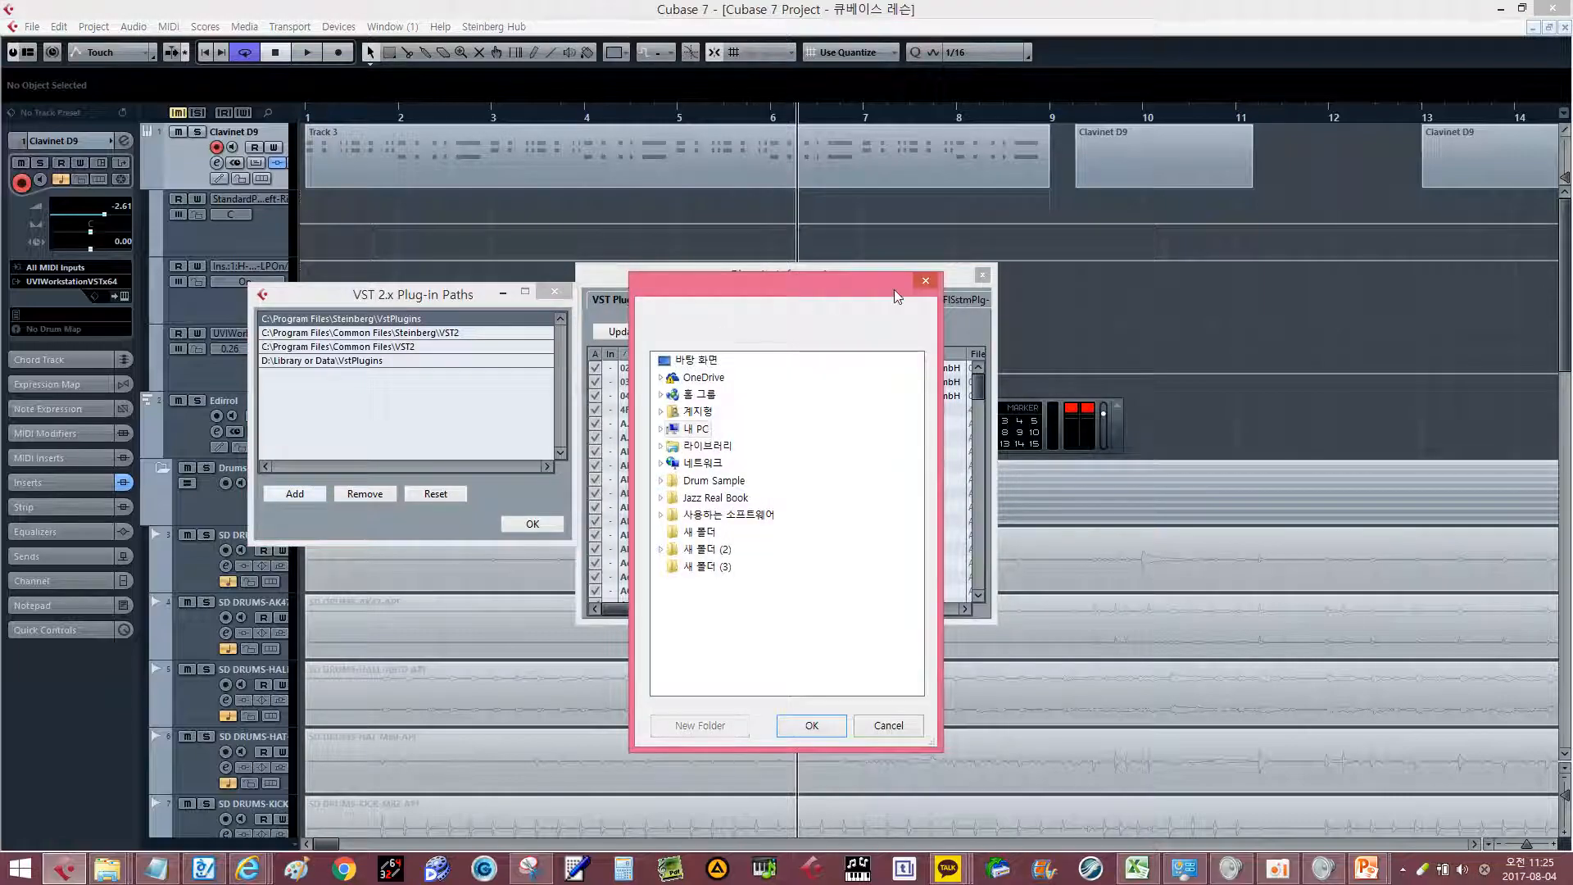
{"action": "left_click", "coordinate": [924, 281]}
{"action": "left_click", "coordinate": [554, 291]}
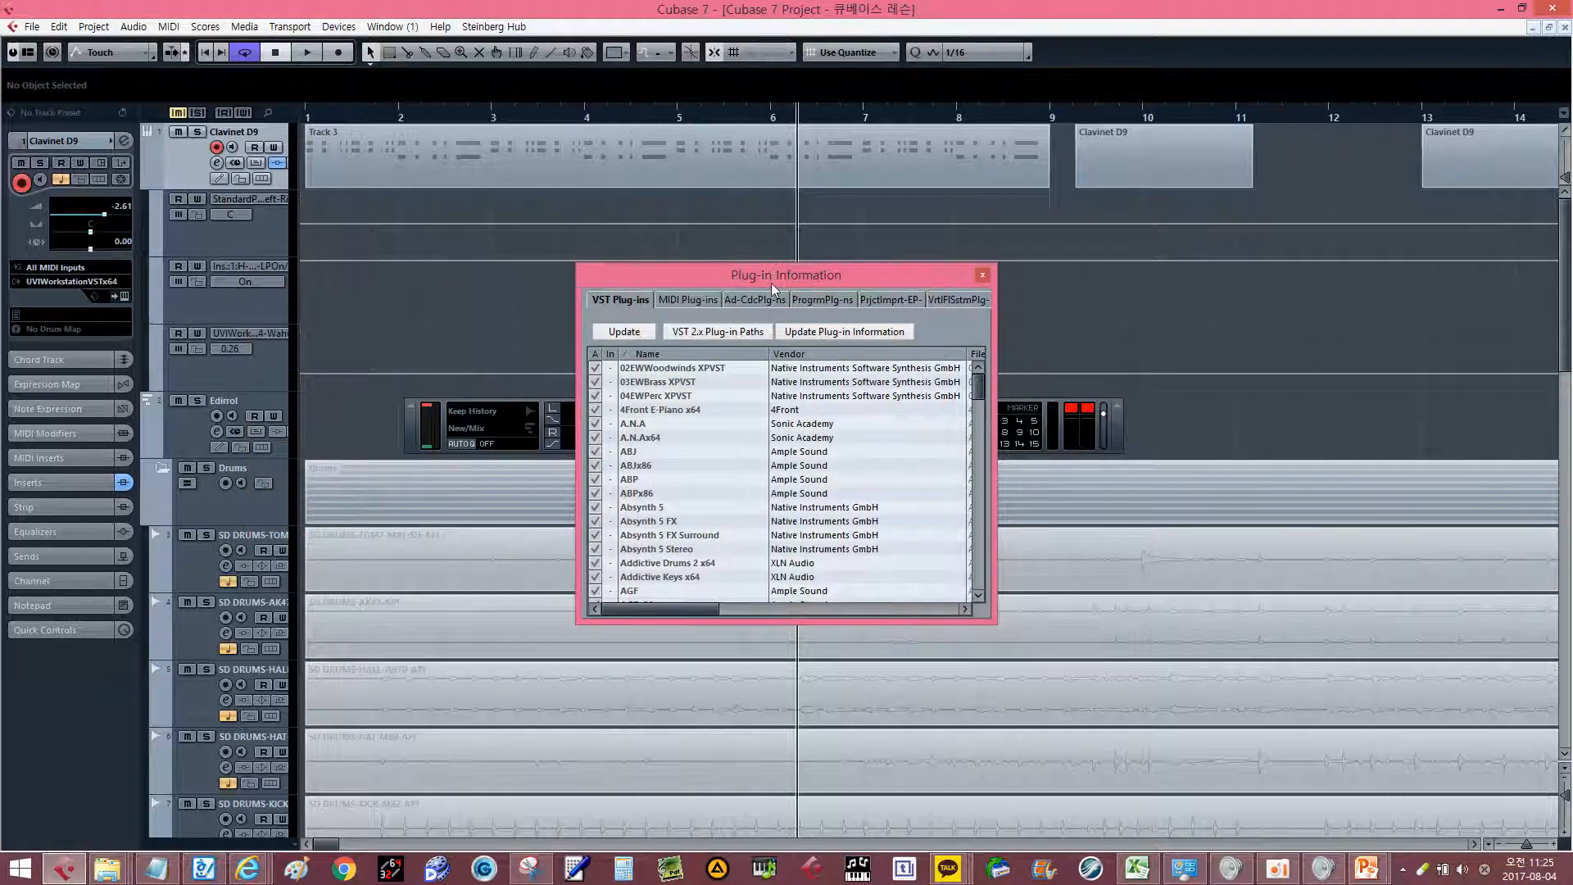
{"action": "left_click", "coordinate": [983, 276]}
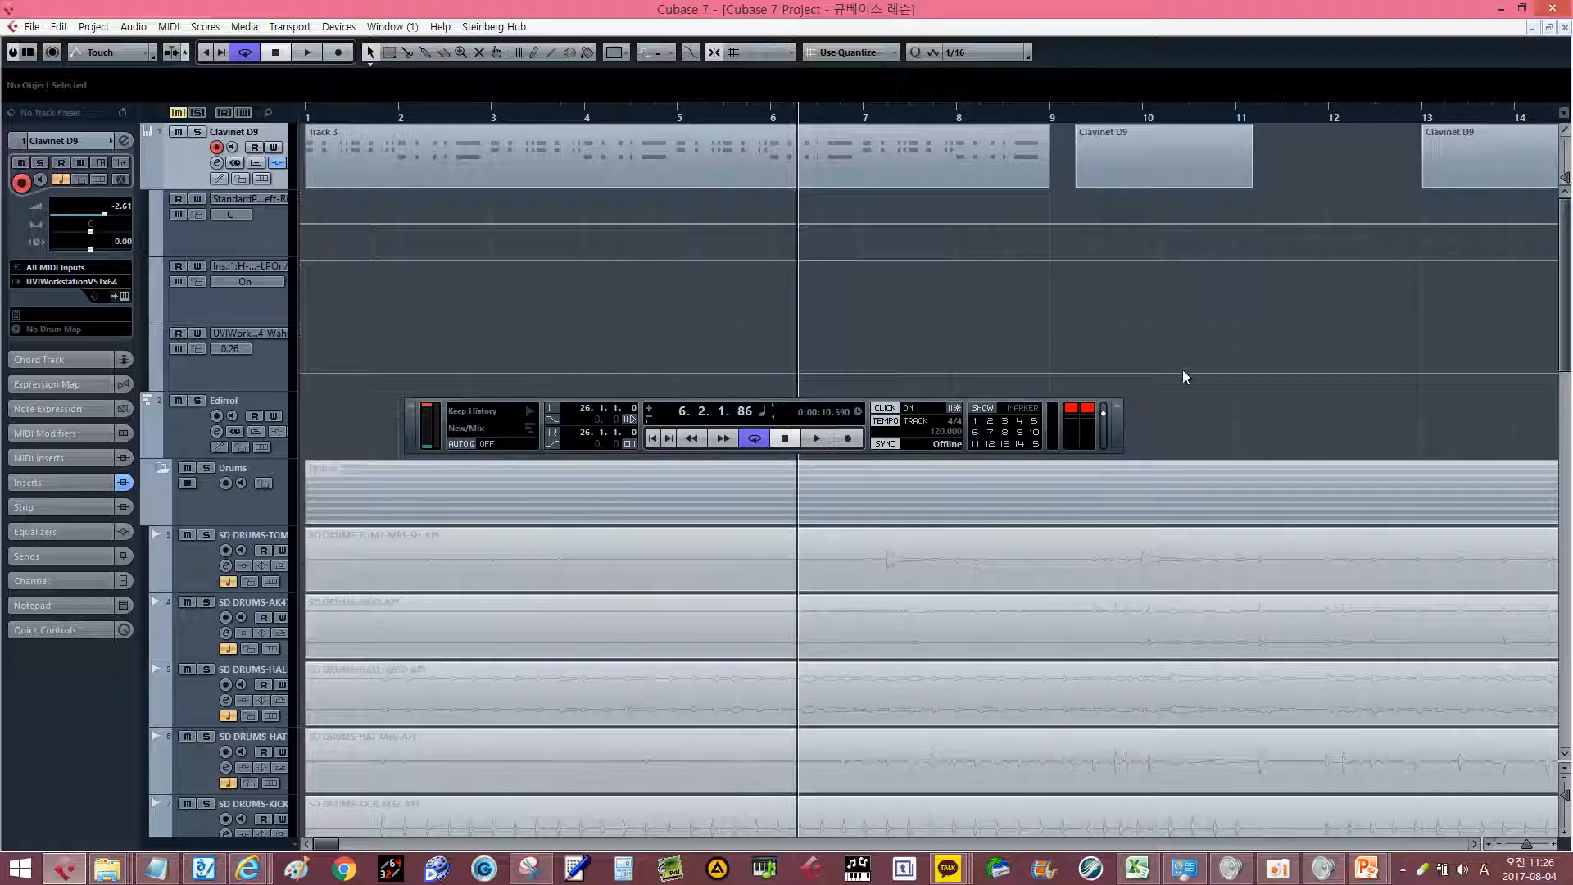
Switch to the PowerPoint slide show and advance to slide 09 on loading virtual instruments.
{"action": "key", "text": "alt+Tab"}
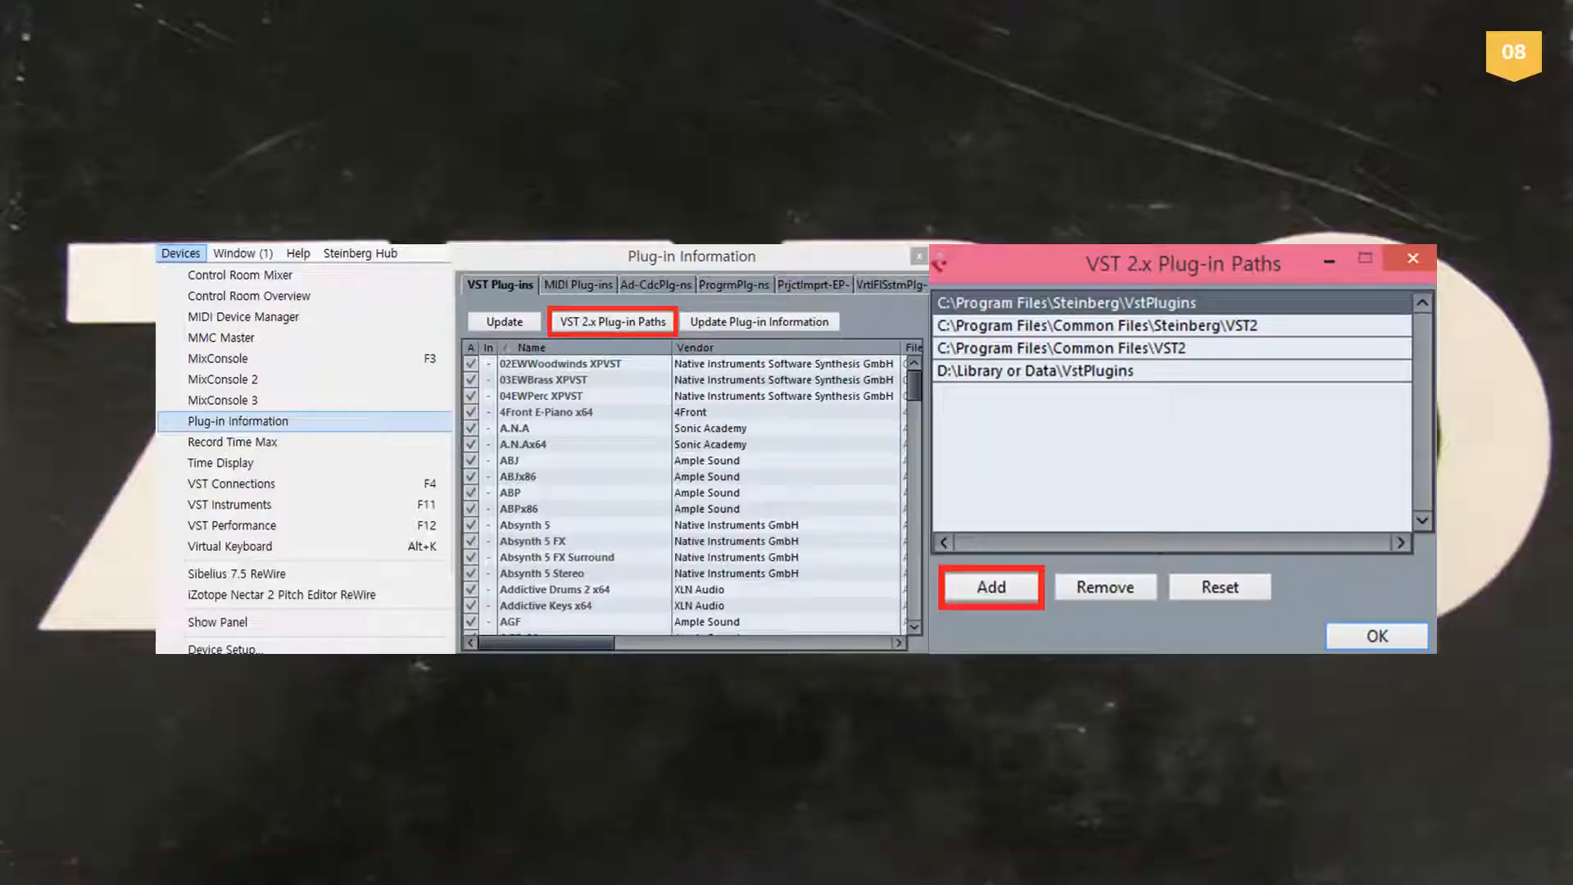
{"action": "left_click", "coordinate": [929, 391]}
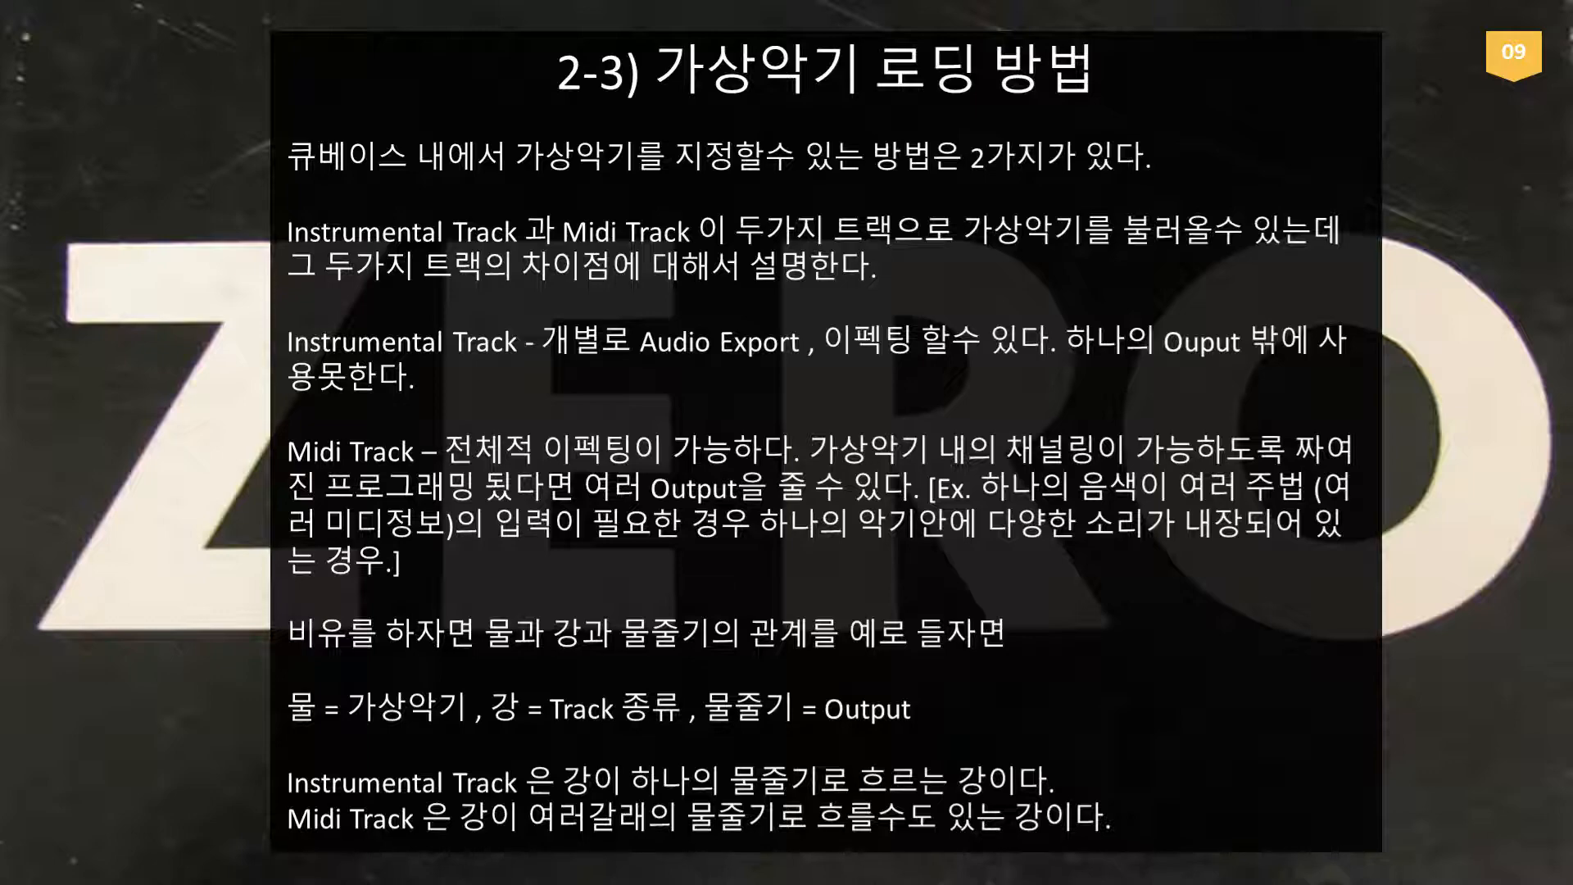
Return to Cubase, show and close the VST Connections, open the MixConsole, and collapse and expand its Routing rack.
{"action": "key", "text": "alt+Tab"}
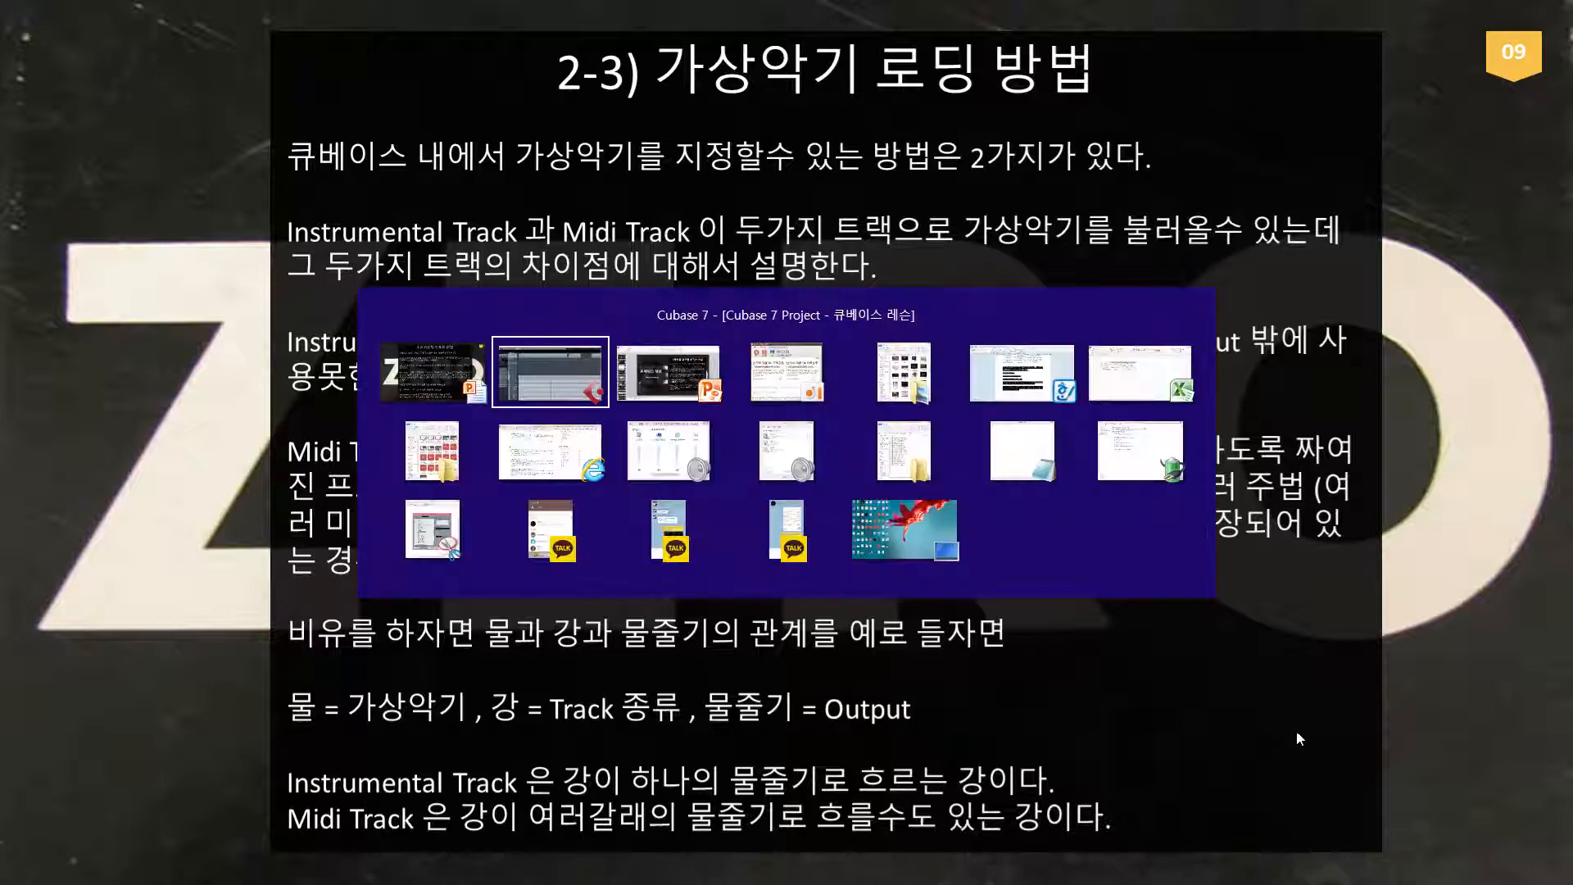
{"action": "key", "text": "F4"}
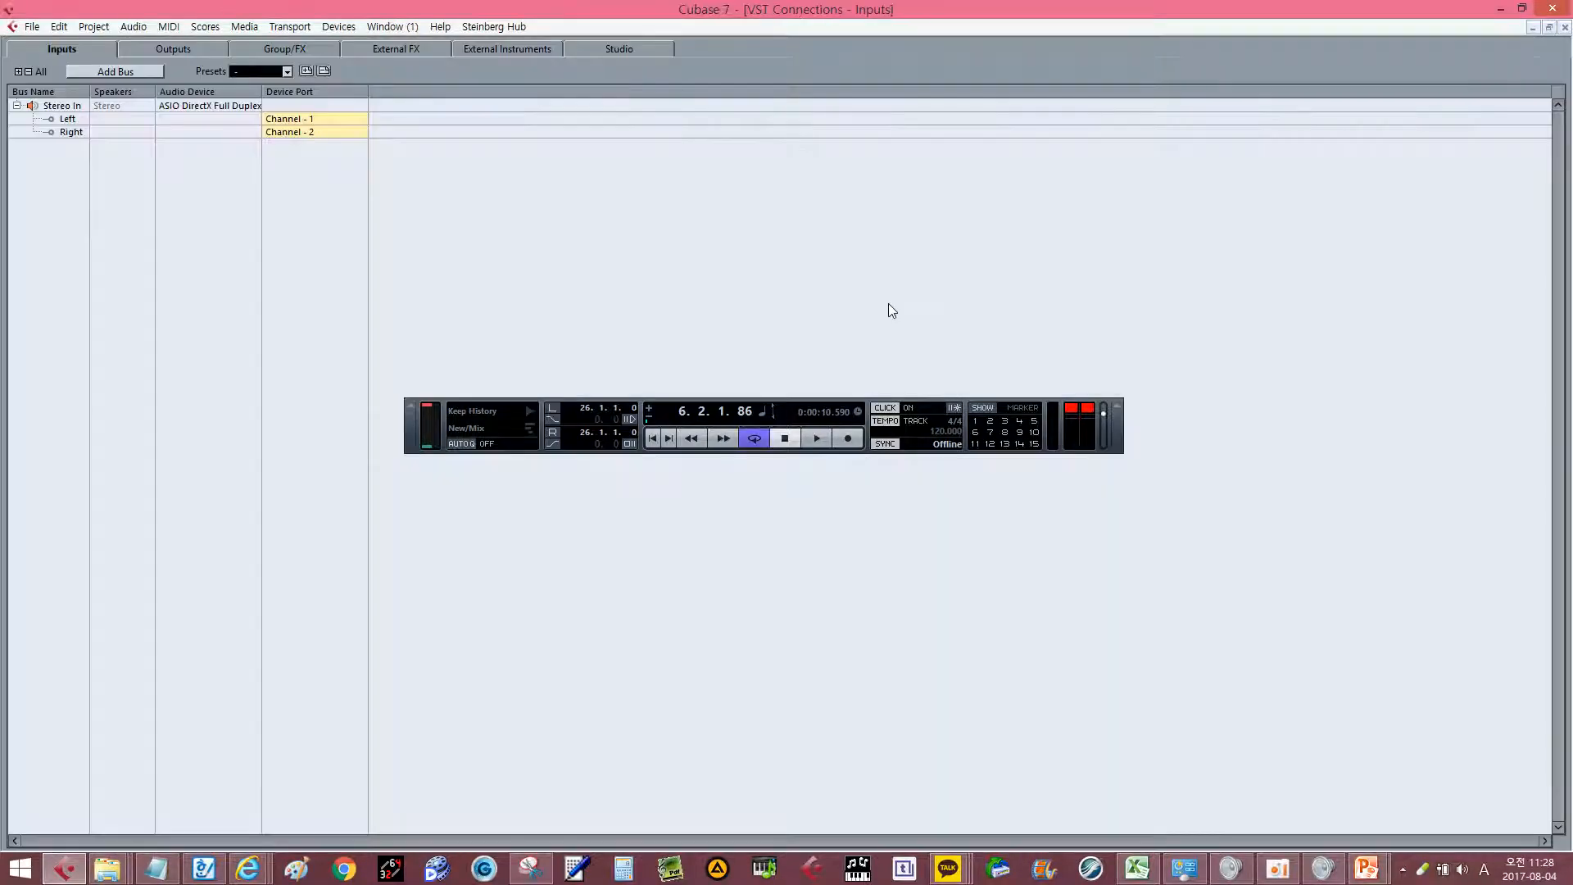
{"action": "key", "text": "F4"}
{"action": "key", "text": "F3"}
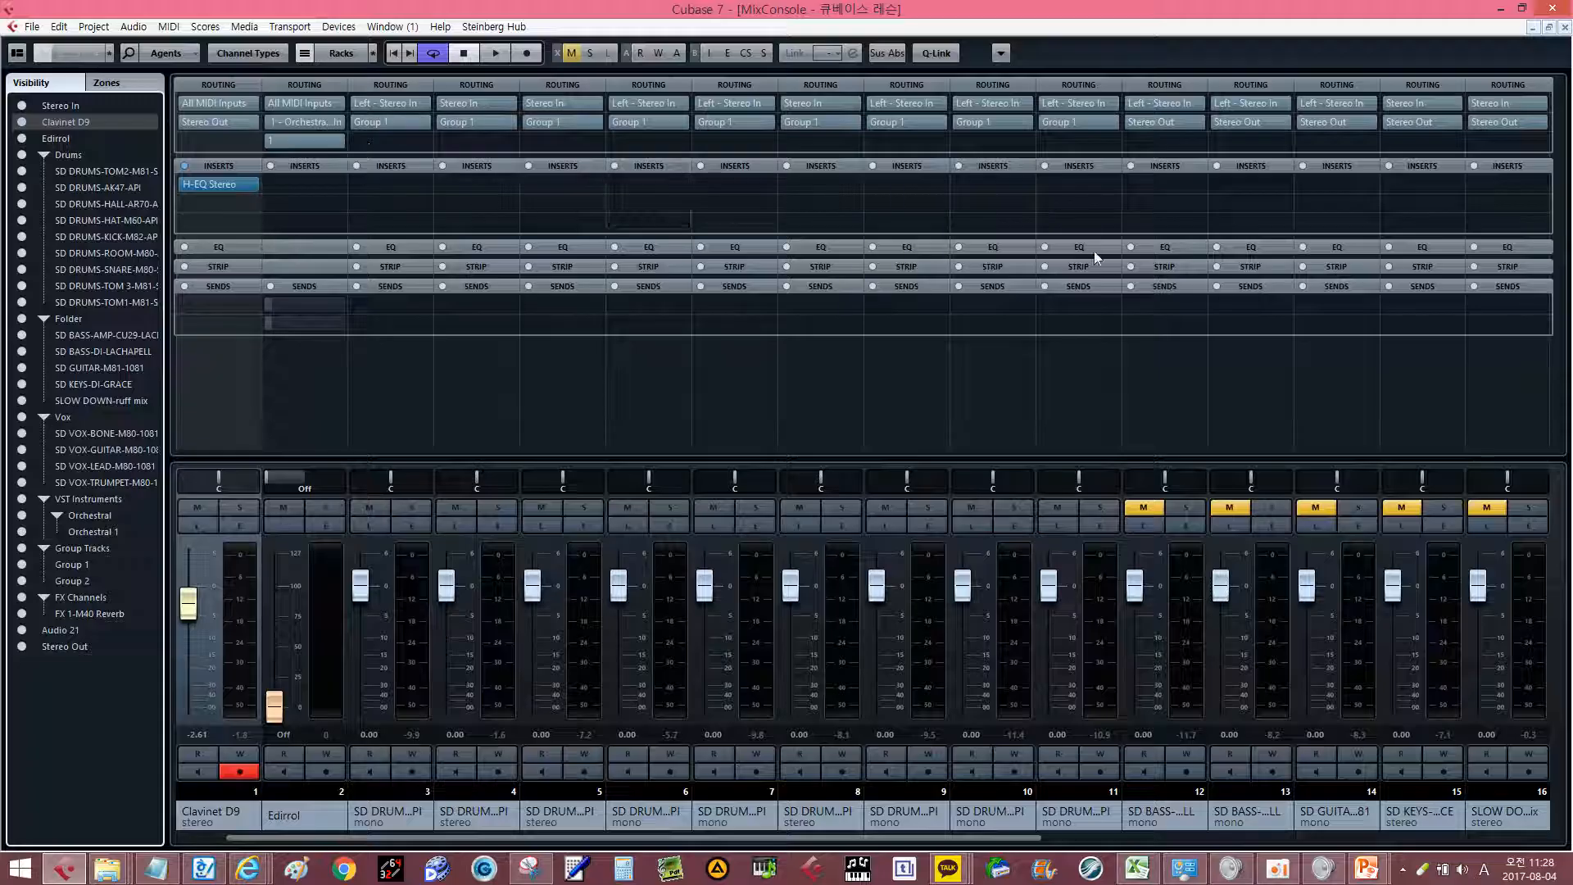
{"action": "left_click", "coordinate": [590, 84]}
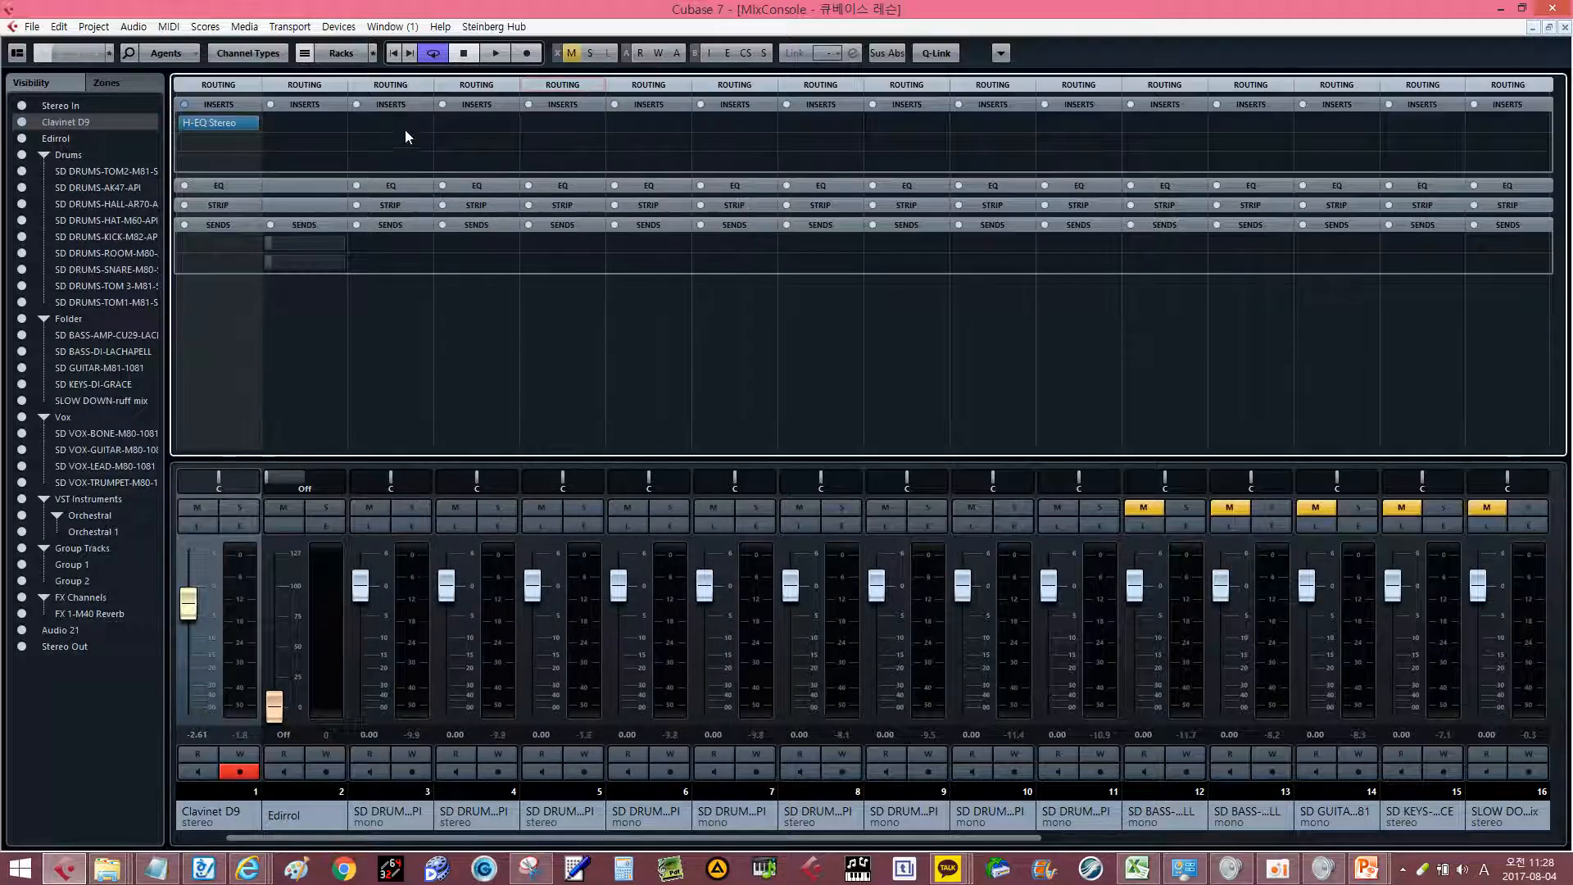
{"action": "left_click", "coordinate": [311, 86]}
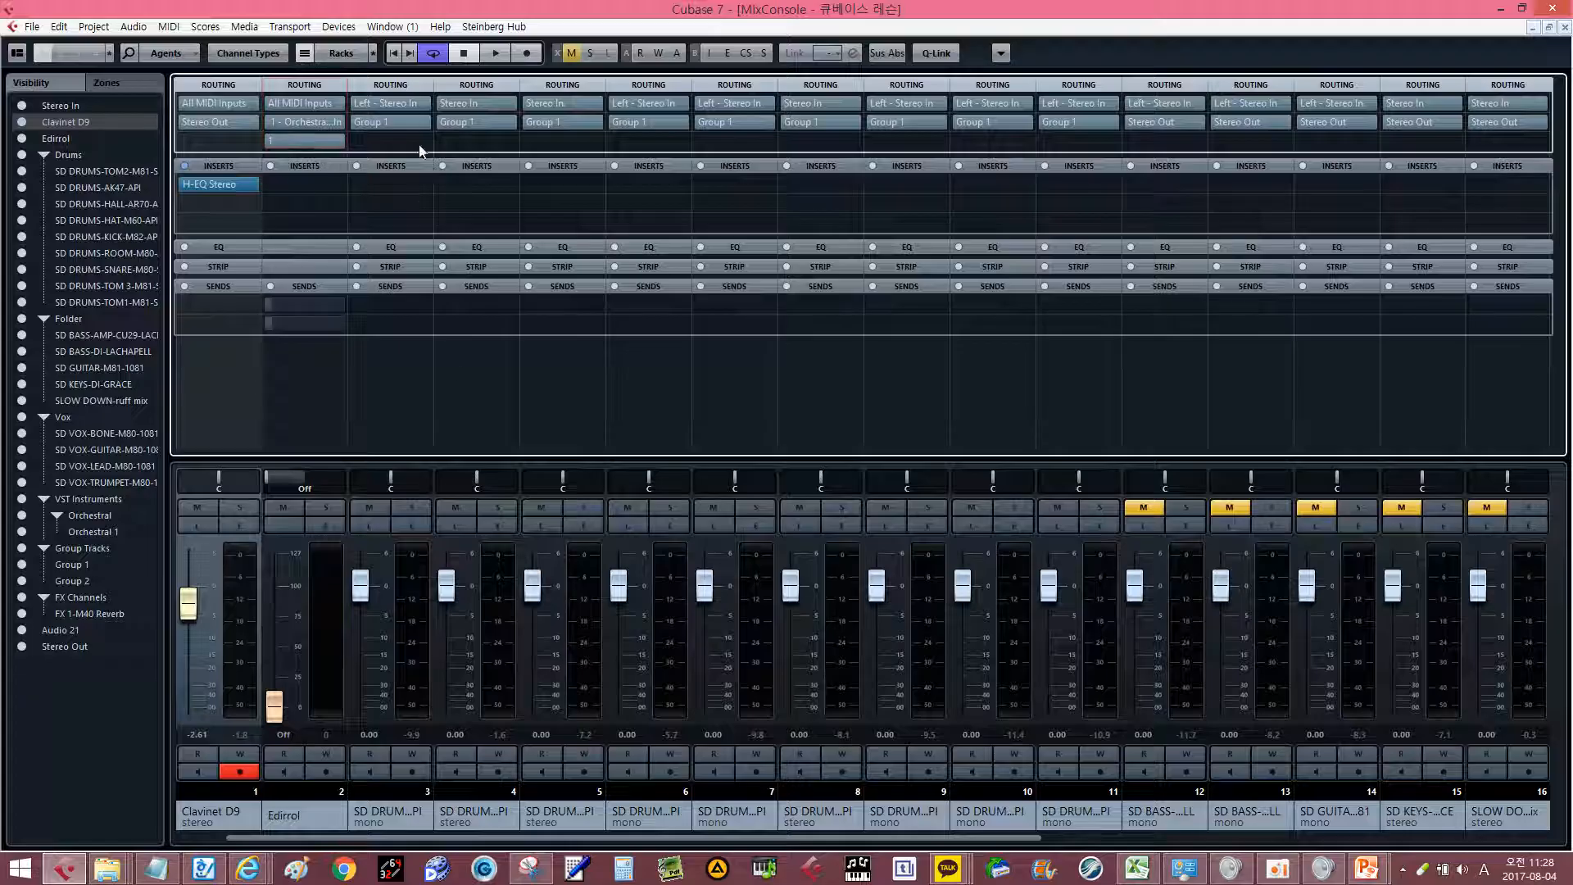
View the output routing choices of the Edirrol and Clavinet D9 channels, and return to the project window.
{"action": "left_click", "coordinate": [338, 123]}
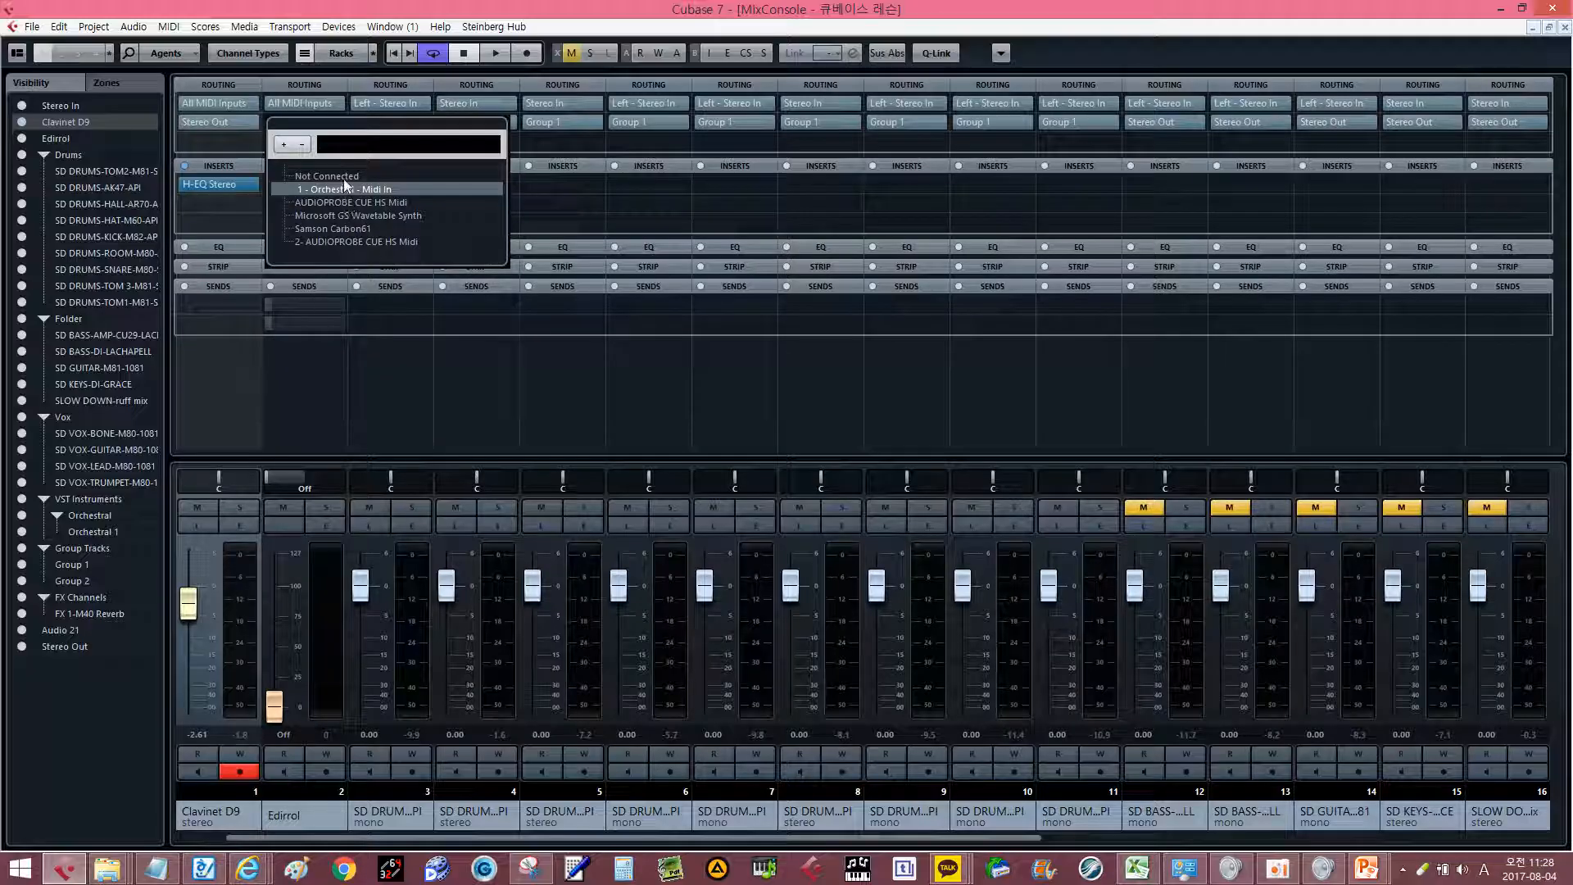
{"action": "left_click", "coordinate": [247, 126]}
{"action": "left_click", "coordinate": [254, 125]}
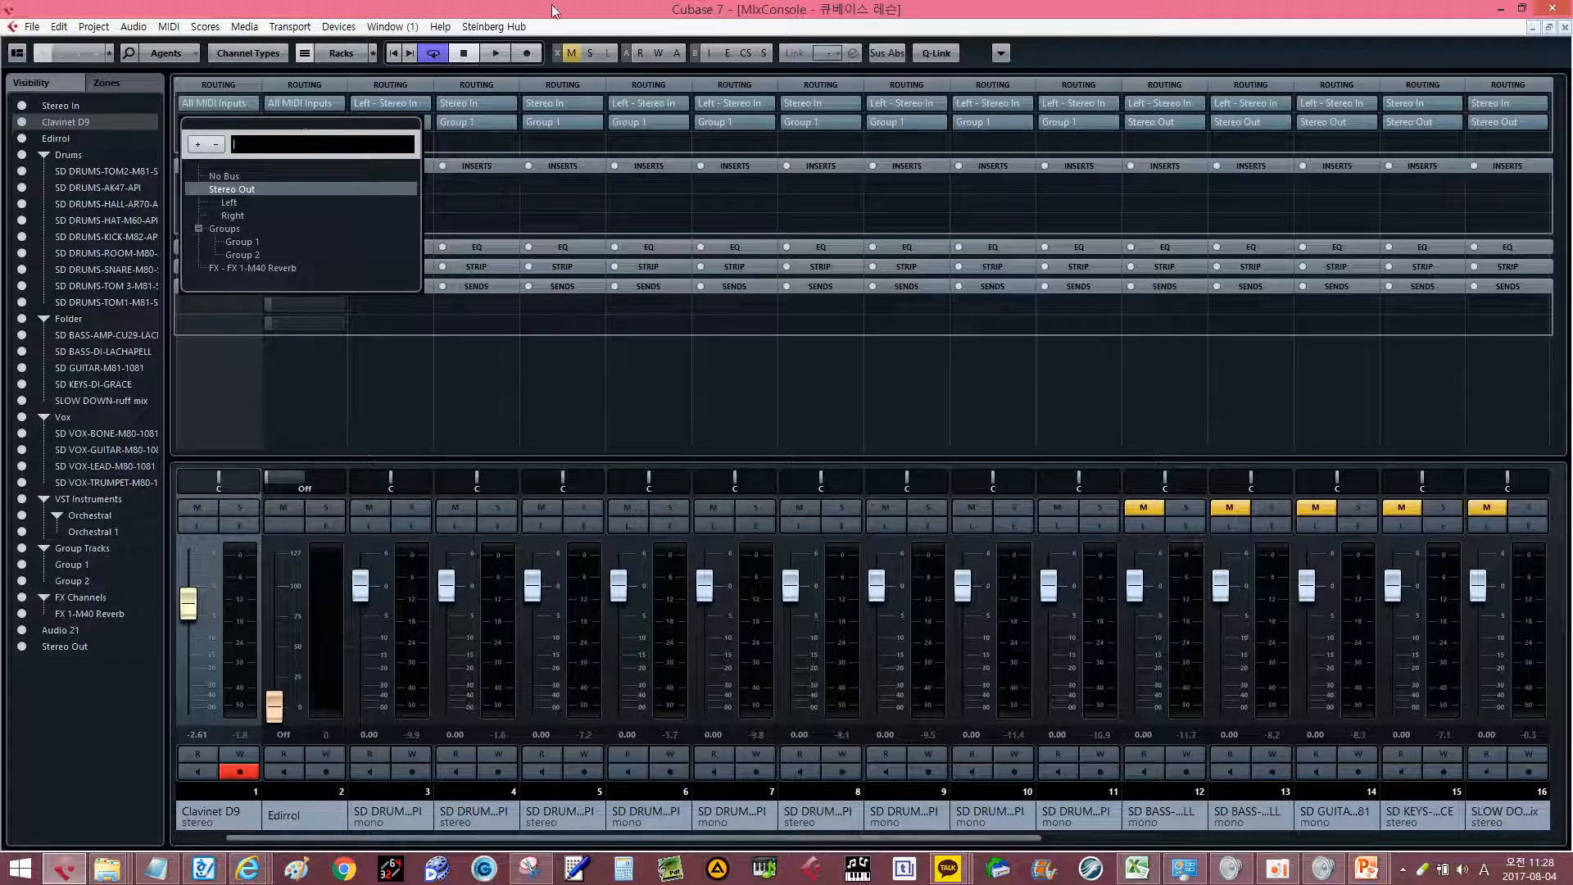
{"action": "left_click", "coordinate": [304, 189]}
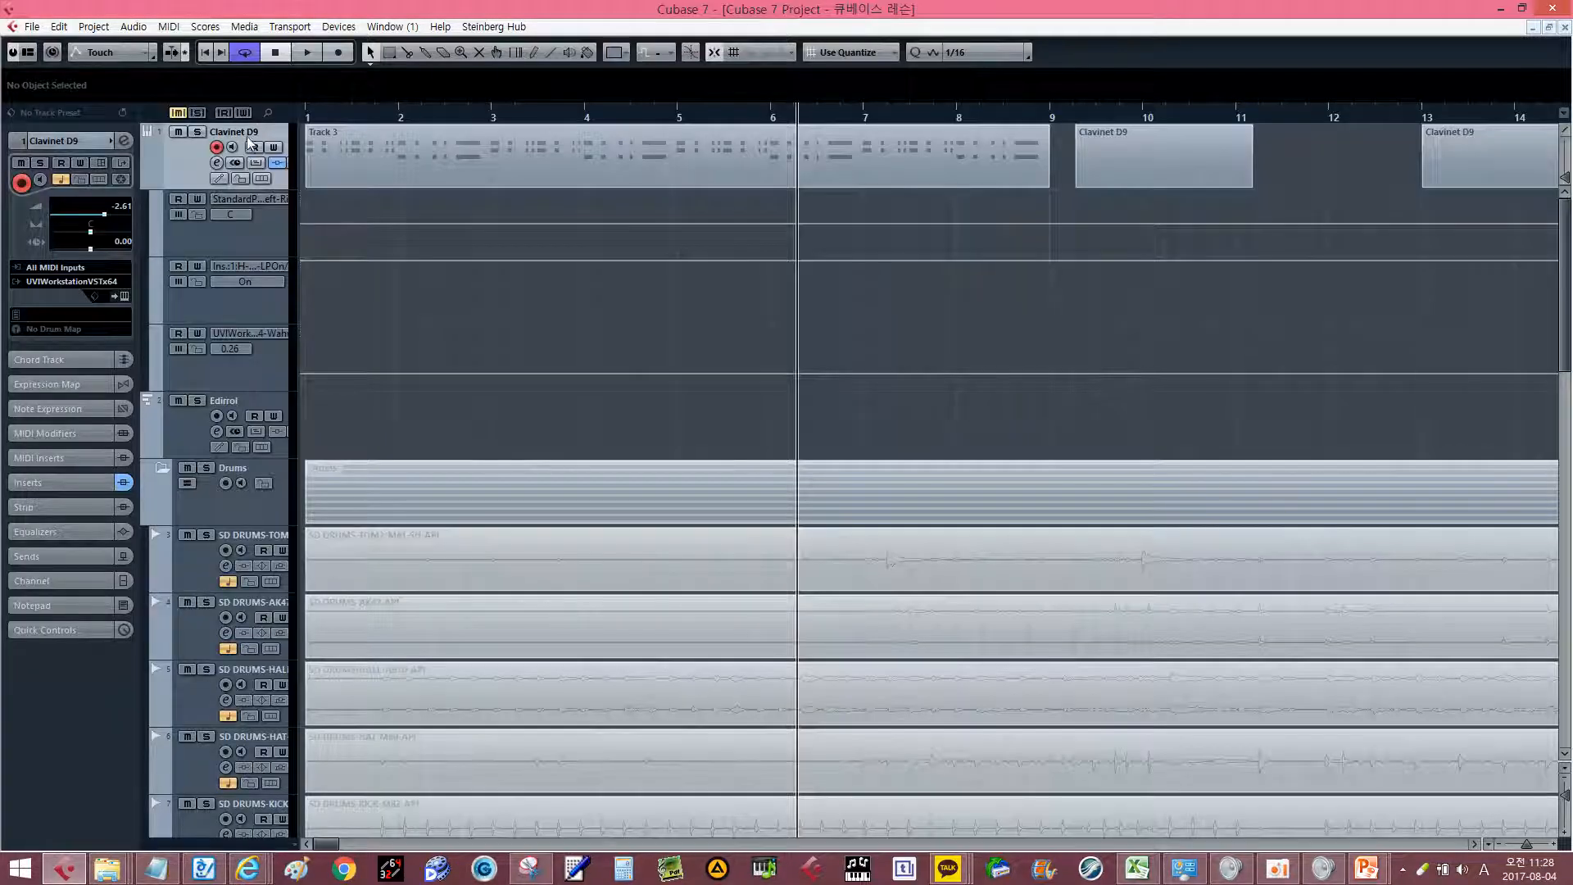
Select the Edirrol track, reopen the MixConsole, and compare the output routing lists of Clavinet D9 and Edirrol.
{"action": "left_click", "coordinate": [243, 413]}
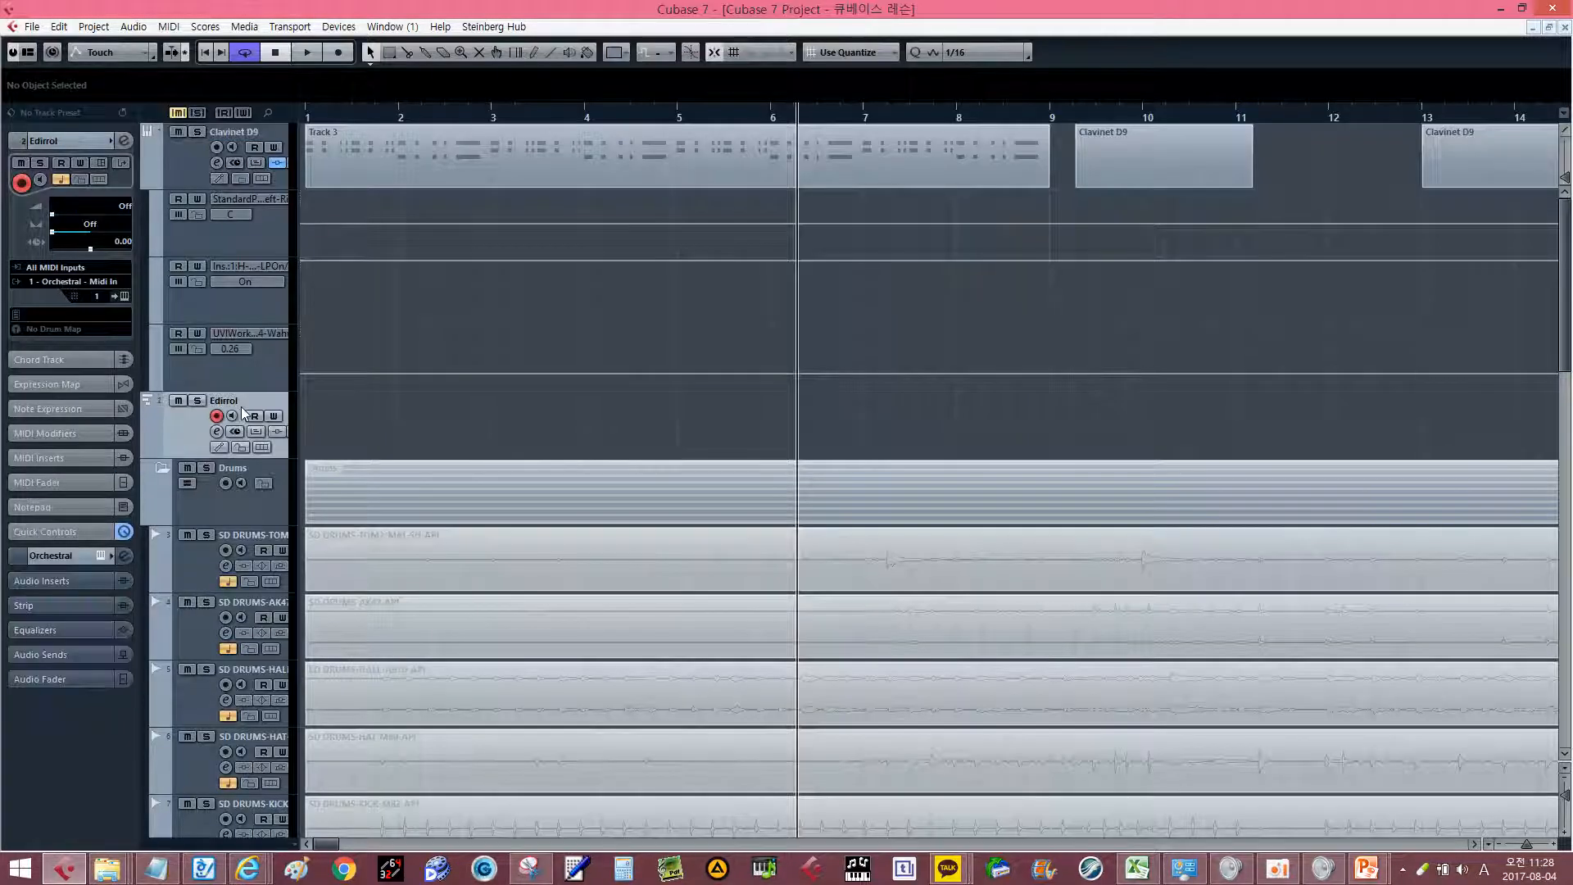
{"action": "key", "text": "F3"}
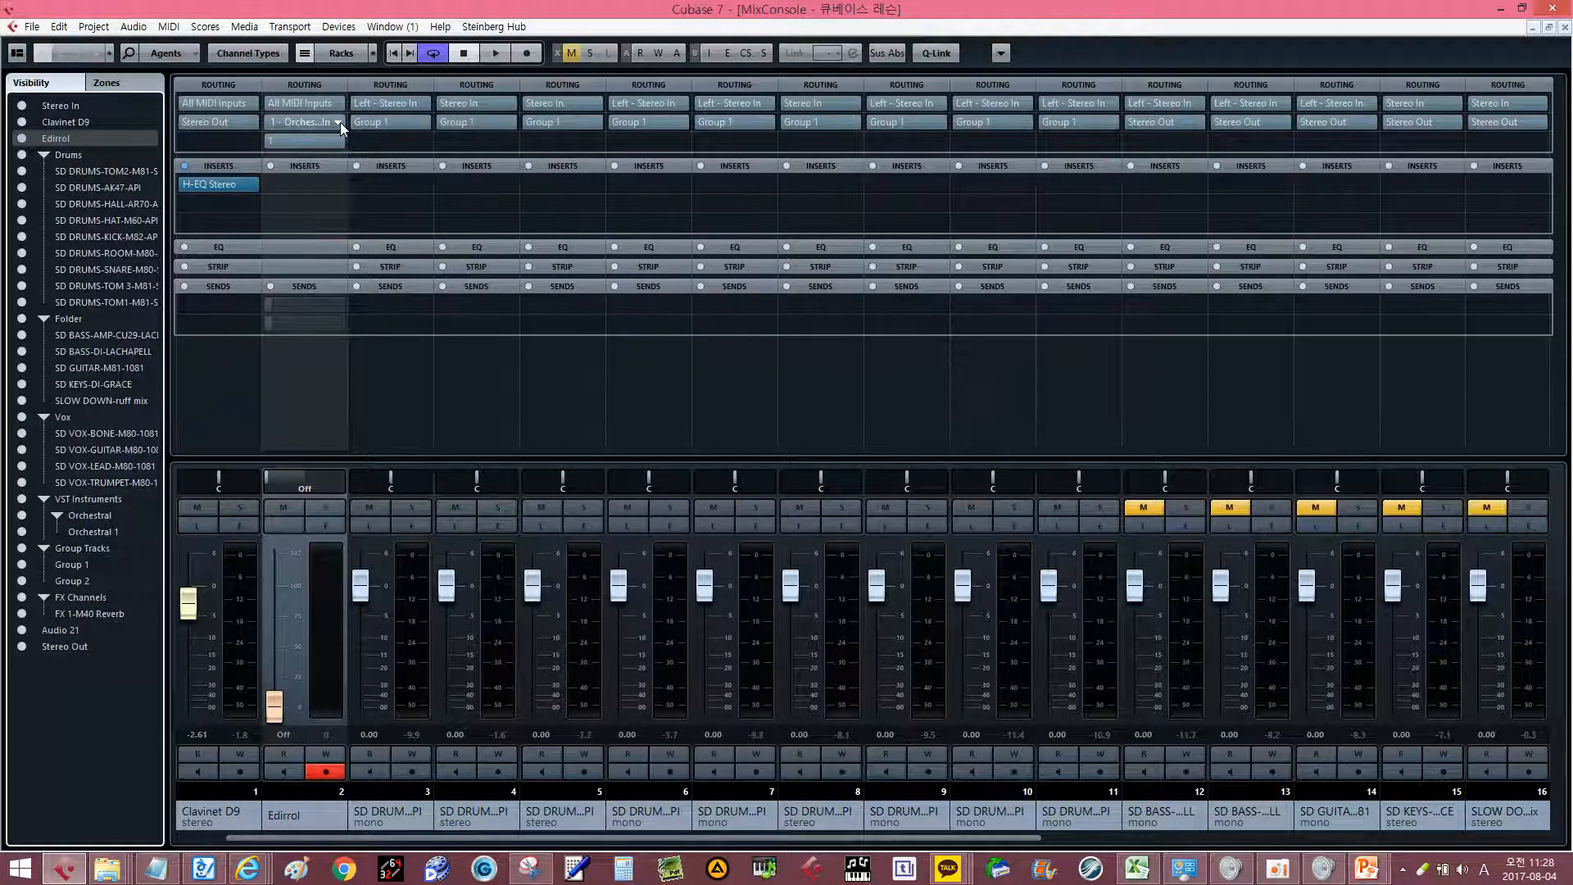
{"action": "left_click", "coordinate": [338, 122]}
{"action": "left_click", "coordinate": [241, 131]}
{"action": "left_click", "coordinate": [242, 126]}
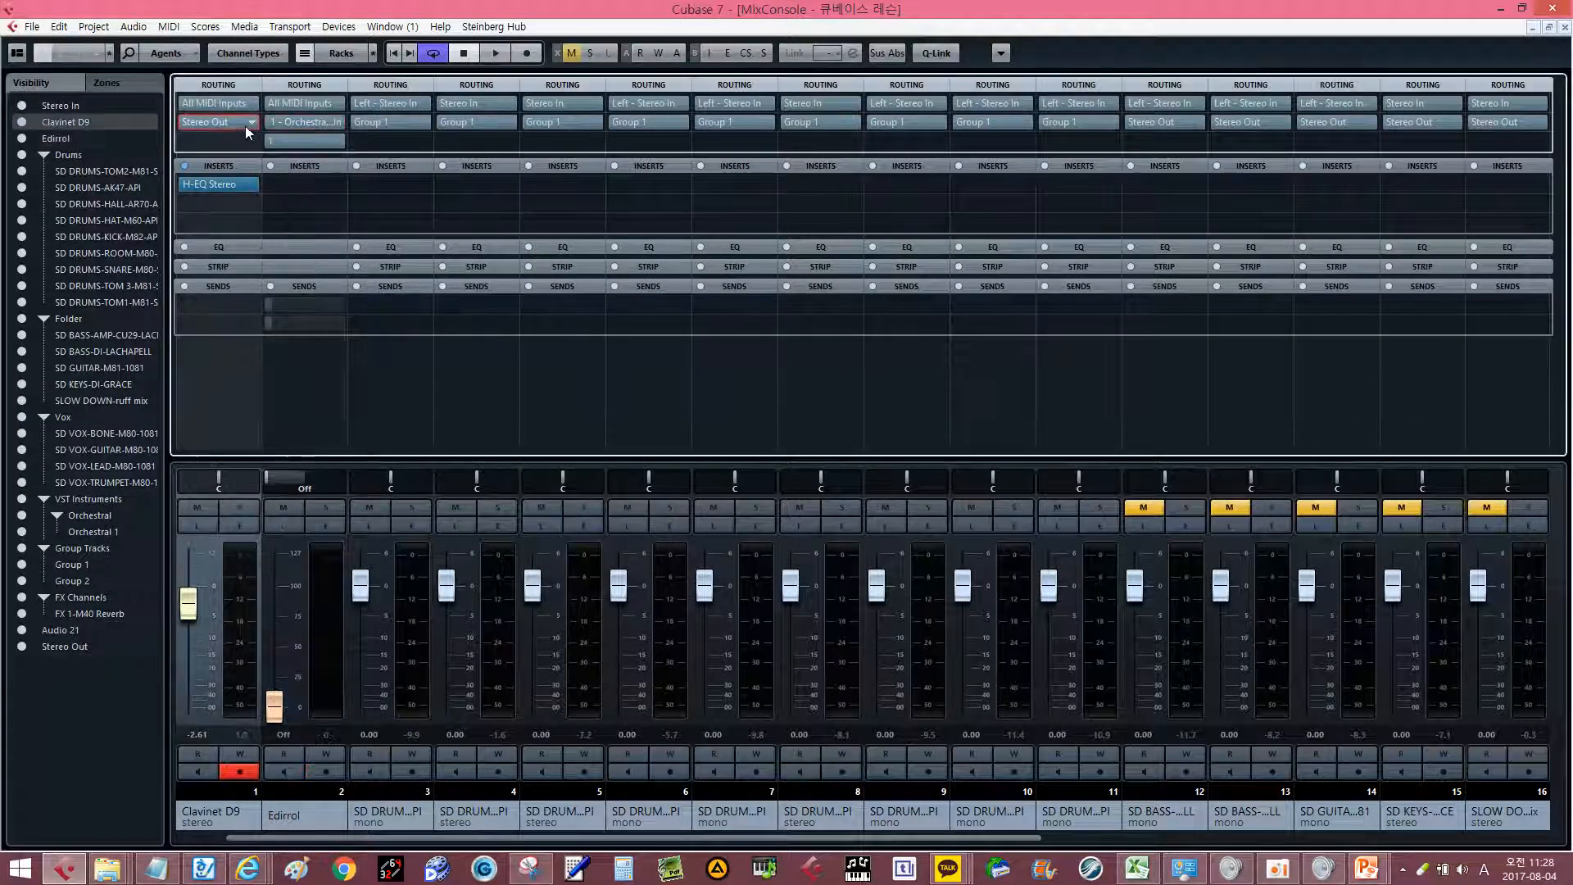
{"action": "left_click", "coordinate": [254, 120]}
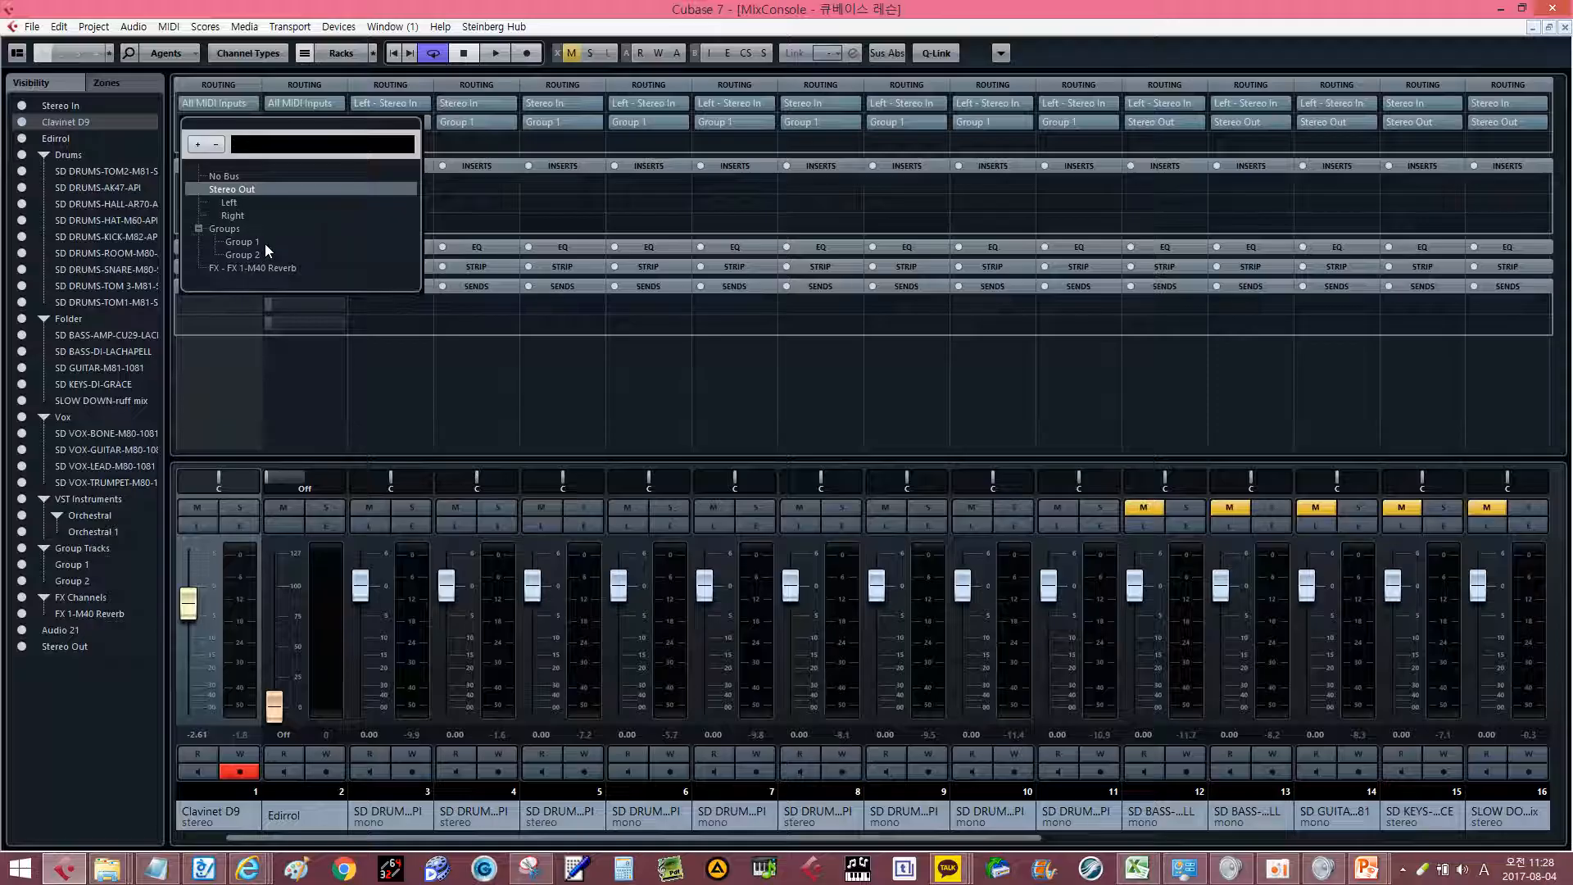
{"action": "left_click", "coordinate": [336, 126]}
{"action": "left_click", "coordinate": [337, 127]}
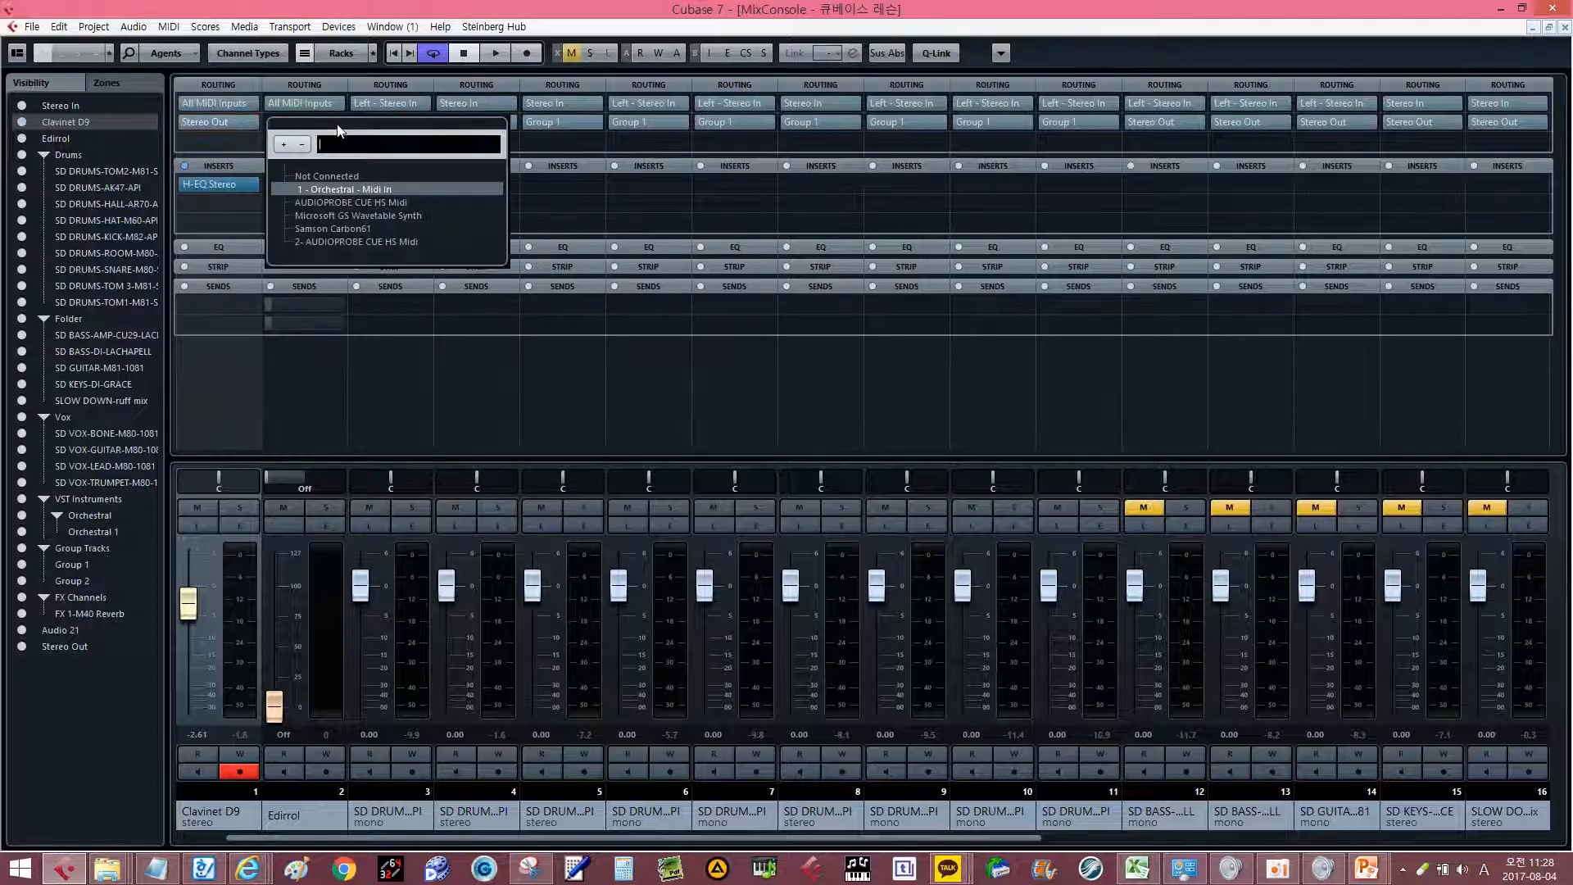
Switch to the PowerPoint slide show, review slide 09 on loading virtual instruments, and return to the Cubase project window.
{"action": "key", "text": "alt+Tab"}
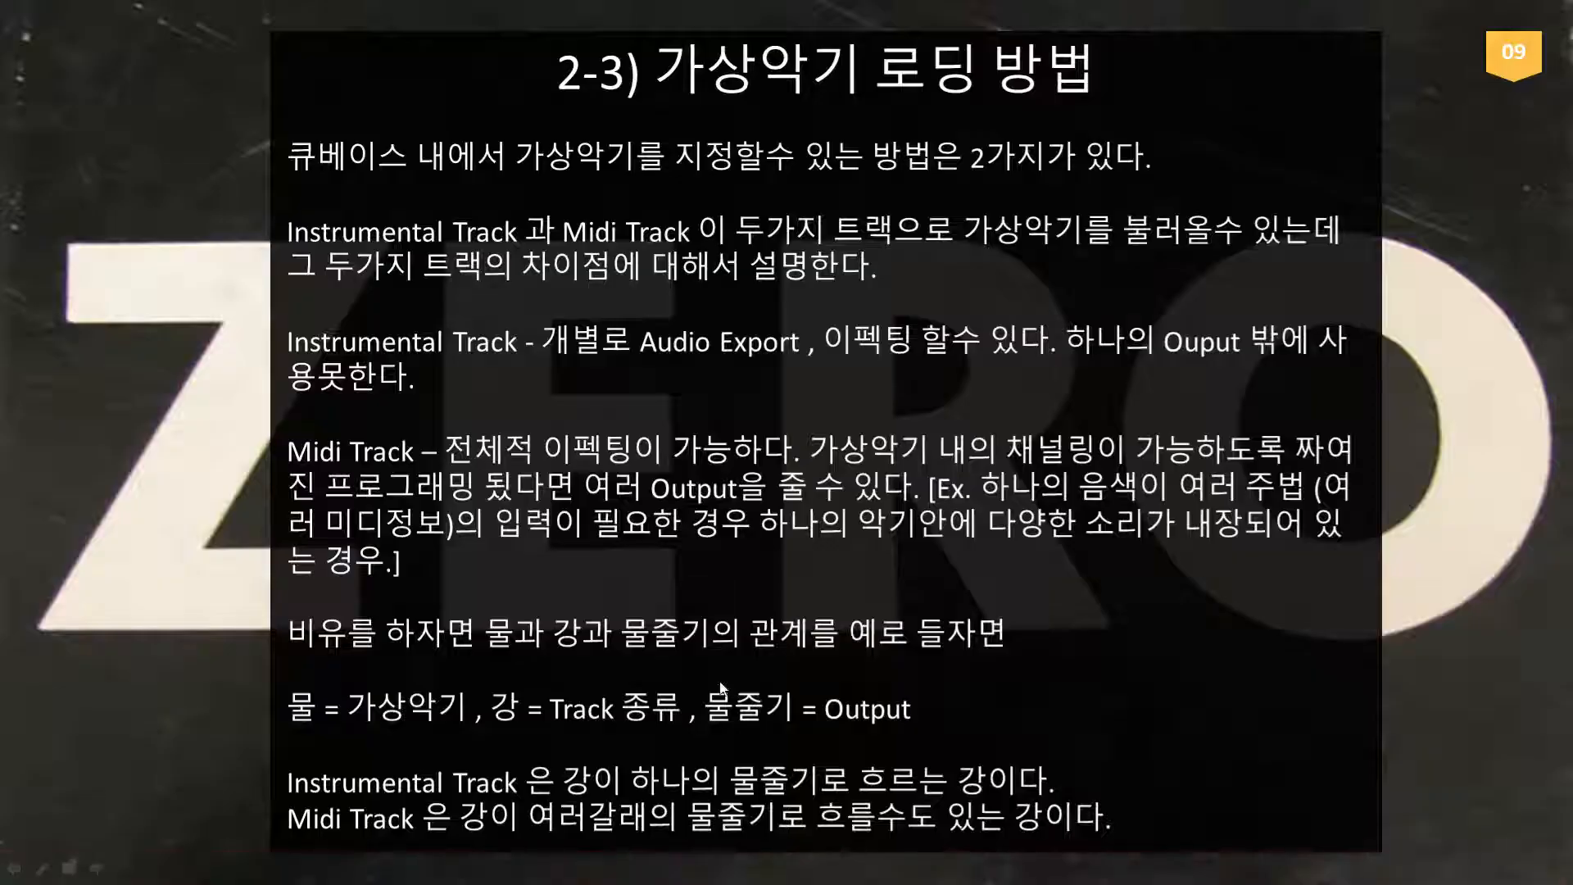
{"action": "left_click", "coordinate": [786, 629]}
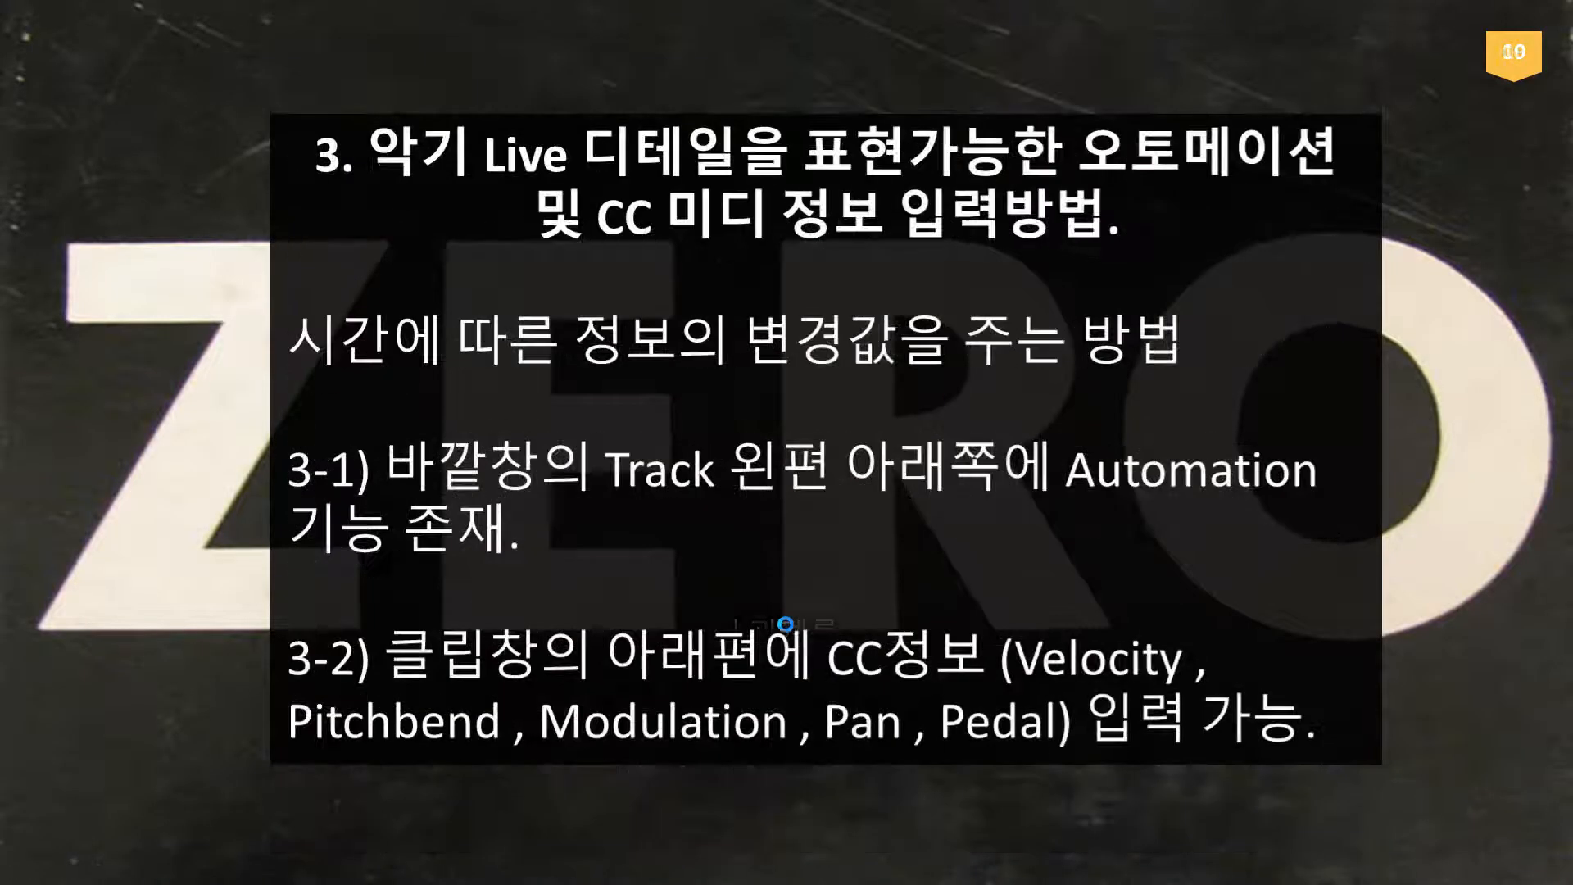
{"action": "scroll", "coordinate": [576, 514], "scroll_direction": "up", "scroll_amount": 1}
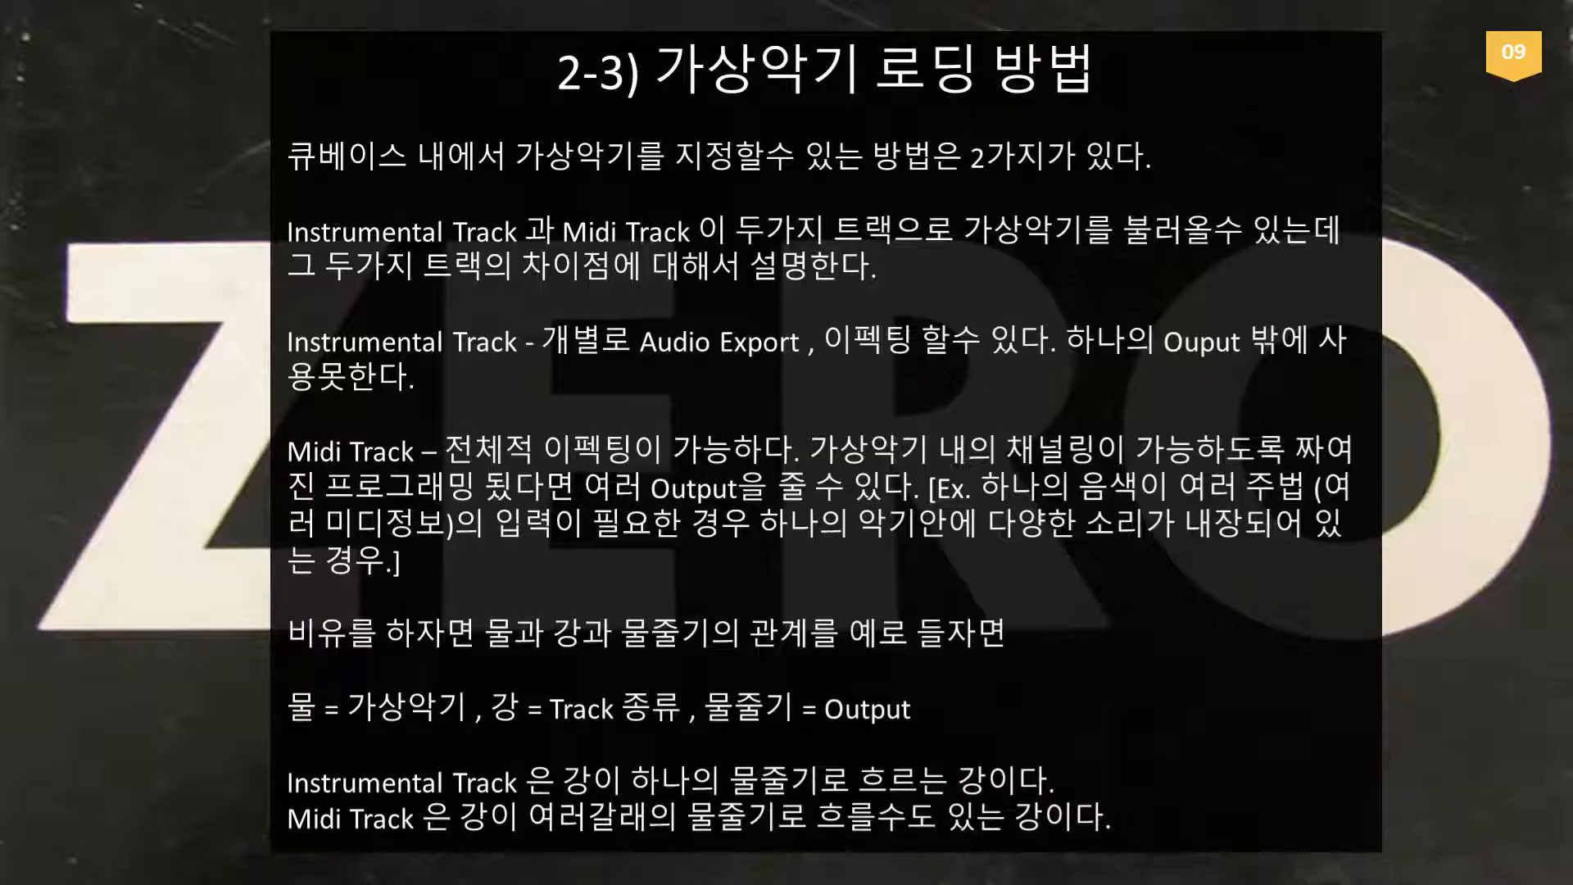
{"action": "key", "text": "alt+Tab"}
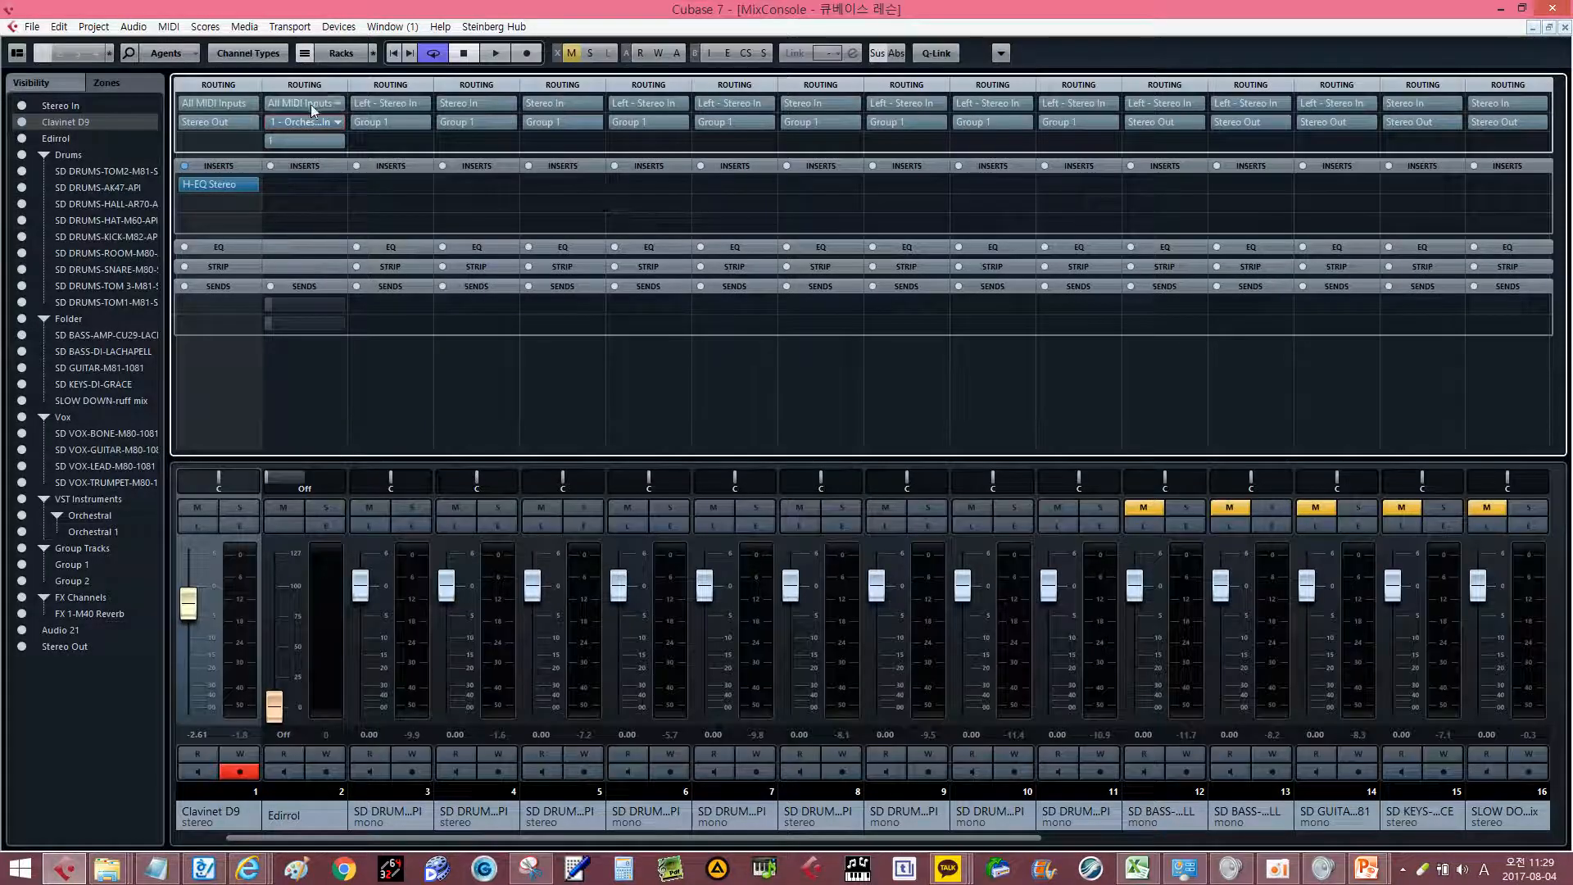
{"action": "key", "text": "F3"}
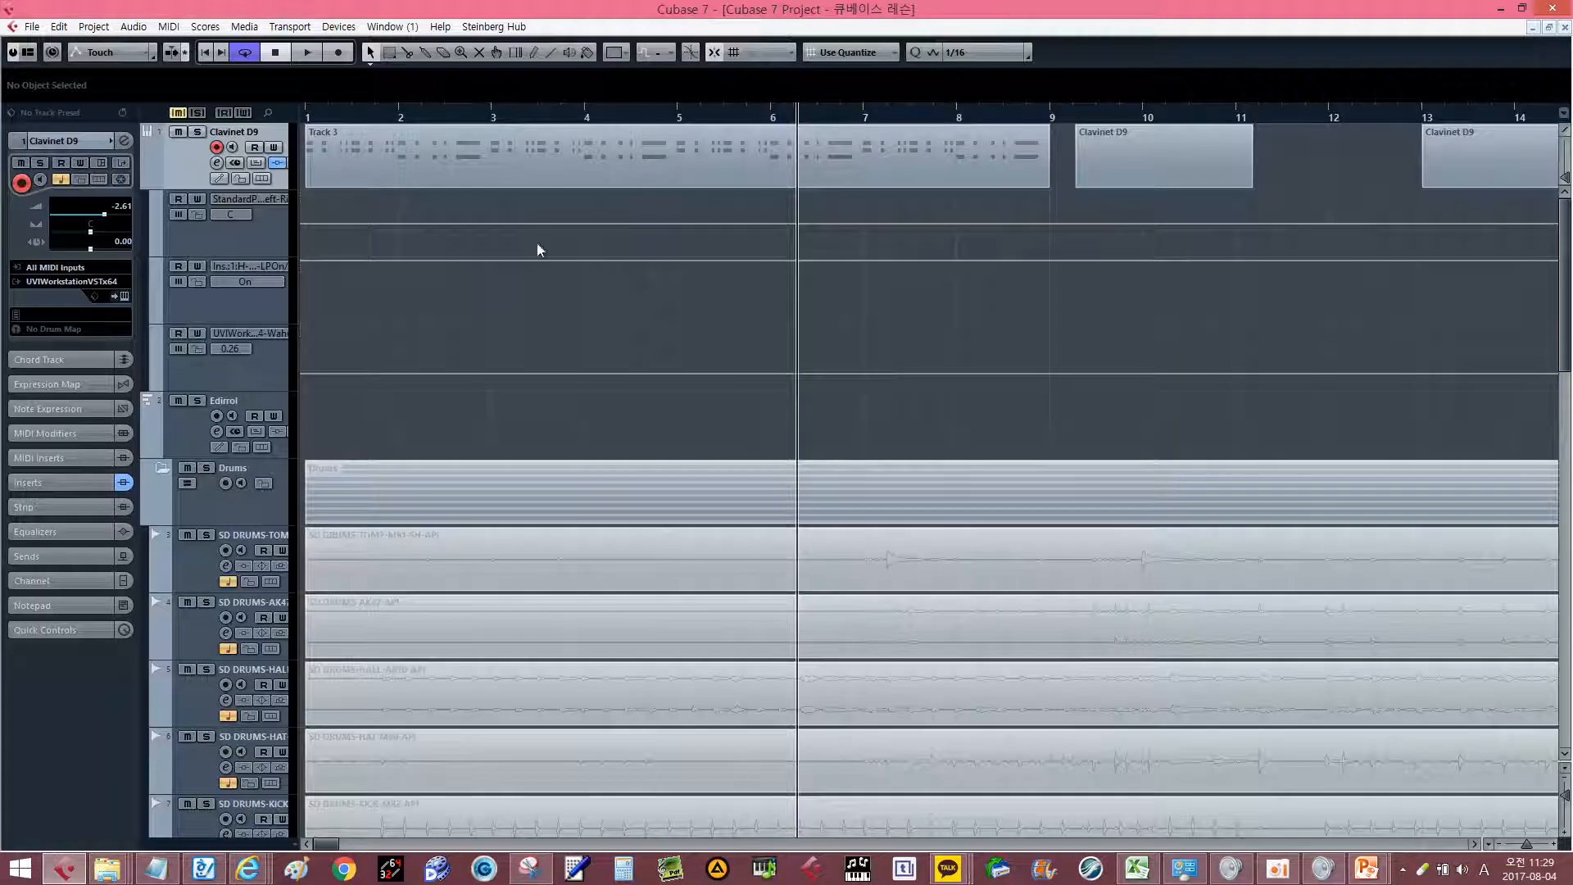
Show the Edirrol track's Orchestral instrument, then view and close the Clavinet D9 track's UVIWorkstation to compare them.
{"action": "left_click", "coordinate": [257, 401]}
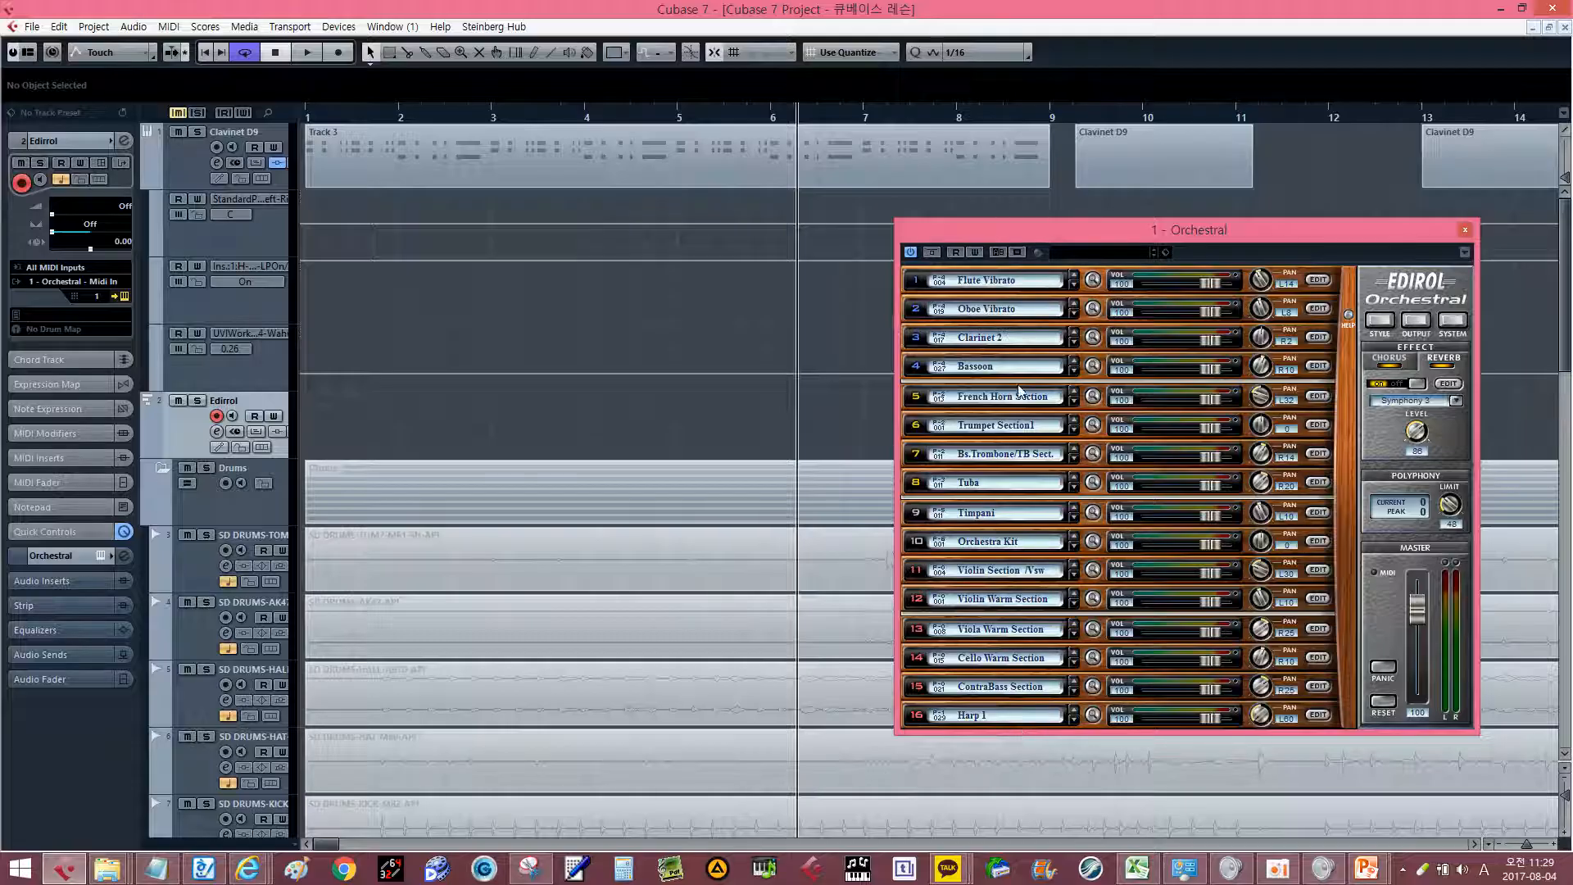
{"action": "left_click", "coordinate": [265, 139]}
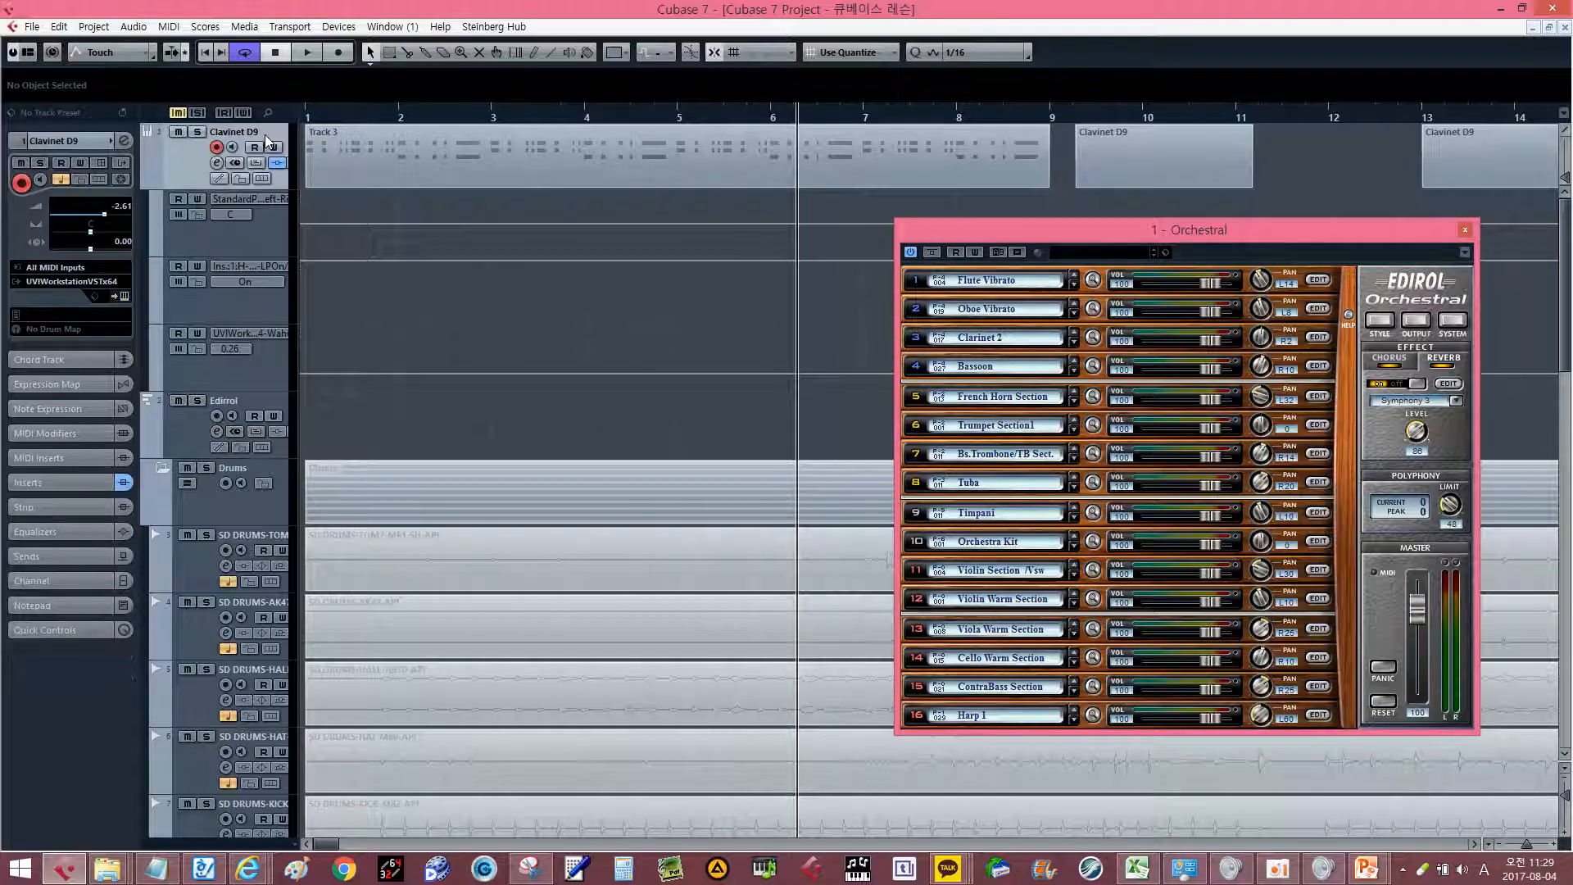
{"action": "left_click", "coordinate": [124, 296]}
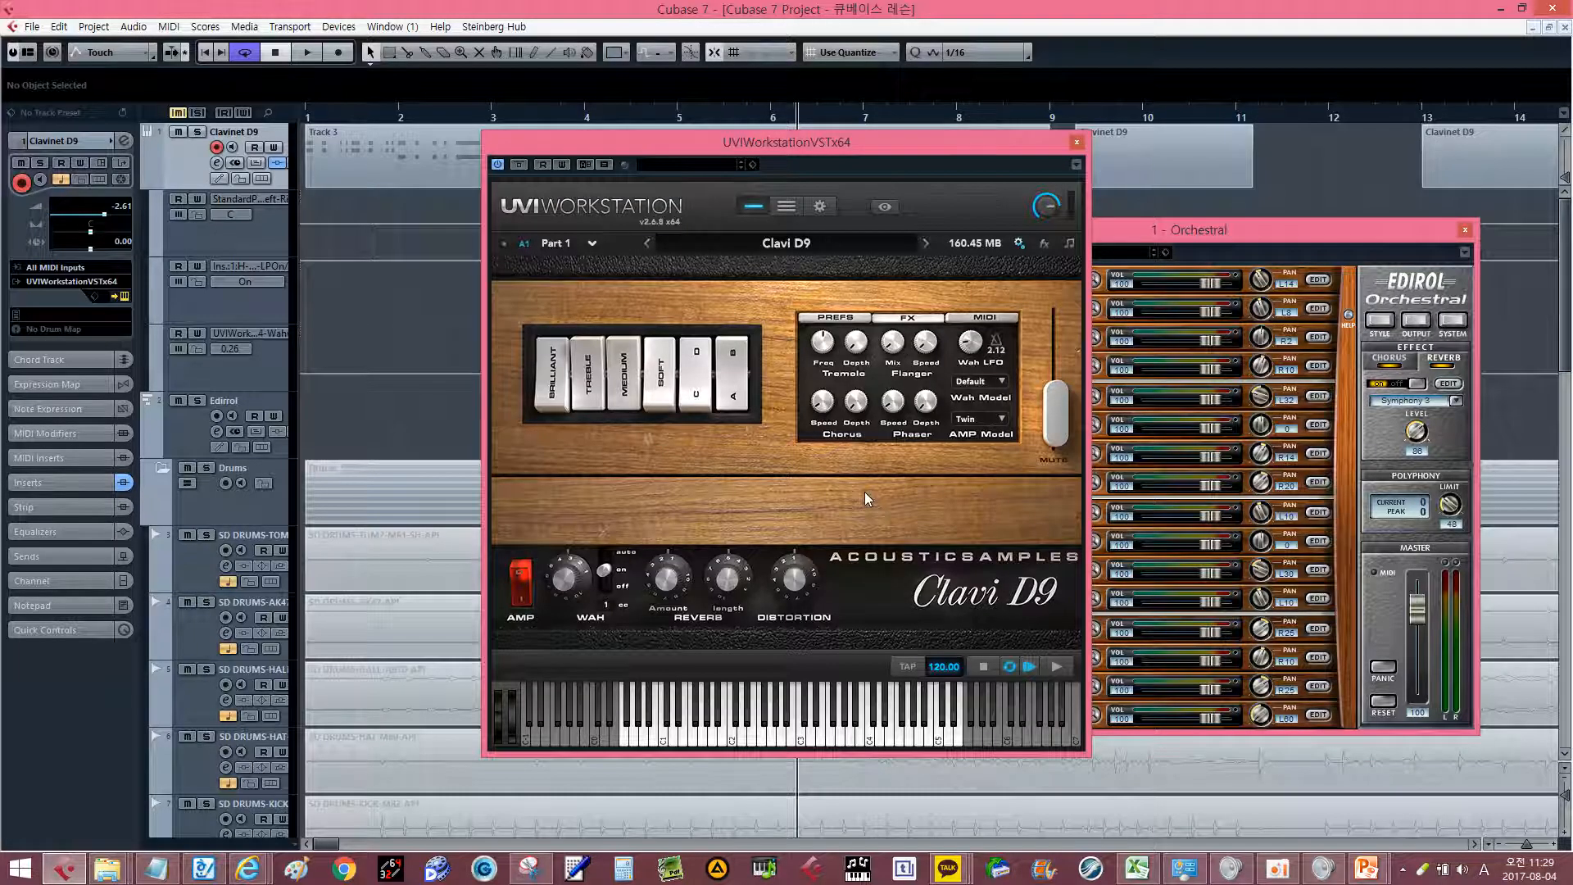
{"action": "left_click", "coordinate": [1076, 143]}
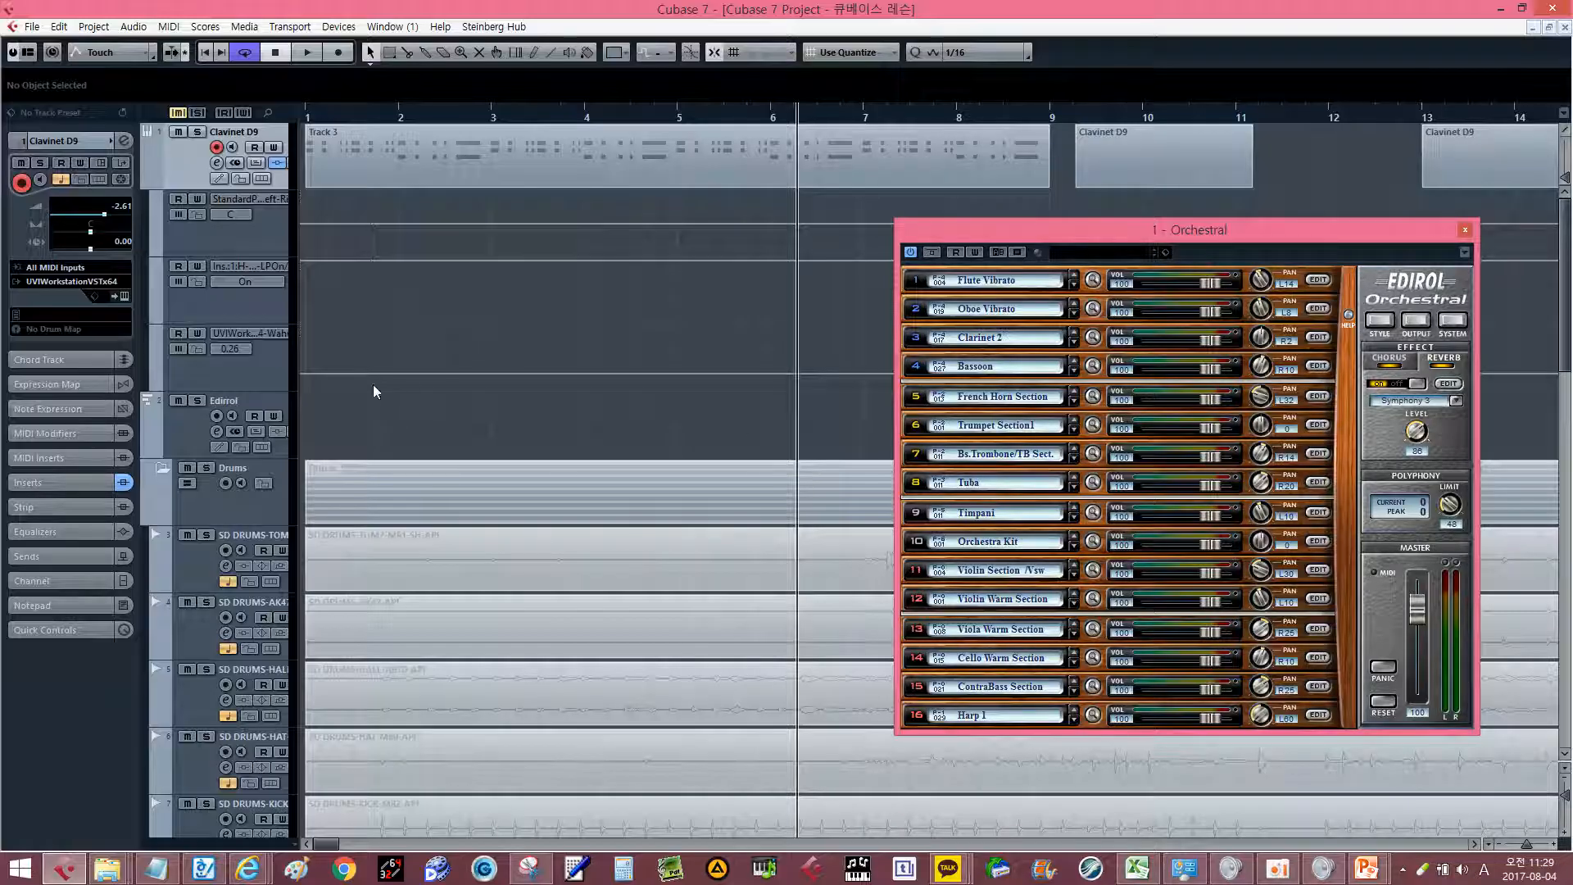
{"action": "left_click", "coordinate": [255, 399]}
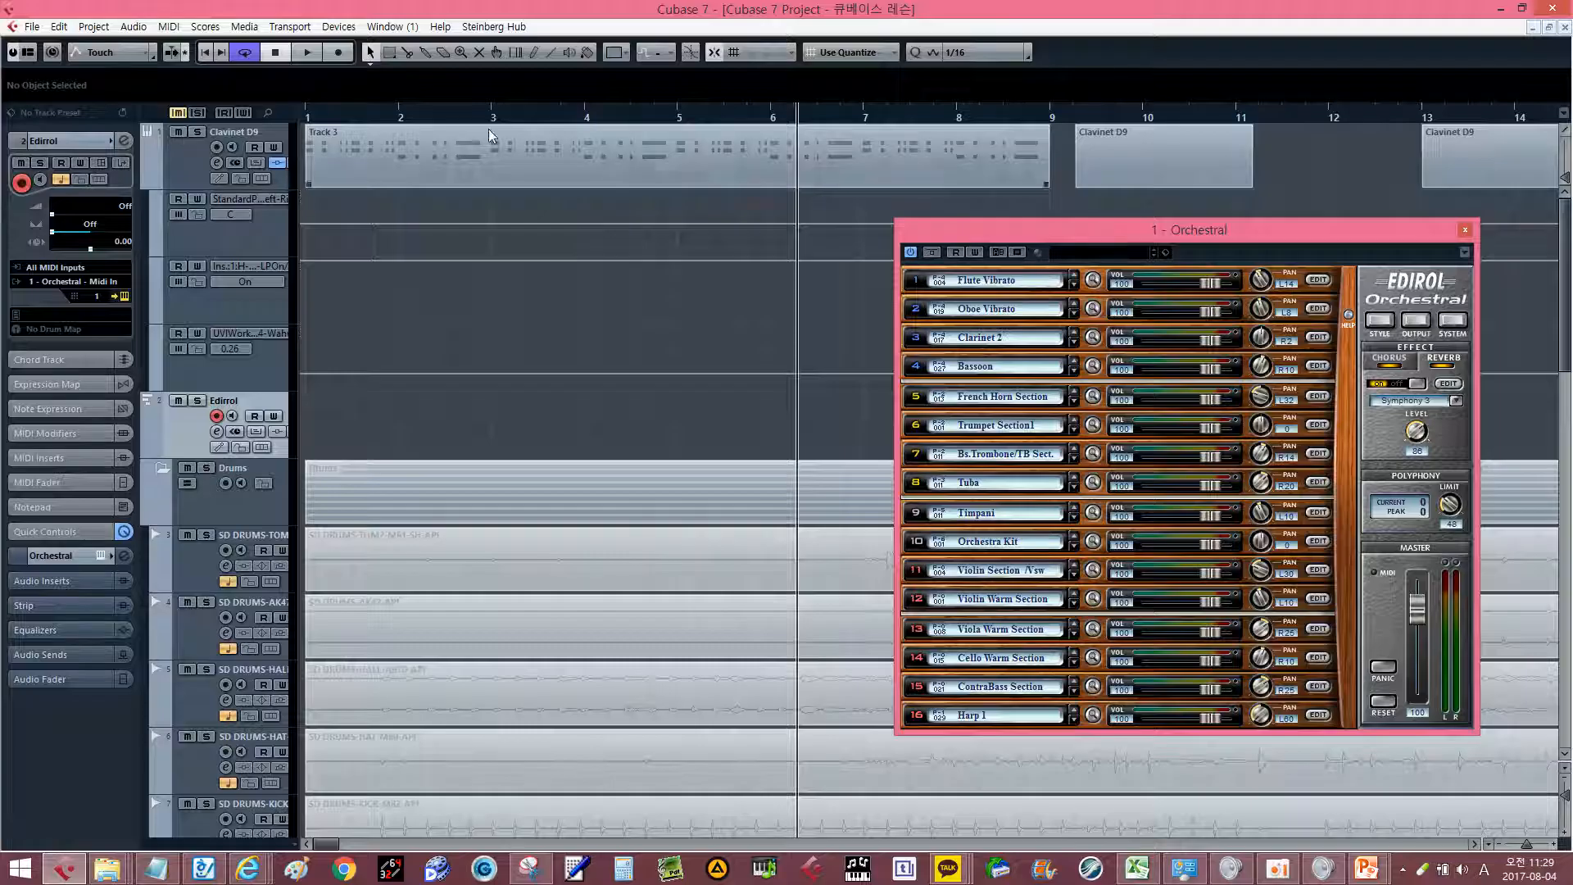
{"action": "left_click", "coordinate": [254, 131]}
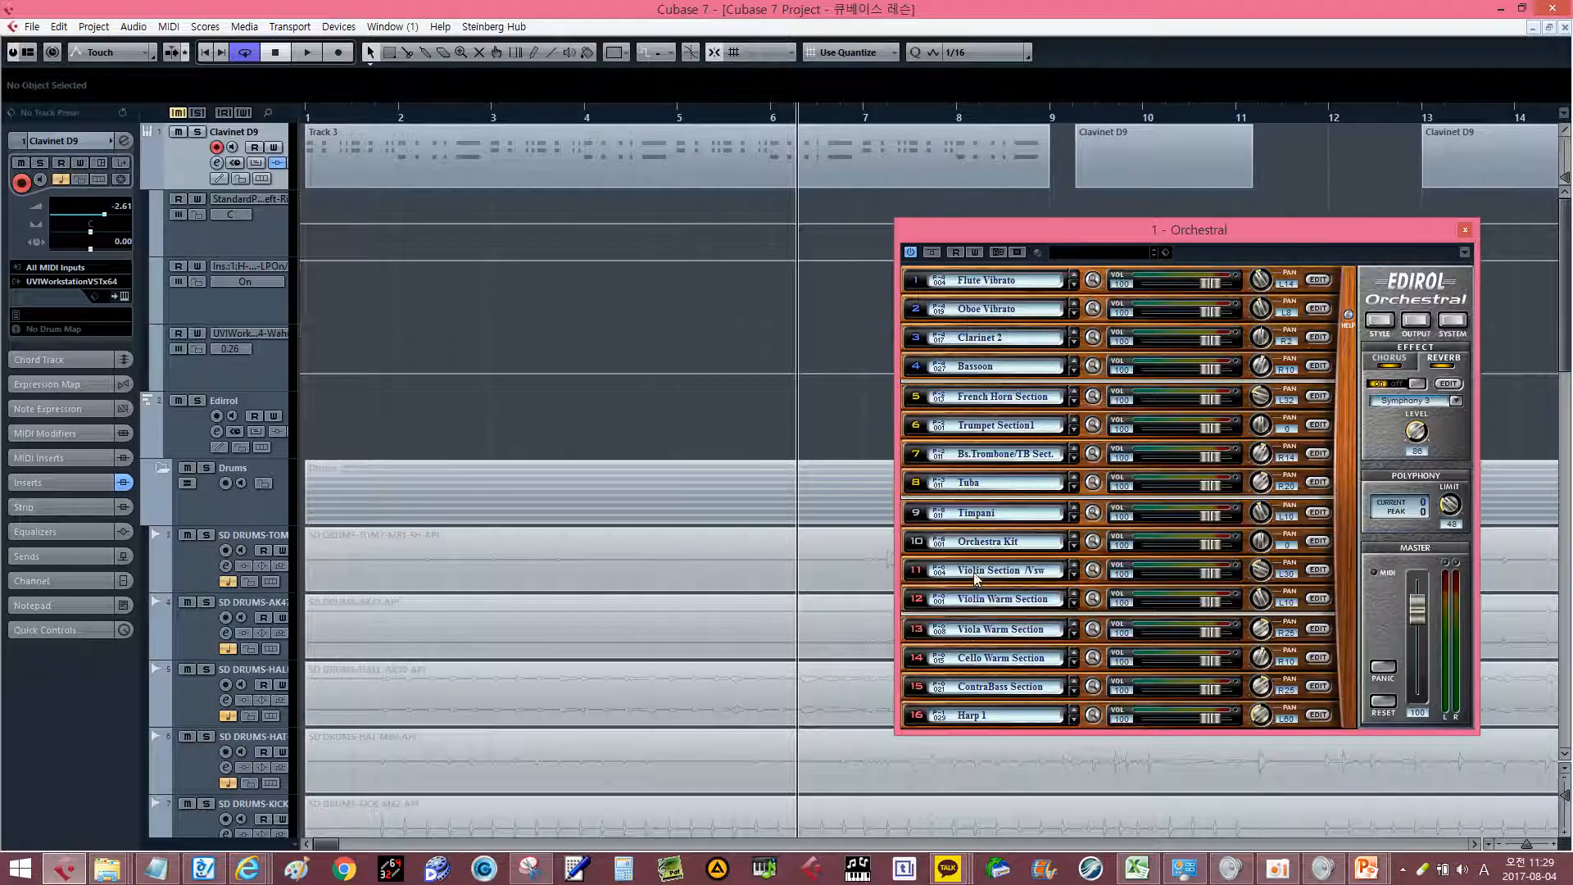
Set the Edirrol track's MIDI channel to 11 and select the Clavinet D9 track again.
{"action": "left_click", "coordinate": [989, 281]}
{"action": "left_click", "coordinate": [1095, 232]}
{"action": "left_click", "coordinate": [260, 399]}
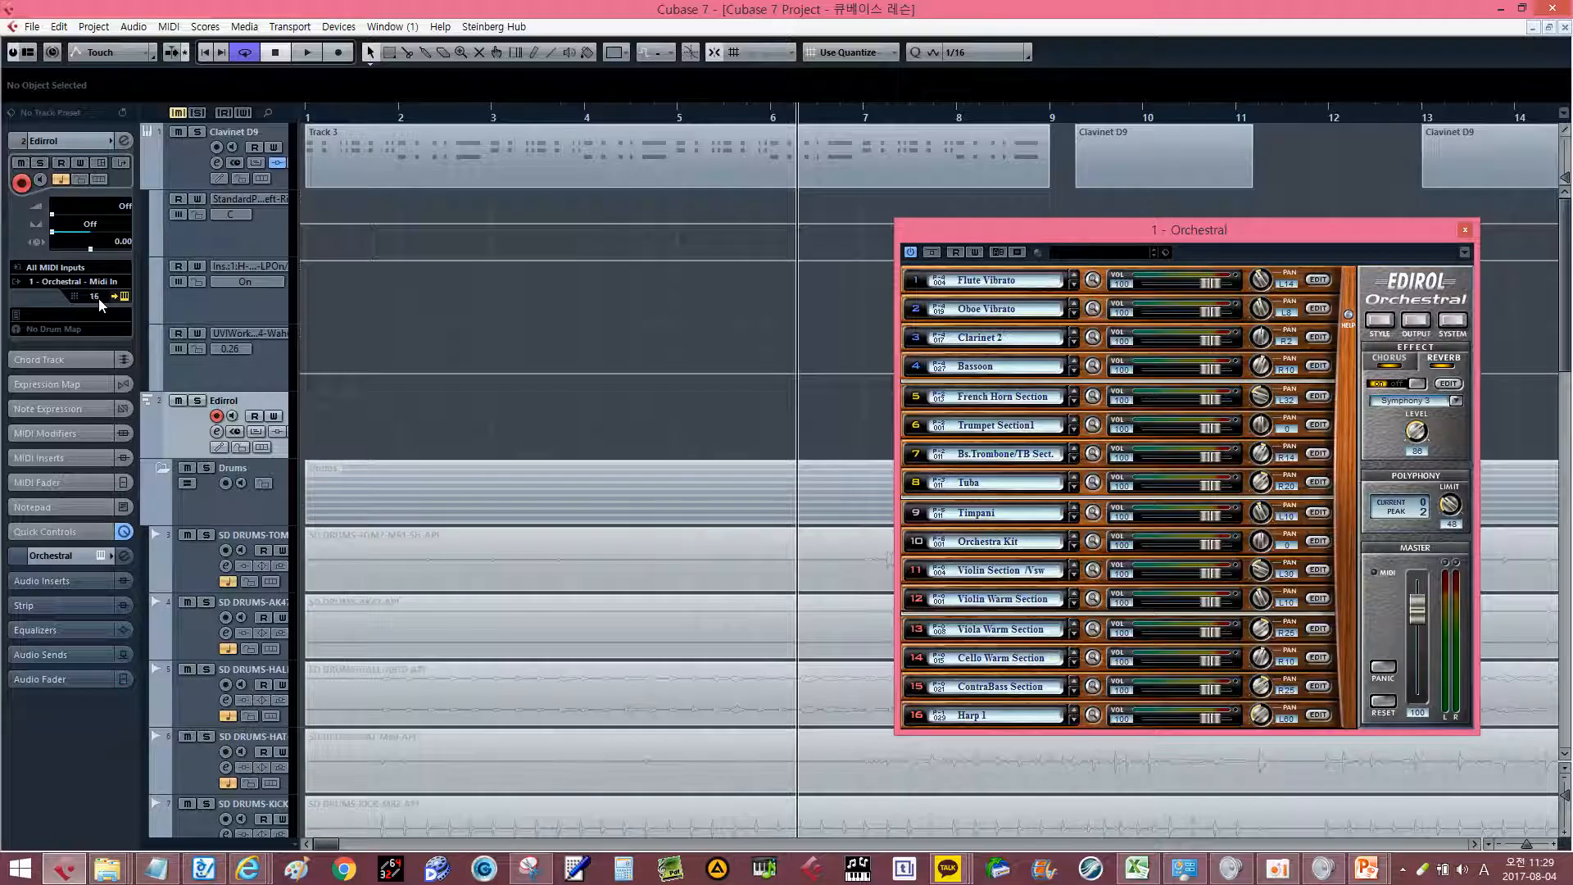
{"action": "scroll", "coordinate": [99, 298], "scroll_direction": "down", "scroll_amount": 6}
{"action": "left_click", "coordinate": [229, 139]}
Switch to the PowerPoint slide show and advance to slide 10 on automation and CC MIDI input.
{"action": "key", "text": "alt+Tab"}
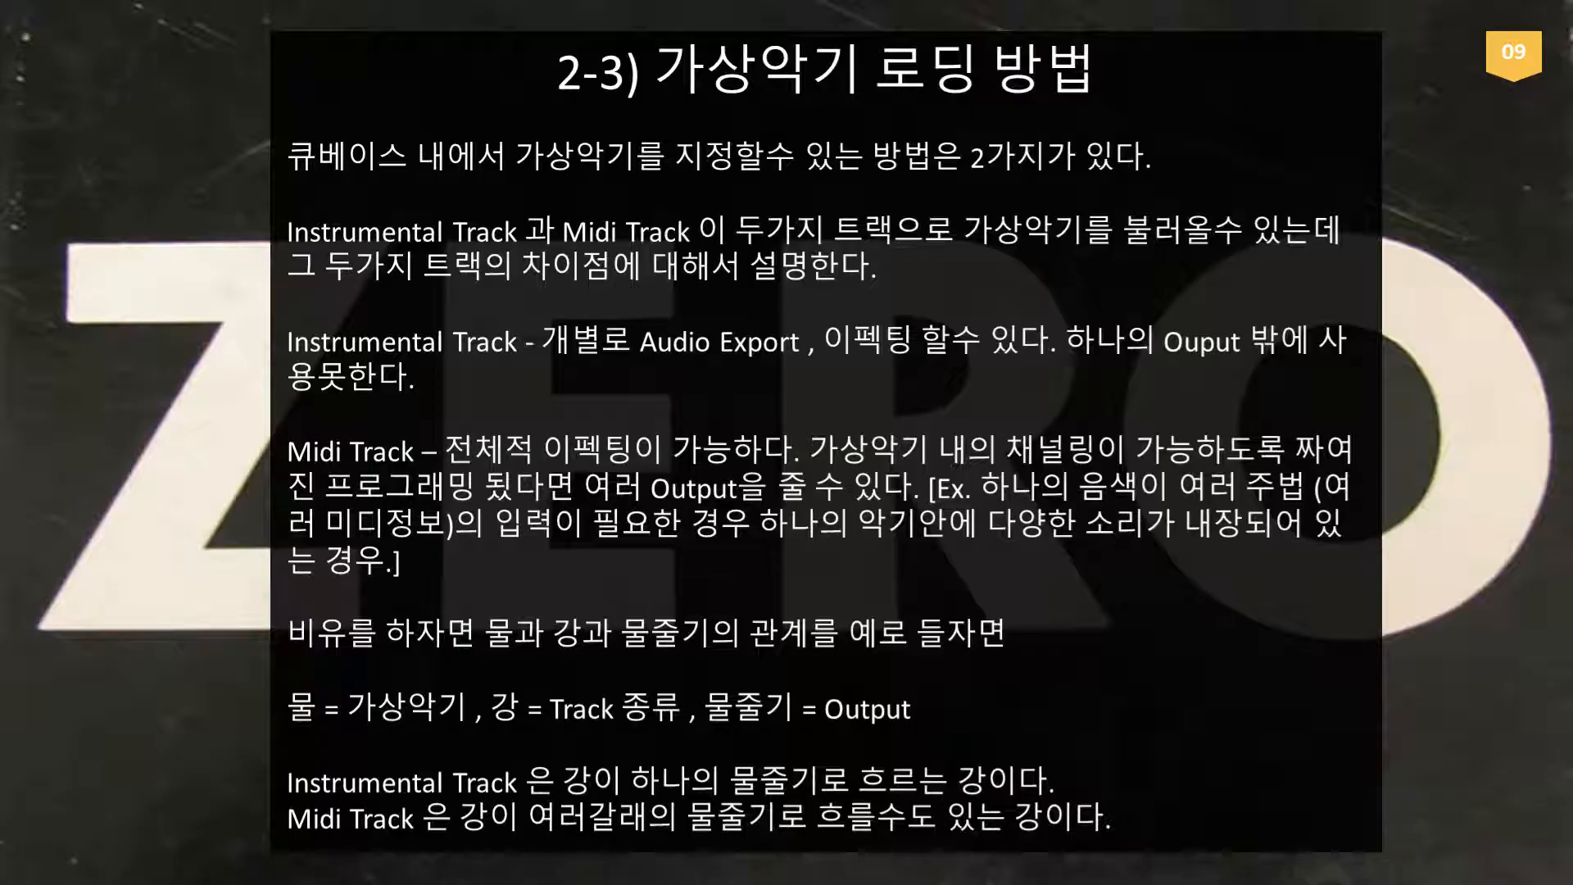
{"action": "key", "text": "Right"}
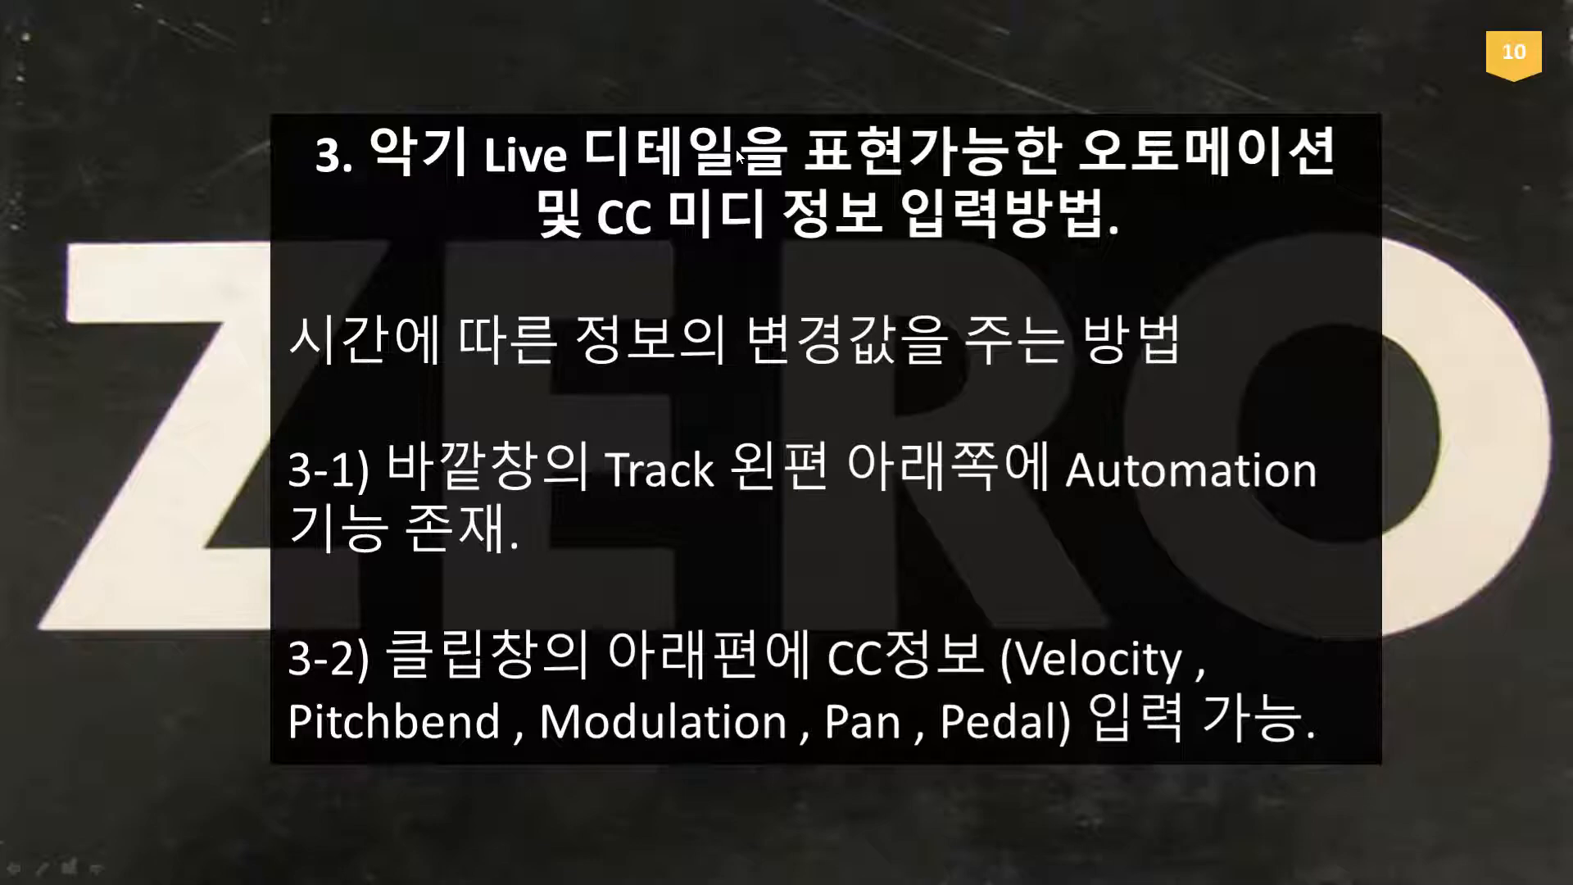
Return to the Cubase project window, close the Orchestral instrument, and enlarge the tracks and timeline.
{"action": "key", "text": "alt+Tab"}
{"action": "left_click", "coordinate": [1465, 230]}
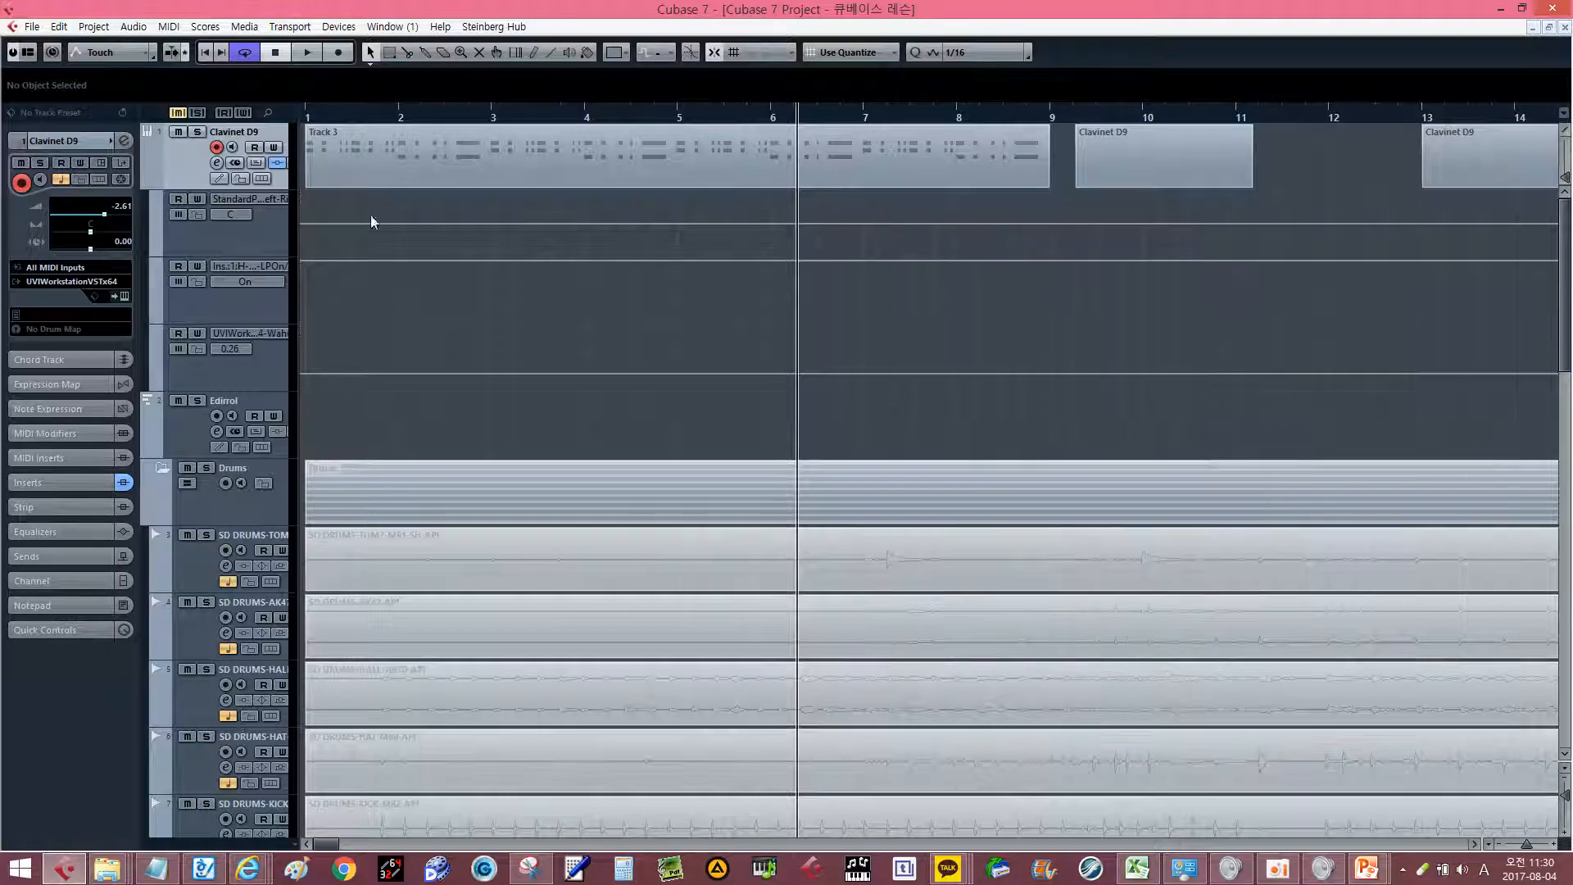
{"action": "left_click", "coordinate": [1566, 828]}
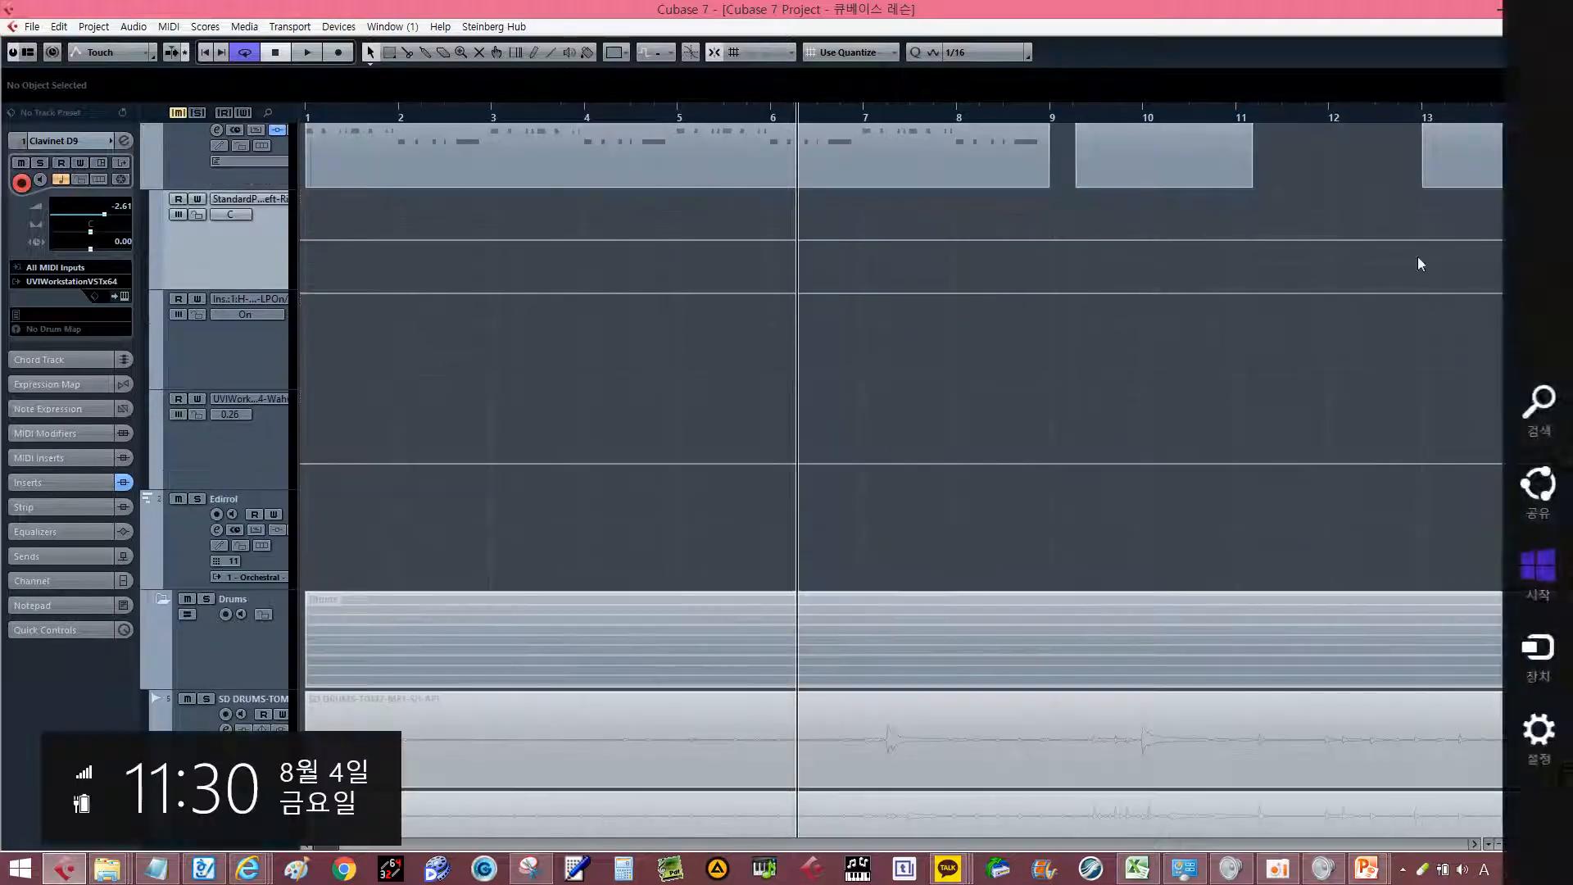
{"action": "key", "text": "h"}
{"action": "left_click_drag", "start_coordinate": [421, 250], "coordinate": [647, 286]}
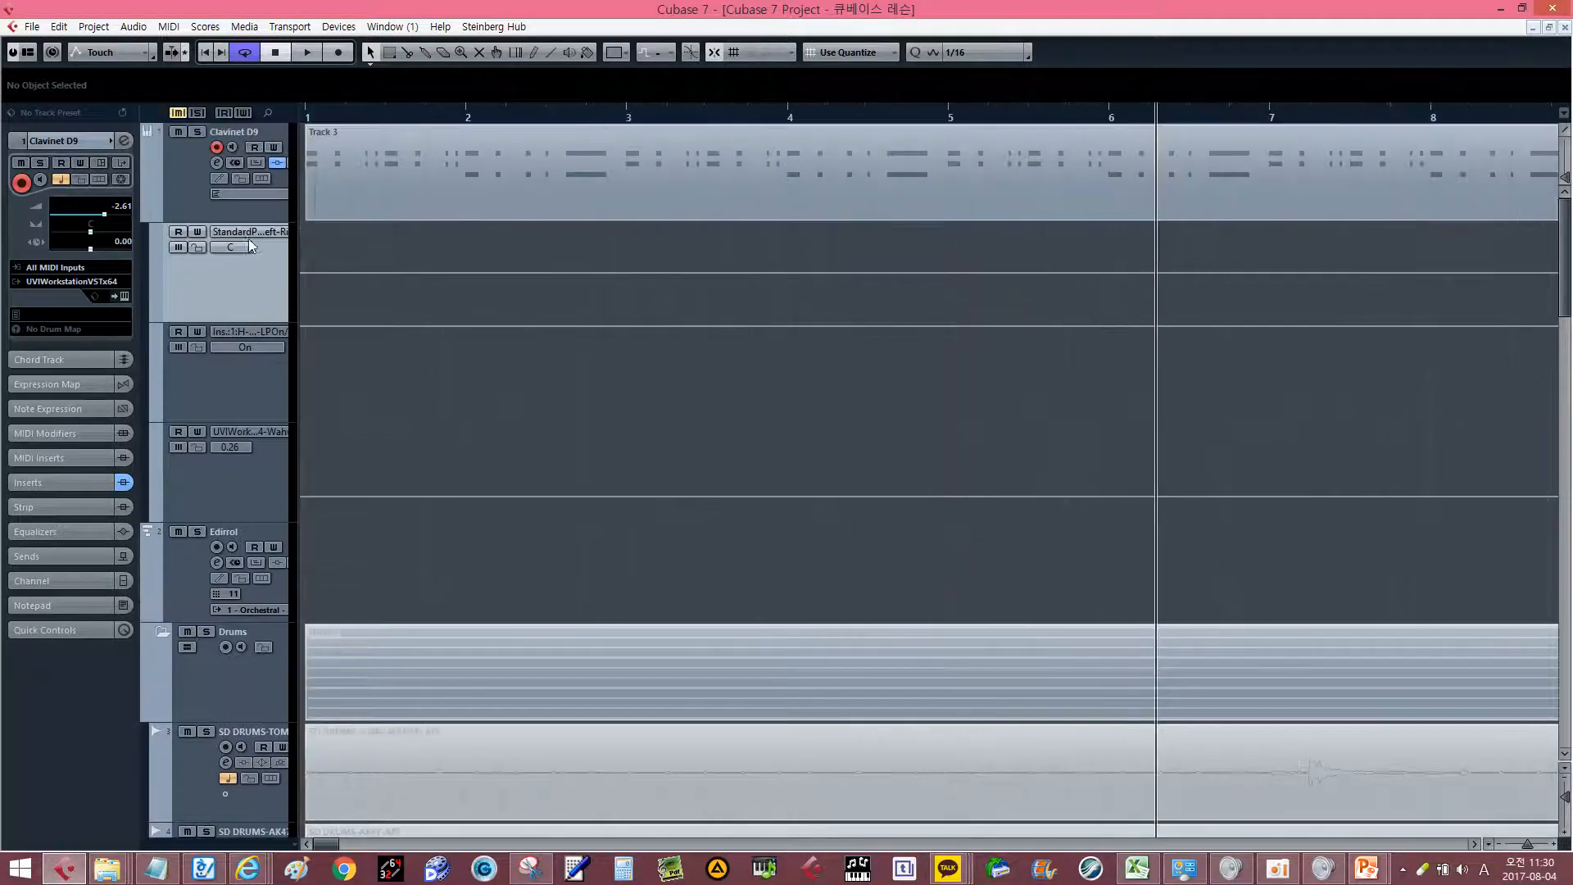
Add a Volume automation lane under the Clavinet D9 track and enable reading and writing of its automation.
{"action": "left_click", "coordinate": [260, 232]}
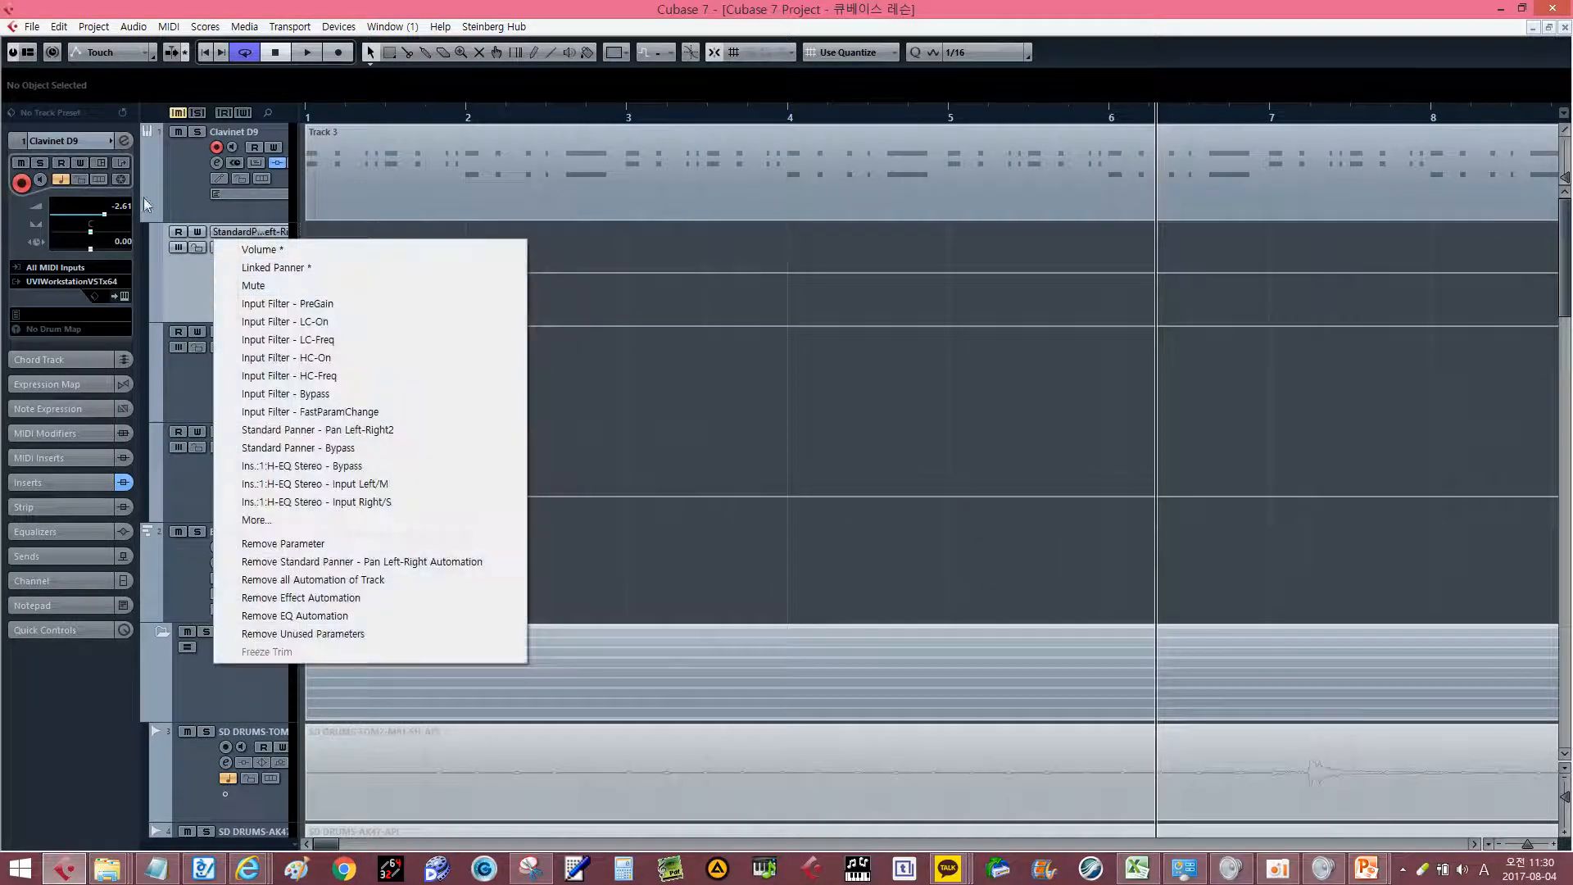
{"action": "left_click", "coordinate": [175, 298]}
{"action": "left_click", "coordinate": [155, 515]}
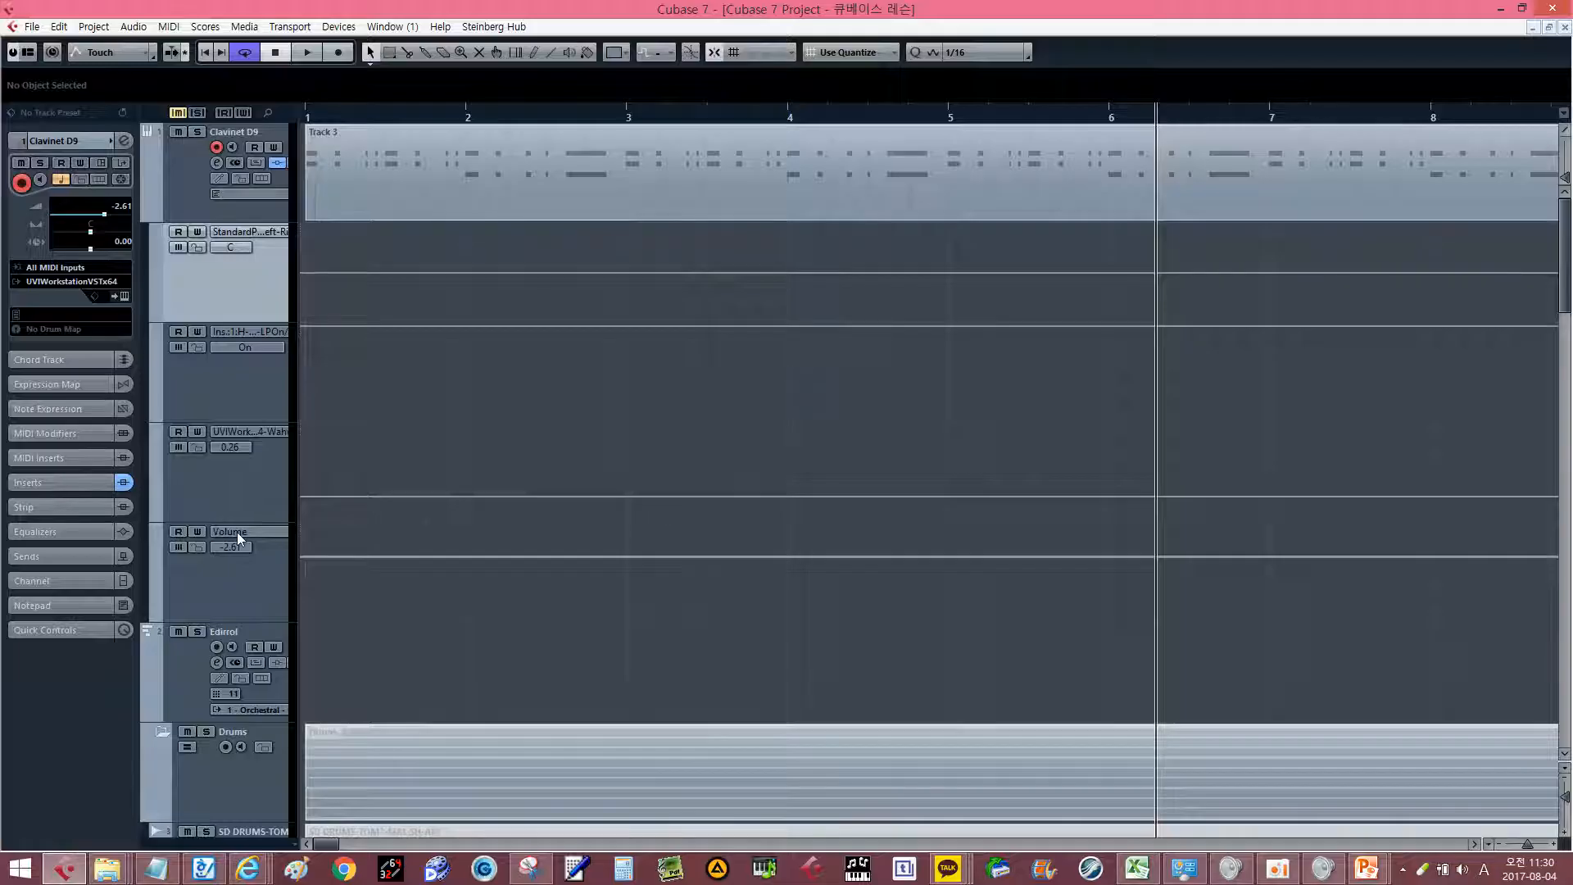
{"action": "left_click", "coordinate": [178, 531]}
{"action": "left_click", "coordinate": [197, 531]}
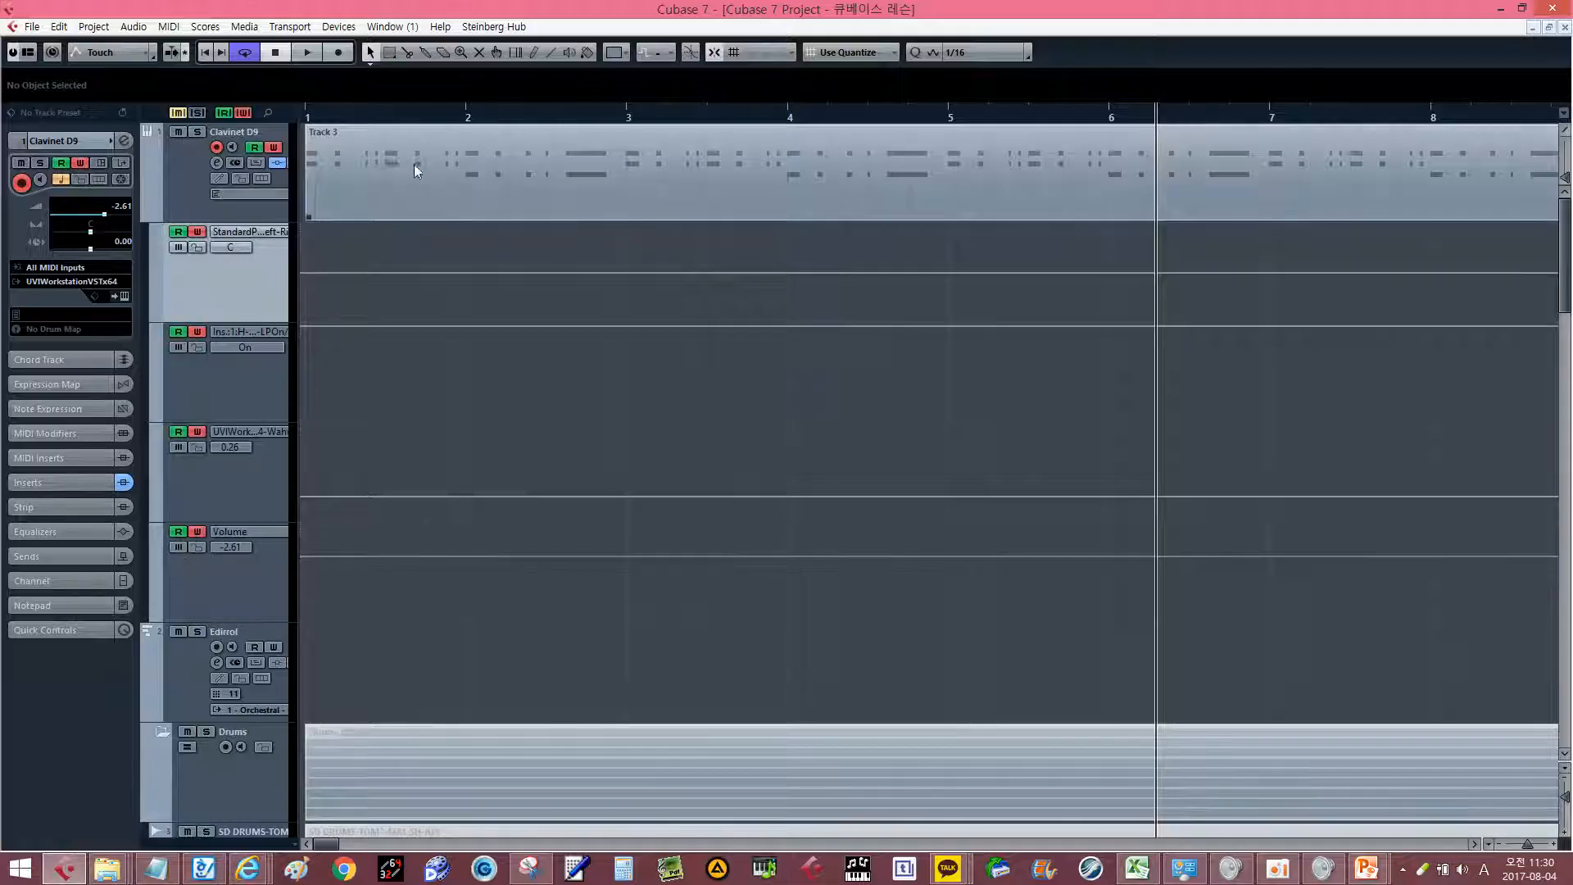
Adjust the Clavinet D9 part near bar 9 to span bars 9 to 11 and open it in the Key Editor.
{"action": "left_click", "coordinate": [465, 175]}
{"action": "scroll", "coordinate": [1373, 177], "scroll_direction": "right", "scroll_amount": 5}
{"action": "left_click", "coordinate": [893, 182]}
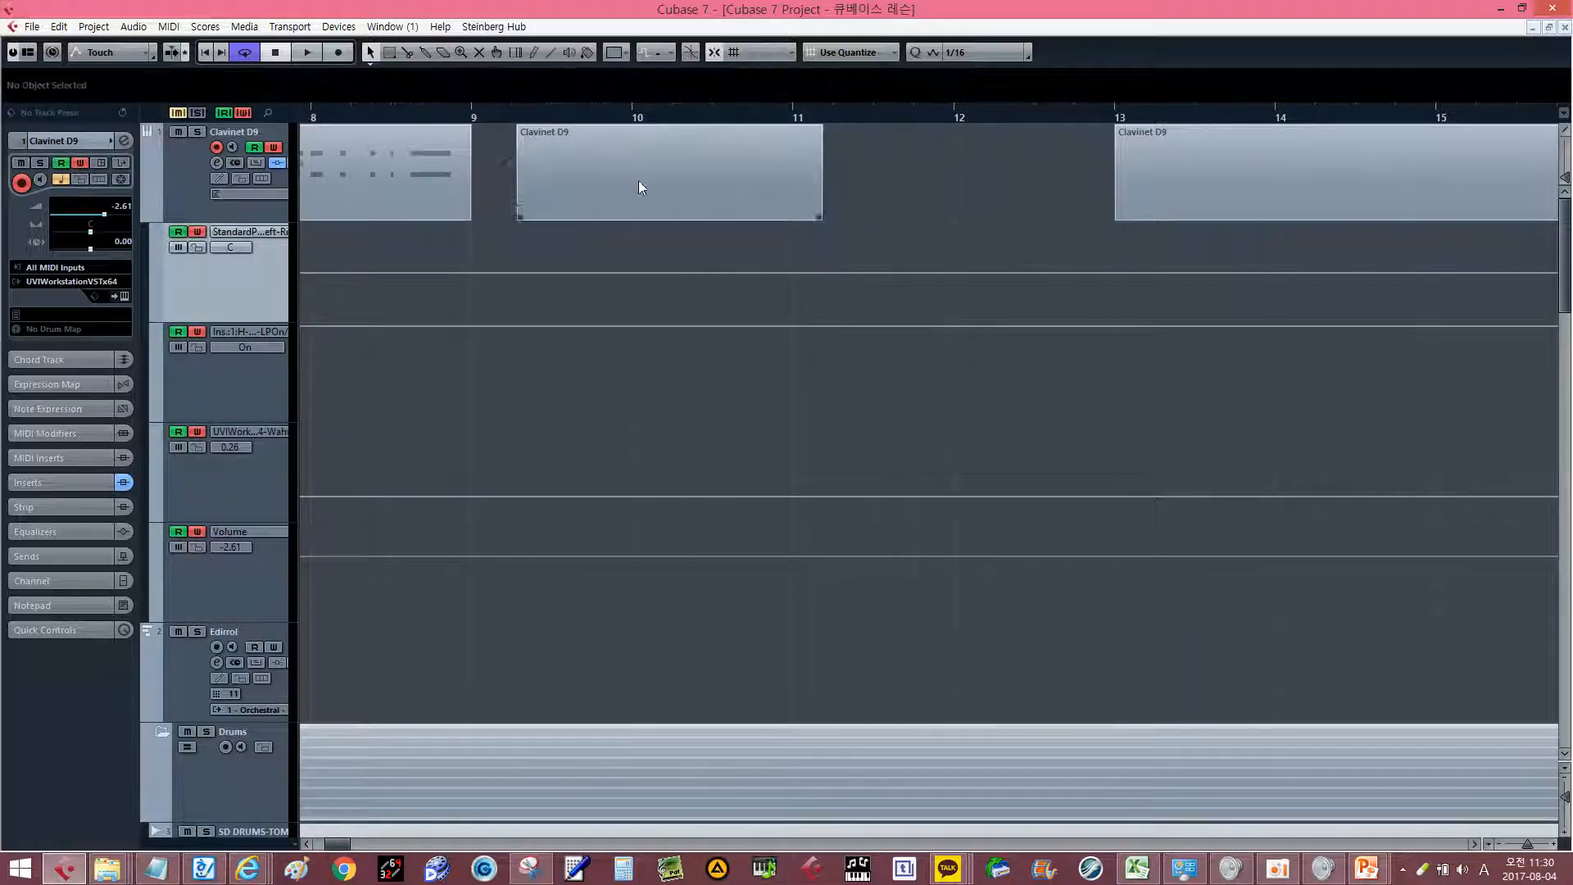
{"action": "left_click", "coordinate": [637, 182]}
{"action": "left_click_drag", "start_coordinate": [521, 220], "coordinate": [494, 211]}
{"action": "double_click", "coordinate": [516, 199]}
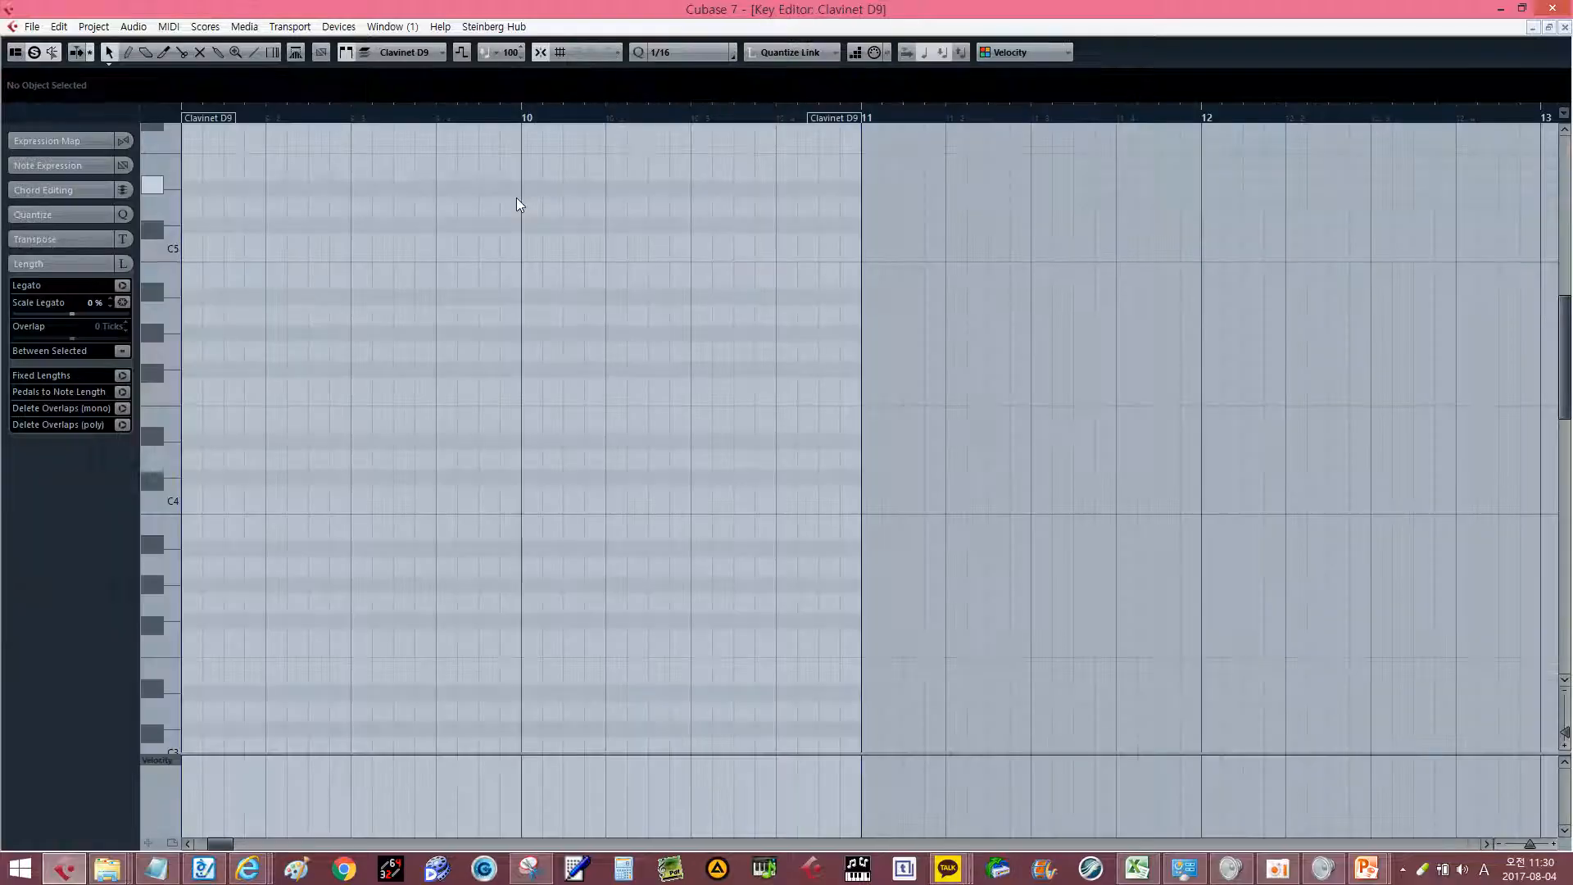
Draw a G#4 note from bar 9 to bar 11, loop that range, and return to the project window.
{"action": "left_click_drag", "start_coordinate": [733, 242], "coordinate": [1402, 243]}
{"action": "key", "text": "shift+g"}
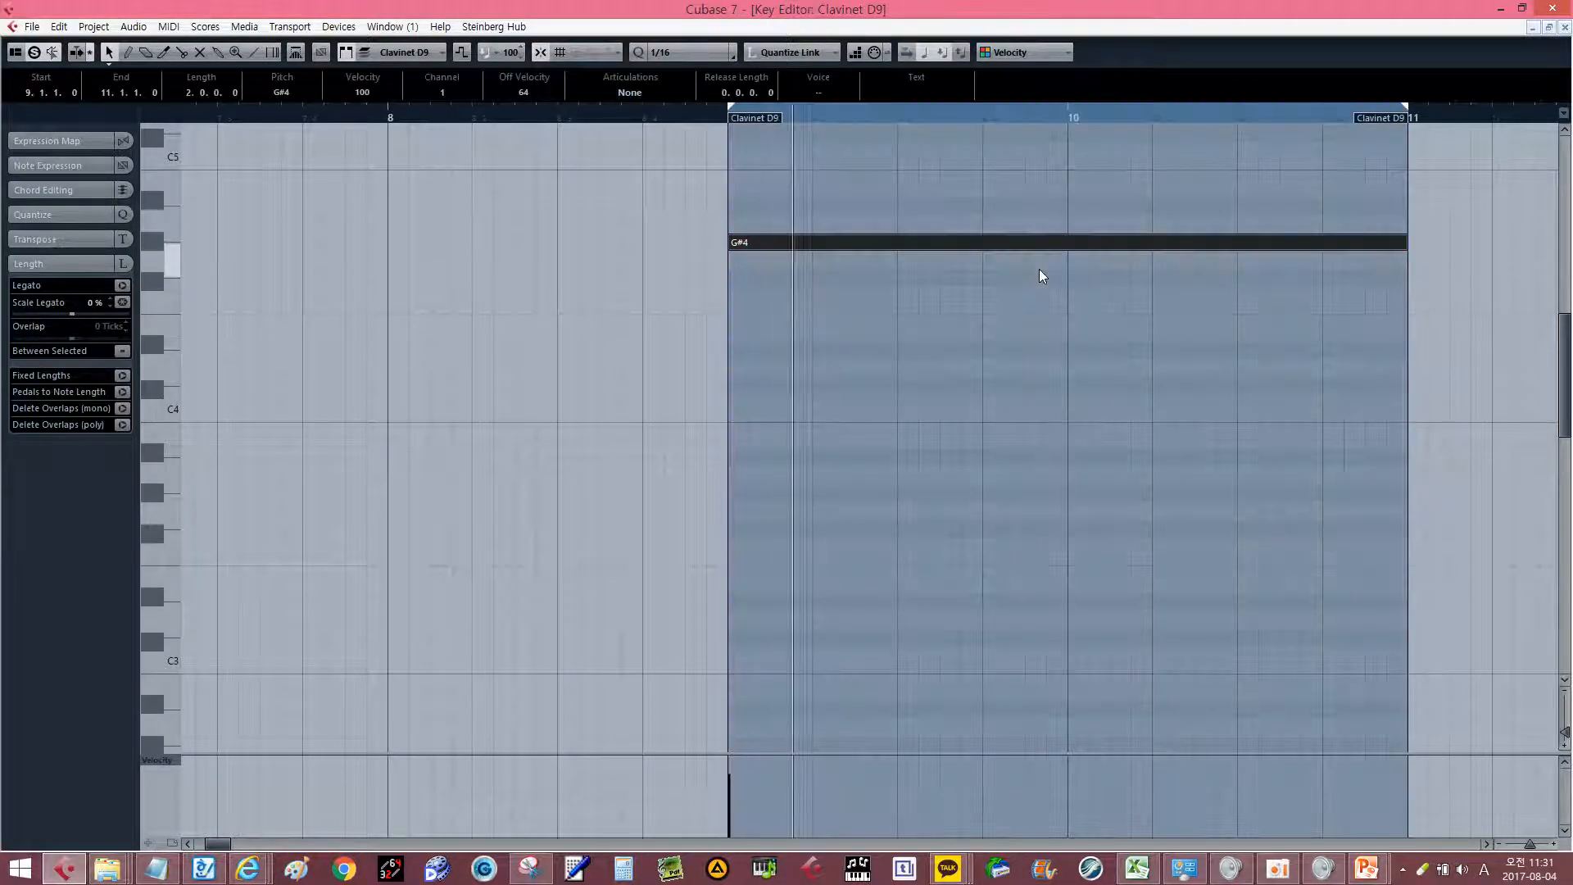
{"action": "key", "text": "Return"}
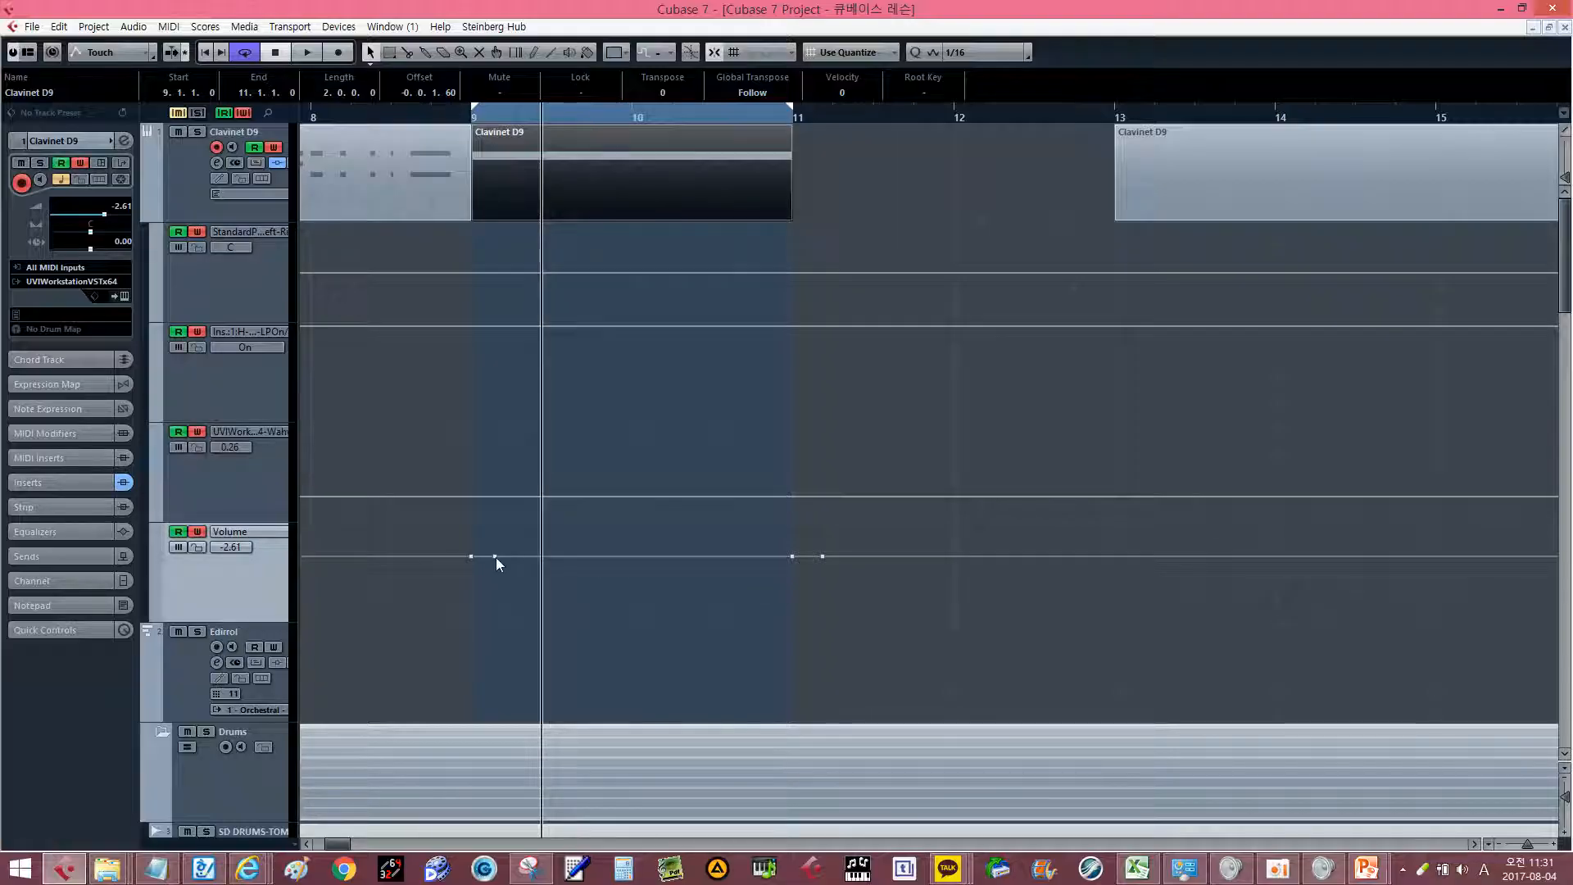
Lower the Volume automation point just after bar 9 to −∞ at bar 9, forming a ramp up to bar 11, and audition it.
{"action": "left_click_drag", "start_coordinate": [495, 557], "coordinate": [461, 660]}
{"action": "left_click", "coordinate": [807, 637]}
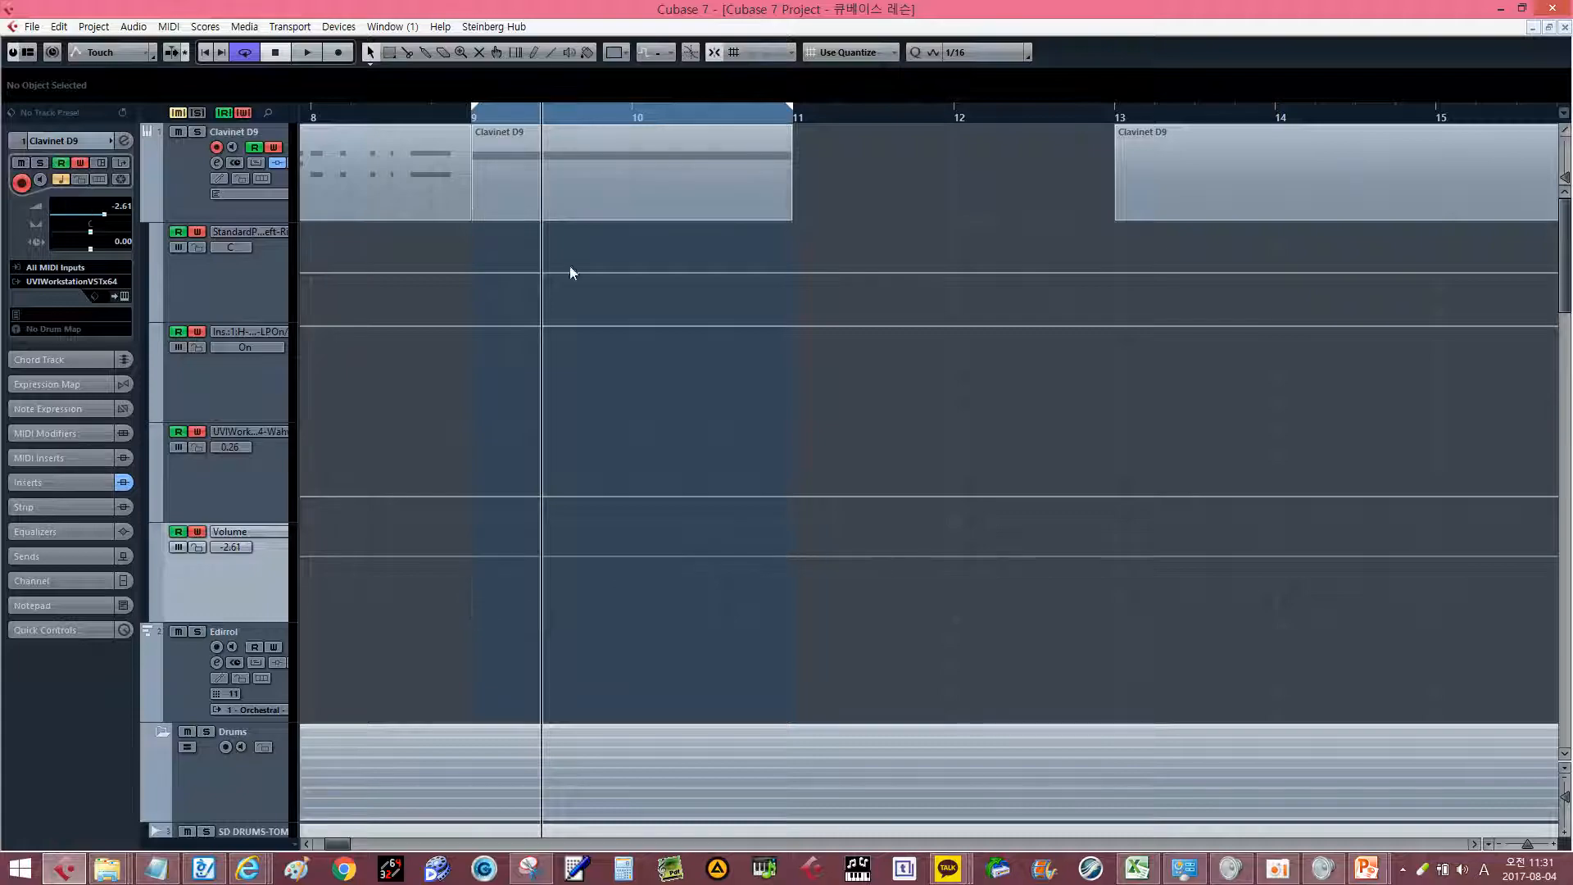
{"action": "double_click", "coordinate": [548, 188]}
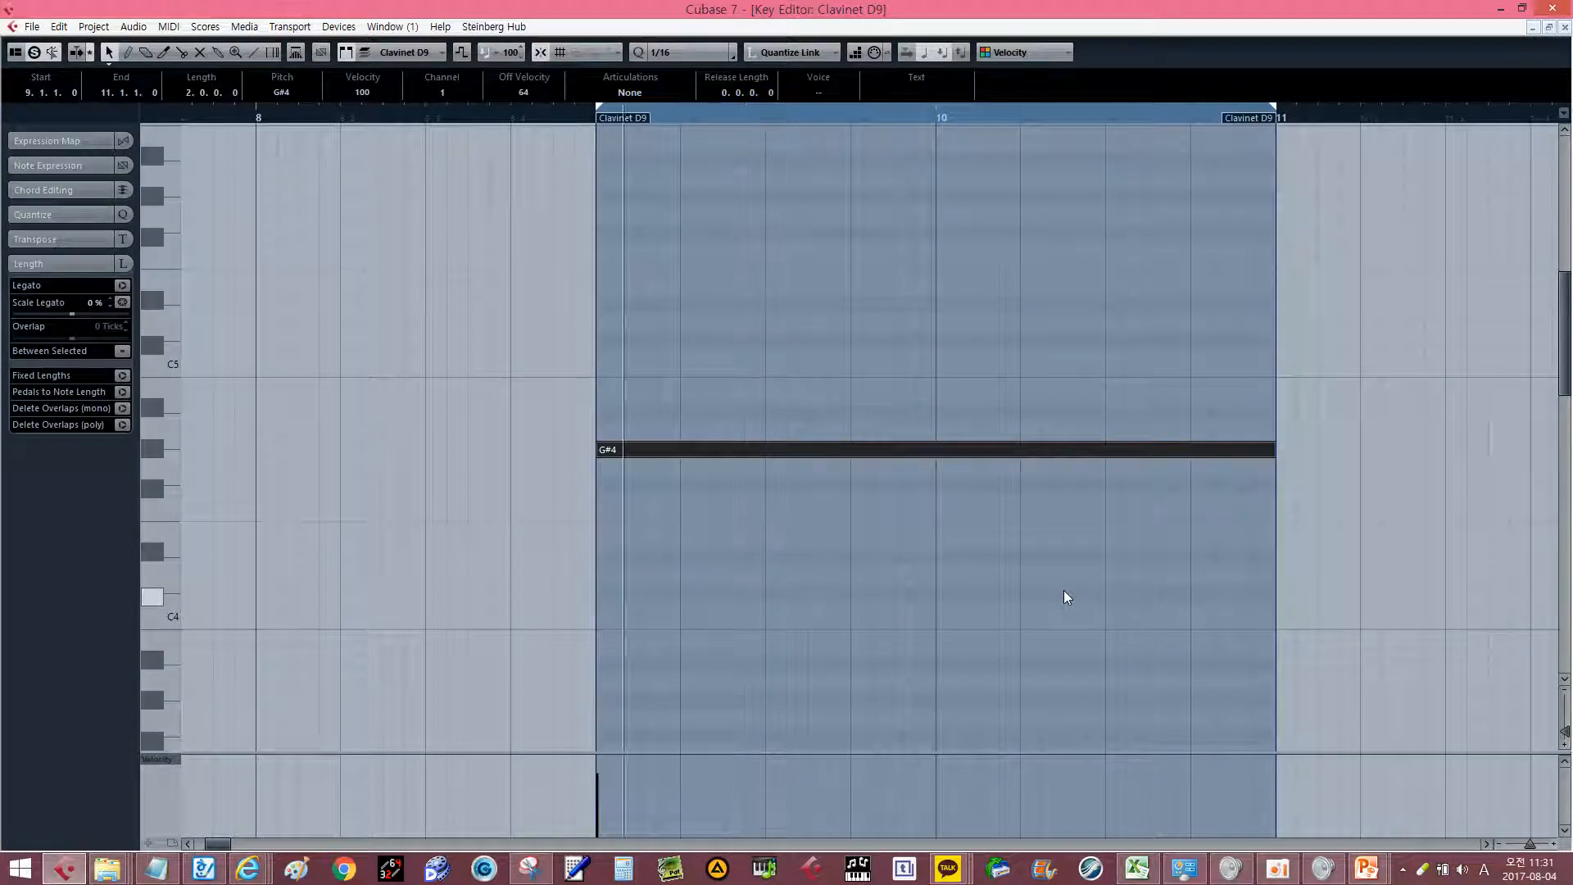
{"action": "key", "text": "Return"}
{"action": "key", "text": "space"}
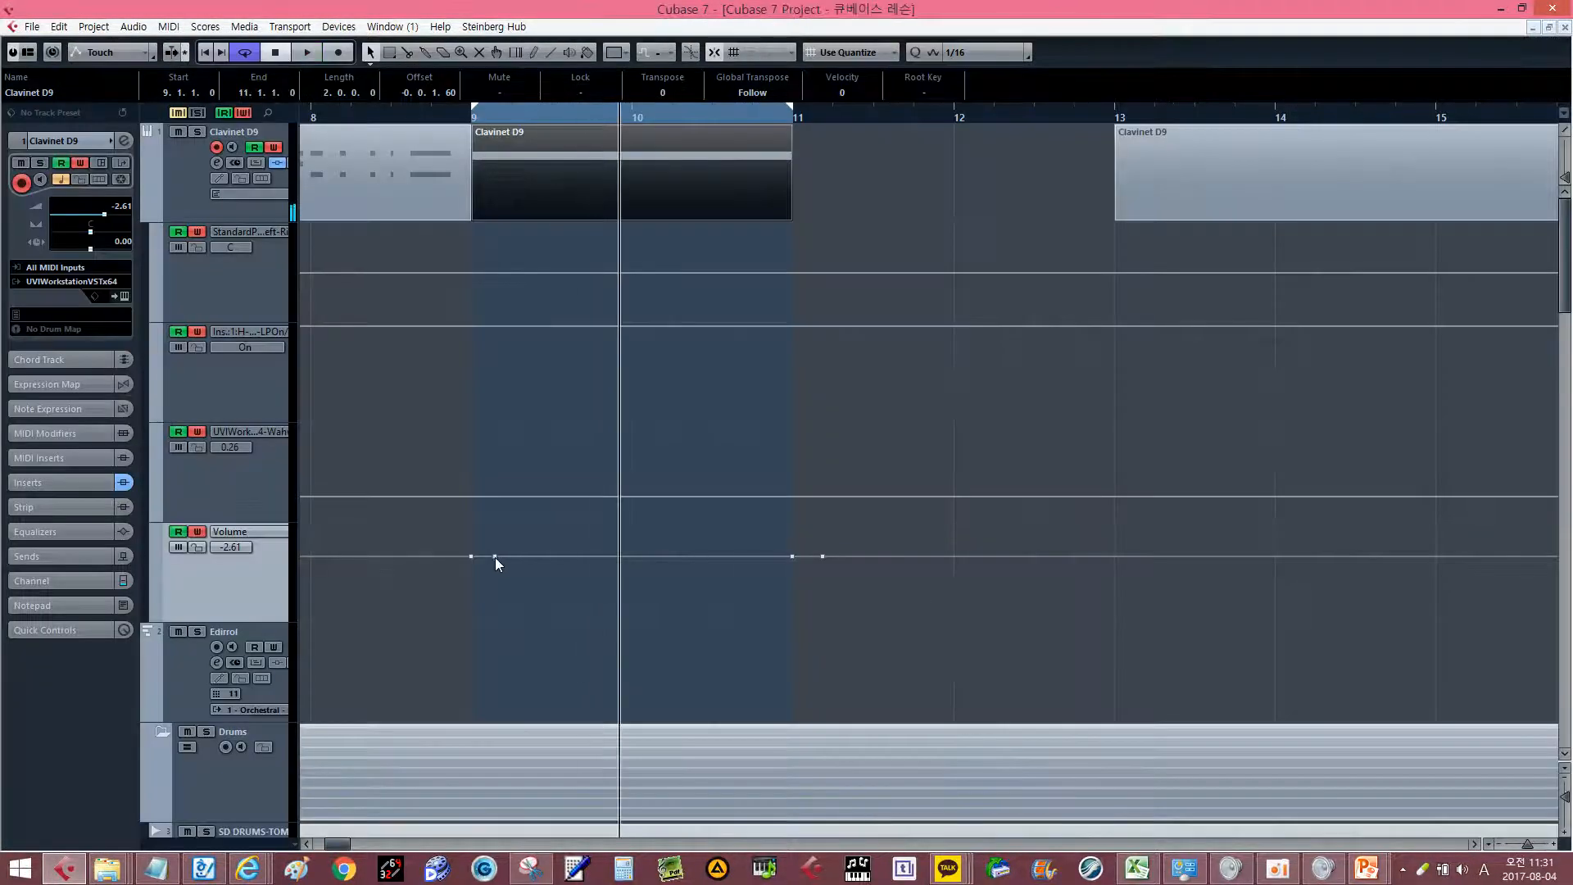
{"action": "left_click_drag", "start_coordinate": [495, 556], "coordinate": [460, 642]}
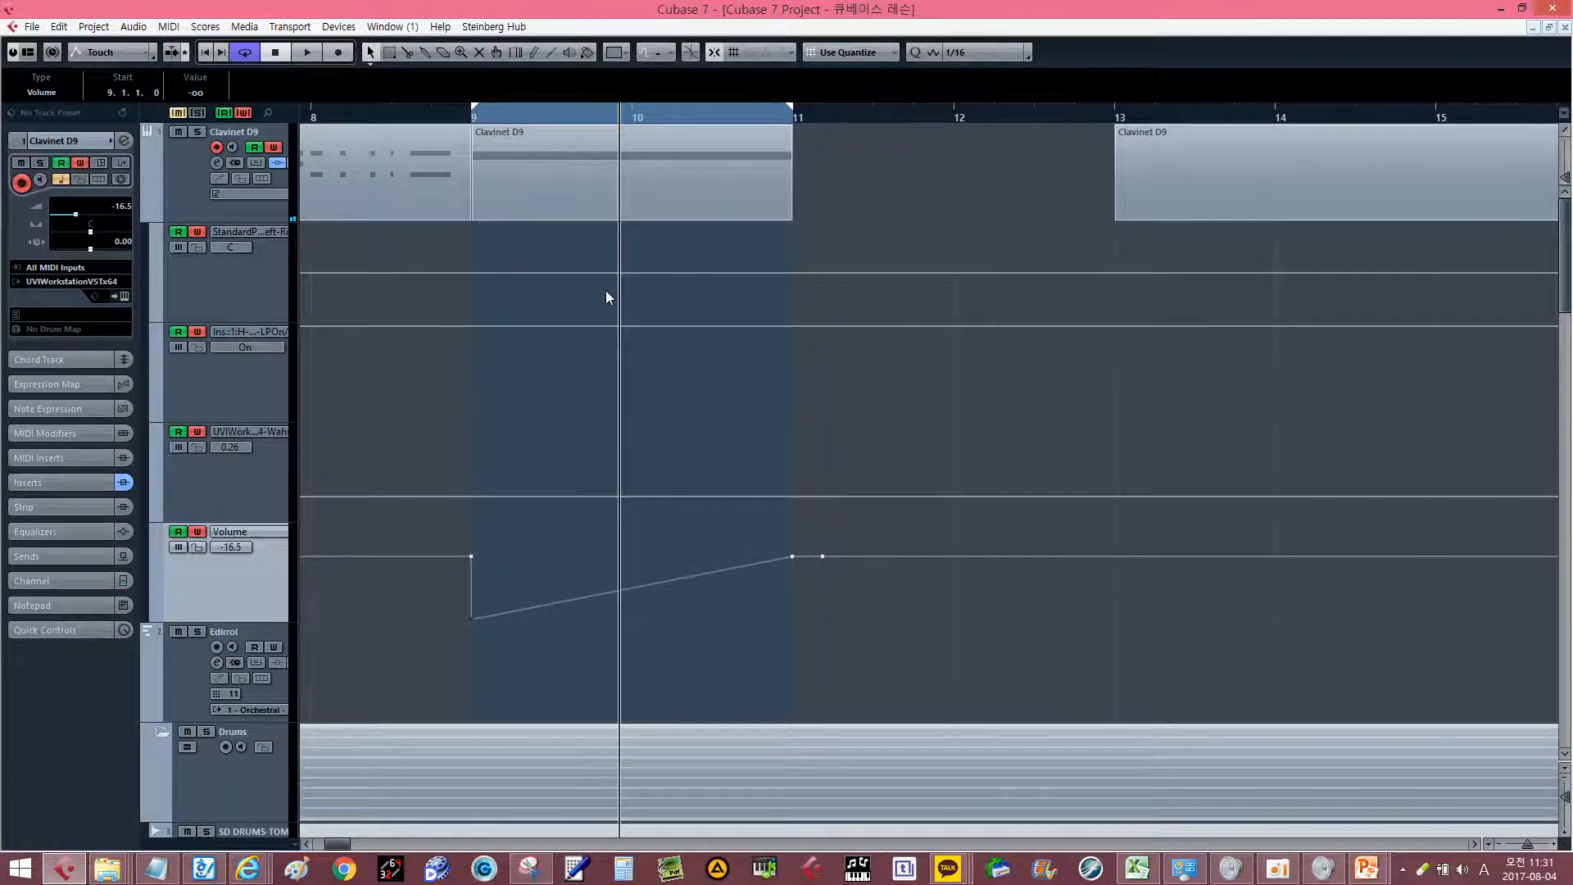
{"action": "double_click", "coordinate": [590, 190]}
{"action": "key", "text": "space"}
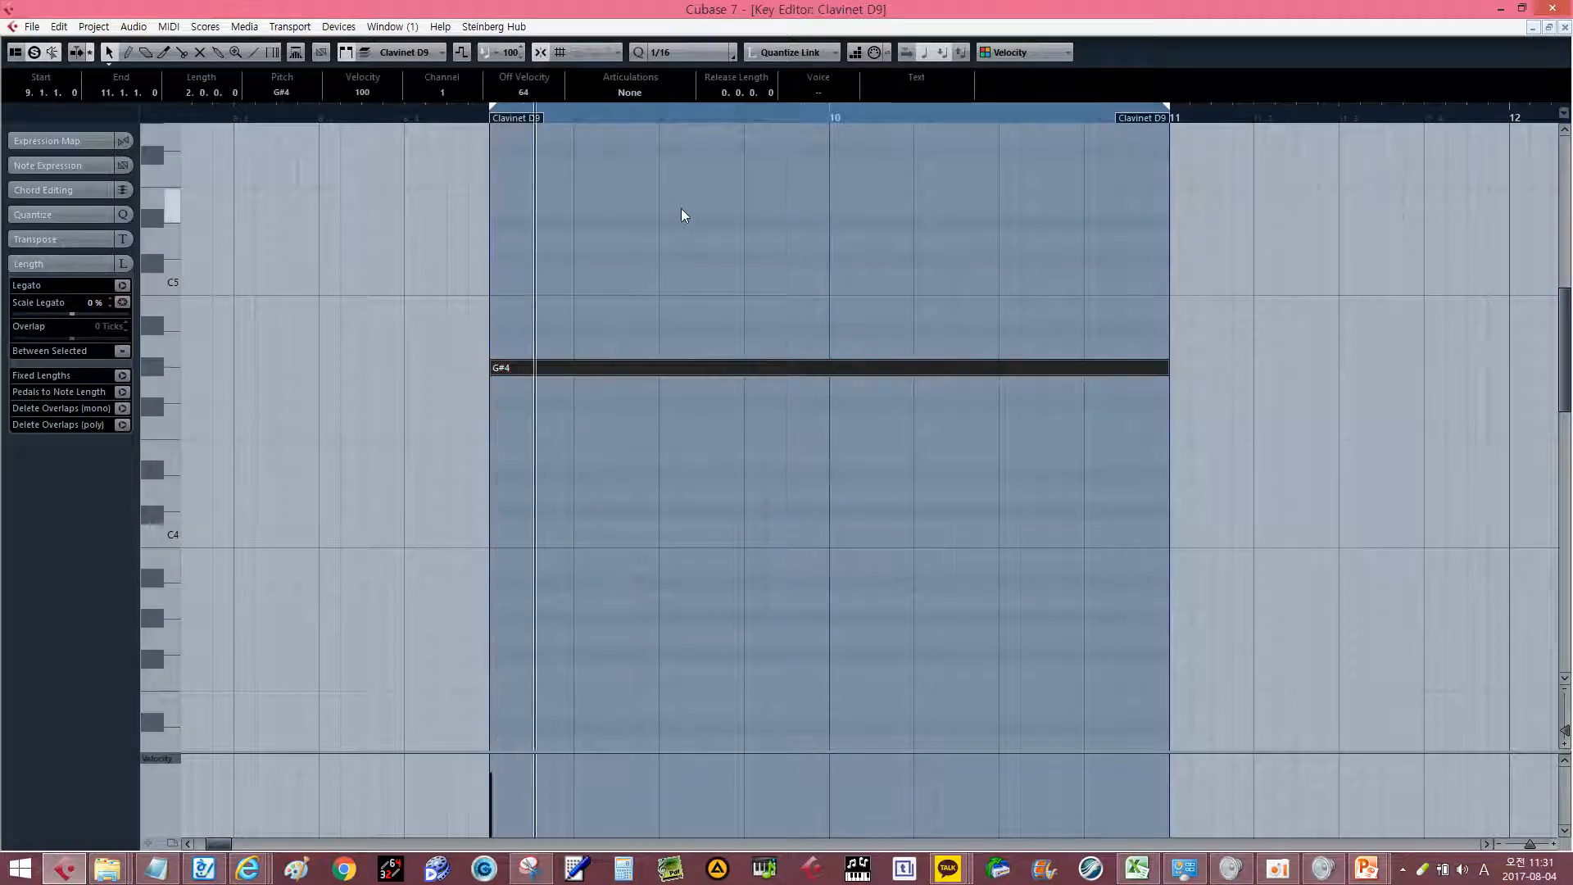
{"action": "key", "text": "Return"}
{"action": "key", "text": "space"}
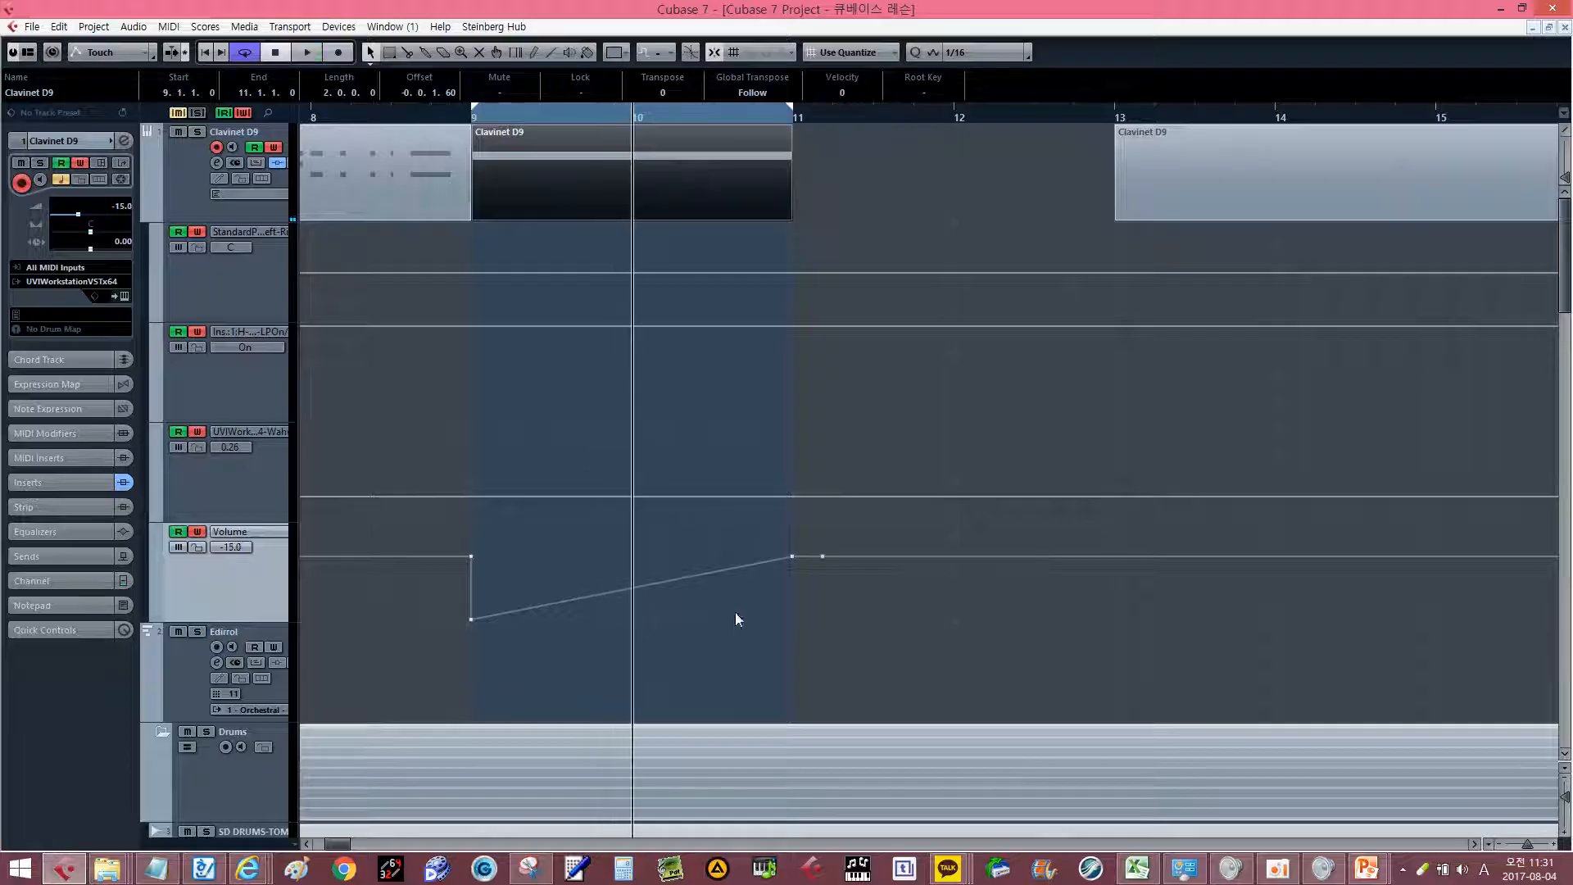
Move the Volume ramp's end point from bar 11 back to about the middle of bar 9 and audition the note.
{"action": "left_click_drag", "start_coordinate": [788, 557], "coordinate": [551, 563]}
{"action": "double_click", "coordinate": [646, 155]}
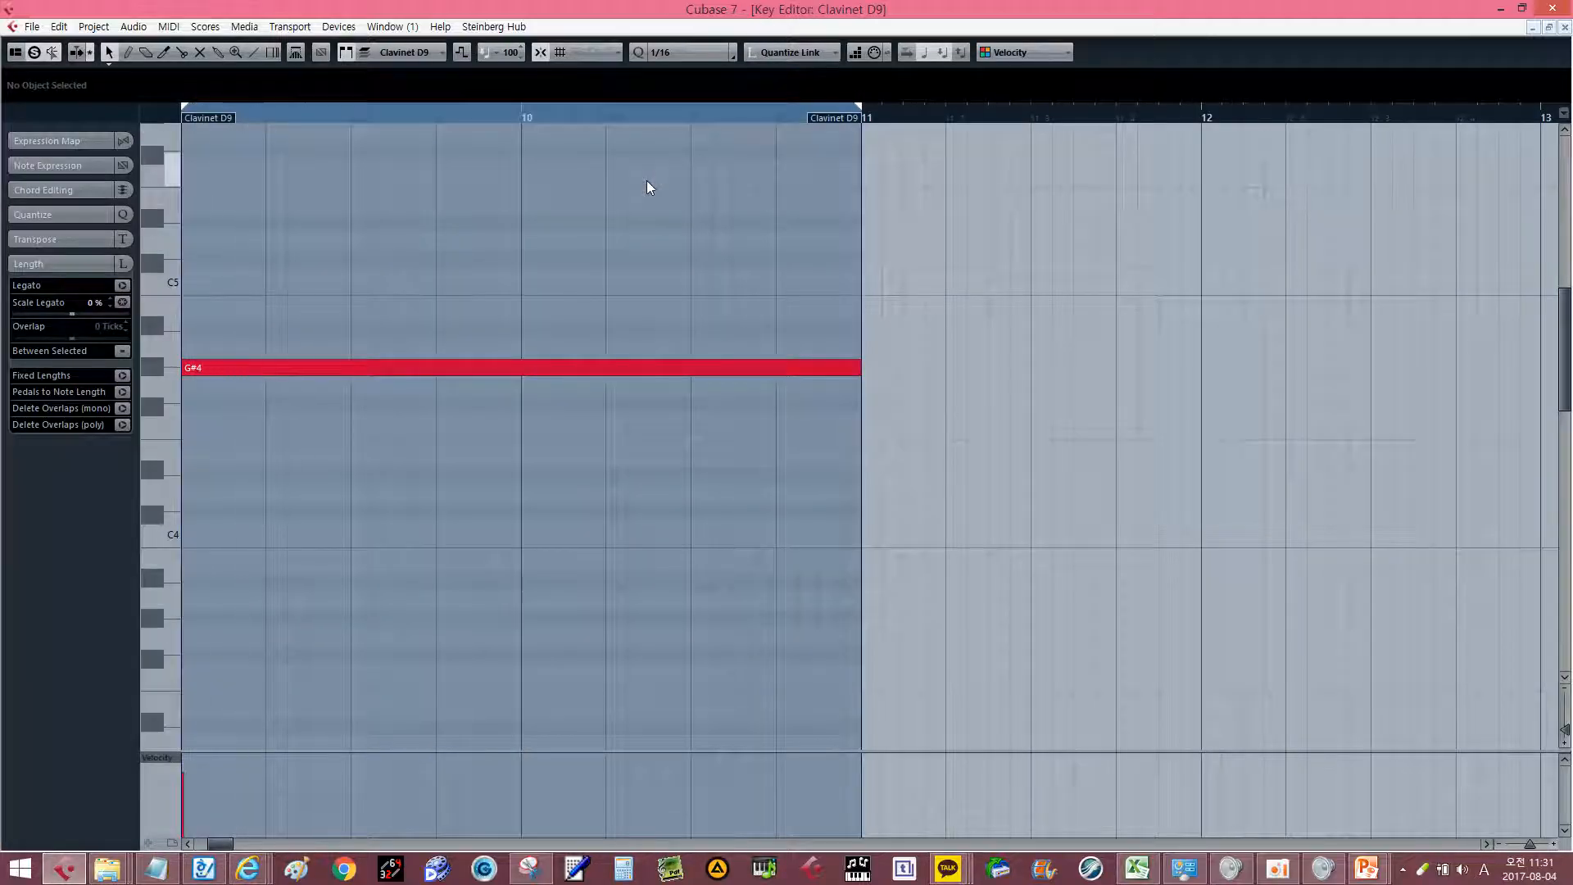
{"action": "left_click", "coordinate": [484, 368]}
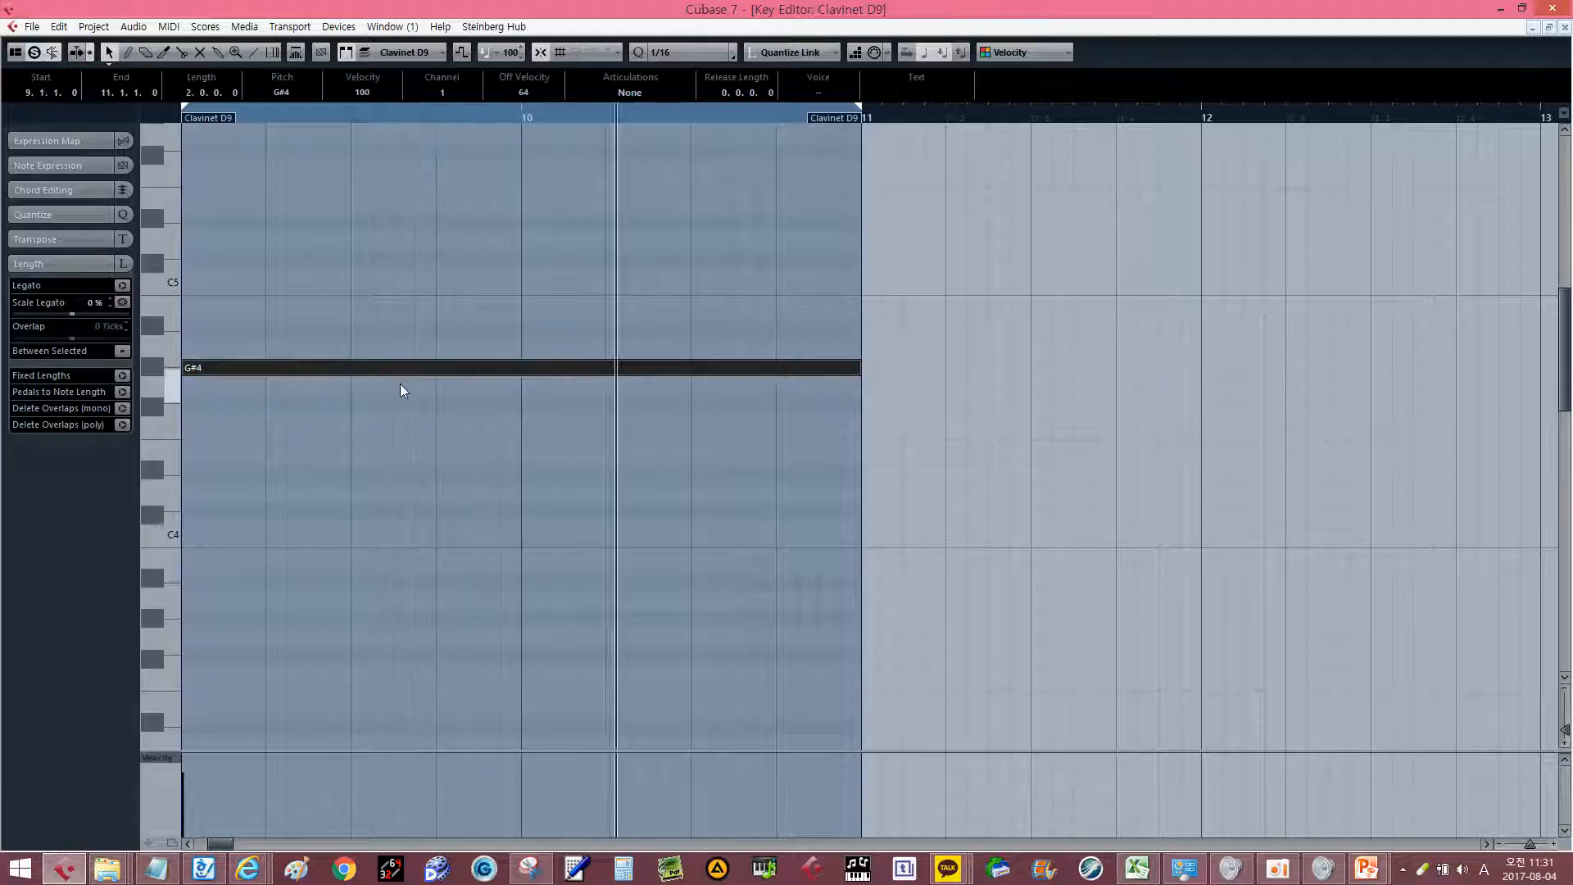
{"action": "key", "text": "space"}
{"action": "key", "text": "space"}
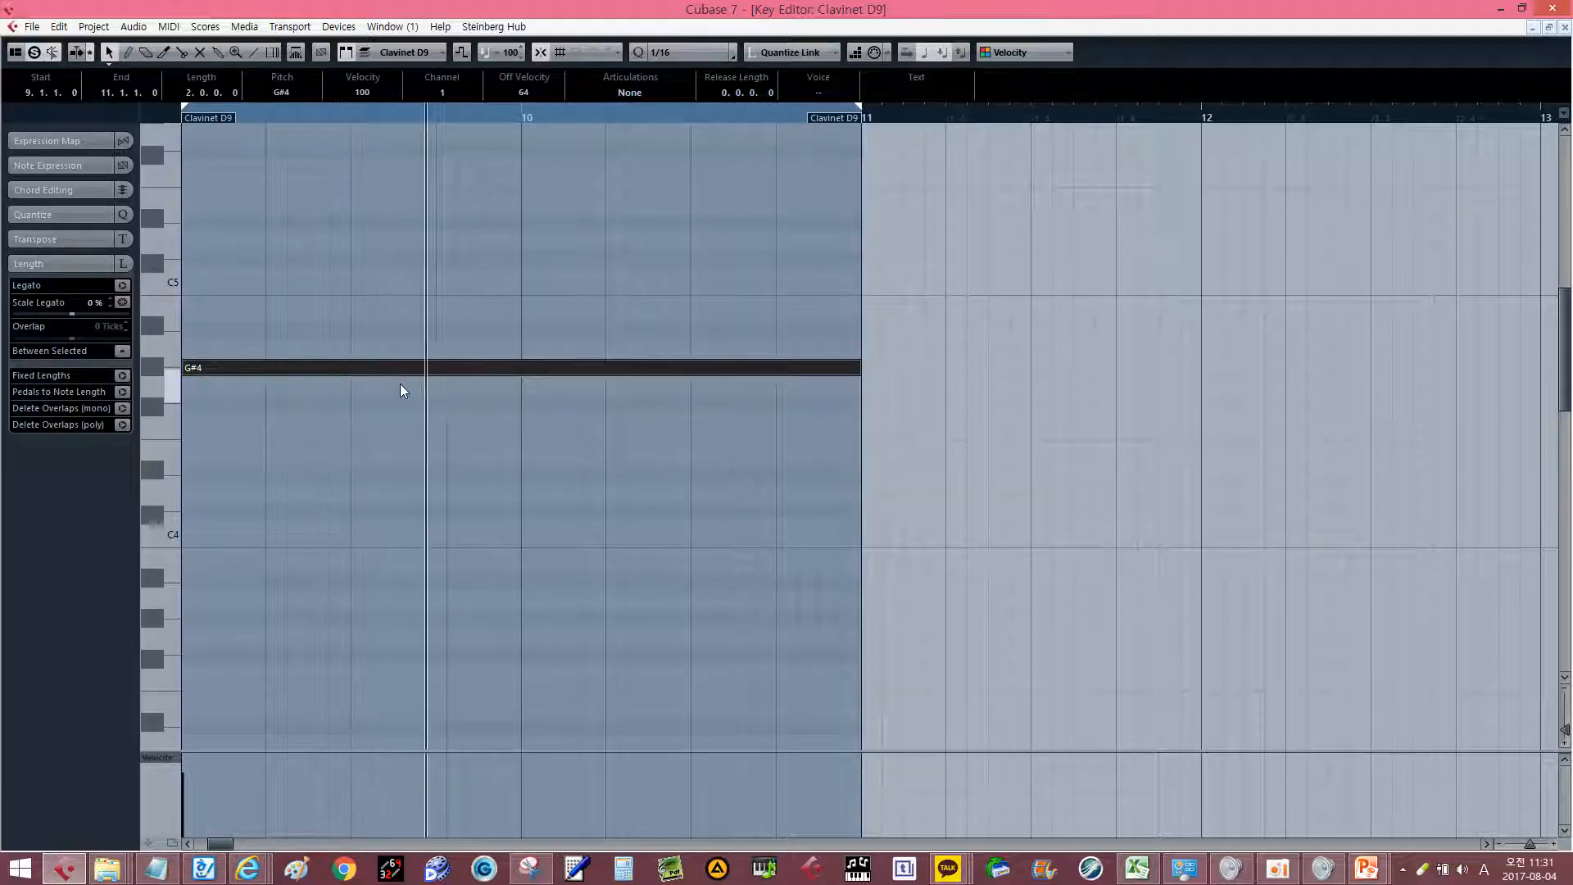
{"action": "key", "text": "space"}
{"action": "left_click", "coordinate": [490, 438]}
{"action": "key", "text": "Return"}
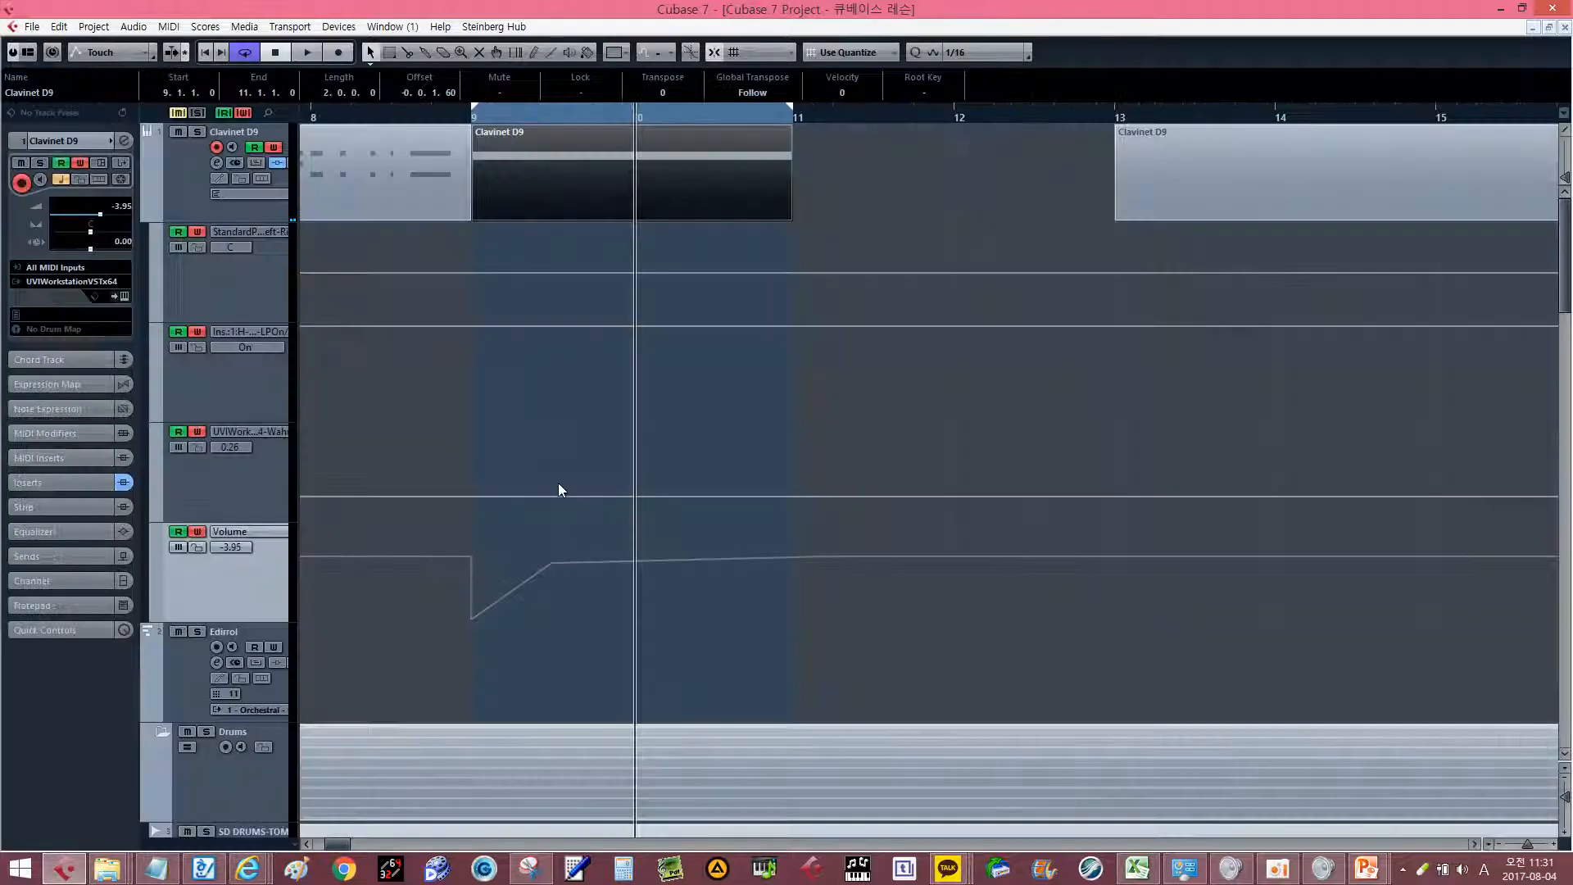
Shift the Volume ramp's peak point earlier and higher, to about a quarter of the way into bar 9.
{"action": "left_click_drag", "start_coordinate": [642, 512], "coordinate": [388, 728]}
{"action": "left_click_drag", "start_coordinate": [596, 531], "coordinate": [451, 628]}
{"action": "left_click_drag", "start_coordinate": [551, 565], "coordinate": [509, 533]}
Raise the long Clavinet D9 note at bar 9 to A4 and play it from the loop start.
{"action": "double_click", "coordinate": [547, 161]}
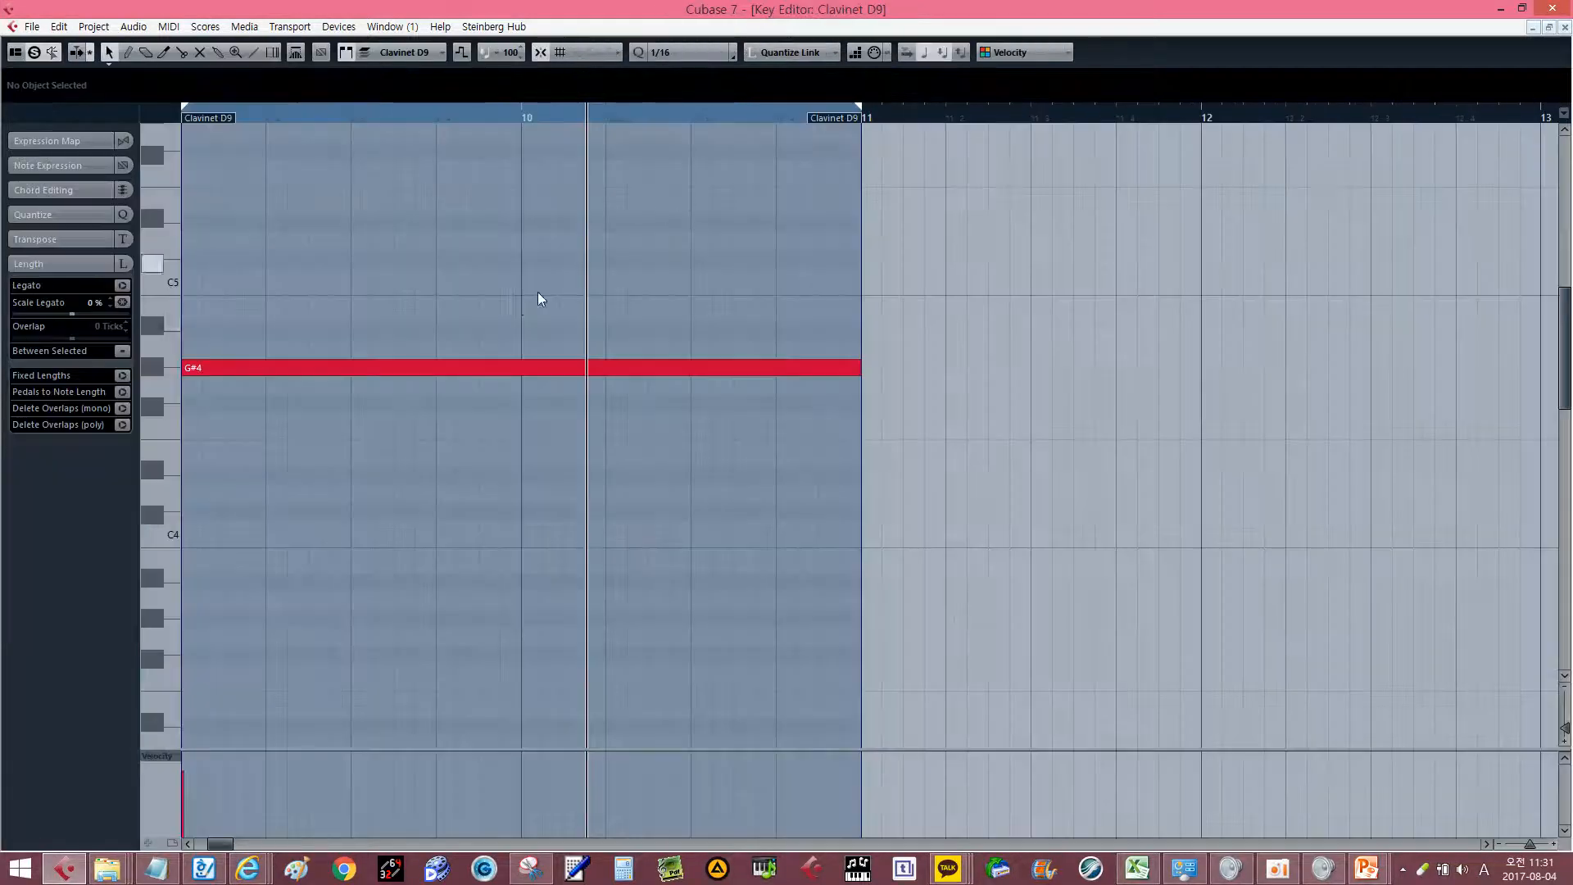
{"action": "left_click_drag", "start_coordinate": [615, 234], "coordinate": [400, 426]}
{"action": "key", "text": "Up"}
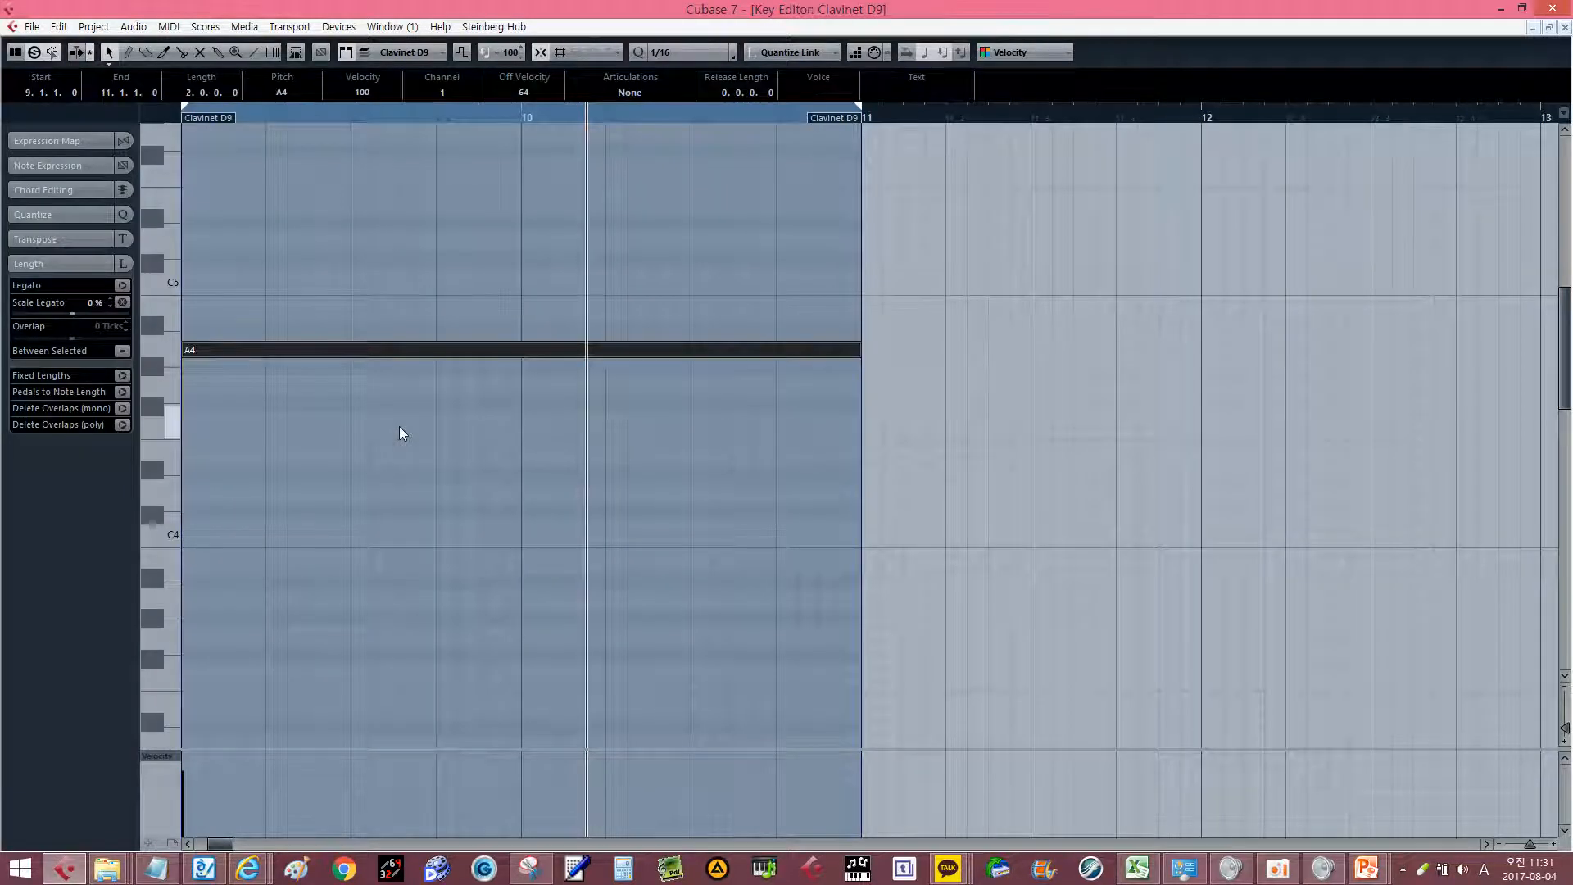
{"action": "key", "text": "KP_1"}
{"action": "key", "text": "space"}
{"action": "key", "text": "Return"}
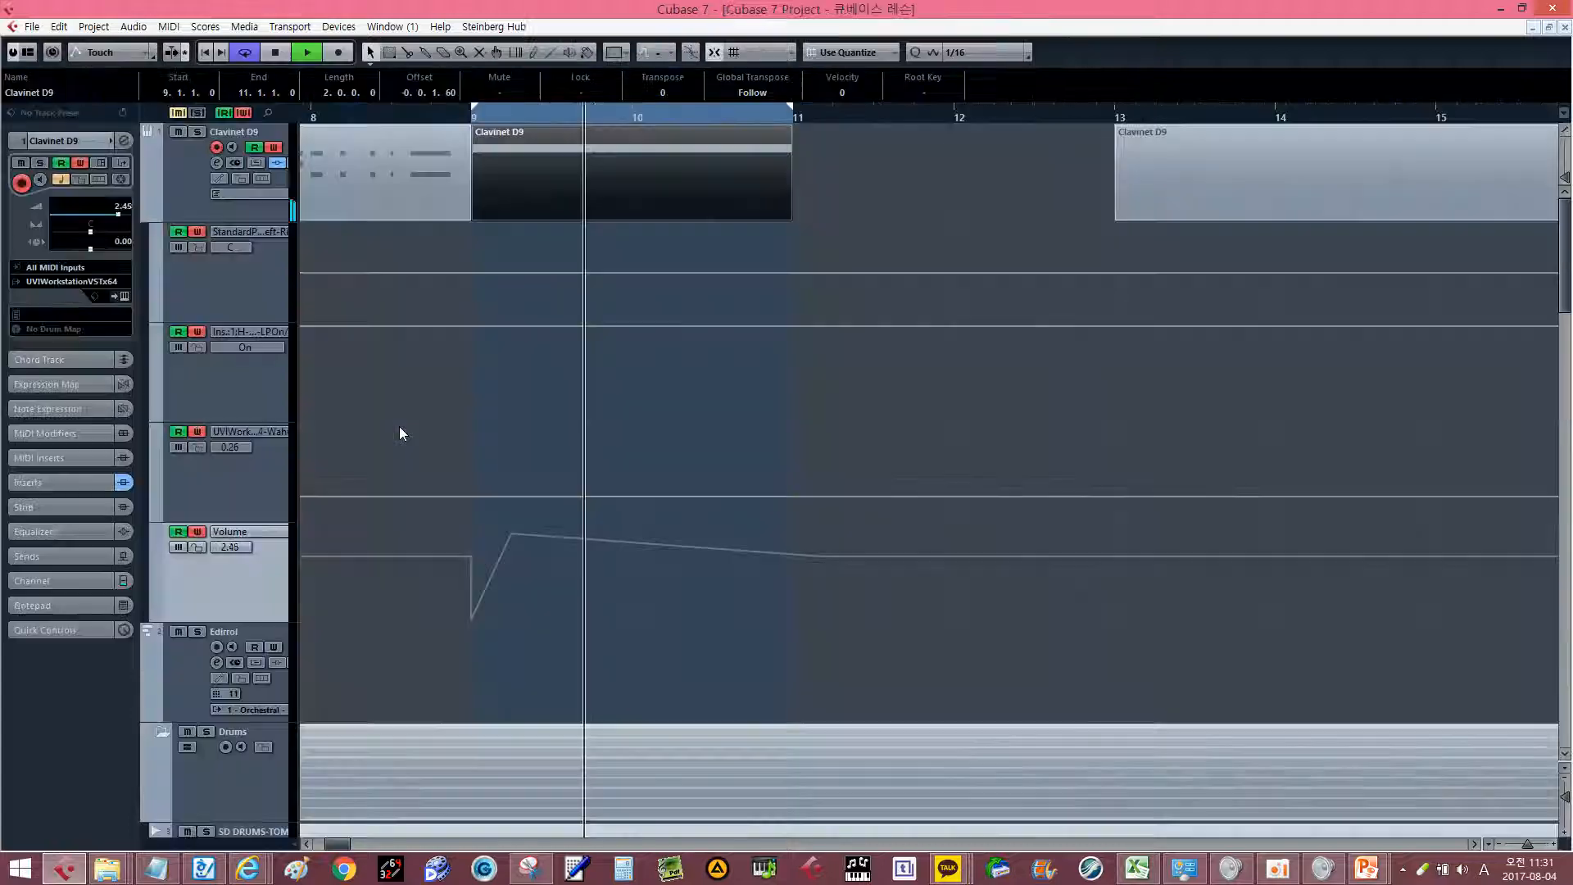
Insert Guitar Rig 5 in the Clavinet D9 channel's second insert slot and load the user preset Swell.
{"action": "left_click", "coordinate": [938, 230]}
{"action": "left_click", "coordinate": [216, 162]}
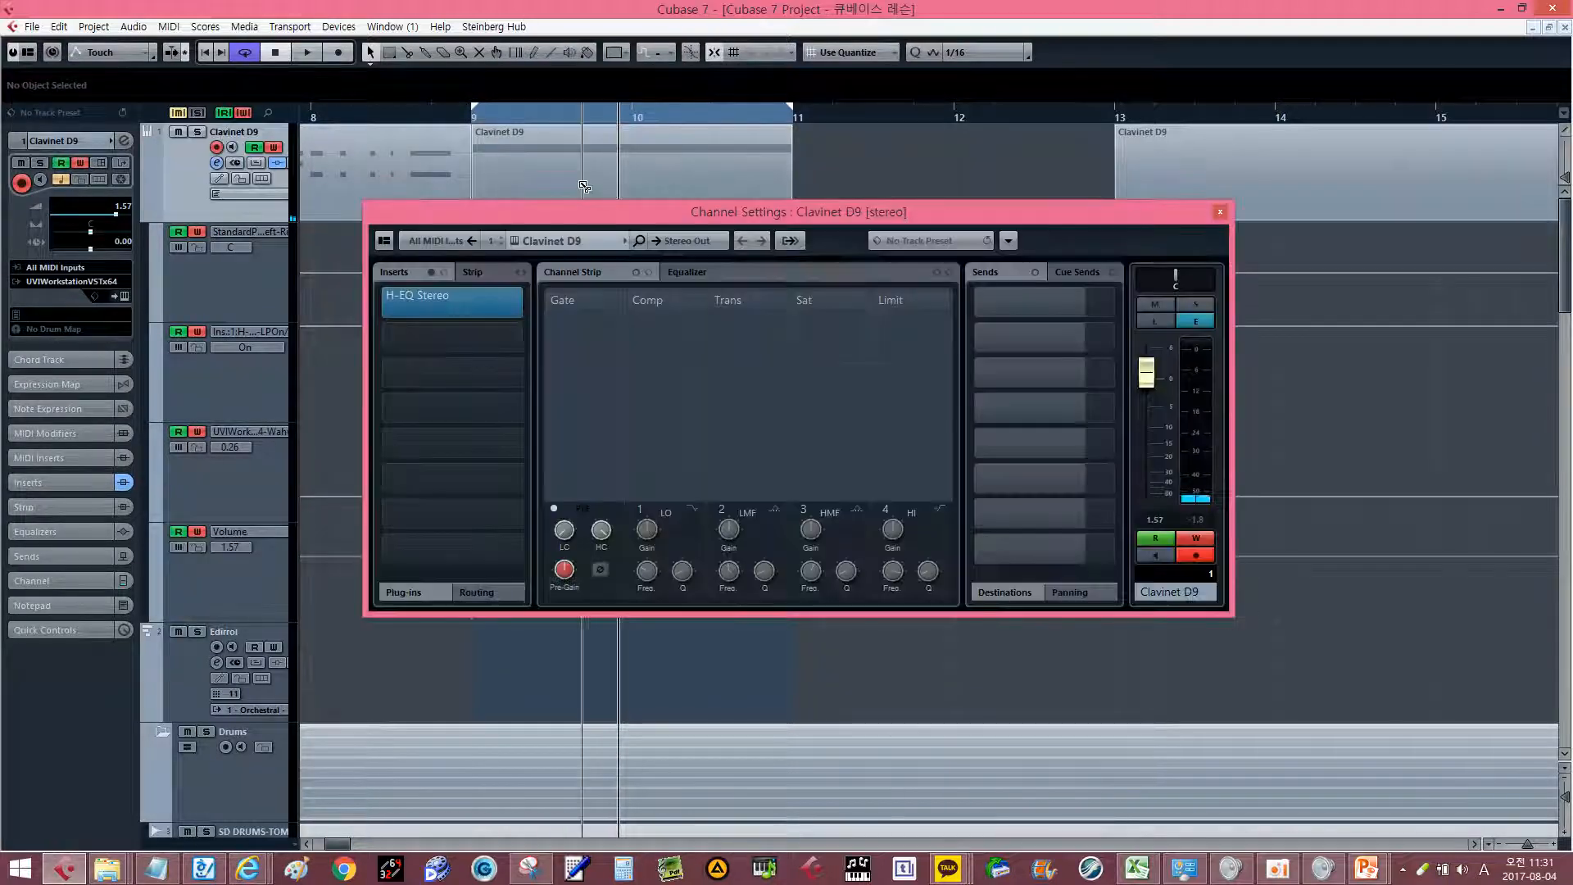
{"action": "left_click", "coordinate": [477, 336]}
{"action": "type", "text": "guitar"}
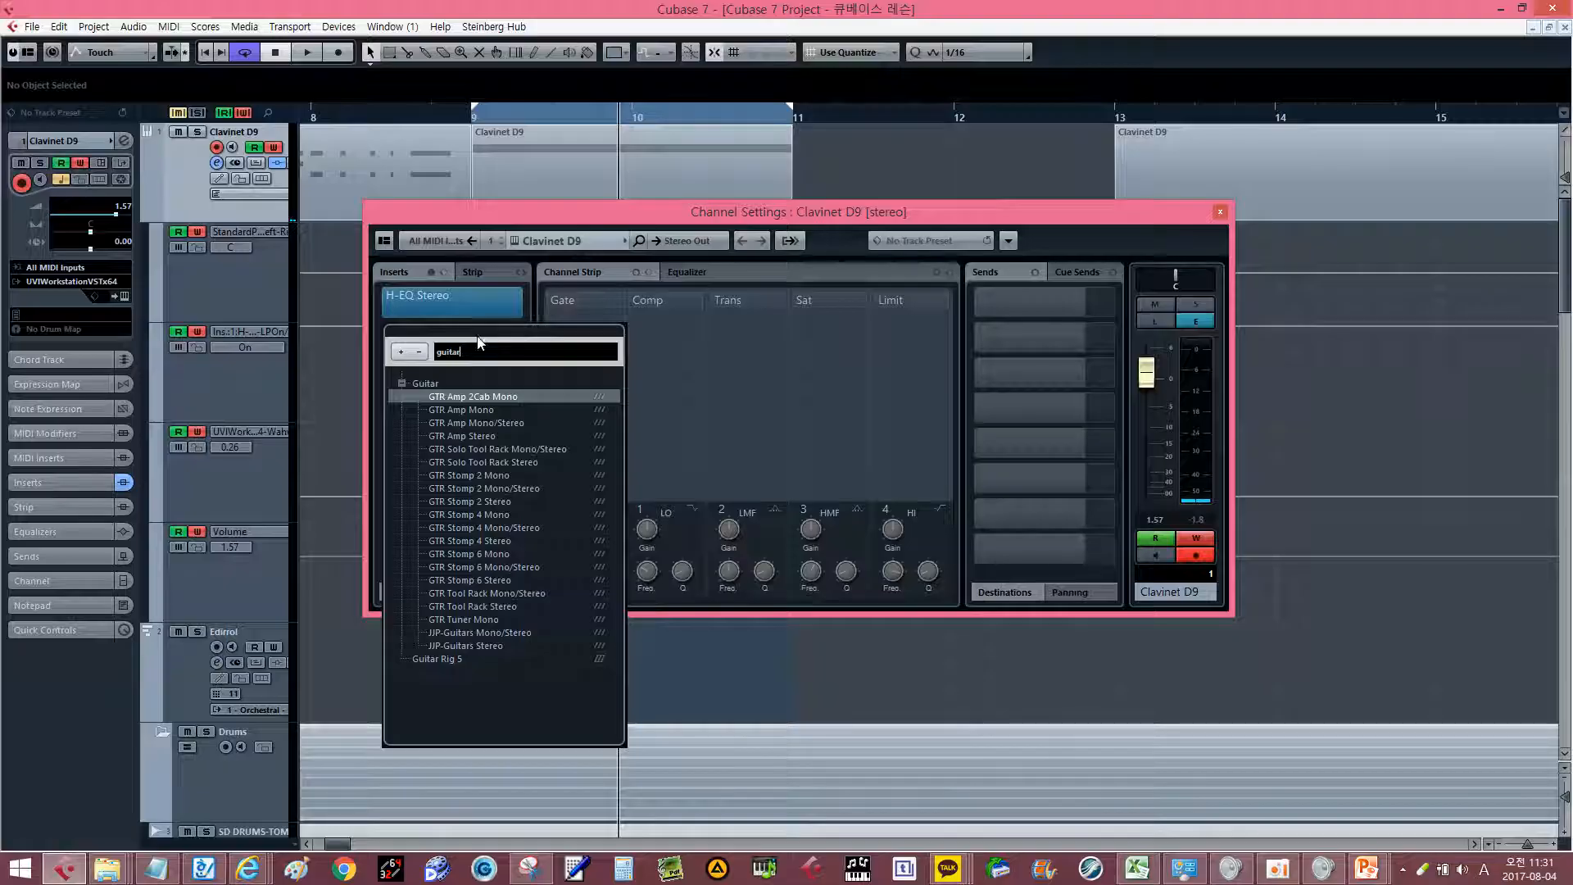
{"action": "left_click", "coordinate": [479, 660]}
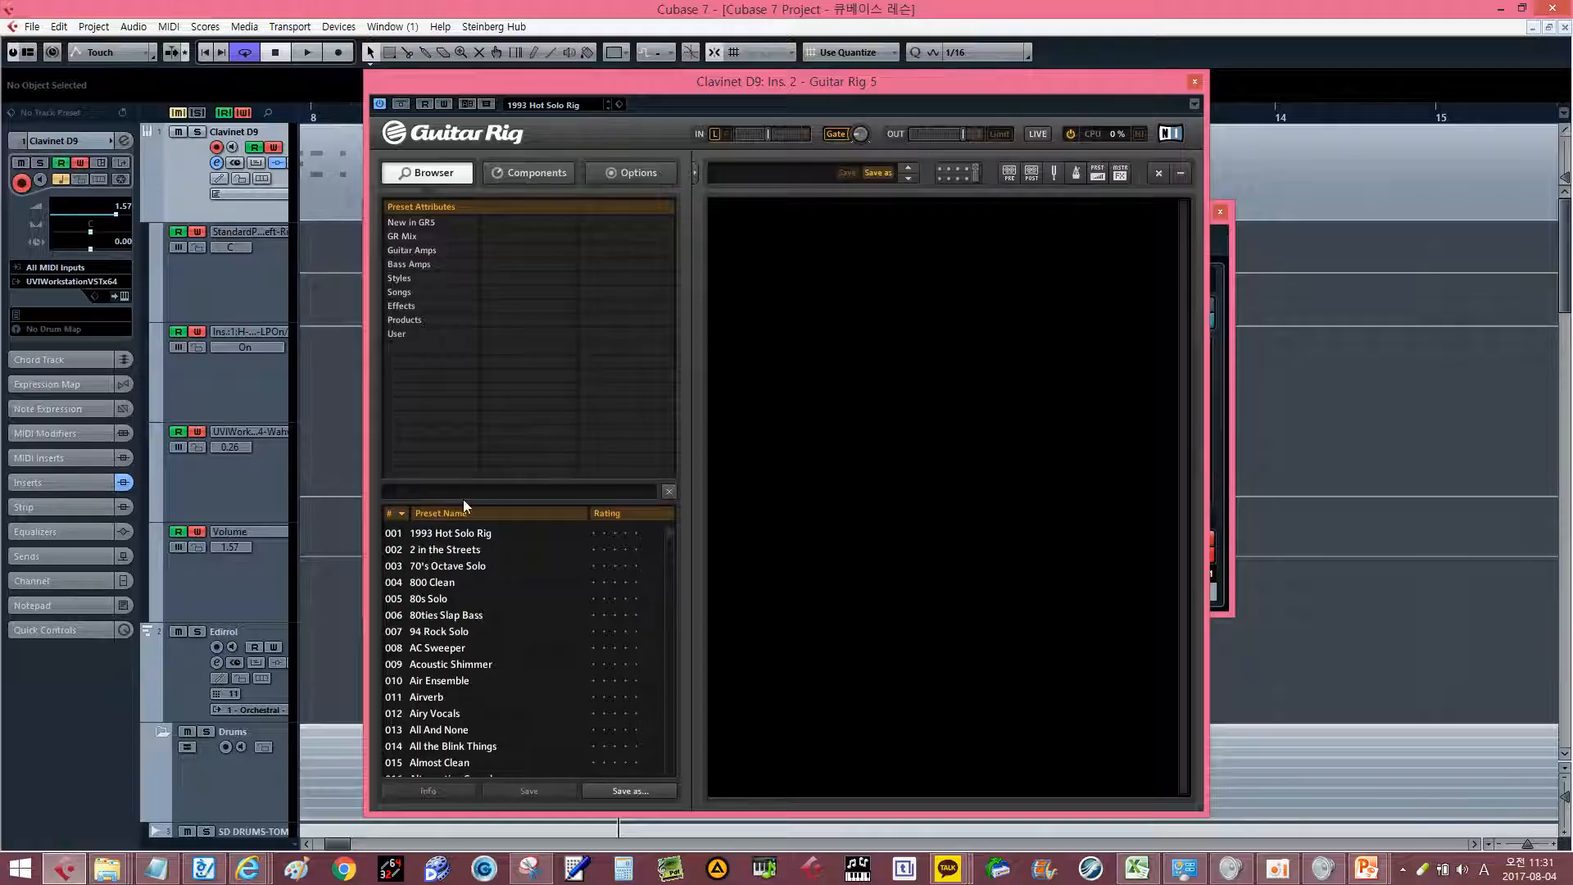
{"action": "left_click", "coordinate": [420, 335]}
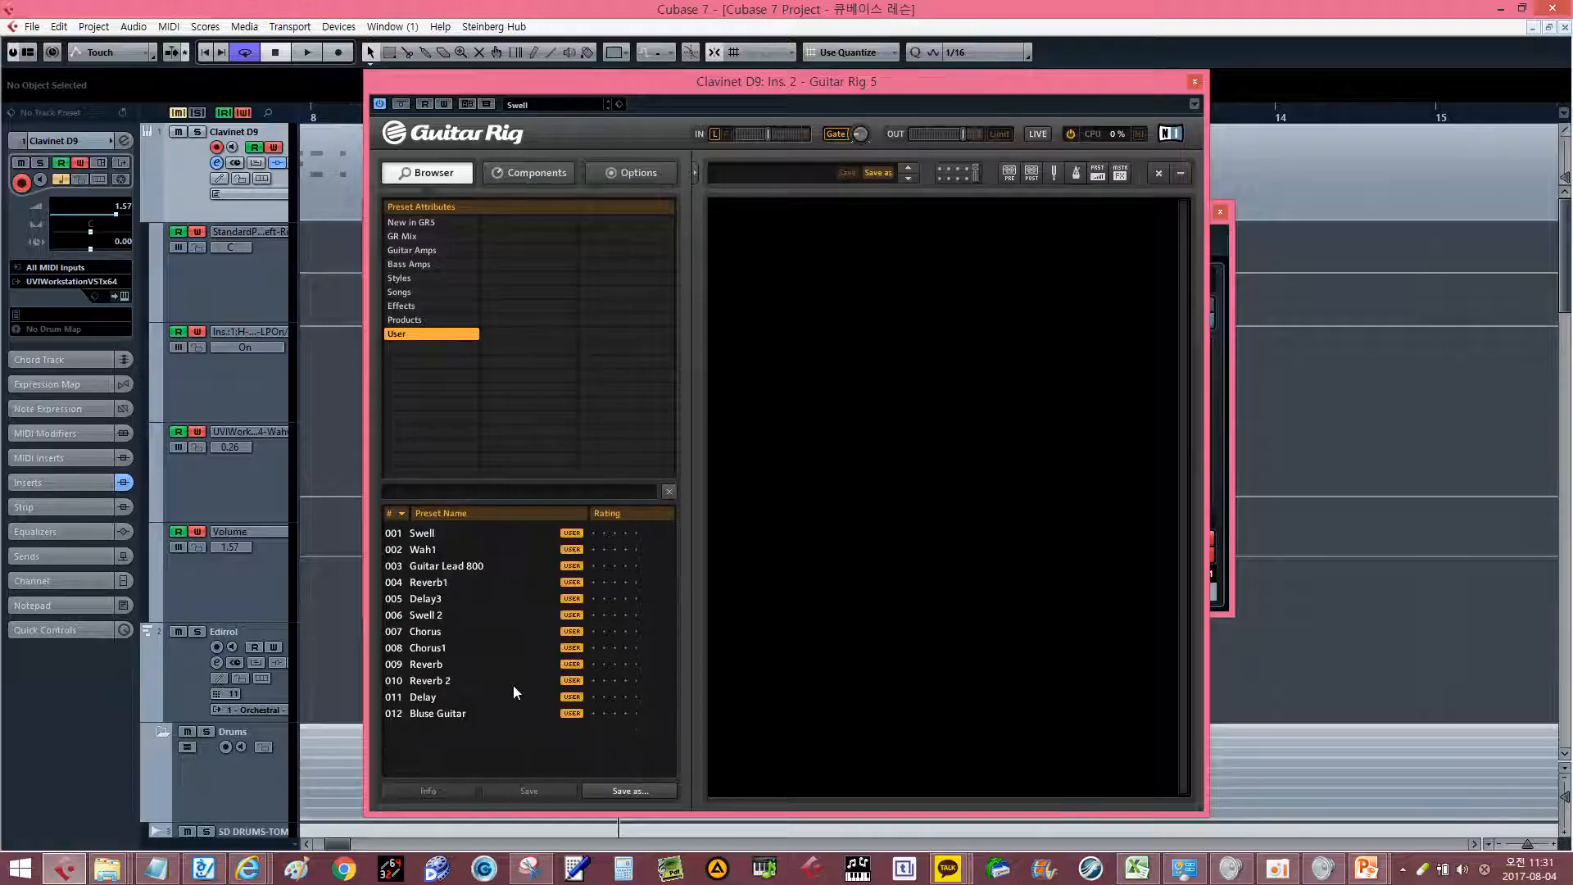
{"action": "left_click", "coordinate": [457, 537]}
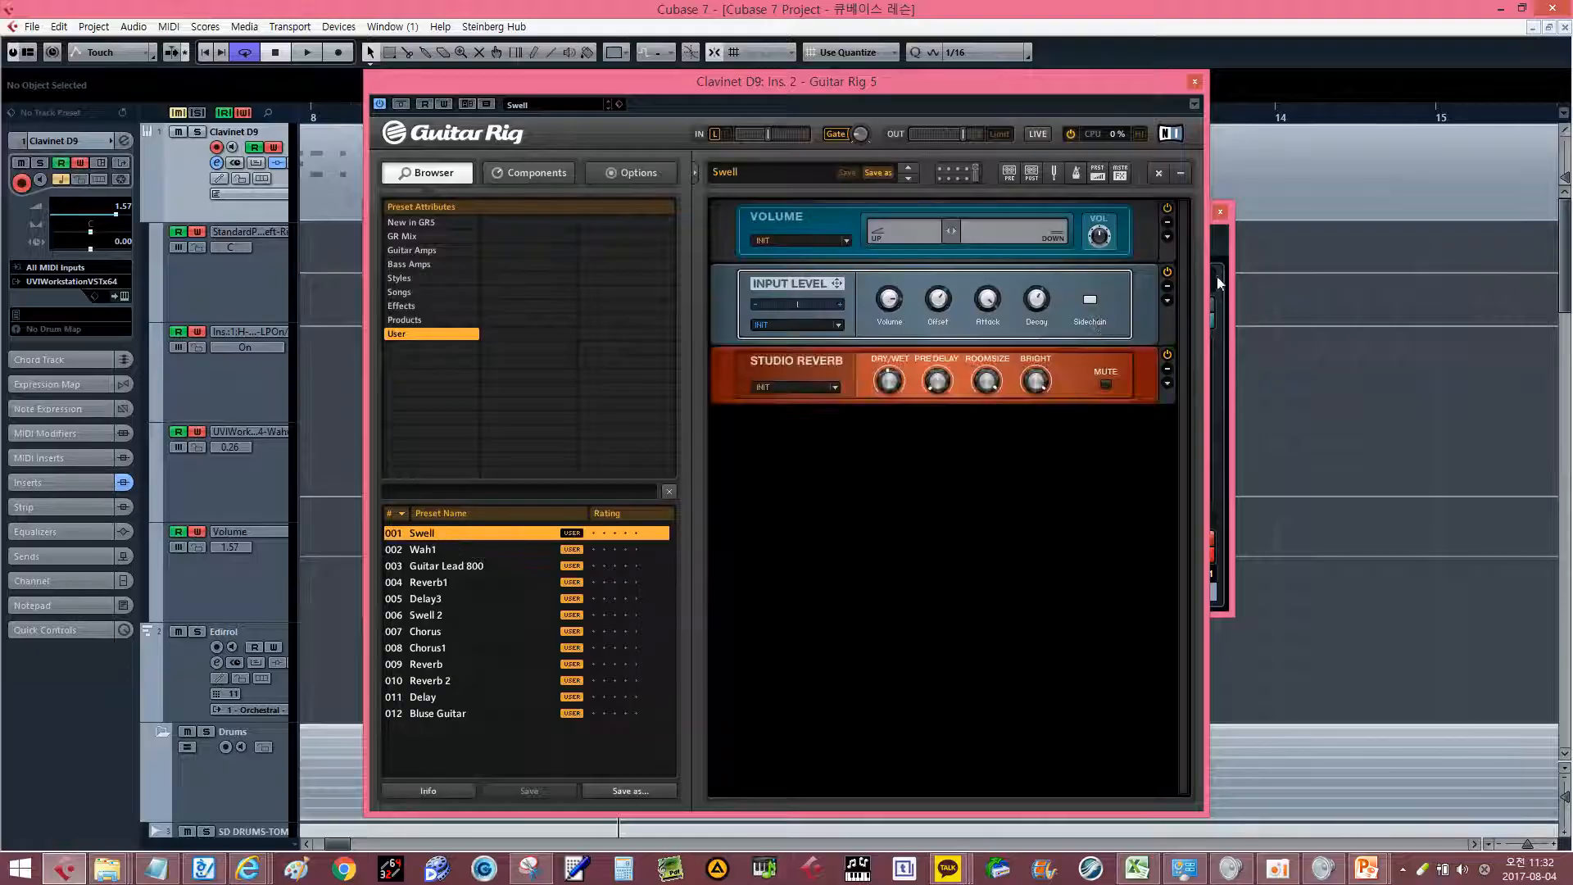
Listen to the A4 note through the Swell effect, and close the effect, channel settings and Key Editor windows.
{"action": "left_click", "coordinate": [1194, 81]}
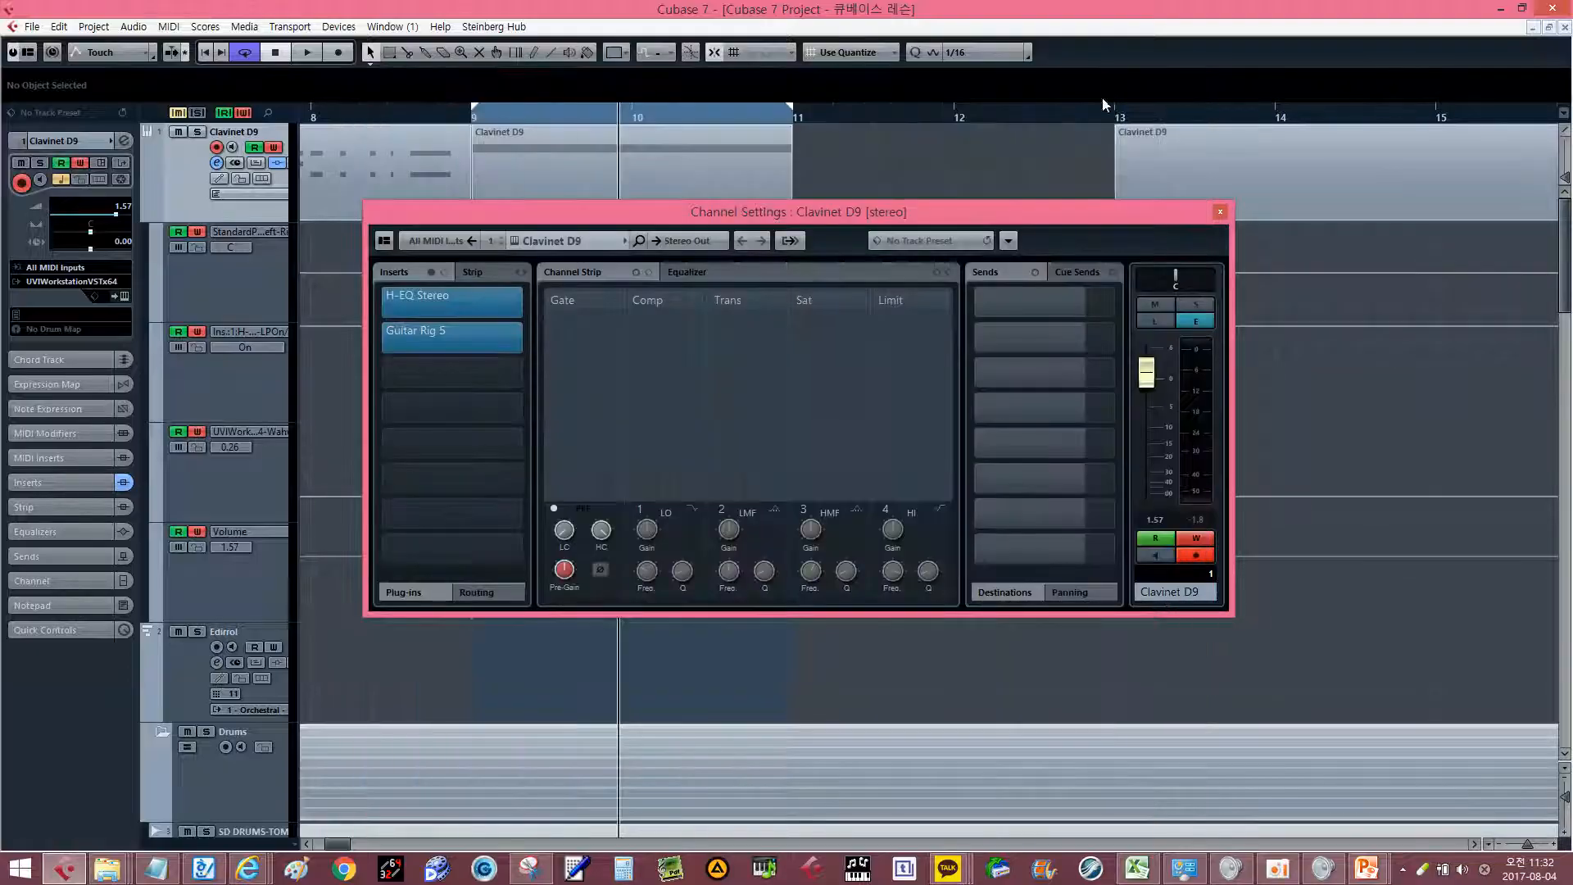
{"action": "double_click", "coordinate": [621, 149]}
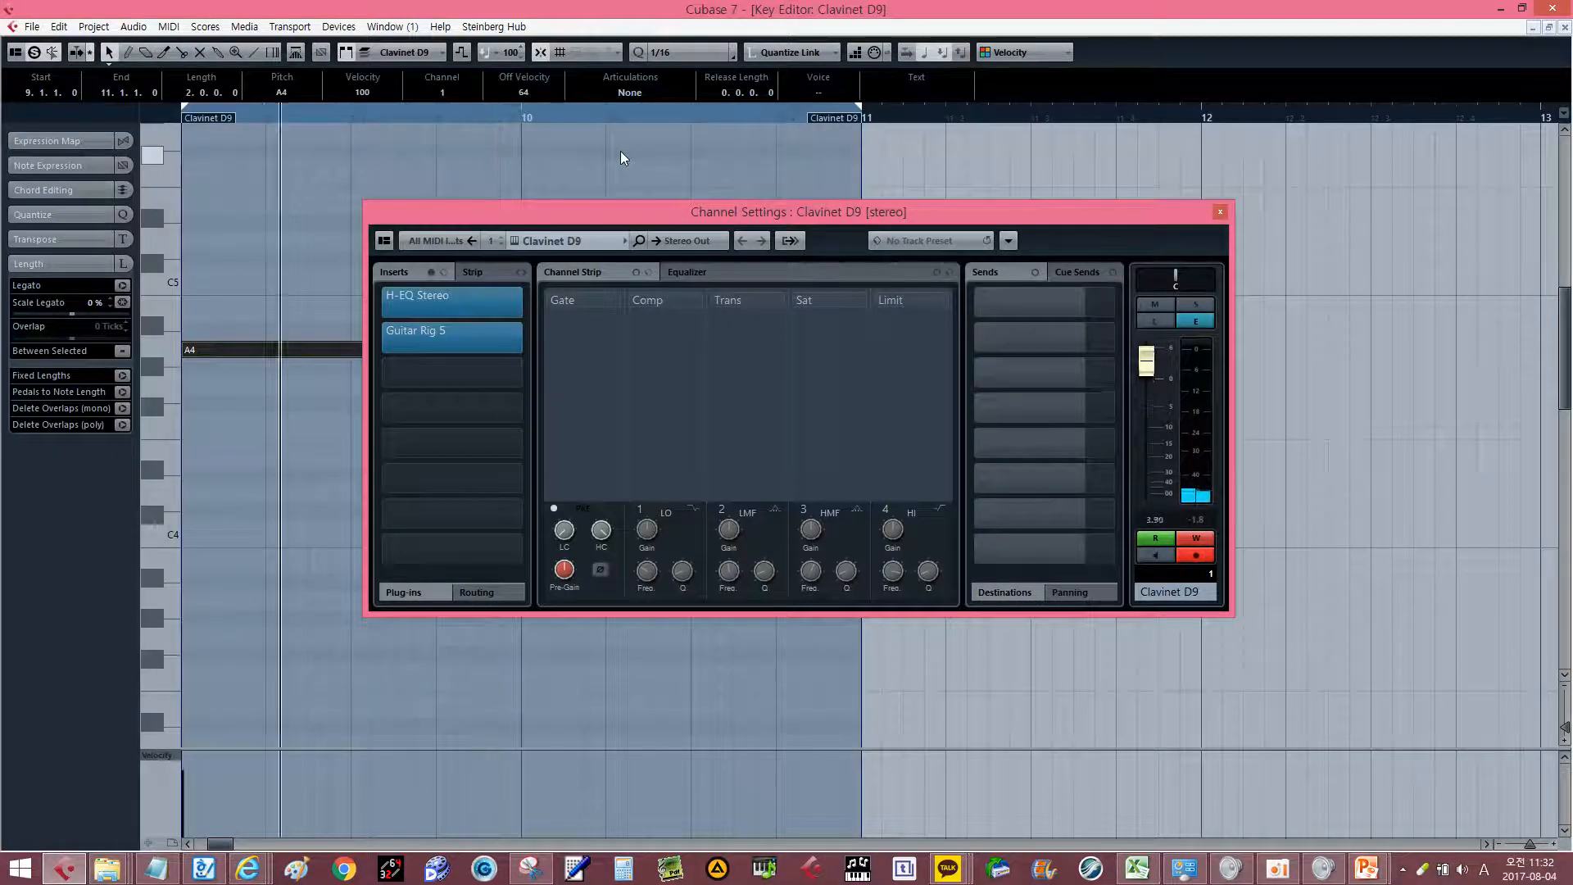
{"action": "left_click", "coordinate": [454, 336]}
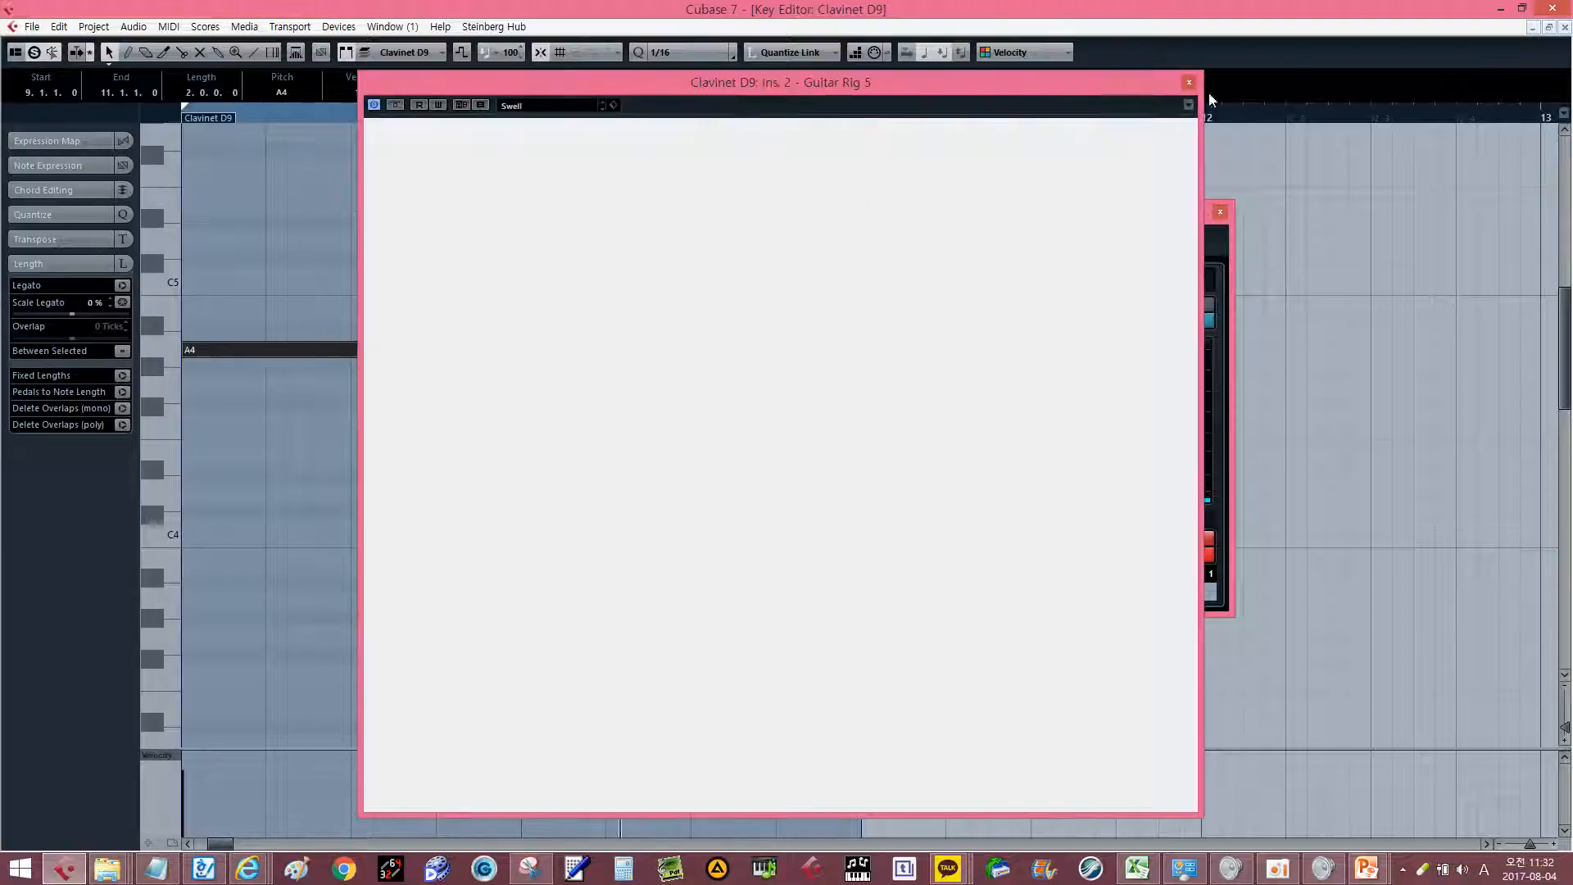
{"action": "left_click", "coordinate": [1194, 82]}
{"action": "left_click", "coordinate": [1219, 213]}
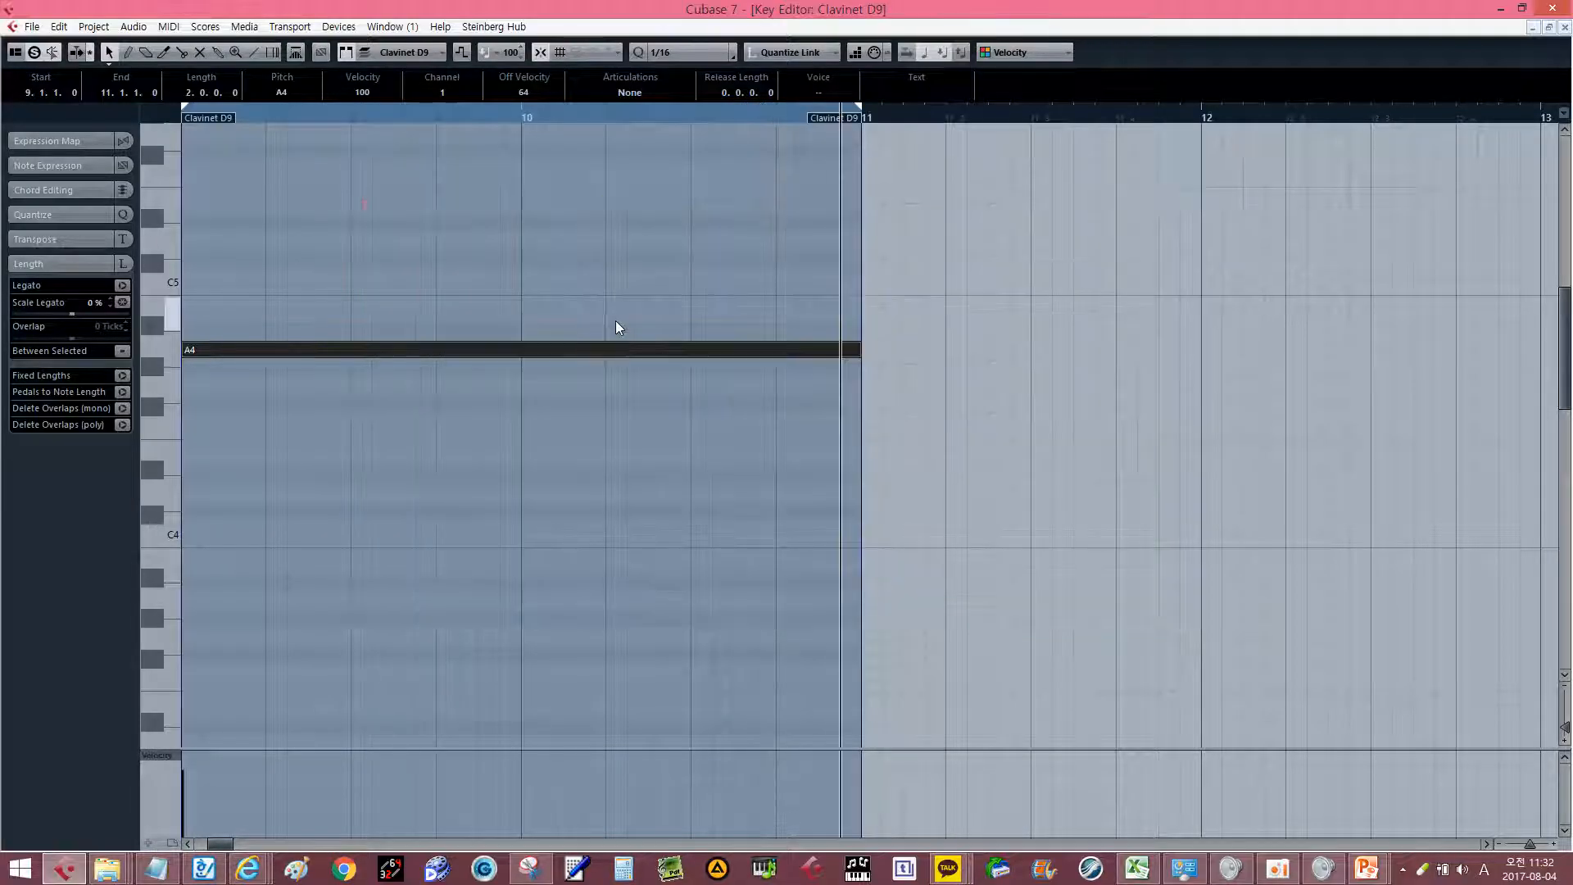
{"action": "key", "text": "Escape"}
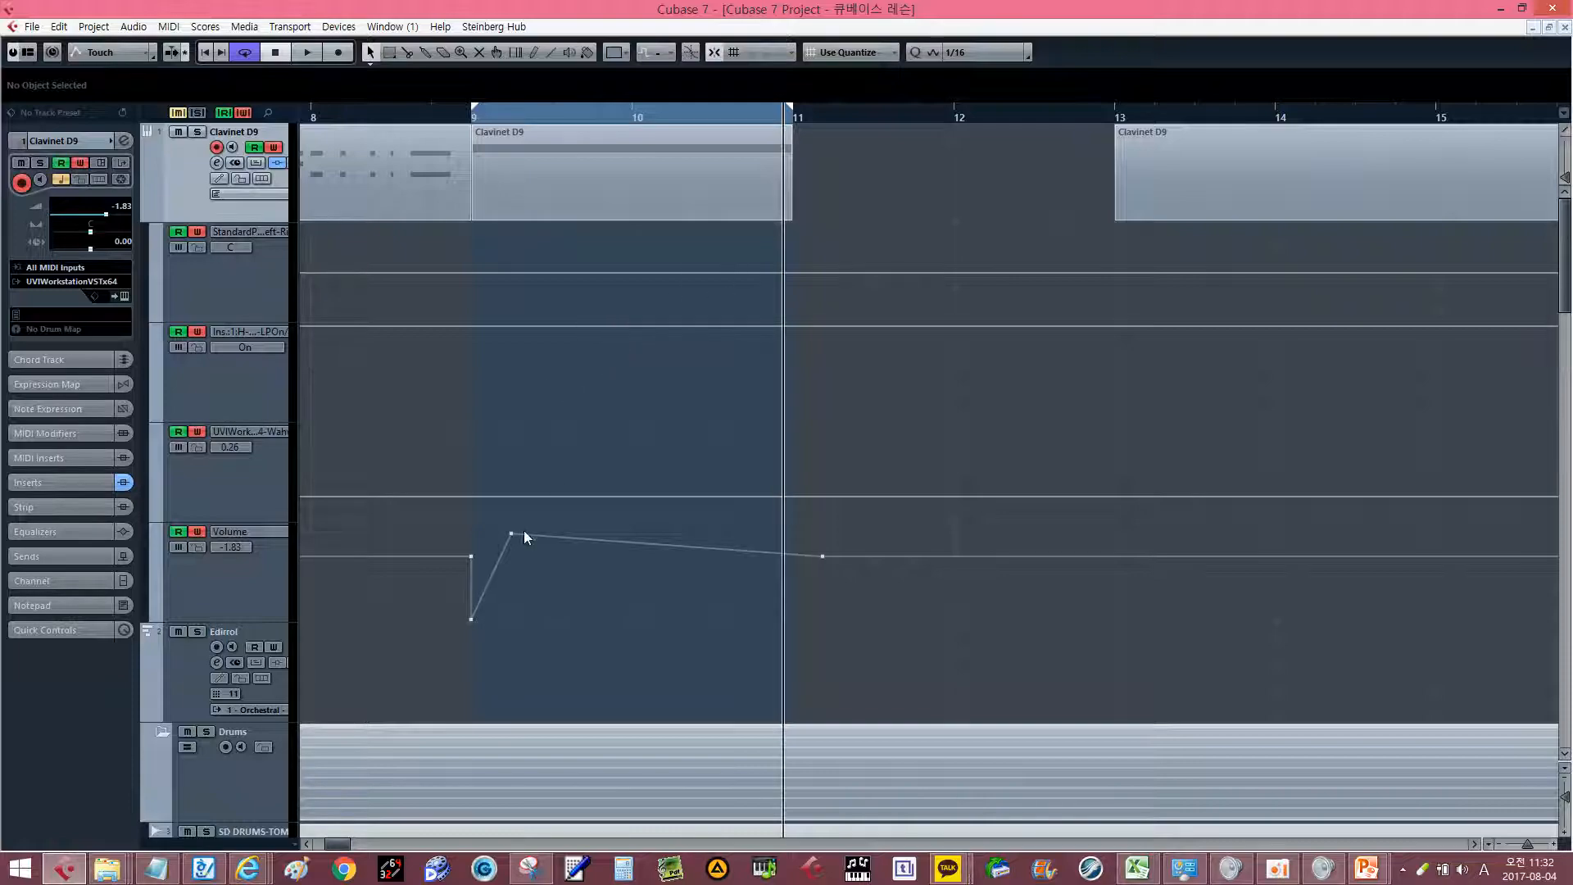
Remove Guitar Rig 5 from the Clavinet D9 channel inserts, discarding its changes, and close the channel settings.
{"action": "key", "text": "e"}
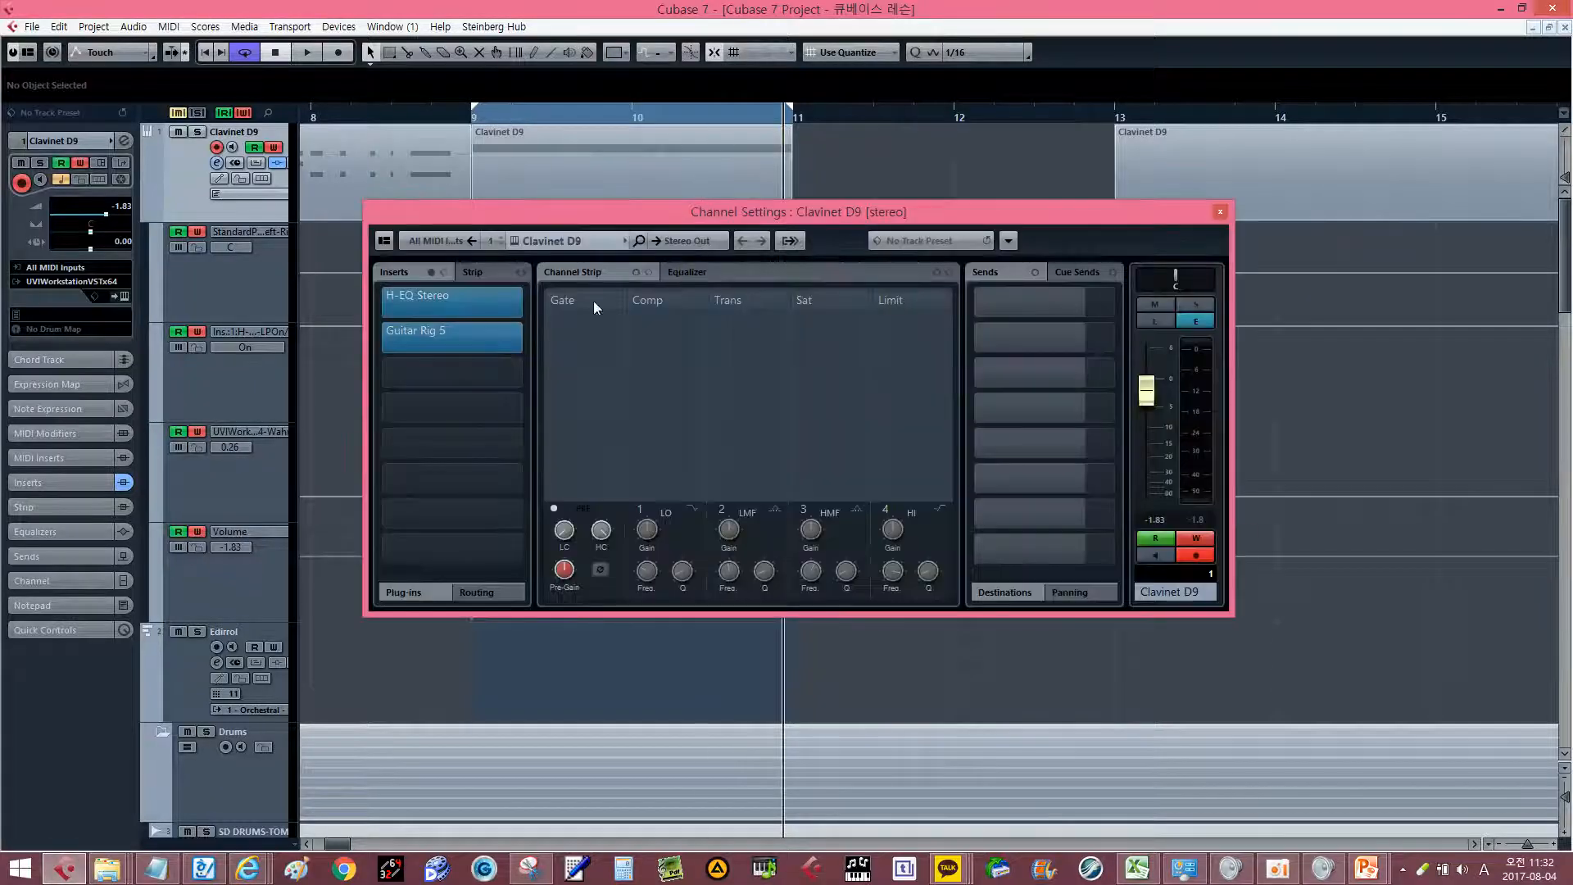
{"action": "left_click_drag", "start_coordinate": [436, 326], "coordinate": [218, 202]}
{"action": "key", "text": "Return"}
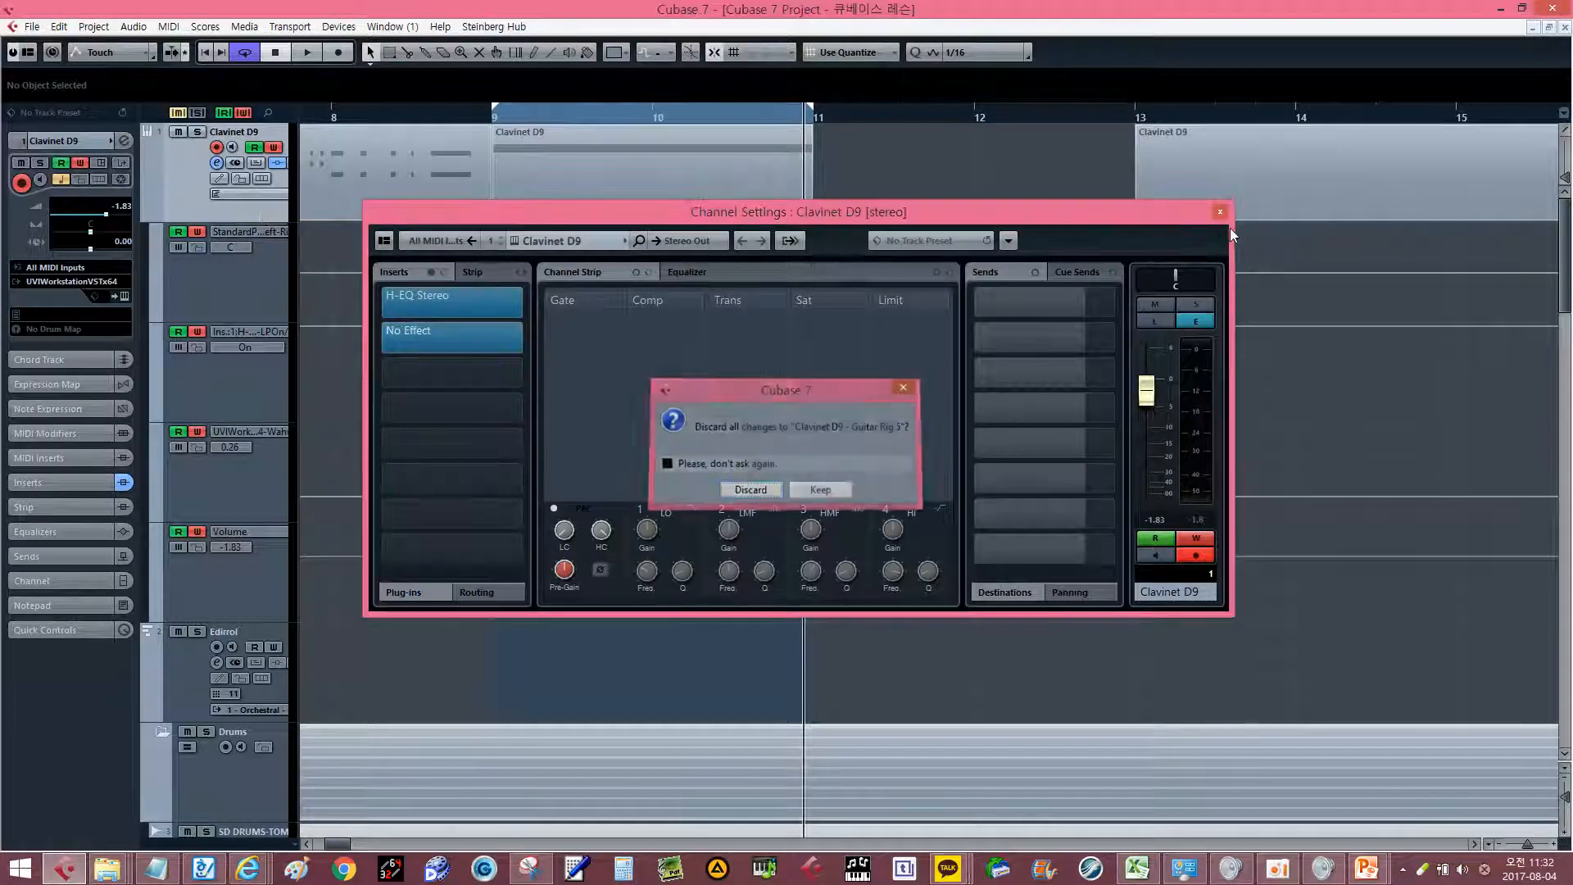
{"action": "key", "text": "Return"}
{"action": "left_click", "coordinate": [1220, 213]}
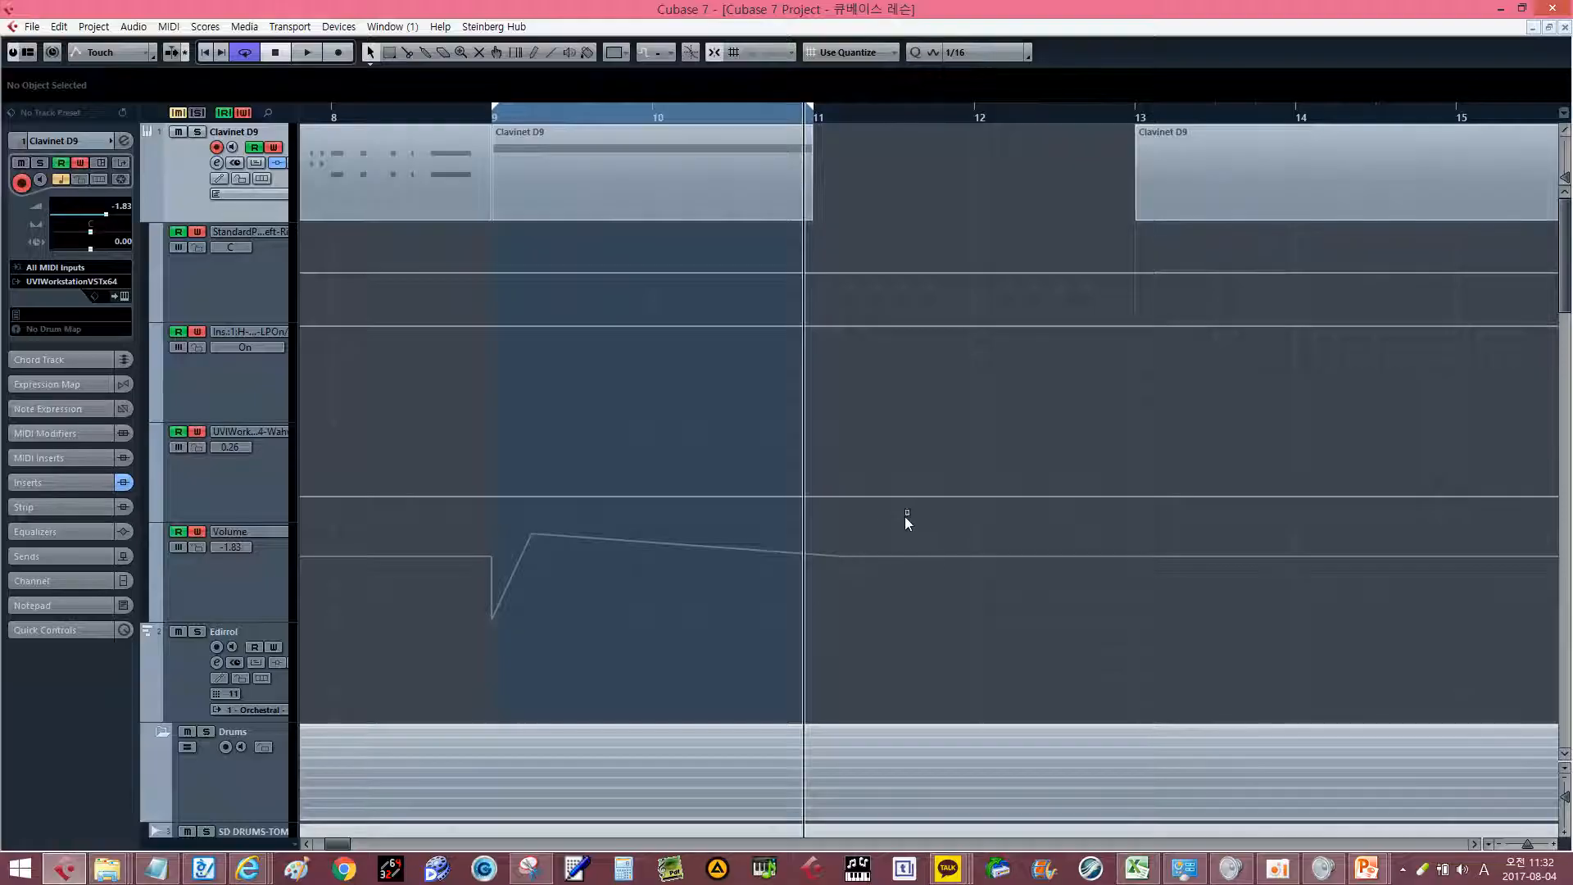
Delete the Volume automation points around bars 9 to 11 and glance at the automation slide in the PowerPoint show.
{"action": "left_click_drag", "start_coordinate": [906, 517], "coordinate": [438, 737]}
{"action": "key", "text": "Delete"}
{"action": "key", "text": "ctrl+z"}
{"action": "left_click_drag", "start_coordinate": [990, 484], "coordinate": [318, 624]}
{"action": "key", "text": "Delete"}
{"action": "key", "text": "alt+Tab"}
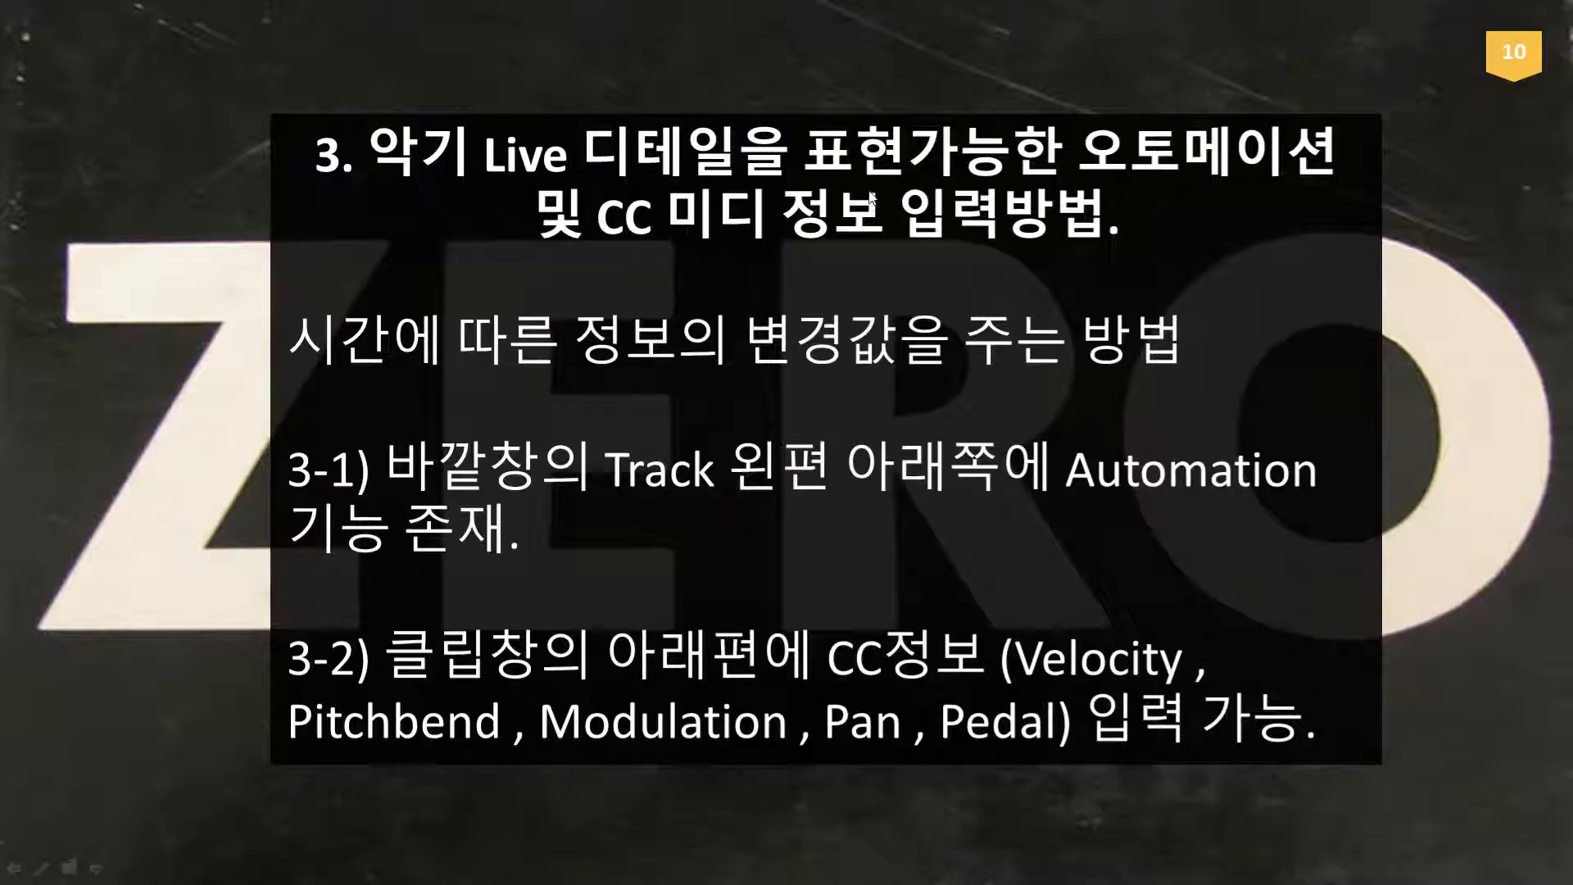
{"action": "key", "text": "alt+Tab"}
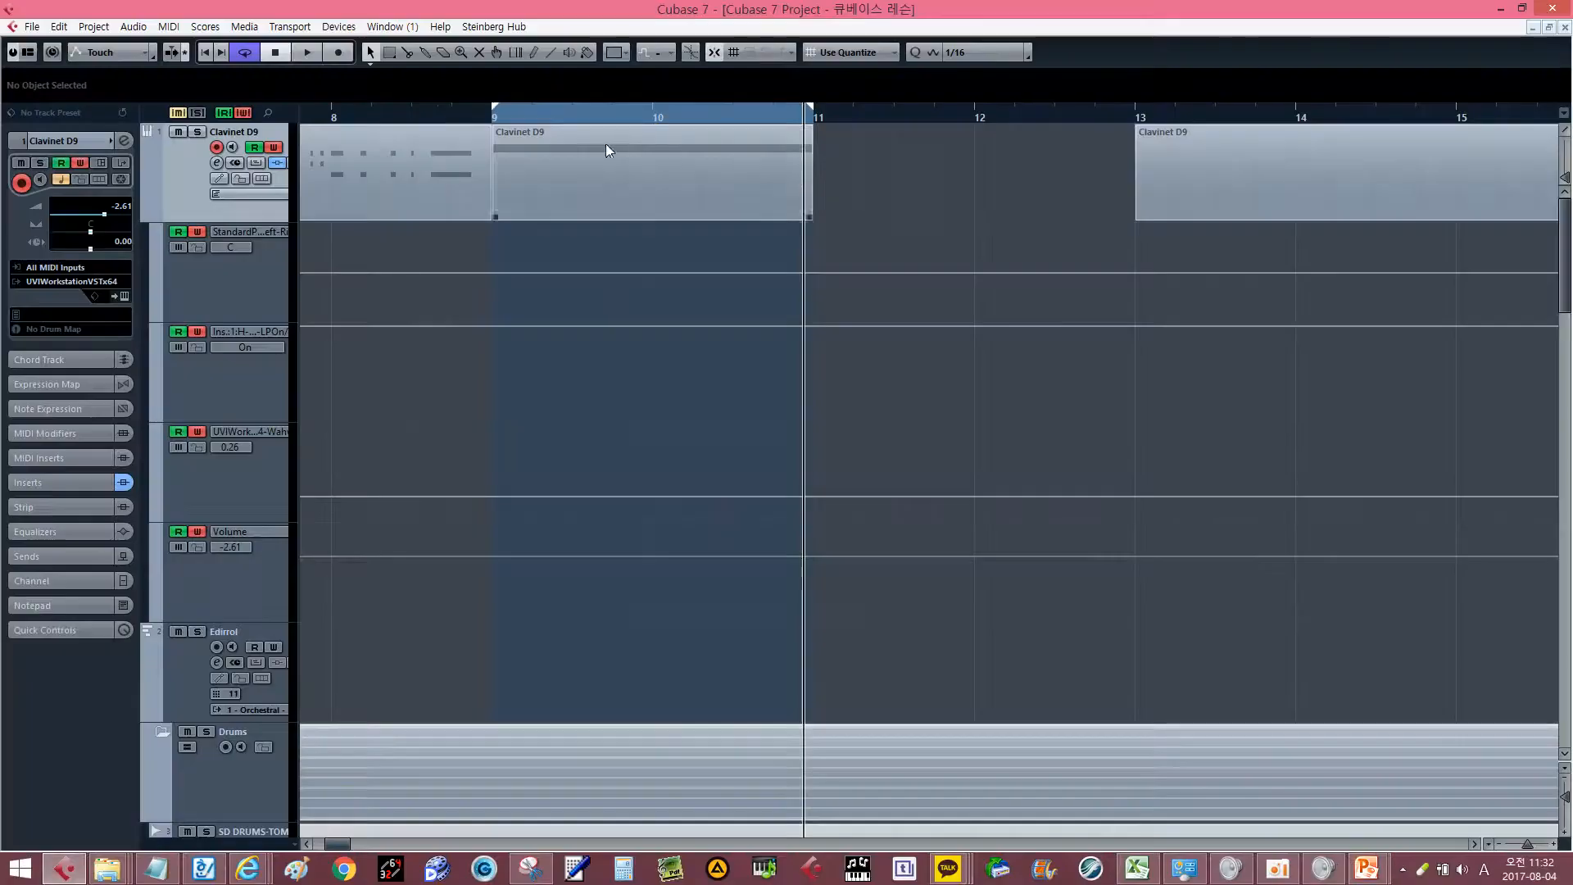
Select the Track 3 part at bars 1 to 9, loop it, and play it back.
{"action": "left_click_drag", "start_coordinate": [606, 145], "coordinate": [1517, 238]}
{"action": "left_click", "coordinate": [544, 199]}
{"action": "scroll", "coordinate": [544, 198], "scroll_direction": "left", "scroll_amount": 3}
{"action": "scroll", "coordinate": [305, 205], "scroll_direction": "down", "scroll_amount": 6}
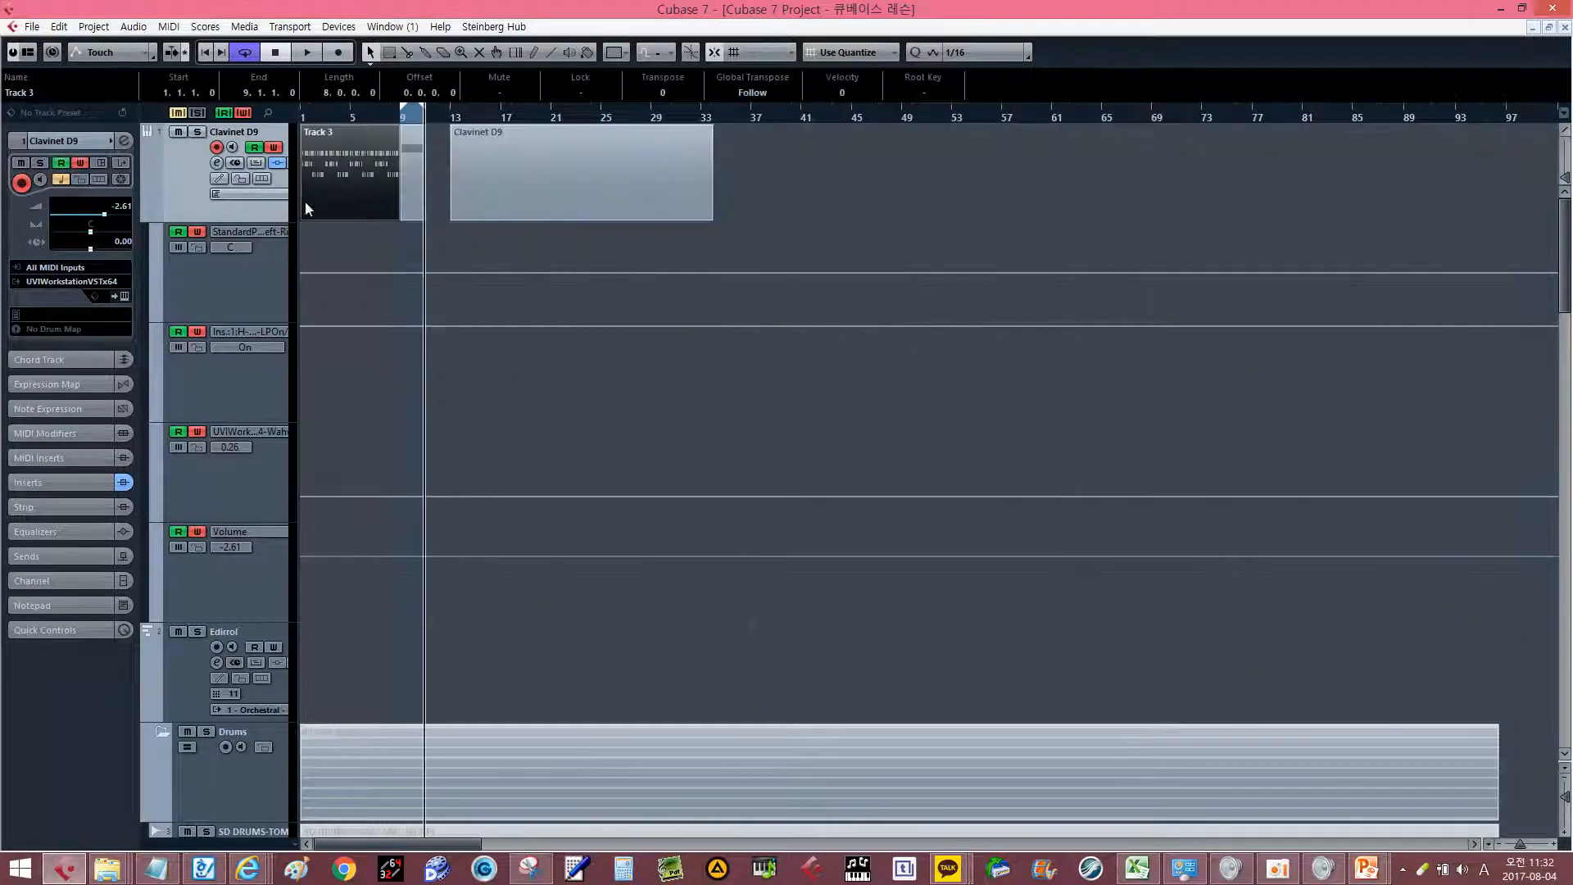
{"action": "key", "text": "shift+g"}
{"action": "key", "text": "h"}
{"action": "key", "text": "h"}
{"action": "key", "text": "h"}
{"action": "key", "text": "h"}
{"action": "key", "text": "h"}
{"action": "key", "text": "h"}
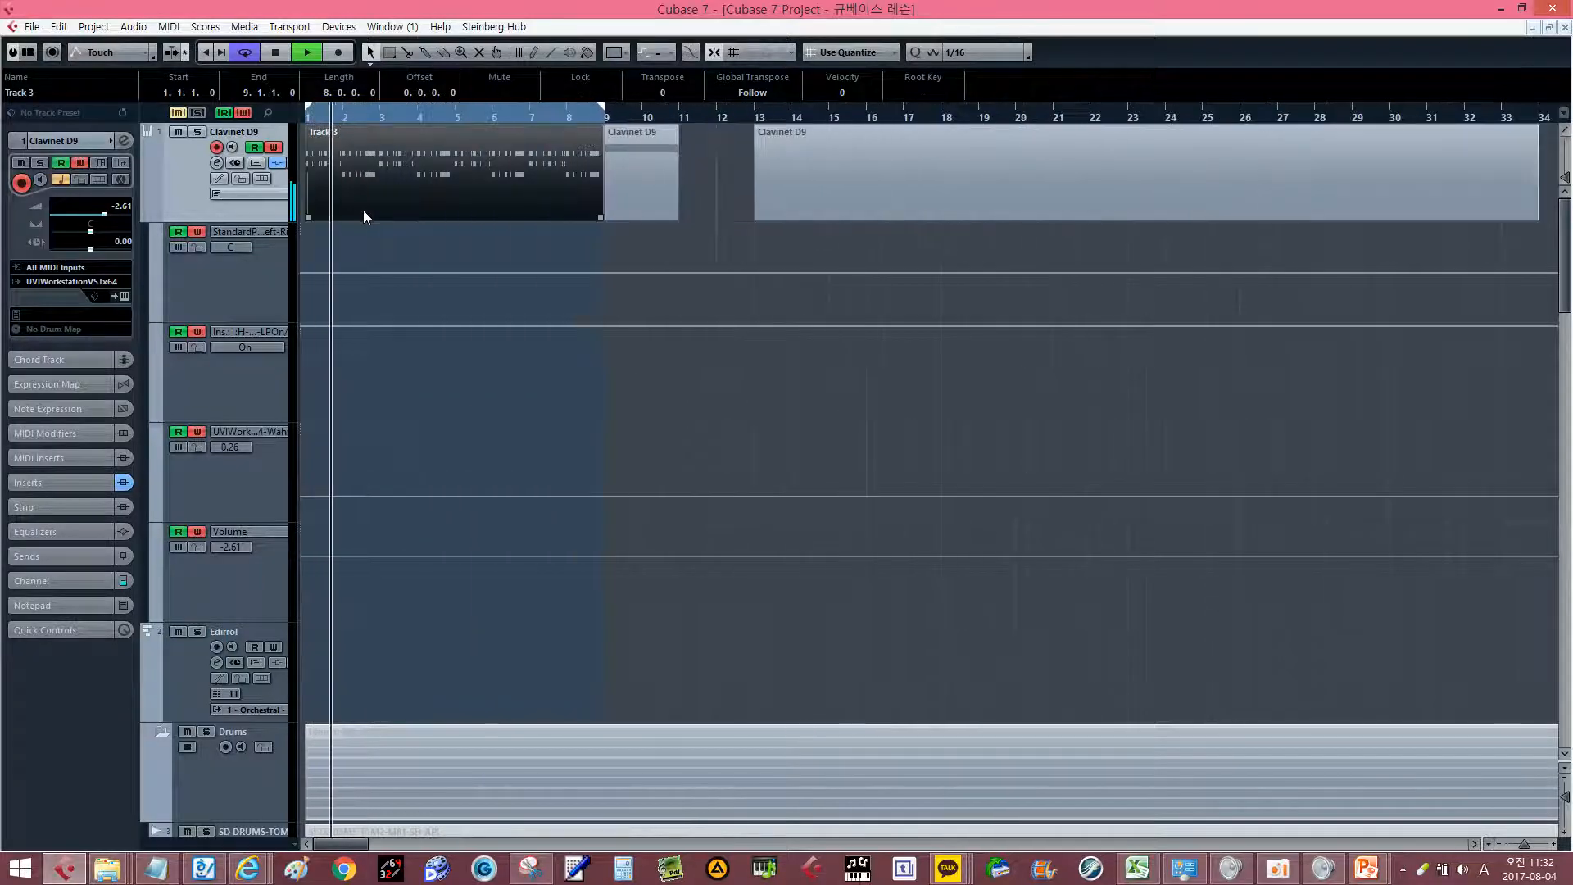
Open the Clavinet D9 instrument and check the Wah knob's Host Automation assignment to Wahwah without changing it.
{"action": "key", "text": "e"}
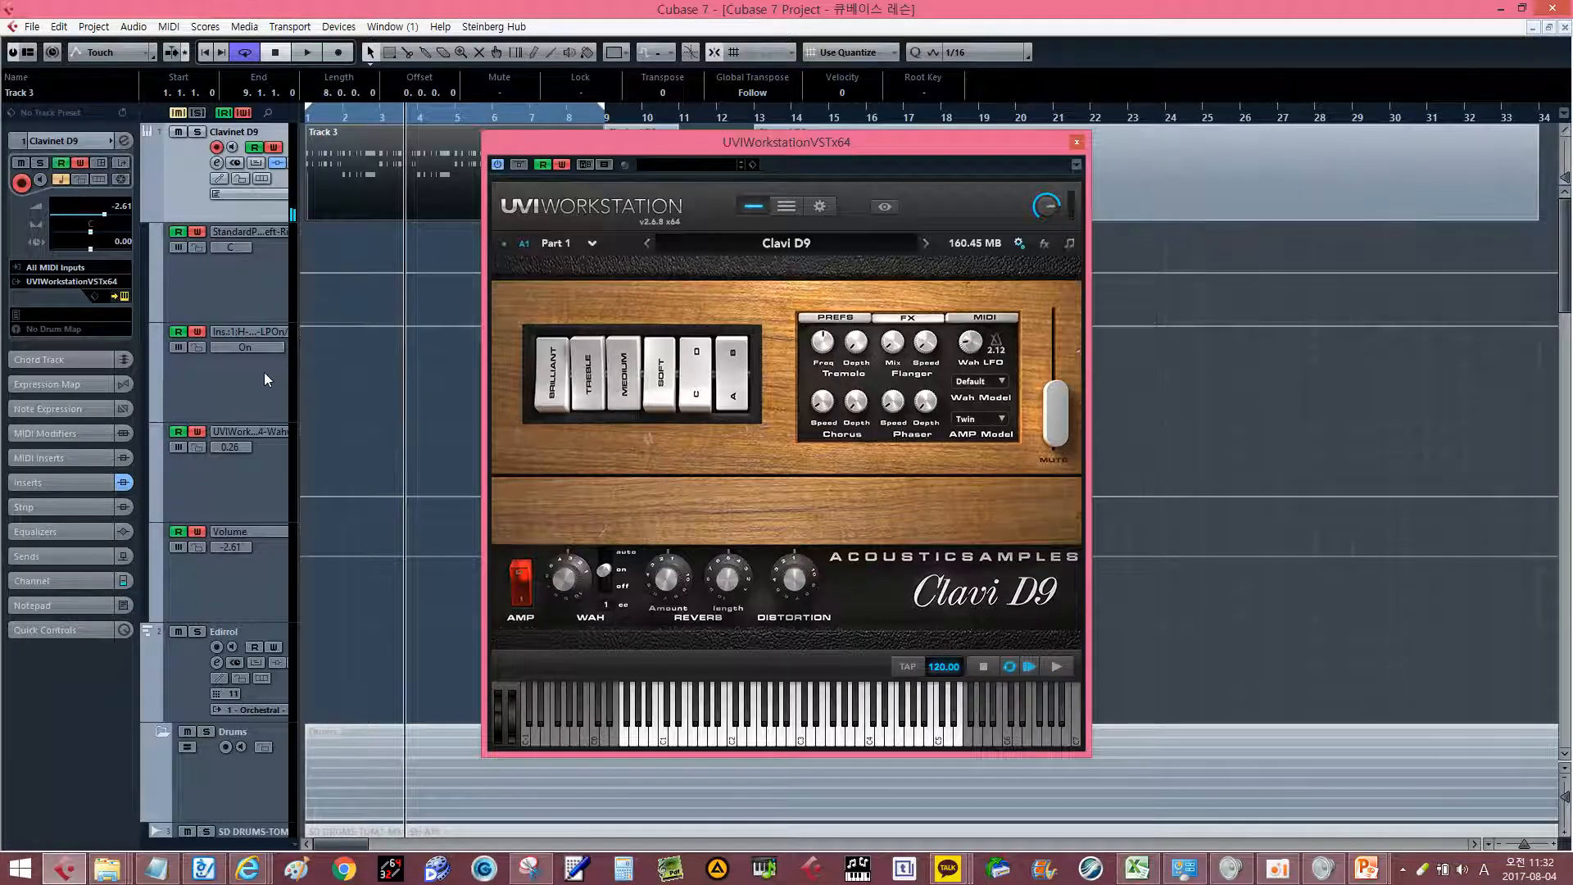
{"action": "right_click", "coordinate": [572, 575]}
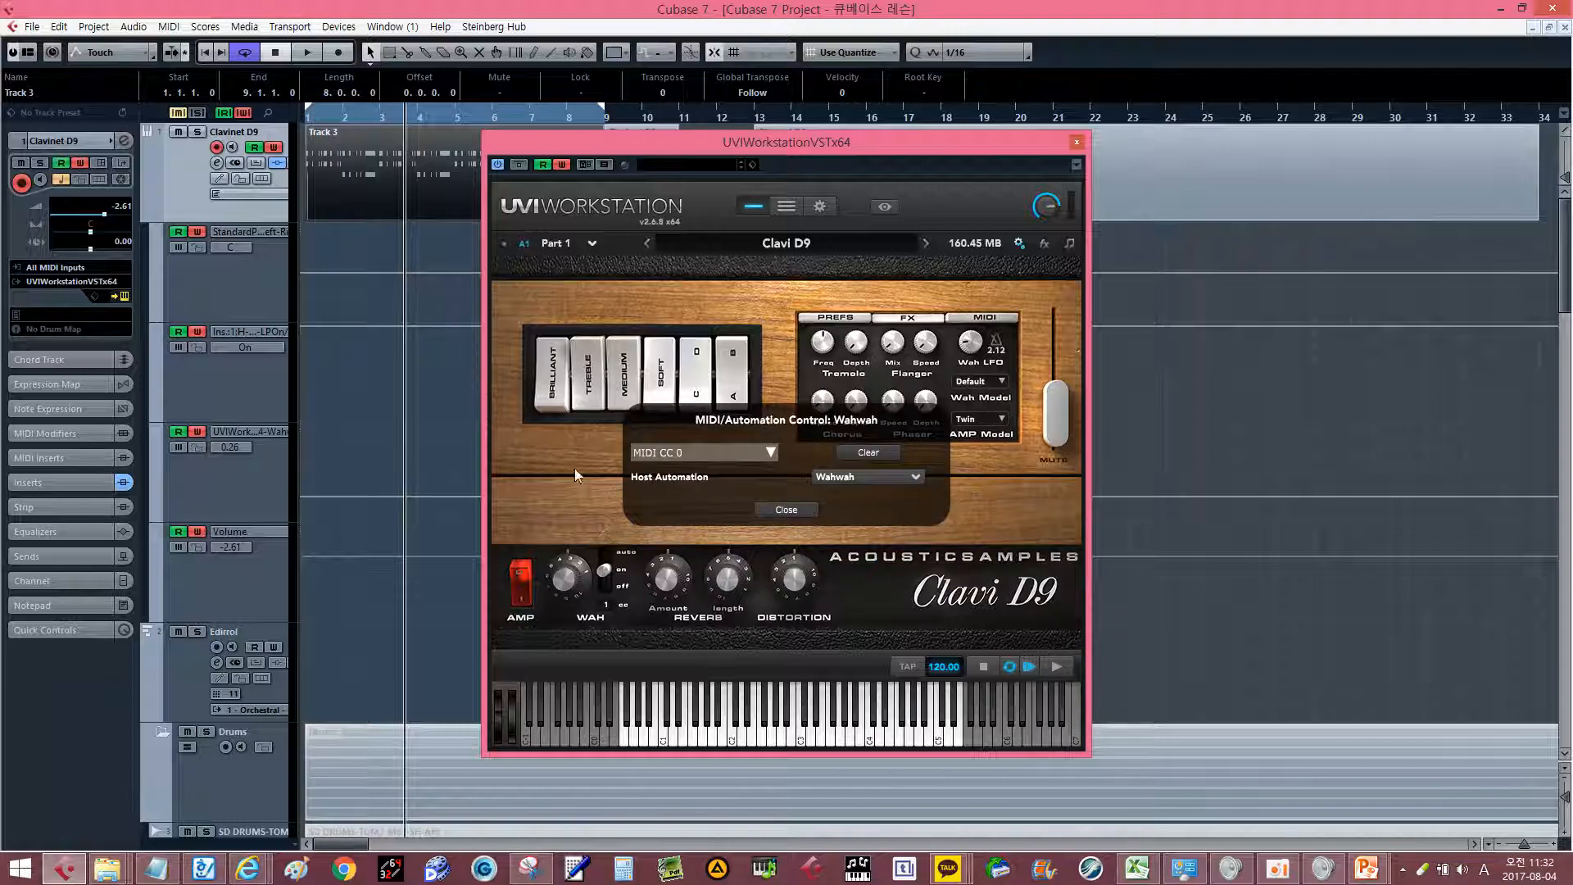
{"action": "left_click", "coordinate": [879, 477]}
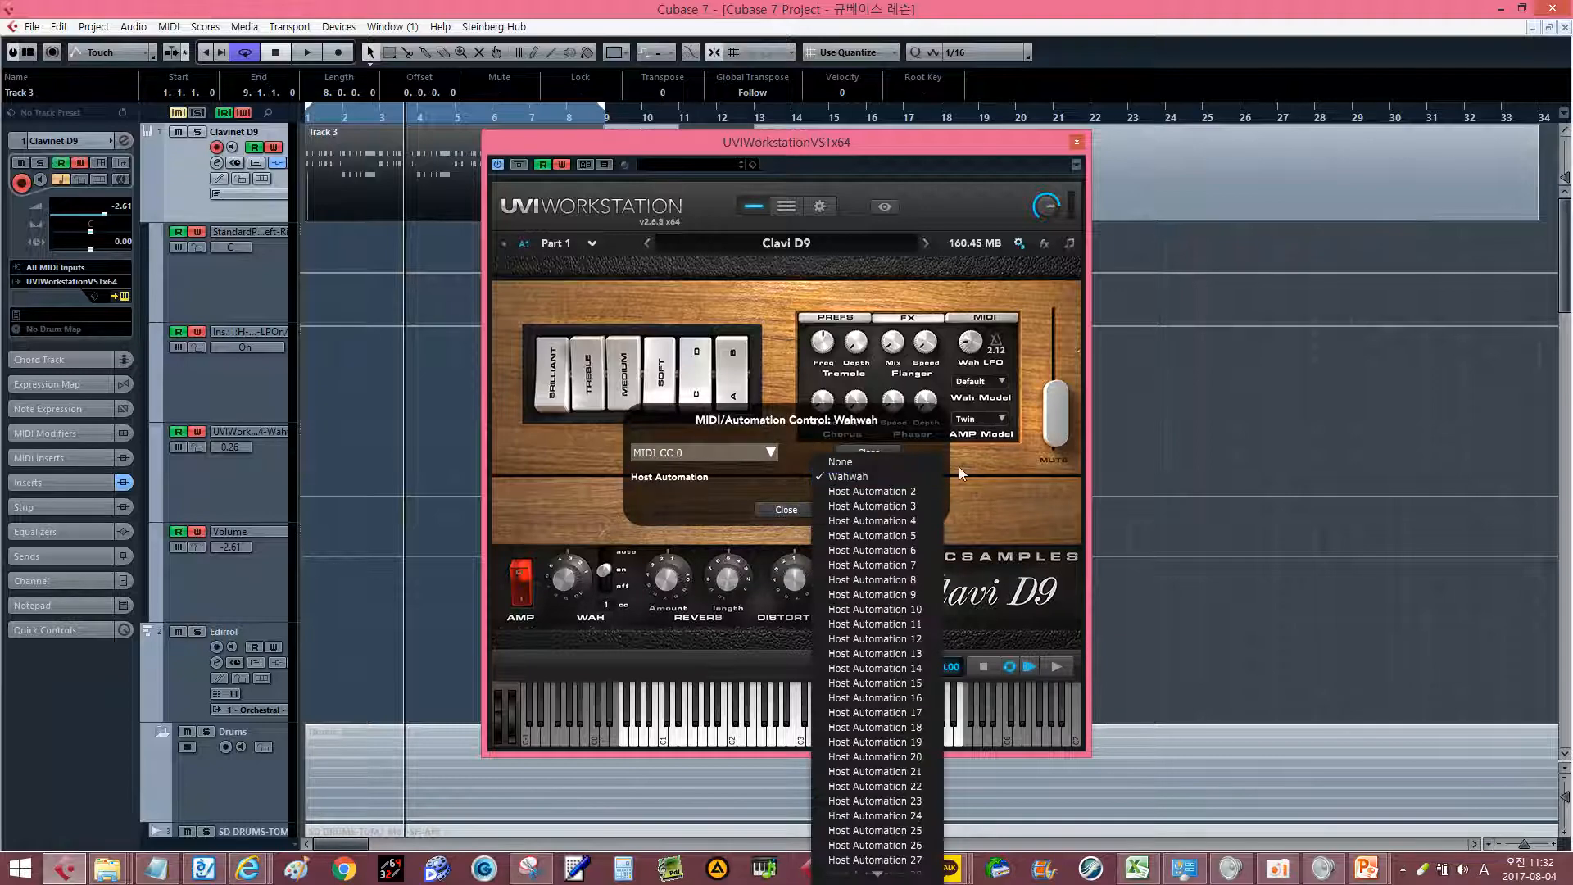
{"action": "left_click", "coordinate": [780, 494]}
{"action": "left_click", "coordinate": [787, 509]}
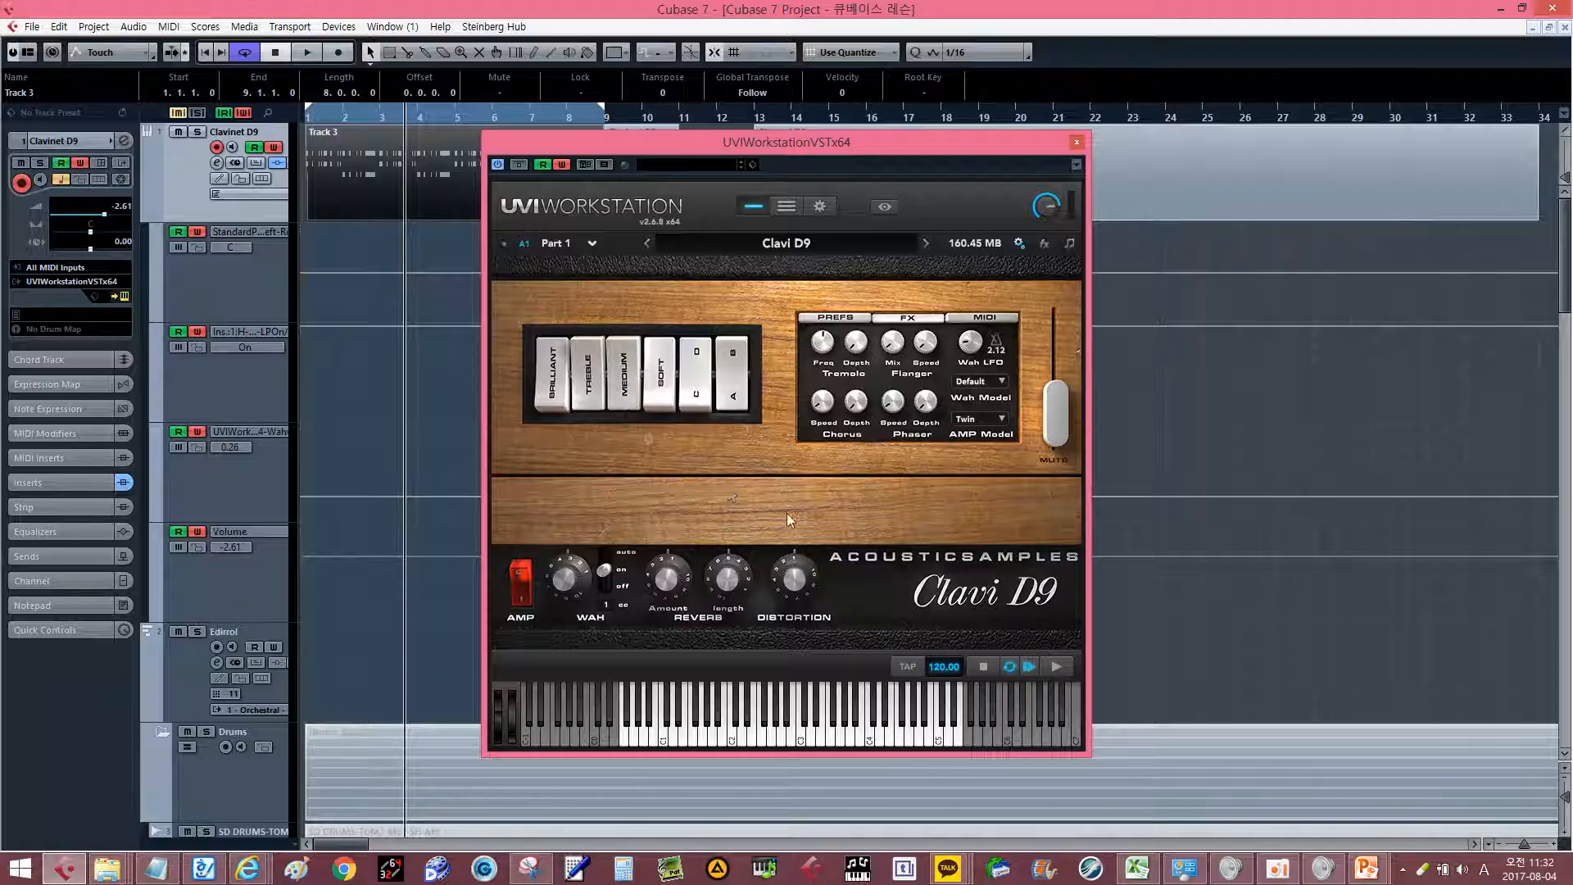
Record Wahwah automation from bar 4 to bar 9 by moving the Wah knob during playback, and close the instrument window.
{"action": "key", "text": "space"}
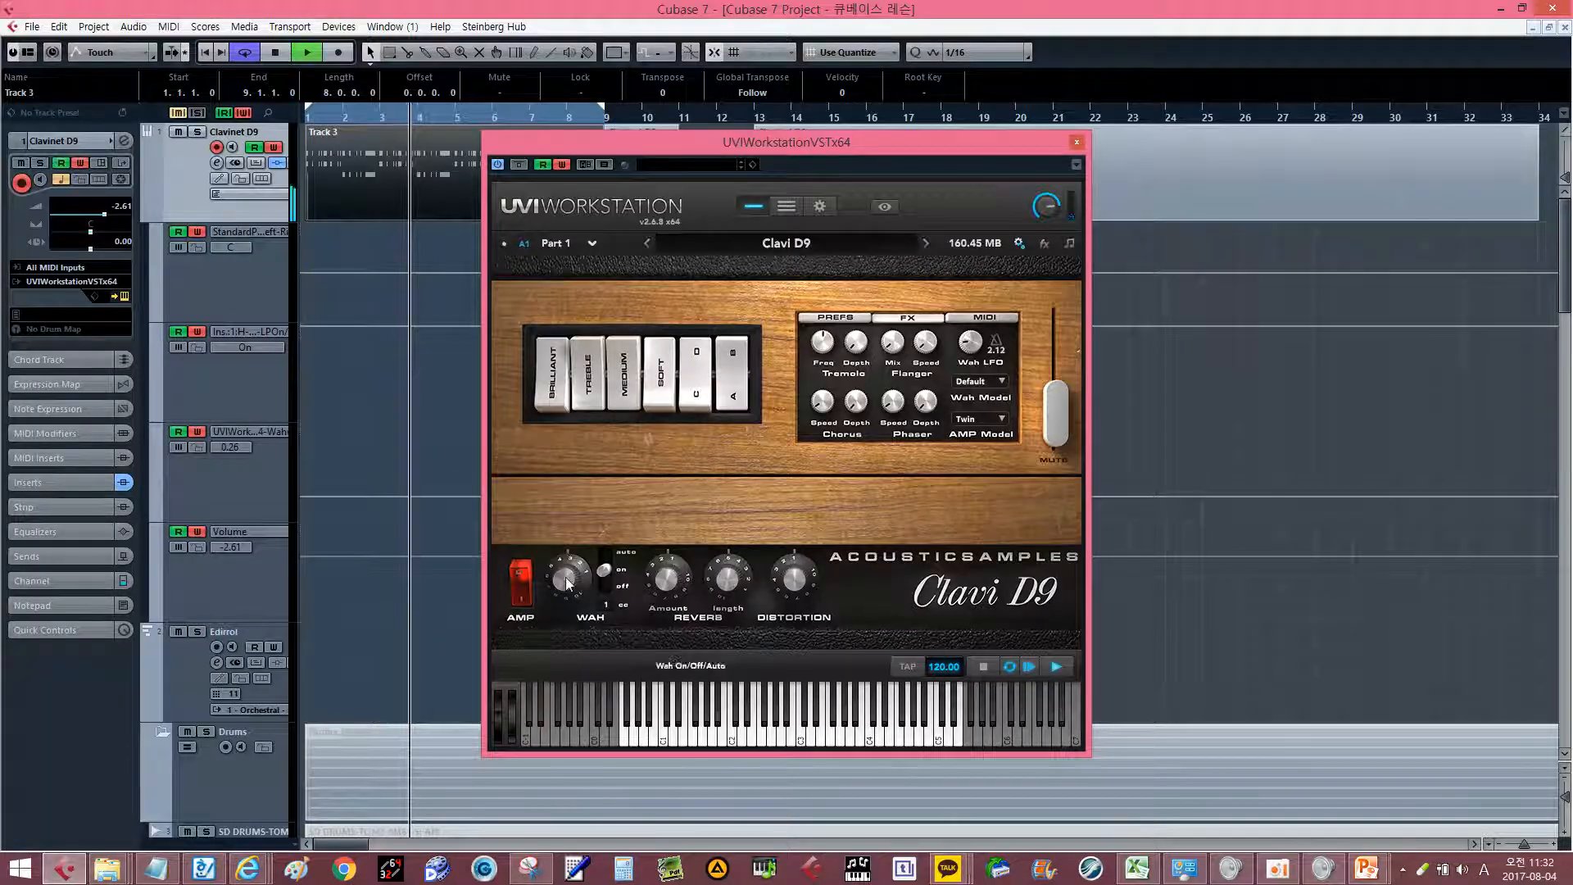
{"action": "mouse_move", "coordinate": [565, 577]}
{"action": "left_mouse_down"}
{"action": "mouse_move", "coordinate": [543, 636]}
{"action": "mouse_move", "coordinate": [583, 485]}
{"action": "mouse_move", "coordinate": [577, 546]}
{"action": "mouse_move", "coordinate": [583, 504]}
{"action": "mouse_move", "coordinate": [559, 529]}
{"action": "mouse_move", "coordinate": [579, 576]}
{"action": "mouse_move", "coordinate": [568, 559]}
{"action": "mouse_move", "coordinate": [588, 483]}
{"action": "mouse_move", "coordinate": [552, 650]}
{"action": "mouse_move", "coordinate": [604, 312]}
{"action": "mouse_move", "coordinate": [530, 696]}
{"action": "mouse_move", "coordinate": [601, 426]}
{"action": "mouse_move", "coordinate": [577, 607]}
{"action": "mouse_move", "coordinate": [596, 380]}
{"action": "left_mouse_up"}
{"action": "key", "text": "space"}
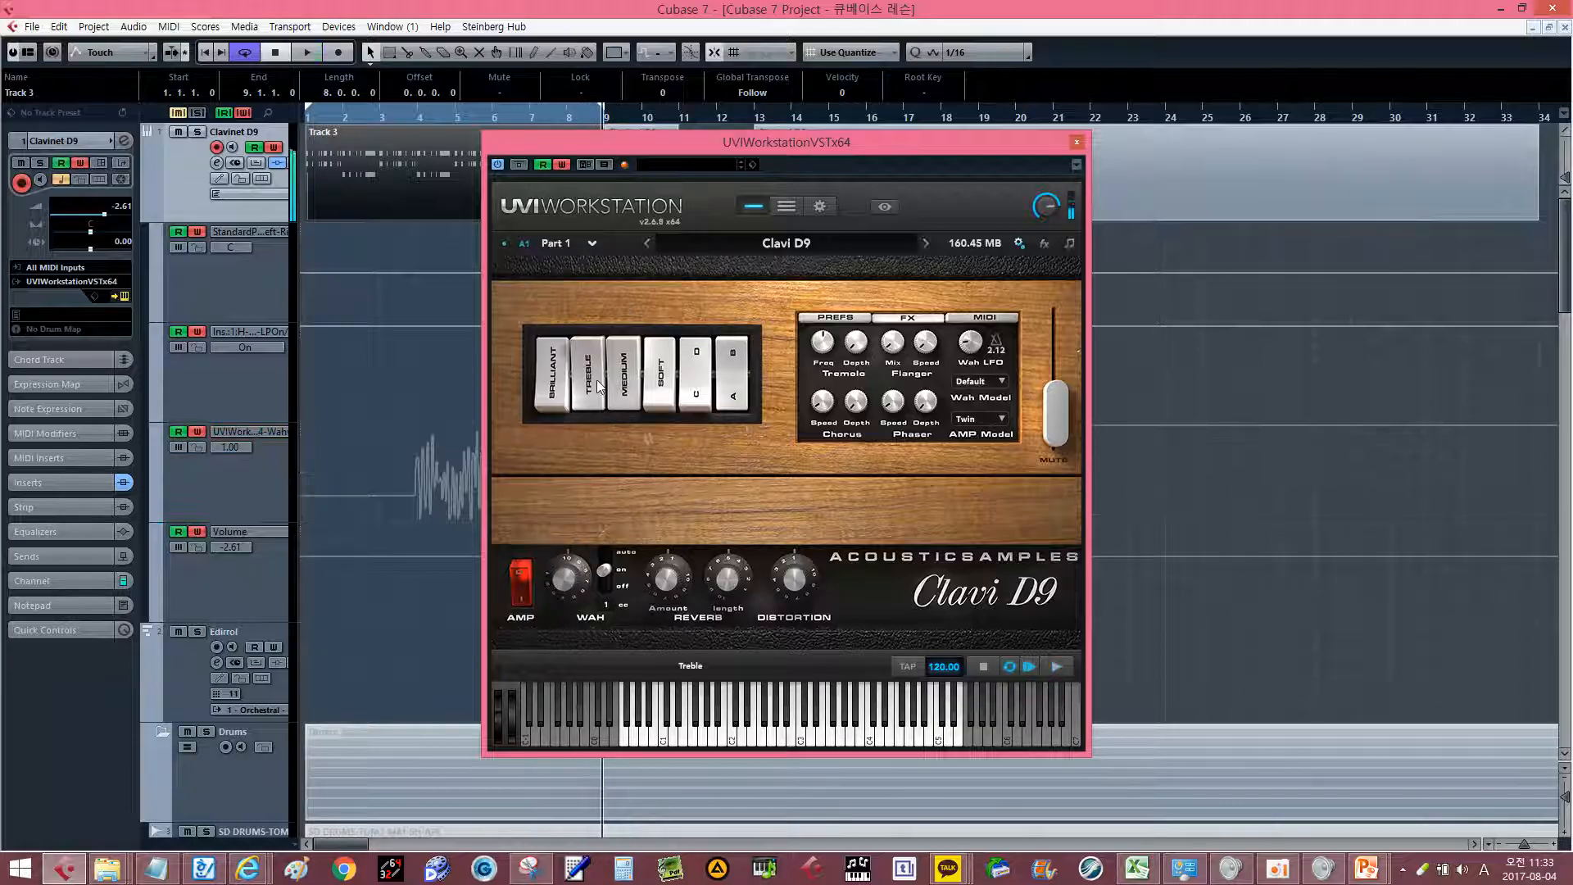
{"action": "left_click", "coordinate": [1075, 143]}
{"action": "key", "text": "h"}
{"action": "key", "text": "h"}
{"action": "key", "text": "h"}
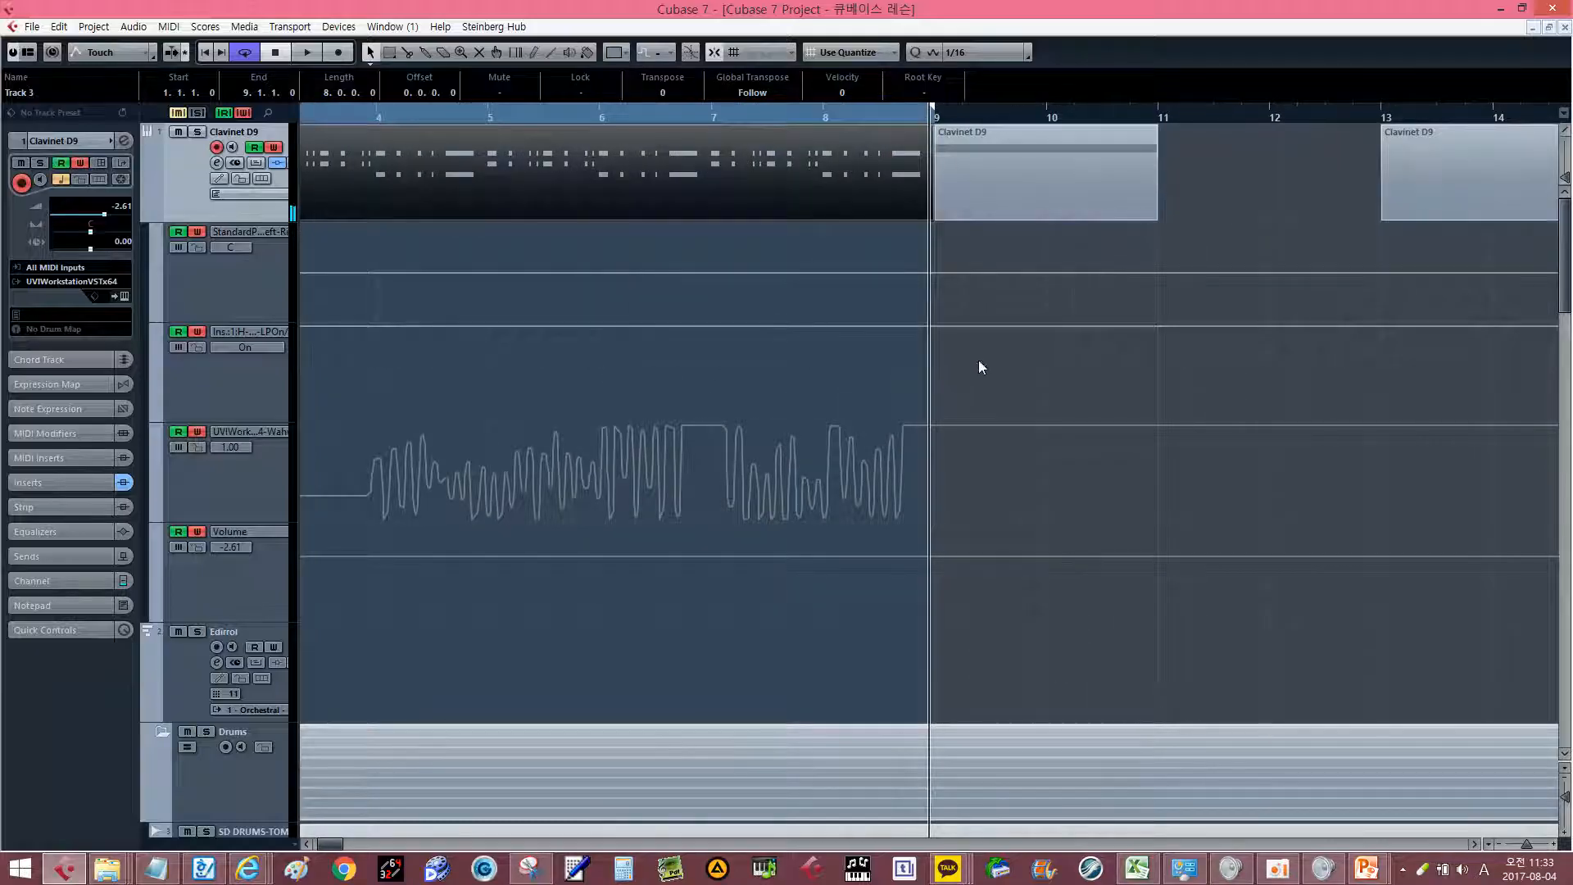
Select all recorded Wahwah automation points between bars 4 and 9 and play them back from about bar 4.
{"action": "left_click_drag", "start_coordinate": [978, 366], "coordinate": [319, 560]}
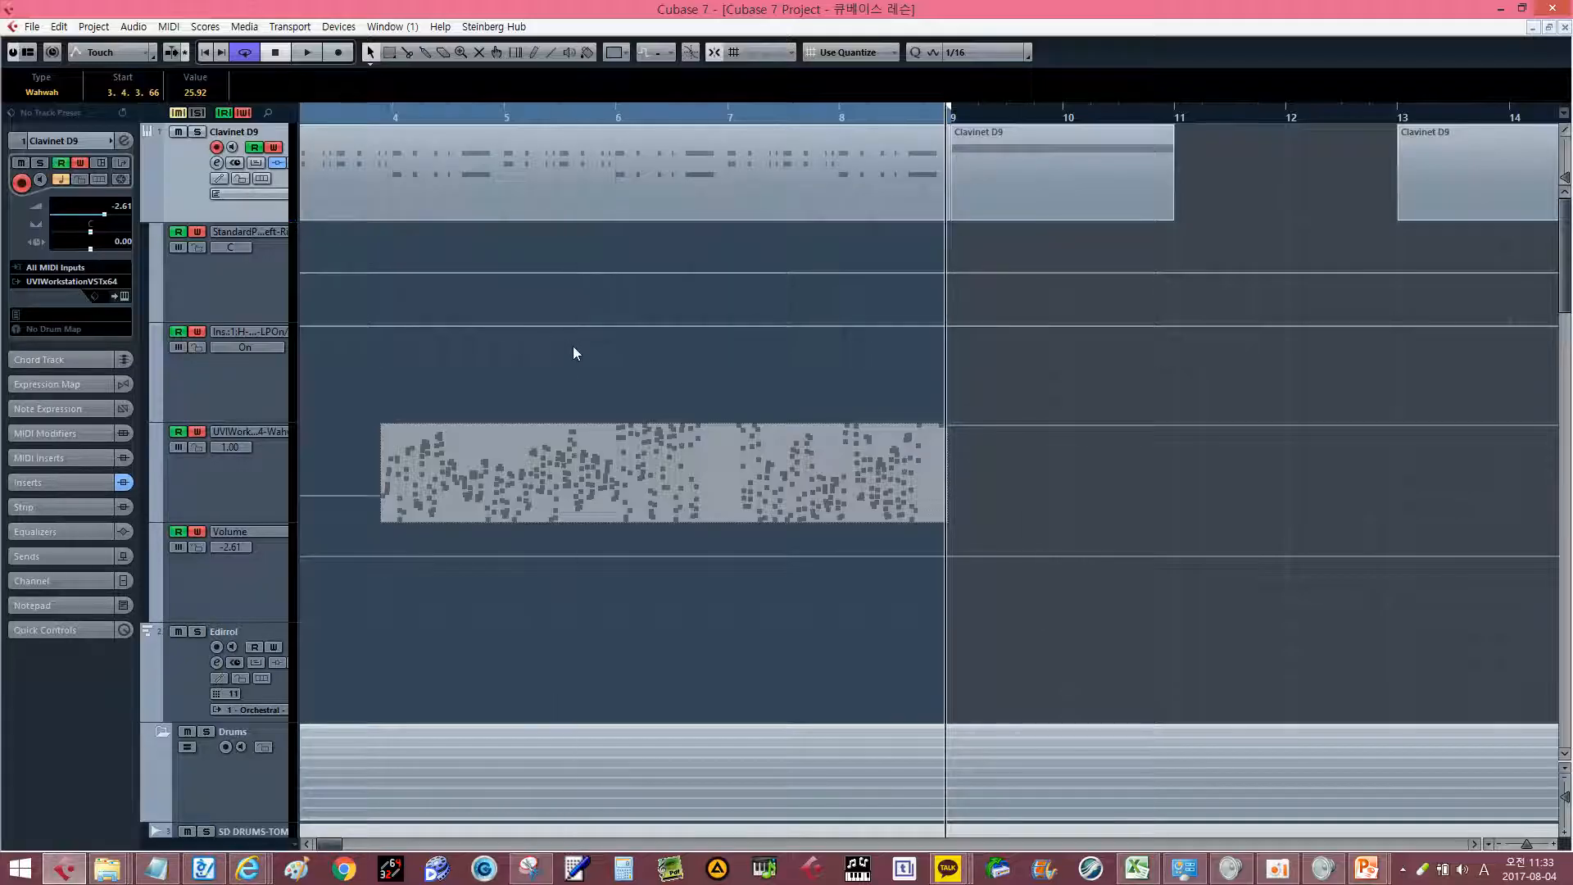
{"action": "left_click", "coordinate": [382, 108]}
{"action": "key", "text": "space"}
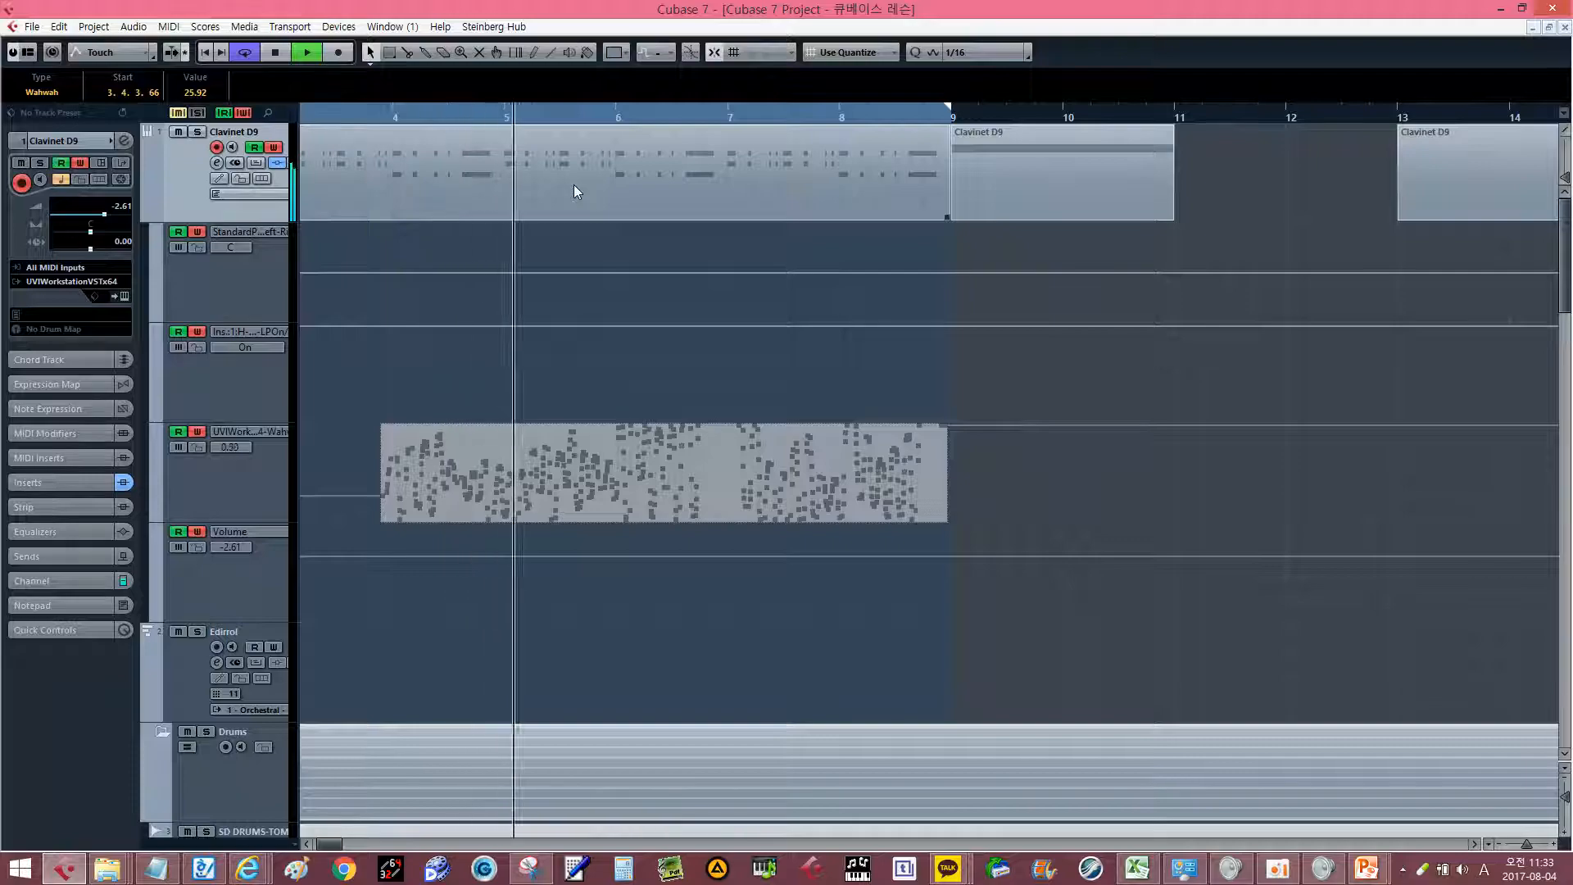
{"action": "key", "text": "space"}
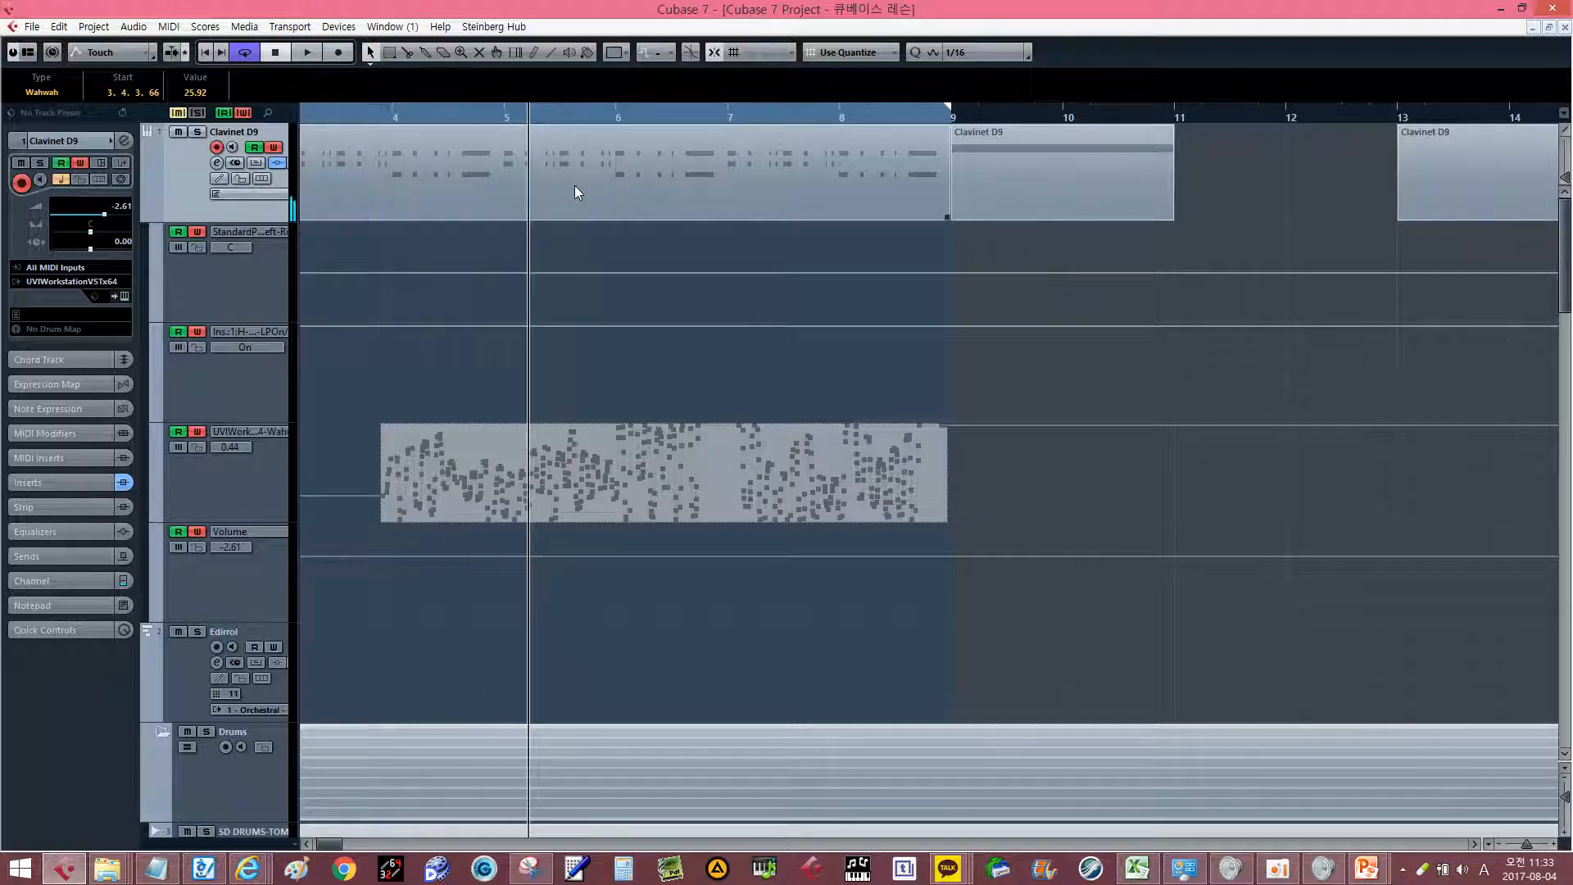
Delete the selected Wahwah automation points, listen to the part without them, and undo the deletion.
{"action": "key", "text": "Delete"}
{"action": "left_click", "coordinate": [275, 476]}
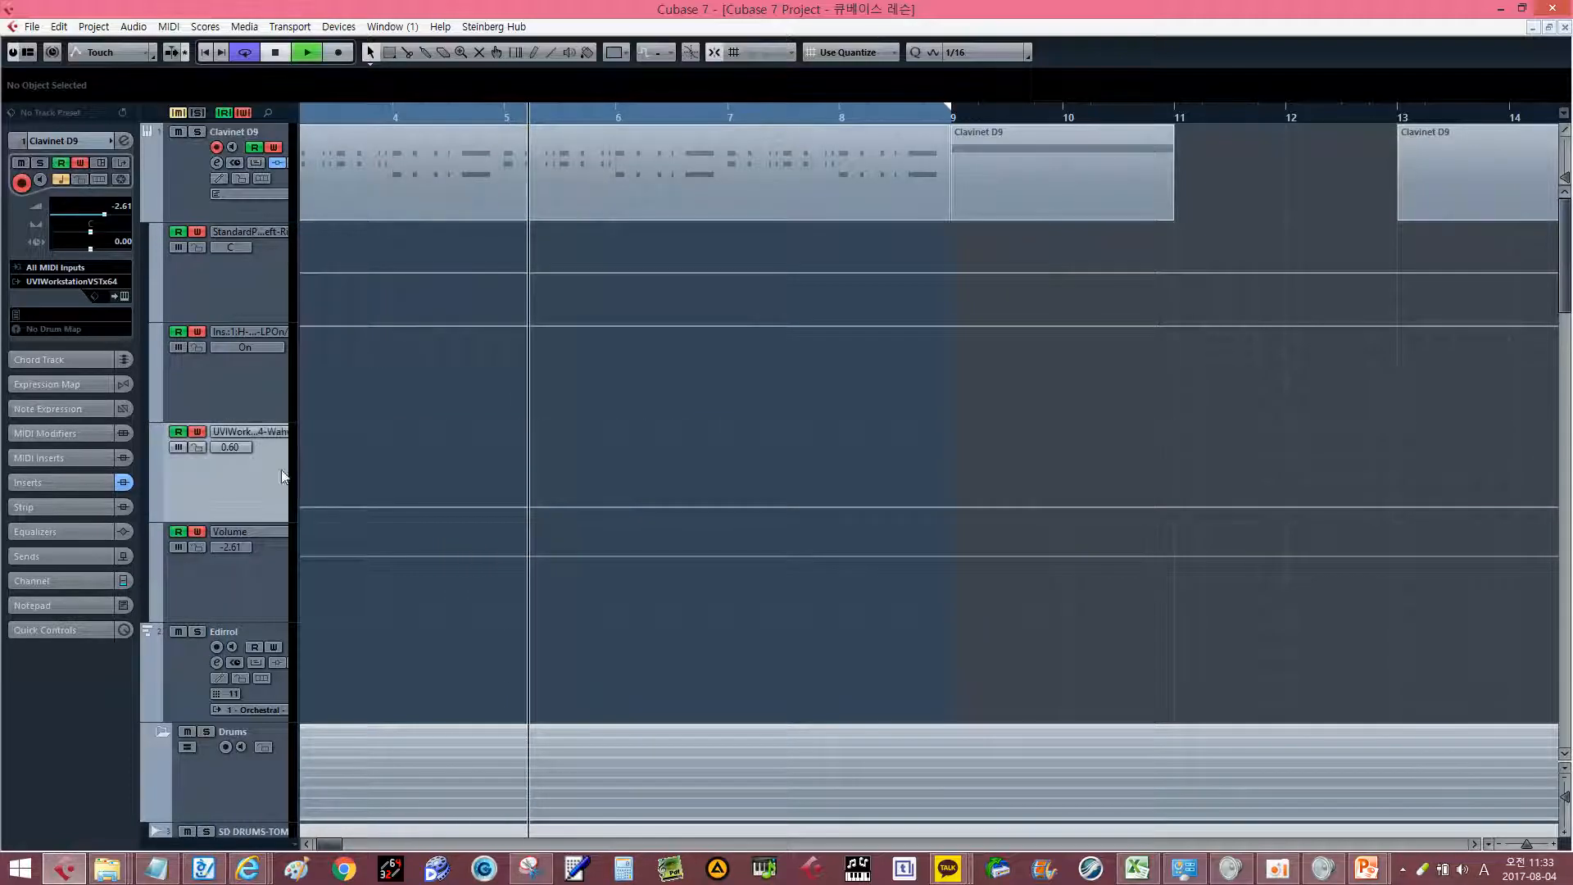
{"action": "key", "text": "space"}
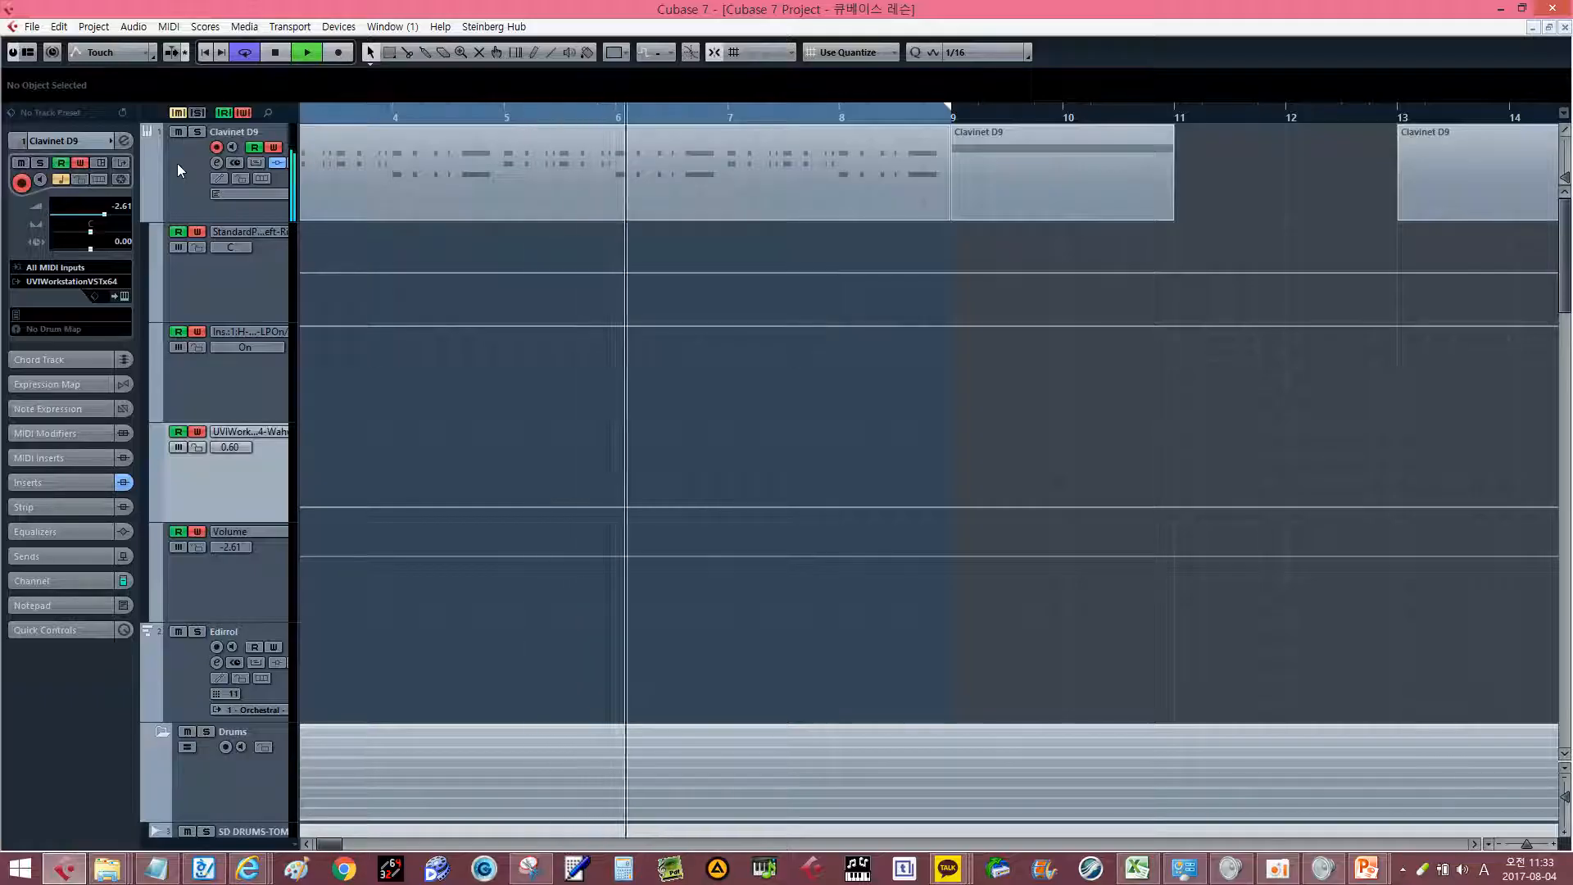
{"action": "key", "text": "space"}
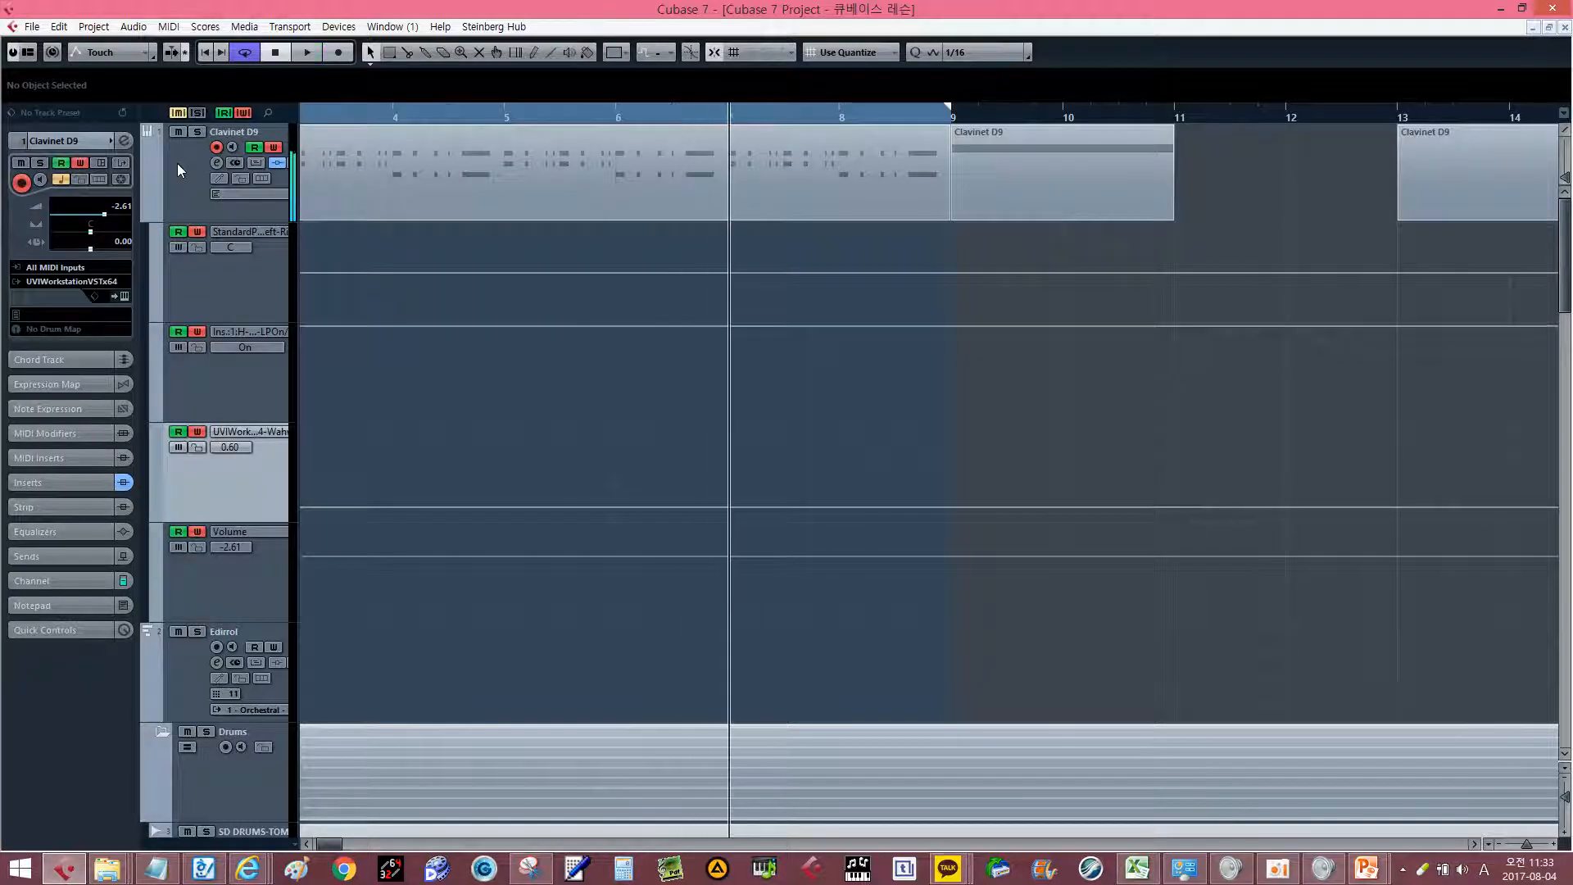
{"action": "key", "text": "ctrl+z"}
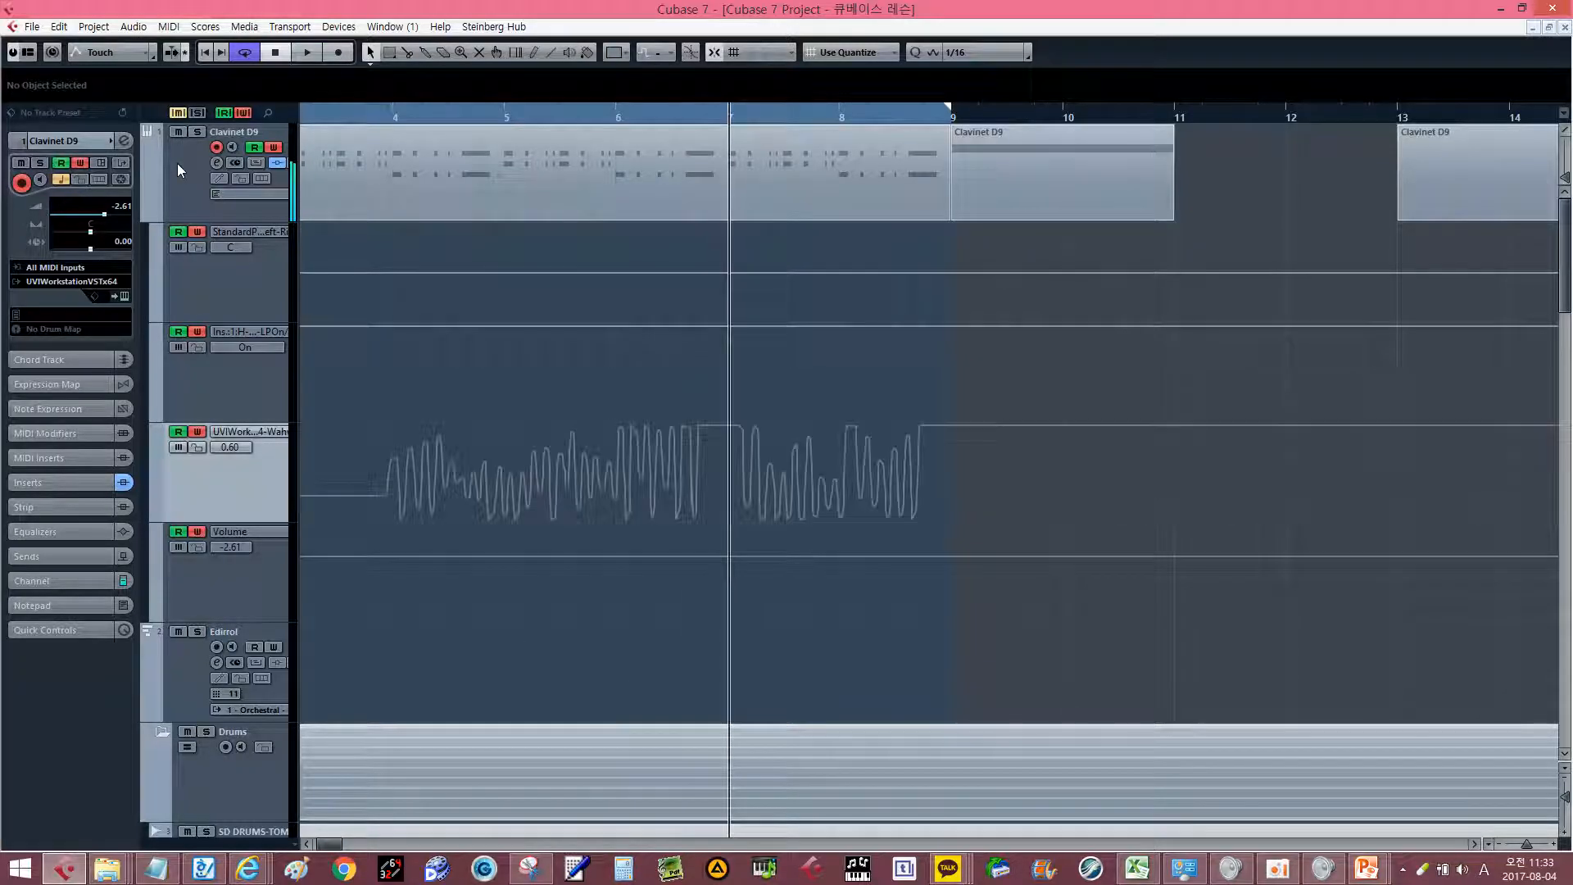
Move playback to bar 4, and toggle automation reading on the Clavinet D9 track off and back on.
{"action": "left_click", "coordinate": [395, 117]}
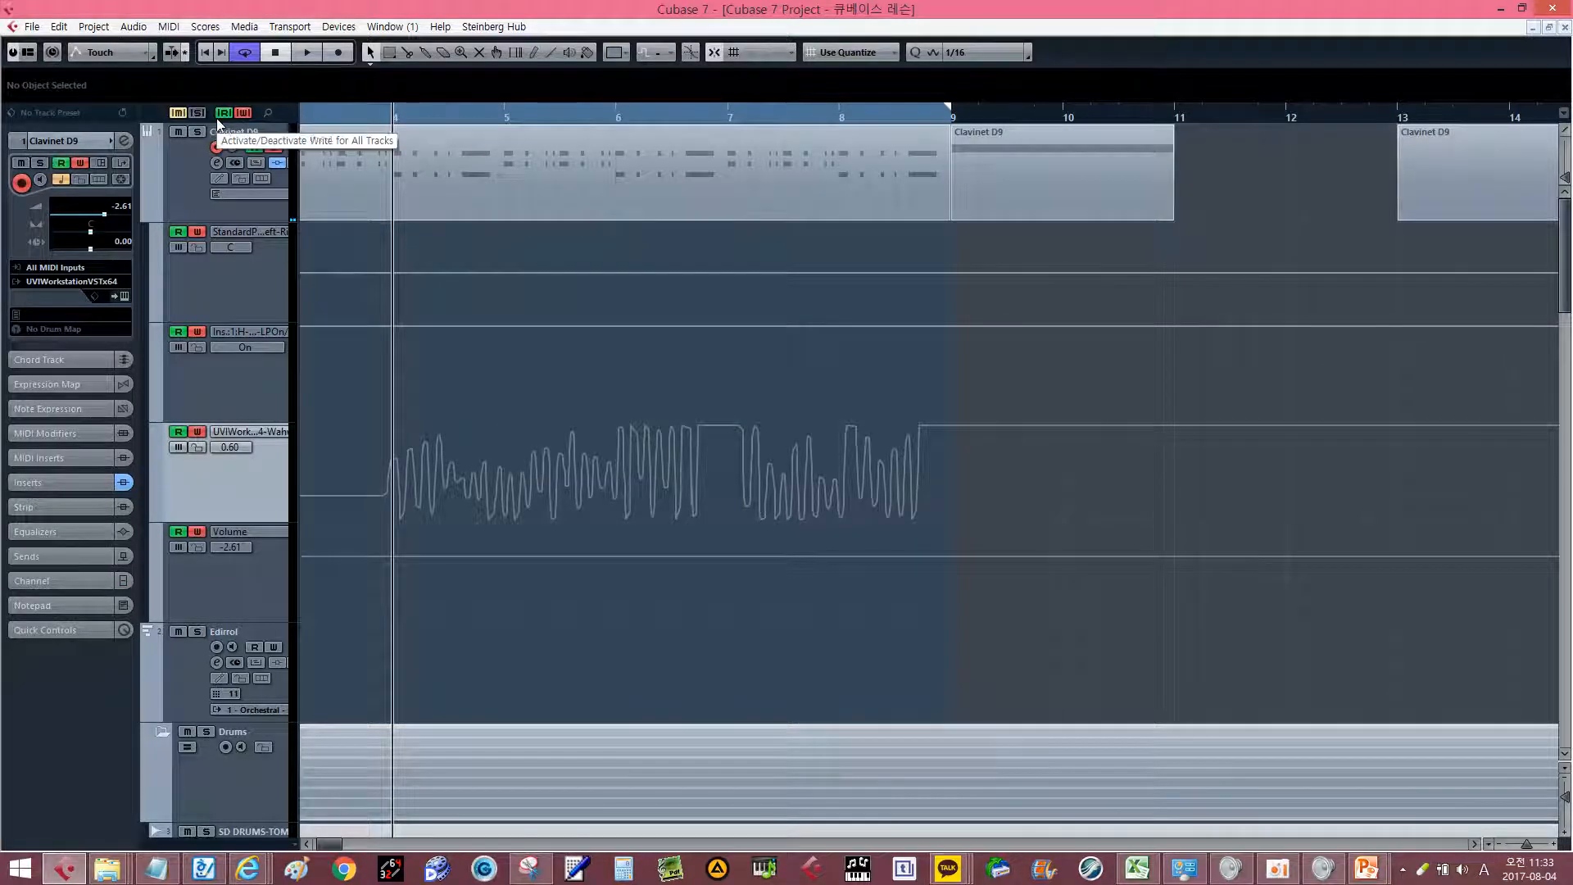
{"action": "left_click", "coordinate": [259, 152]}
{"action": "left_click", "coordinate": [258, 148]}
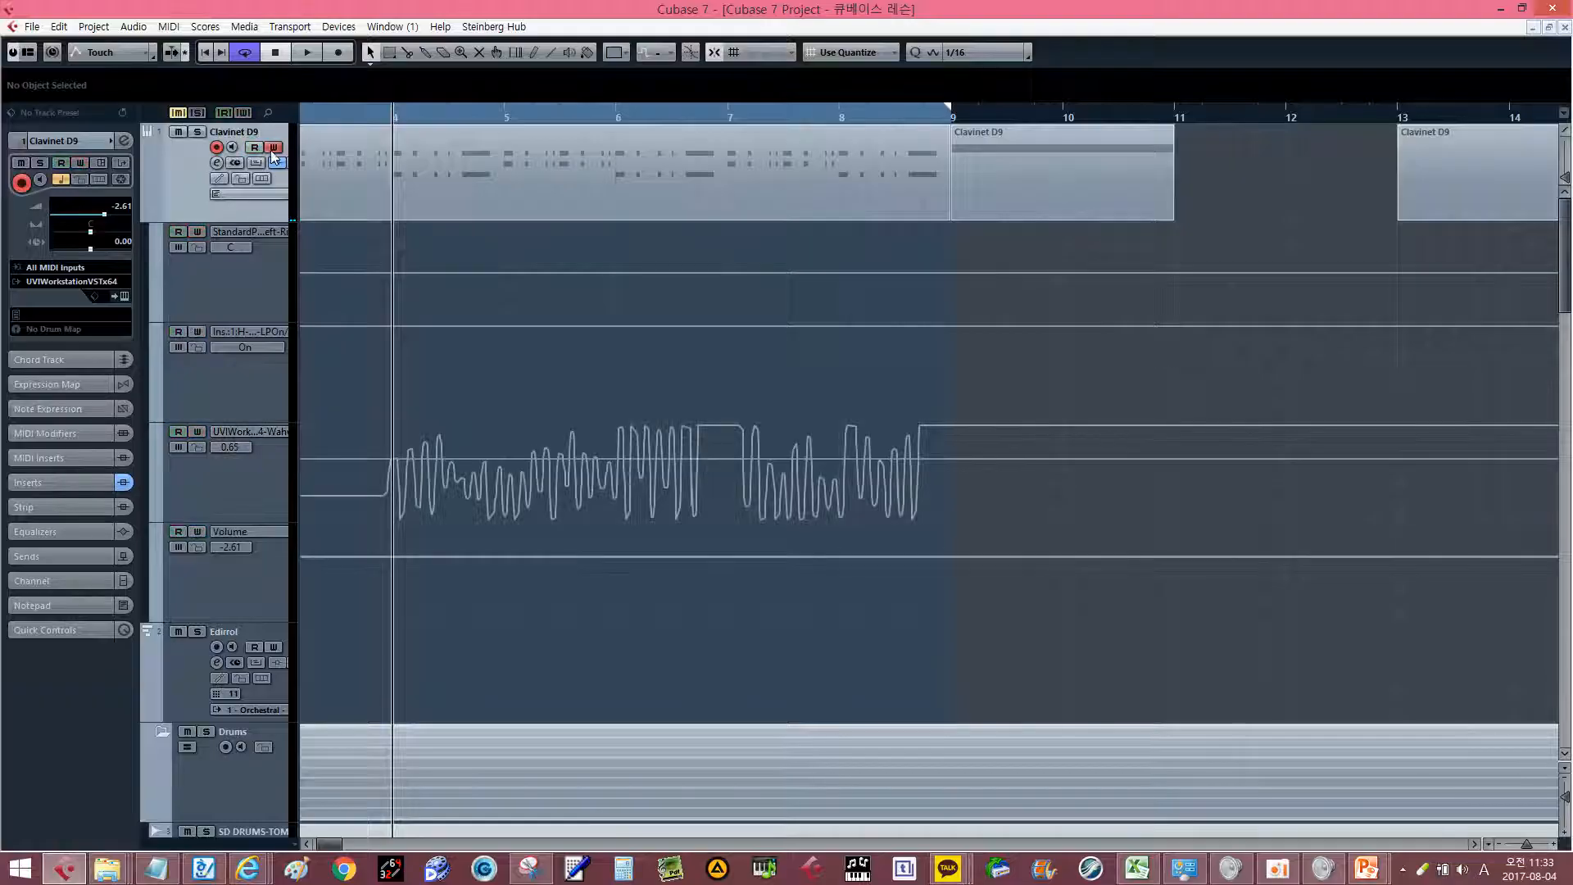
{"action": "left_click", "coordinate": [258, 149]}
{"action": "left_click", "coordinate": [258, 149]}
{"action": "left_click", "coordinate": [259, 150]}
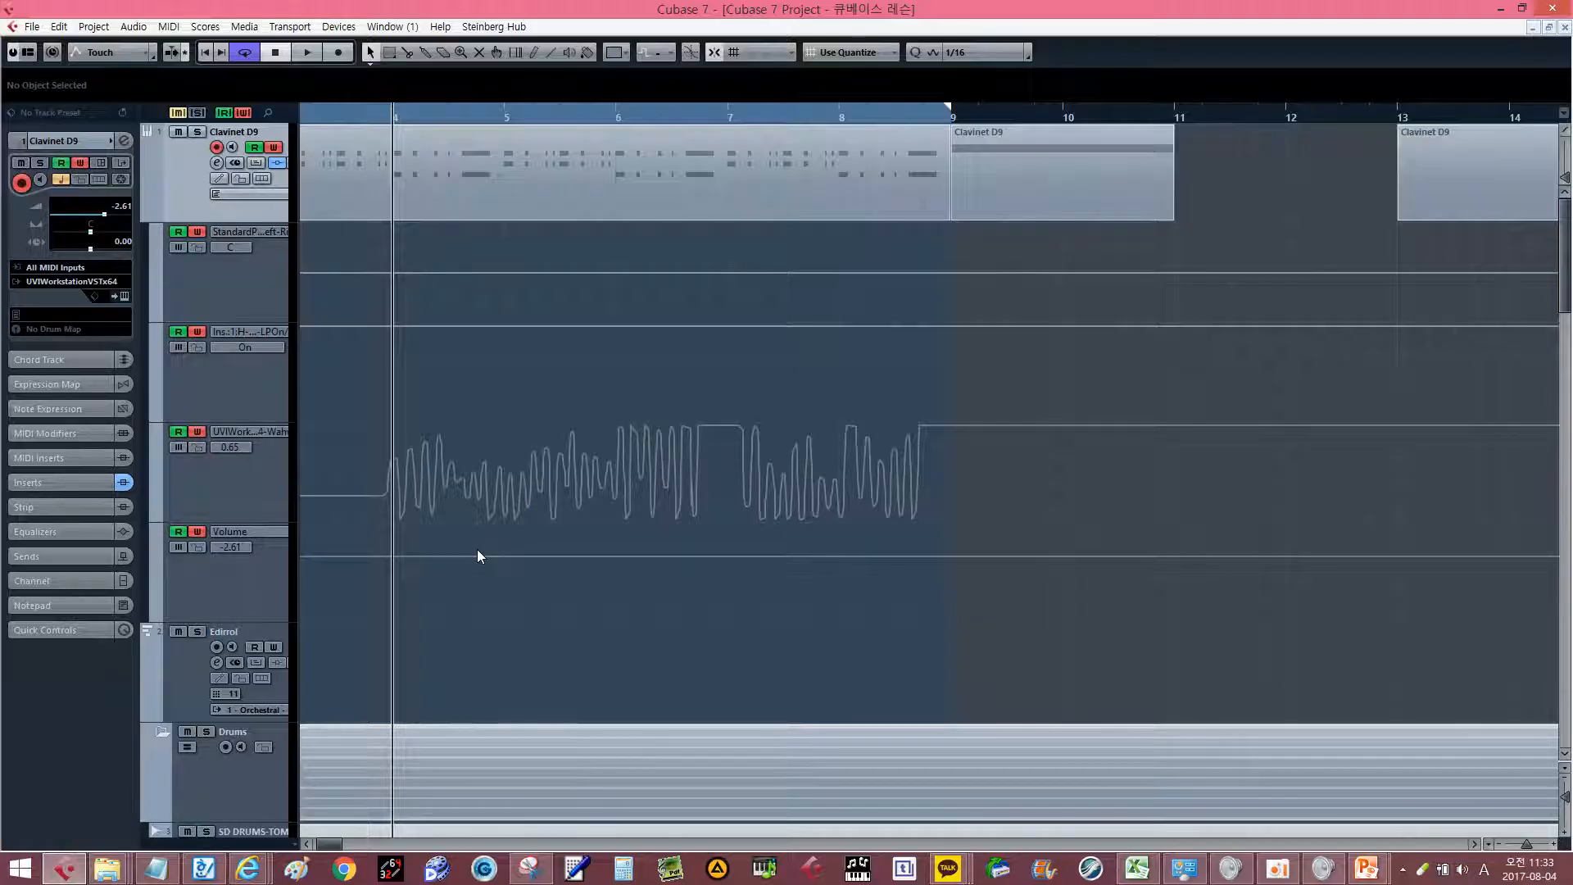
Examine the recorded Wahwah automation curve and its points alongside the Track 3 part over bars 1 to 9.
{"action": "left_click", "coordinate": [512, 172]}
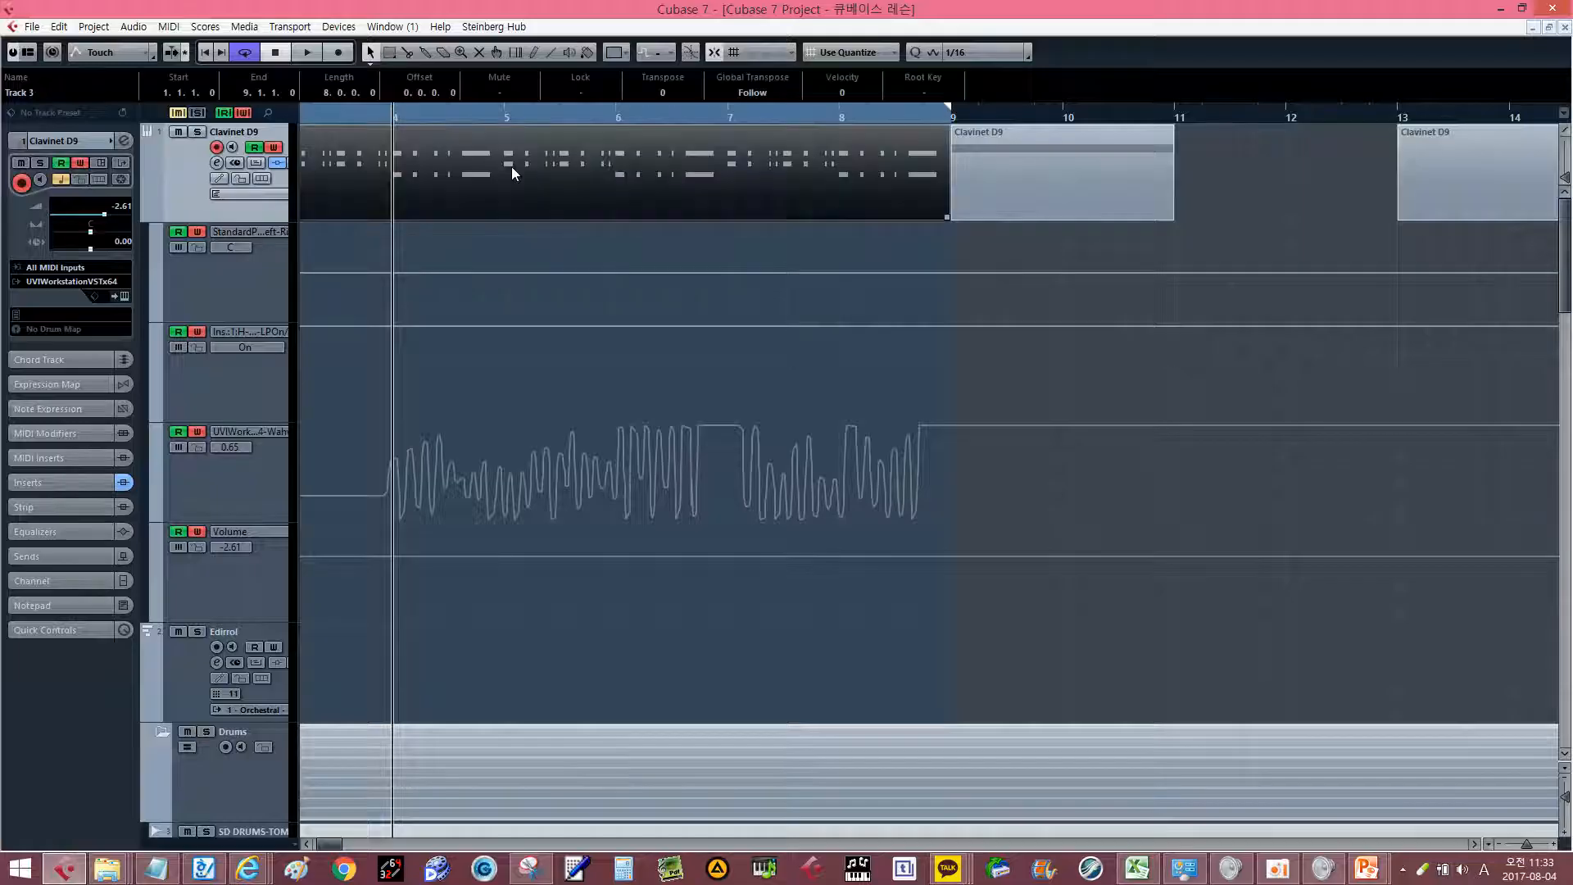
{"action": "key", "text": "g"}
{"action": "key", "text": "g"}
{"action": "key", "text": "g"}
{"action": "key", "text": "g"}
{"action": "key", "text": "g"}
{"action": "key", "text": "g"}
{"action": "key", "text": "g"}
{"action": "key", "text": "g"}
{"action": "key", "text": "g"}
{"action": "key", "text": "h"}
{"action": "key", "text": "h"}
{"action": "key", "text": "h"}
{"action": "key", "text": "h"}
{"action": "key", "text": "h"}
{"action": "key", "text": "h"}
{"action": "key", "text": "h"}
{"action": "key", "text": "h"}
{"action": "key", "text": "h"}
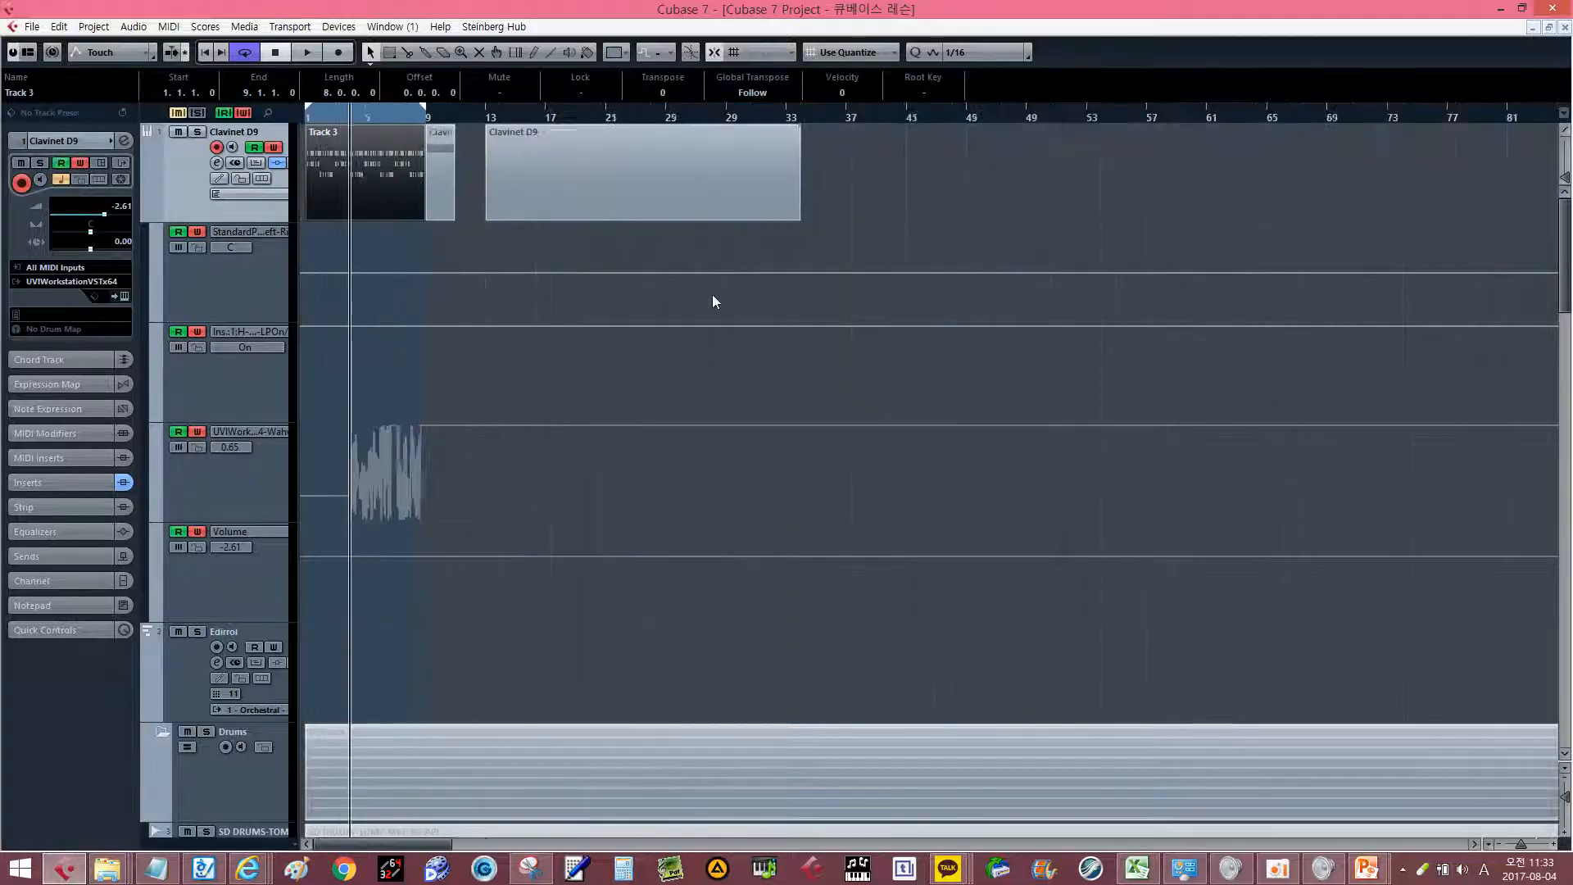
{"action": "left_click", "coordinate": [1362, 461]}
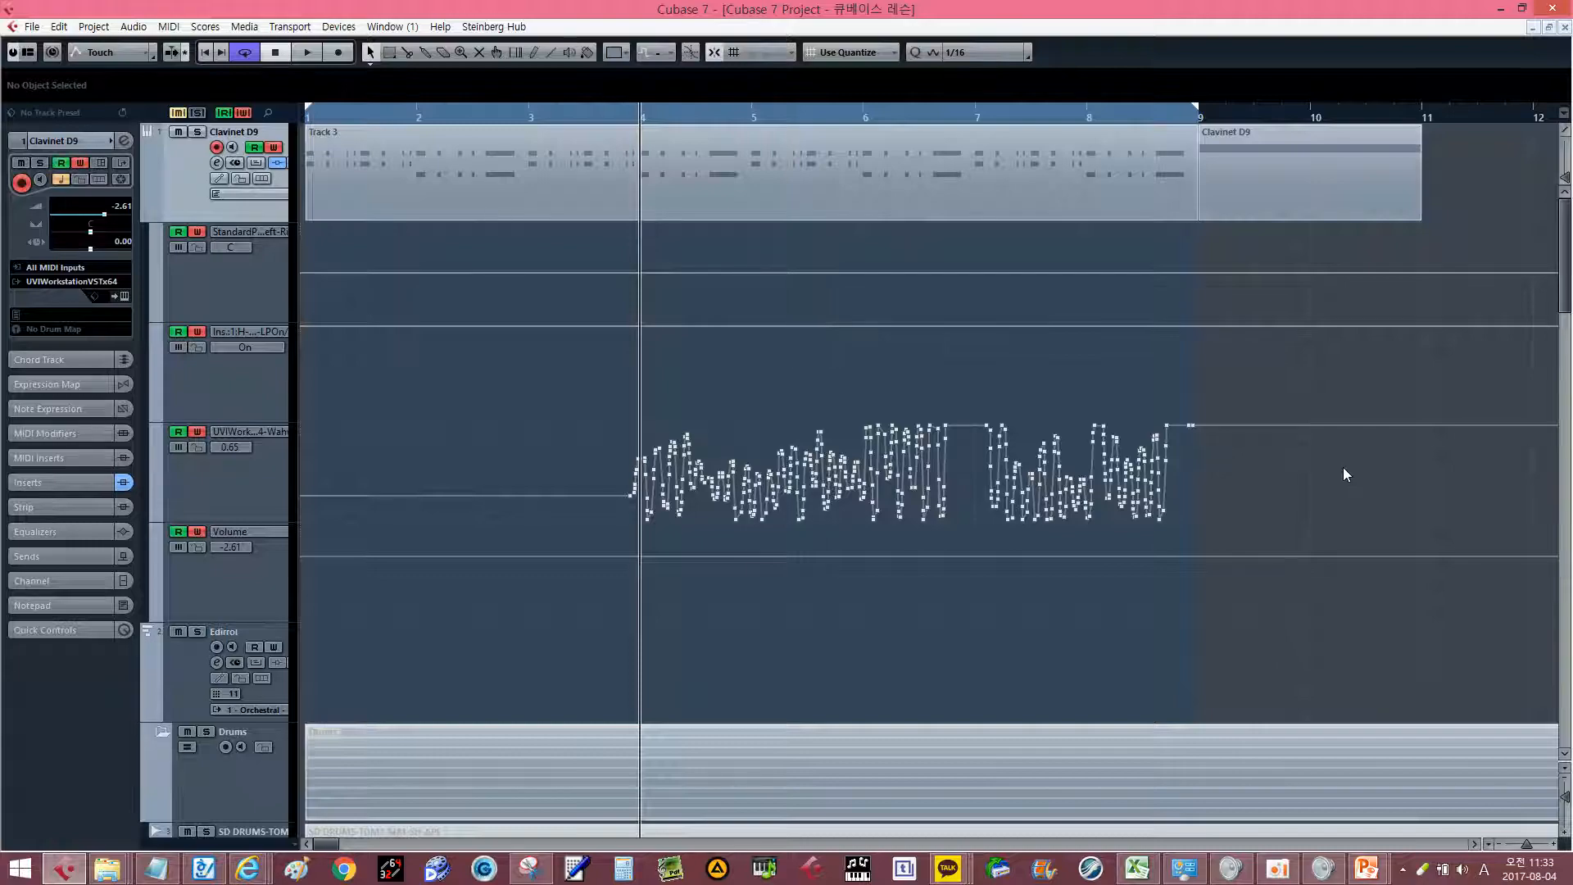
{"action": "left_click", "coordinate": [1344, 473]}
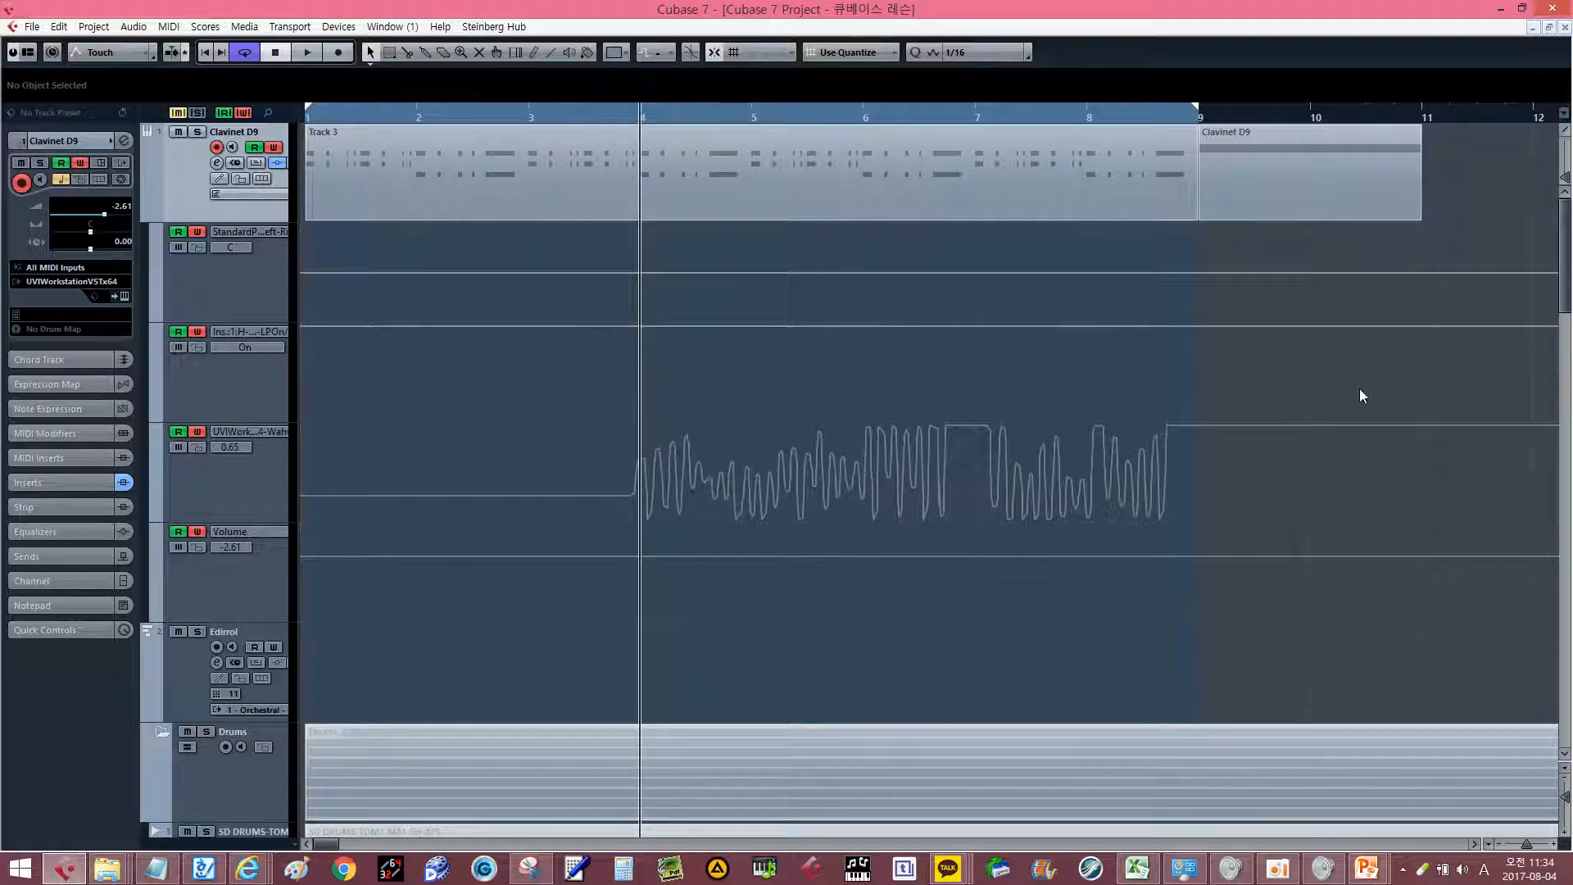
Open the Track 3 part in the Key Editor and show the CC 64 (Sustain) controller lane.
{"action": "double_click", "coordinate": [1011, 183]}
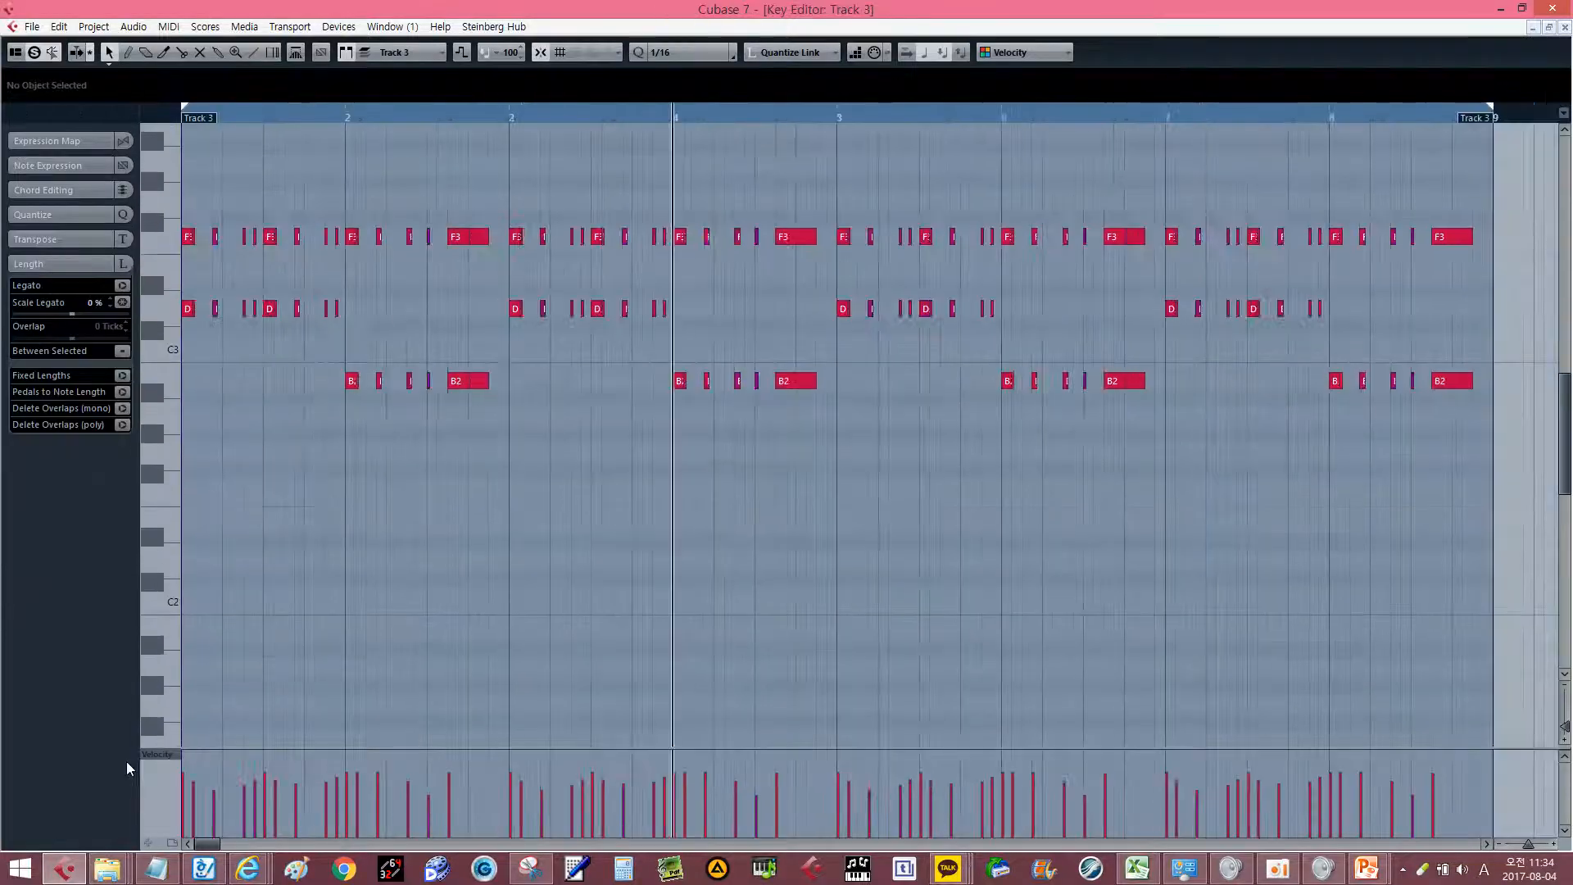
{"action": "left_click", "coordinate": [146, 755]}
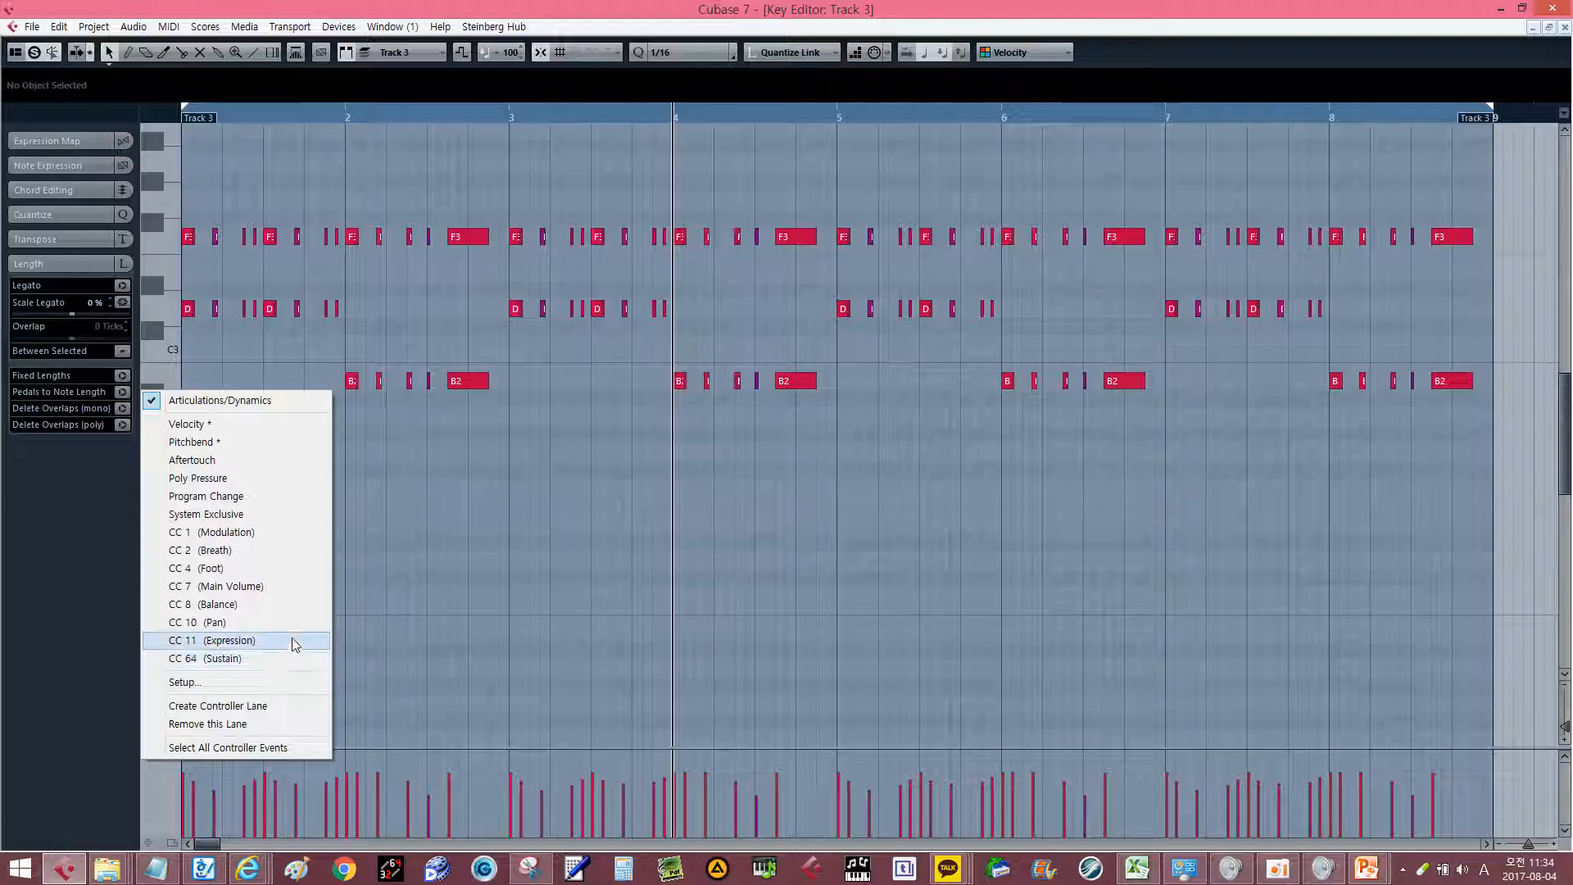
{"action": "left_click", "coordinate": [286, 658]}
{"action": "scroll", "coordinate": [717, 411], "scroll_direction": "down", "scroll_amount": 3}
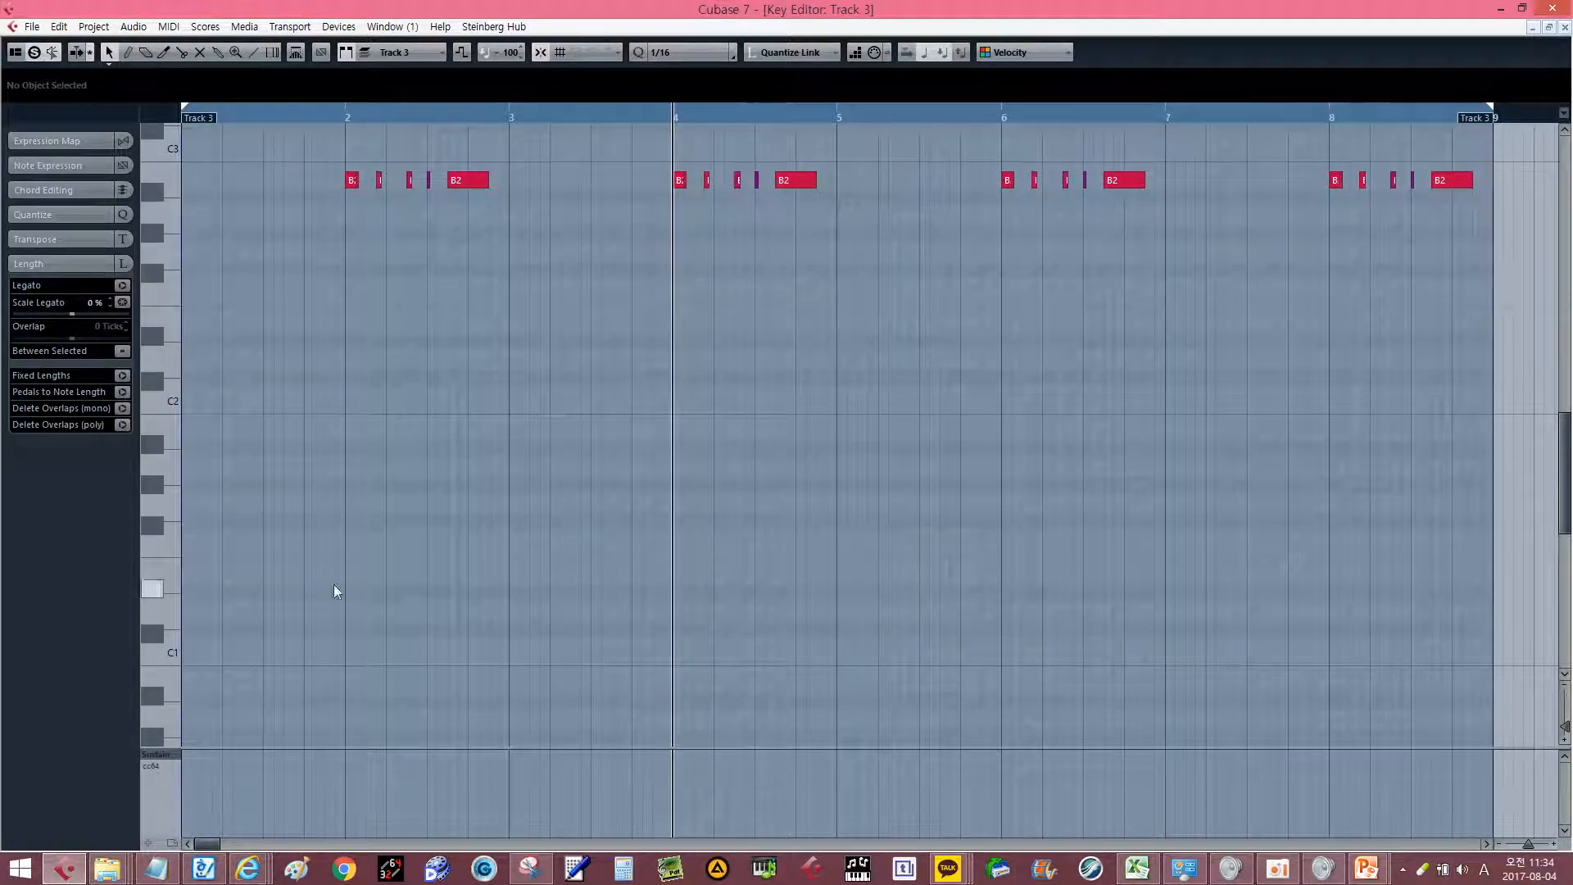
{"action": "scroll", "coordinate": [602, 445], "scroll_direction": "up", "scroll_amount": 4}
{"action": "key", "text": "h"}
{"action": "key", "text": "h"}
{"action": "key", "text": "h"}
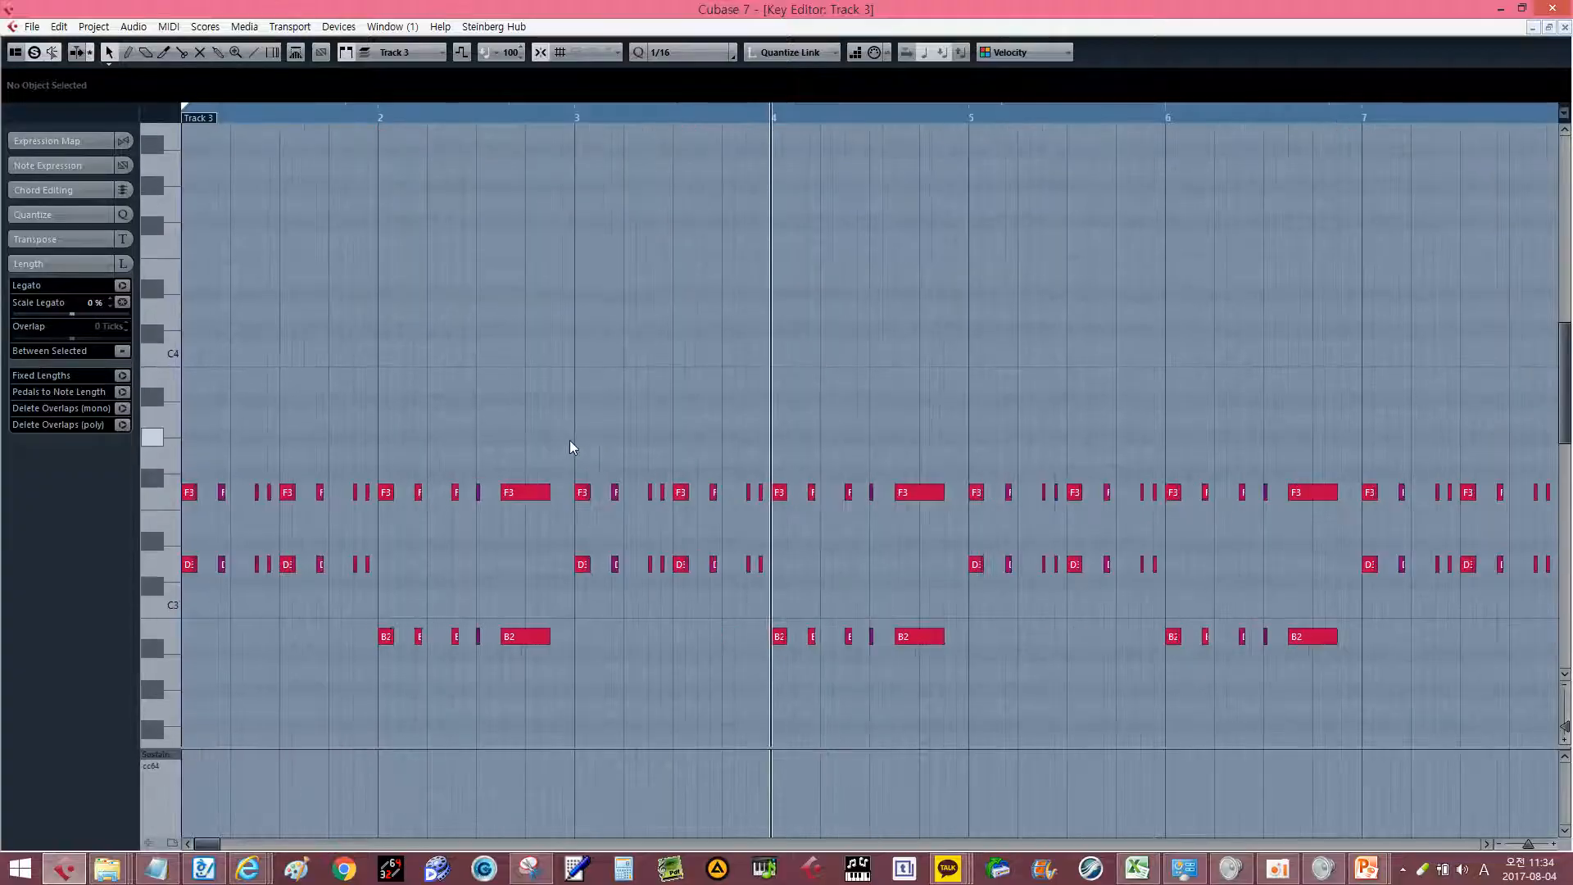
Enter a CC 64 (Sustain) event of value 127 in the Track 3 part, deleting the misplaced one and placing it at the part's start.
{"action": "left_click_drag", "start_coordinate": [193, 819], "coordinate": [189, 755]}
{"action": "scroll", "coordinate": [1246, 565], "scroll_direction": "left", "scroll_amount": 2}
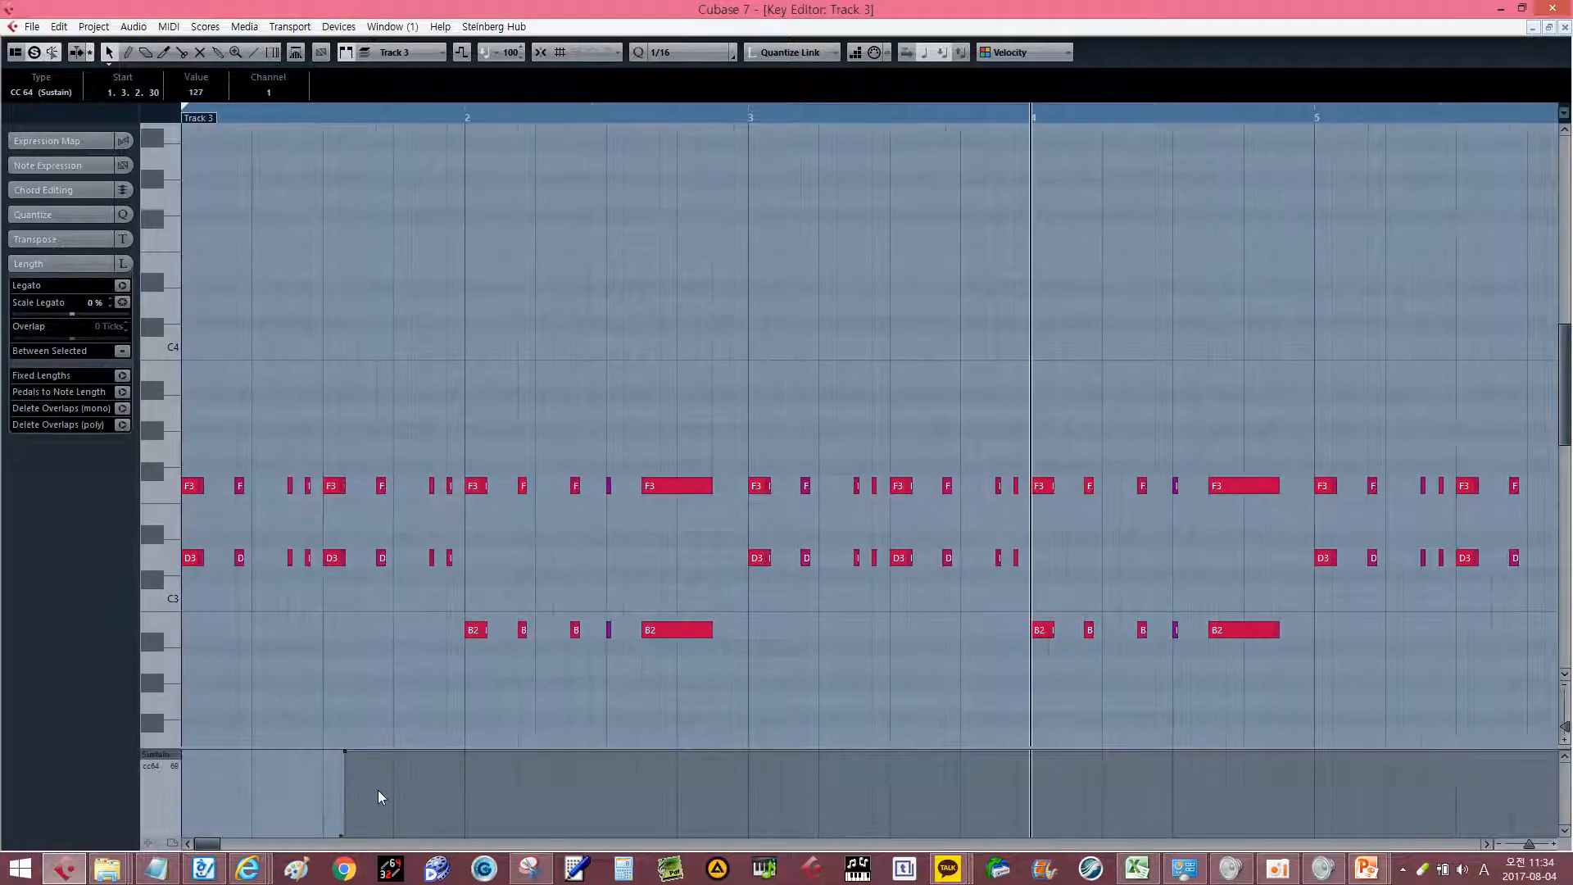
{"action": "key", "text": "Delete"}
{"action": "key", "text": "comma"}
{"action": "key", "text": "period"}
{"action": "key", "text": "ctrl+z"}
{"action": "left_click", "coordinate": [485, 313]}
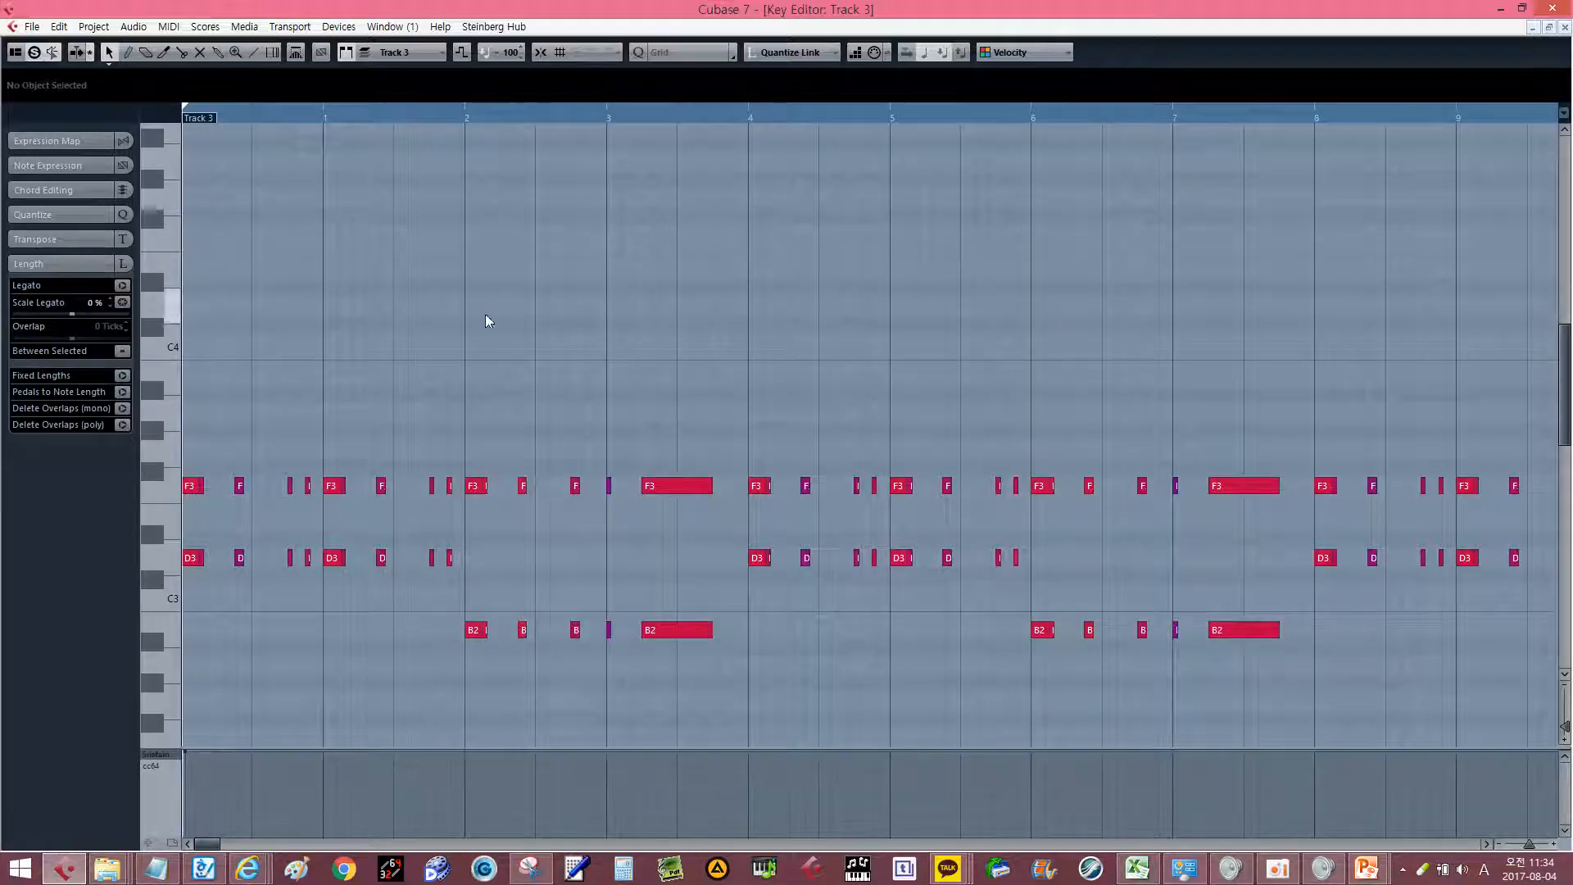
Play the Track 3 part with the sustain event and look over the note range in the Key Editor.
{"action": "key", "text": "h"}
{"action": "key", "text": "h"}
{"action": "key", "text": "h"}
{"action": "key", "text": "space"}
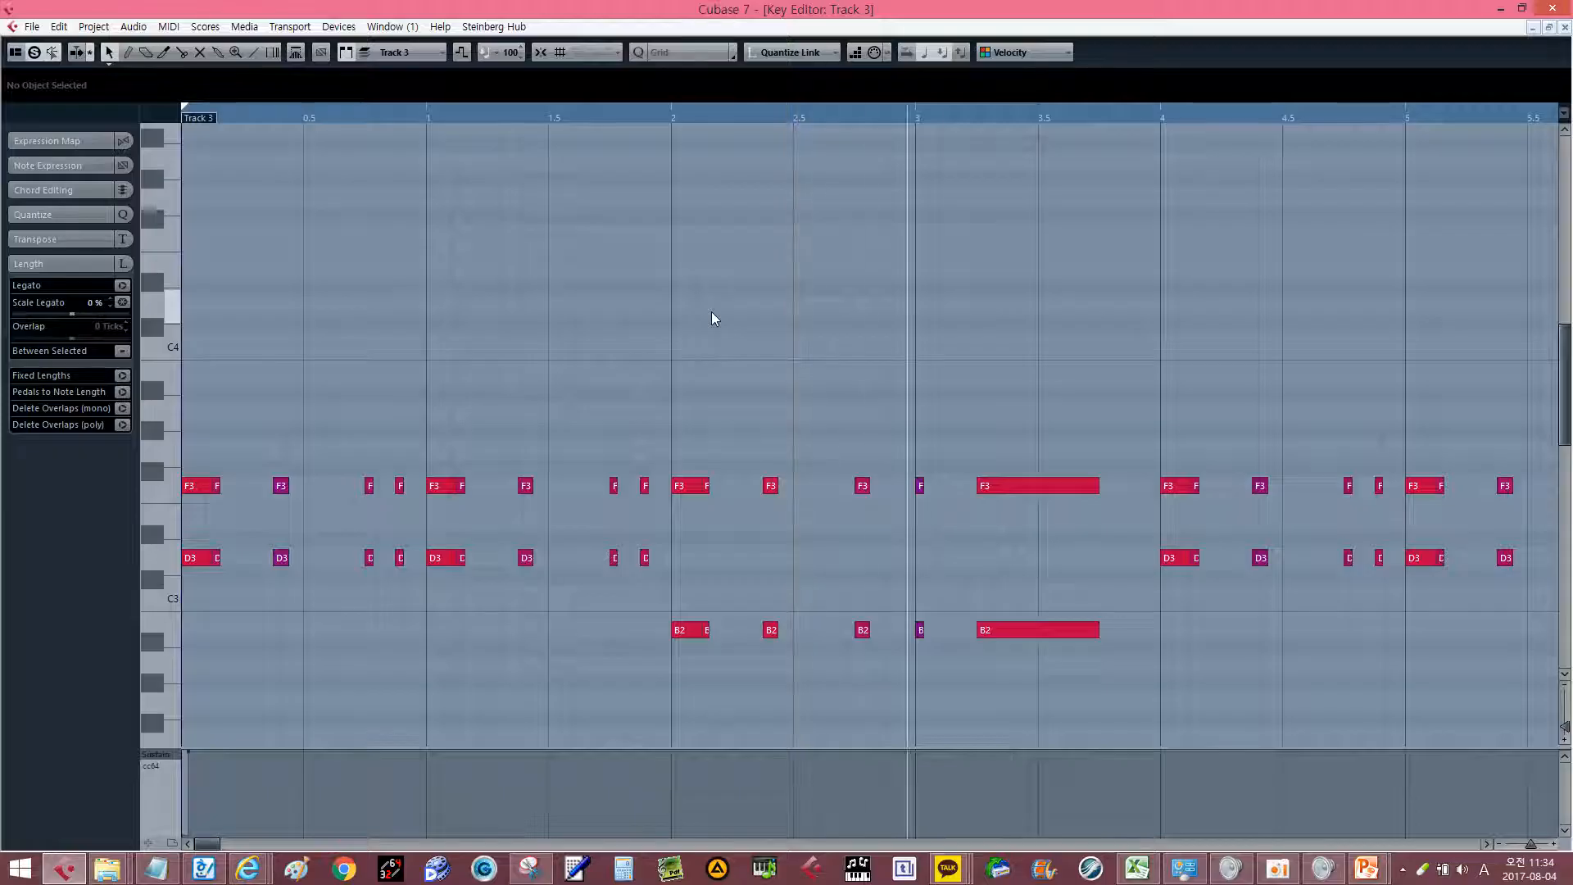
{"action": "scroll", "coordinate": [717, 427], "scroll_direction": "down", "scroll_amount": 8}
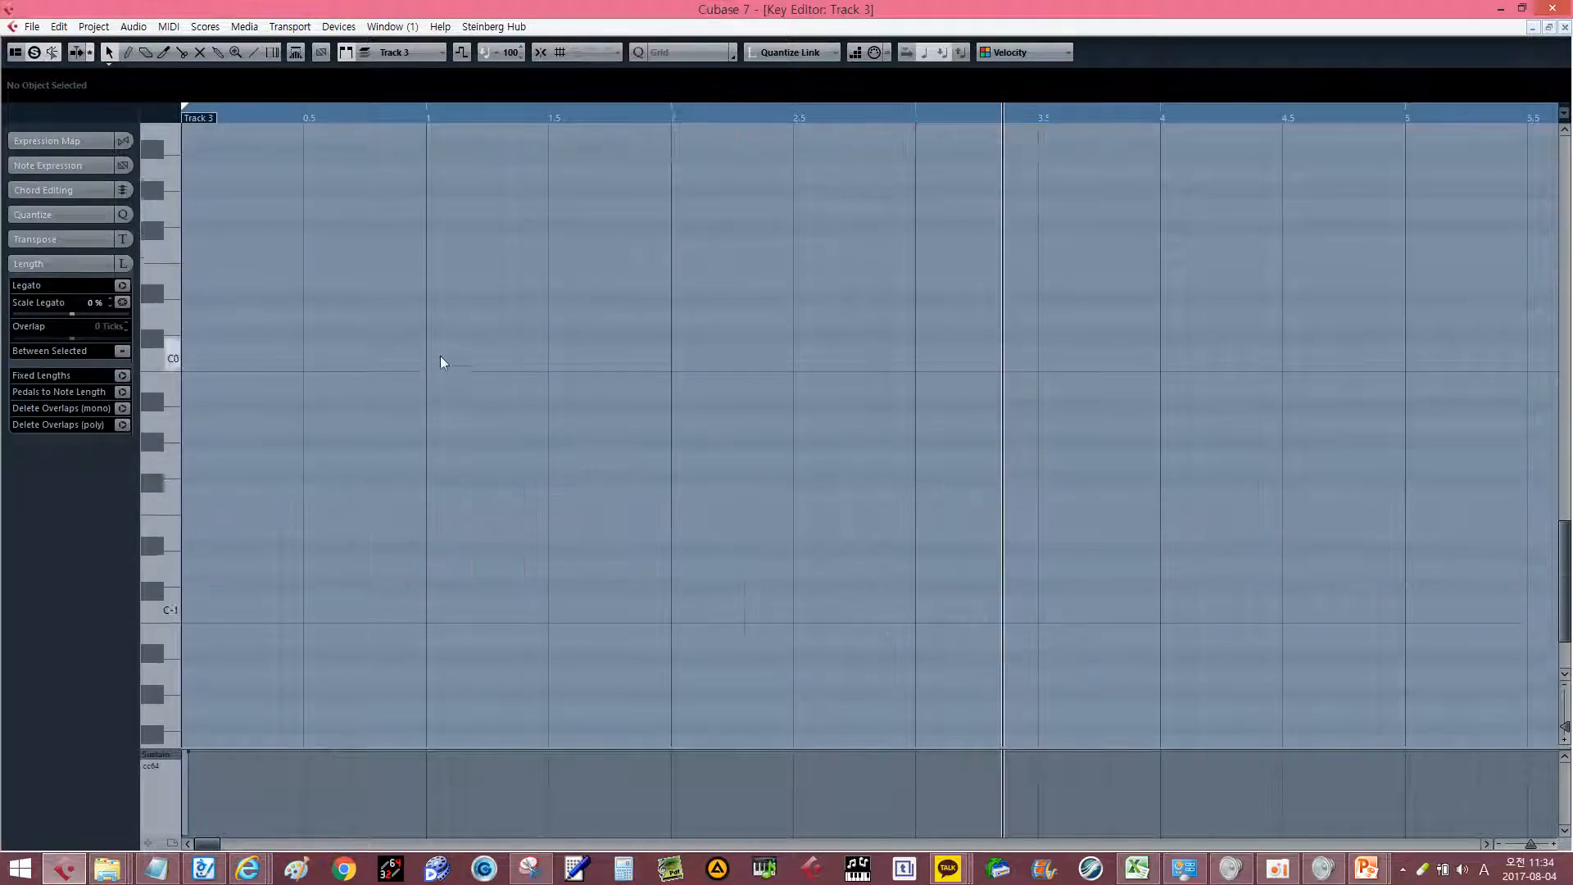
{"action": "scroll", "coordinate": [440, 356], "scroll_direction": "up", "scroll_amount": 10}
Inspect the pitchbend event at the part's start, and return to the CC 64 (Sustain) lane to clear its sustain event.
{"action": "left_click", "coordinate": [161, 755]}
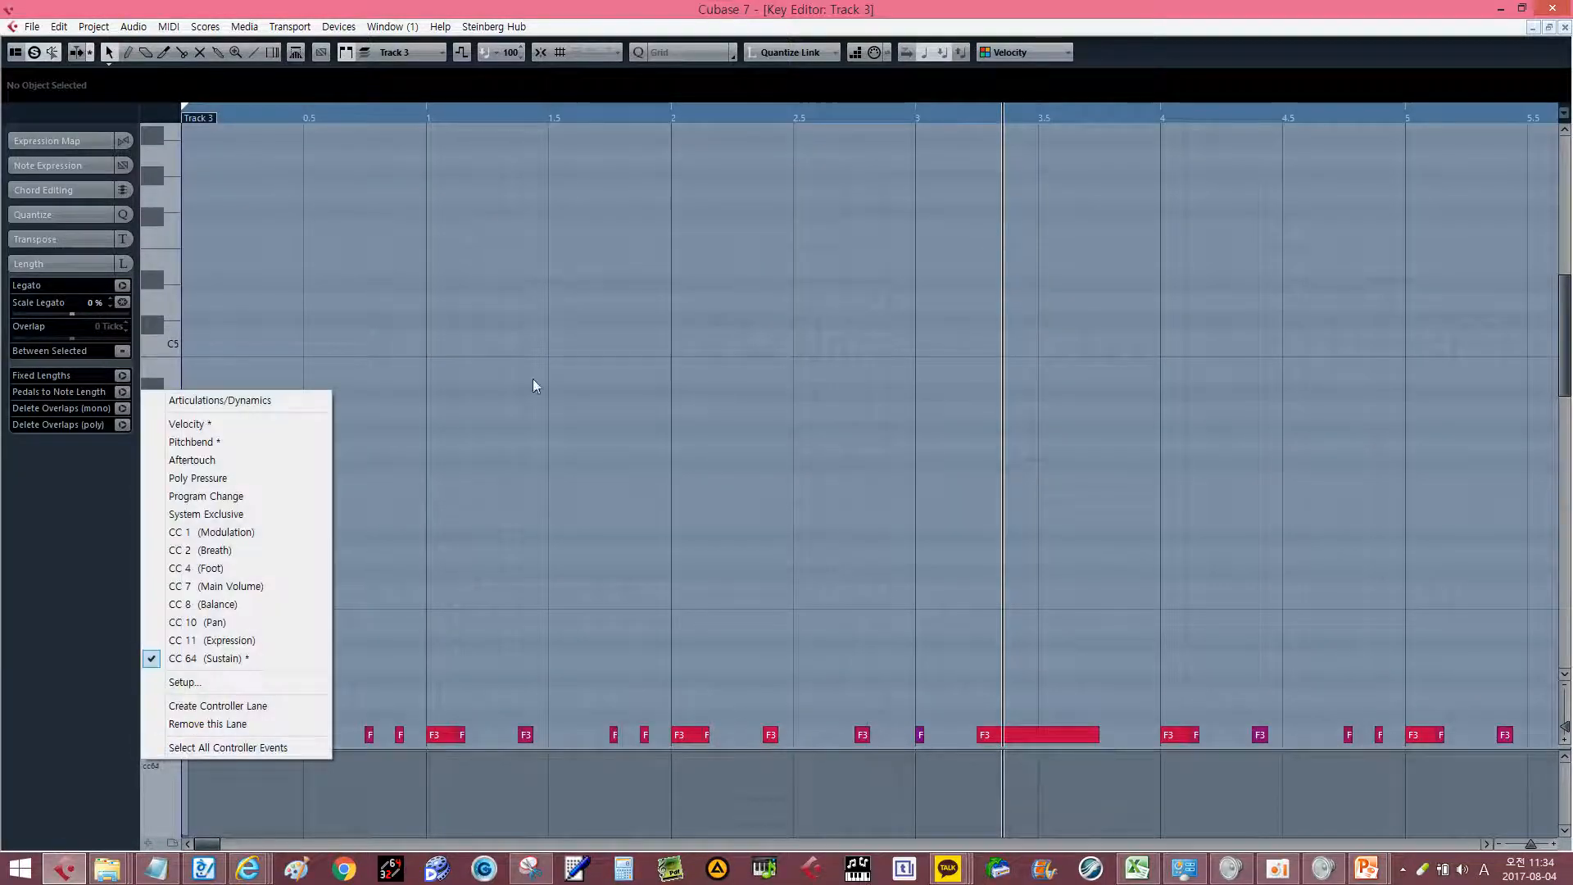
{"action": "left_click", "coordinate": [239, 441]}
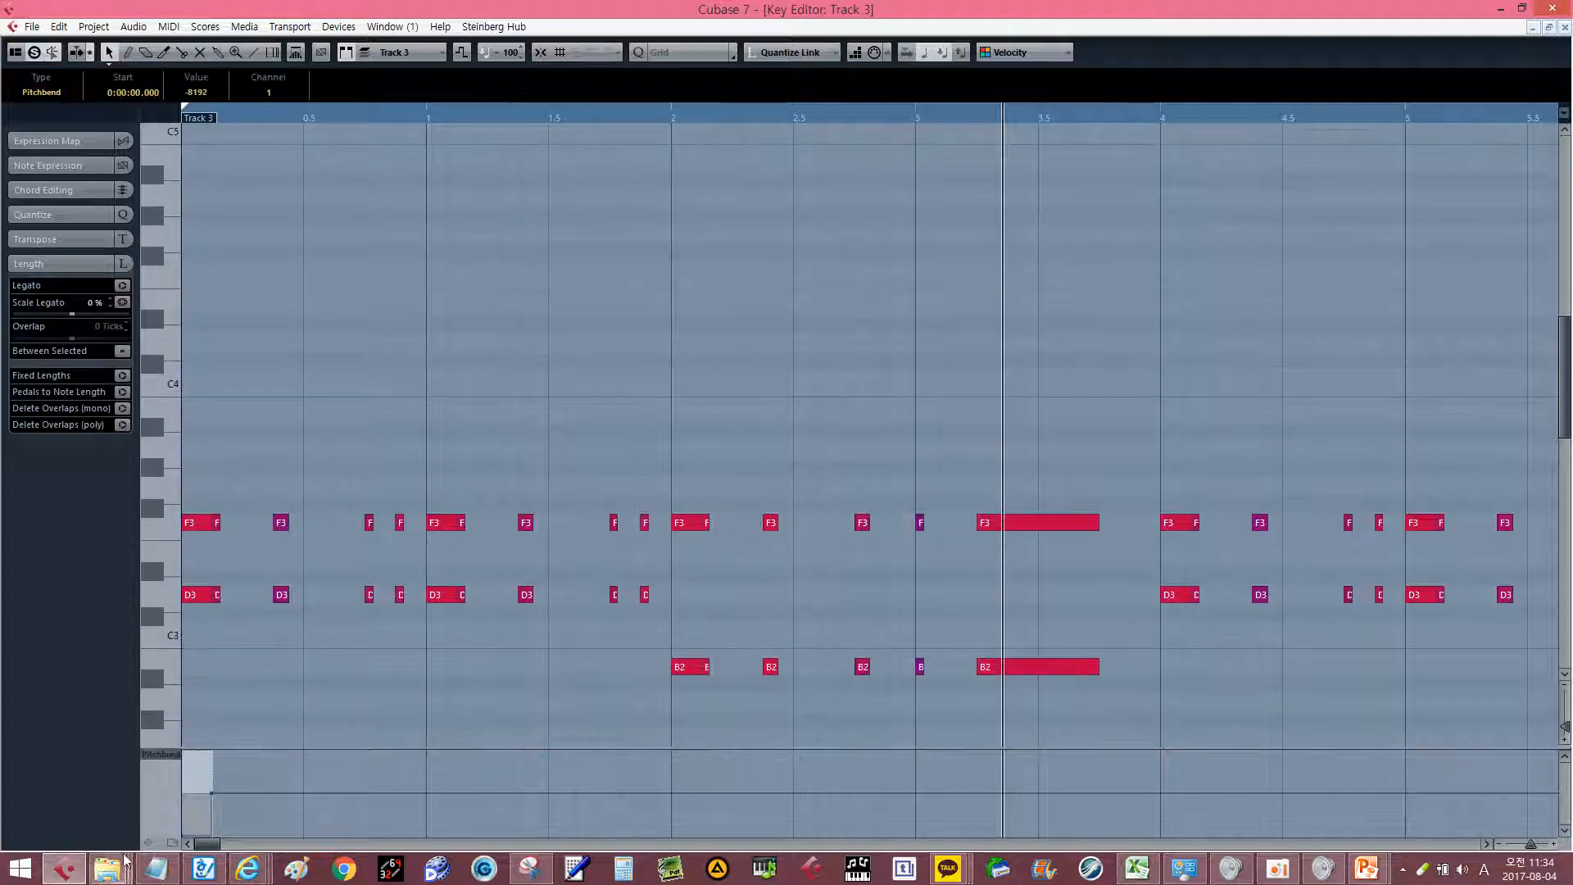
{"action": "left_click", "coordinate": [157, 755]}
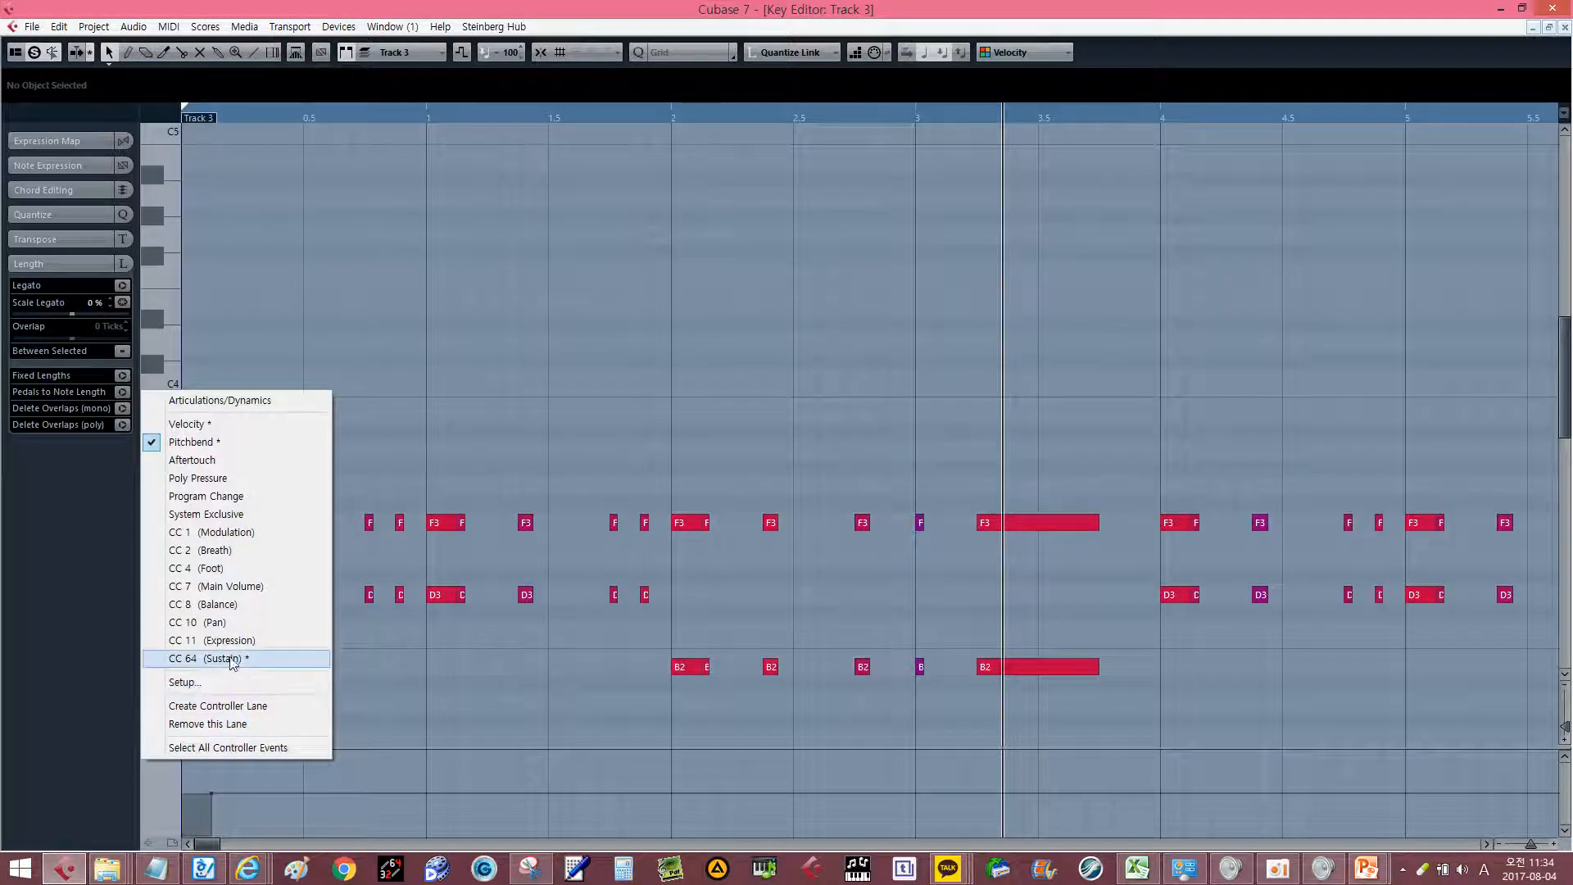
{"action": "left_click", "coordinate": [246, 658]}
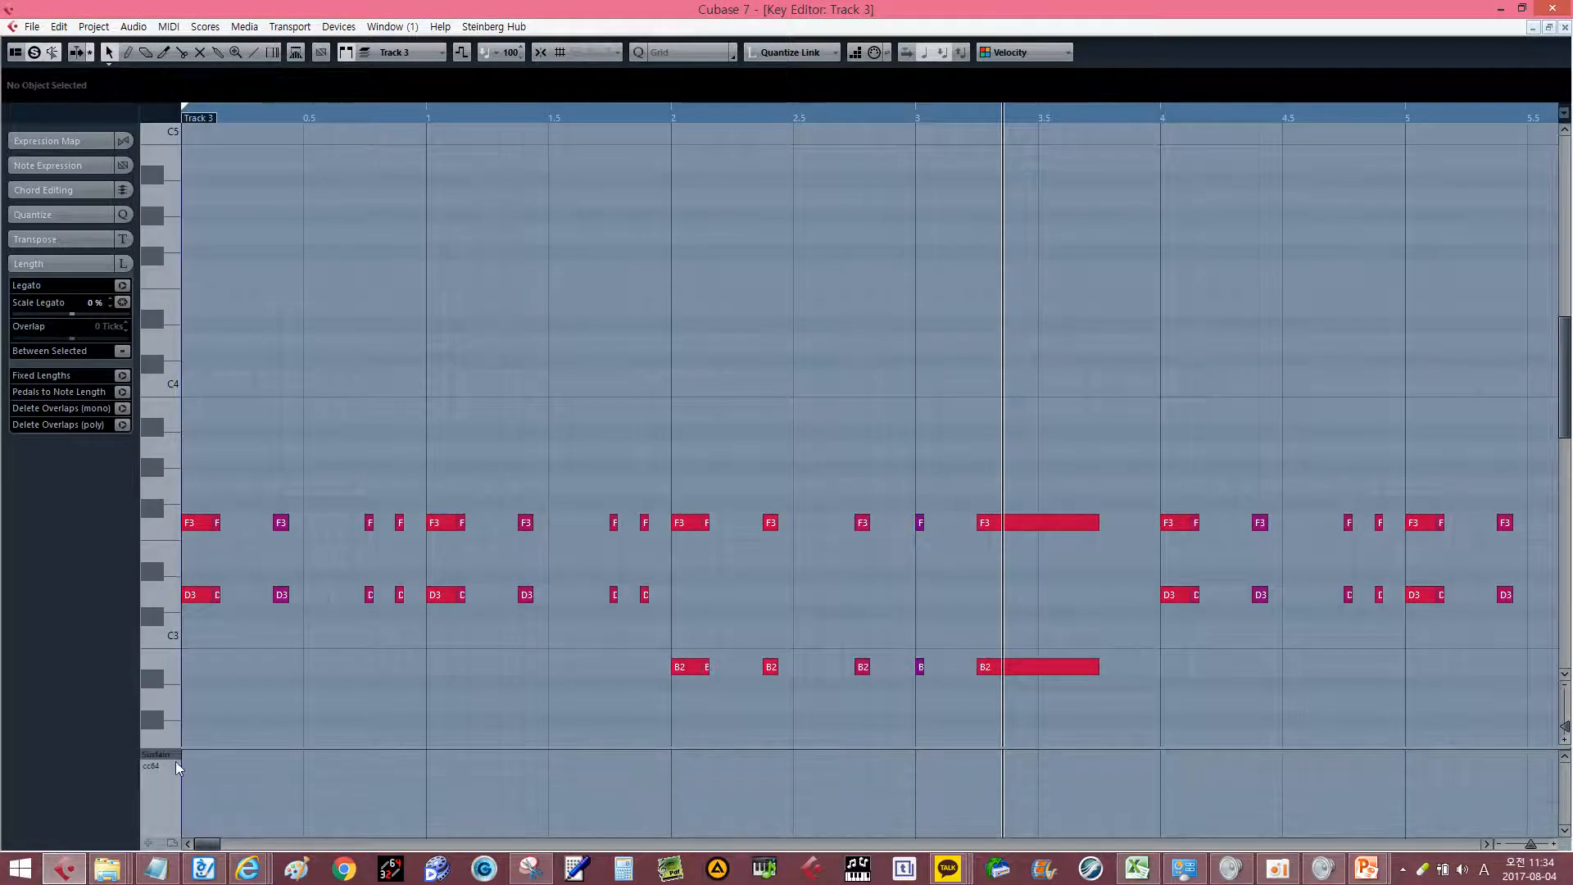
Show the Pitchbend controller lane for the Track 3 part and inspect the event at the part's start.
{"action": "left_click", "coordinate": [160, 757]}
{"action": "left_click", "coordinate": [303, 442]}
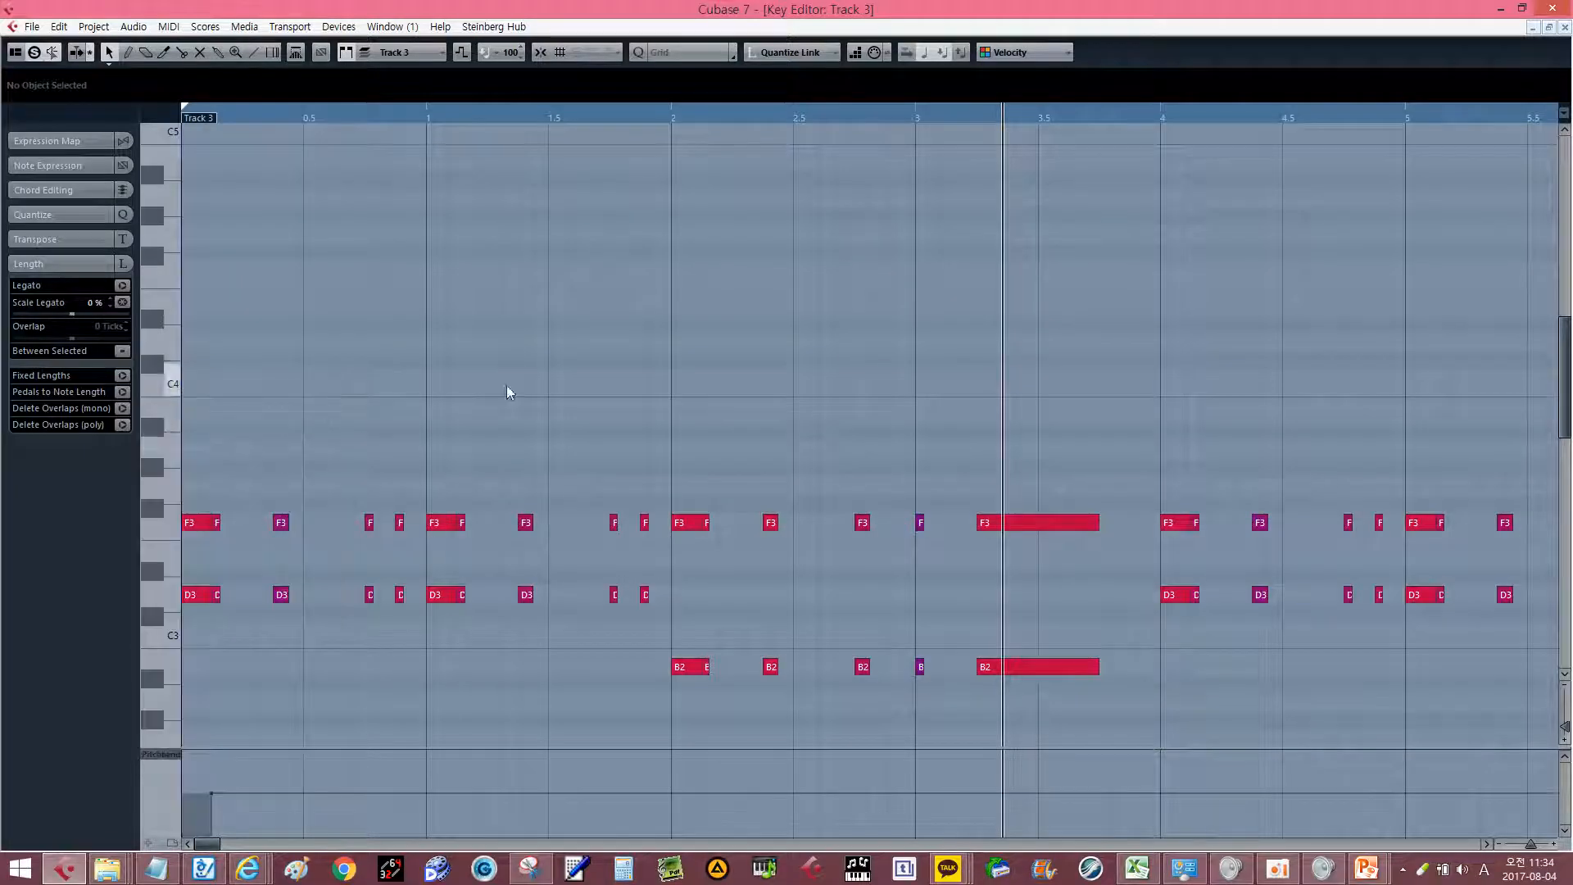
{"action": "left_click_drag", "start_coordinate": [274, 833], "coordinate": [144, 843]}
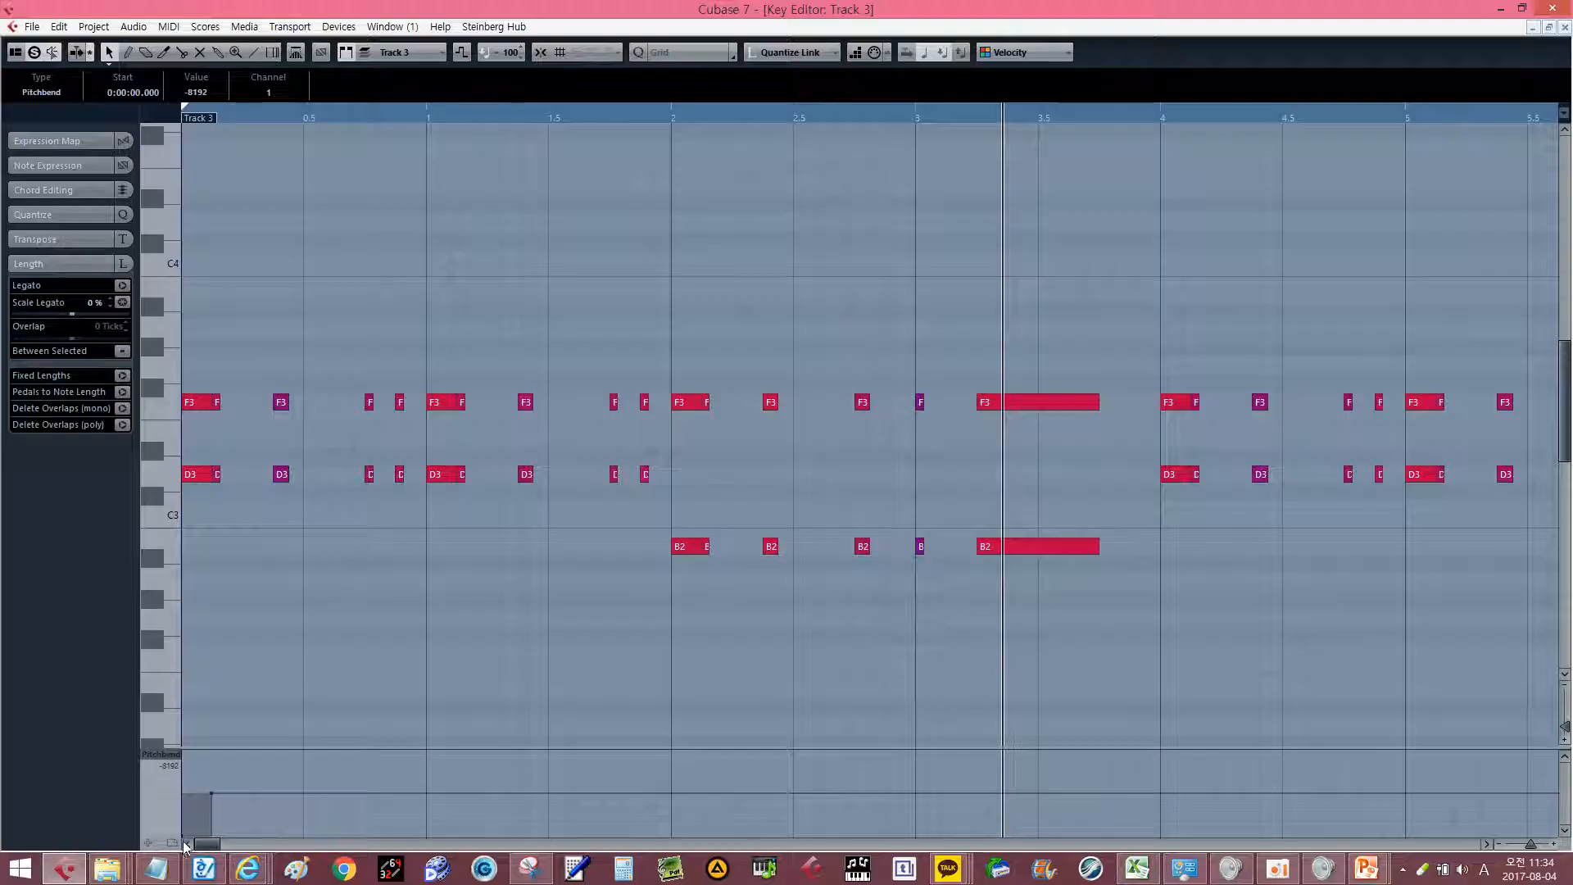
{"action": "left_click", "coordinate": [306, 313]}
{"action": "scroll", "coordinate": [1094, 476], "scroll_direction": "up", "scroll_amount": 3}
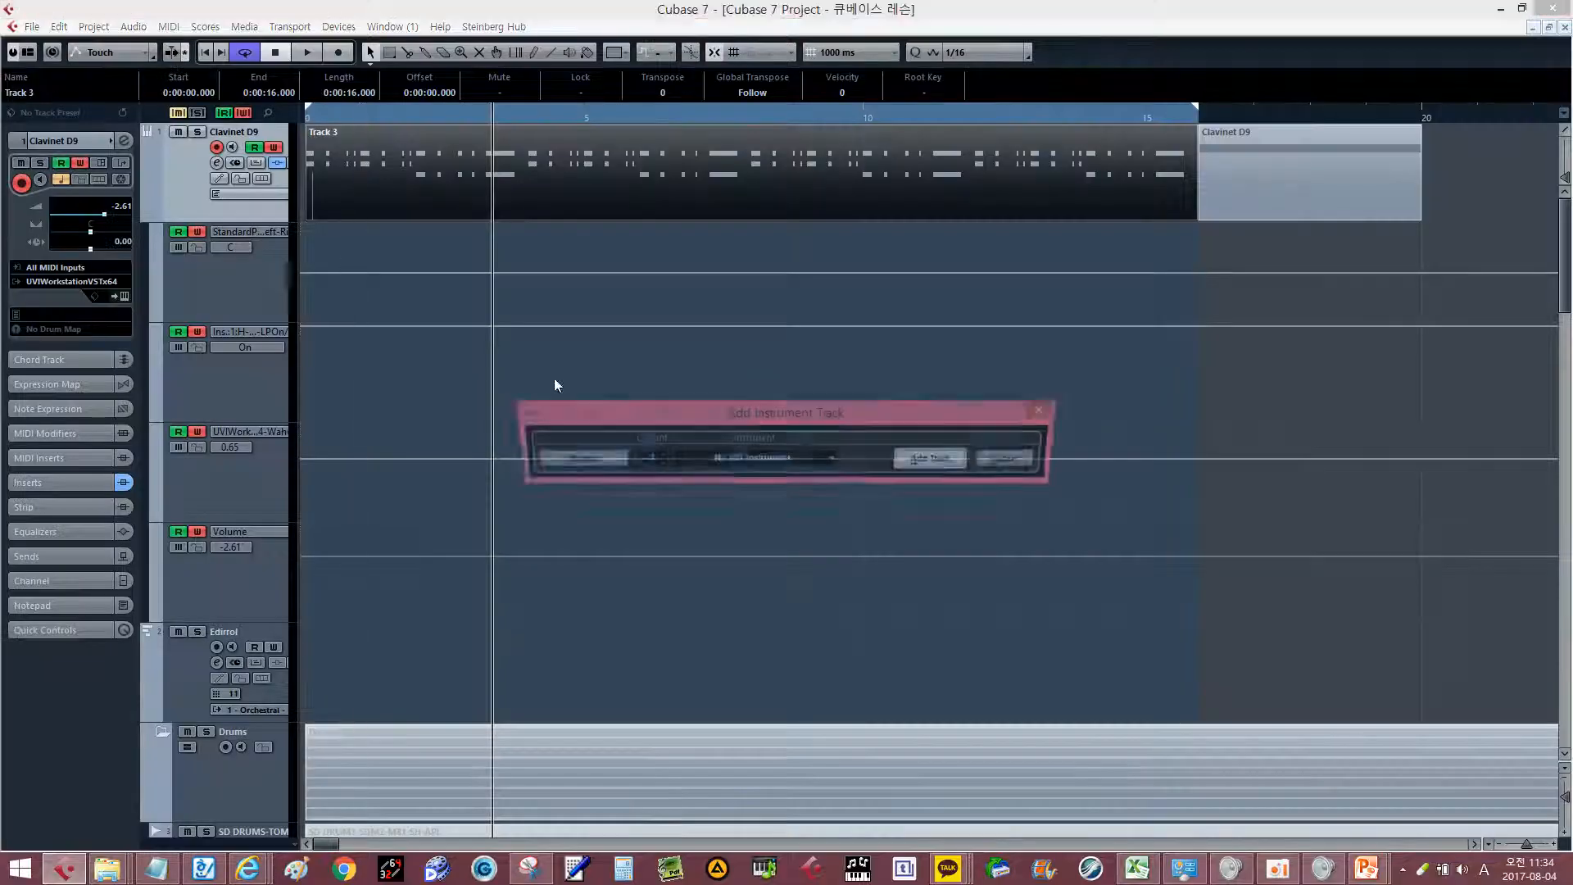
Add an instrument track with the AGP plug-in, check the pitch bend range in its window, and close the window.
{"action": "left_click", "coordinate": [834, 459]}
{"action": "type", "text": "agp"}
{"action": "key", "text": "Return"}
{"action": "key", "text": "Return"}
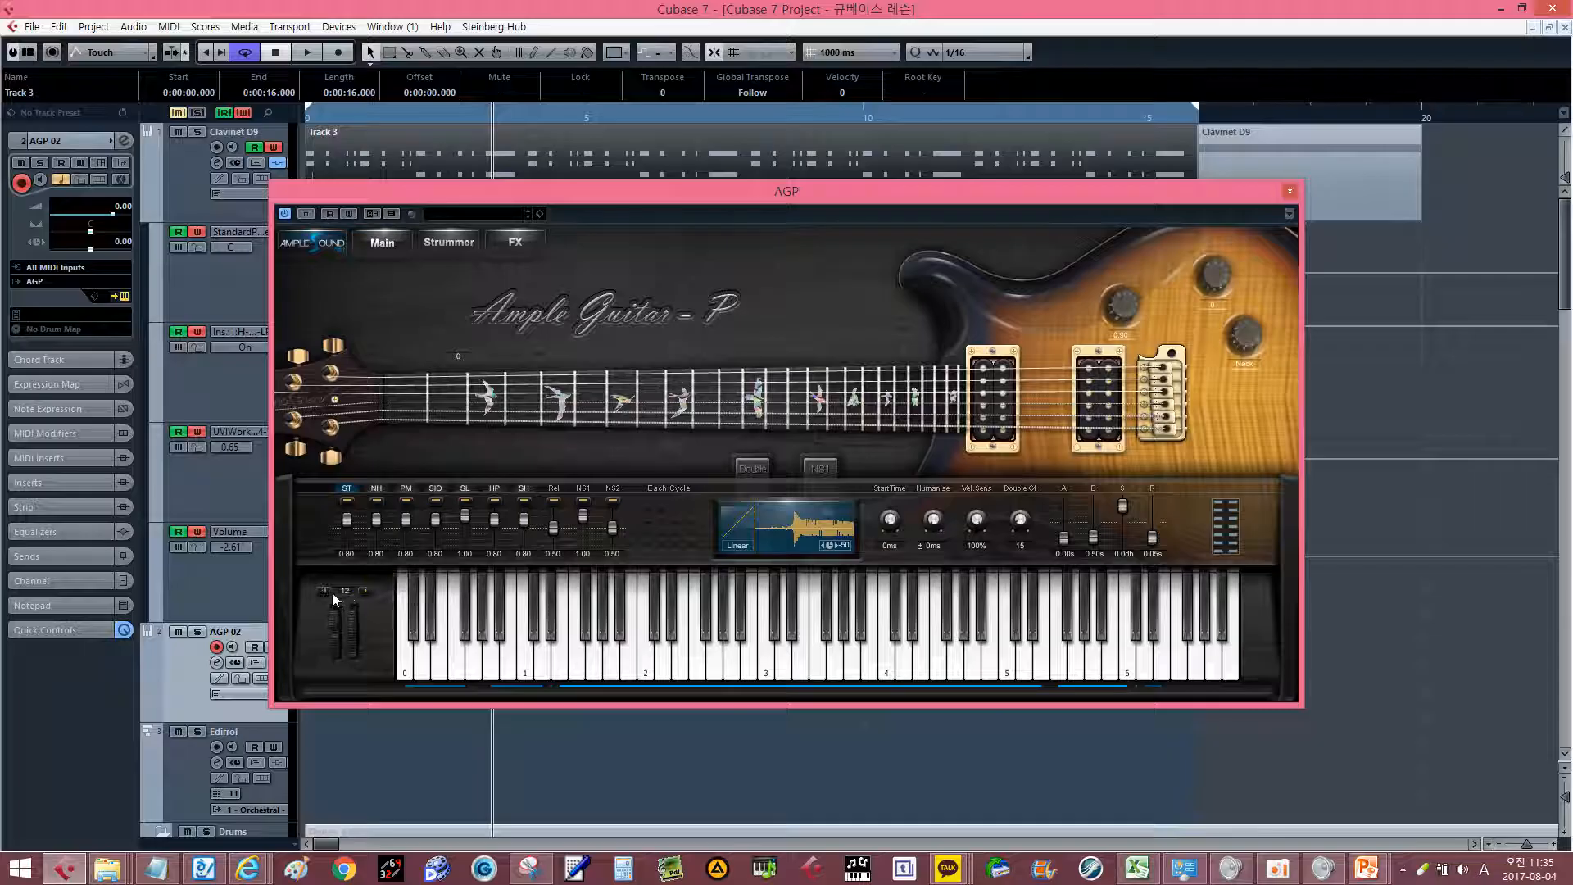
{"action": "left_click", "coordinate": [1289, 191]}
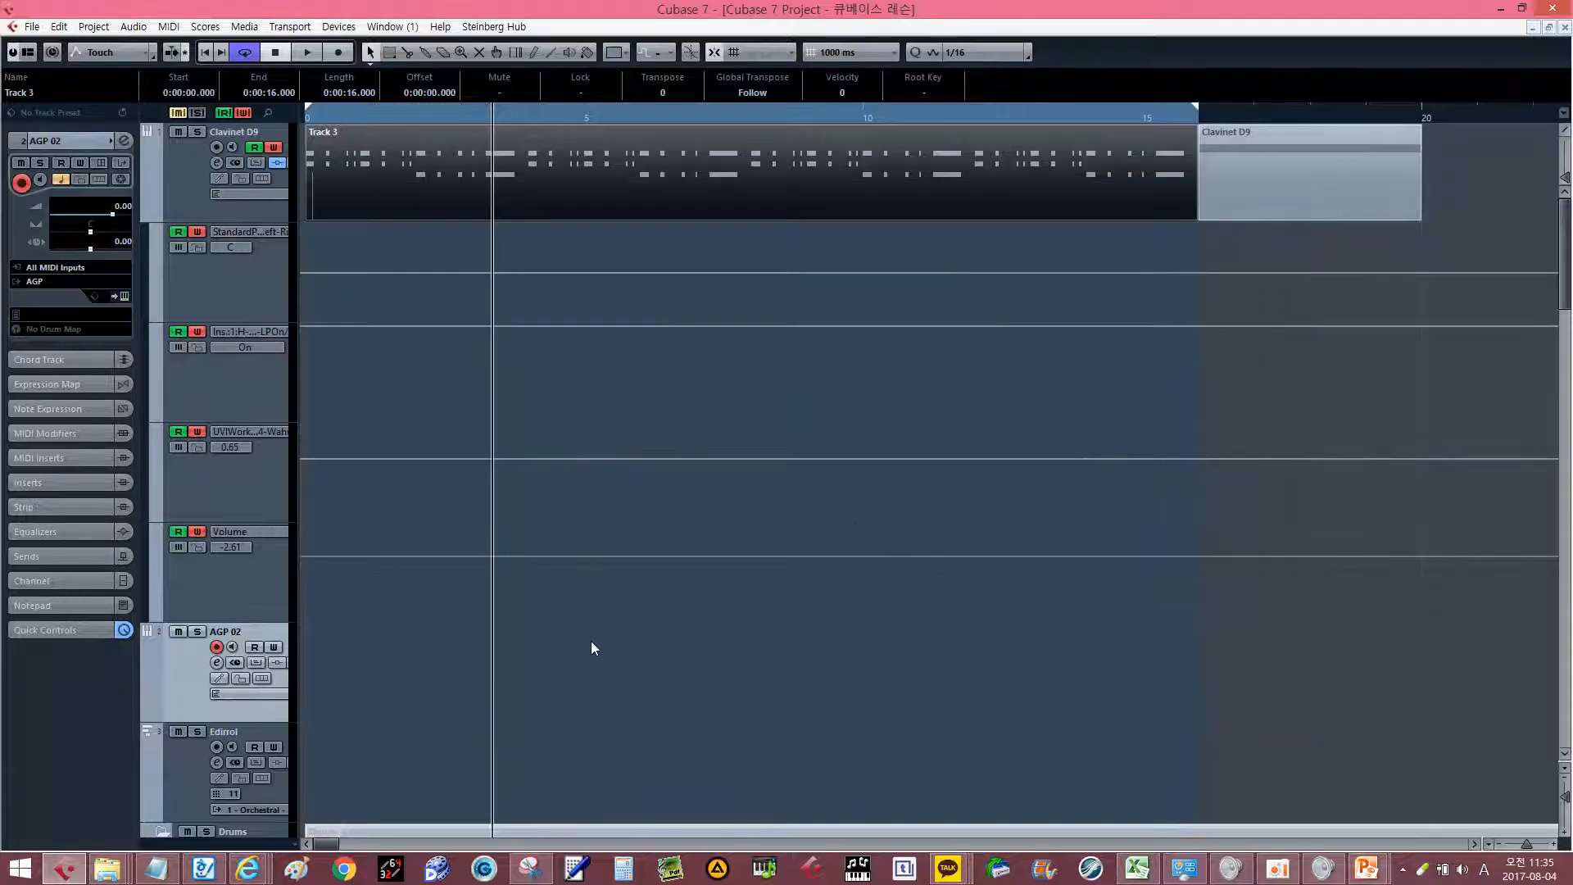
Reopen the Track 3 part in the Key Editor and inspect the value of the pitchbend event at its start.
{"action": "double_click", "coordinate": [566, 182]}
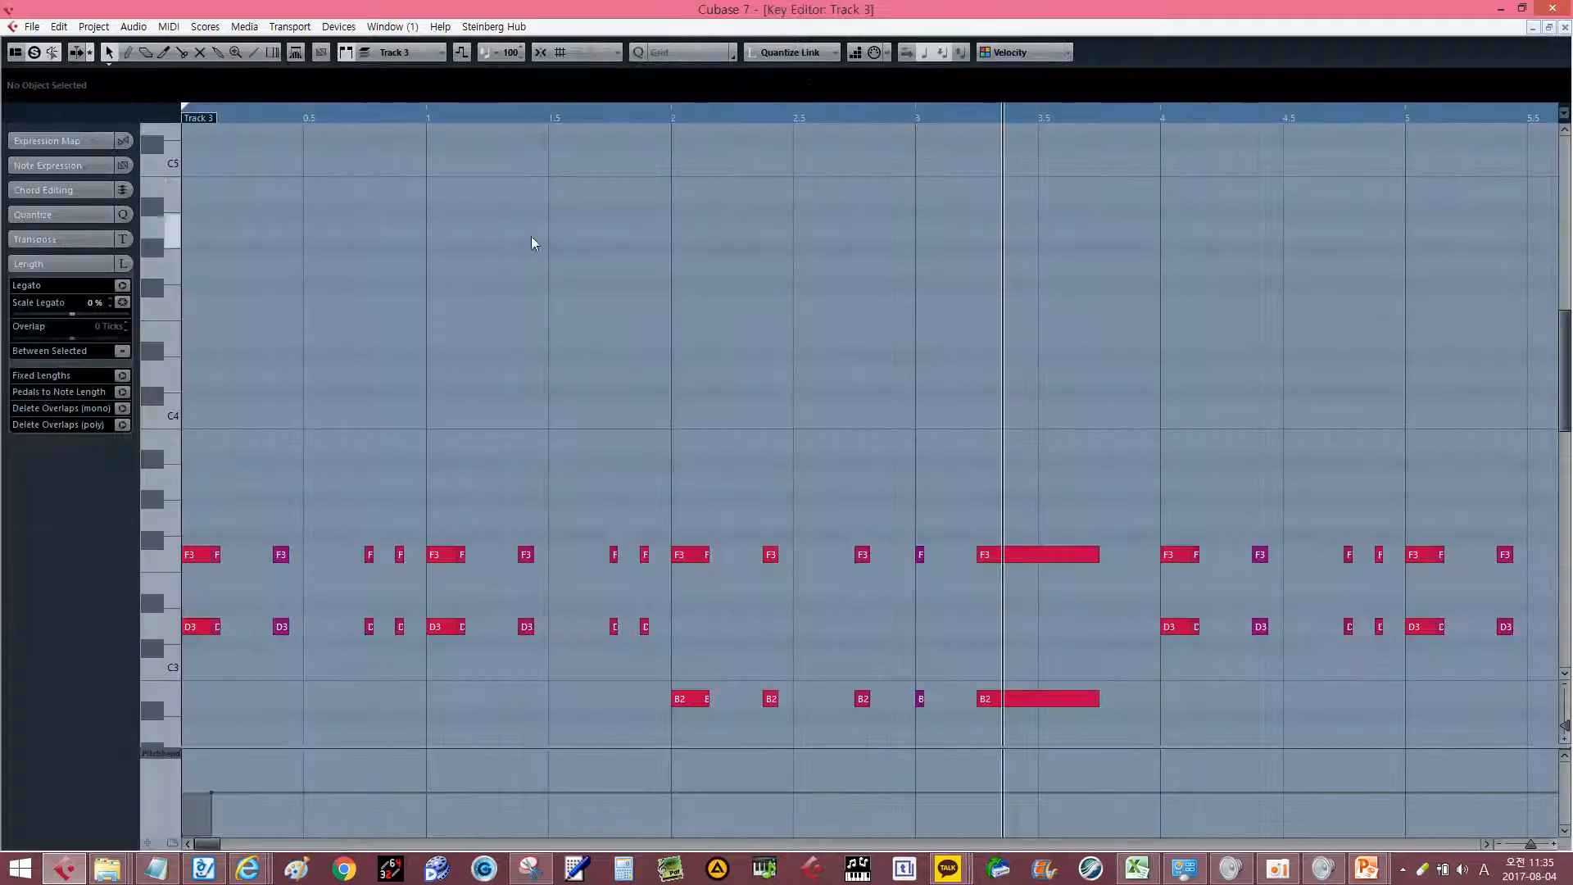
{"action": "scroll", "coordinate": [602, 248], "scroll_direction": "down", "scroll_amount": 3}
{"action": "left_click_drag", "start_coordinate": [217, 841], "coordinate": [73, 814]}
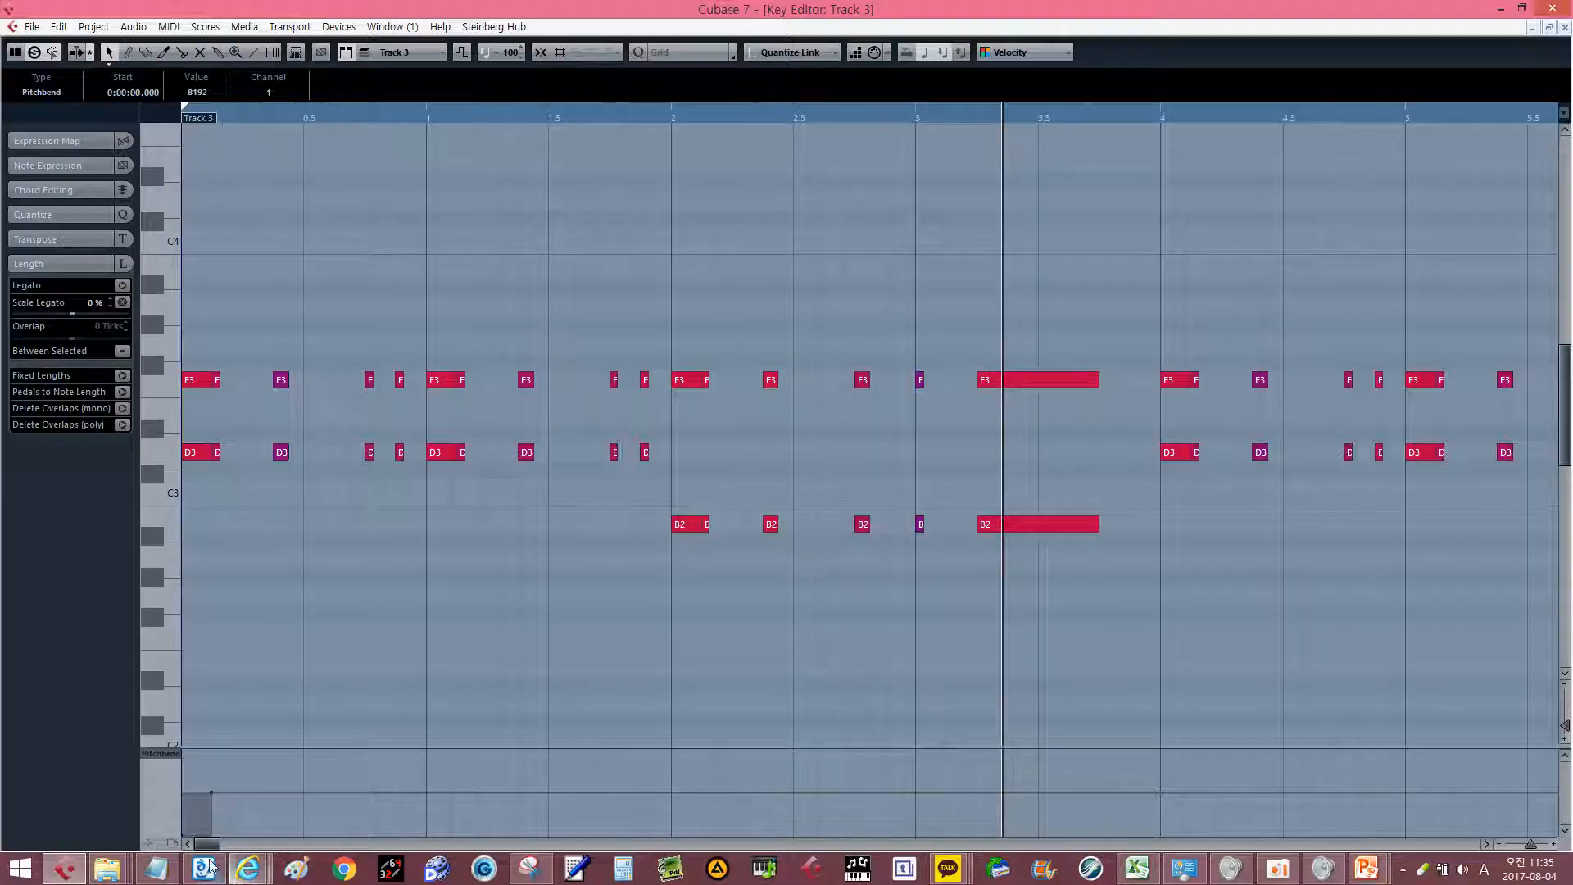
{"action": "left_click_drag", "start_coordinate": [183, 835], "coordinate": [182, 871]}
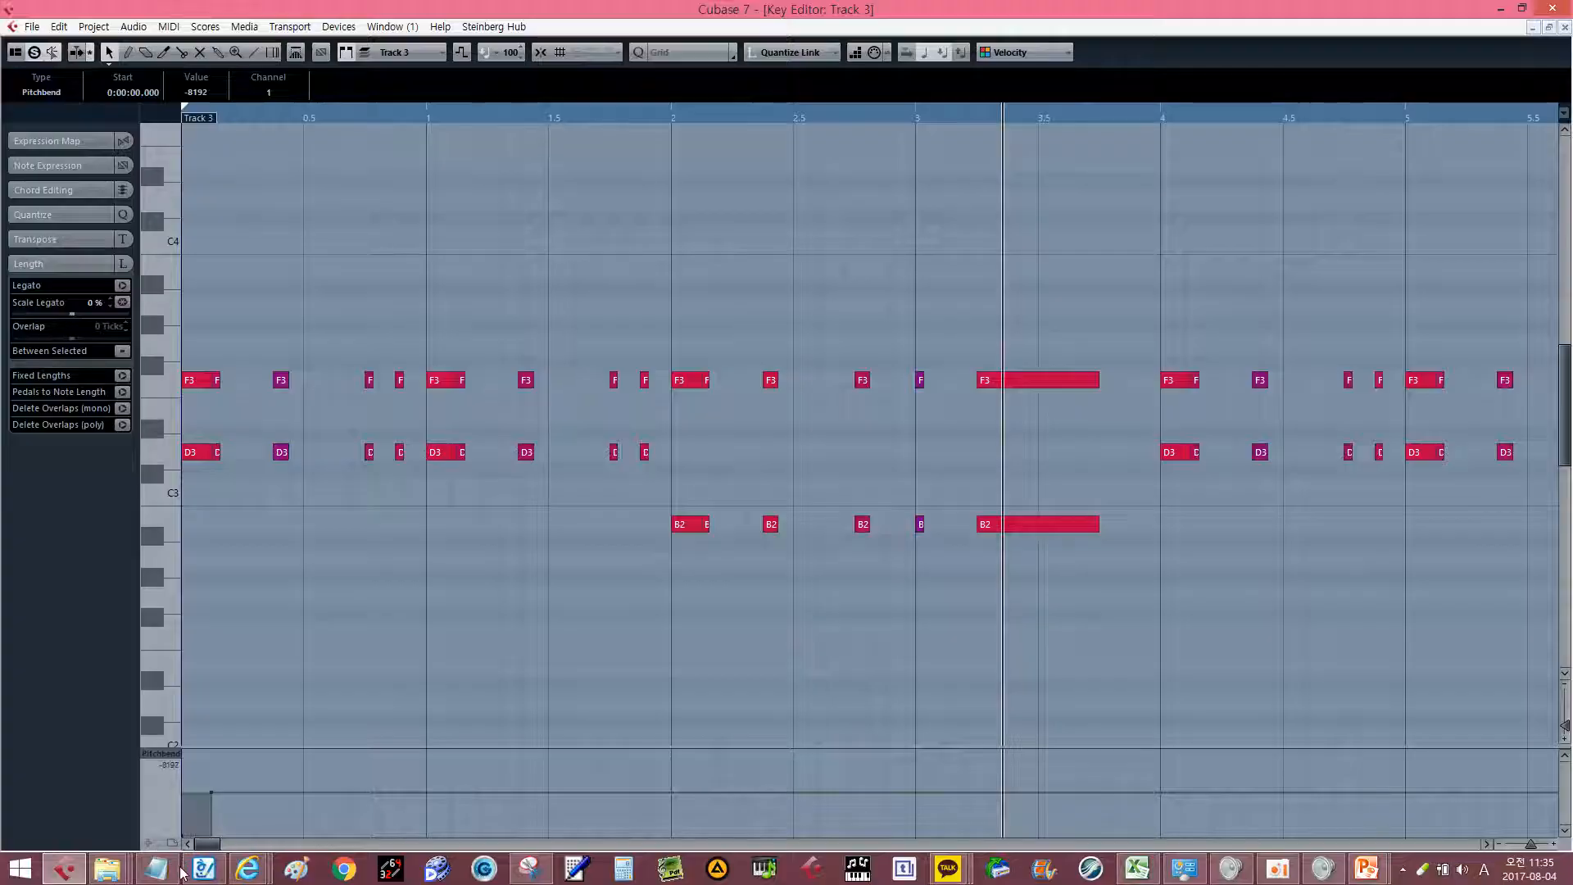
{"action": "left_click", "coordinate": [326, 592]}
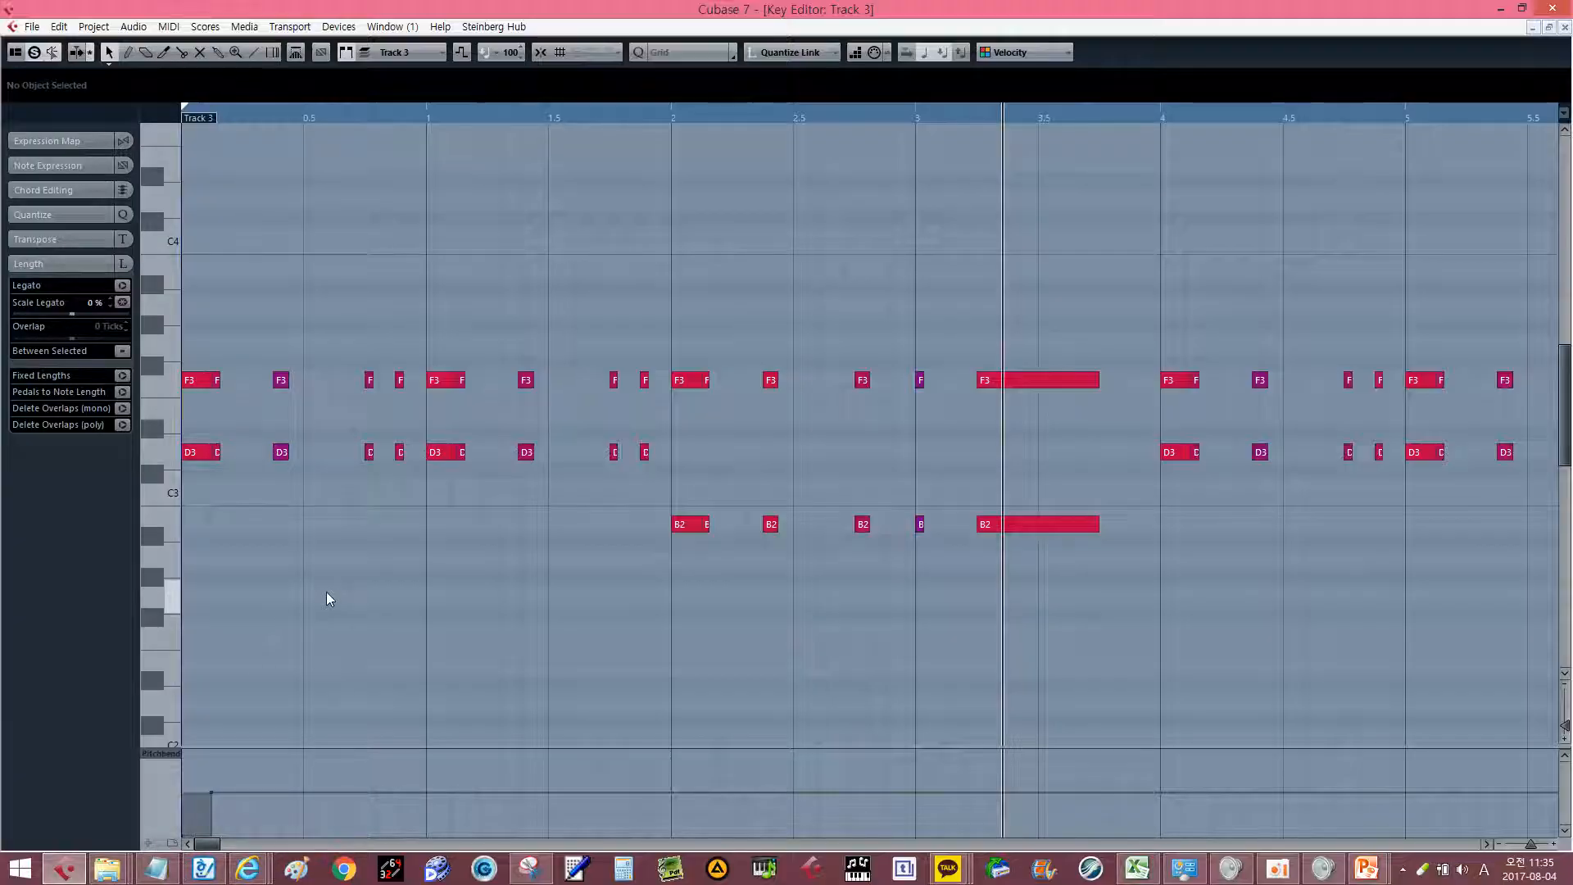
Switch to Notepad and write the line "8192 - 내가 쓸수있는 Bend Range 값 X", followed by a blank line.
{"action": "left_click", "coordinate": [161, 869]}
{"action": "type", "text": "8192"}
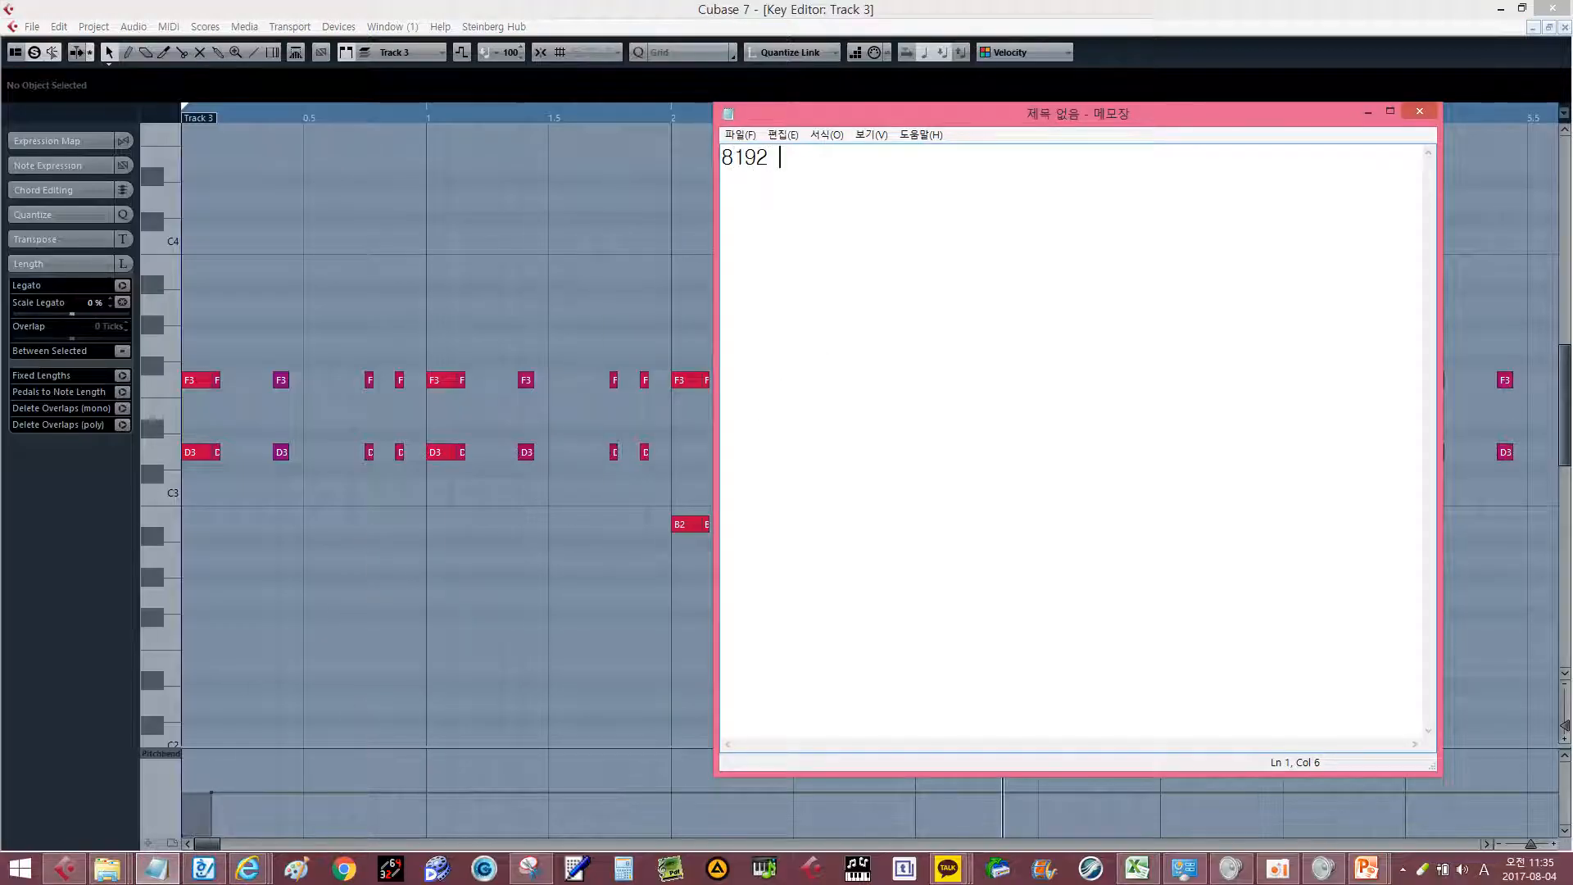
{"action": "type", "text": " - 내가 쓰"}
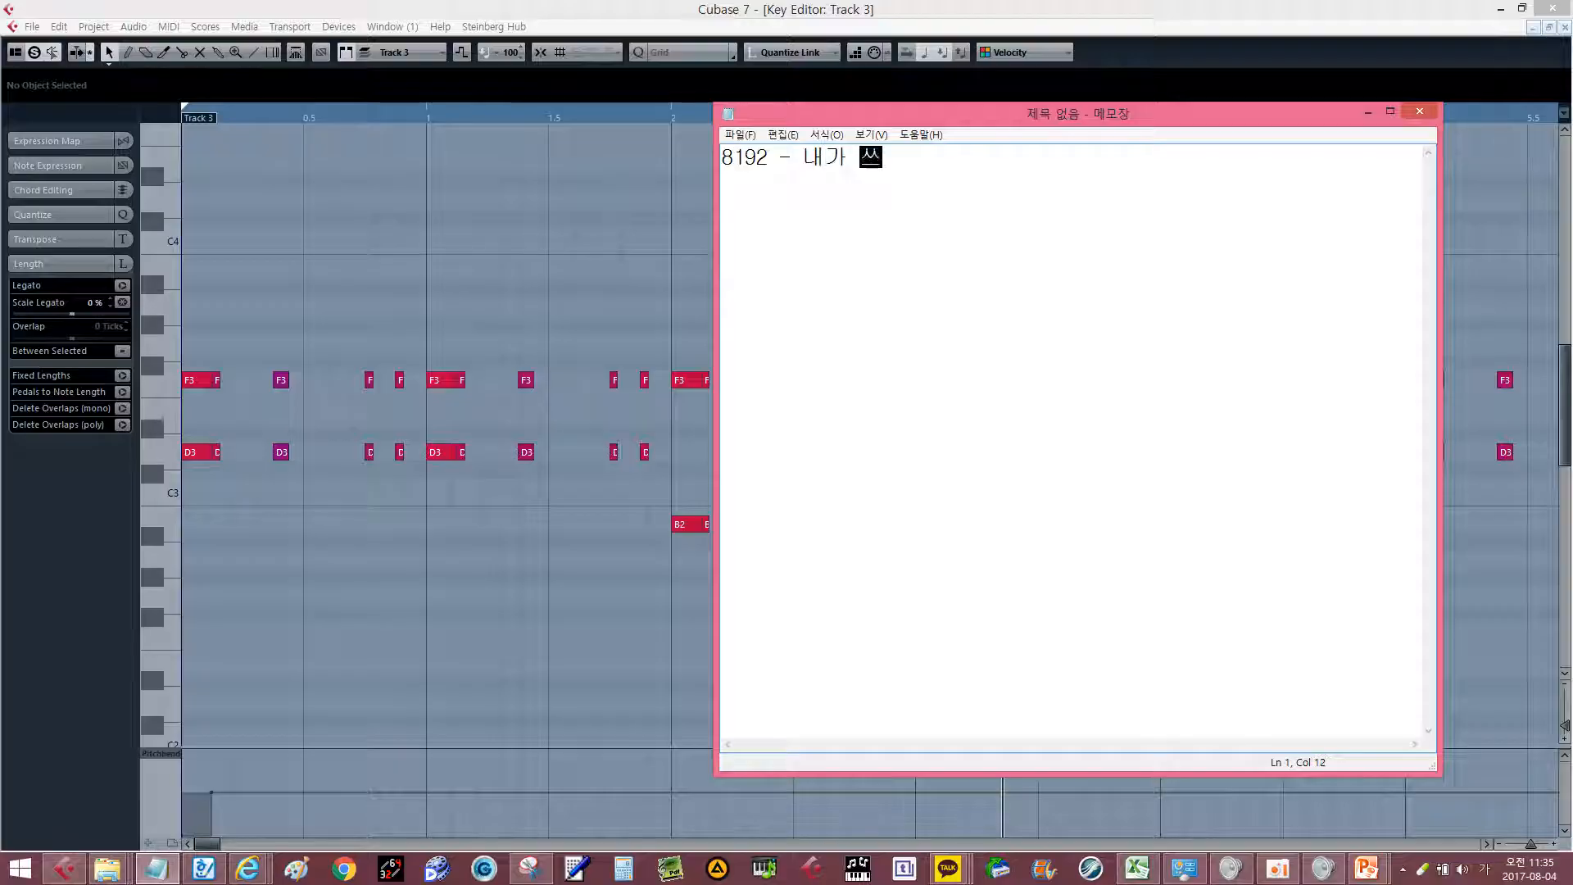
{"action": "type", "text": "ㄹ수있는"}
{"action": "key", "text": "Hangul"}
{"action": "type", "text": "Be"}
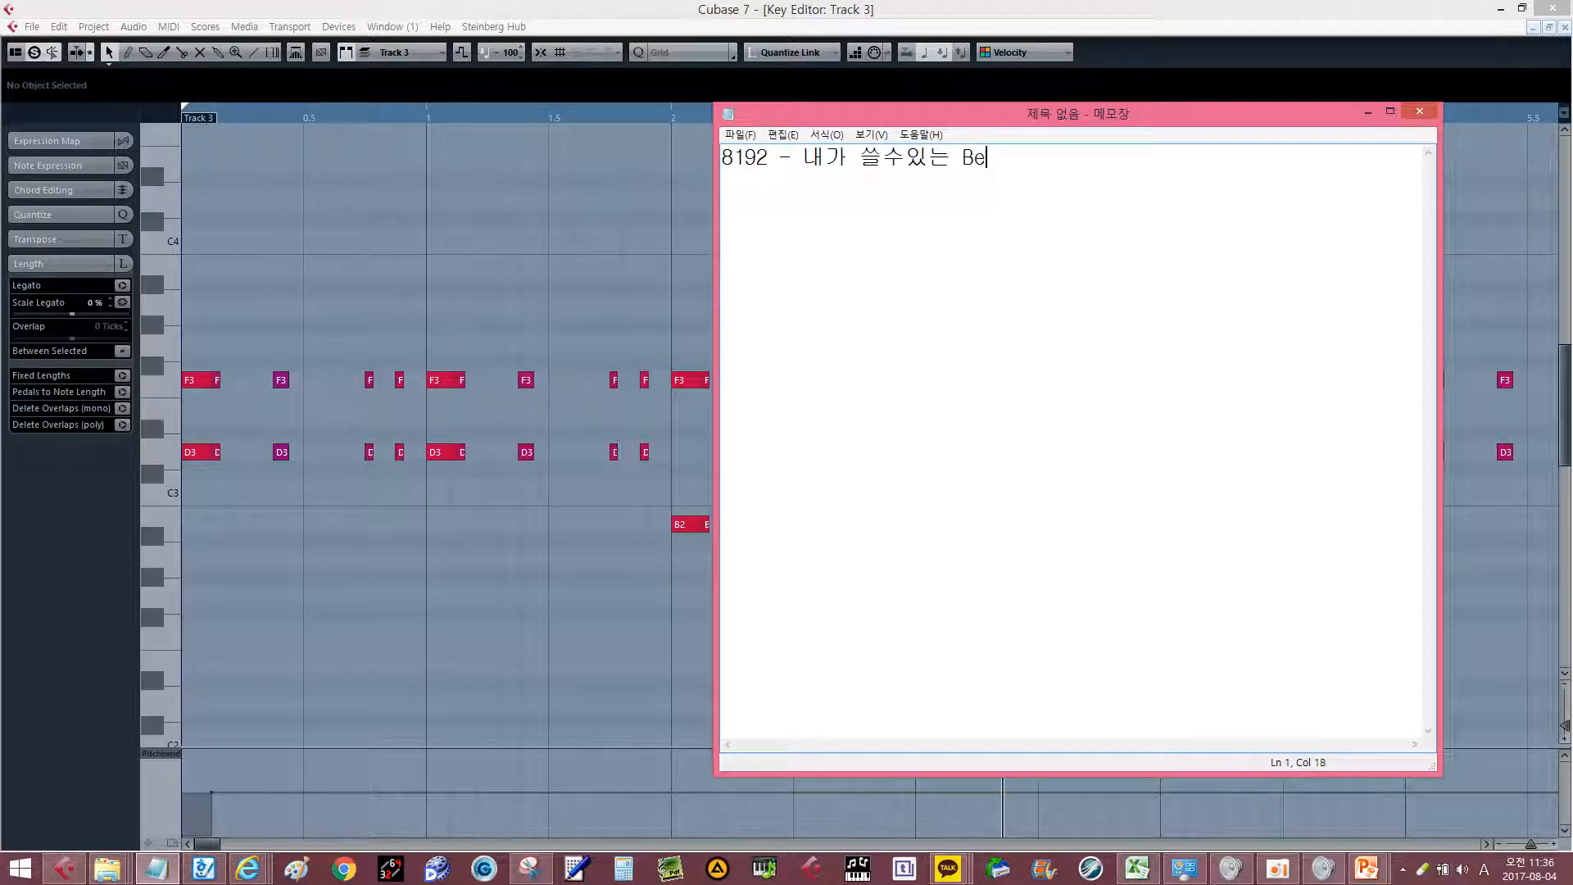
{"action": "type", "text": "nd Range 값"}
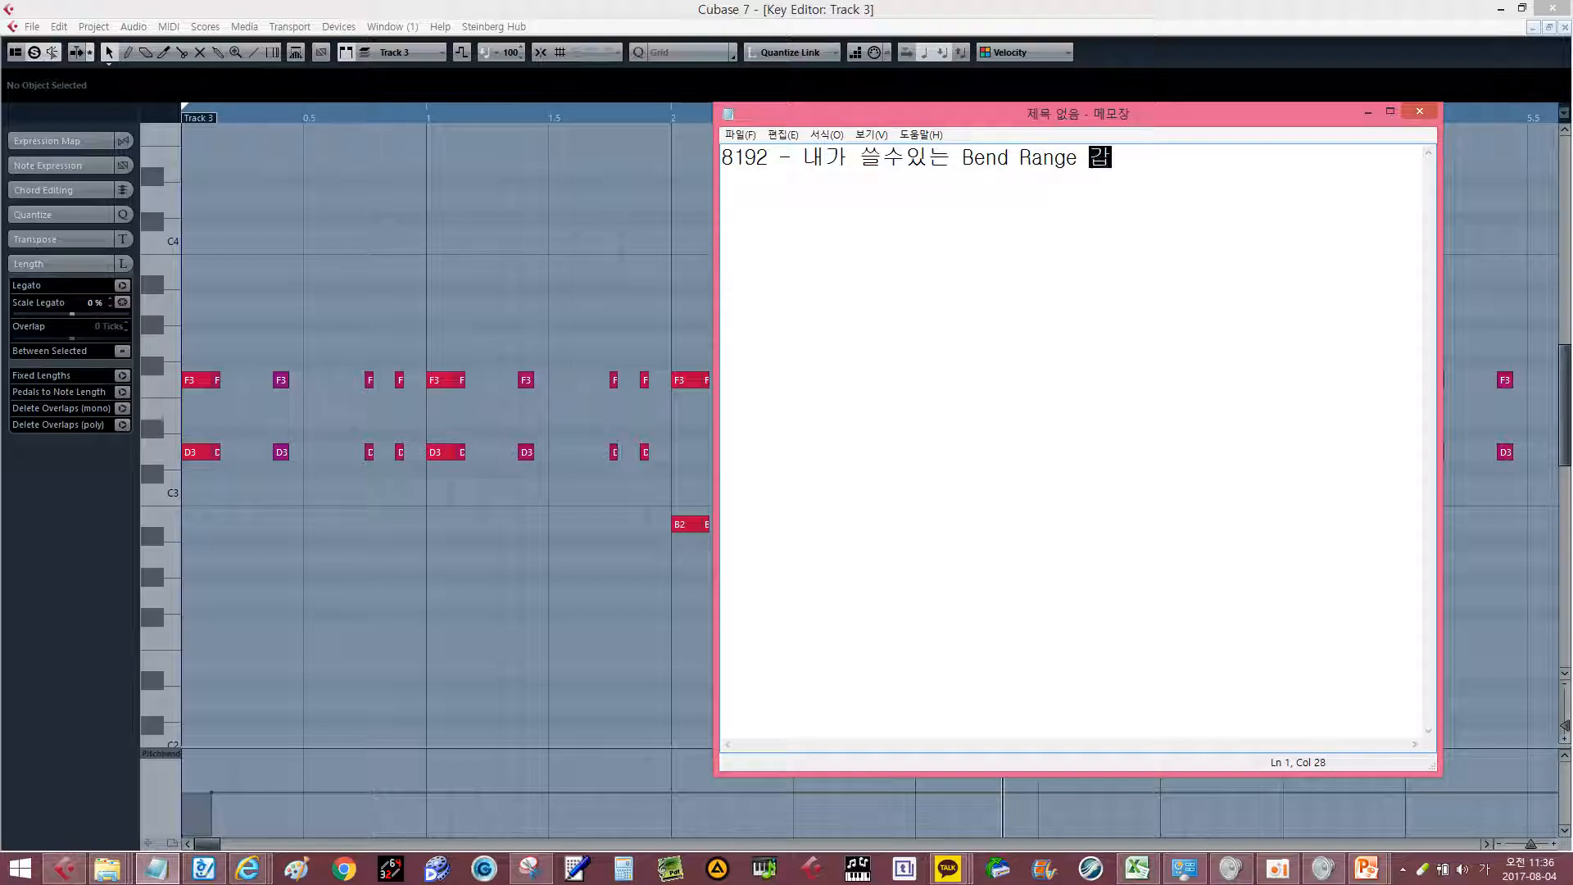
{"action": "key", "text": "Hangul"}
{"action": "type", "text": "X"}
{"action": "key", "text": "Return"}
{"action": "key", "text": "Return"}
Add the formula line "8192/X - 반음의 값 (Pitch Bend)" to the note.
{"action": "type", "text": "8192"}
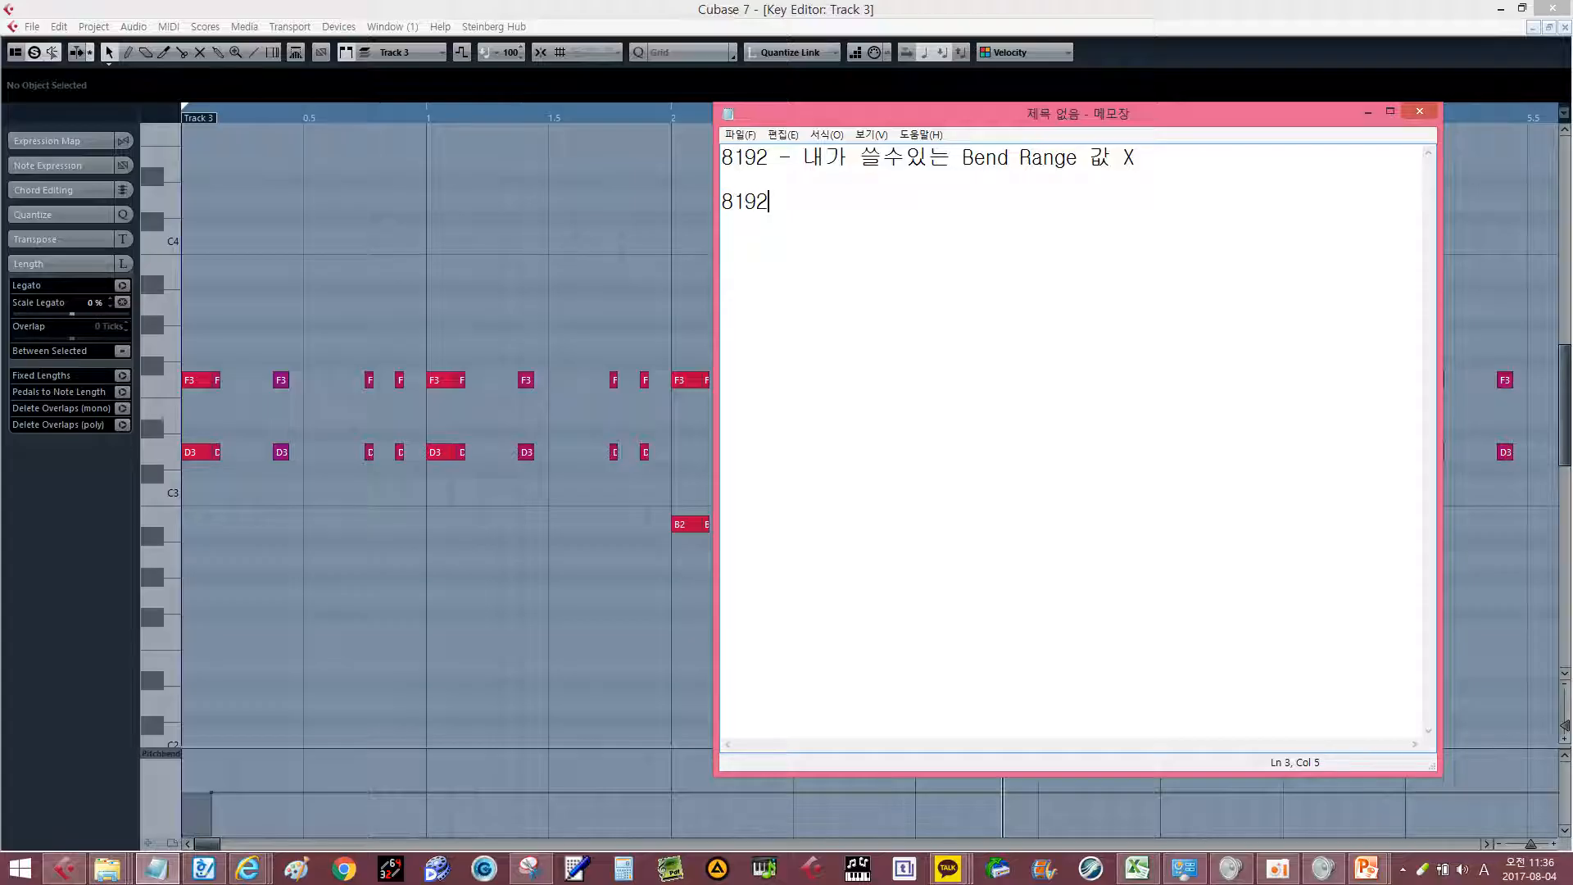
{"action": "type", "text": "/X -"}
{"action": "key", "text": "Hangul"}
{"action": "type", "text": "한"}
{"action": "key", "text": "BackSpace"}
{"action": "key", "text": "BackSpace"}
{"action": "key", "text": "BackSpace"}
{"action": "type", "text": "반음의 값ㅇ"}
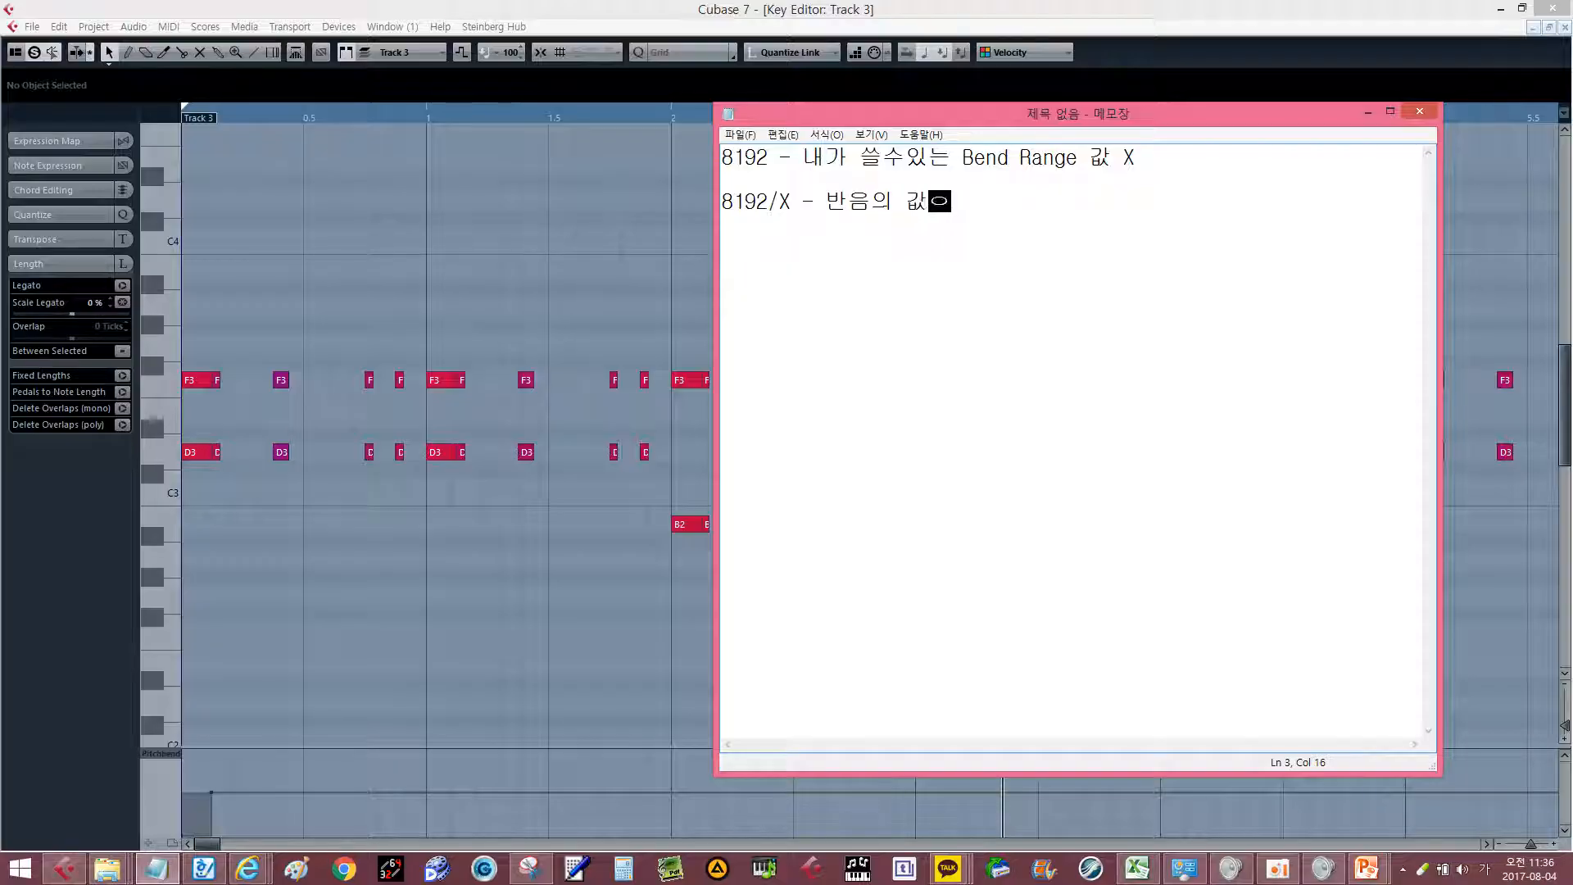
{"action": "key", "text": "BackSpace"}
{"action": "type", "text": "("}
{"action": "key", "text": "Hangul"}
{"action": "type", "text": "Pitch Bend"}
{"action": "key", "text": "Hangul"}
{"action": "key", "text": "BackSpace"}
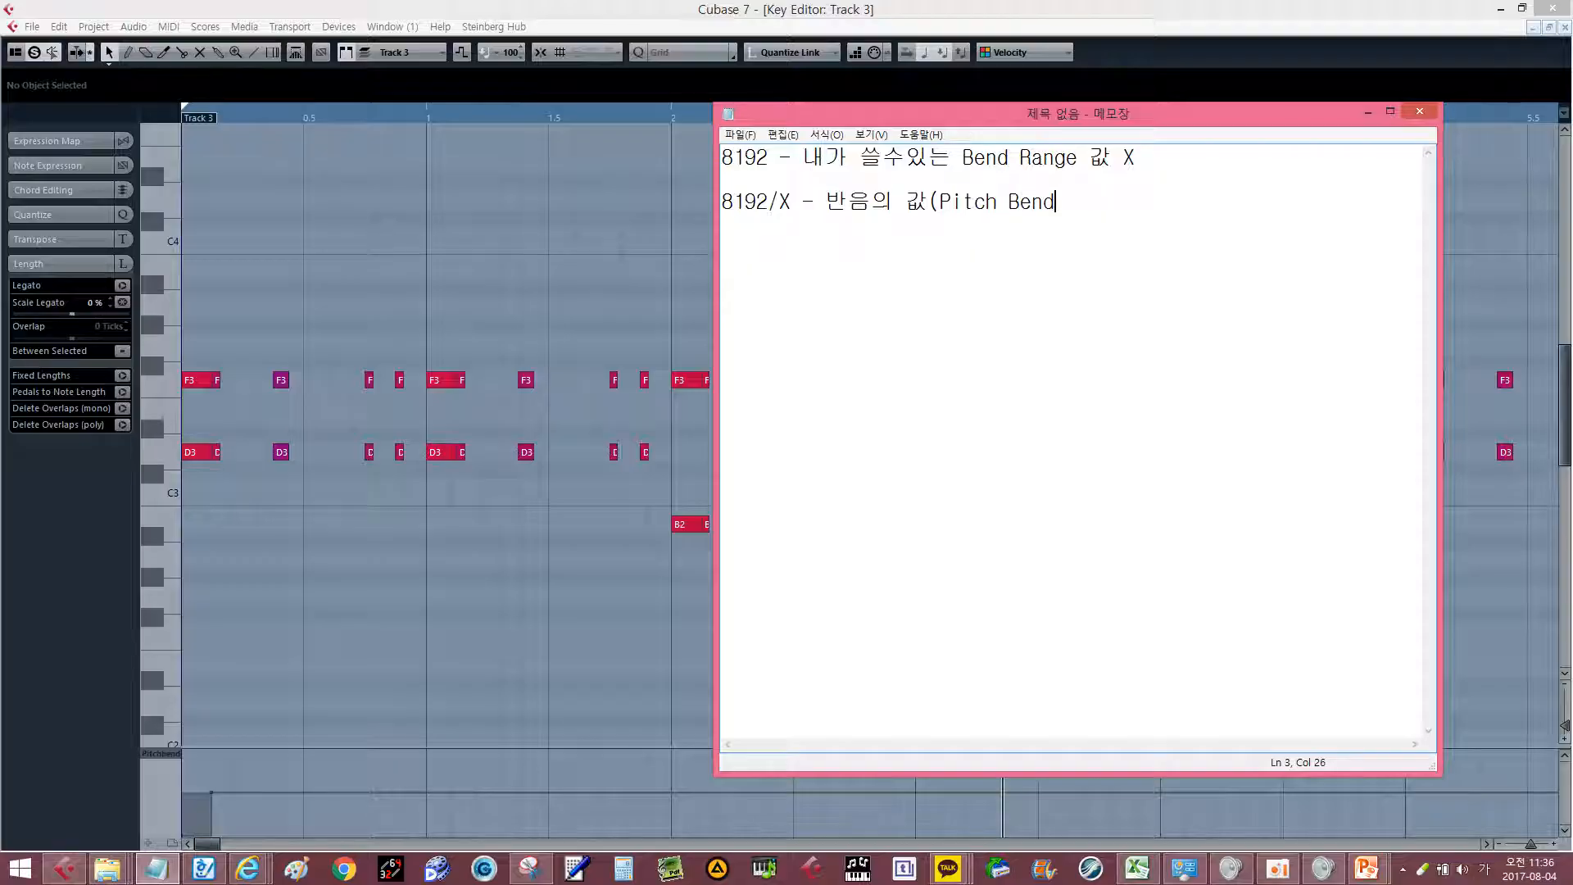
{"action": "type", "text": ")"}
{"action": "left_click", "coordinate": [939, 202]}
Replace the X in the formula with 2, and add the line "보통 4096" below it.
{"action": "left_click_drag", "start_coordinate": [790, 221], "coordinate": [780, 218]}
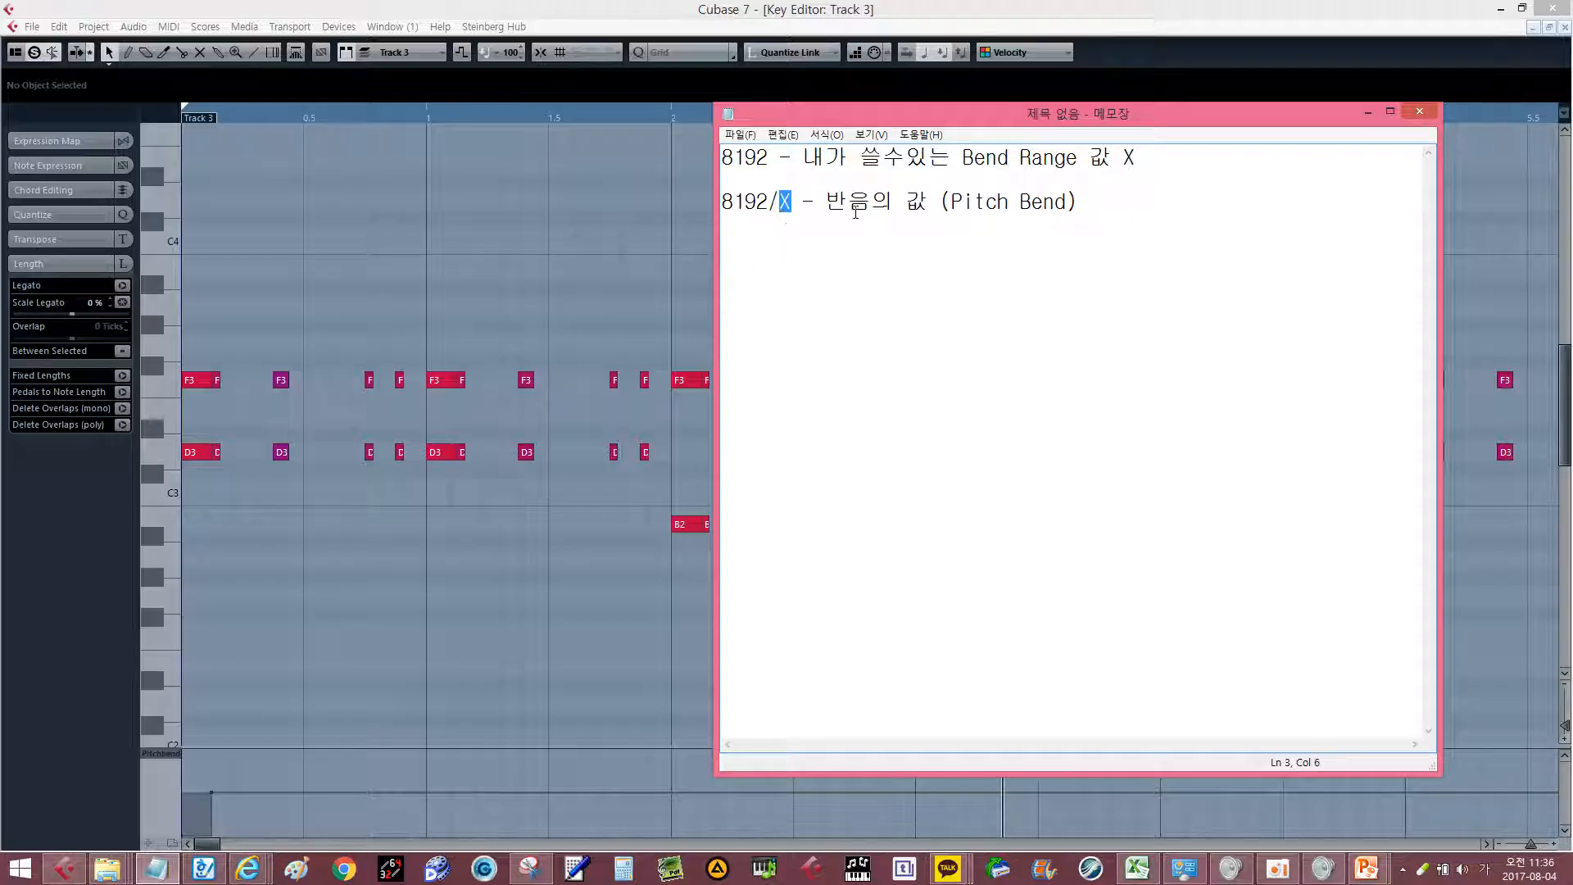
{"action": "type", "text": "2"}
{"action": "key", "text": "Return"}
{"action": "key", "text": "Return"}
{"action": "type", "text": "qhxh"}
{"action": "key", "text": "BackSpace"}
{"action": "key", "text": "BackSpace"}
{"action": "key", "text": "BackSpace"}
{"action": "key", "text": "BackSpace"}
{"action": "key", "text": "Hangul"}
{"action": "type", "text": "보토ㅇ 40"}
{"action": "type", "text": "96"}
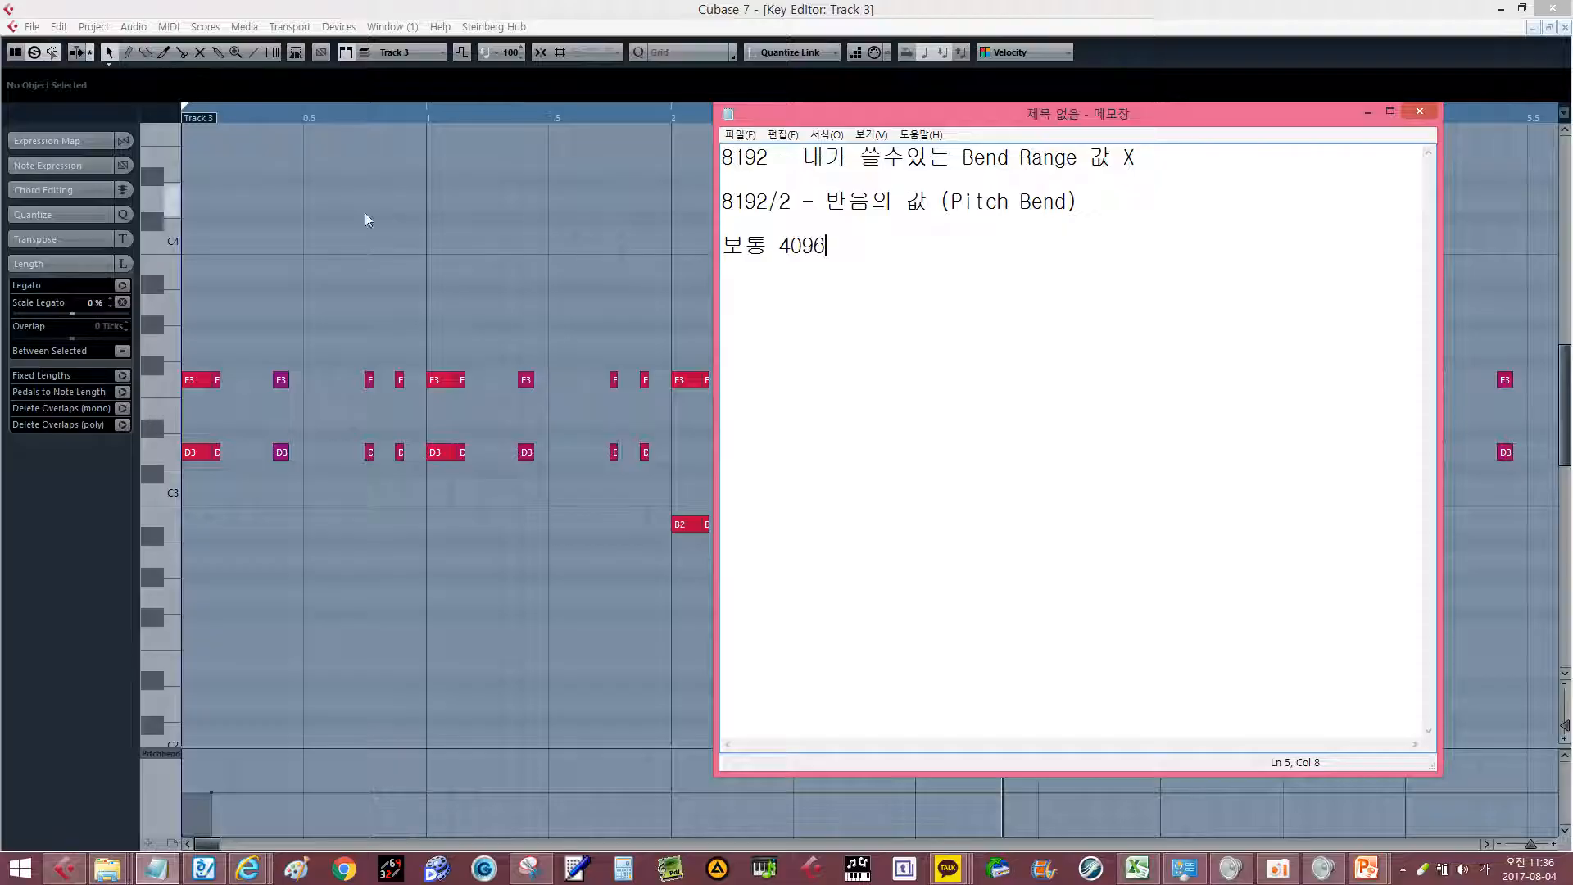
Return to Cubase and set the pitchbend event at the start of the Track 3 part to -4096.
{"action": "left_click", "coordinate": [329, 635]}
{"action": "left_click_drag", "start_coordinate": [256, 815], "coordinate": [131, 842]}
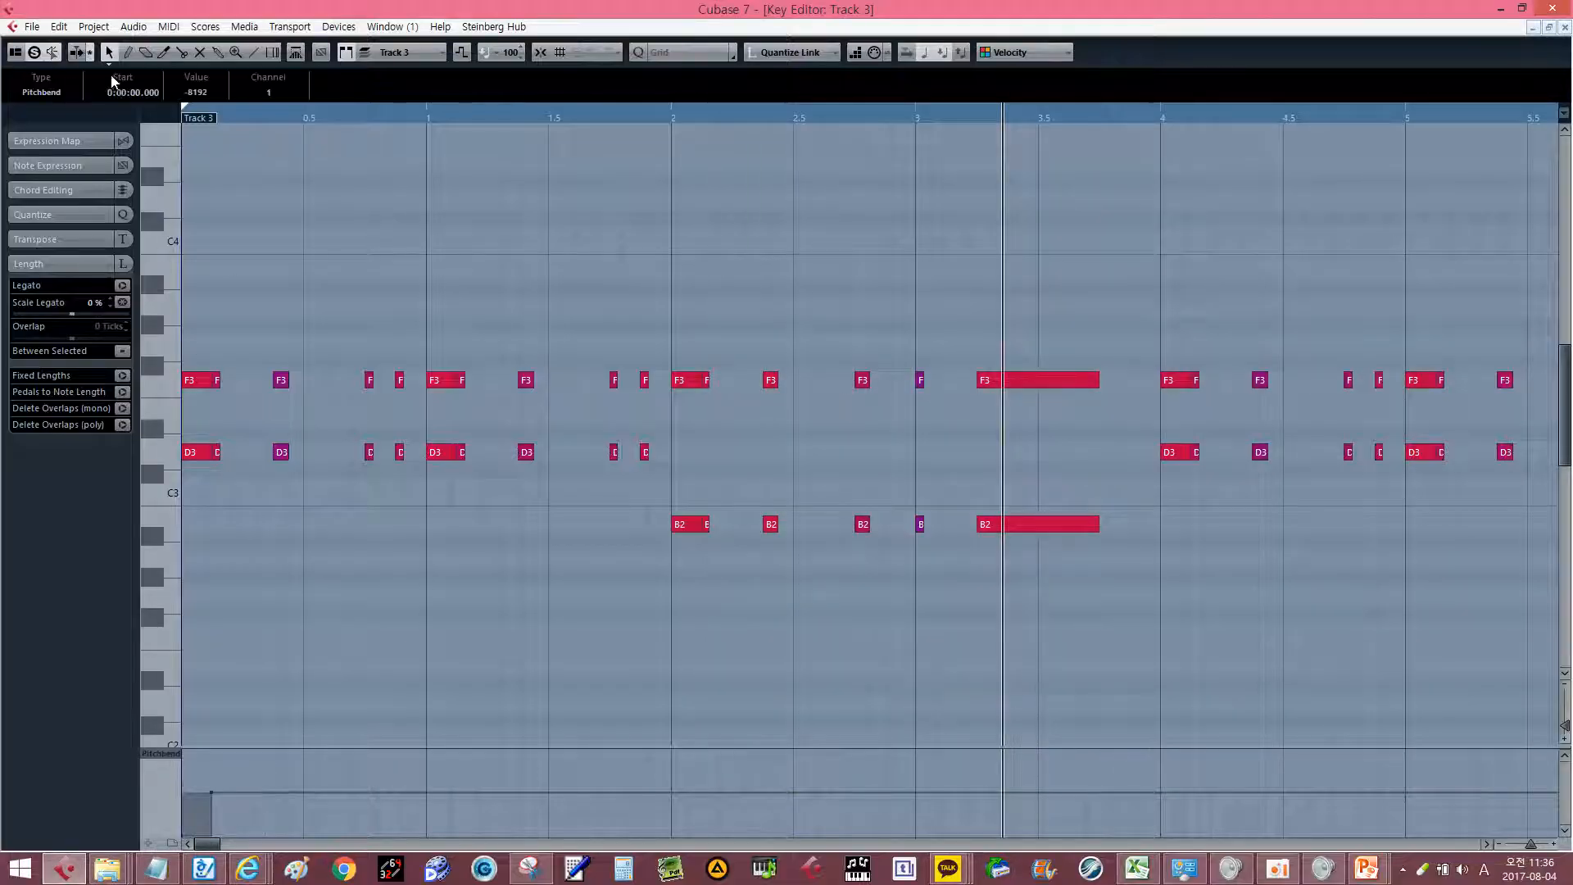
{"action": "left_click", "coordinate": [188, 94]}
{"action": "type", "text": "-4096"}
{"action": "key", "text": "Return"}
{"action": "left_click", "coordinate": [491, 208]}
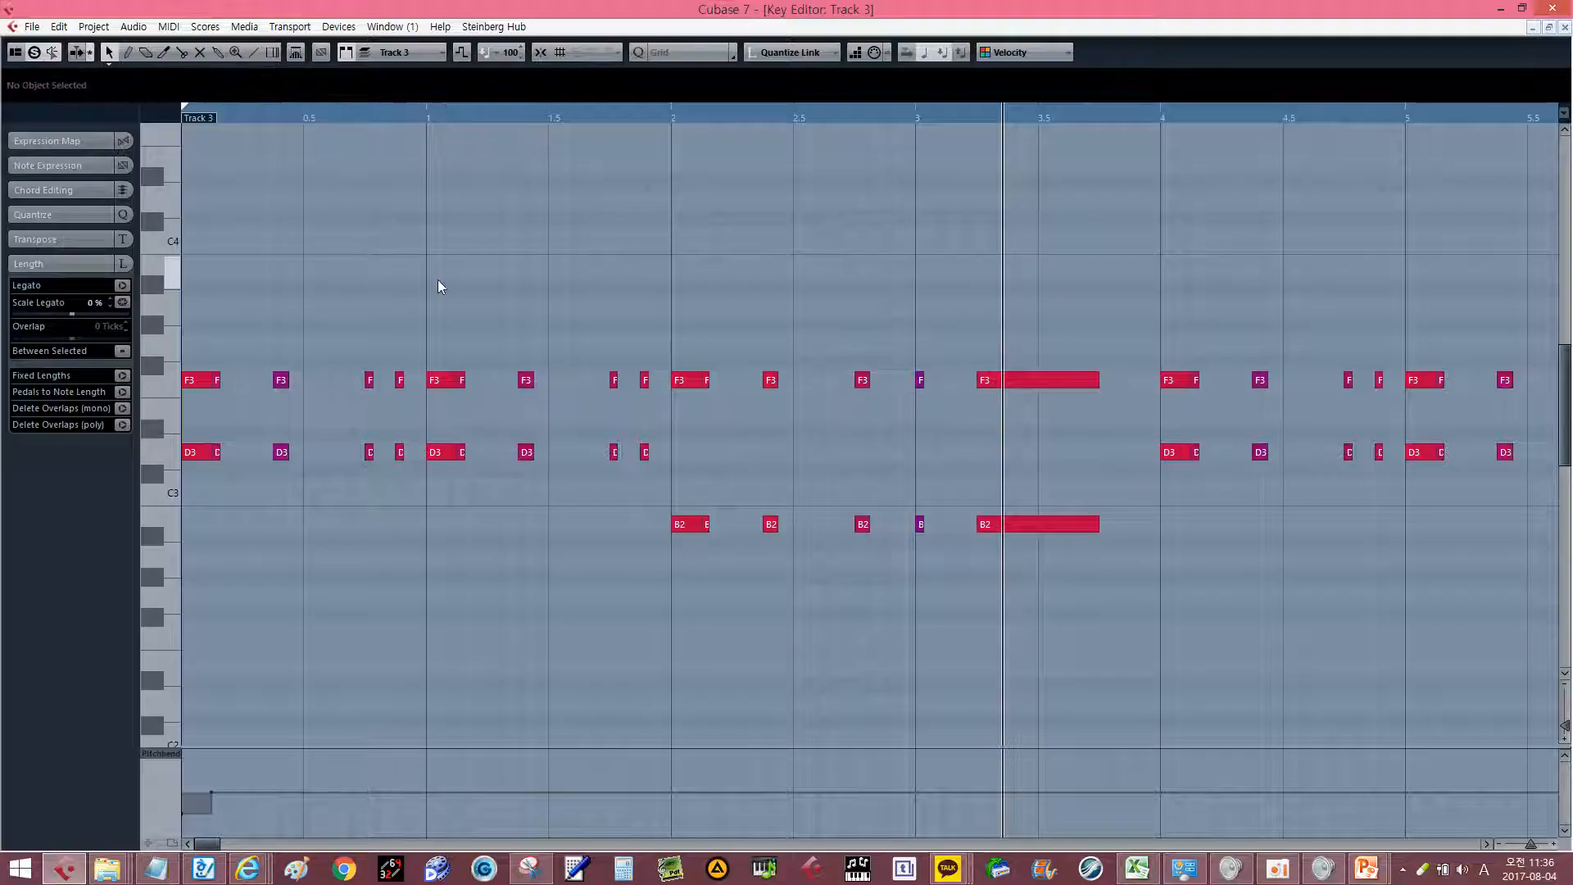
Loop the first group of notes, up to about 0.9 seconds, and play them with the pitchbend applied.
{"action": "left_click_drag", "start_coordinate": [415, 288], "coordinate": [4, 599]}
{"action": "key", "text": "shift+g"}
{"action": "left_click", "coordinate": [588, 165]}
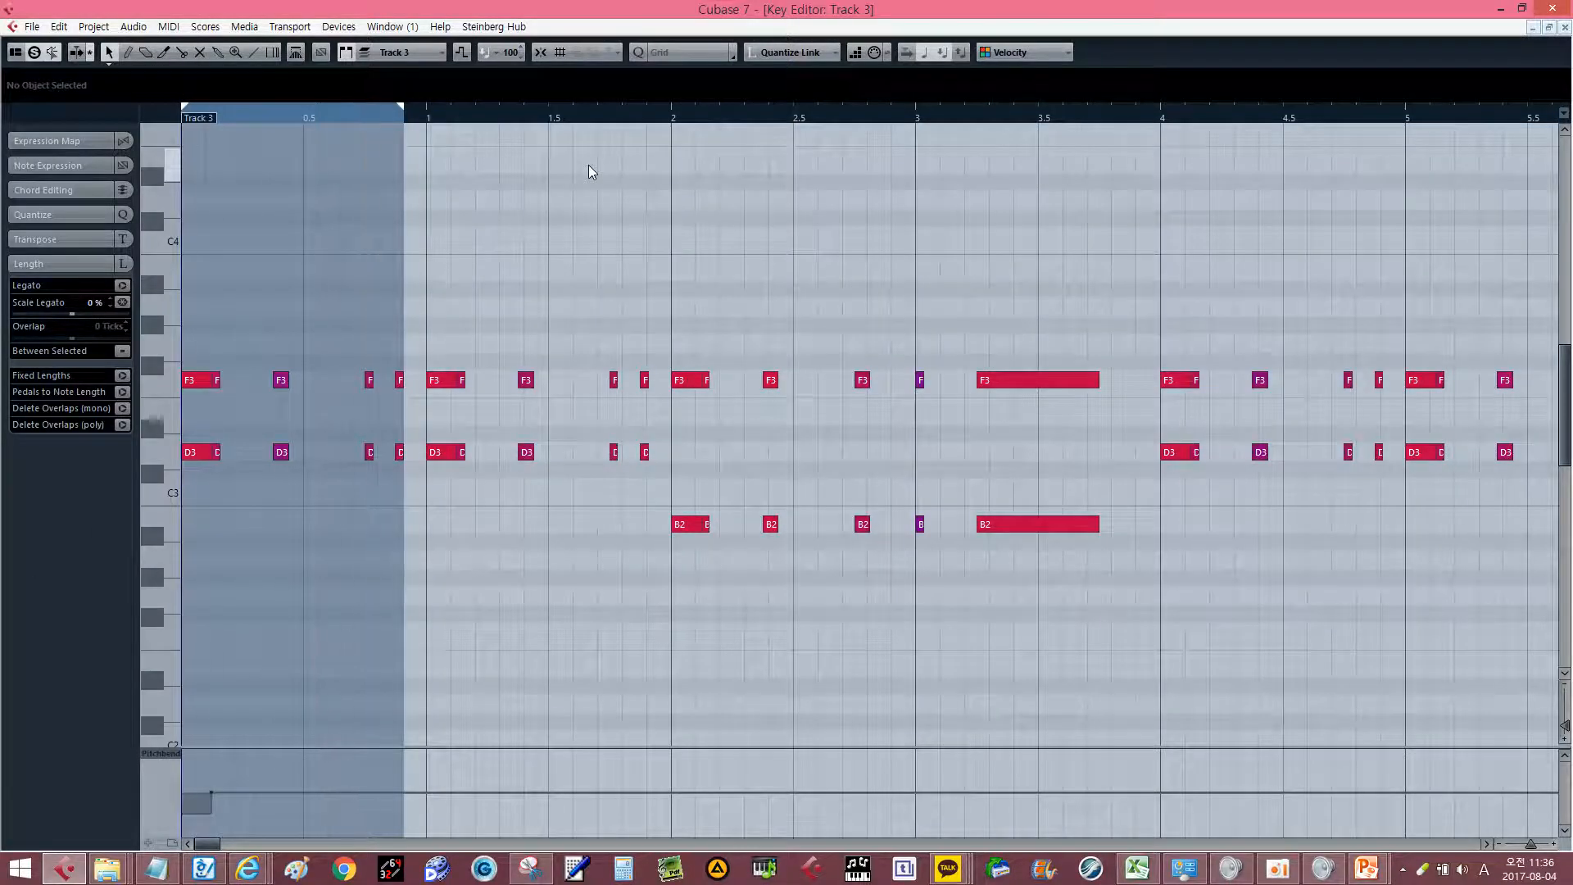
Return the pitchbend event at the part's start to -8192, and stop playback with the left locator moved to 2 seconds.
{"action": "left_click", "coordinate": [183, 813]}
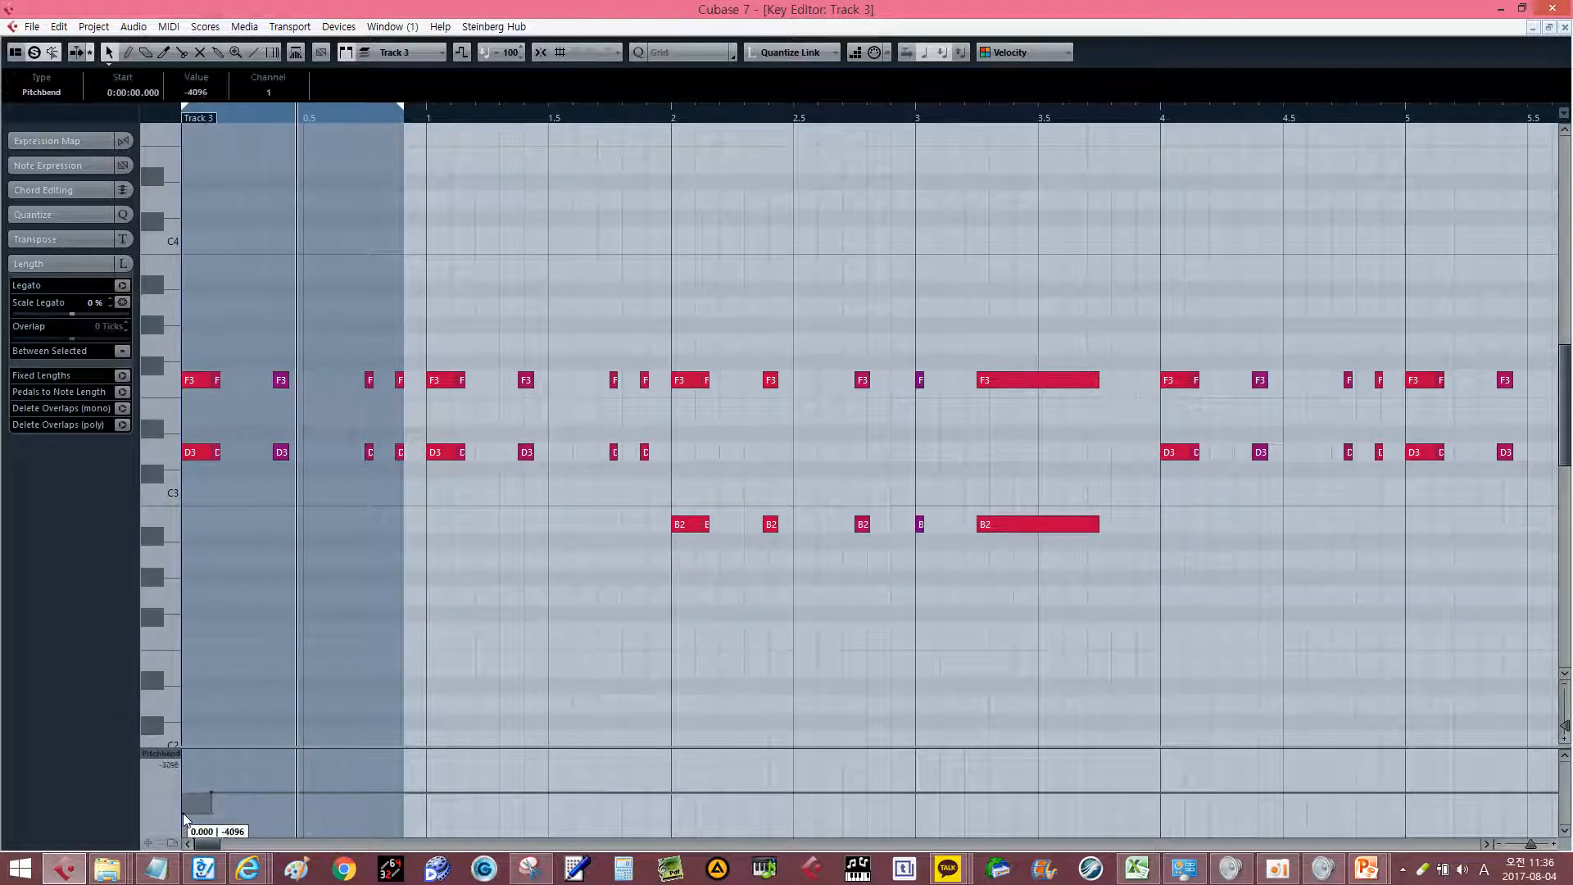
{"action": "left_click", "coordinate": [547, 253]}
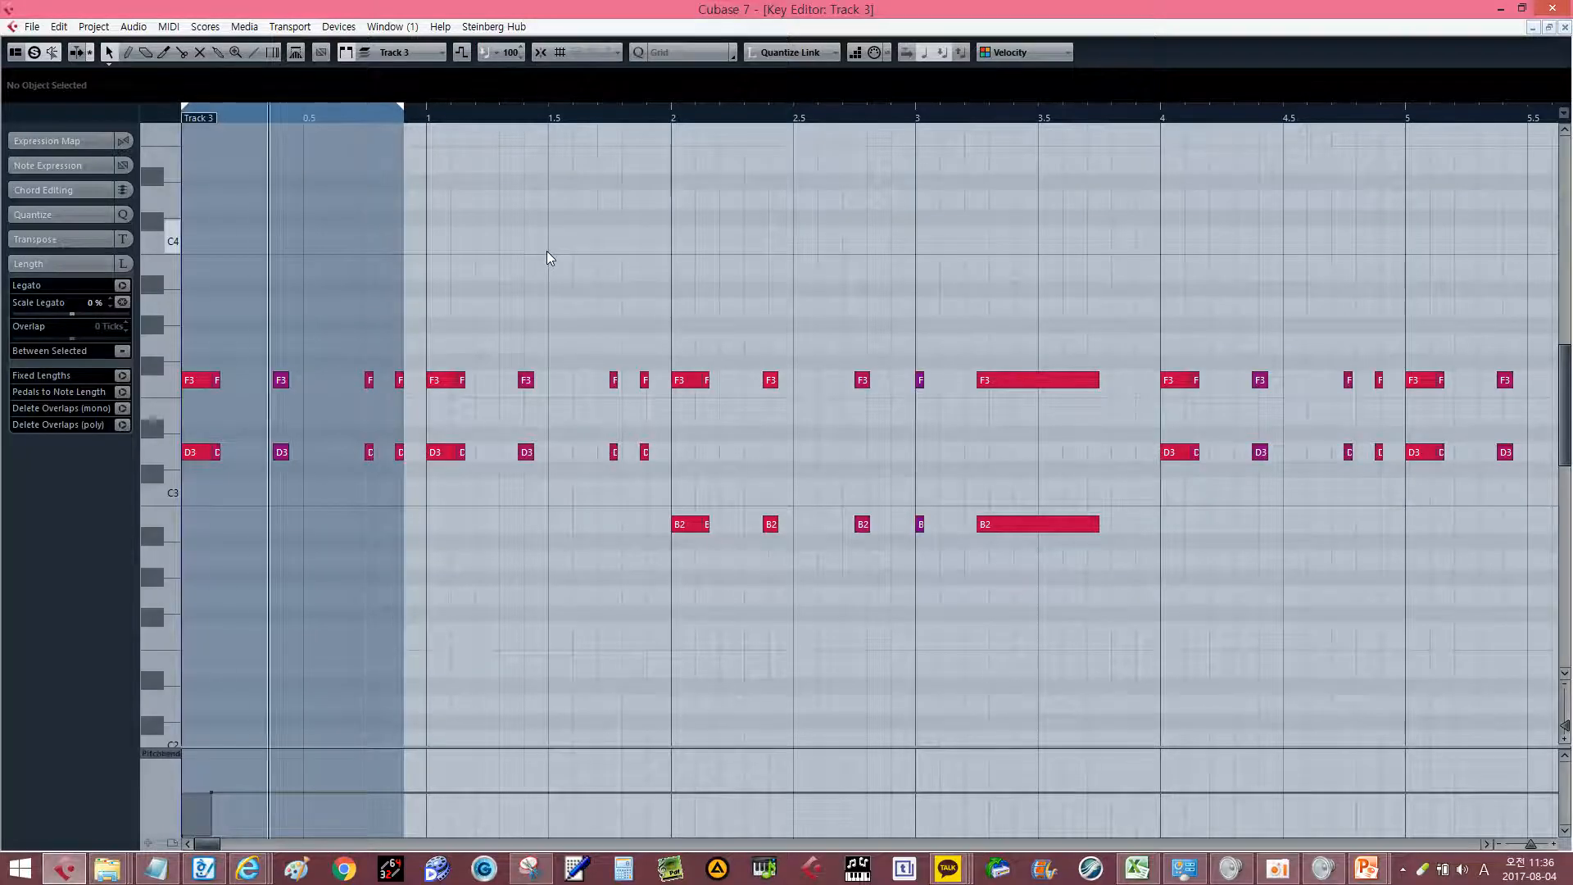
{"action": "key", "text": "space"}
{"action": "left_click", "coordinate": [429, 107]}
{"action": "scroll", "coordinate": [1121, 243], "scroll_direction": "up", "scroll_amount": 1}
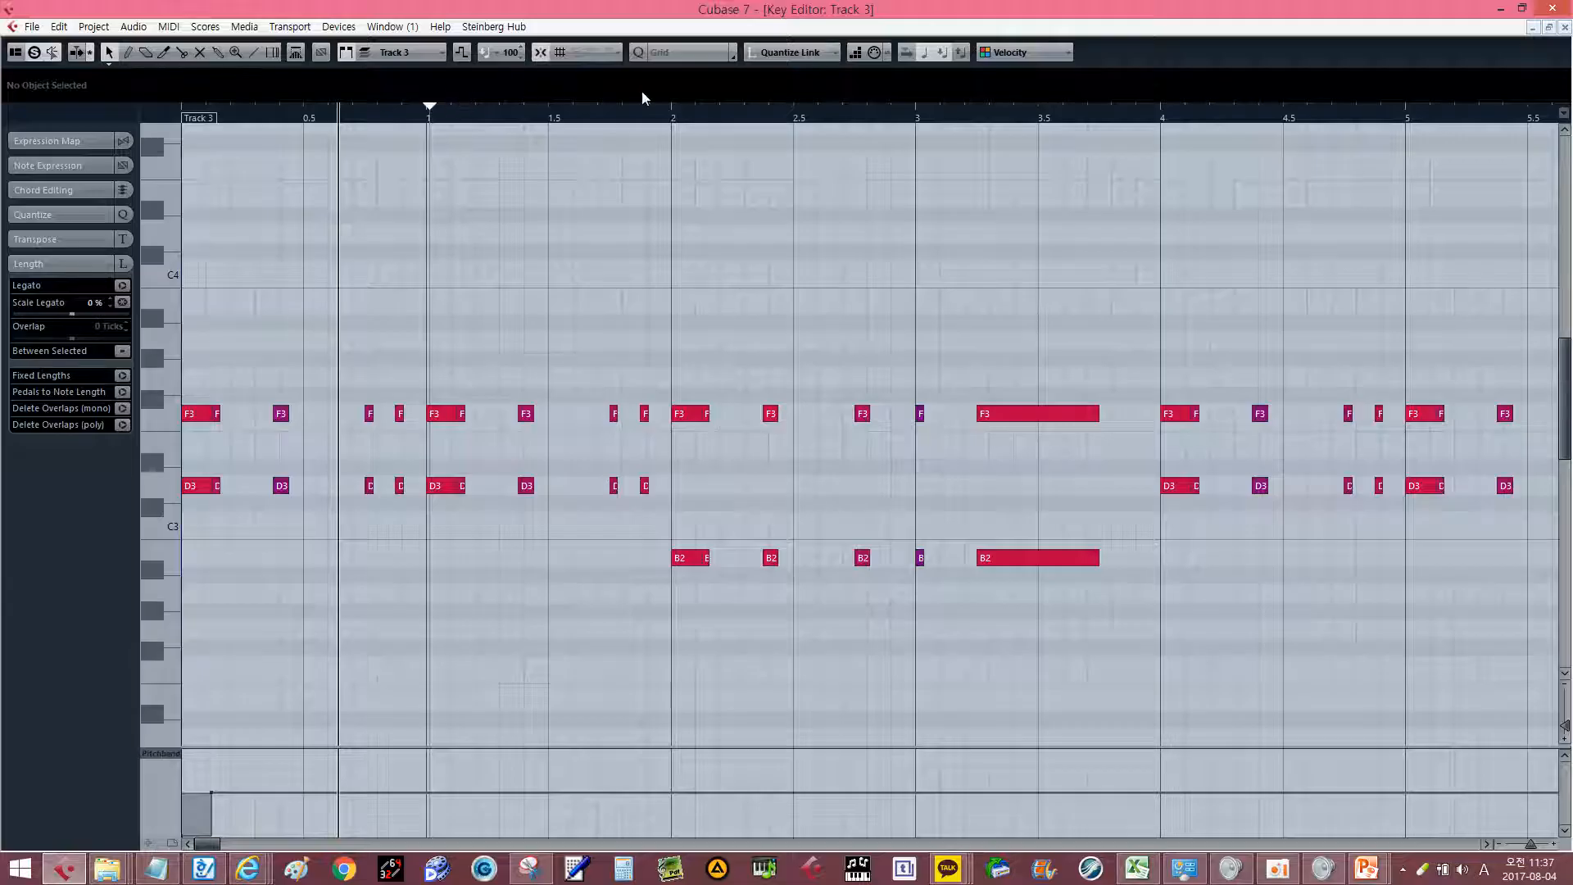
{"action": "left_click", "coordinate": [672, 102]}
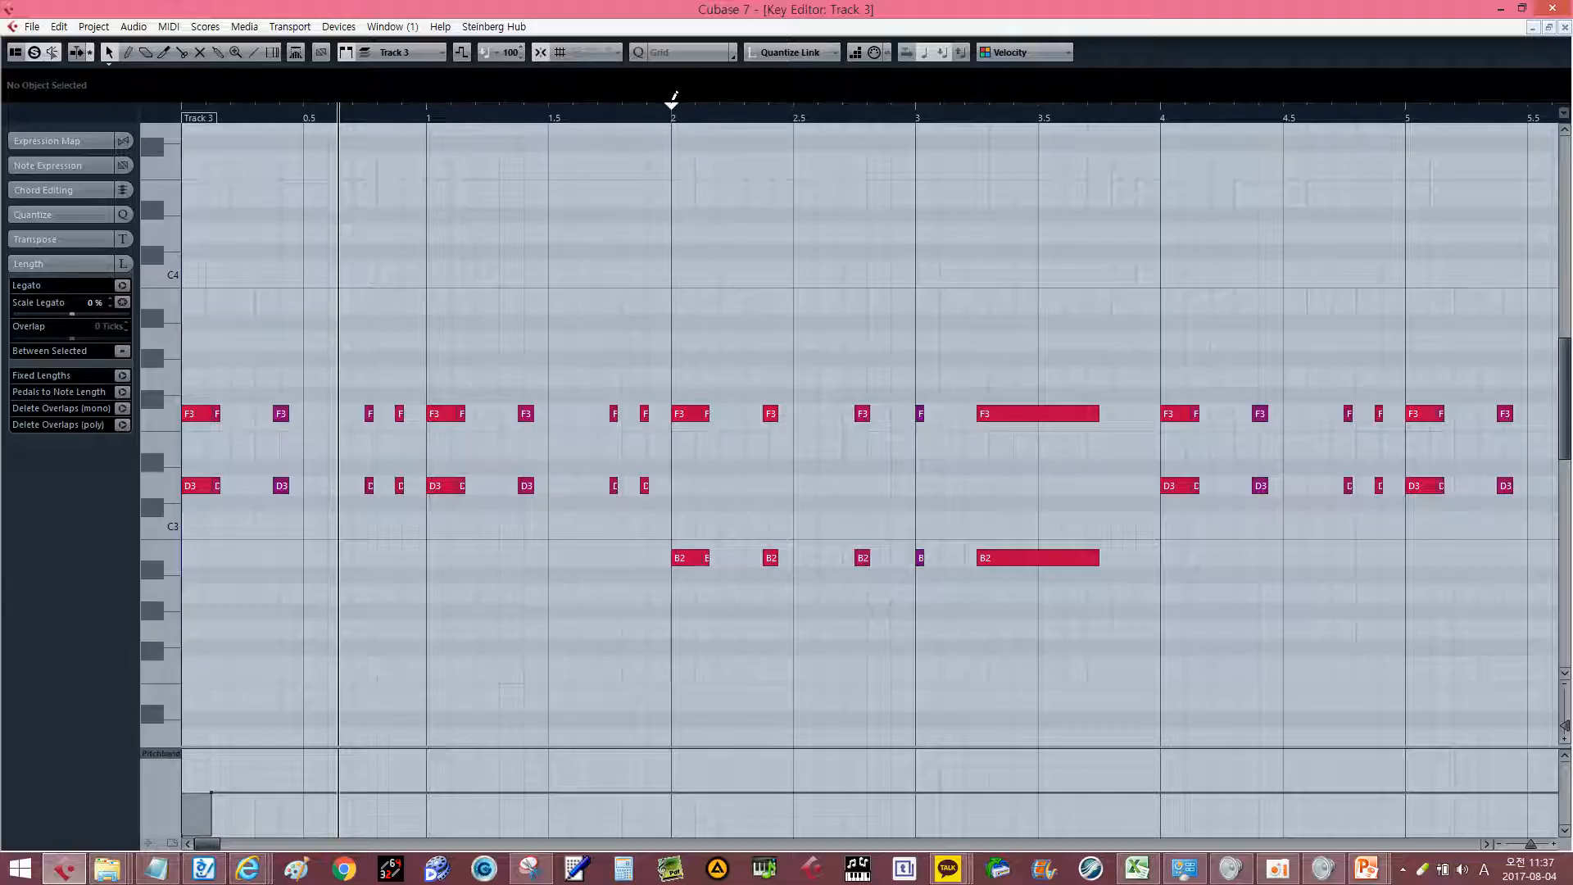
Look through further controller types in the Key Editor's controller lane, including CC 2 (Breath).
{"action": "left_click", "coordinate": [169, 755]}
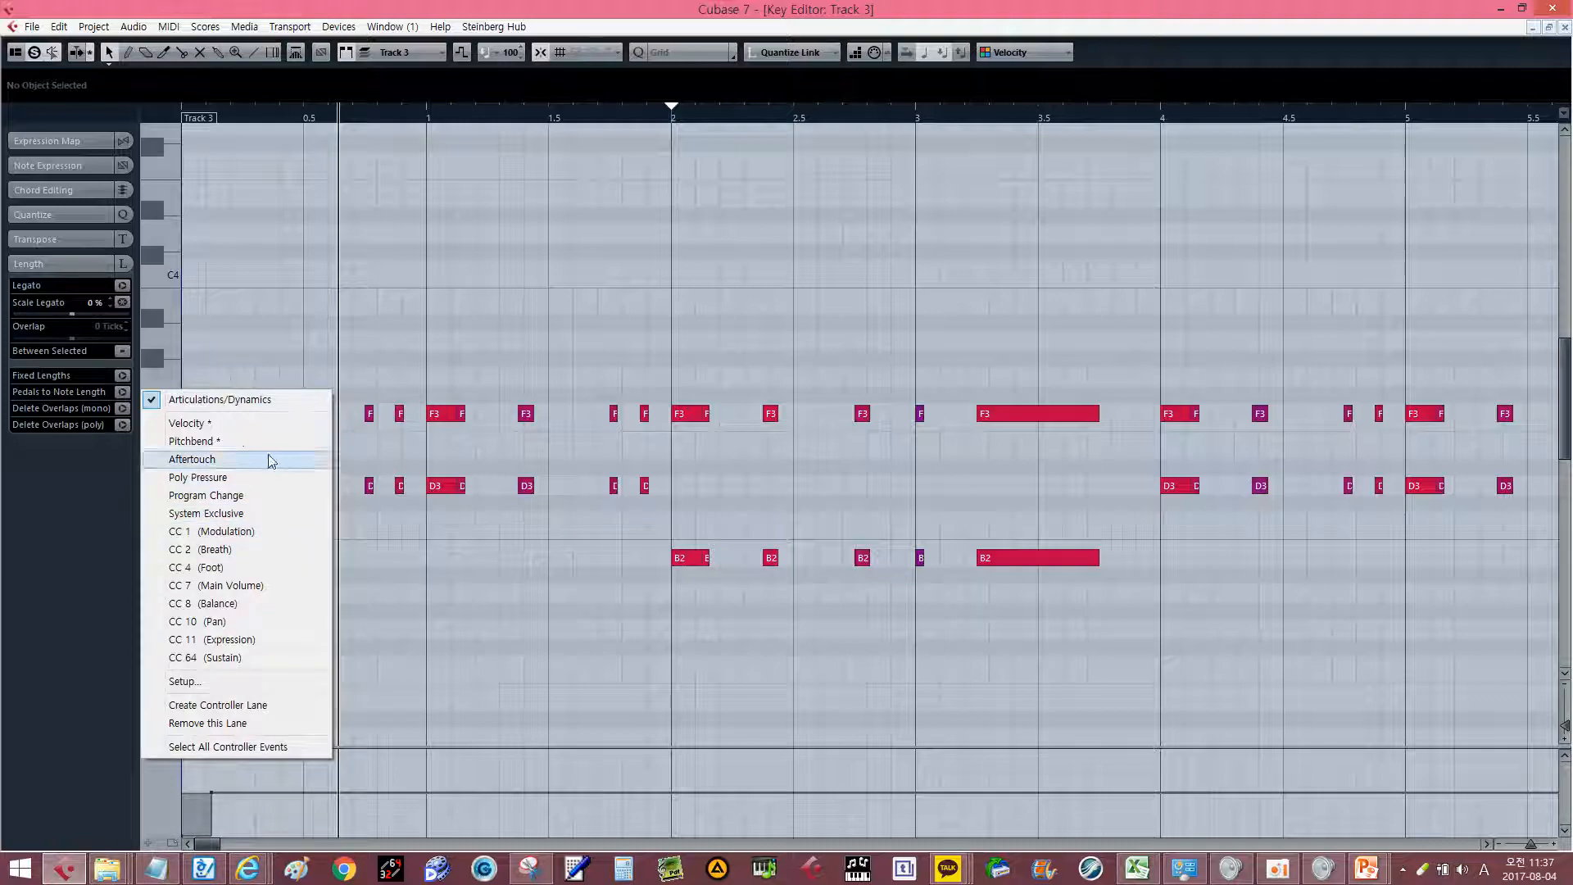
{"action": "left_click", "coordinate": [272, 545]}
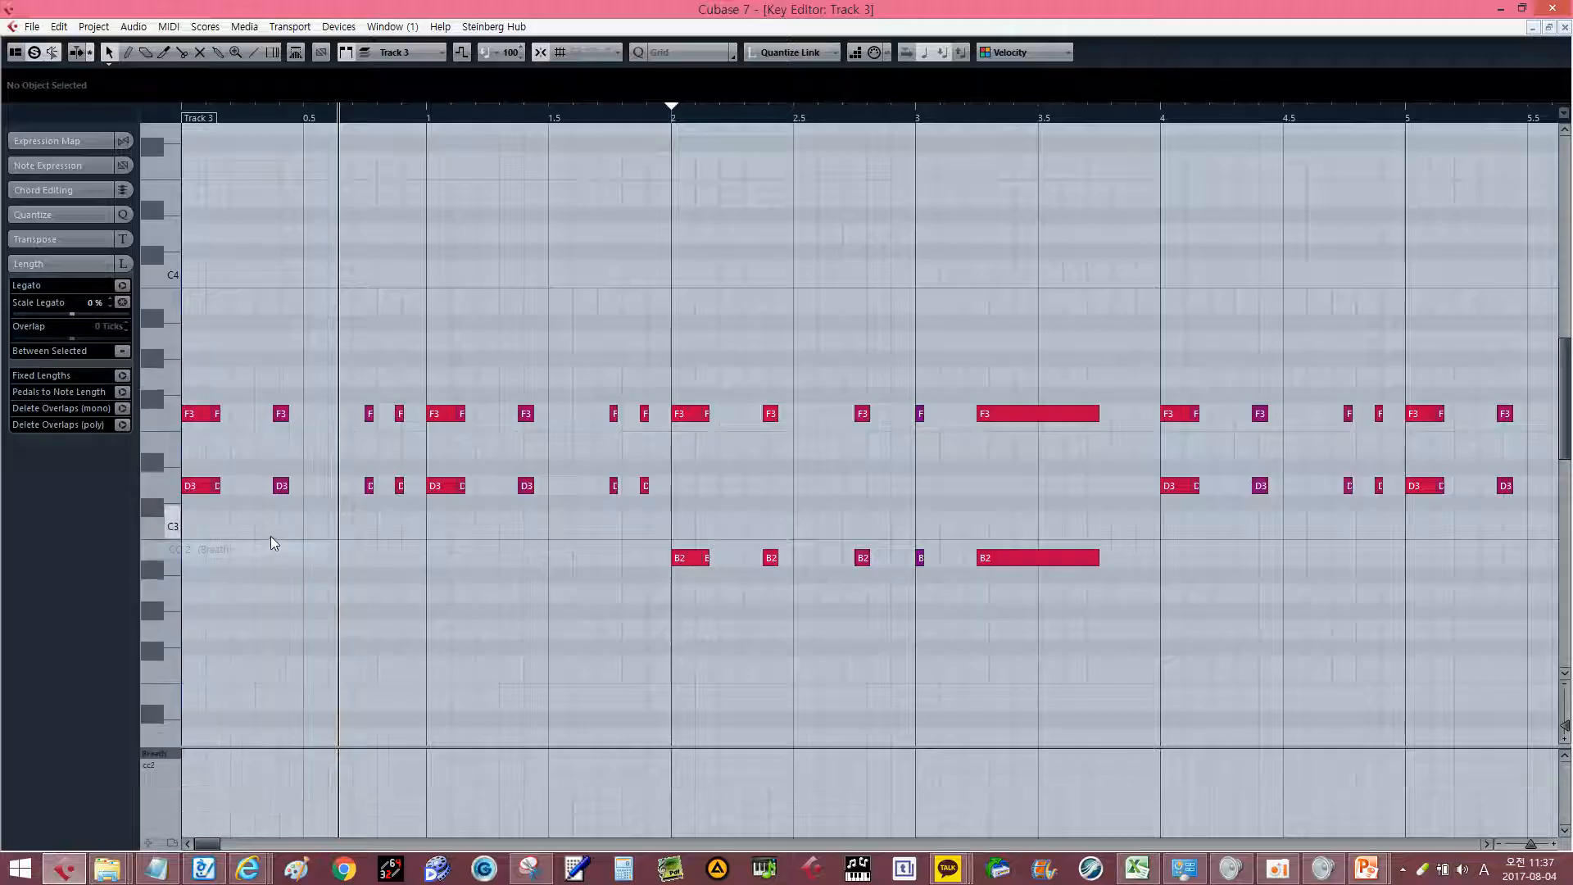
{"action": "left_click", "coordinate": [155, 756]}
{"action": "left_click", "coordinate": [215, 513]}
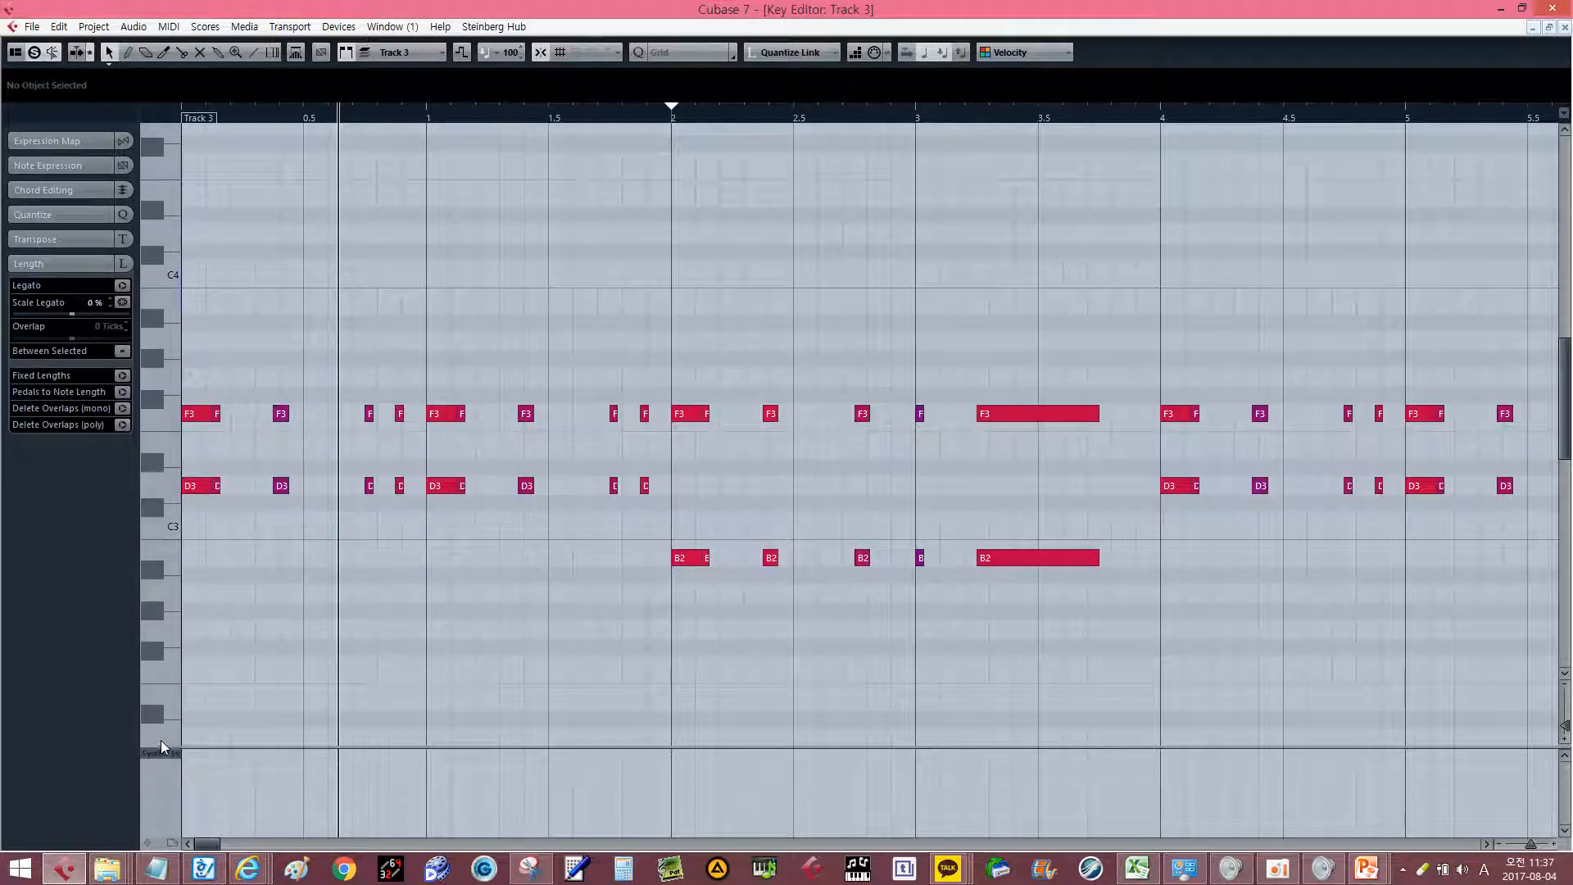
{"action": "left_click", "coordinate": [161, 745]}
{"action": "left_click", "coordinate": [214, 528]}
Turn off automation read and write on the Clavinet D9 track in the project window, and switch to the lesson slides.
{"action": "key", "text": "alt+Tab"}
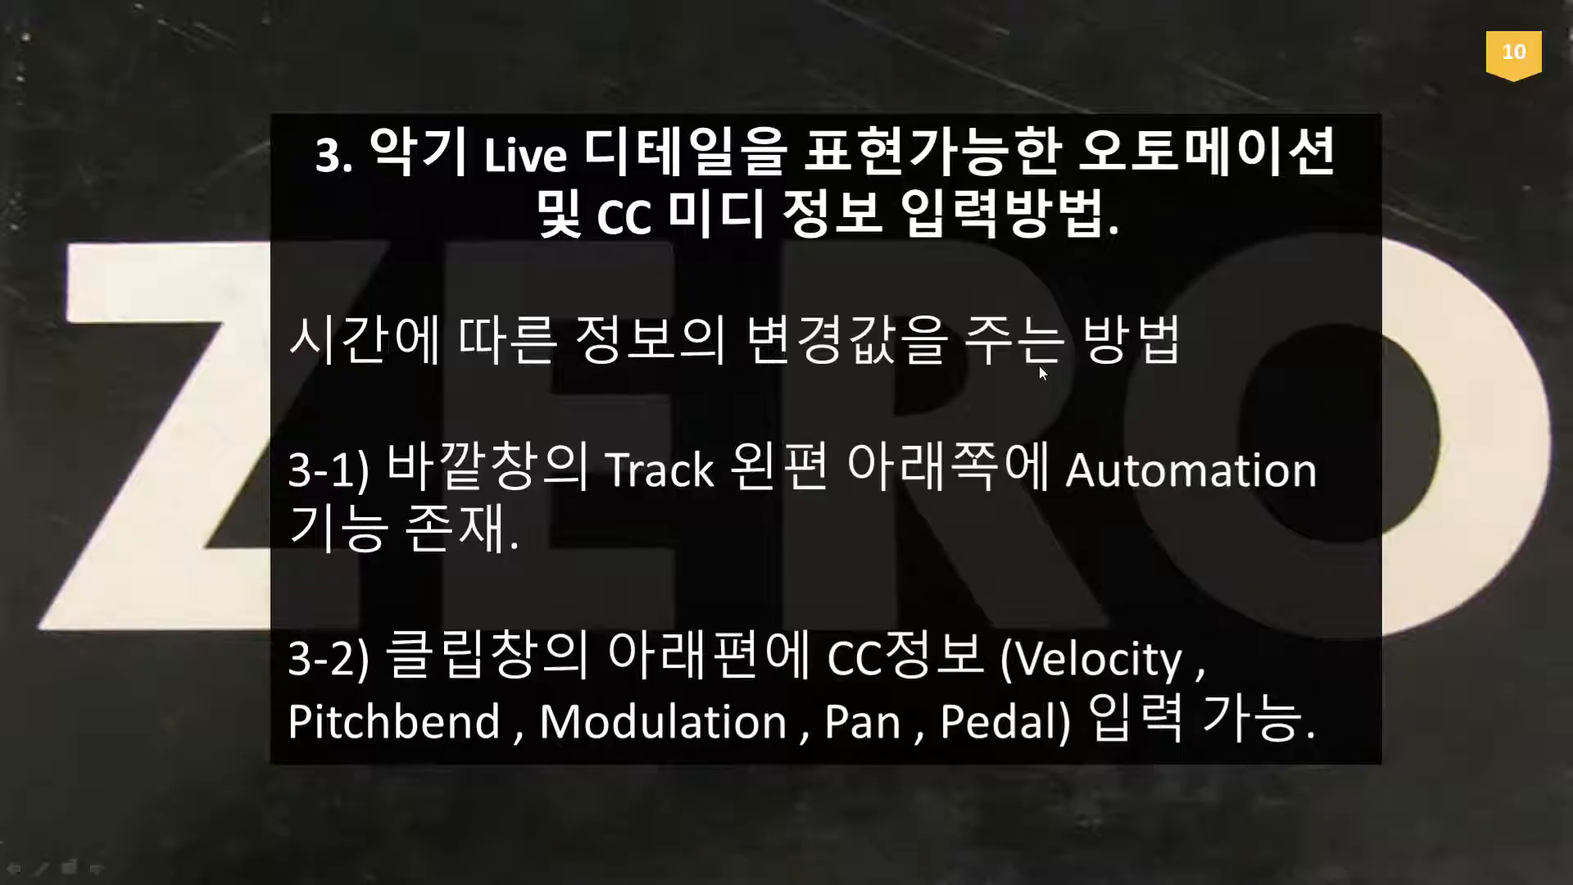
{"action": "key", "text": "alt+Tab"}
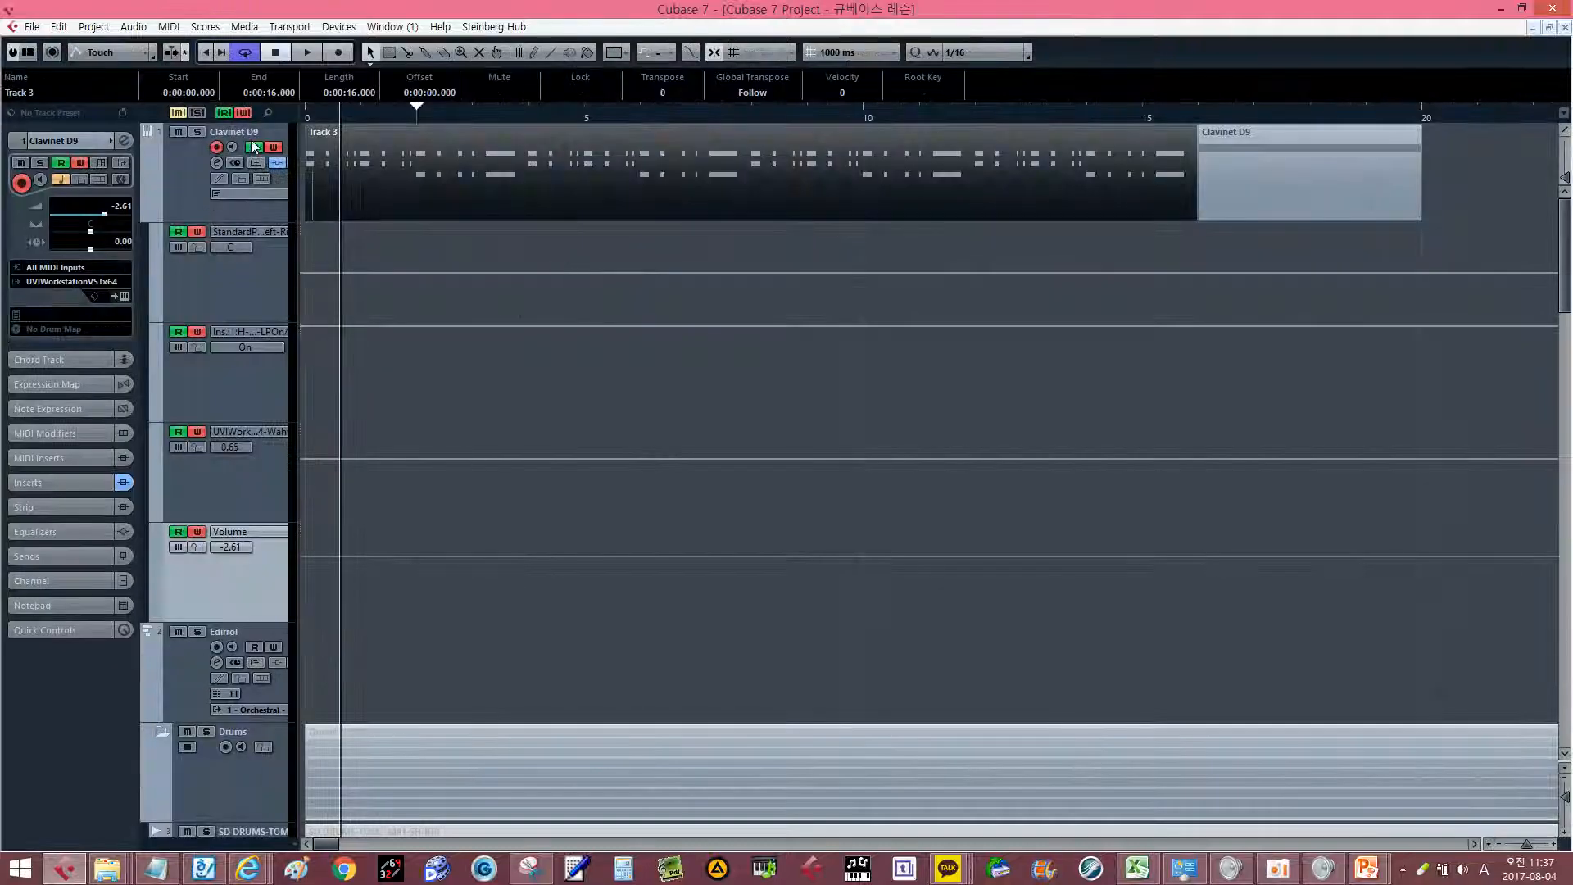
{"action": "left_click", "coordinate": [275, 148]}
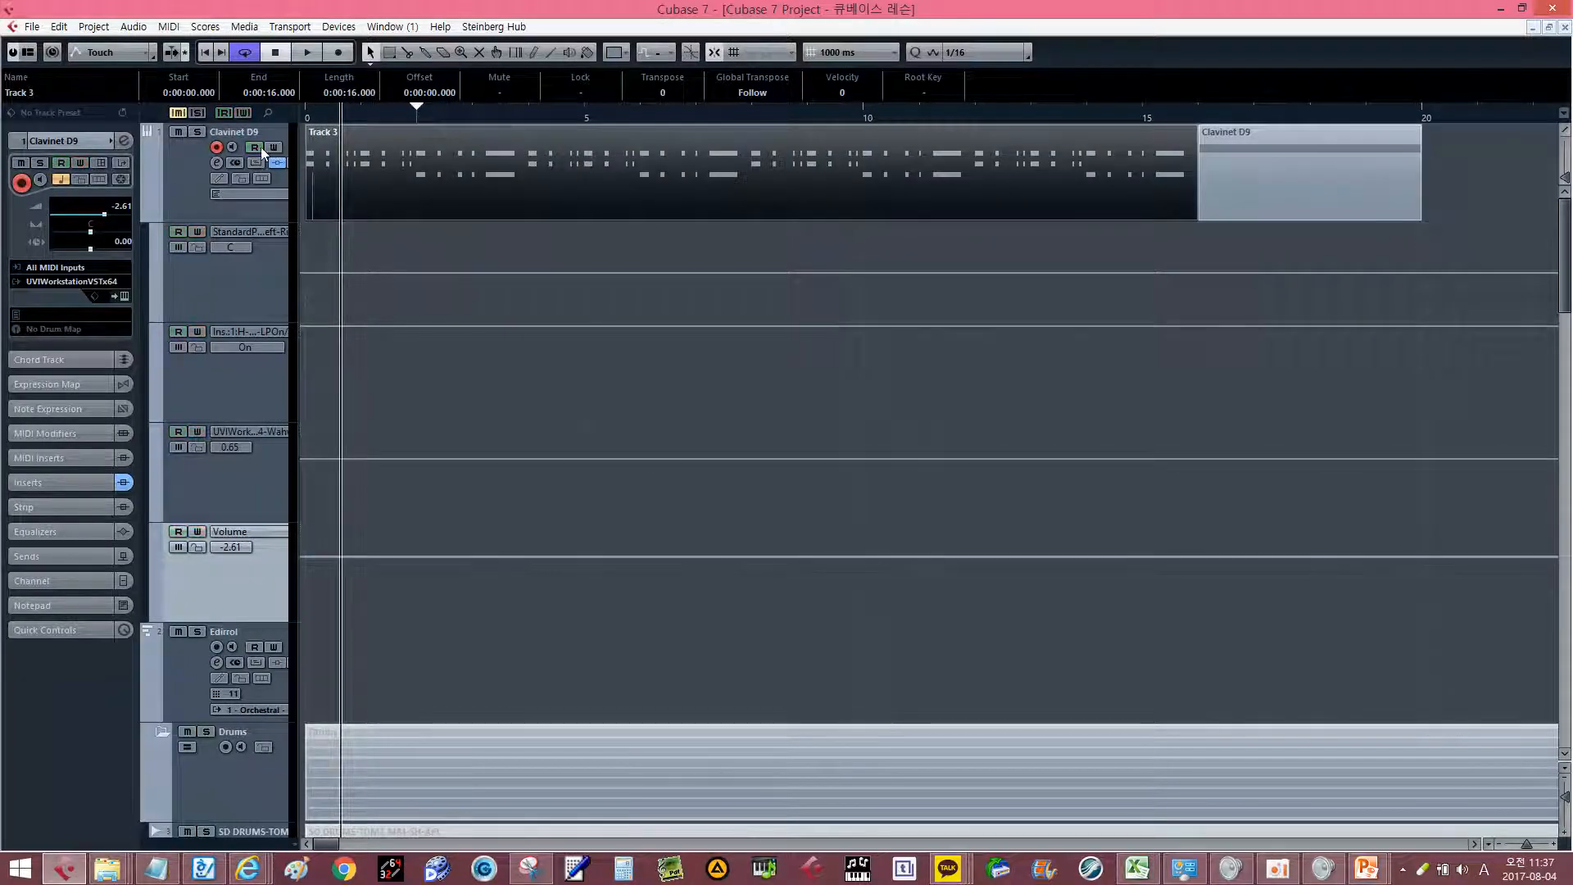
{"action": "key", "text": "alt+Tab"}
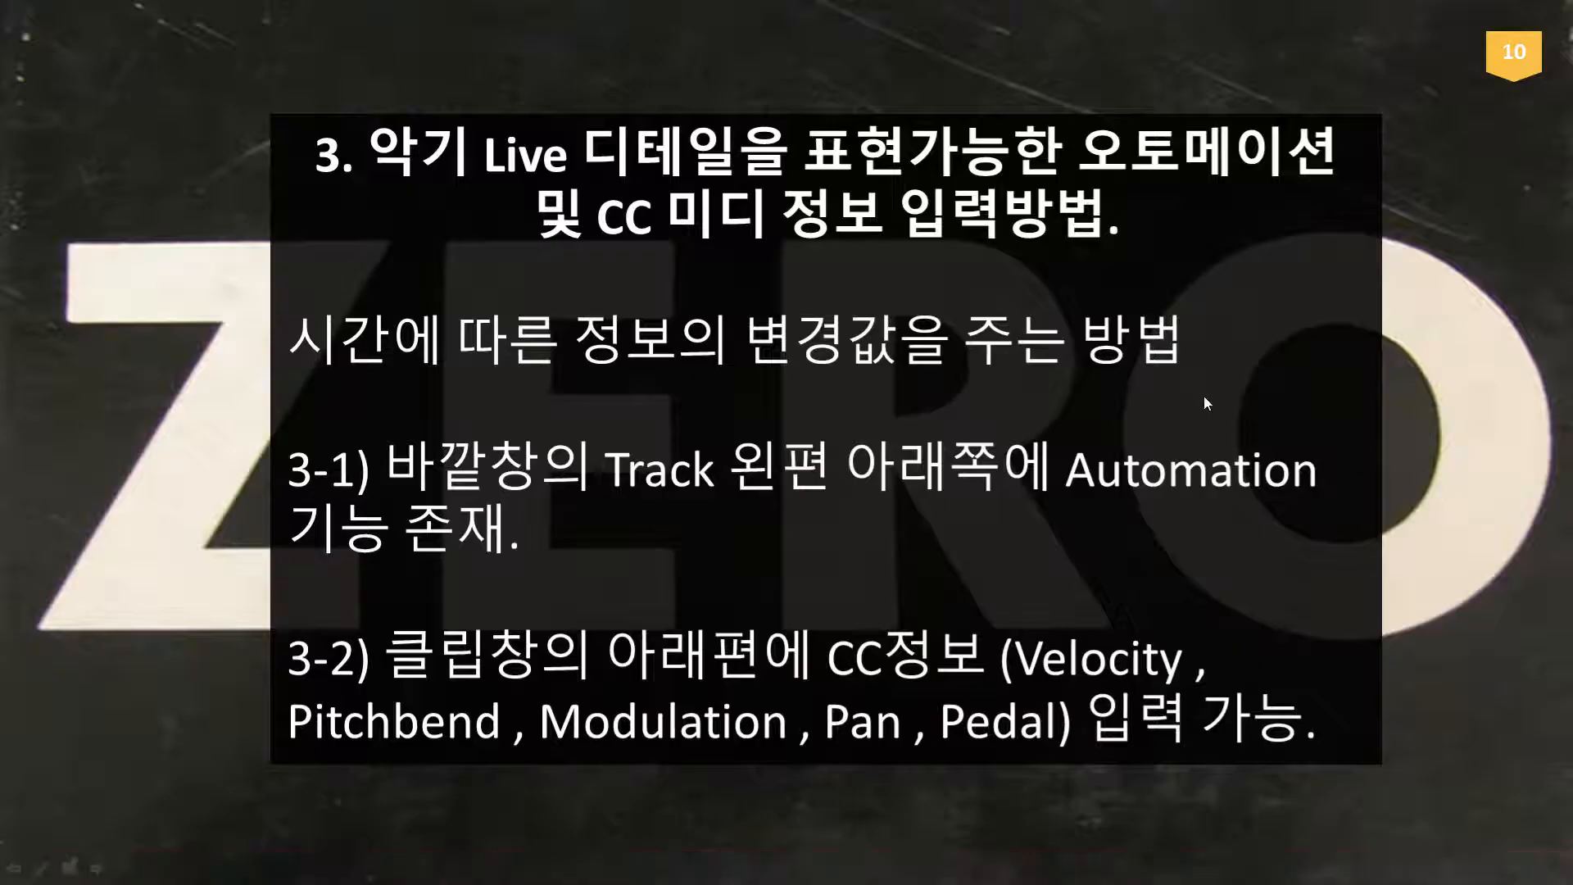